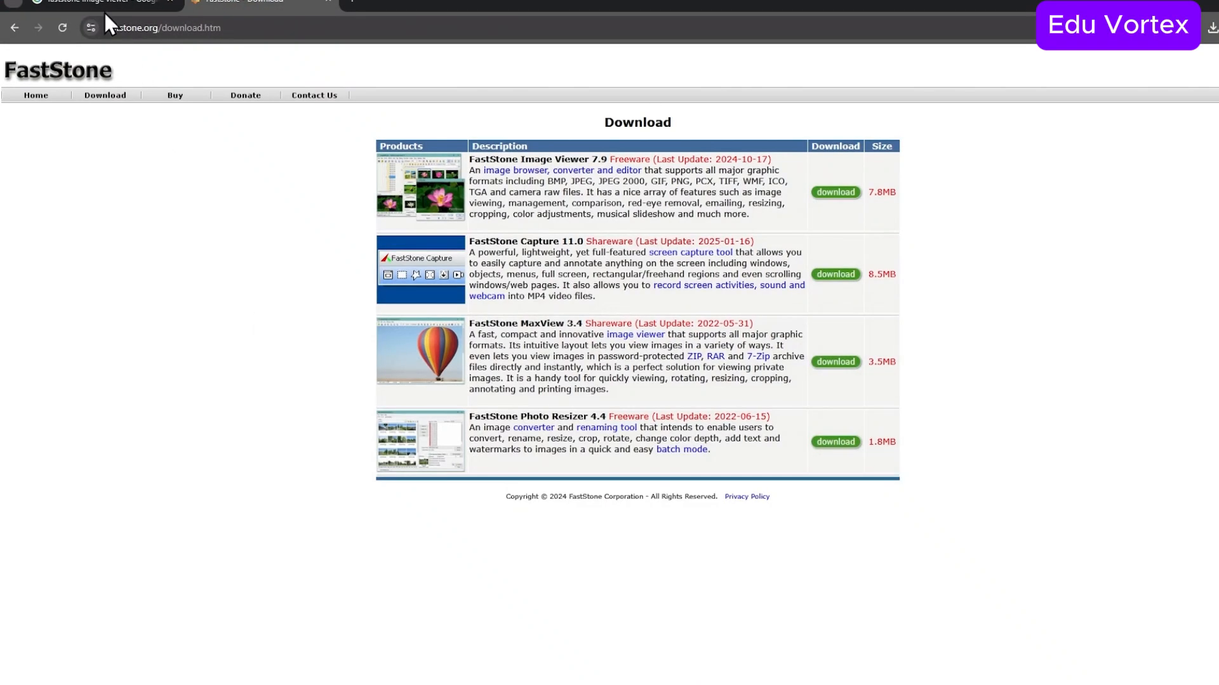
Step: Show the Google results for "faststone image viewer" and return to the FastStone download page
click(102, 6)
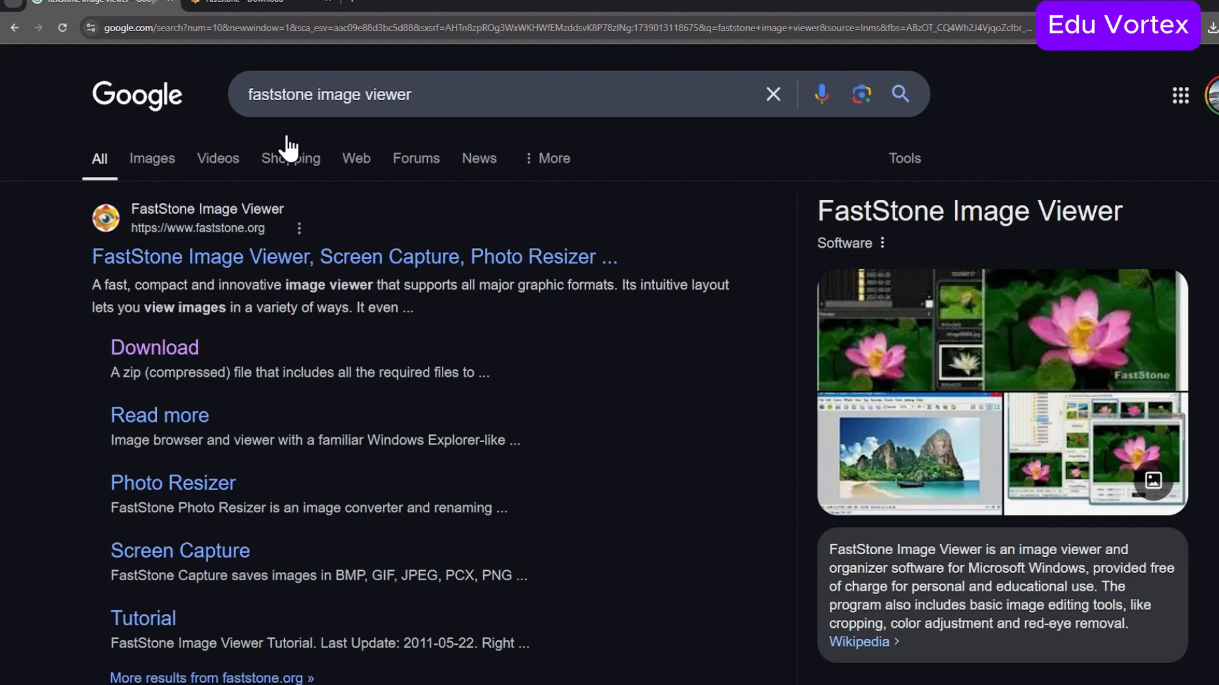
drag(248, 93, 428, 95)
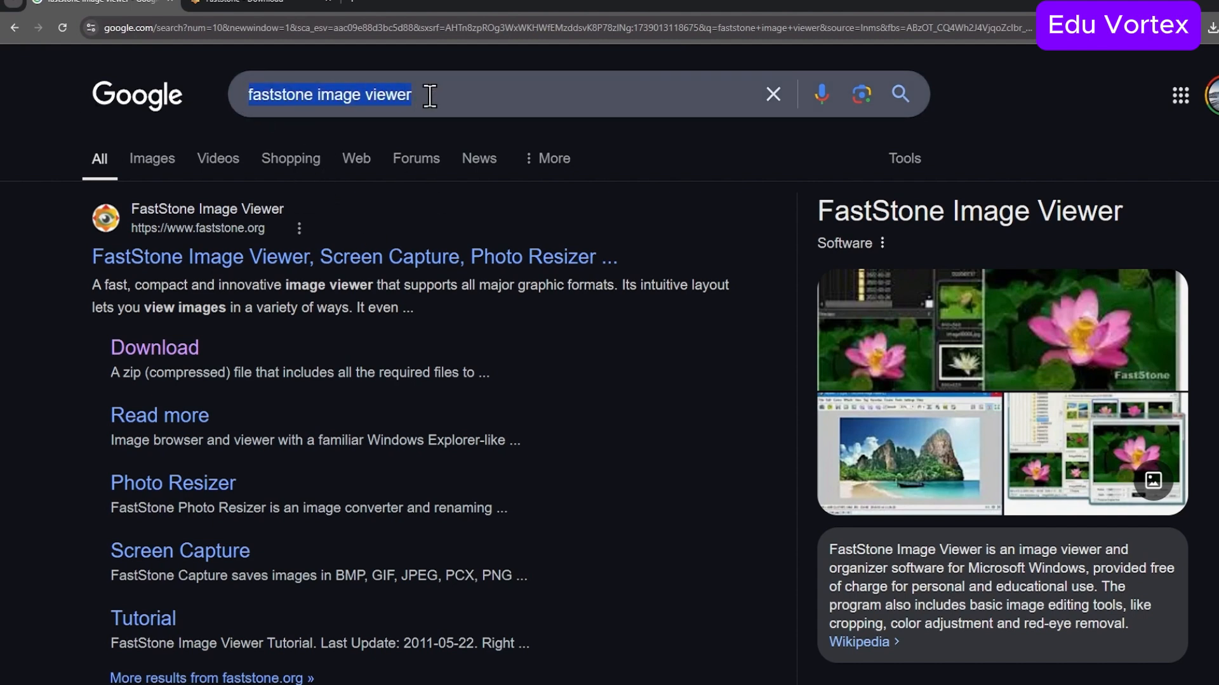
click(244, 8)
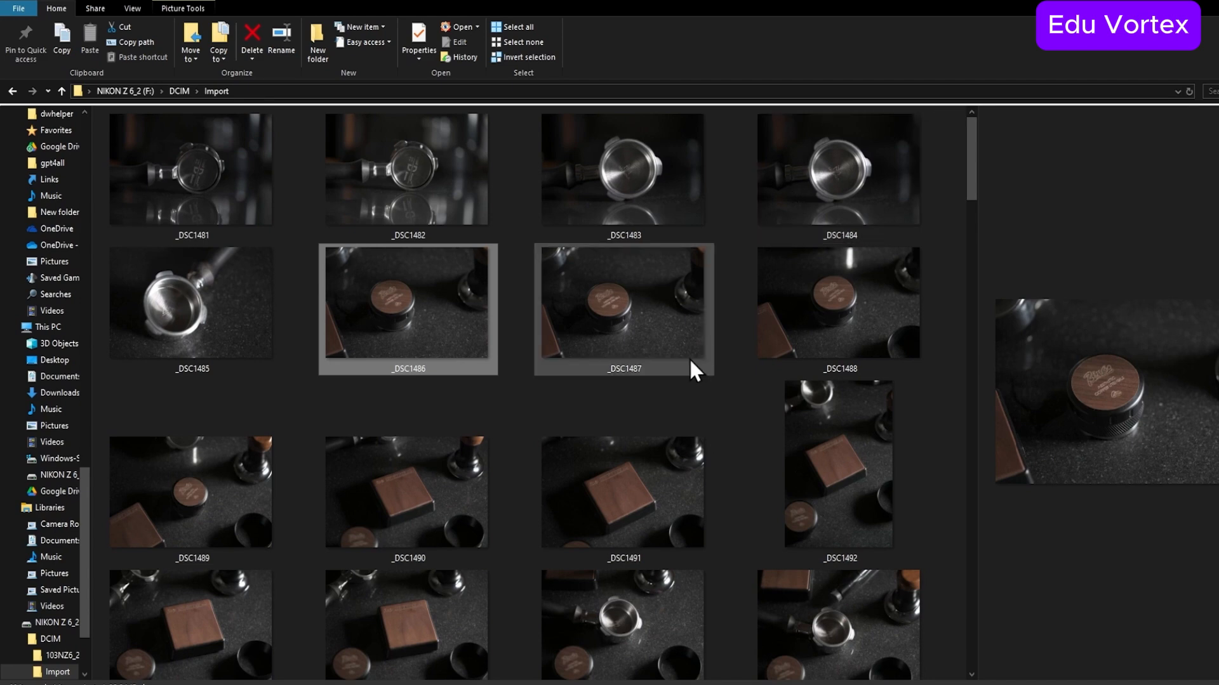
Step: In File Explorer, set FastStone Image Viewer as the default program for .NEF files through the properties of _DSC1486
right_click(402, 292)
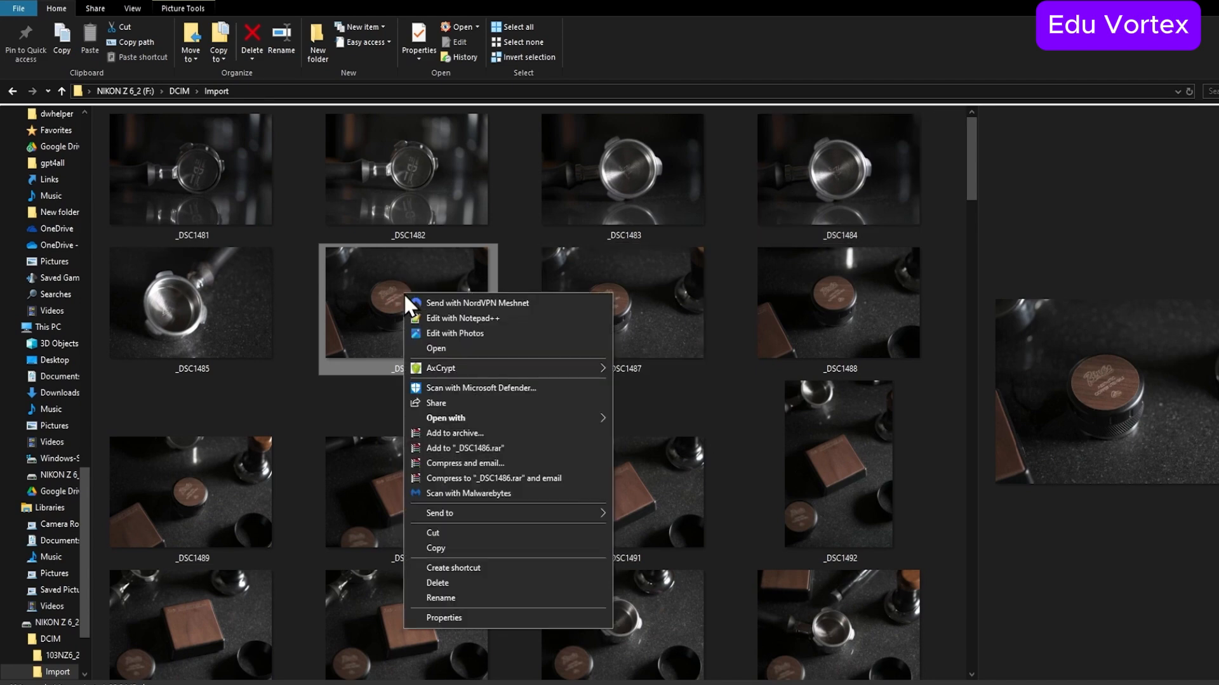
click(443, 618)
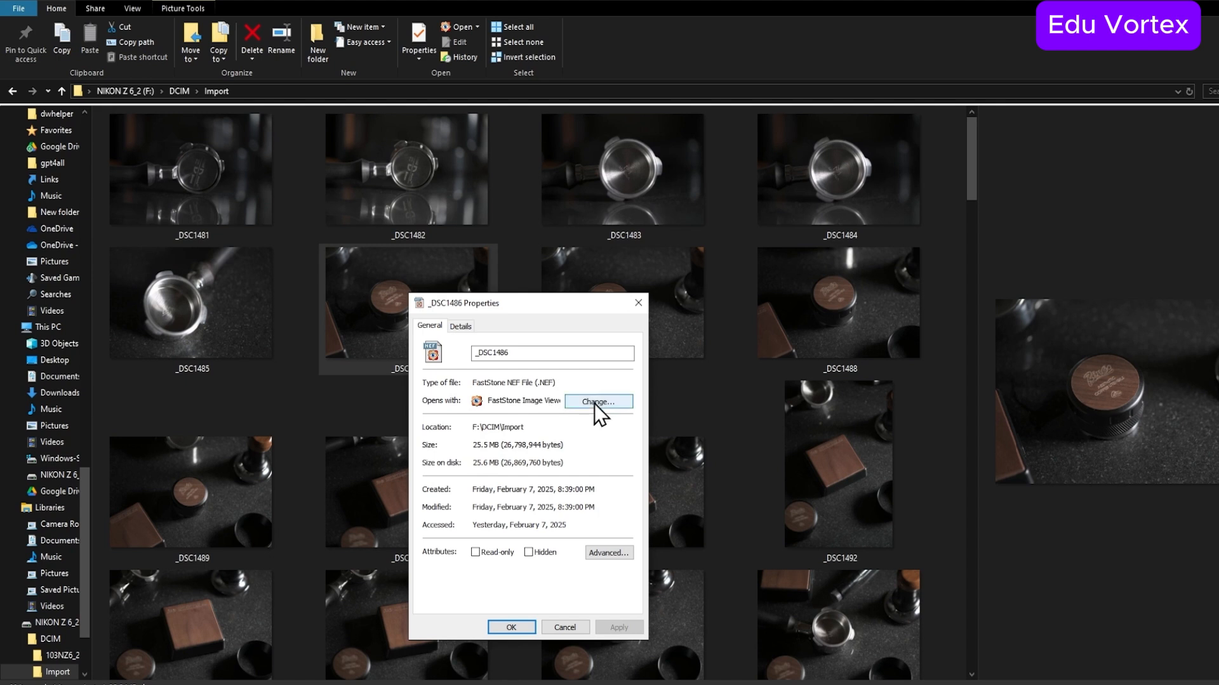
click(594, 403)
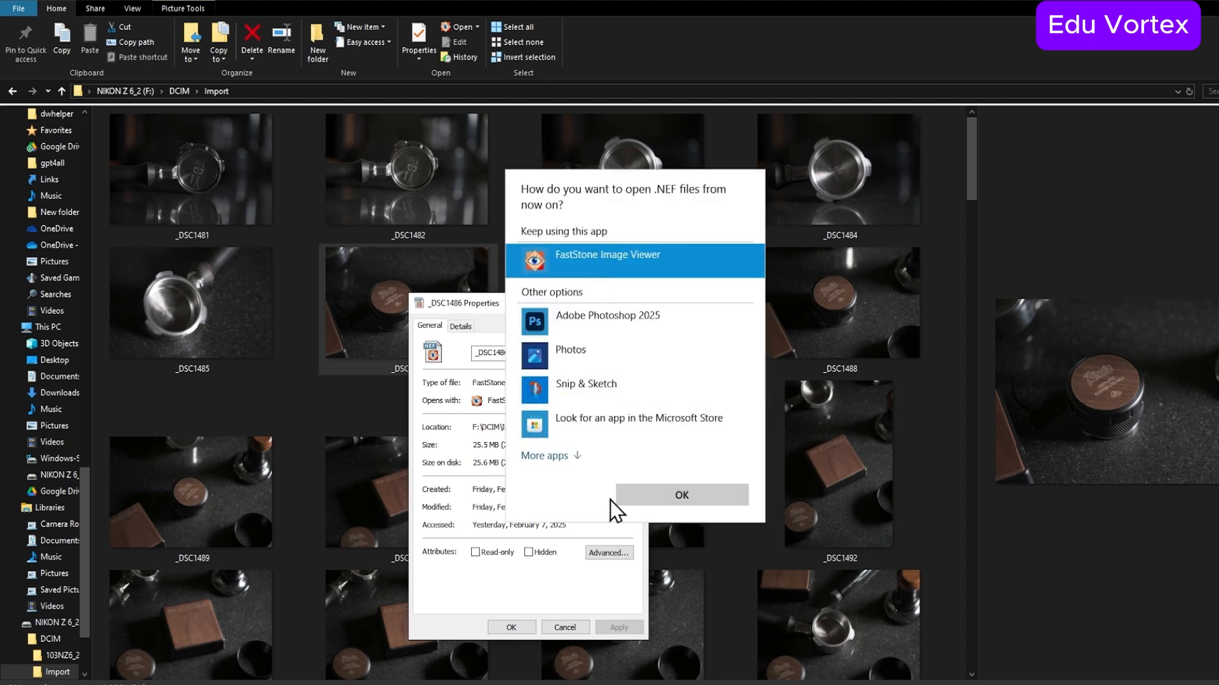
click(683, 496)
click(522, 625)
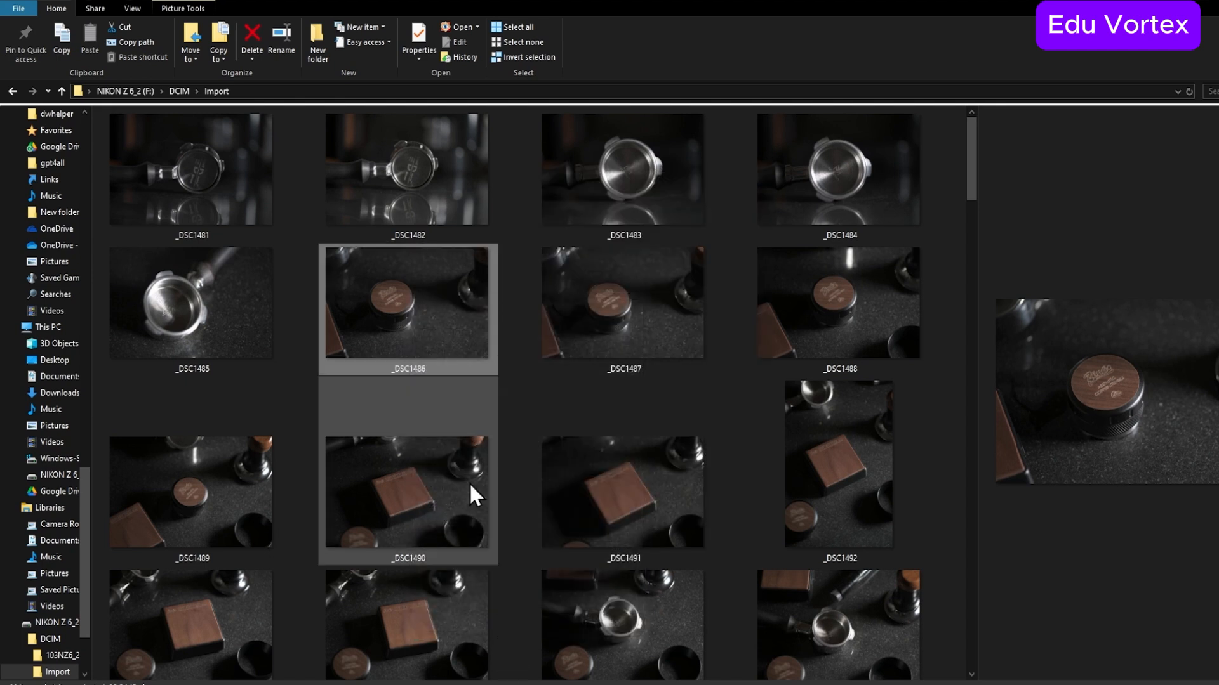
Step: Open _DSC1486 in FastStone Image Viewer, browse the following photos full screen, and return to the thumbnail browser
double_click(401, 297)
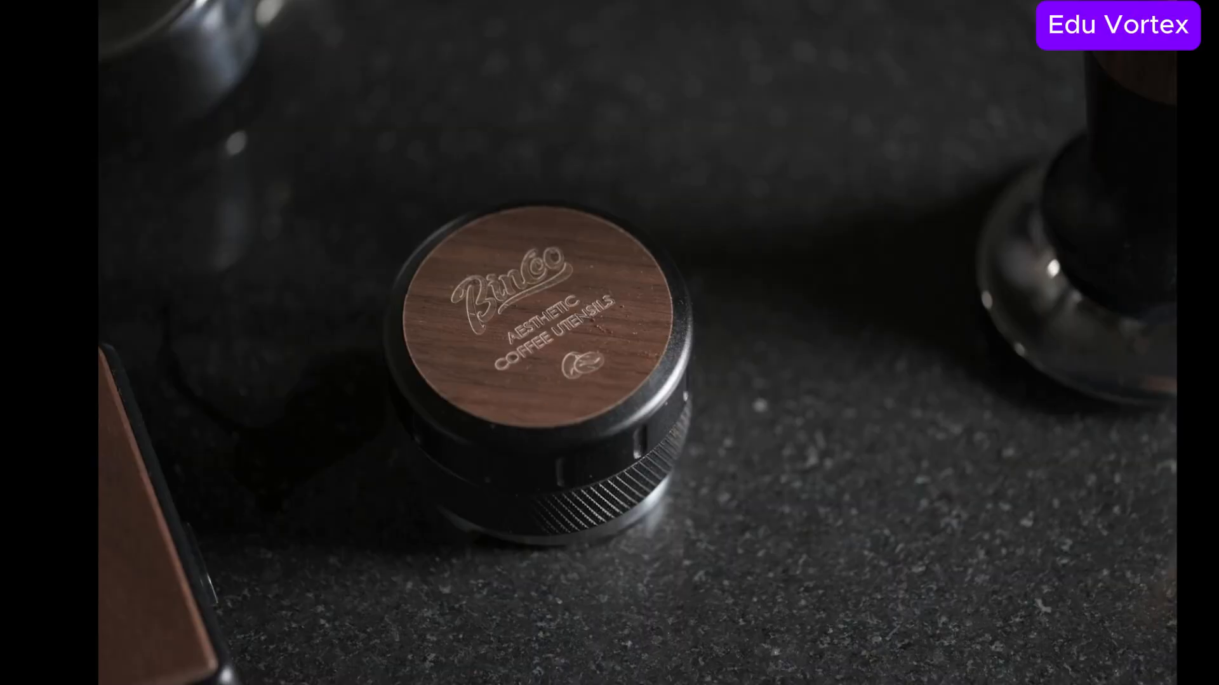
key(Escape)
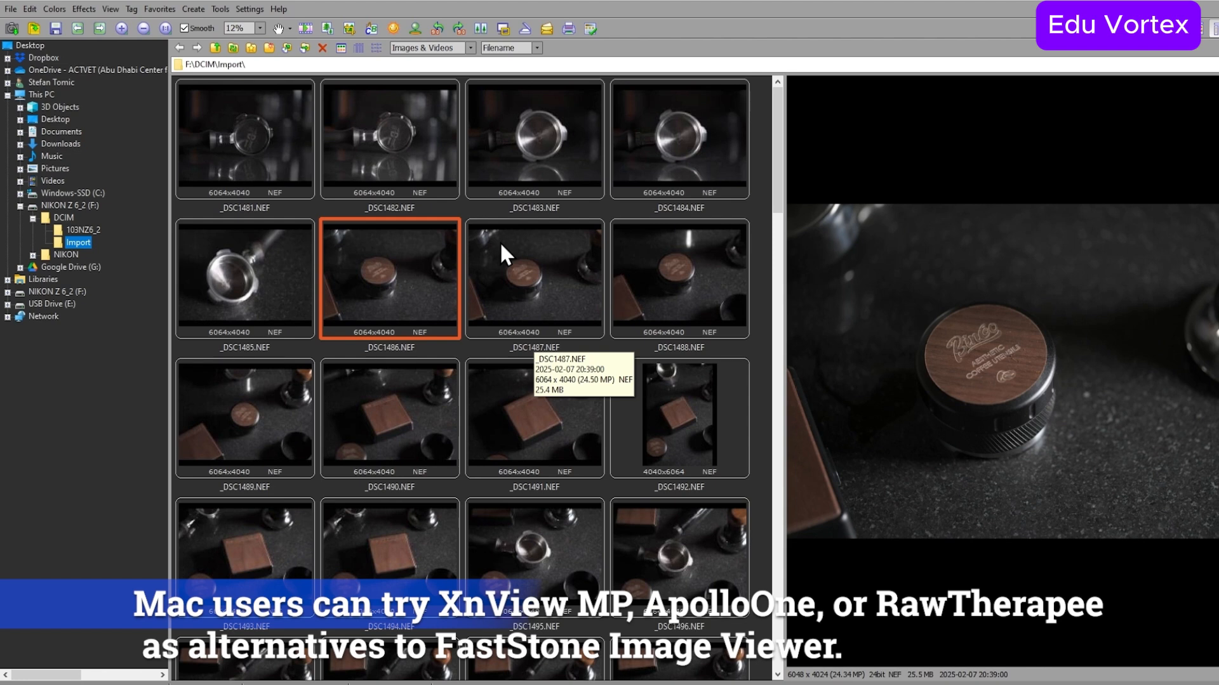
double_click(409, 257)
scroll(600, 336, down, 3)
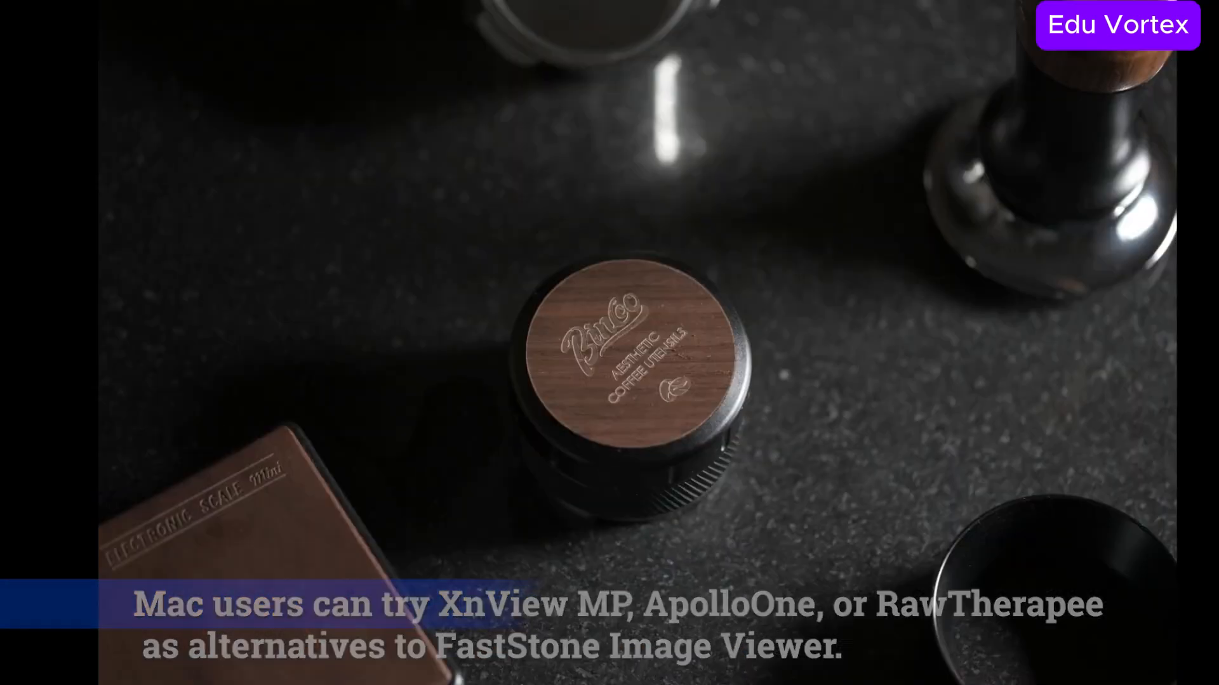
scroll(606, 348, down, 5)
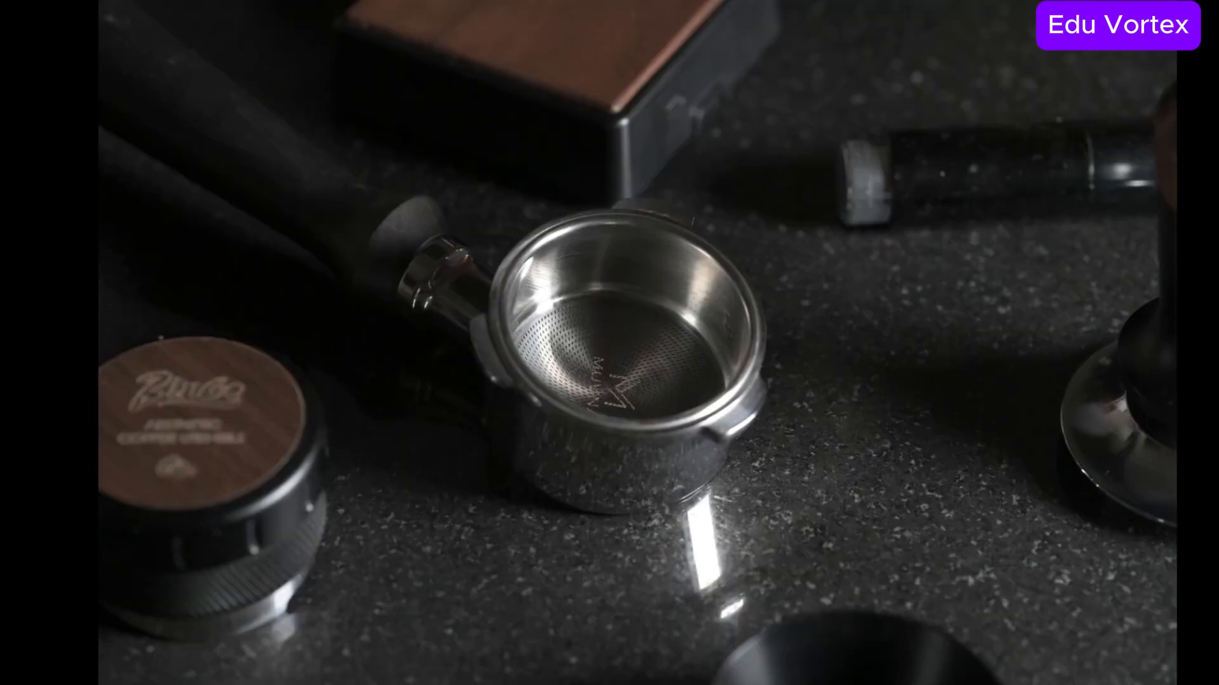
scroll(613, 393, down, 1)
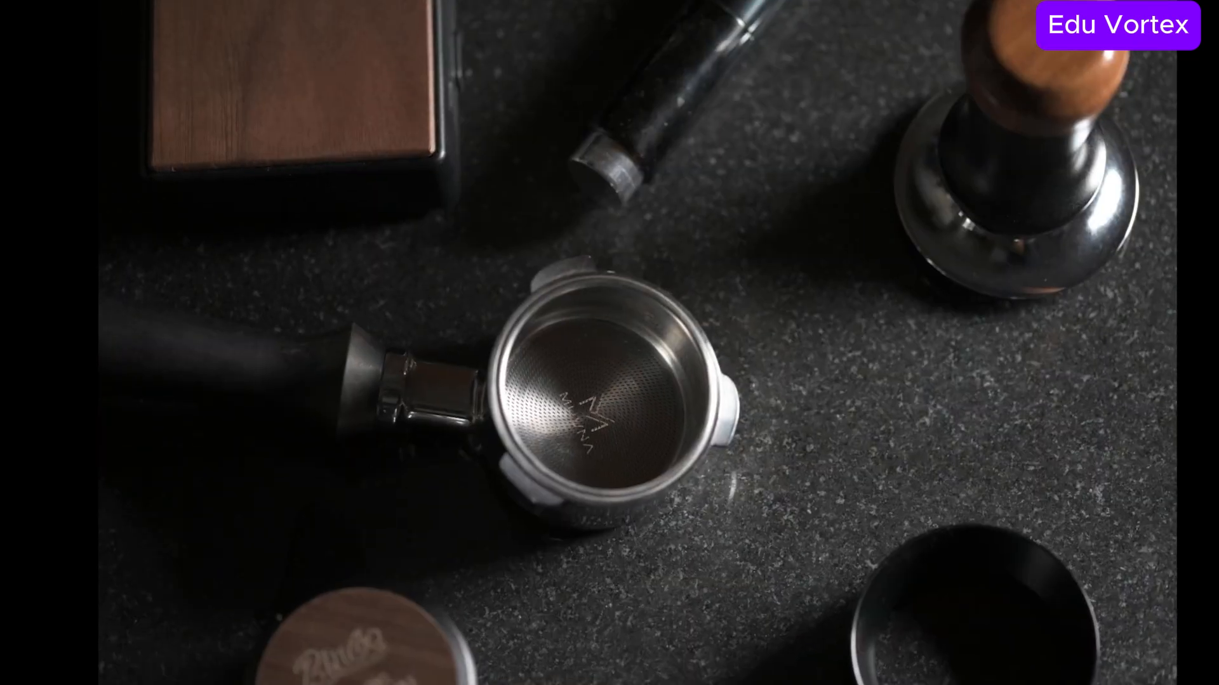
scroll(619, 393, down, 2)
scroll(620, 367, down, 1)
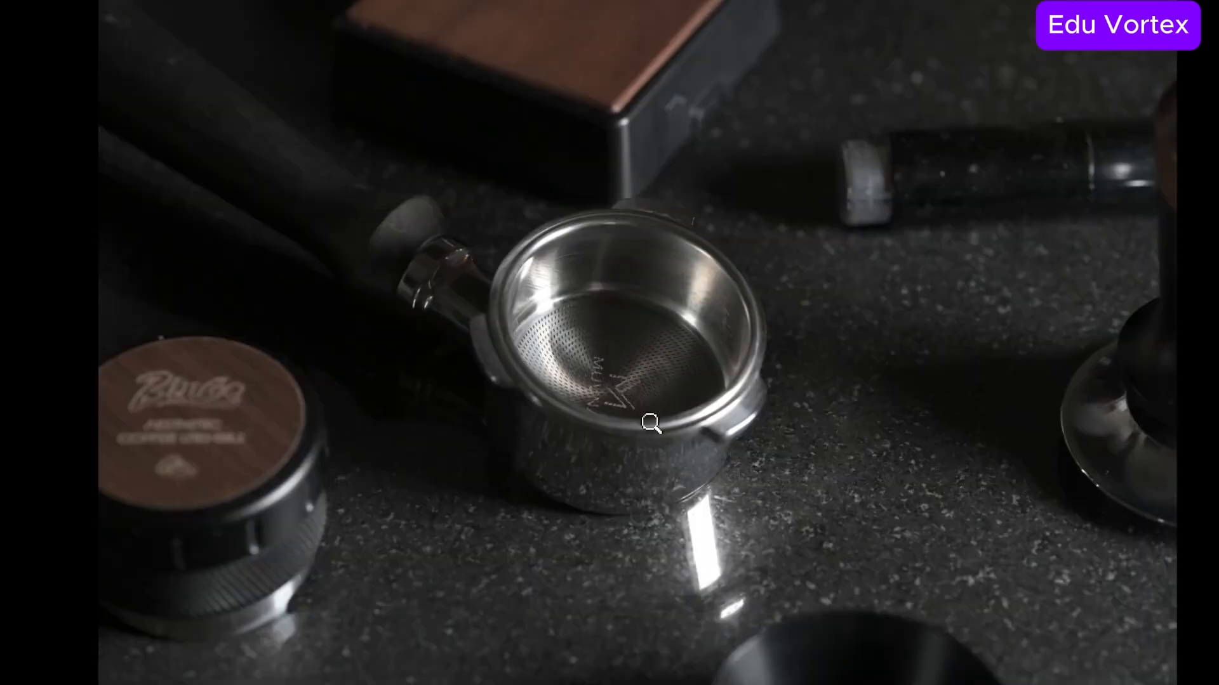
scroll(648, 421, down, 2)
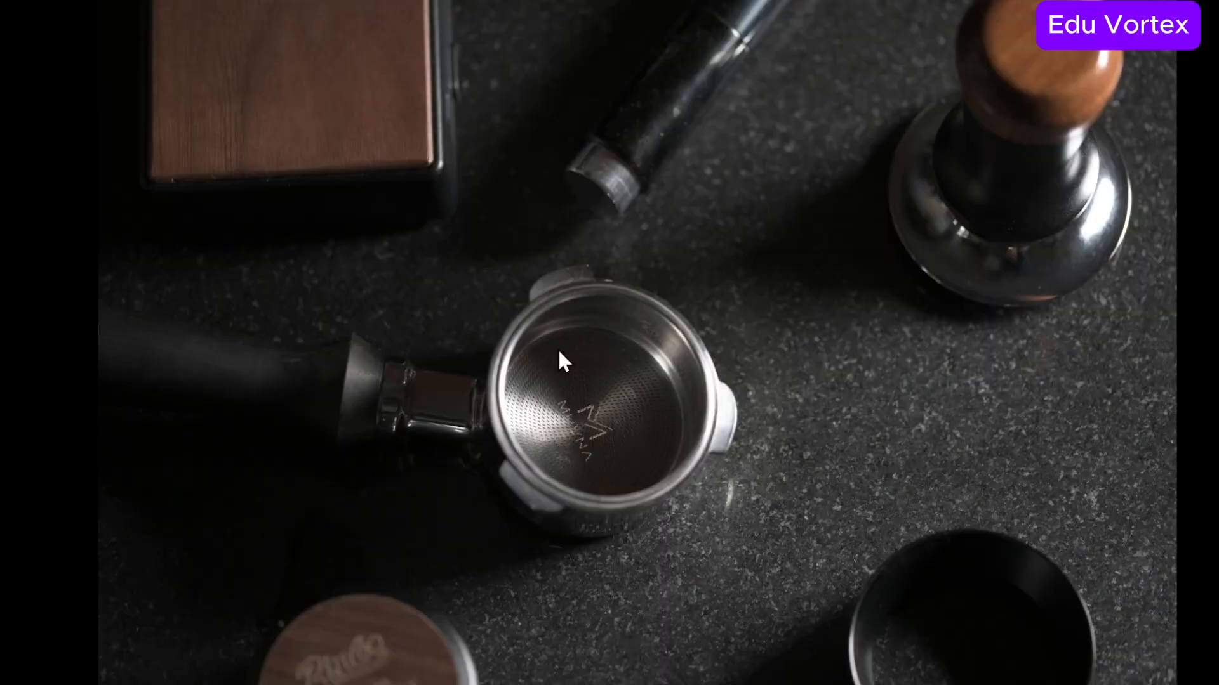
key(Escape)
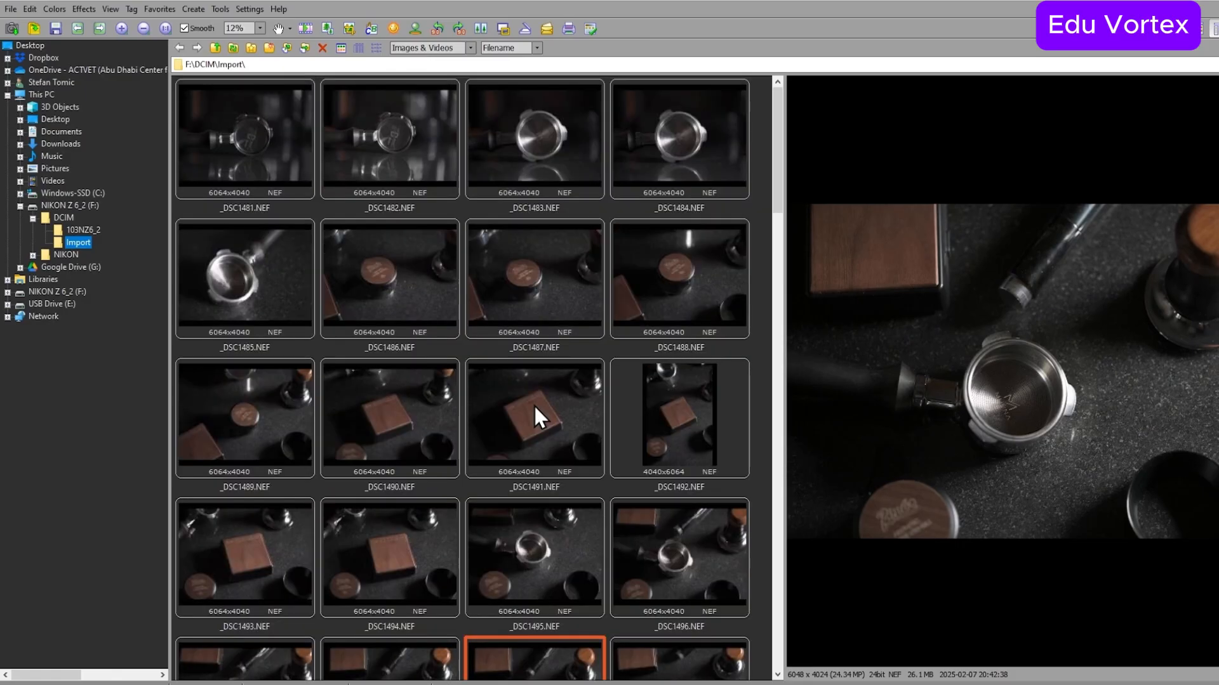
Step: Look through the thumbnails in the Import folder and select the out-of-focus photo _DSC1512.NEF
scroll(535, 406, down, 6)
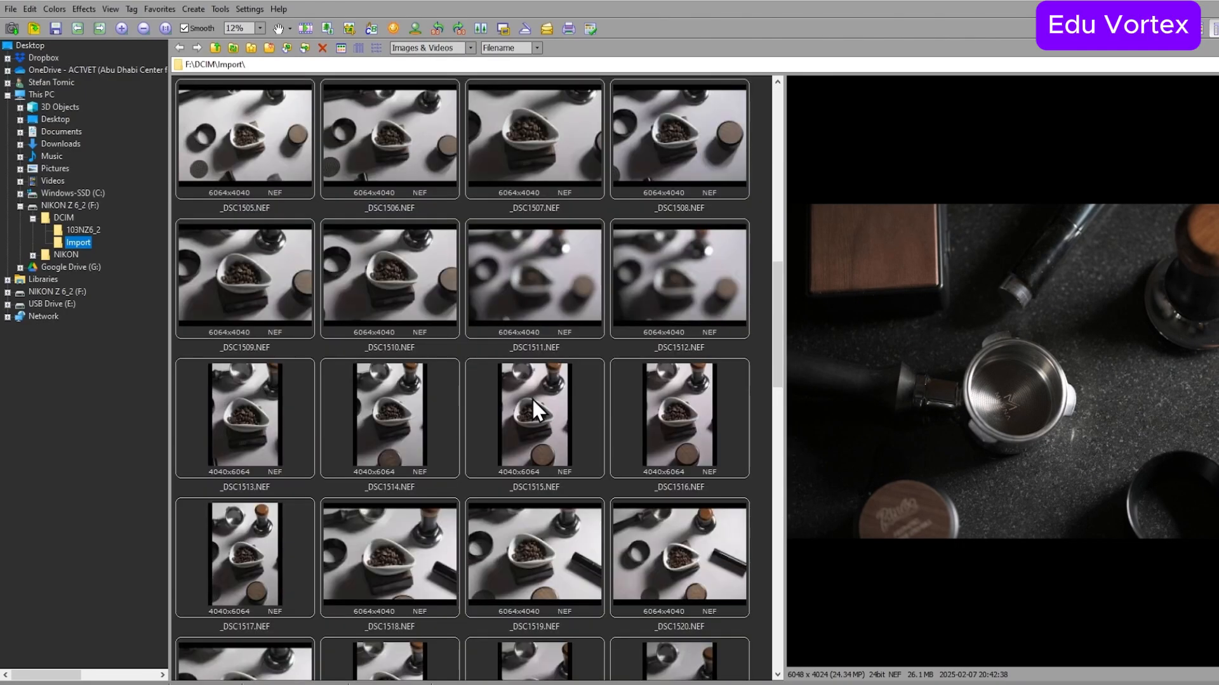
click(528, 282)
click(663, 254)
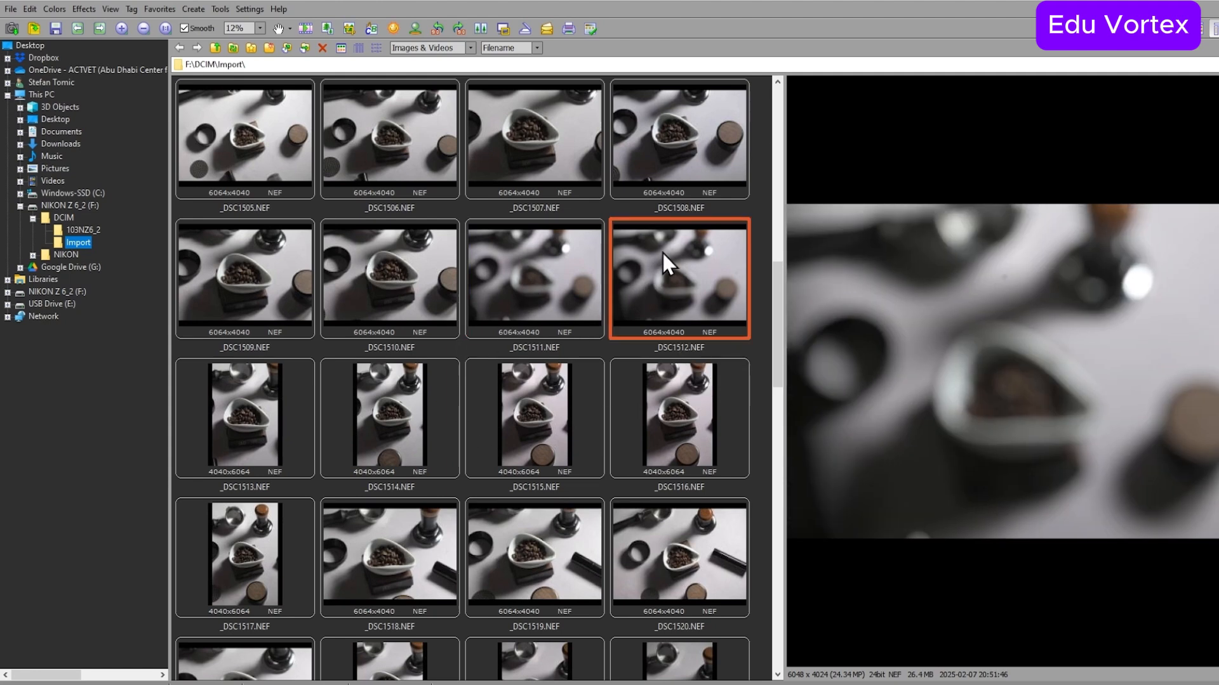
scroll(562, 425, down, 2)
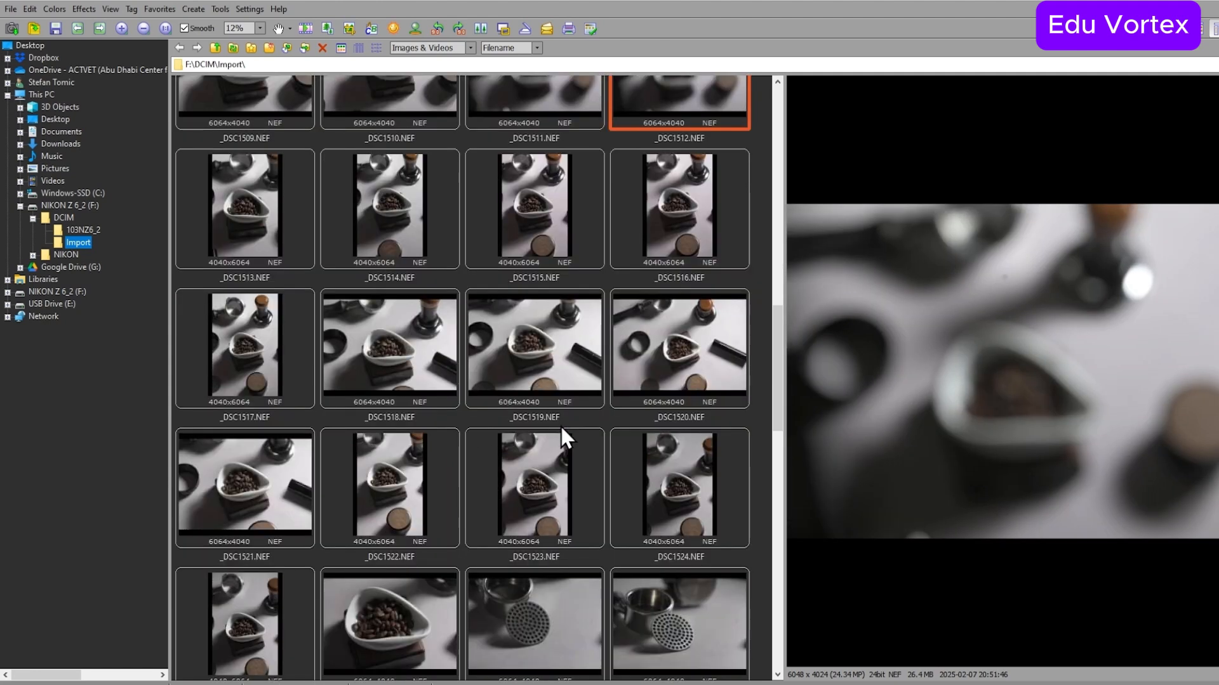
scroll(561, 426, down, 2)
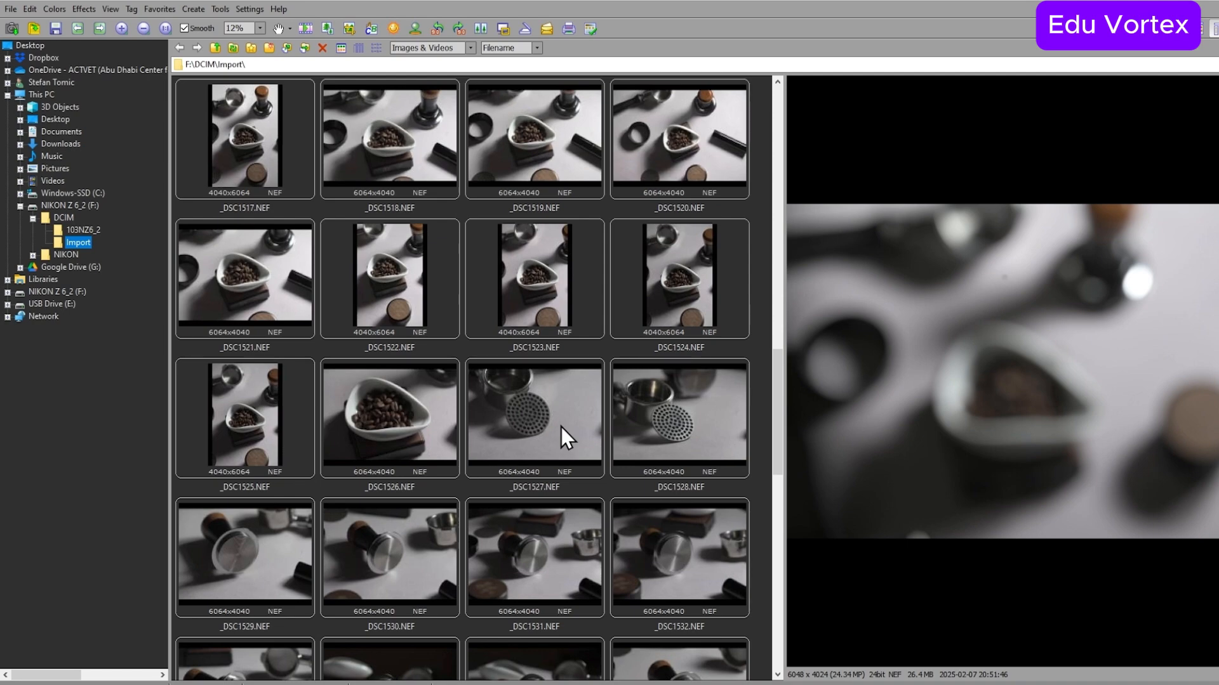
scroll(579, 412, up, 4)
Step: View _DSC1512.NEF full screen, magnify several areas around the bowl to check focus, and return to the thumbnails
double_click(675, 274)
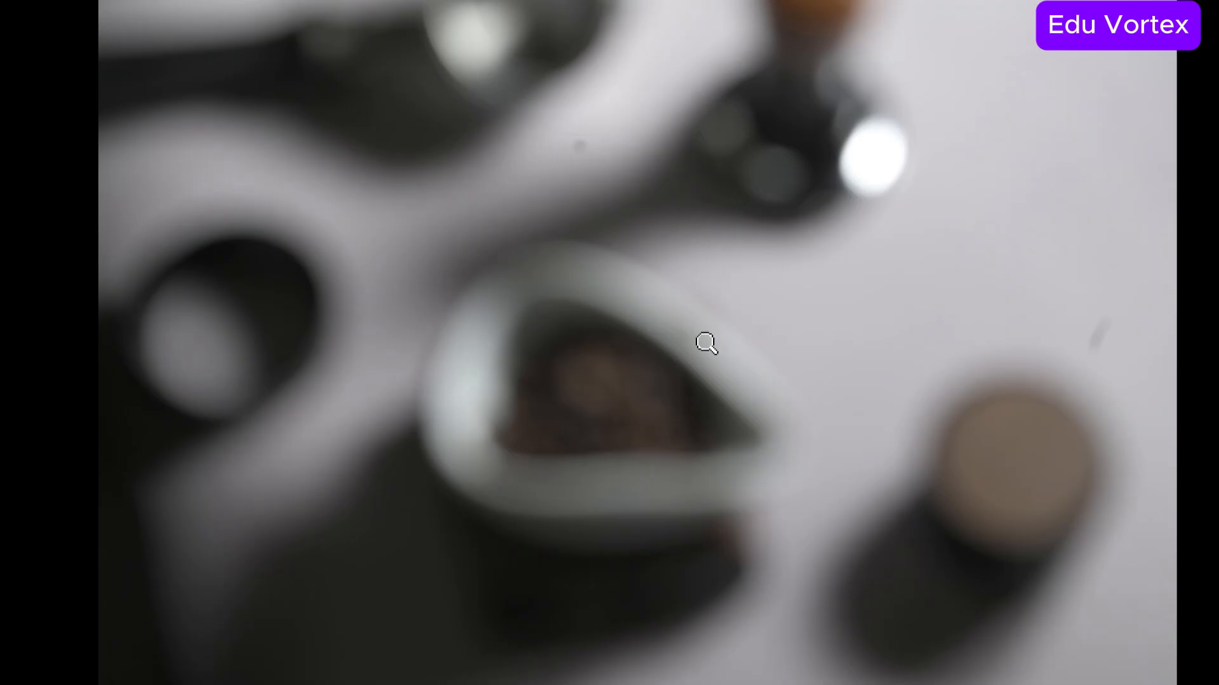
click(706, 343)
click(671, 361)
click(698, 381)
click(552, 384)
key(Escape)
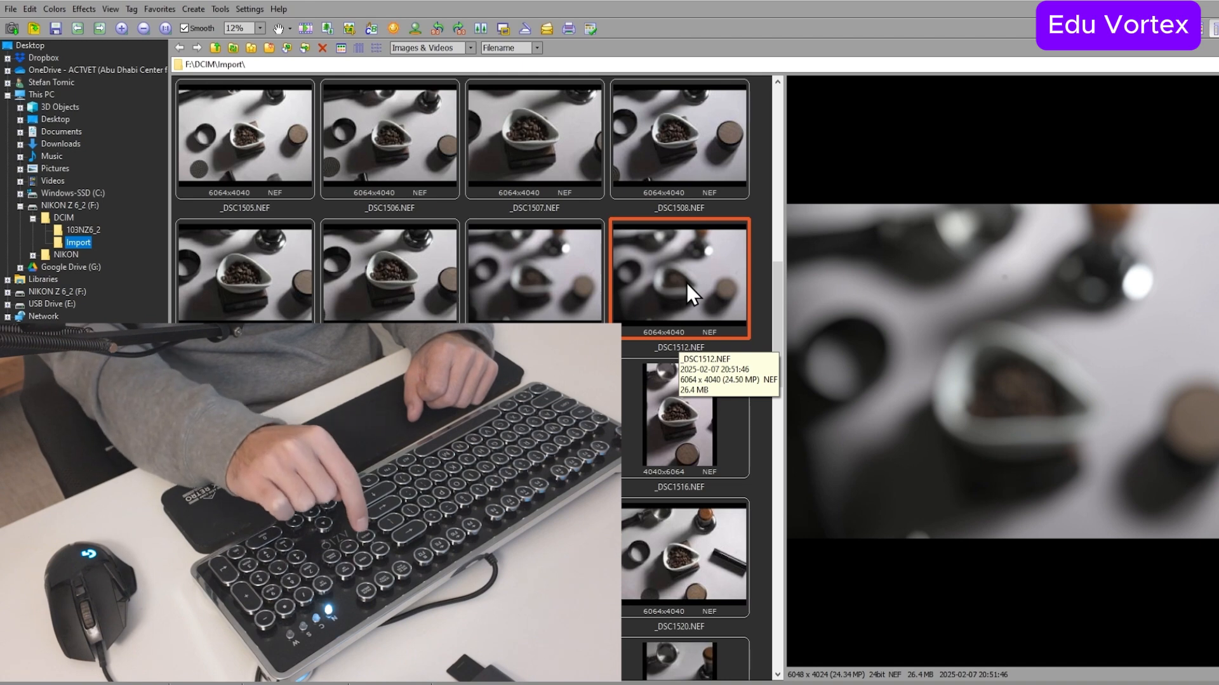
Step: Try to send _DSC1512.NEF to the Recycle Bin several times, dismissing the deletion instead of completing it
key(Delete)
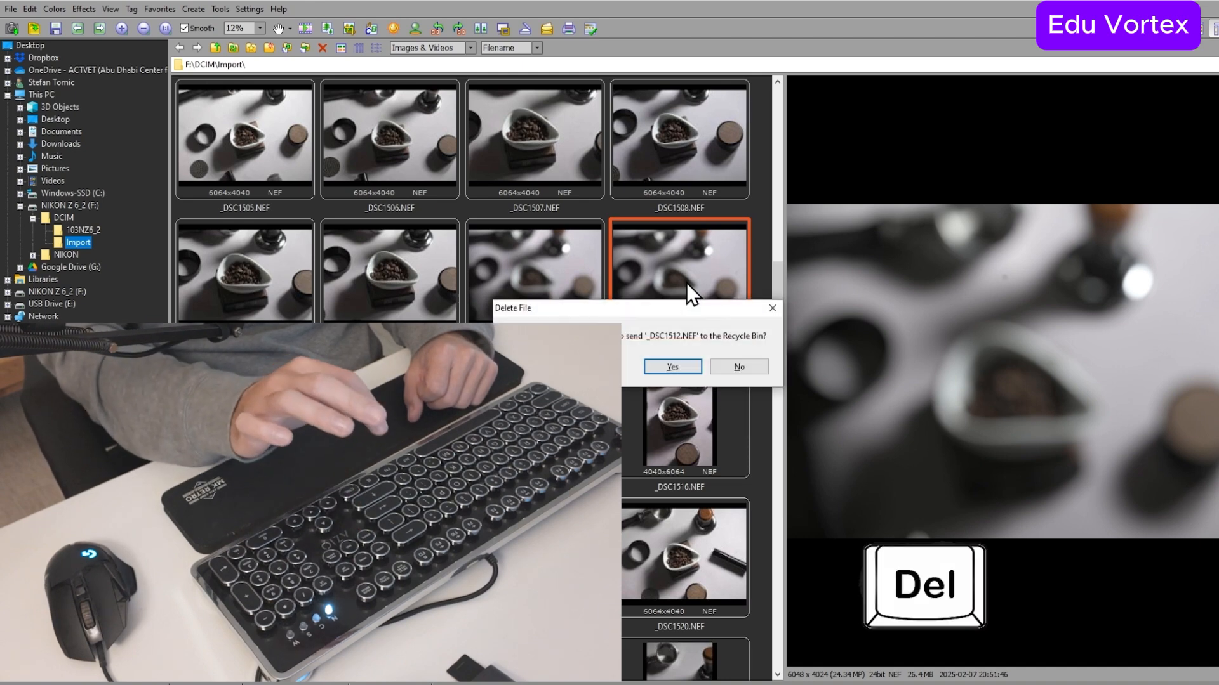
key(Return)
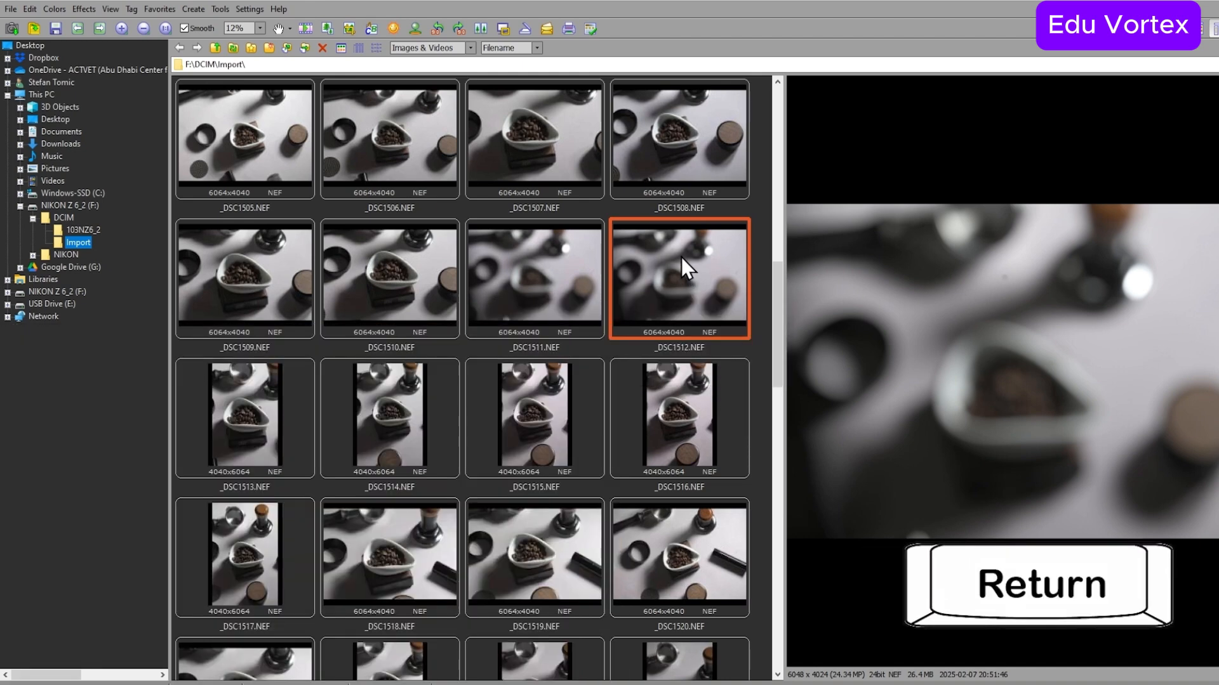
right_click(680, 257)
click(704, 536)
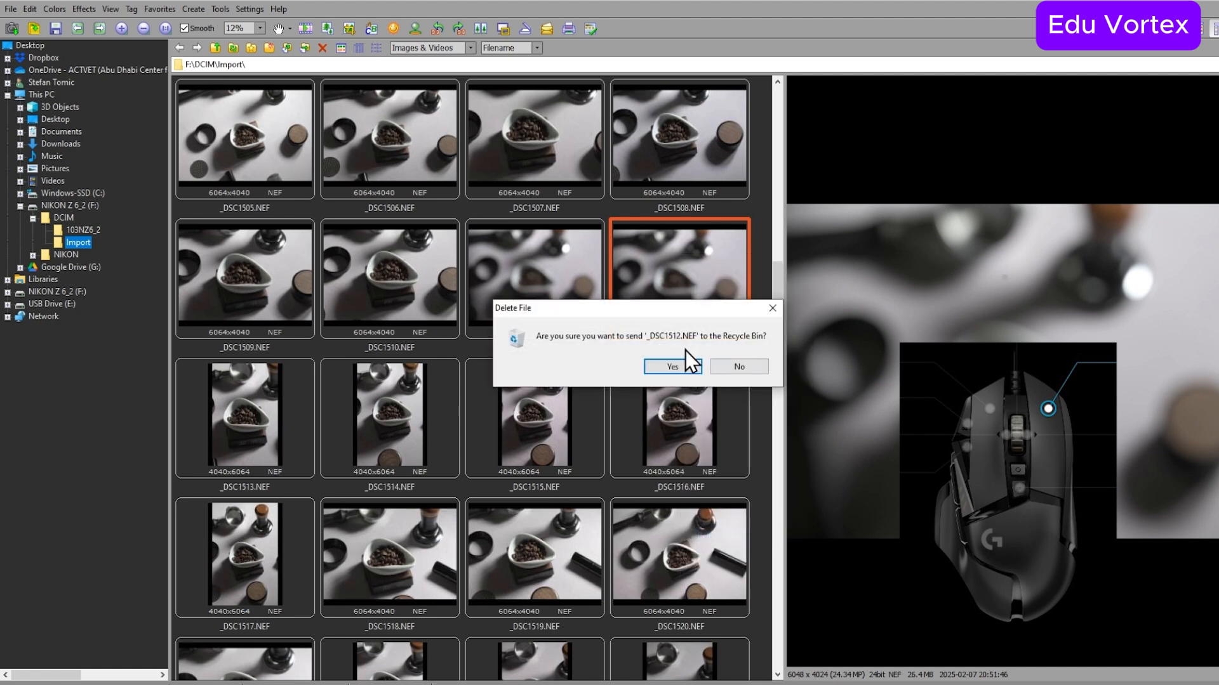
click(741, 367)
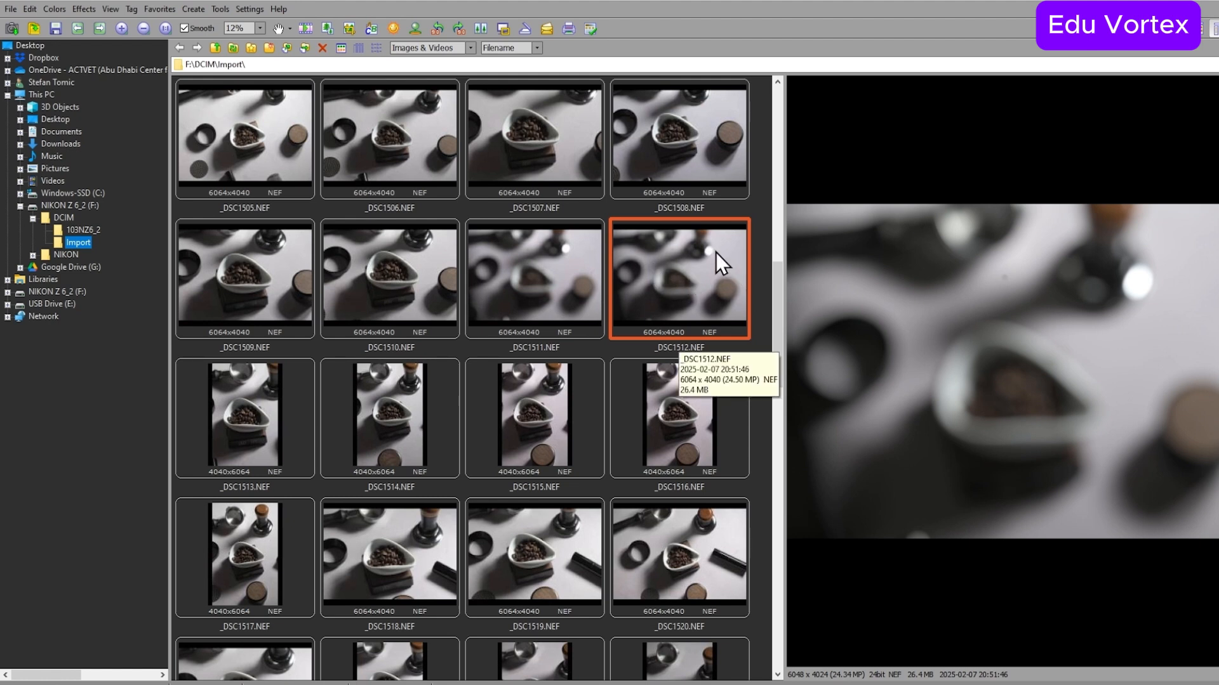
key(Delete)
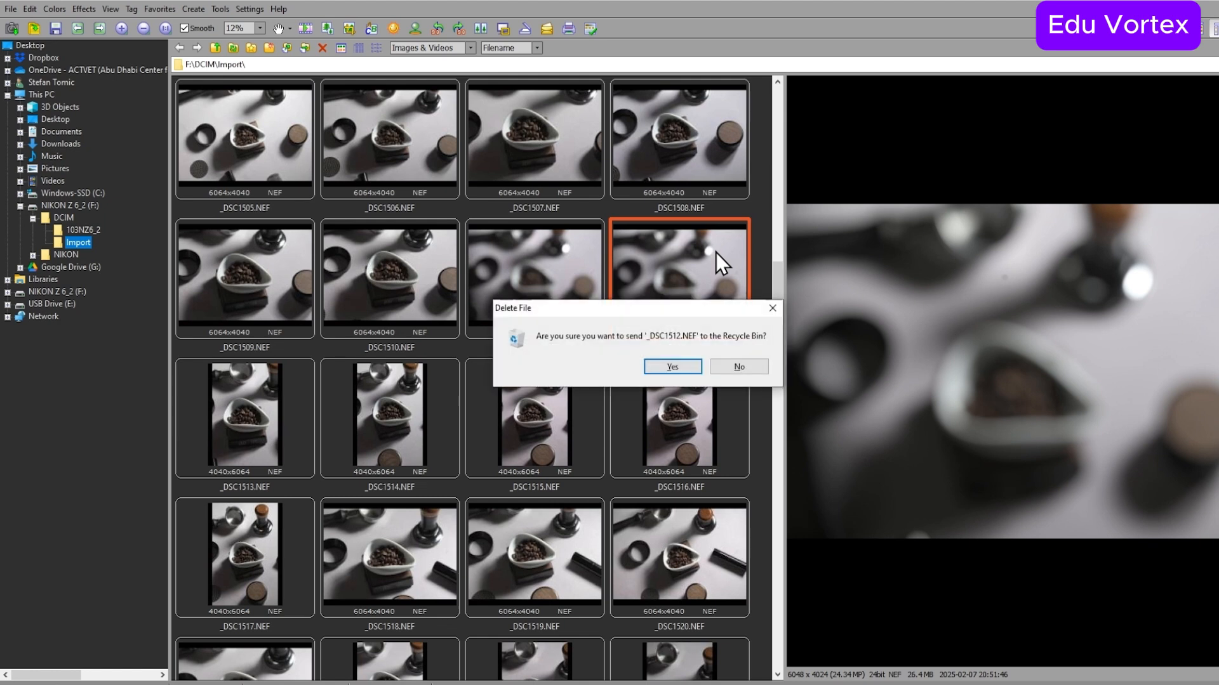
click(737, 366)
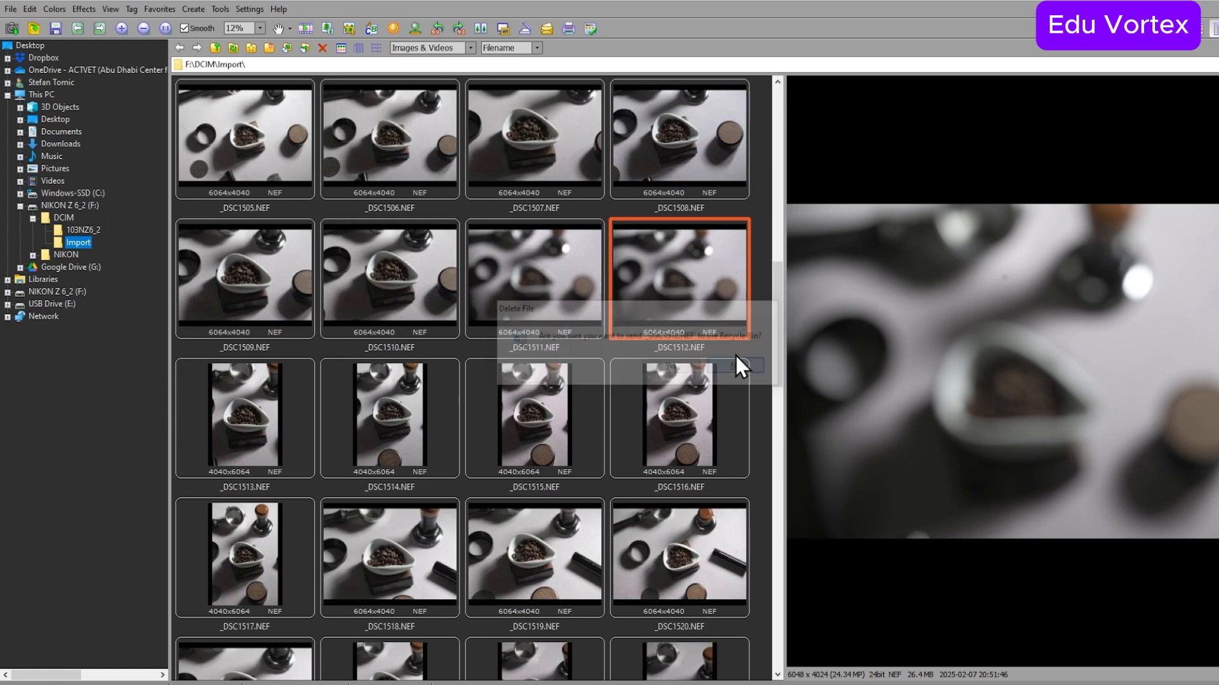
right_click(698, 265)
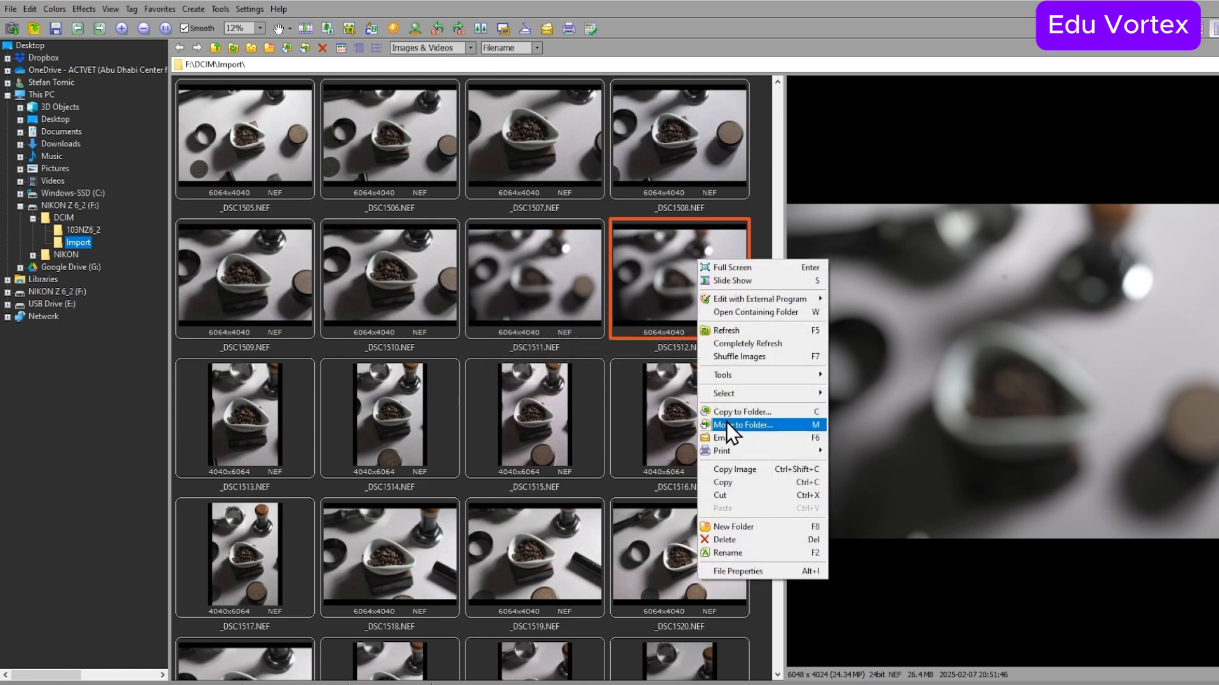
click(734, 543)
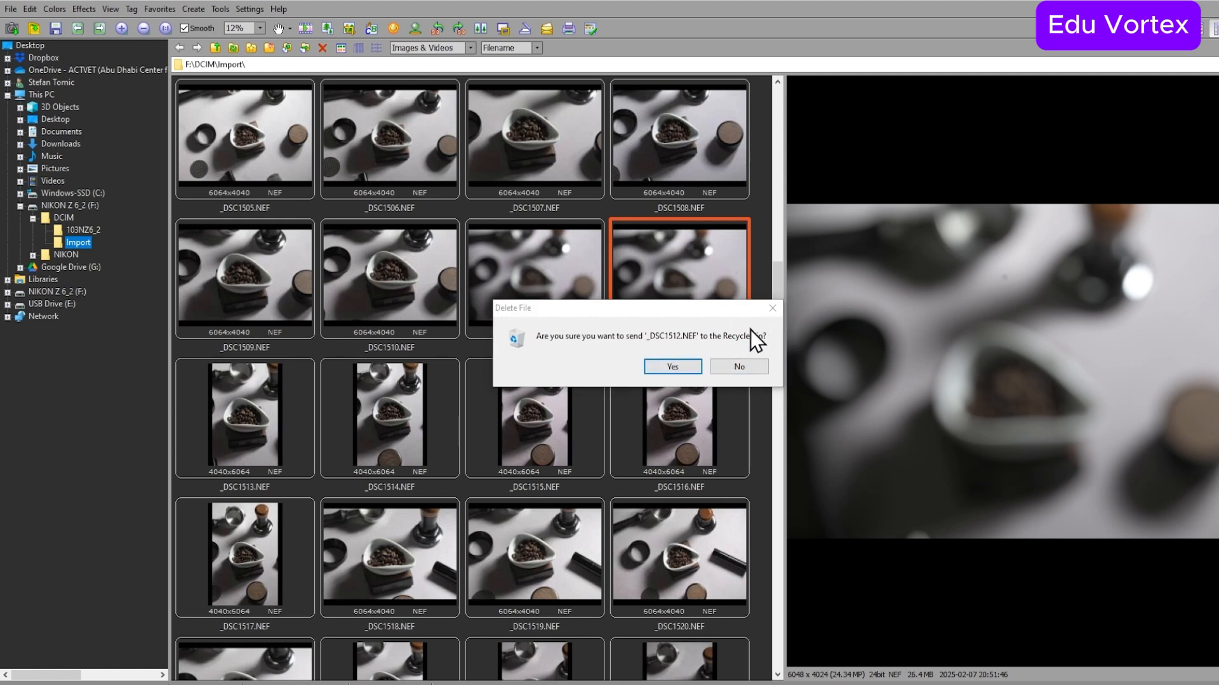
click(773, 308)
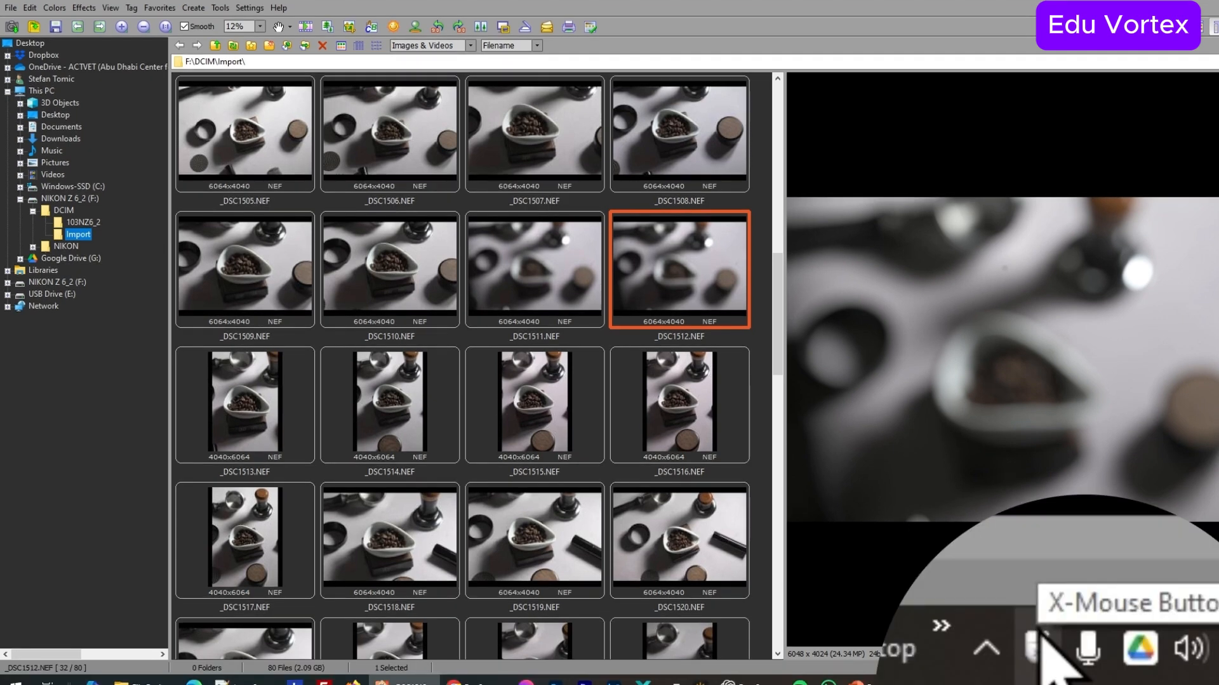
Step: Switch to X-Mouse Button Control and open the Simulated Keys settings for Mouse Button 4 in the FastStone Image Viewer profile
double_click(1041, 637)
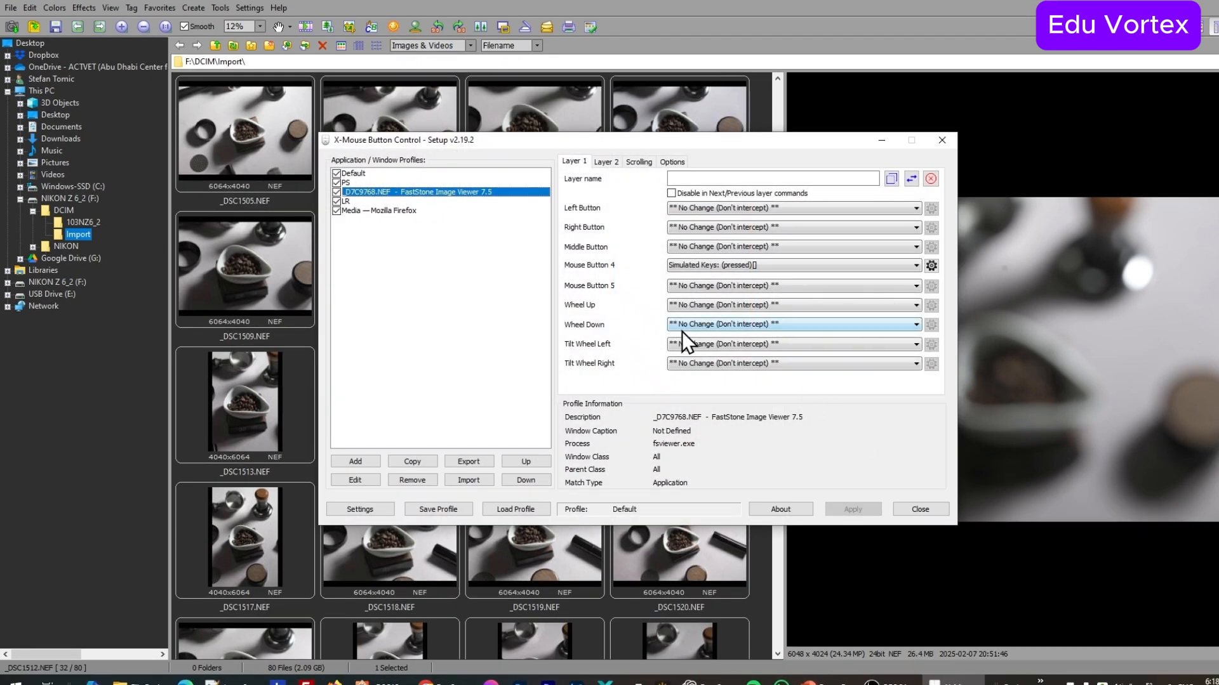
drag(701, 143, 576, 233)
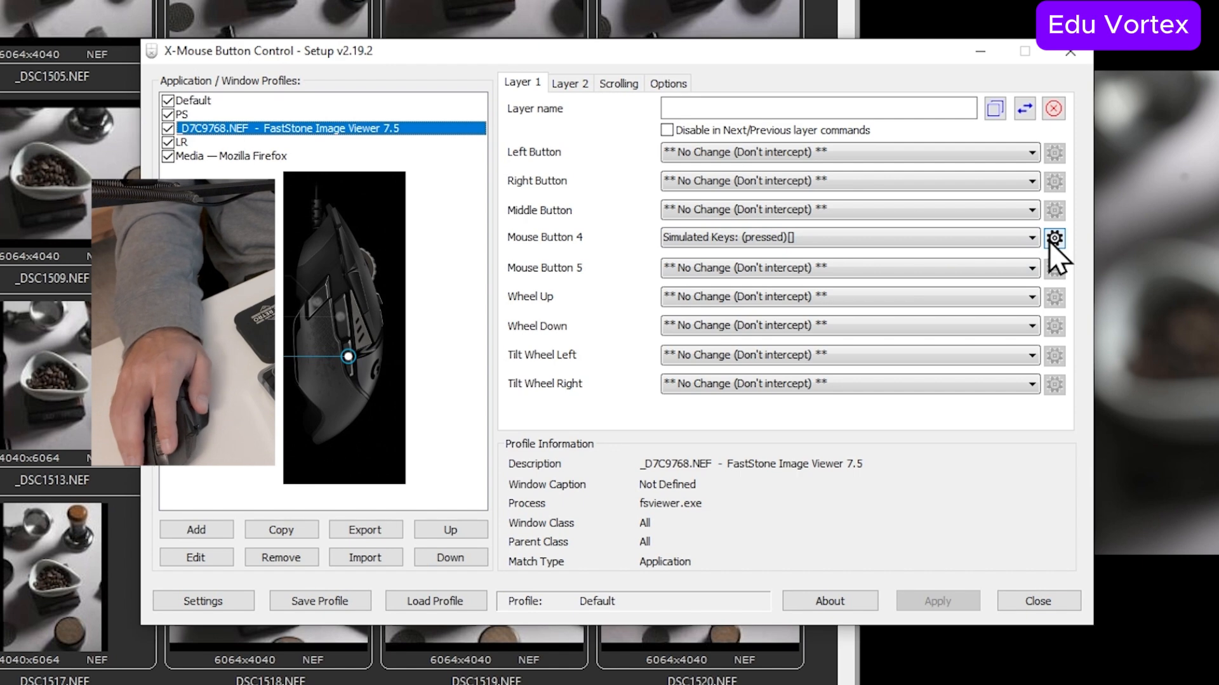
click(741, 240)
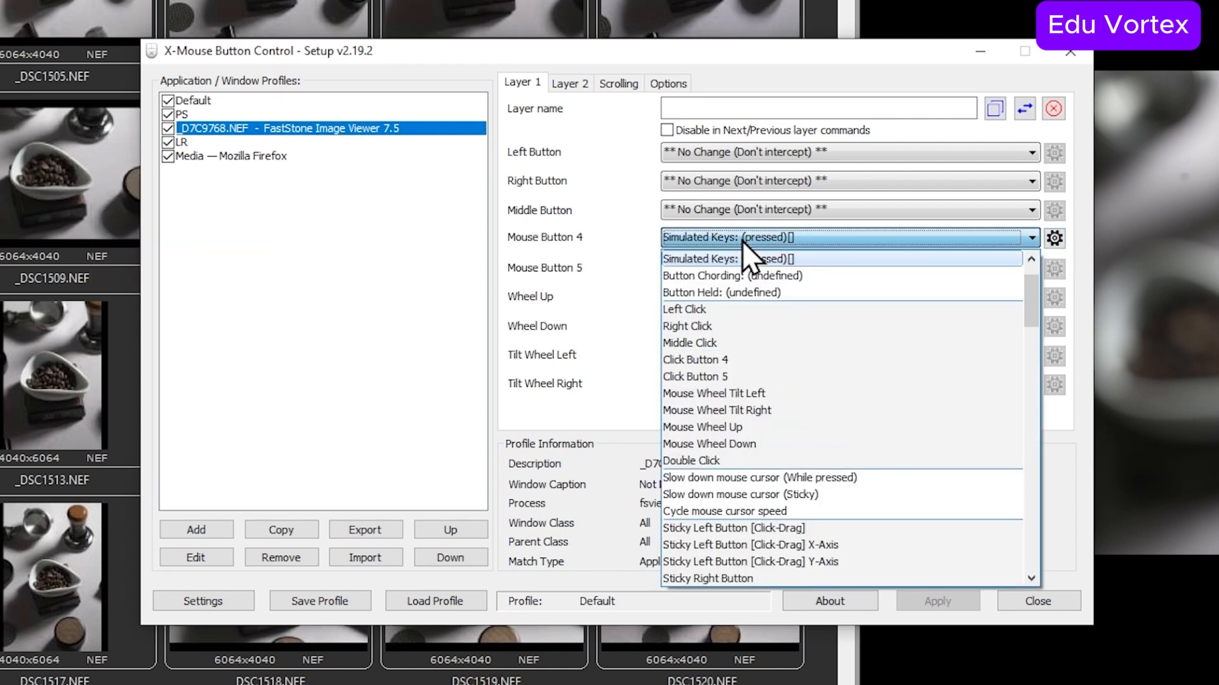
click(753, 260)
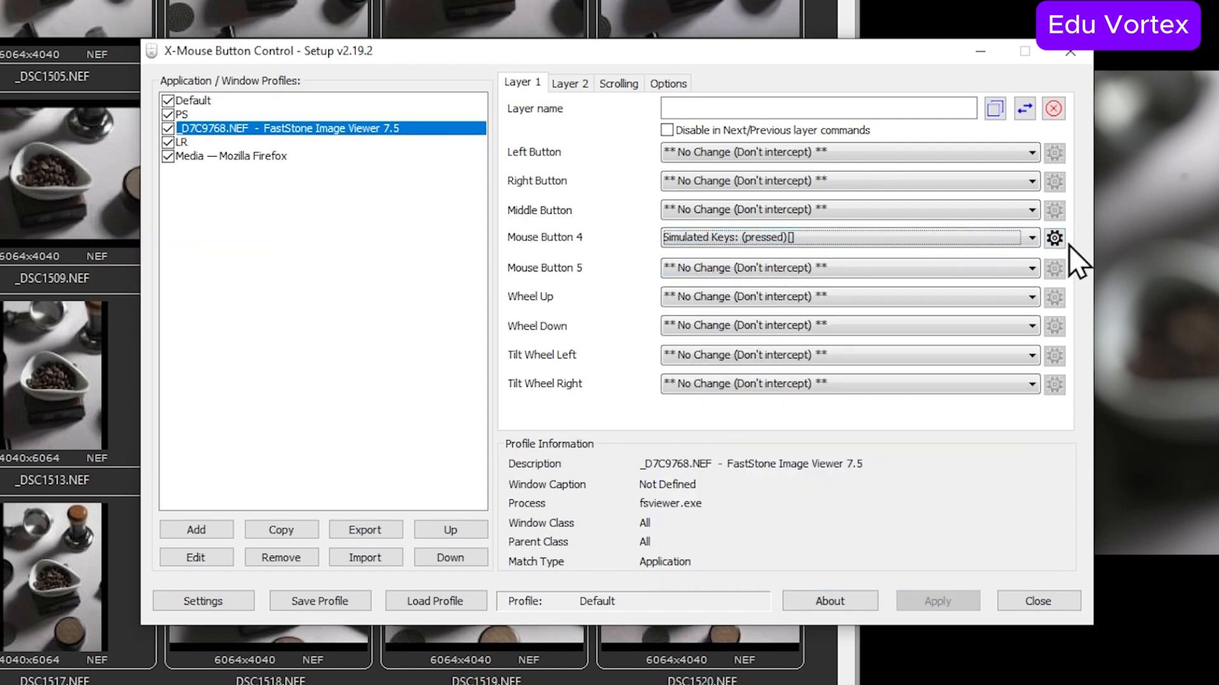
click(1054, 238)
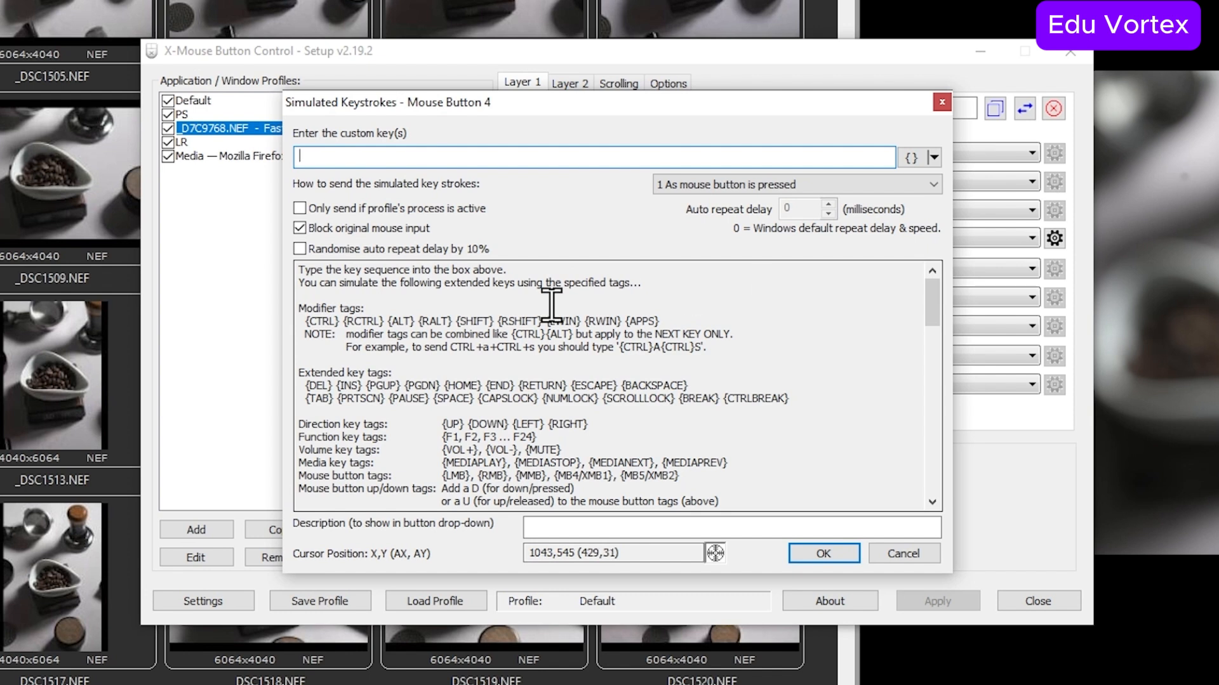
Step: Copy the {DEL} tag from the extended key tags into the custom keys for Mouse Button 4
double_click(313, 385)
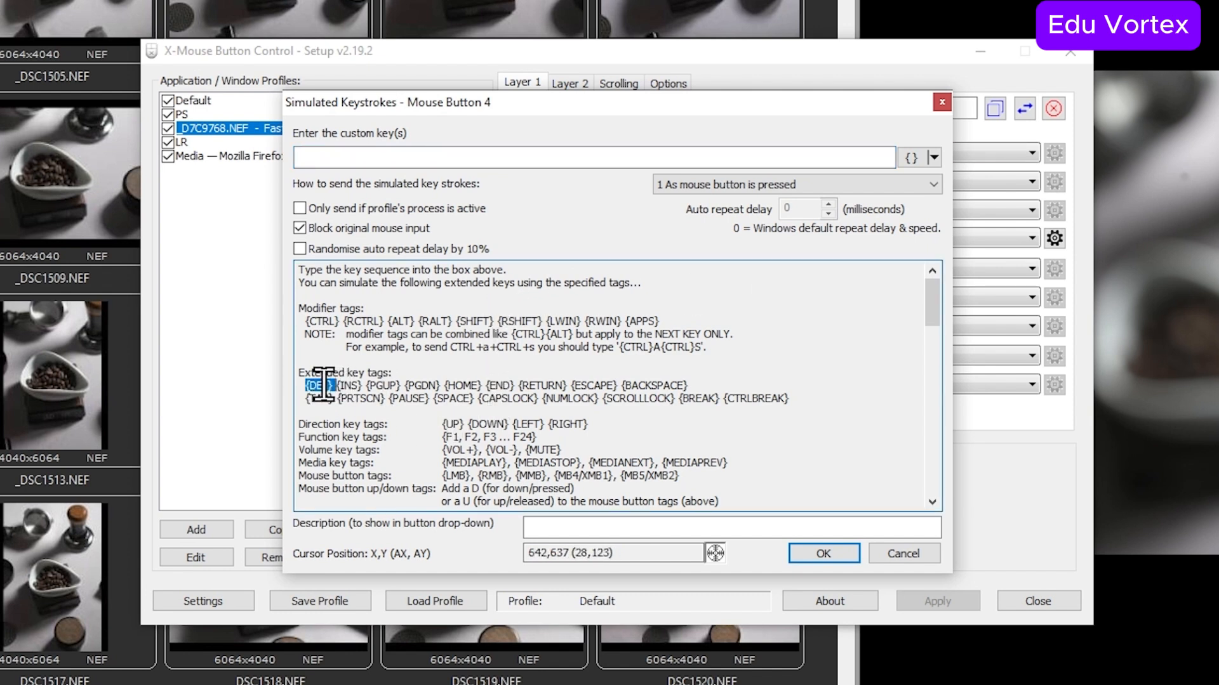
right_click(323, 385)
click(384, 449)
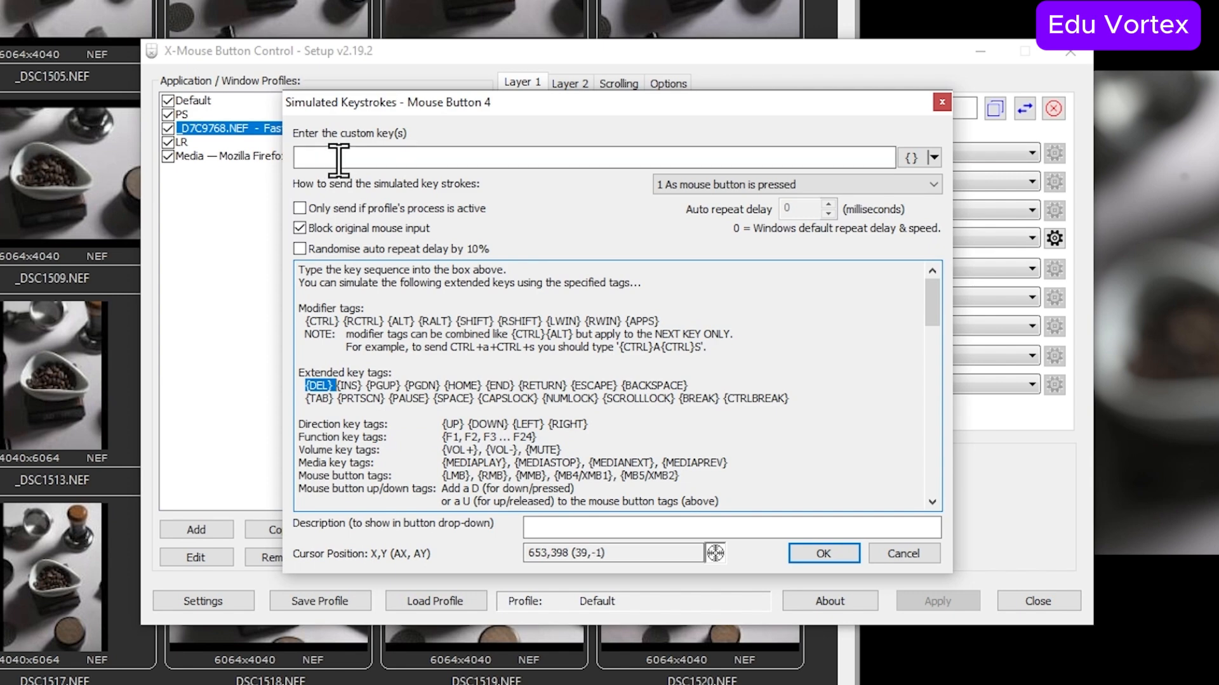
right_click(346, 164)
click(409, 239)
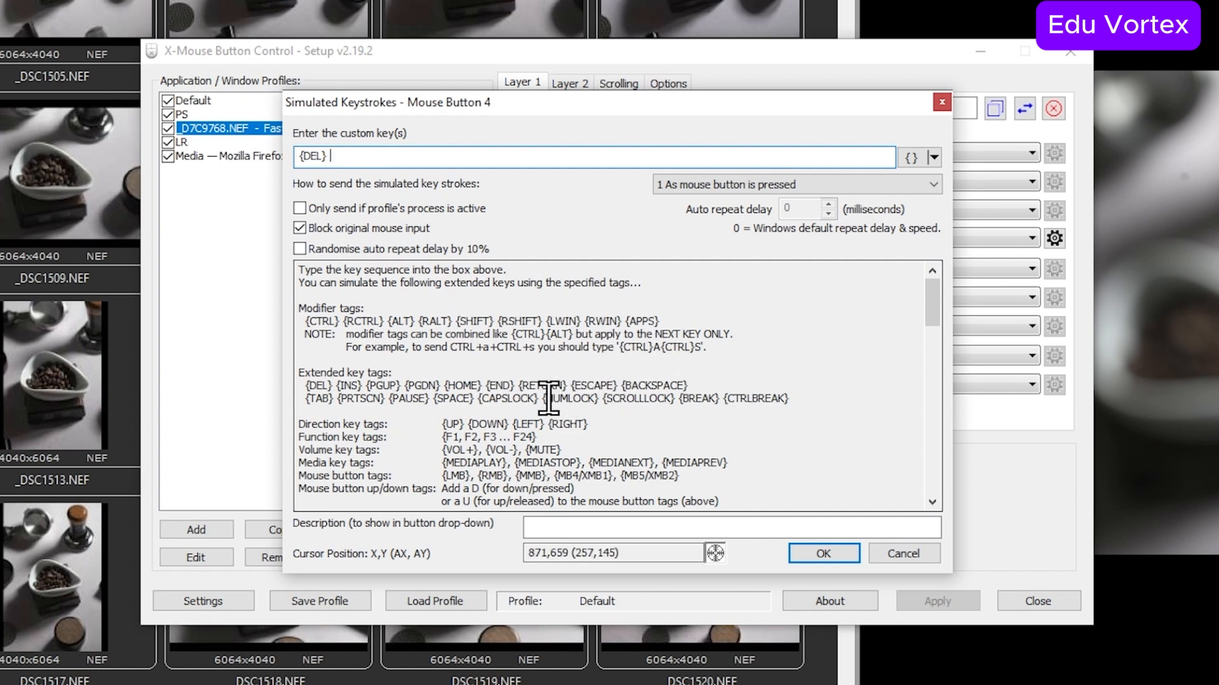
Step: Add the {RETURN} tag after {DEL} in the custom key sequence, confirm it and apply the profile change
double_click(545, 386)
right_click(550, 388)
click(630, 454)
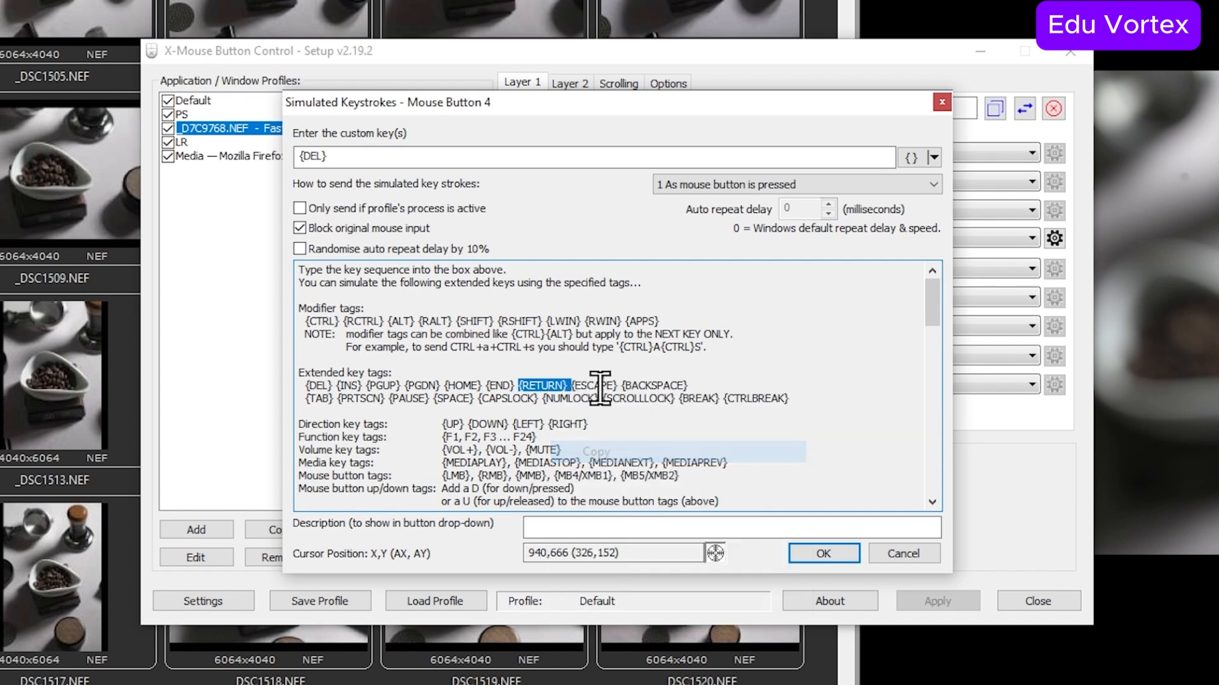
click(380, 158)
right_click(381, 159)
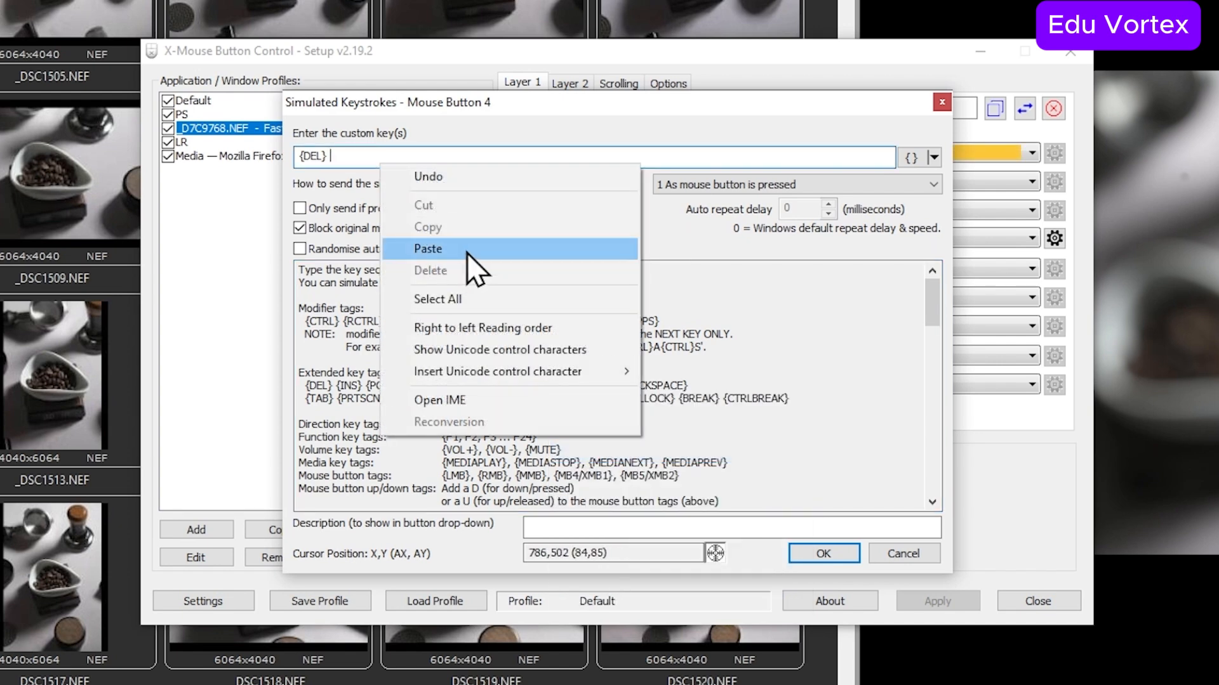
click(467, 253)
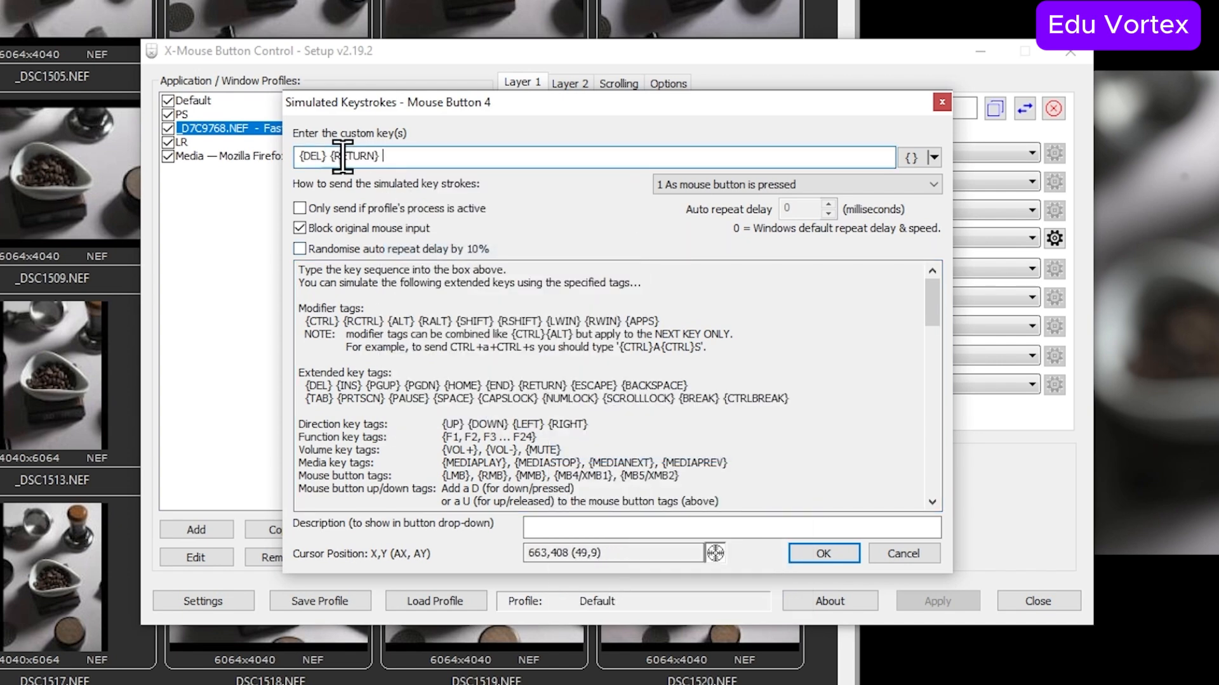
click(826, 554)
click(938, 603)
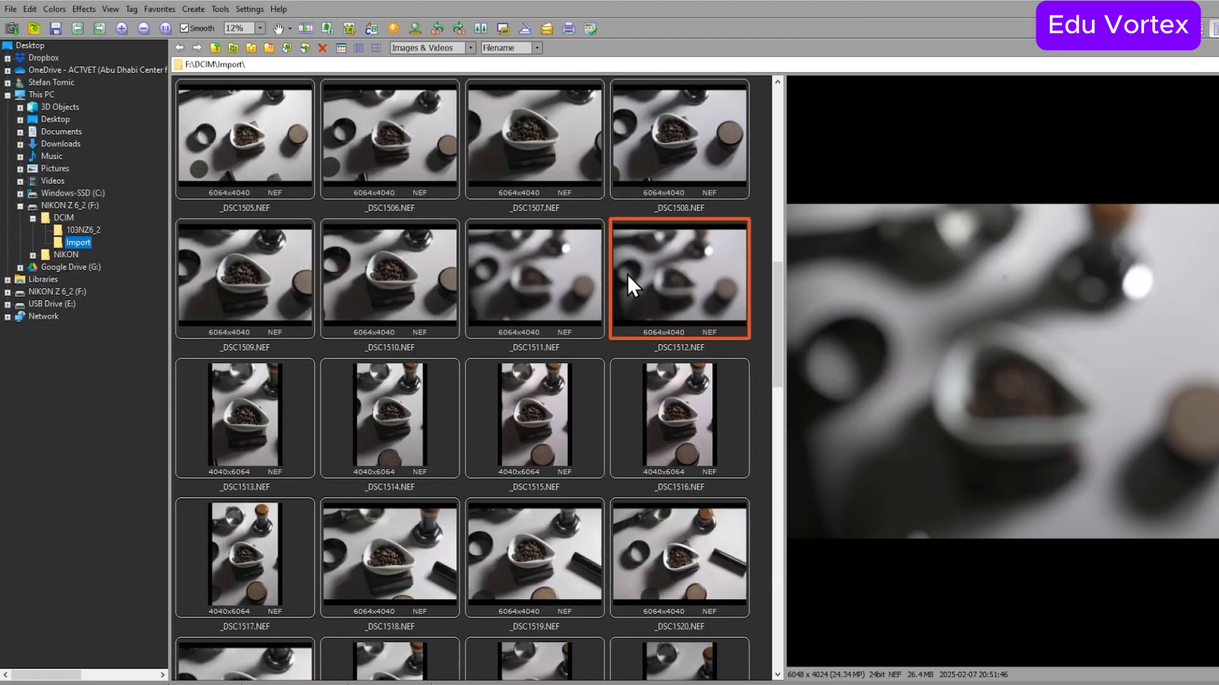
Step: Return to FastStone Image Viewer and delete the out-of-focus photos _DSC1511.NEF and _DSC1512.NEF
click(535, 294)
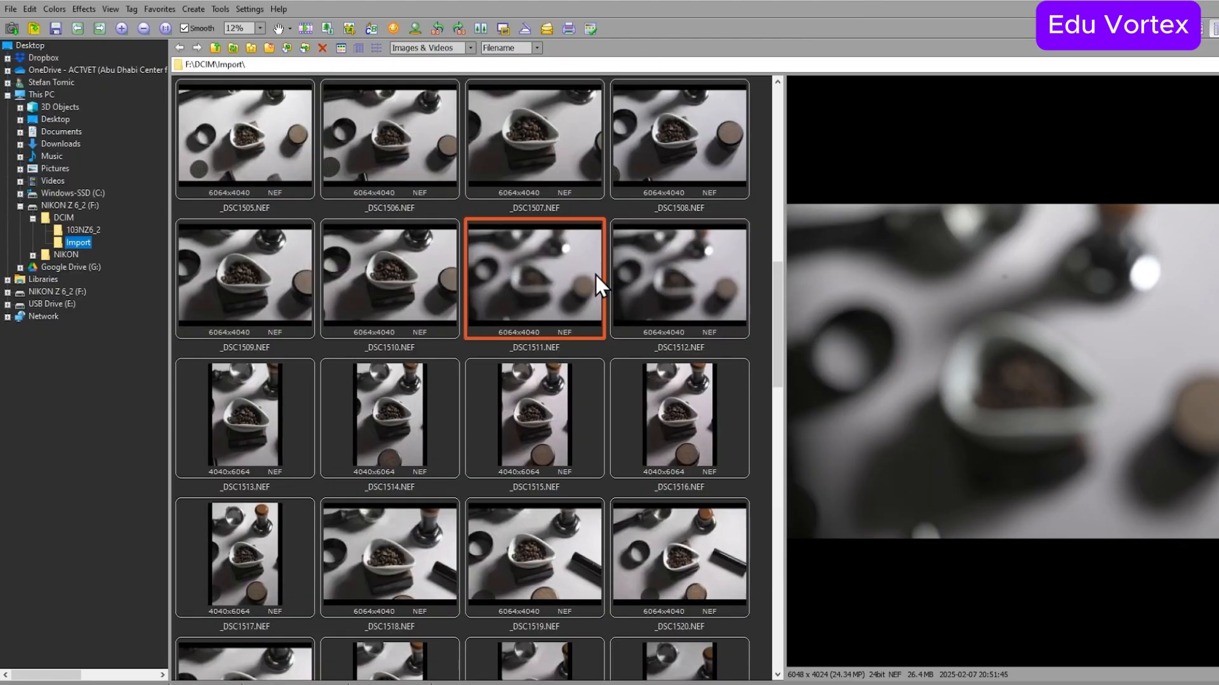
key(Delete)
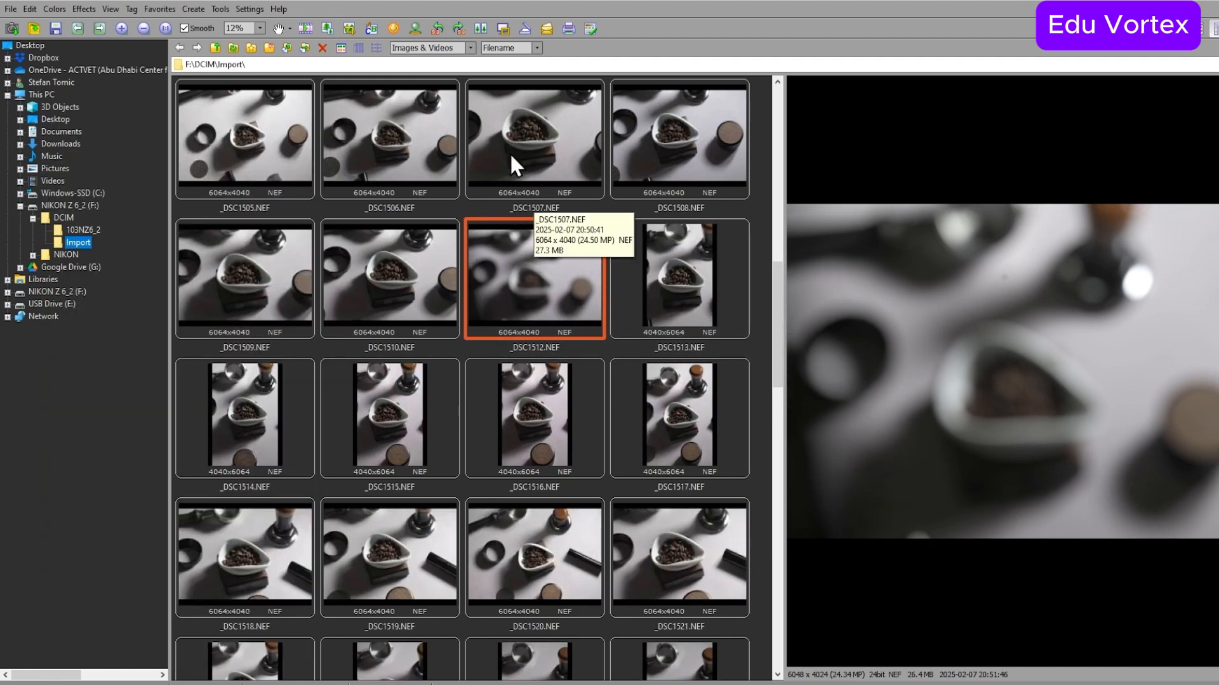
key(Delete)
key(Return)
Step: Open _DSC1498.NEF full screen, compare it with its neighbours and magnify the portafilter basket to check focus
scroll(685, 265, up, 3)
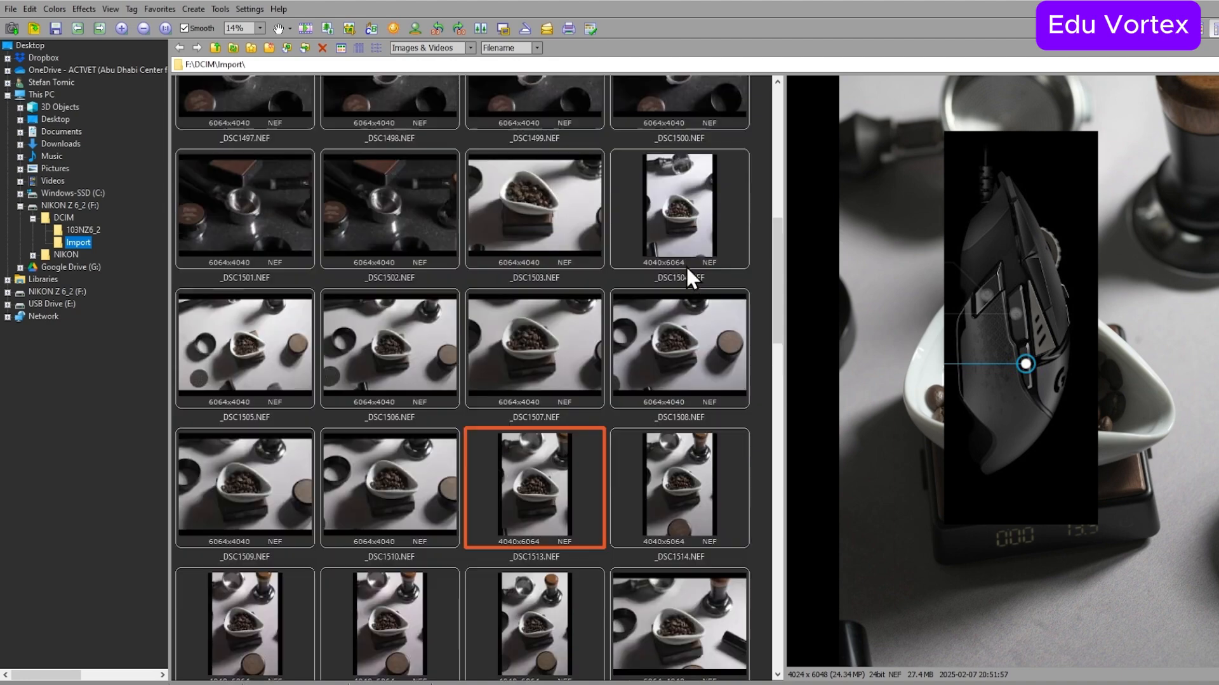
scroll(660, 267, up, 3)
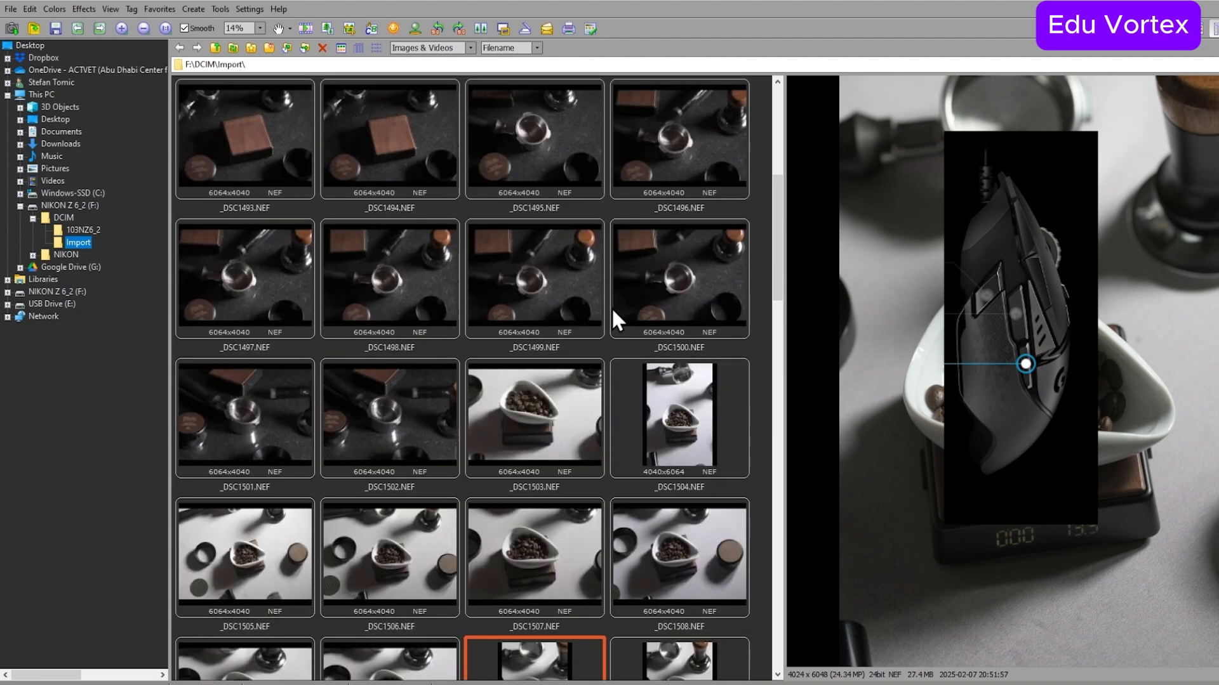
double_click(387, 288)
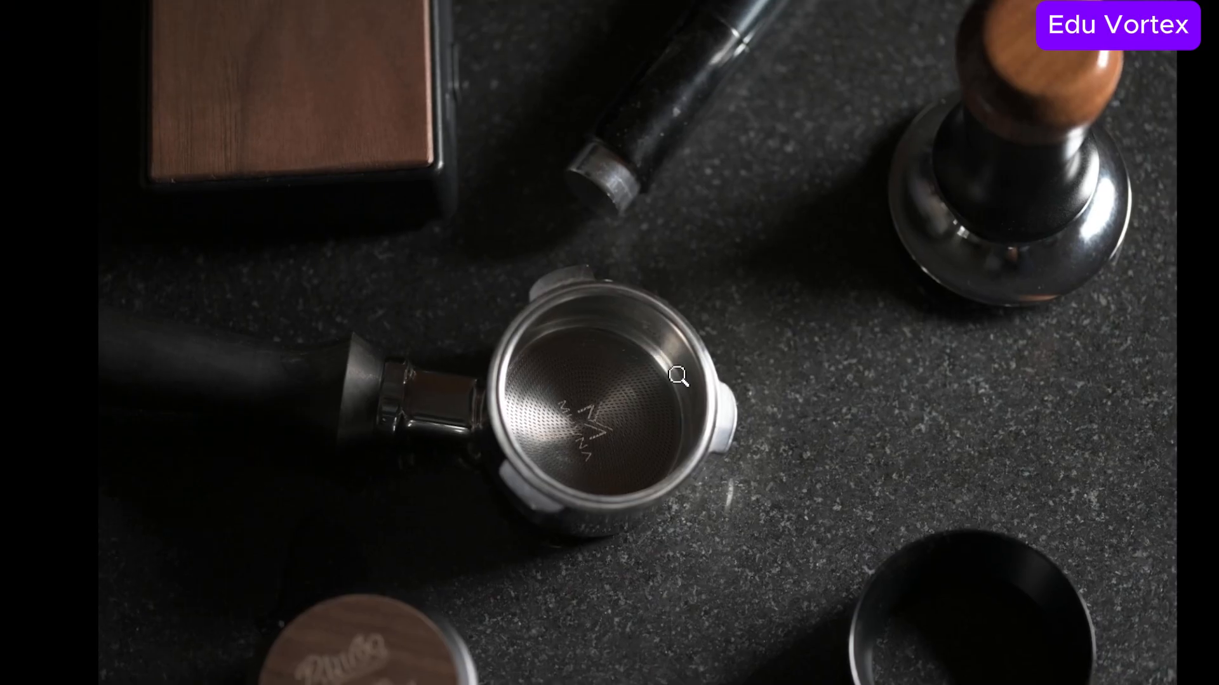
scroll(677, 375, down, 3)
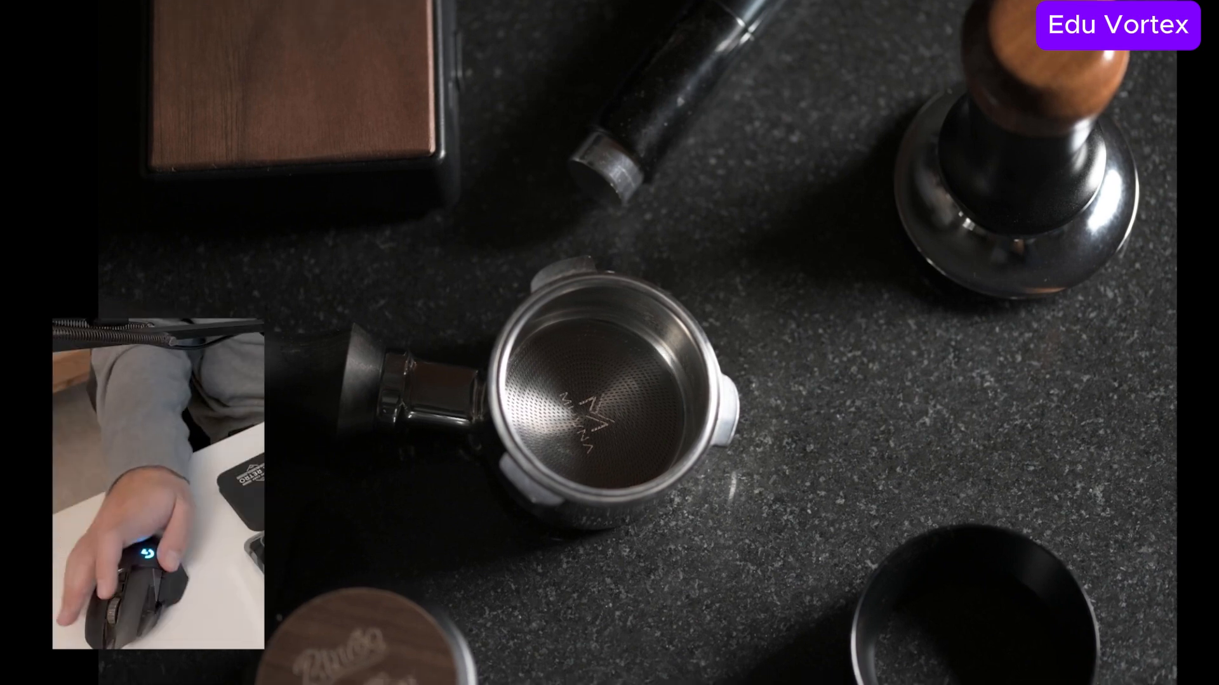
scroll(729, 334, down, 1)
click(615, 403)
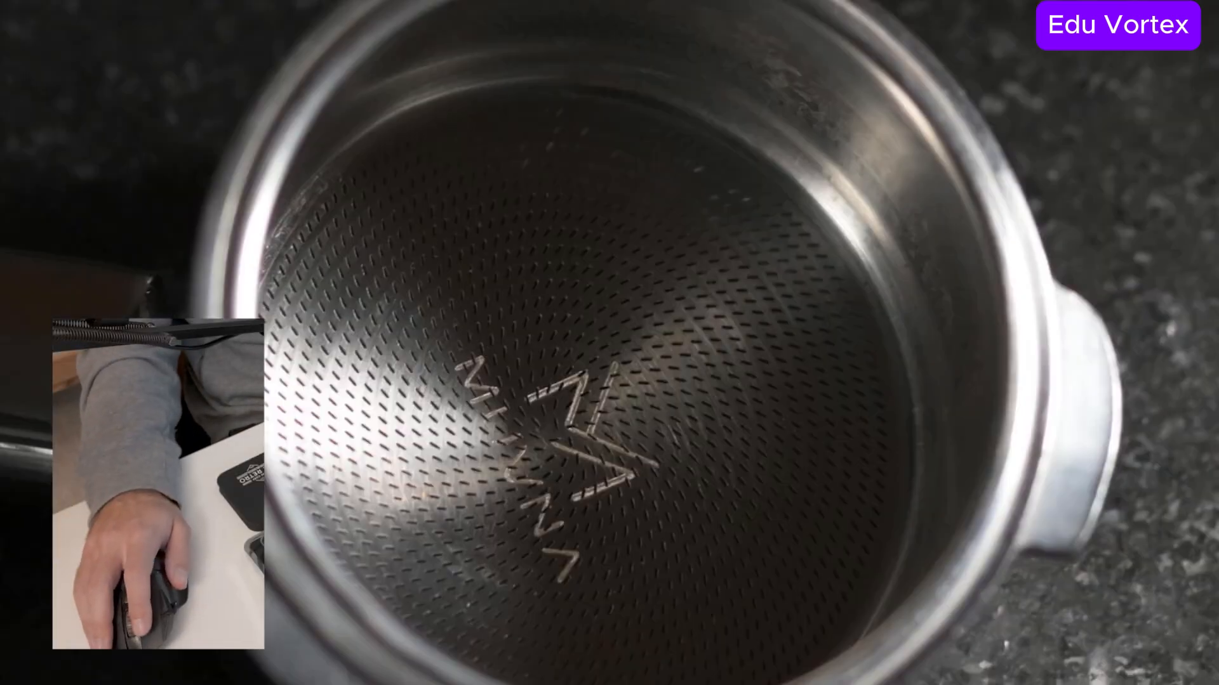
scroll(596, 422, down, 1)
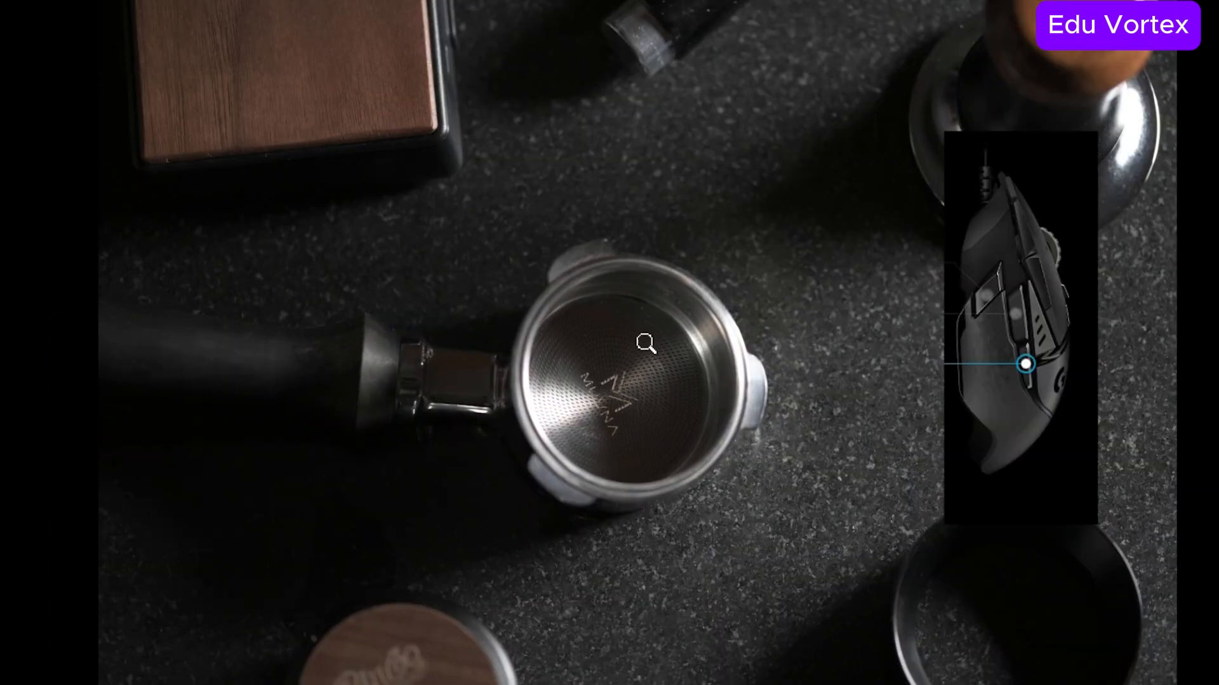
Step: Delete _DSC1498.NEF, _DSC1500.NEF and _DSC1501.NEF during the full-screen review and return to the thumbnails
key(Right)
key(Right)
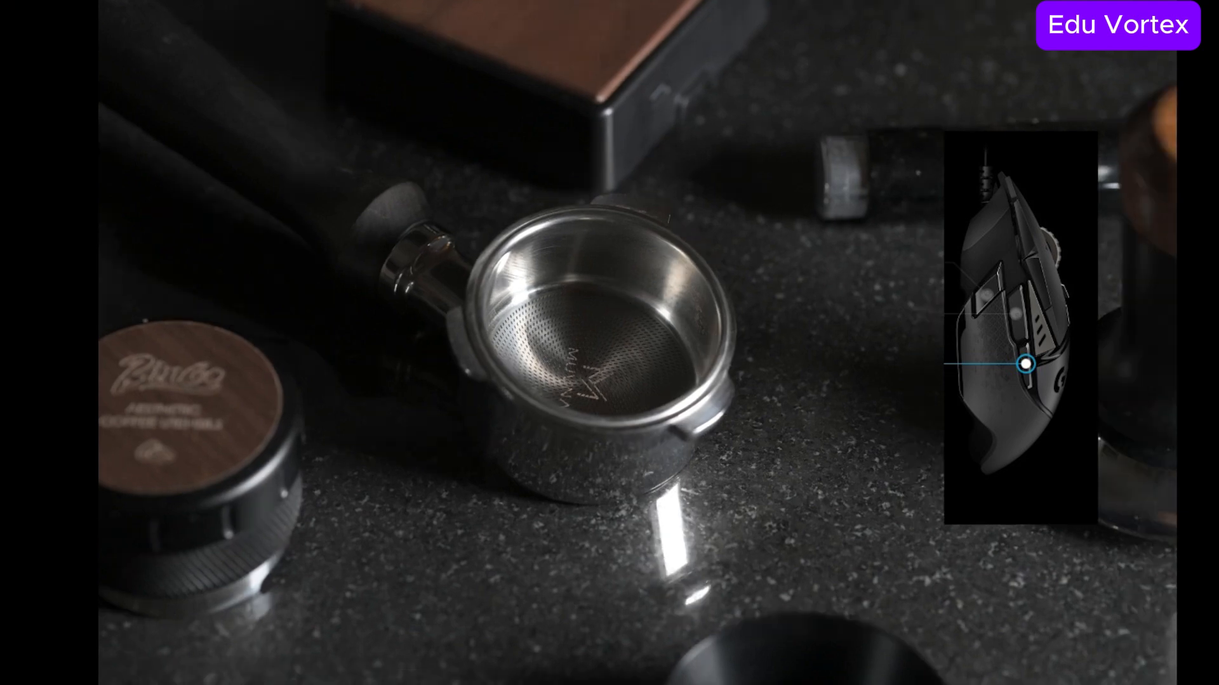
key(Right)
key(Right)
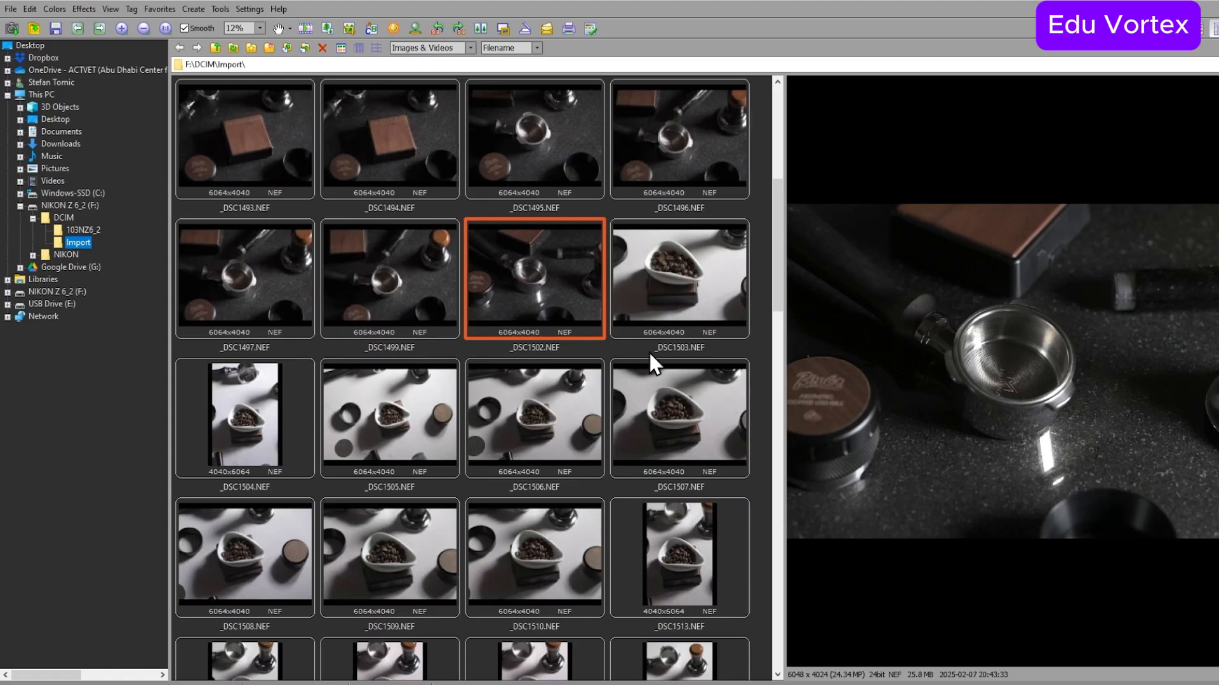
Step: Compare the wooden box photos _DSC1490.NEF to _DSC1492.NEF in the preview and delete _DSC1491.NEF
scroll(665, 324, up, 3)
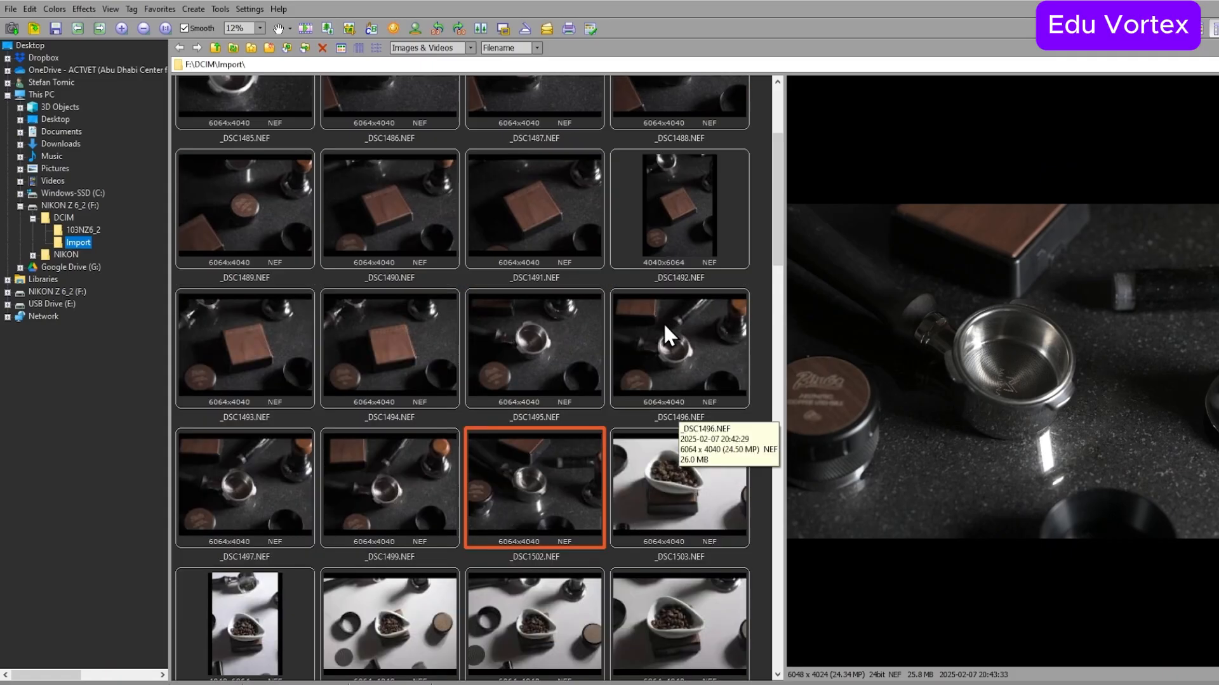
scroll(664, 326, up, 3)
click(424, 422)
click(558, 424)
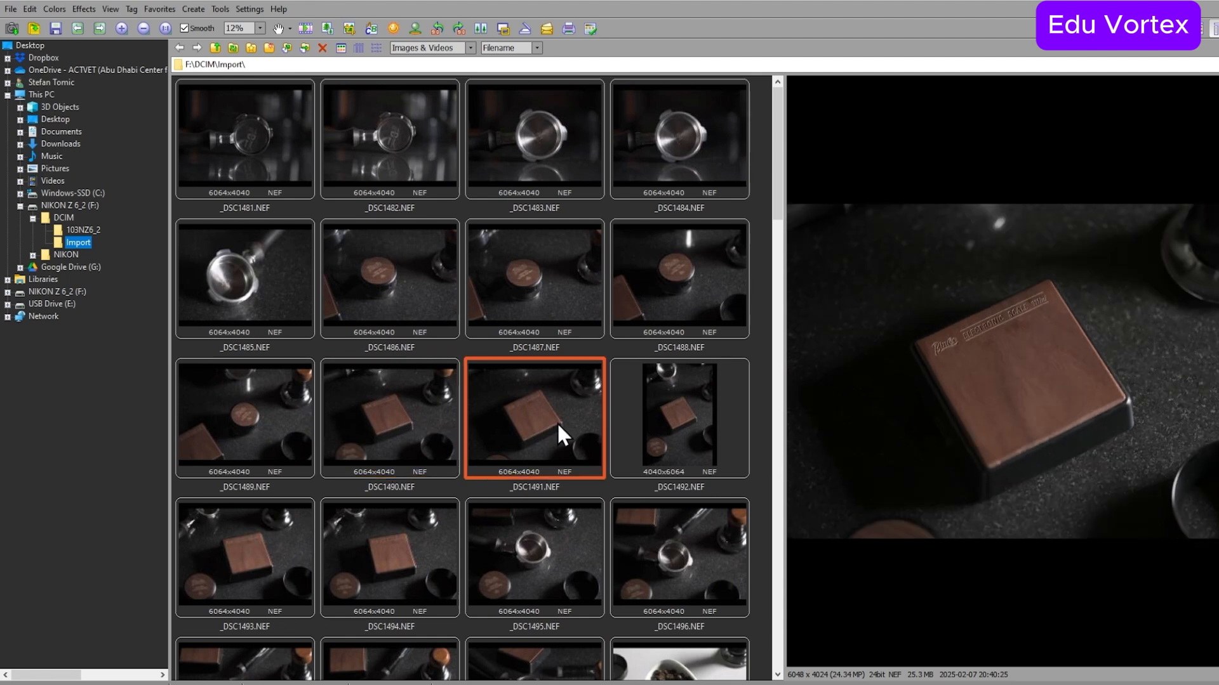
click(680, 424)
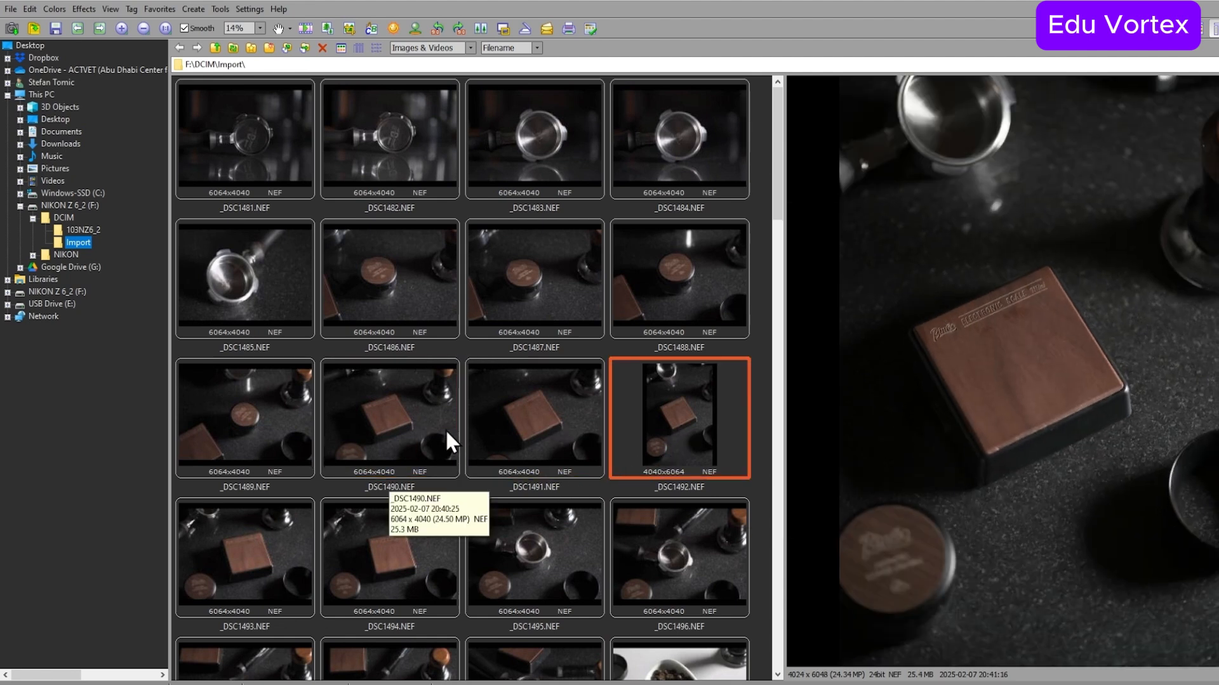
click(589, 401)
key(Delete)
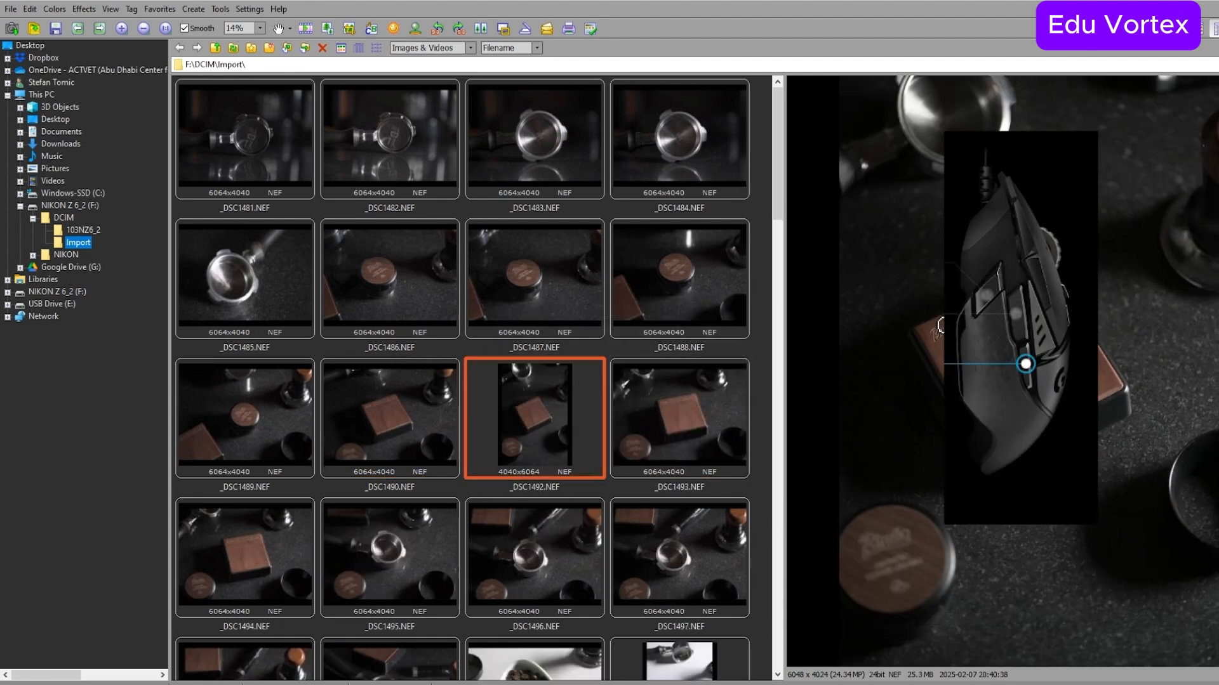
right_click(536, 433)
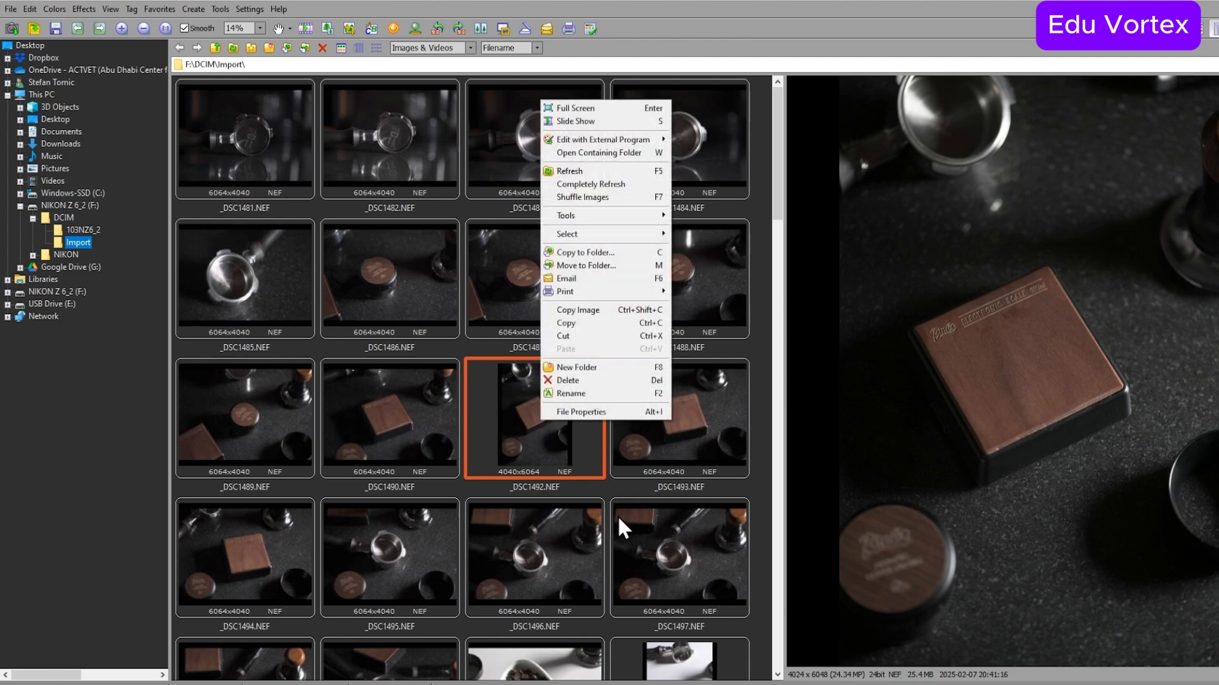
key(Escape)
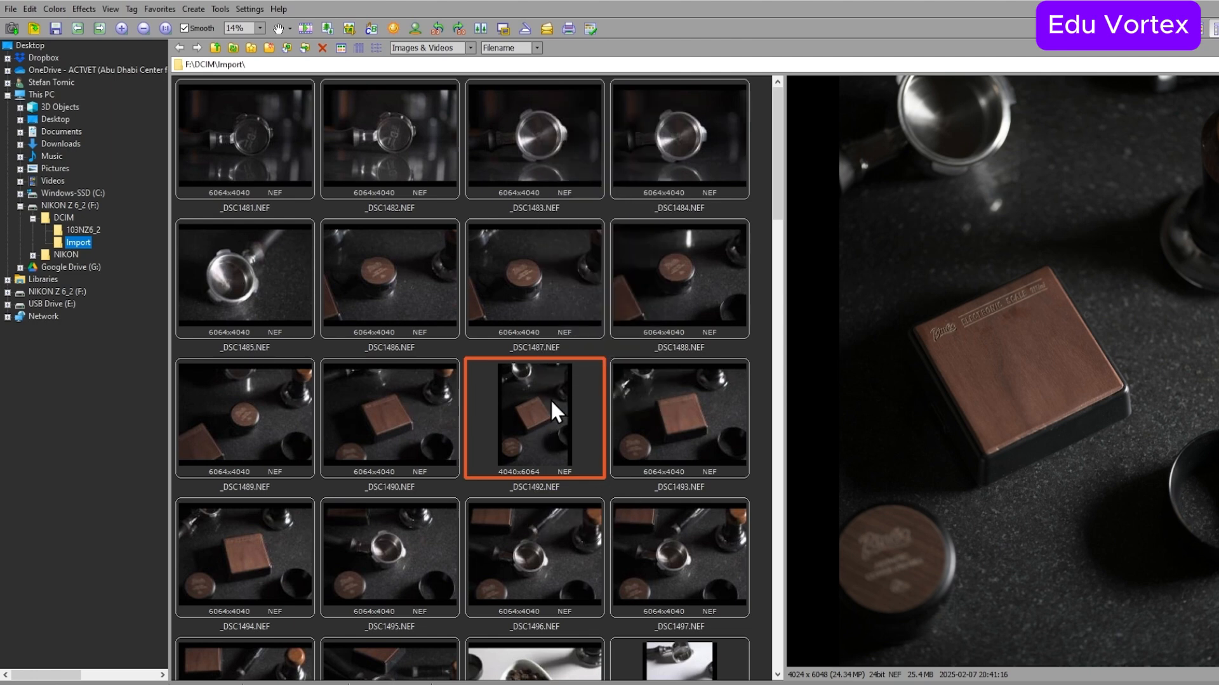
Step: Compare the round wooden-topped tool photos _DSC1486.NEF to _DSC1488.NEF and delete _DSC1487.NEF
click(383, 286)
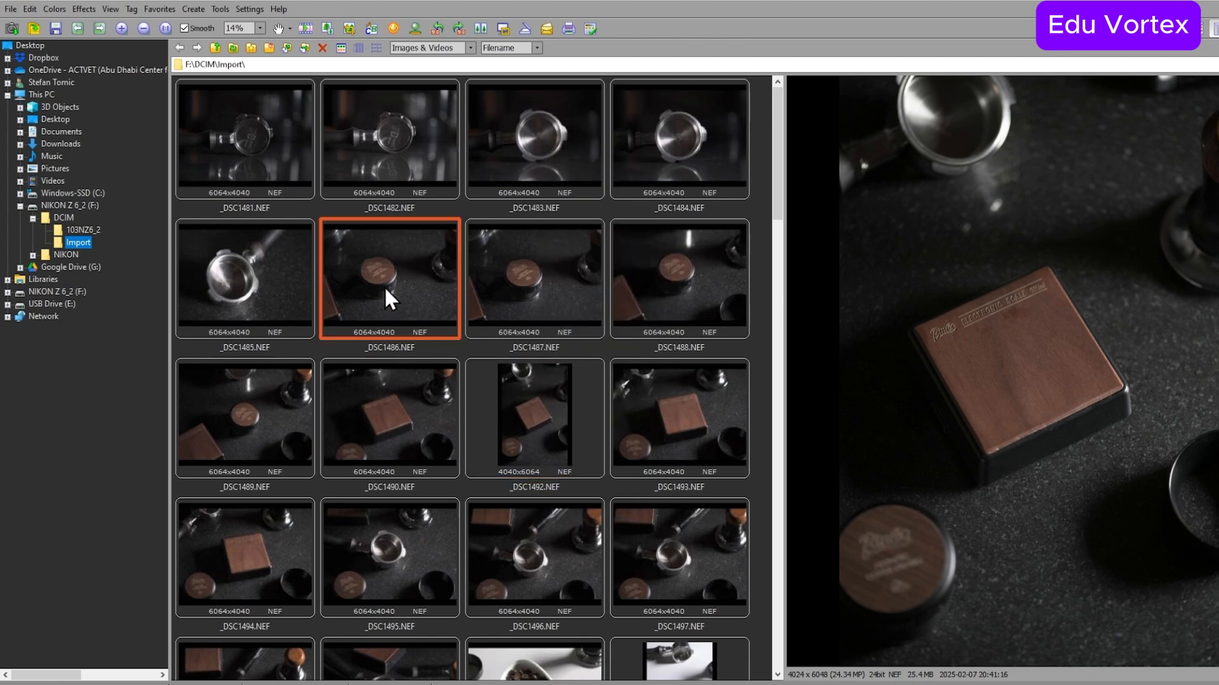
click(585, 283)
click(614, 284)
click(485, 278)
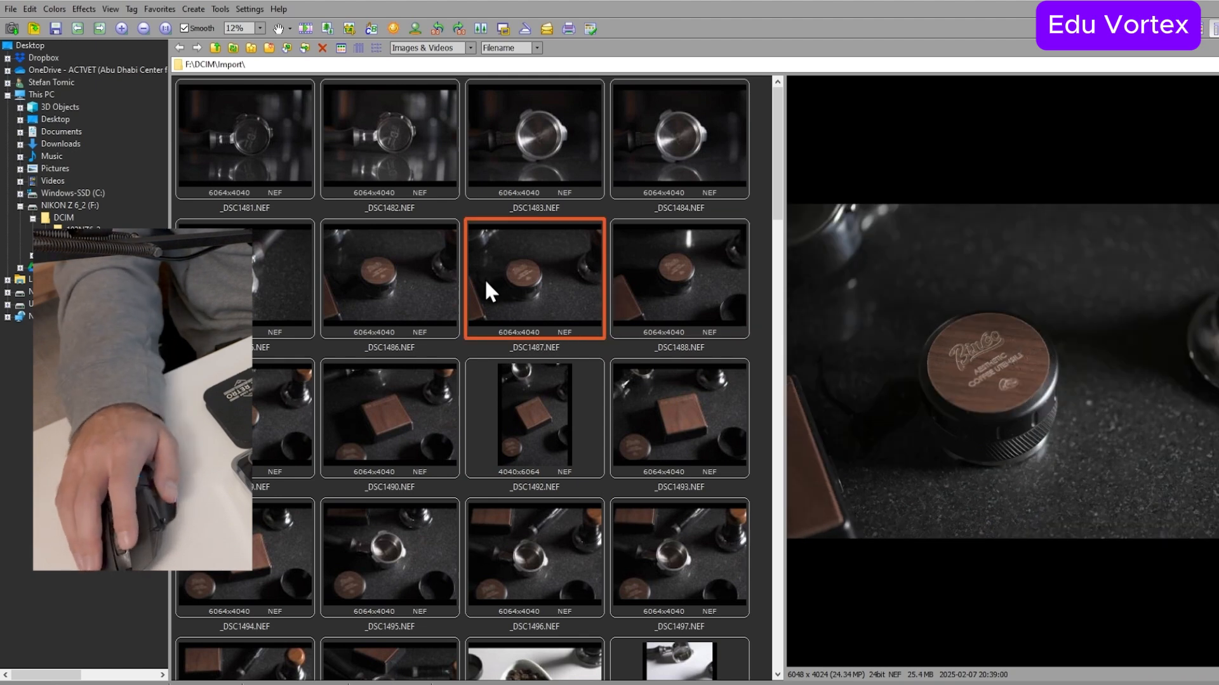
key(Delete)
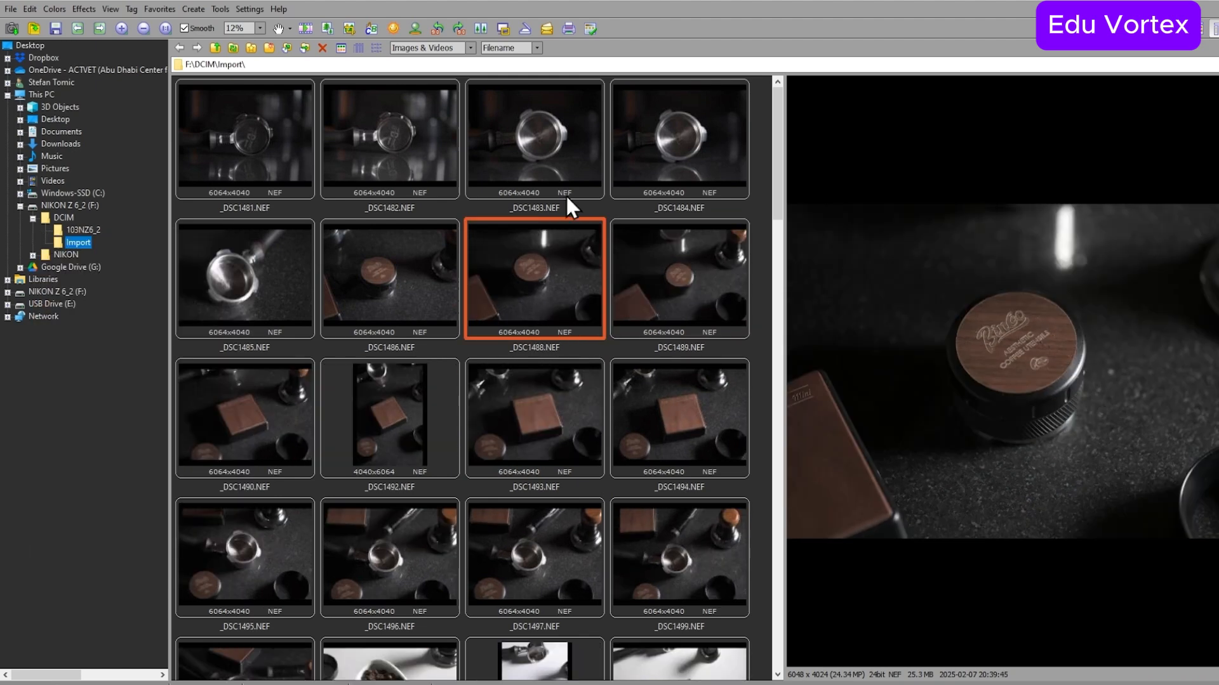
Step: Compare the portafilter photos _DSC1483.NEF and _DSC1484.NEF in the preview and delete _DSC1483.NEF
click(659, 143)
click(566, 144)
click(658, 140)
click(517, 139)
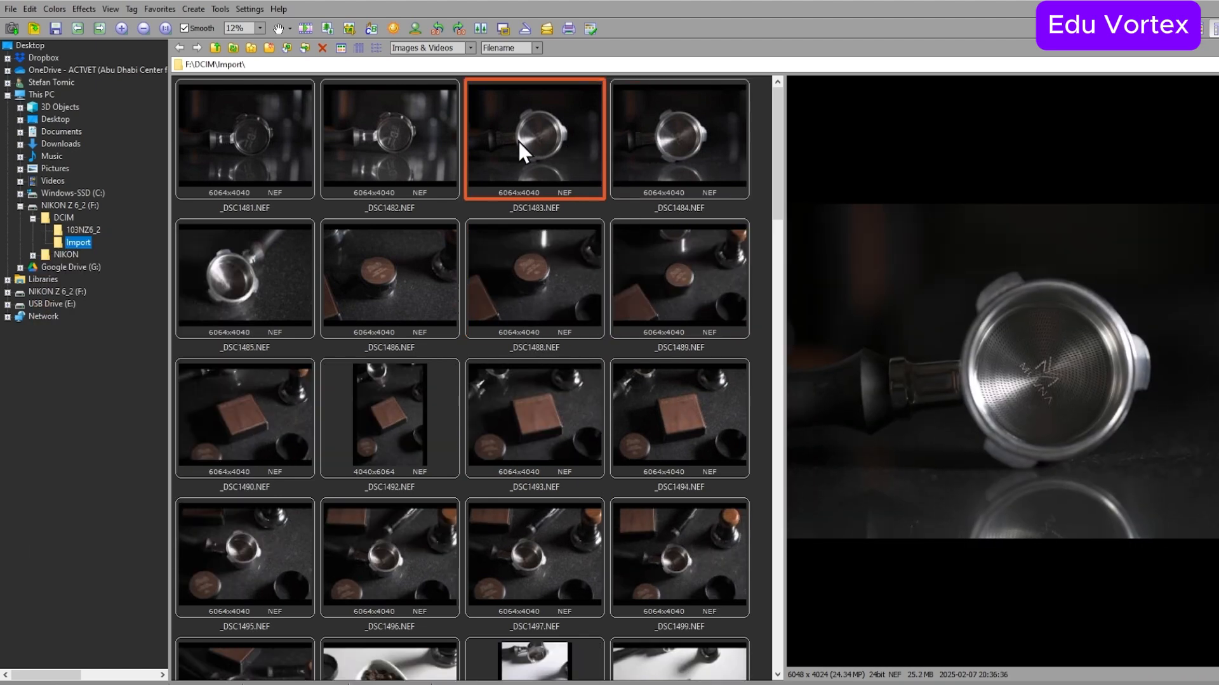
key(Delete)
Step: Compare _DSC1481.NEF and _DSC1482.NEF in the preview, select both and delete them together
click(273, 131)
click(359, 128)
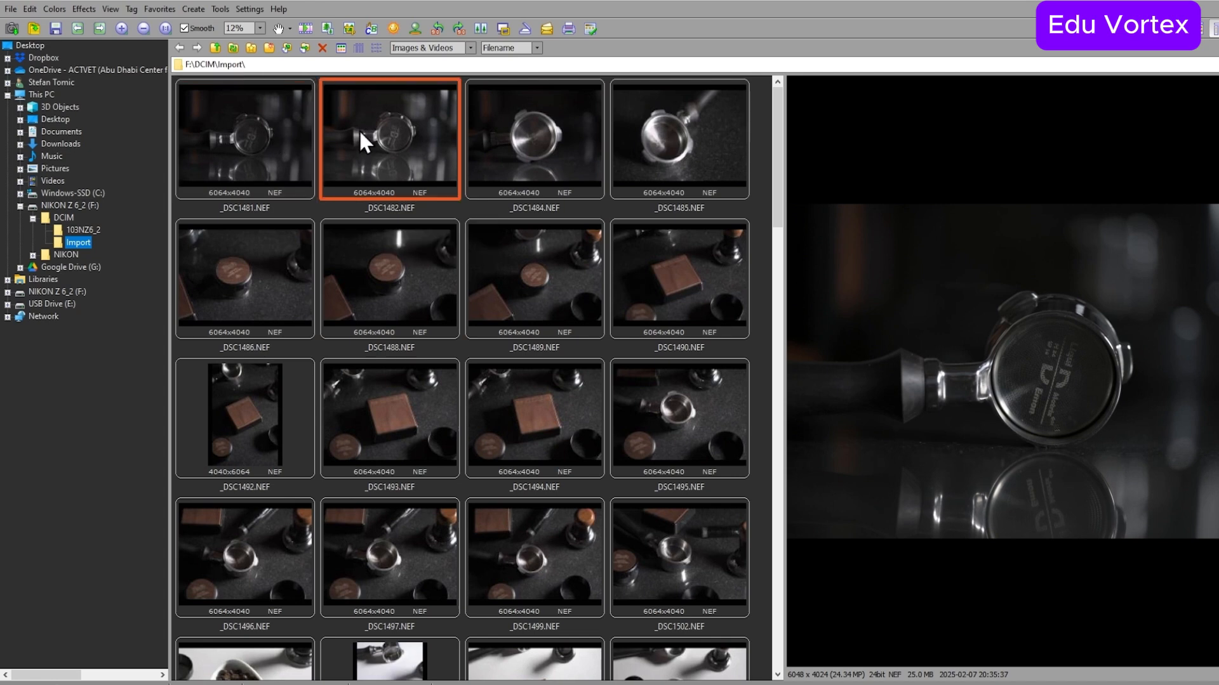
click(261, 137)
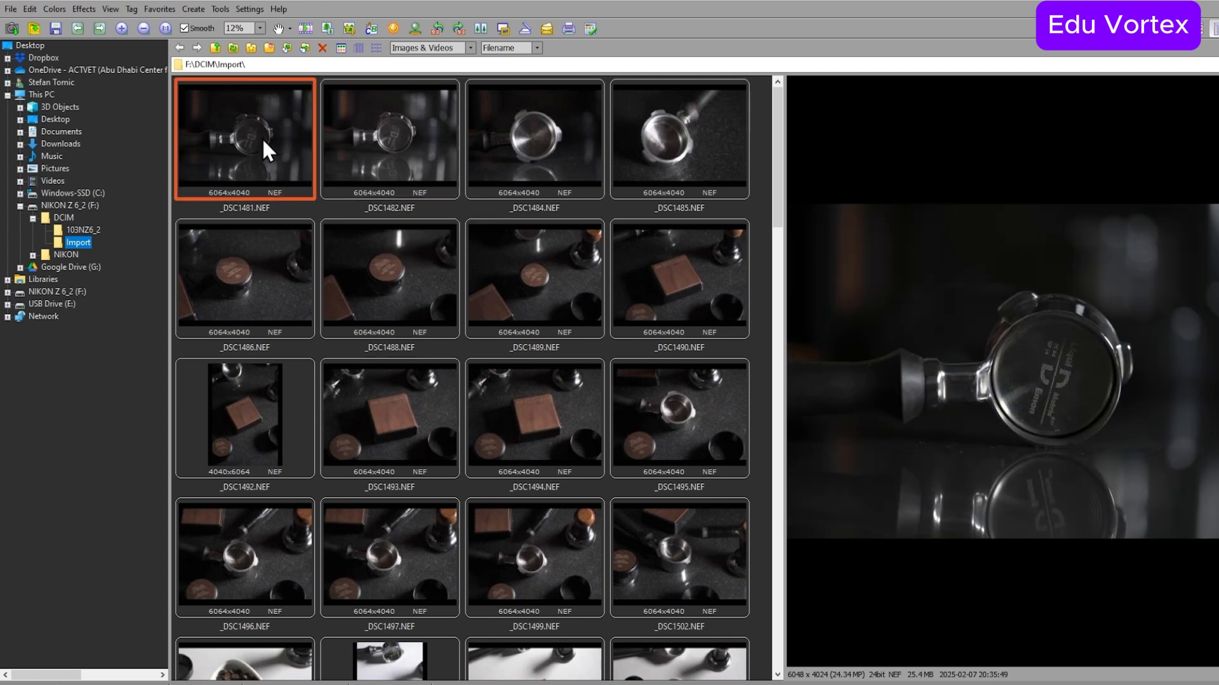
ctrl+click(414, 144)
key(Delete)
key(Return)
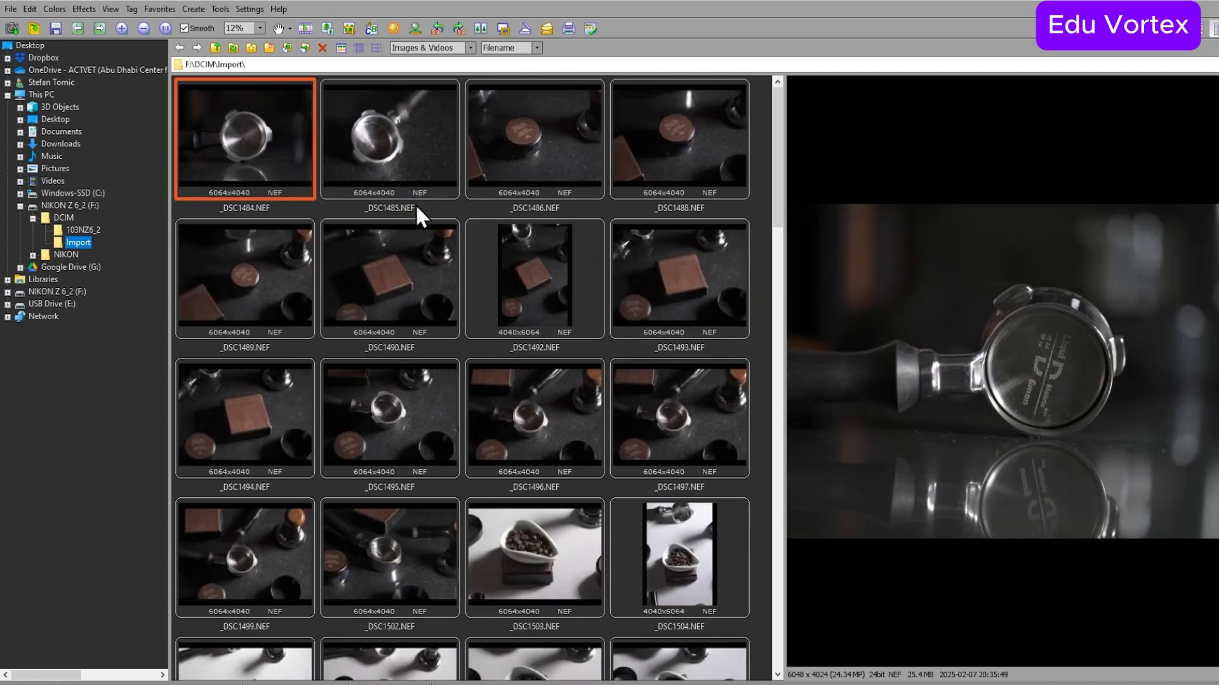
Step: Compare the last coffee bean bowl photos from _DSC1557.NEF onward full screen, checking the beans up close, and delete the near-duplicate _DSC1558.NEF
scroll(428, 285, down, 3)
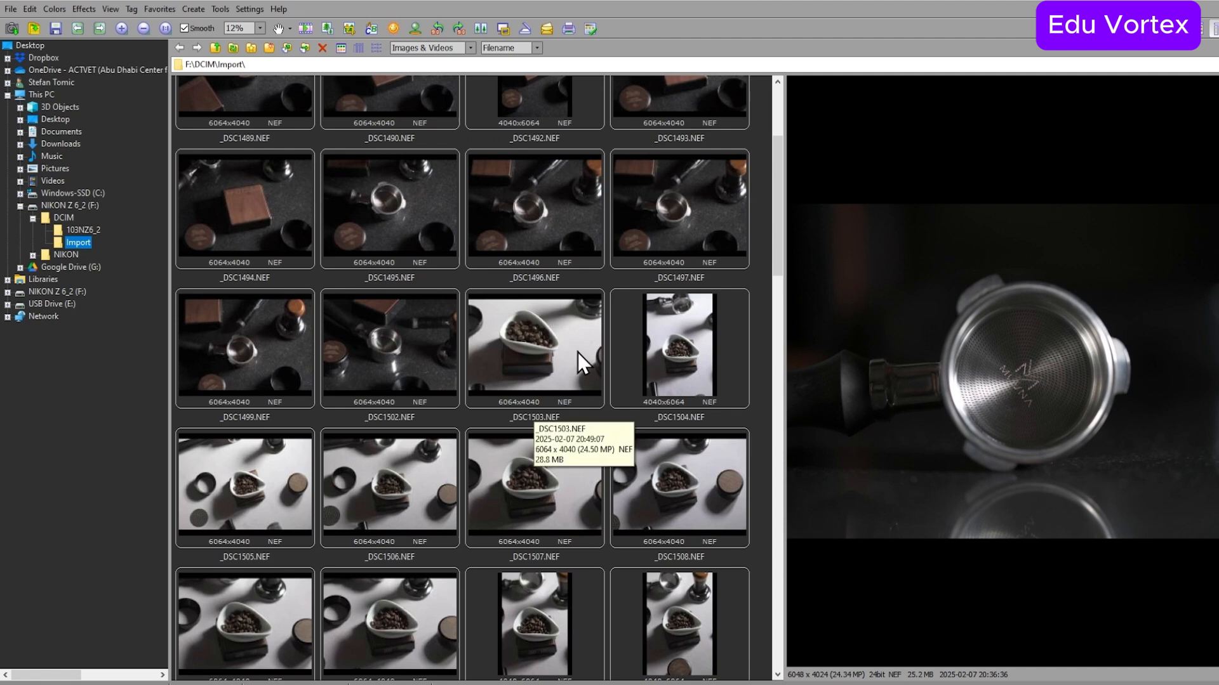
scroll(569, 354, down, 3)
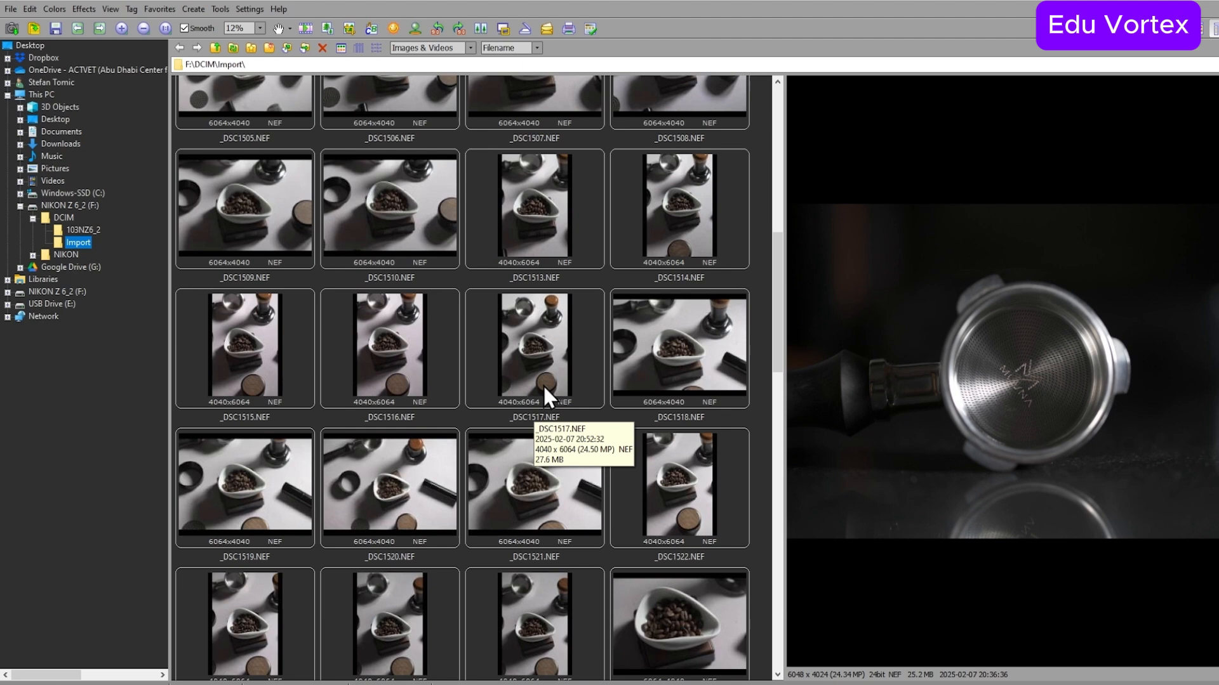
scroll(516, 421, down, 10)
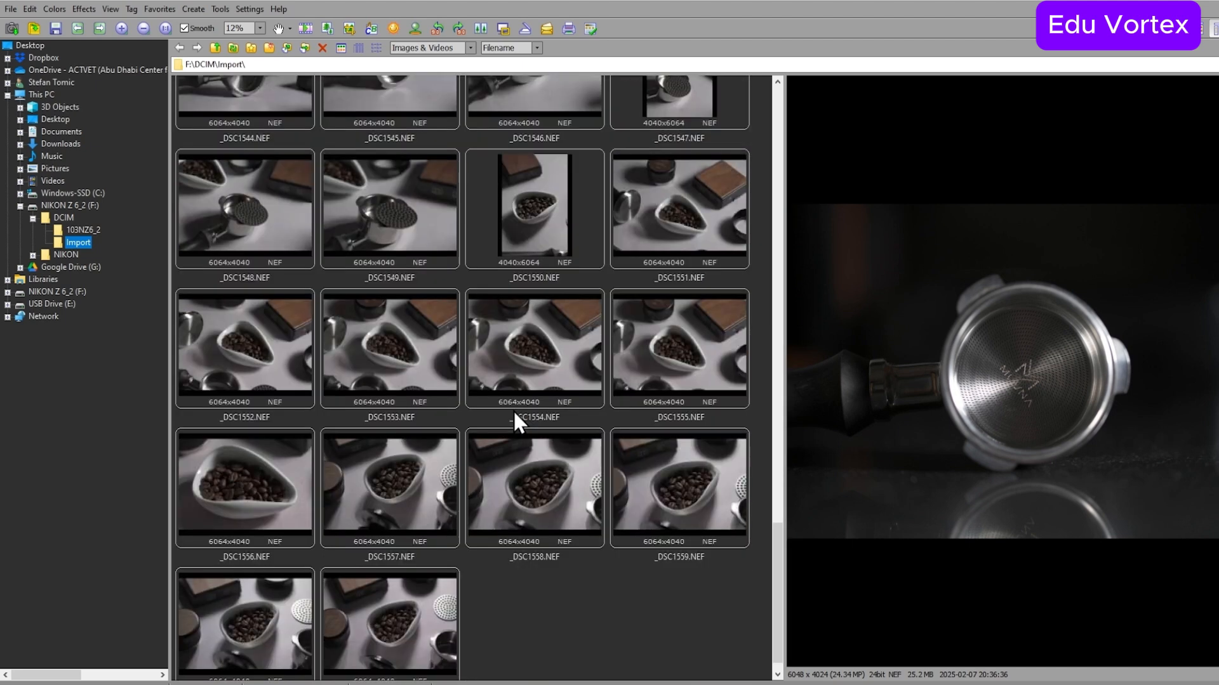
double_click(393, 470)
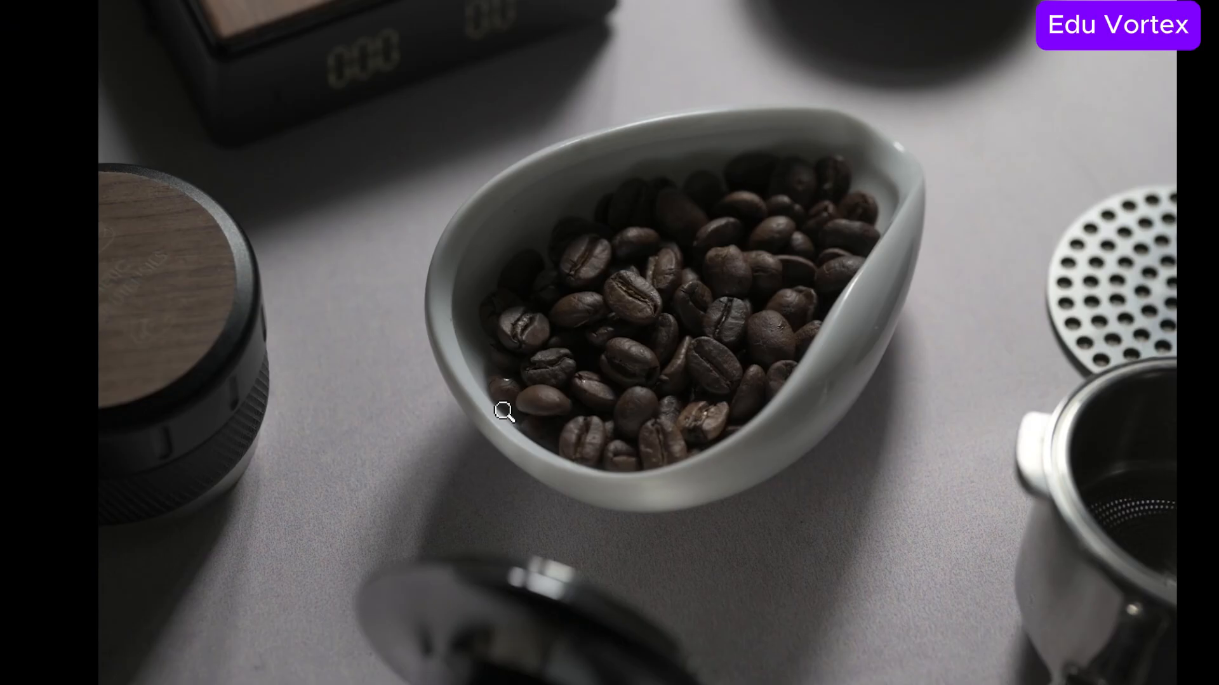
click(629, 332)
scroll(642, 332, down, 1)
click(667, 376)
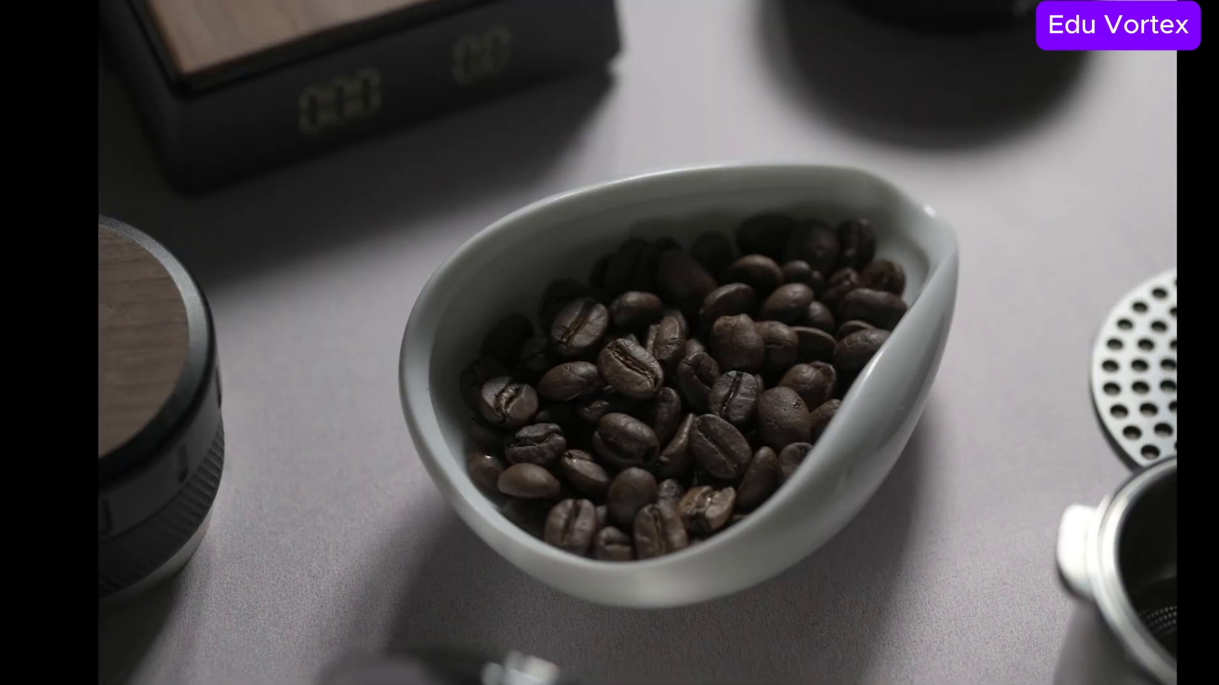
click(667, 377)
scroll(667, 376, down, 1)
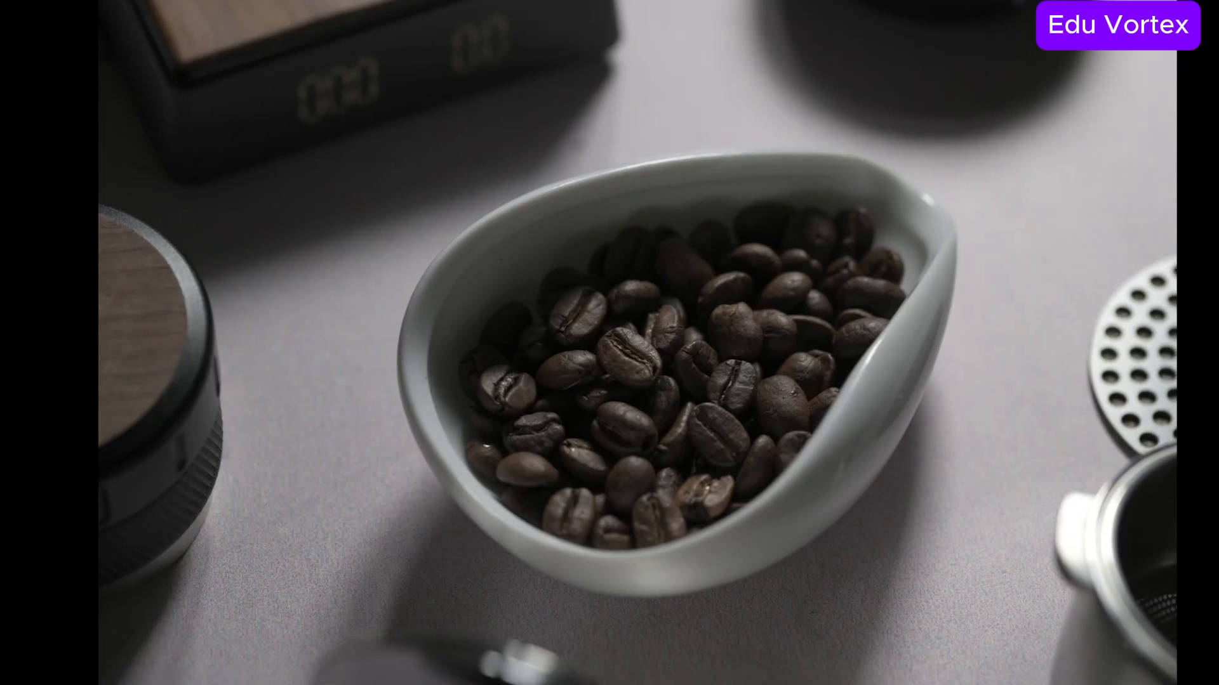
scroll(667, 376, up, 1)
scroll(668, 376, down, 1)
drag(674, 353, 649, 357)
scroll(648, 358, down, 1)
scroll(723, 379, down, 2)
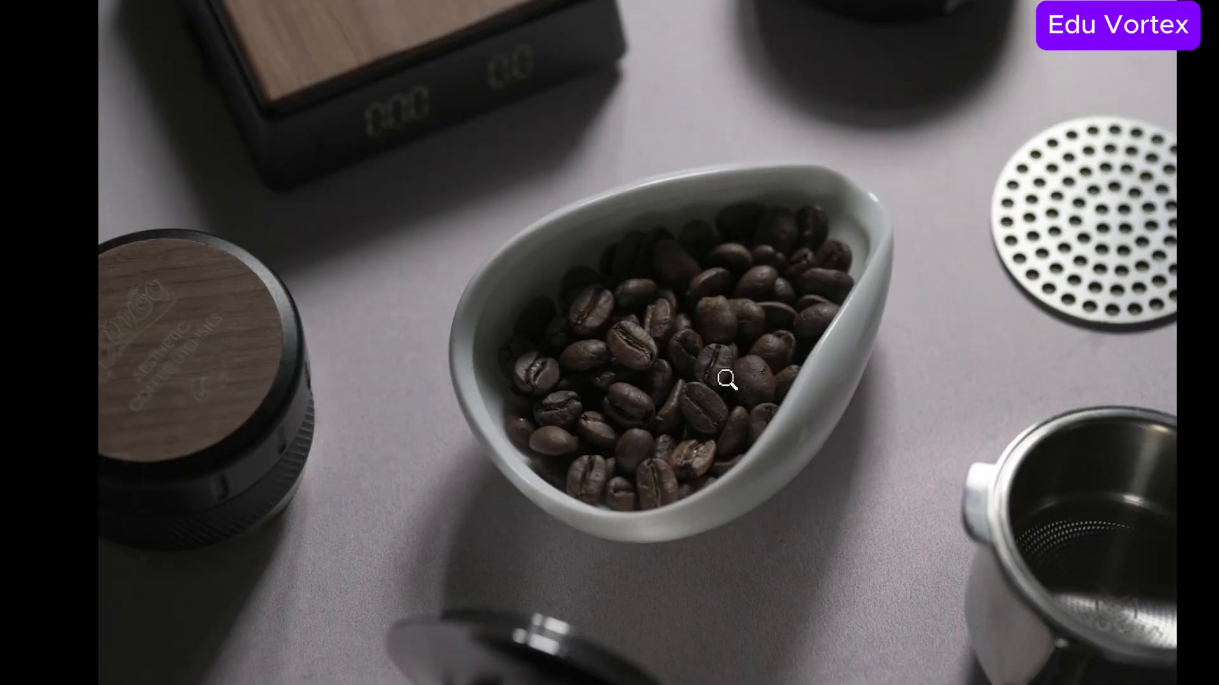
key(Escape)
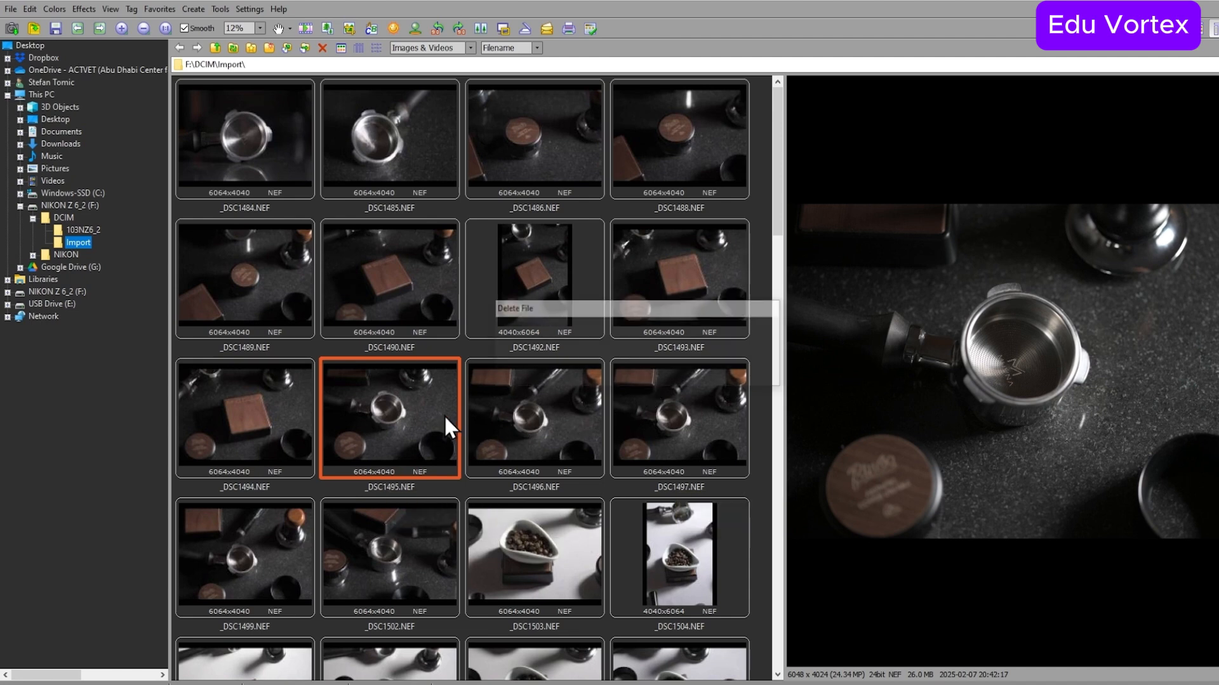
Step: Delete _DSC1495.NEF, _DSC1490.NEF and _DSC1486.NEF, and preview _DSC1489.NEF for comparison
key(Delete)
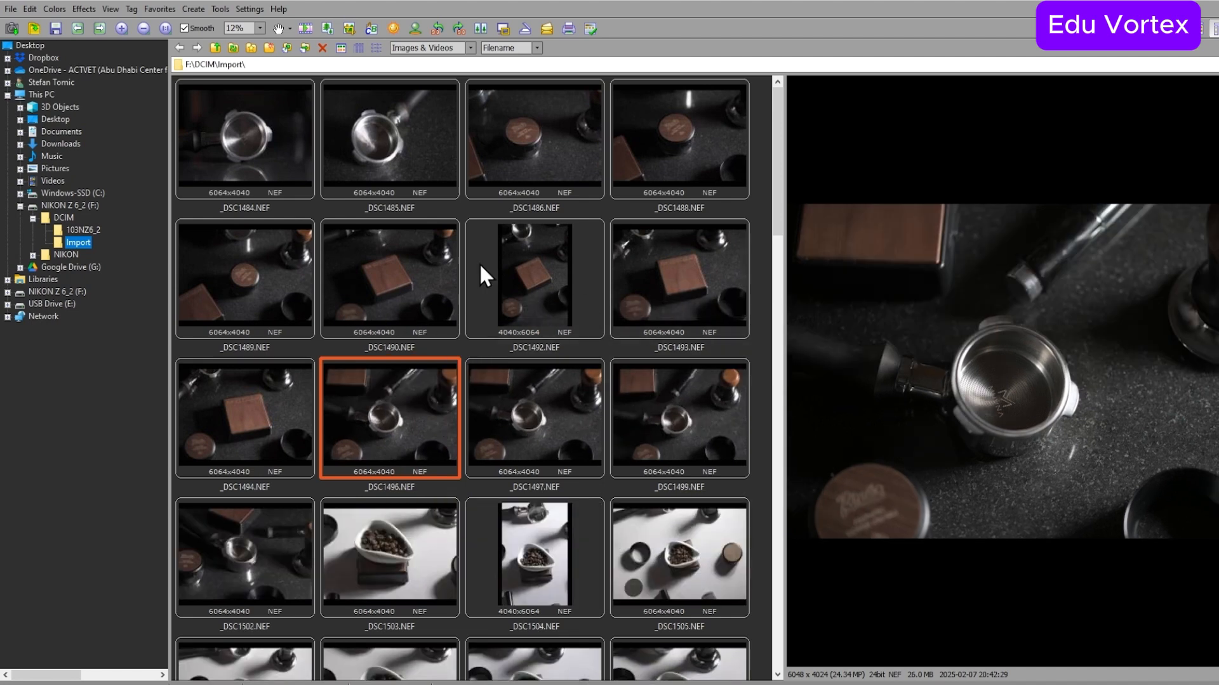
click(379, 269)
key(Delete)
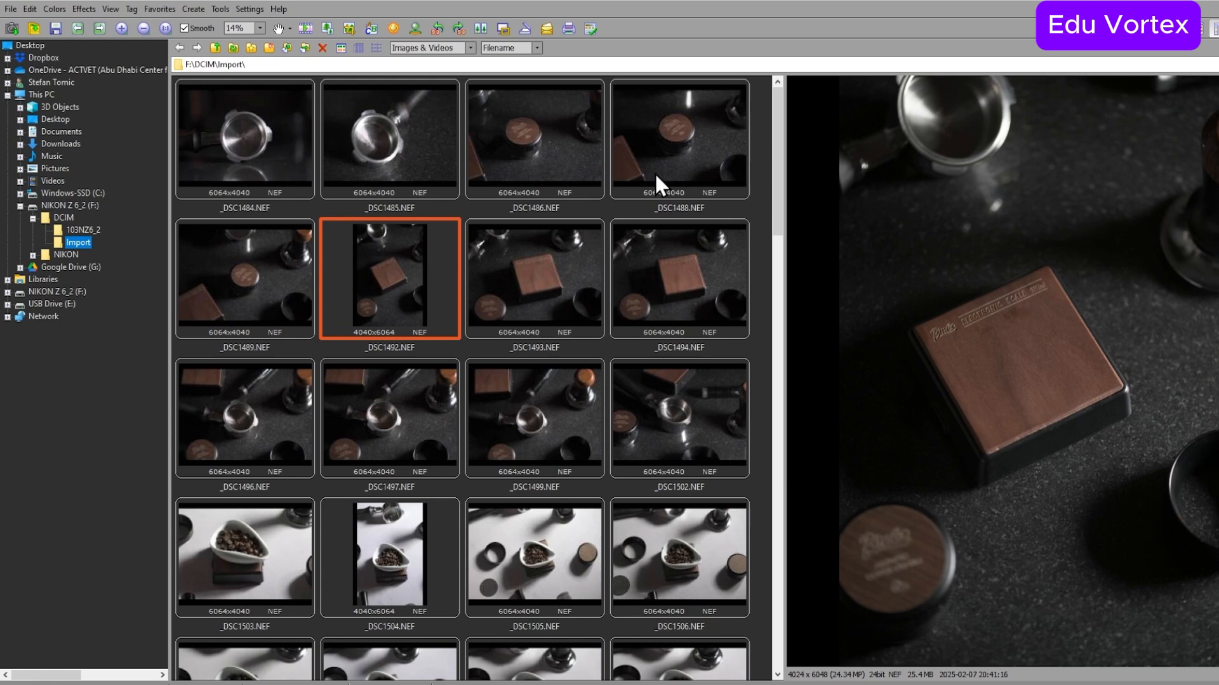
click(554, 151)
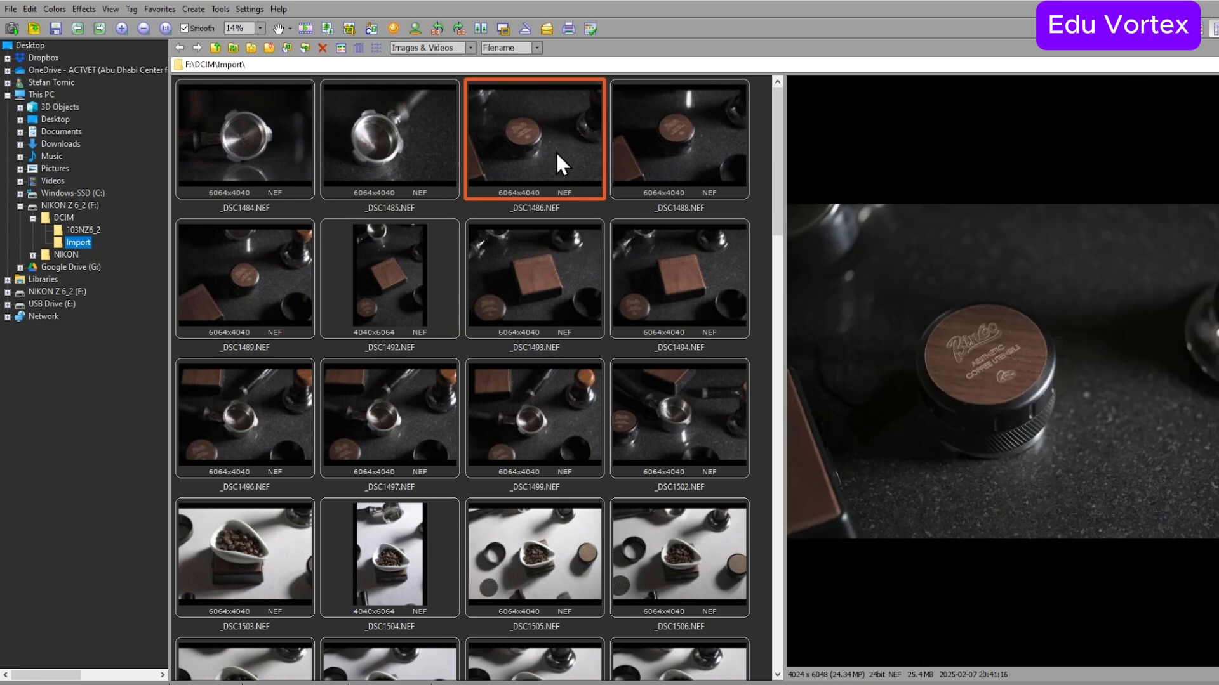
key(Delete)
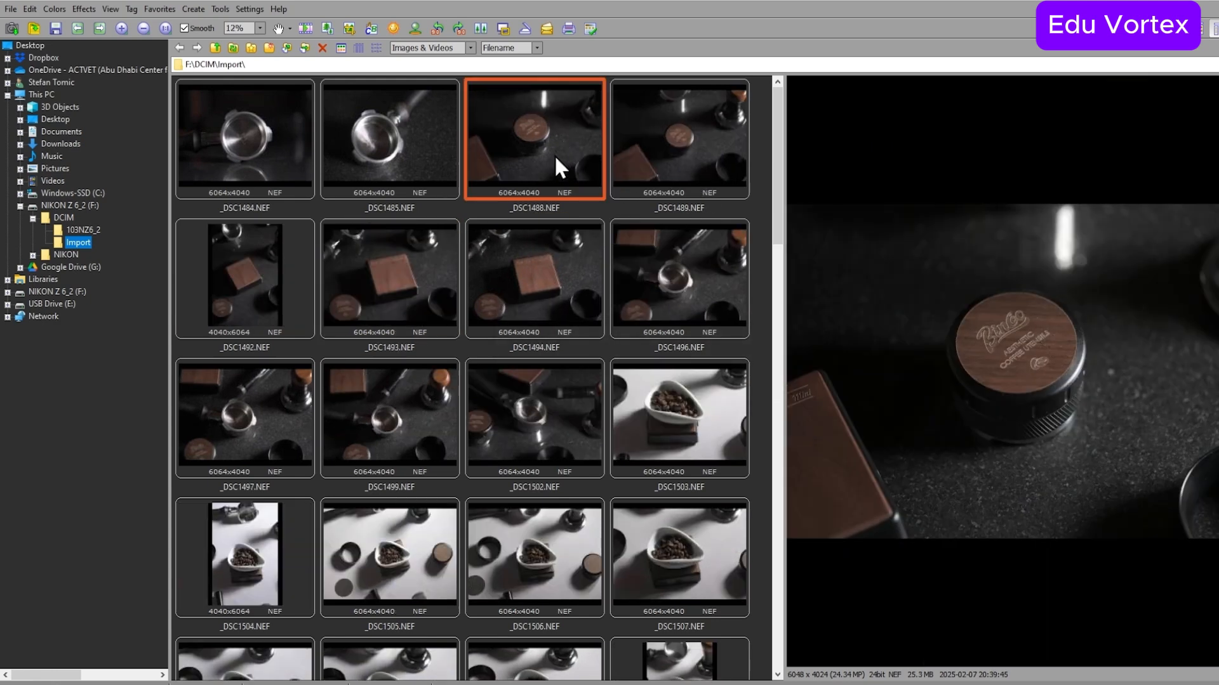
click(666, 150)
Step: Compare the landscape bean bowl photos _DSC1508.NEF to _DSC1510.NEF full screen and delete _DSC1508.NEF and _DSC1509.NEF
scroll(570, 311, down, 3)
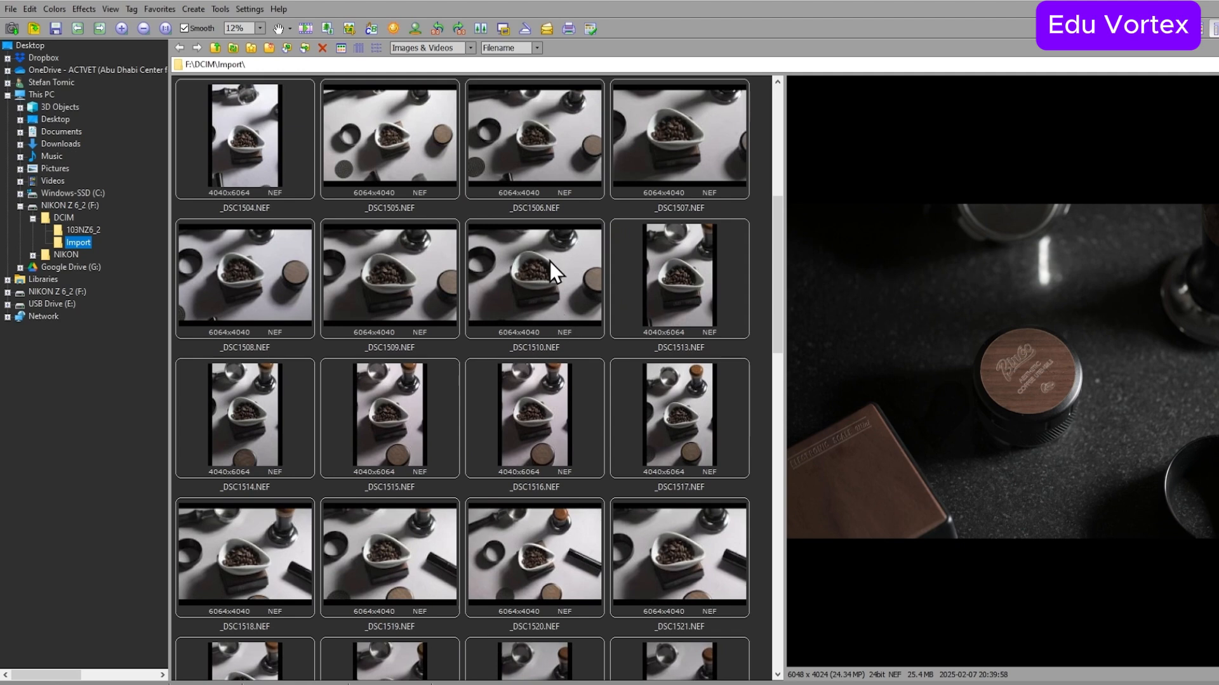
double_click(261, 291)
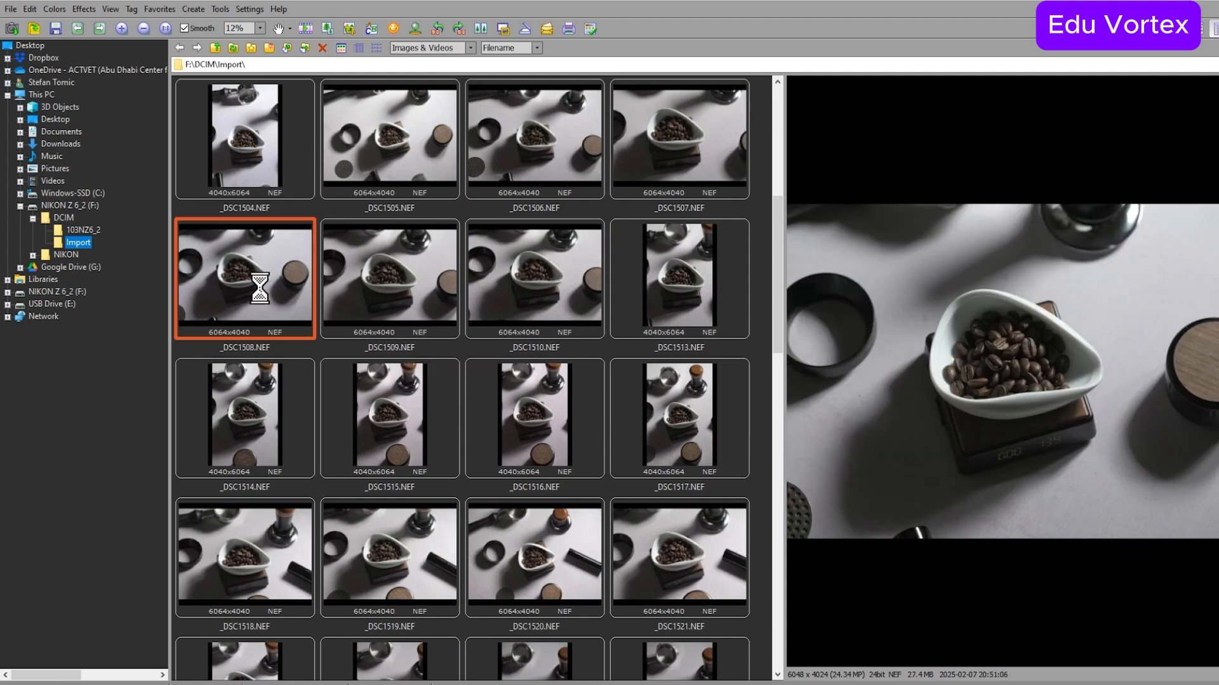
click(577, 341)
scroll(577, 340, down, 1)
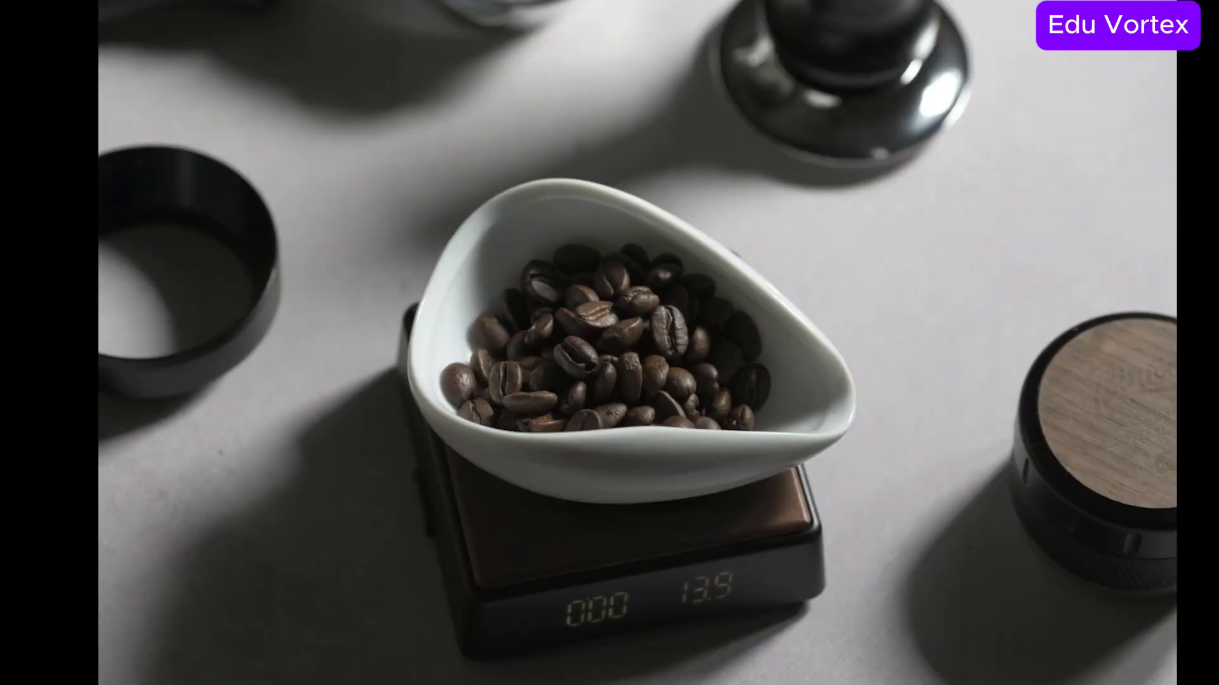
click(614, 347)
scroll(614, 349, down, 1)
scroll(643, 264, up, 2)
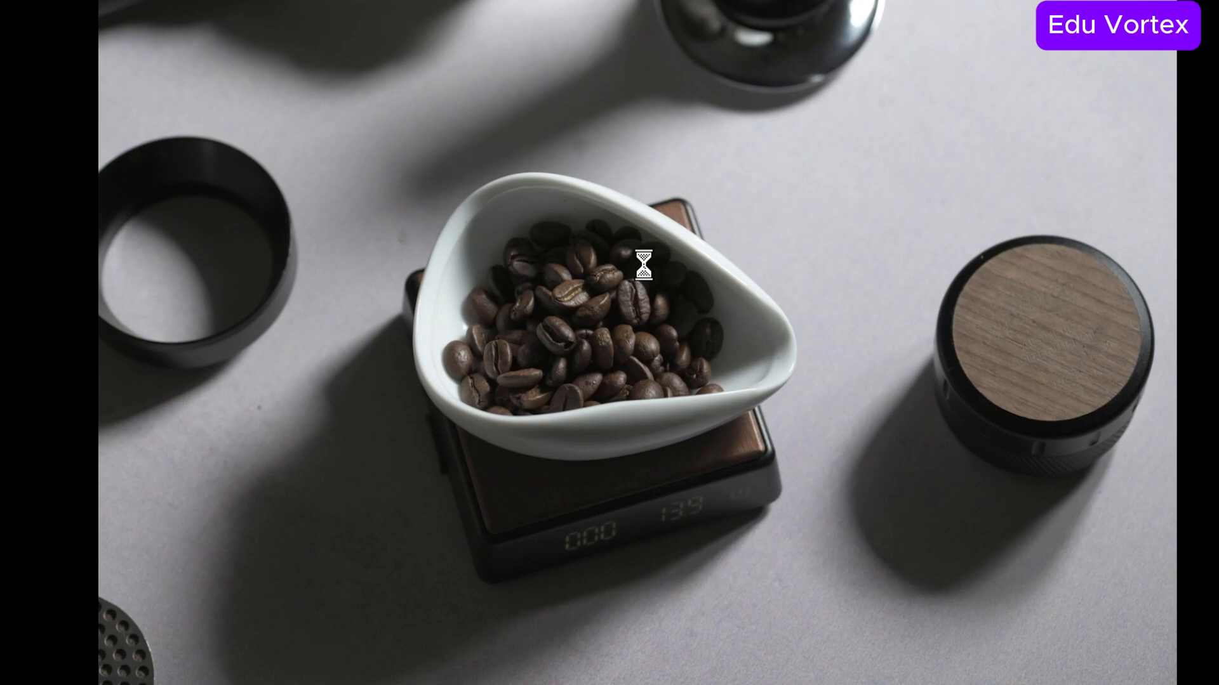
click(636, 308)
scroll(636, 308, down, 2)
scroll(634, 308, down, 3)
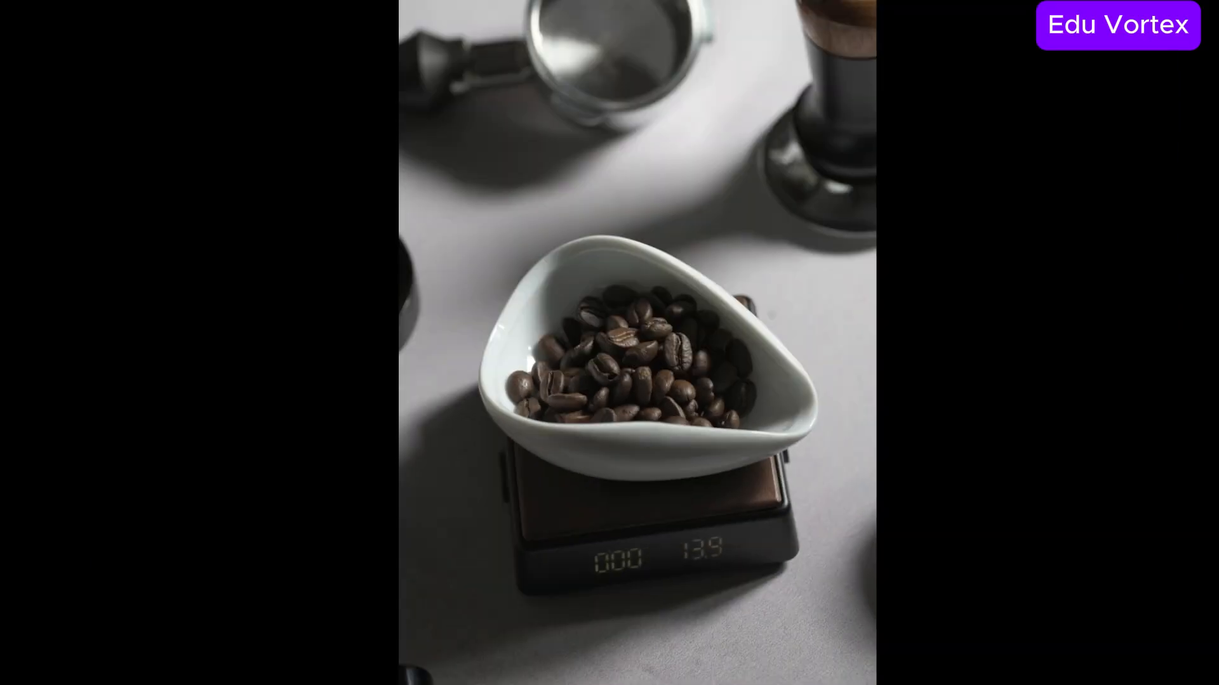
Step: Compare the portrait bean bowl photos _DSC1513.NEF to _DSC1517.NEF up close and delete _DSC1515.NEF, _DSC1516.NEF and _DSC1517.NEF
scroll(632, 349, down, 1)
click(648, 332)
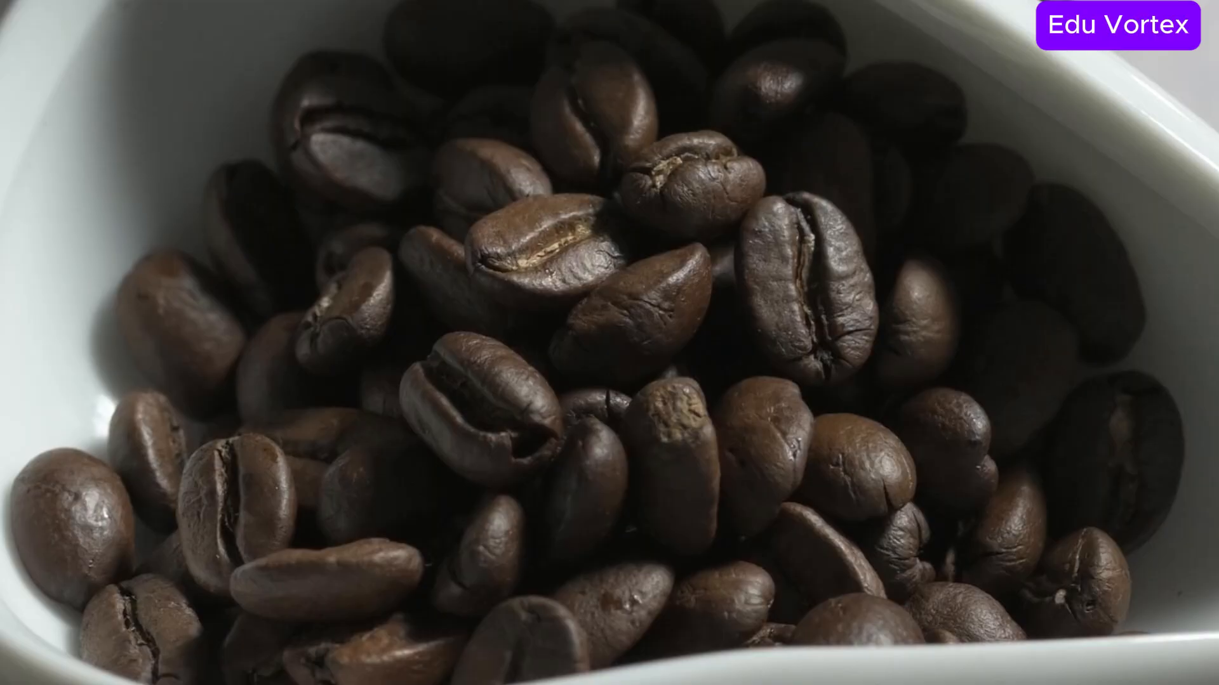
scroll(649, 331, down, 1)
click(627, 342)
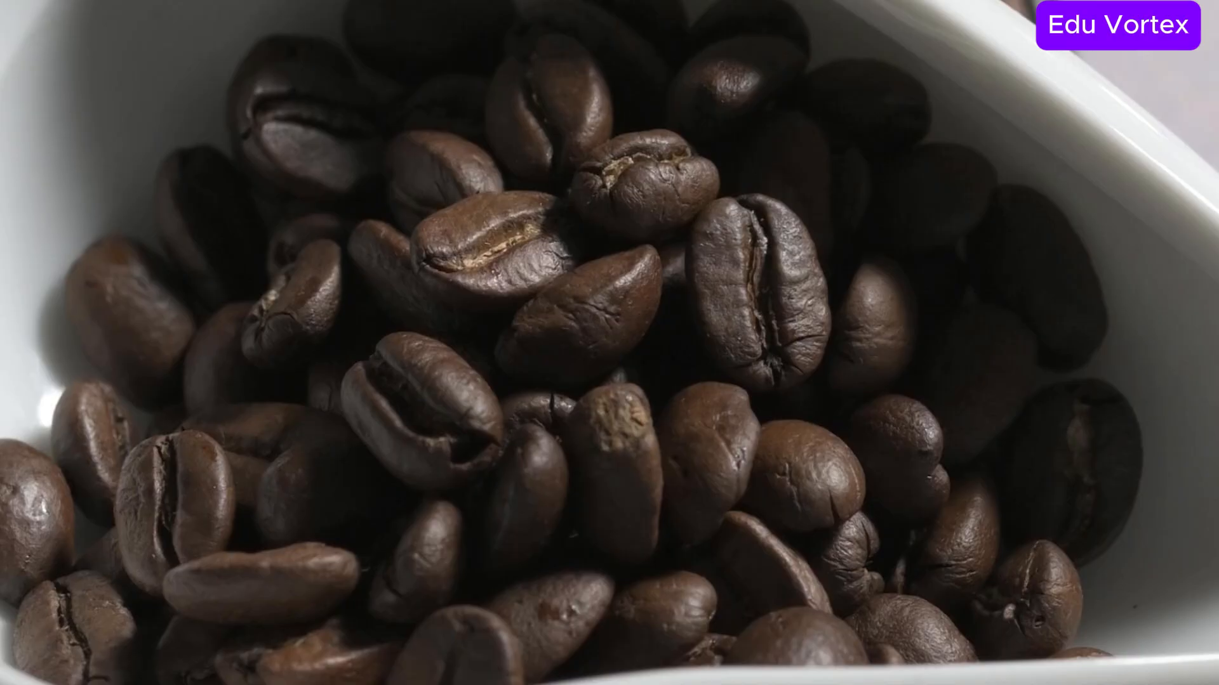
scroll(627, 342, down, 1)
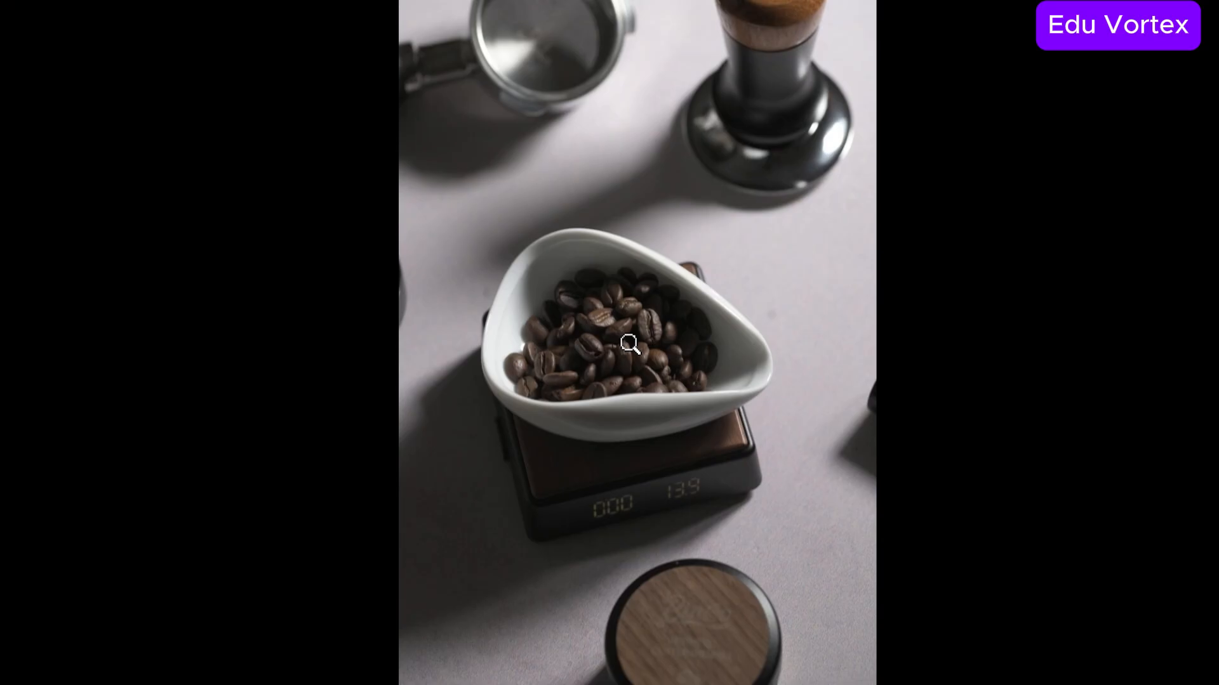
key(Delete)
click(648, 359)
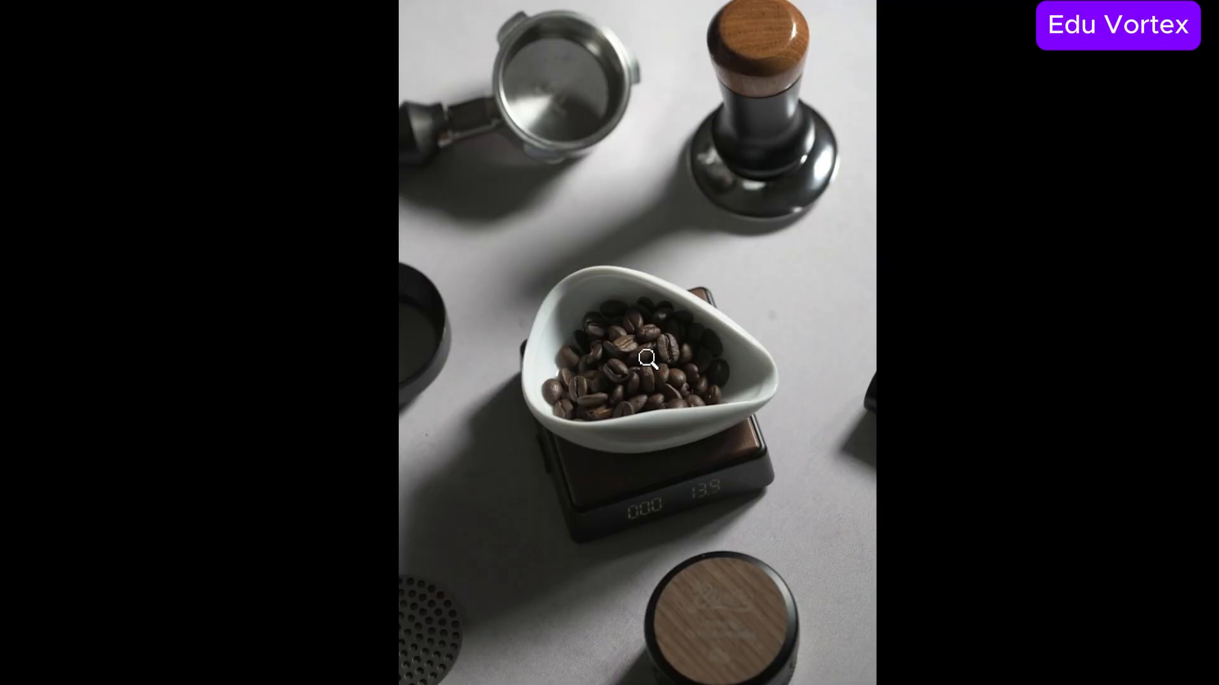
scroll(647, 360, down, 1)
scroll(645, 357, down, 1)
key(Delete)
key(Return)
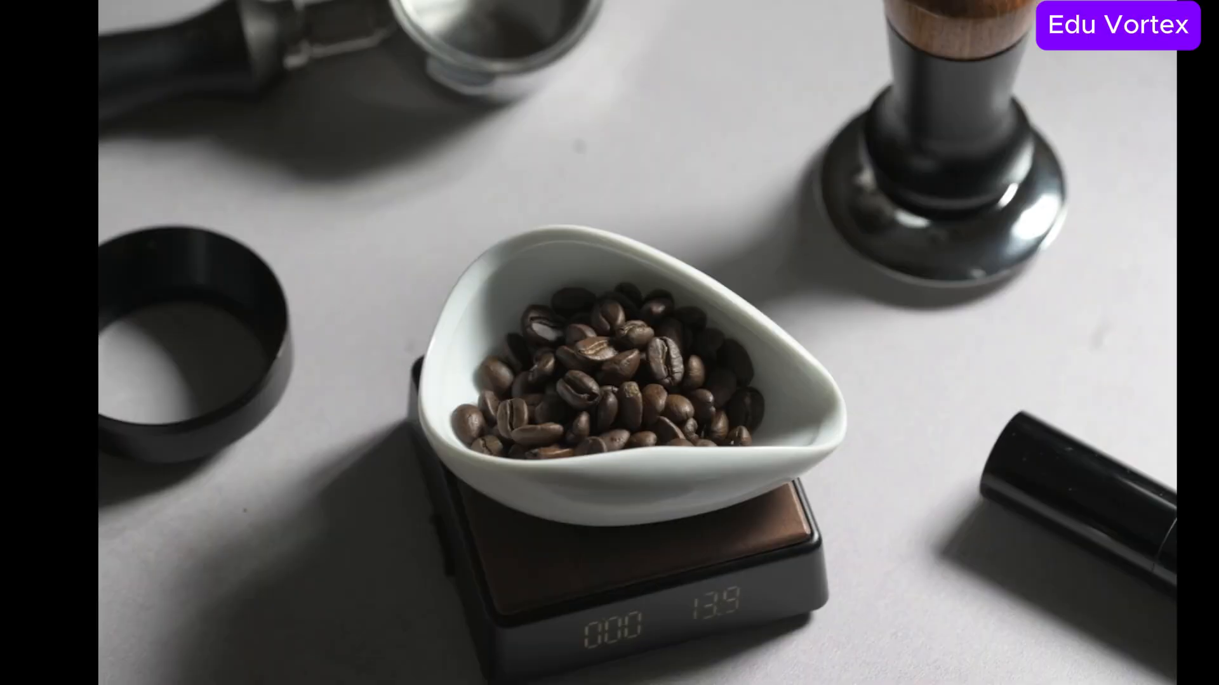
Step: Compare the landscape bean bowl photos _DSC1518.NEF and _DSC1519.NEF full screen and delete both
click(643, 356)
click(609, 356)
scroll(623, 361, down, 1)
key(Delete)
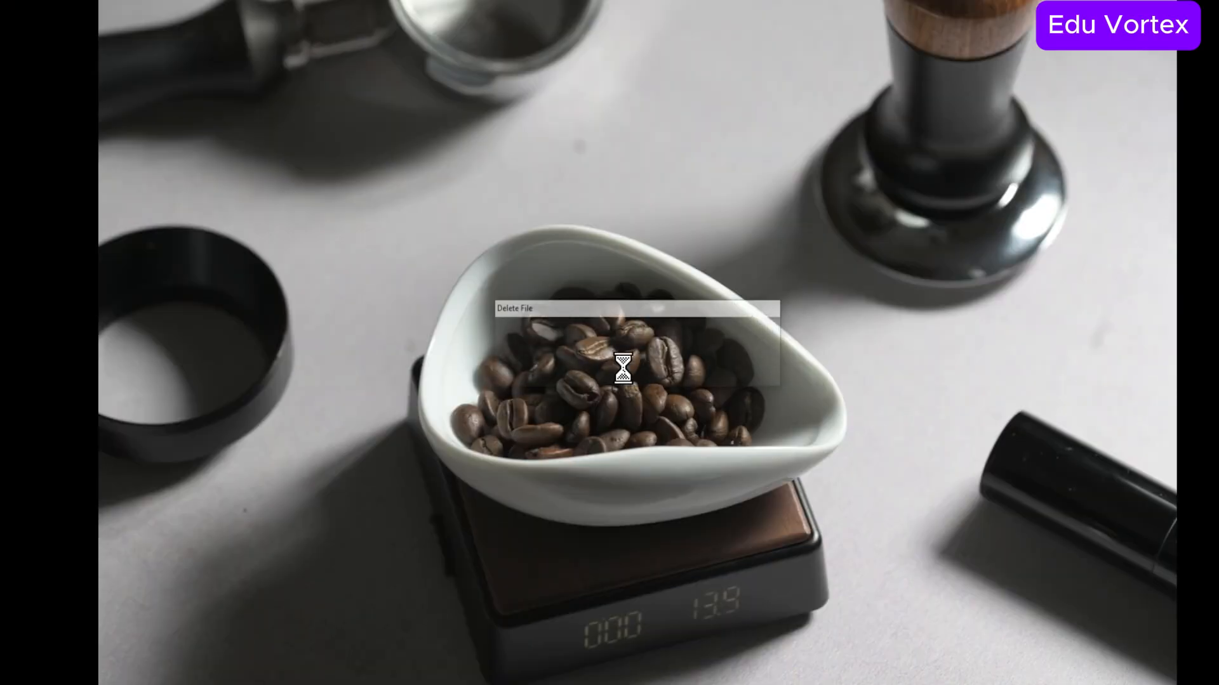
key(Return)
click(609, 355)
click(600, 330)
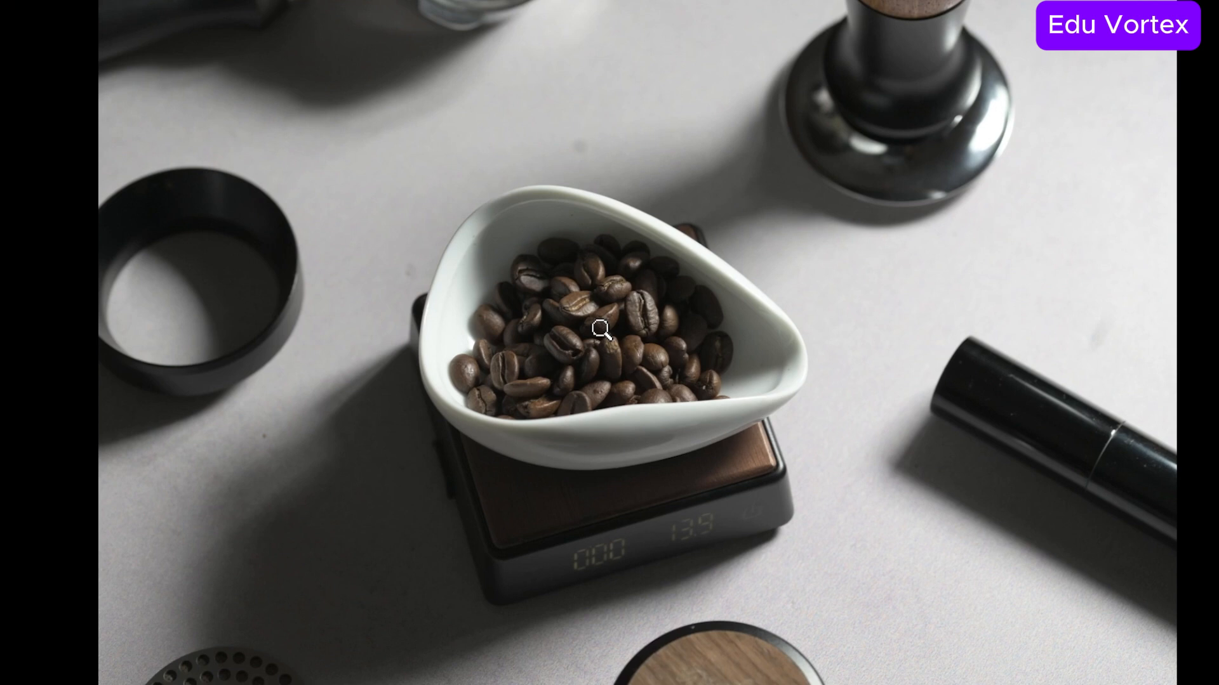
scroll(601, 330, down, 1)
scroll(675, 353, up, 1)
scroll(652, 338, down, 1)
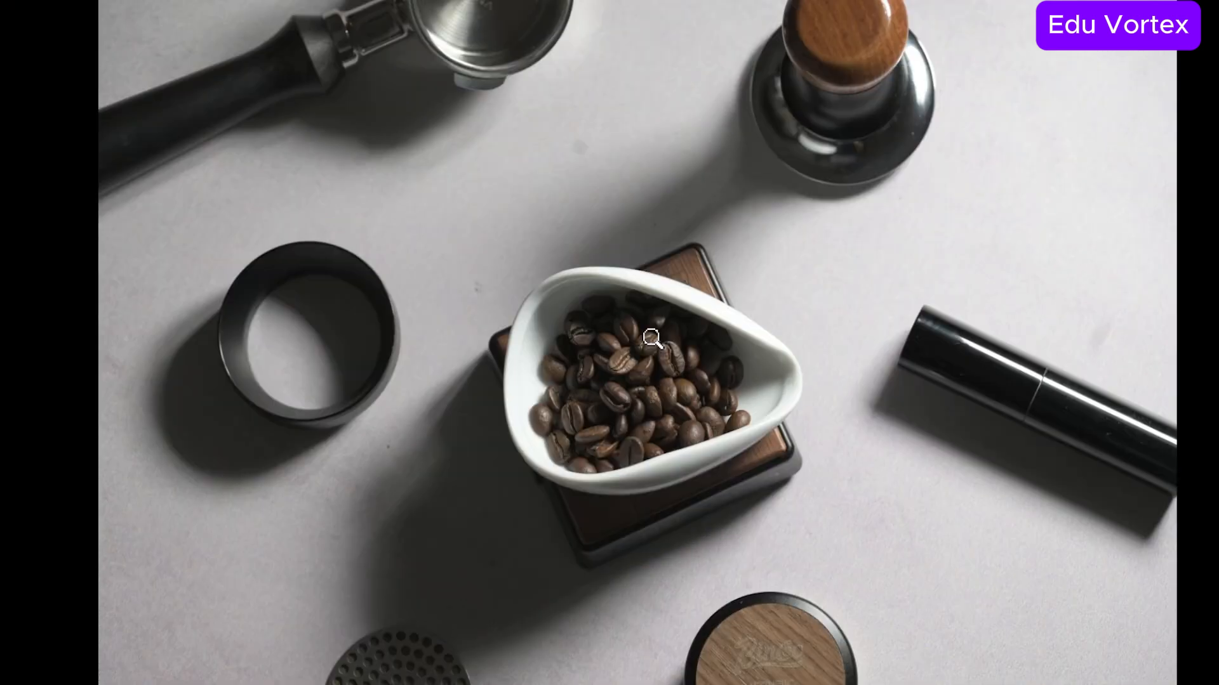
Step: Compare the bean bowl photos _DSC1520.NEF to _DSC1523.NEF up close, delete _DSC1522.NEF, and return to the thumbnails
scroll(651, 339, up, 1)
click(644, 324)
click(645, 324)
scroll(645, 324, down, 1)
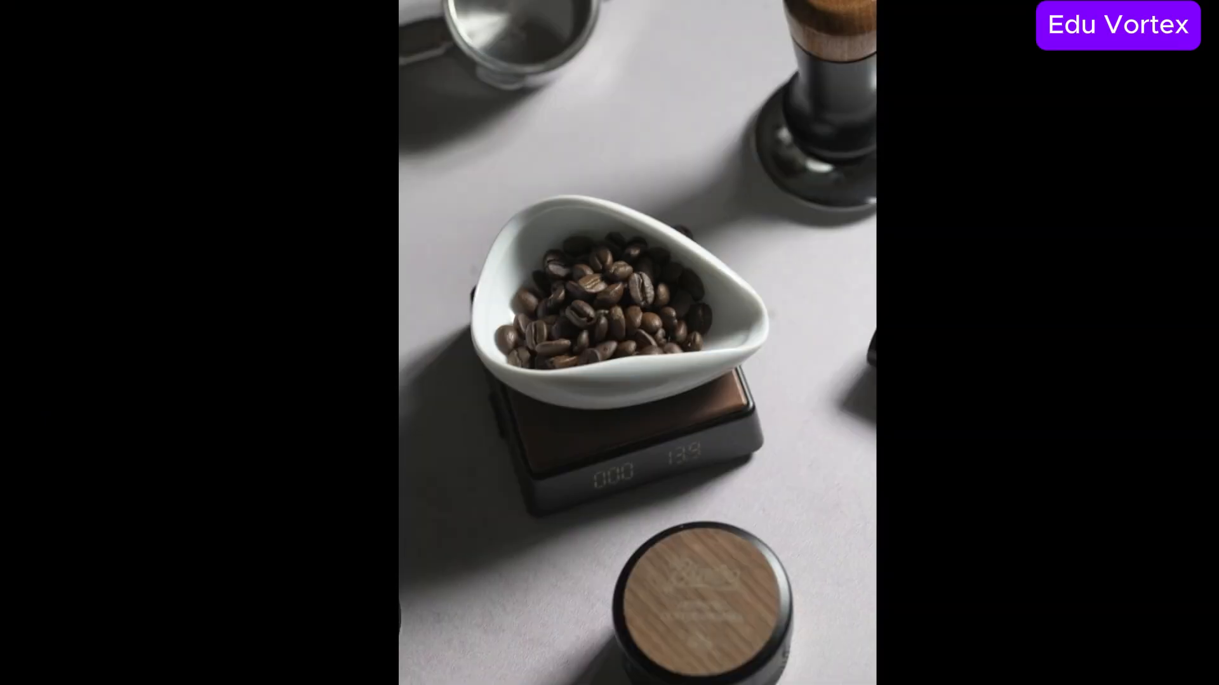
click(614, 301)
scroll(615, 301, down, 1)
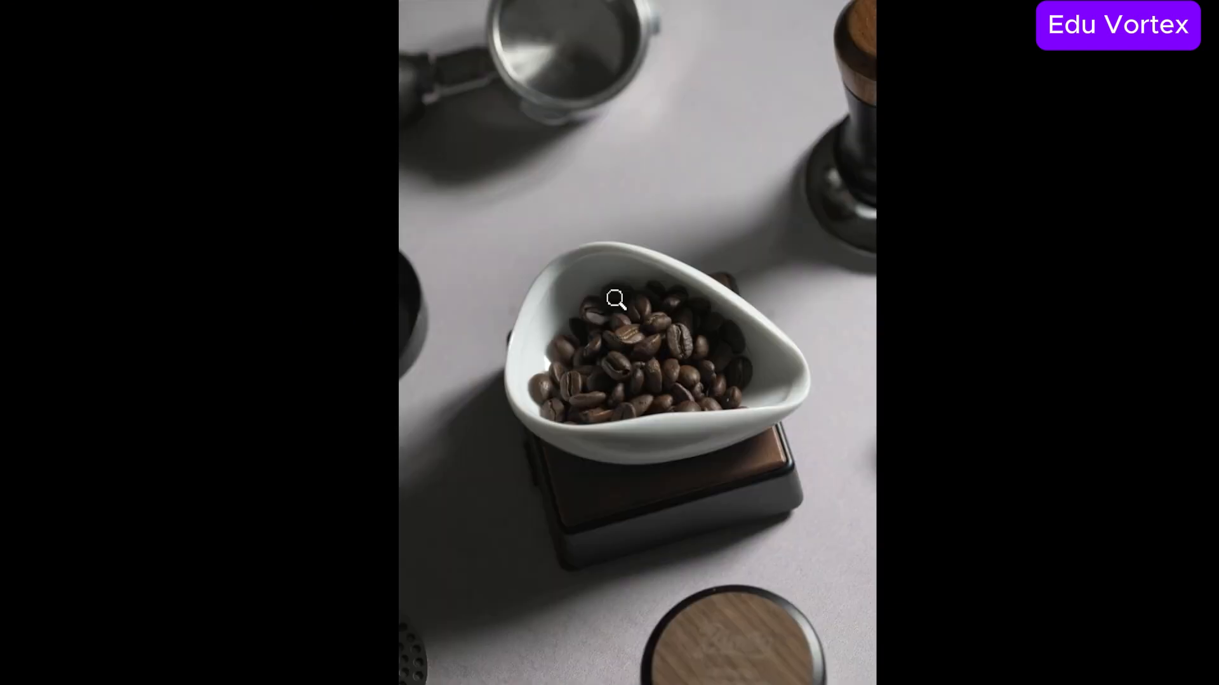
click(657, 347)
key(Escape)
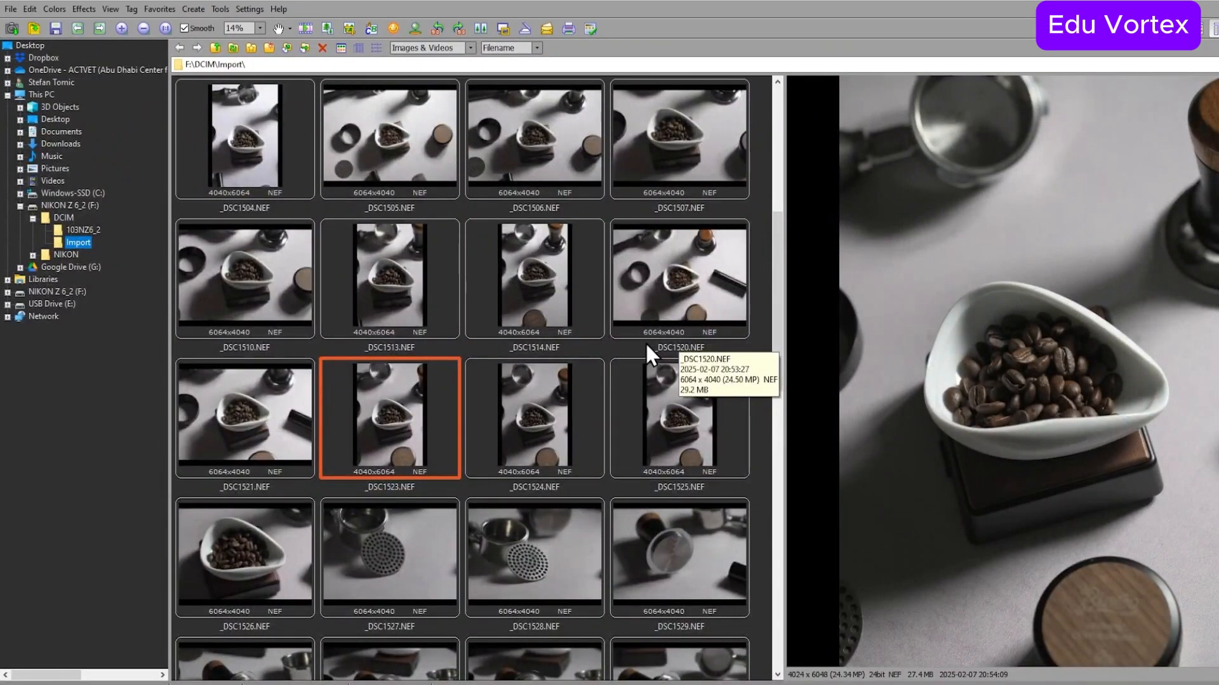
Step: Select all the remaining photos in the Import folder and bring them into the import window of Lightroom
scroll(644, 341, down, 6)
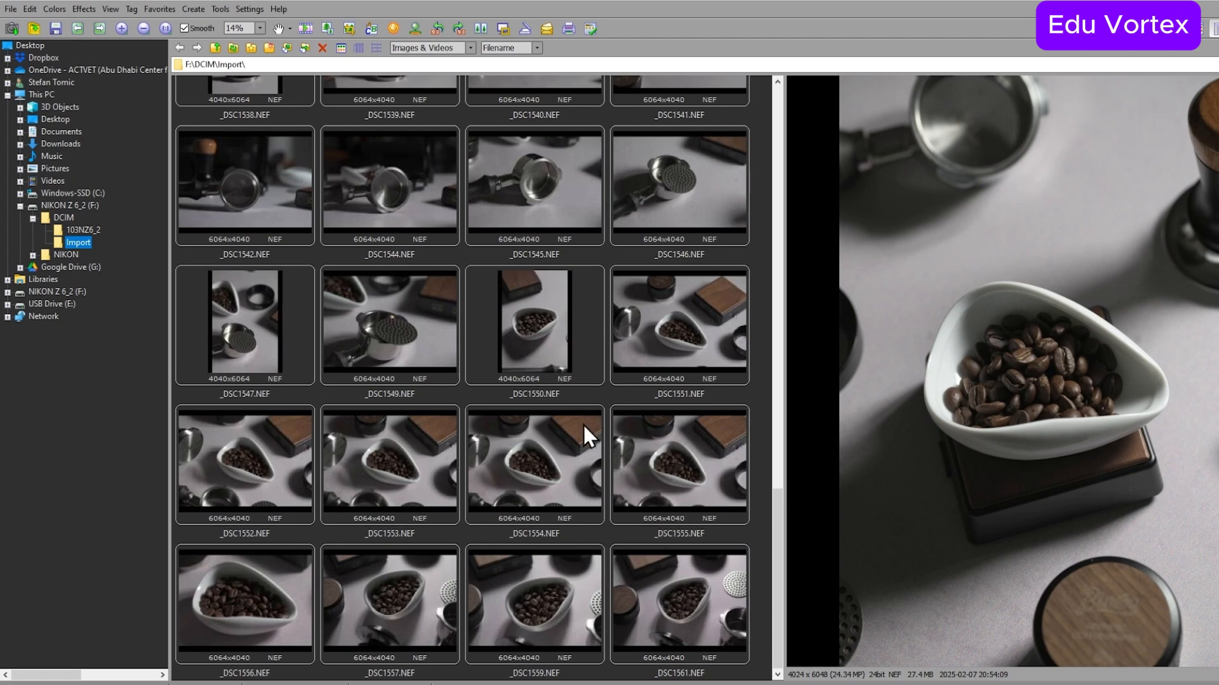
scroll(582, 424, up, 9)
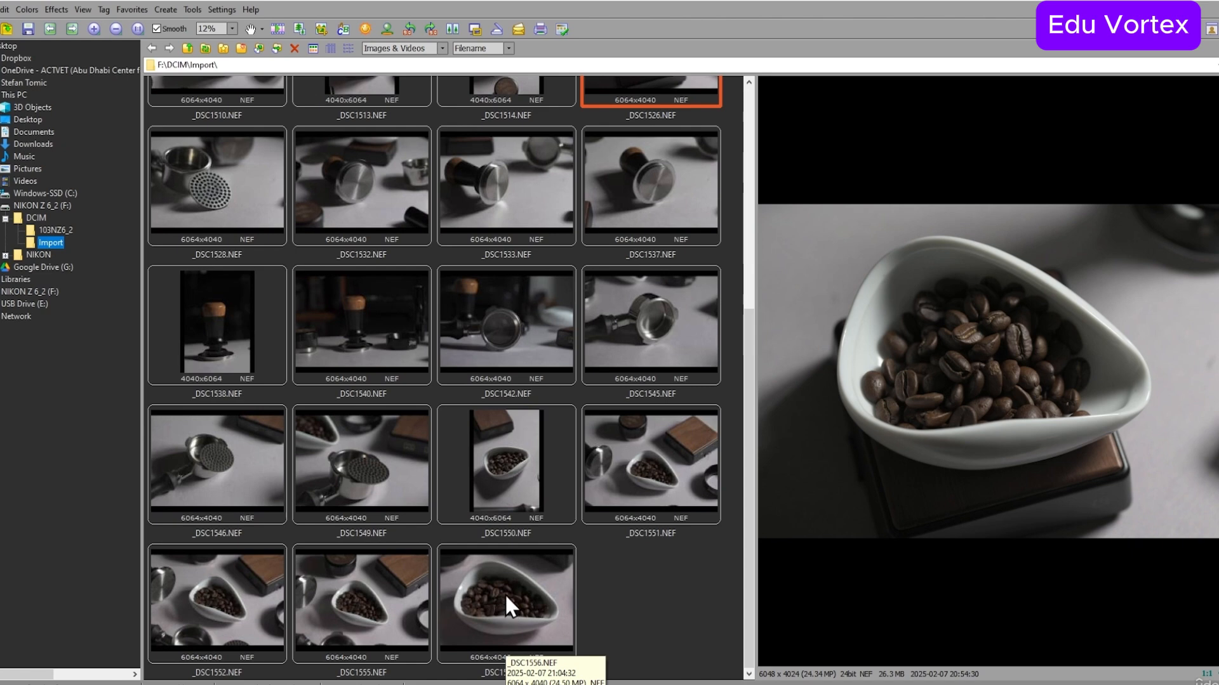
scroll(506, 597, up, 5)
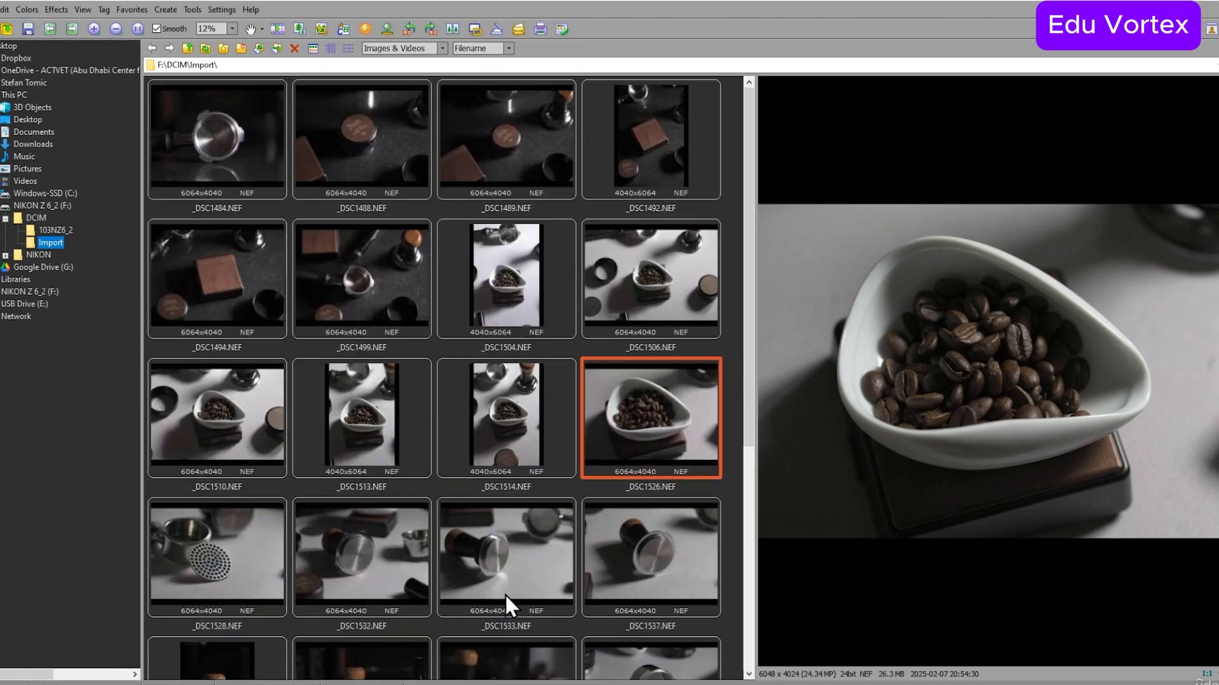
click(389, 267)
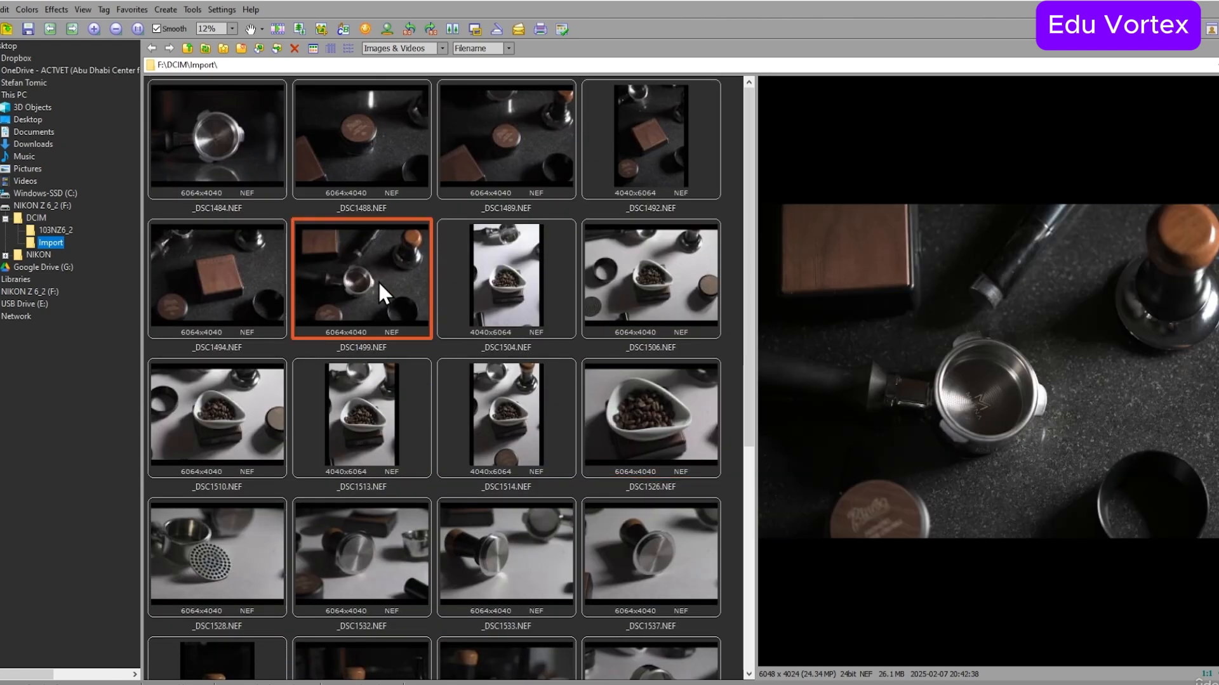
key(ctrl+a)
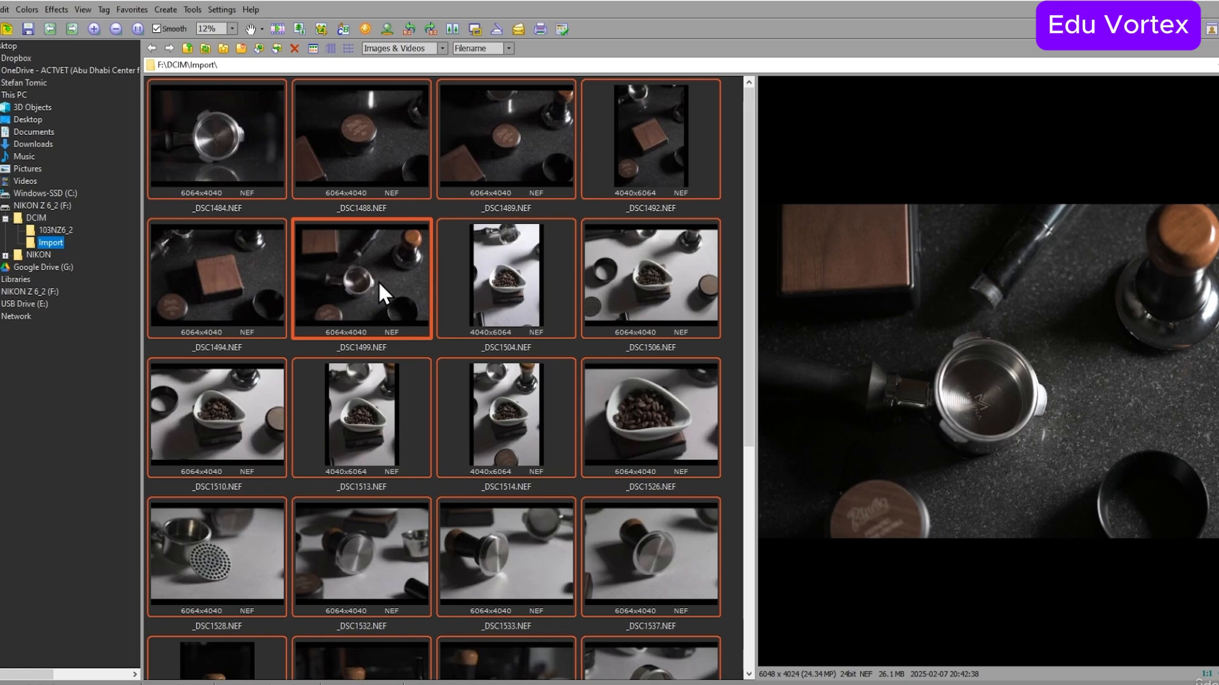
scroll(557, 668, down, 1)
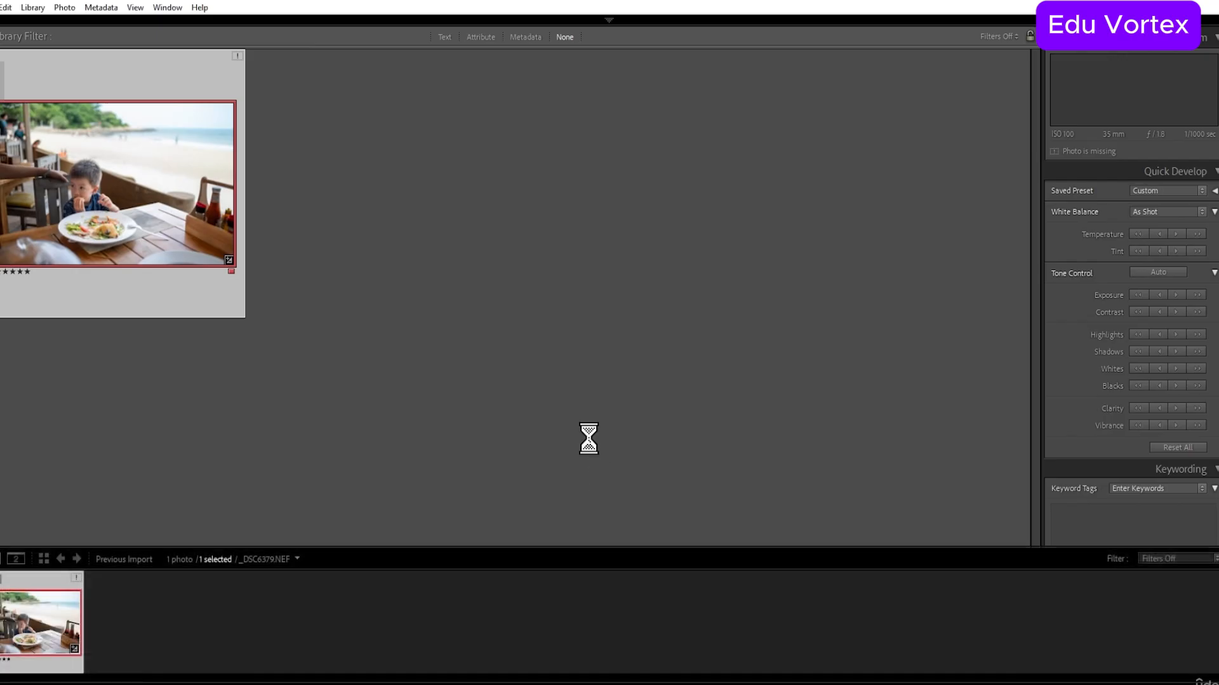
key(ctrl+shift+i)
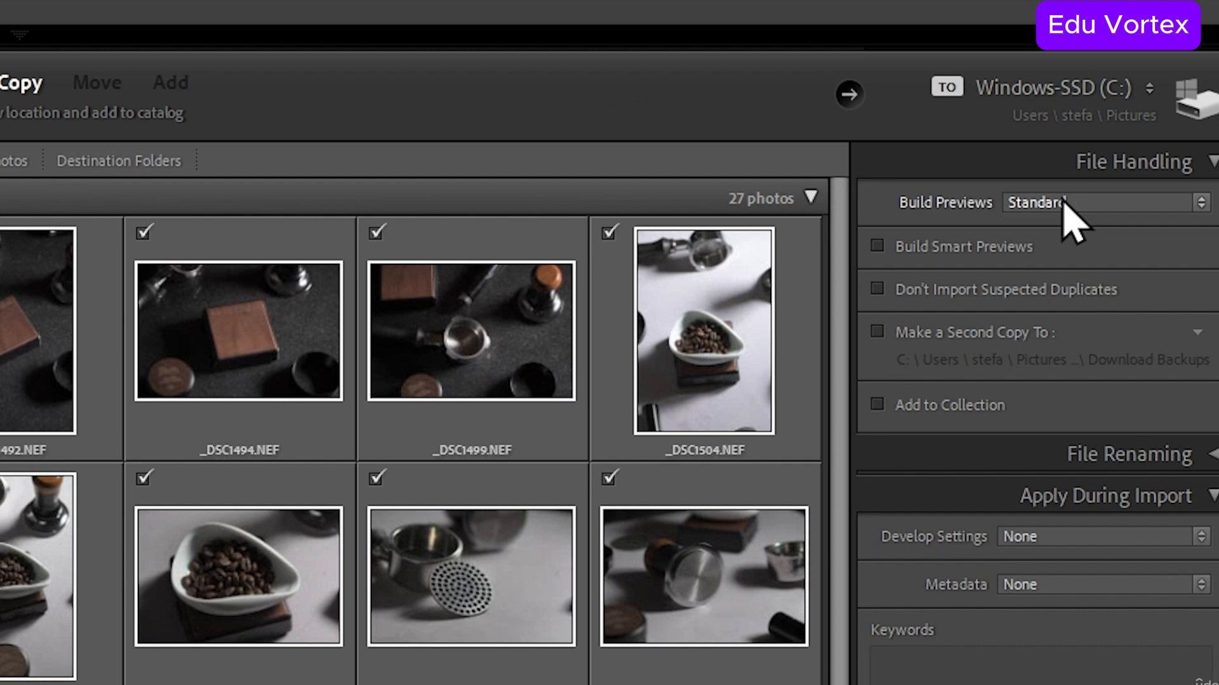
Step: Set the import previews to 1:1 and add the photos to a new target collection named Still life
click(1141, 107)
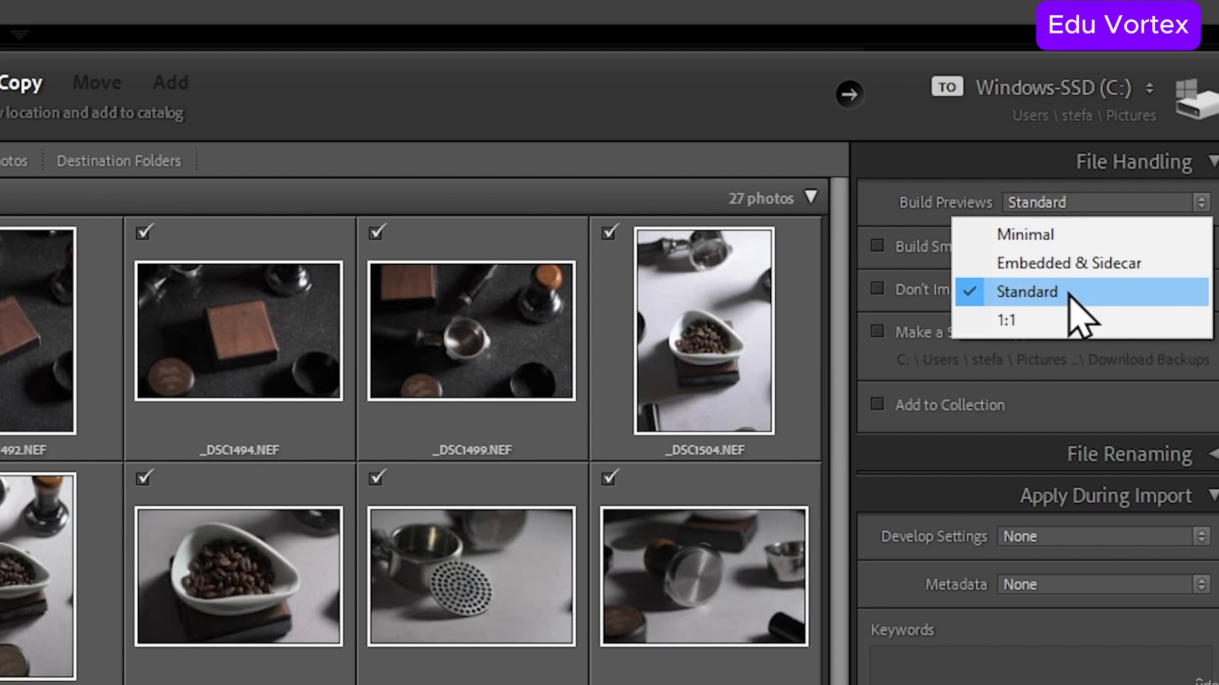
click(1036, 321)
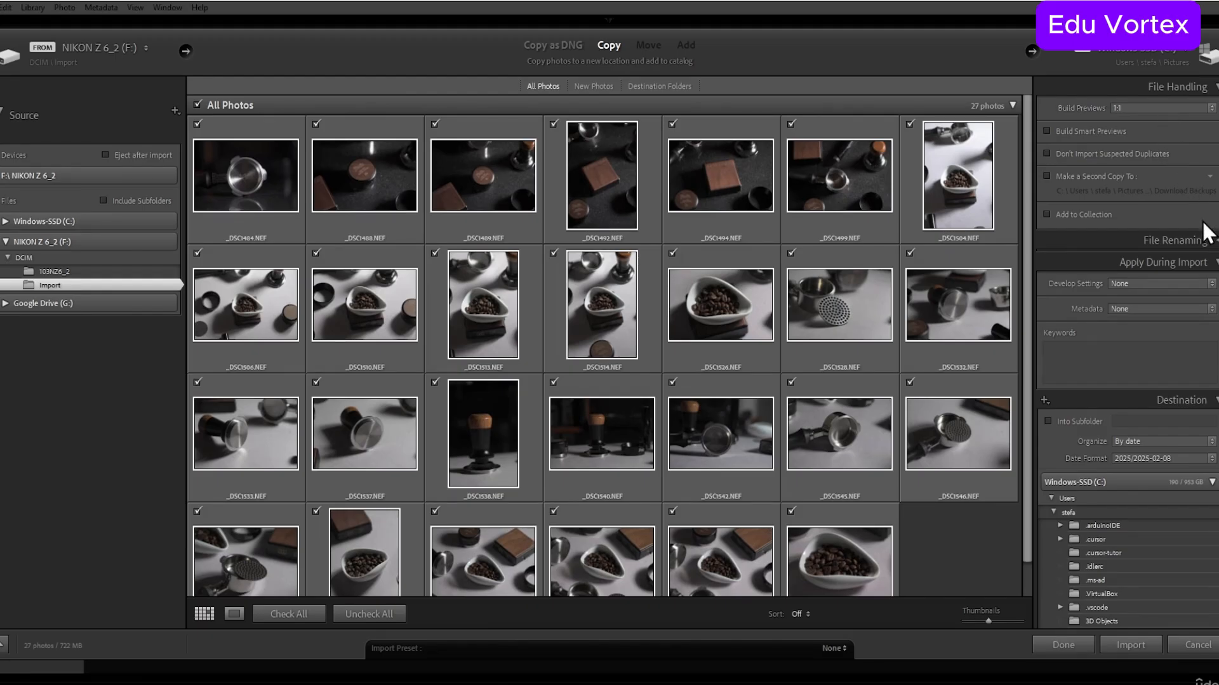
click(1083, 215)
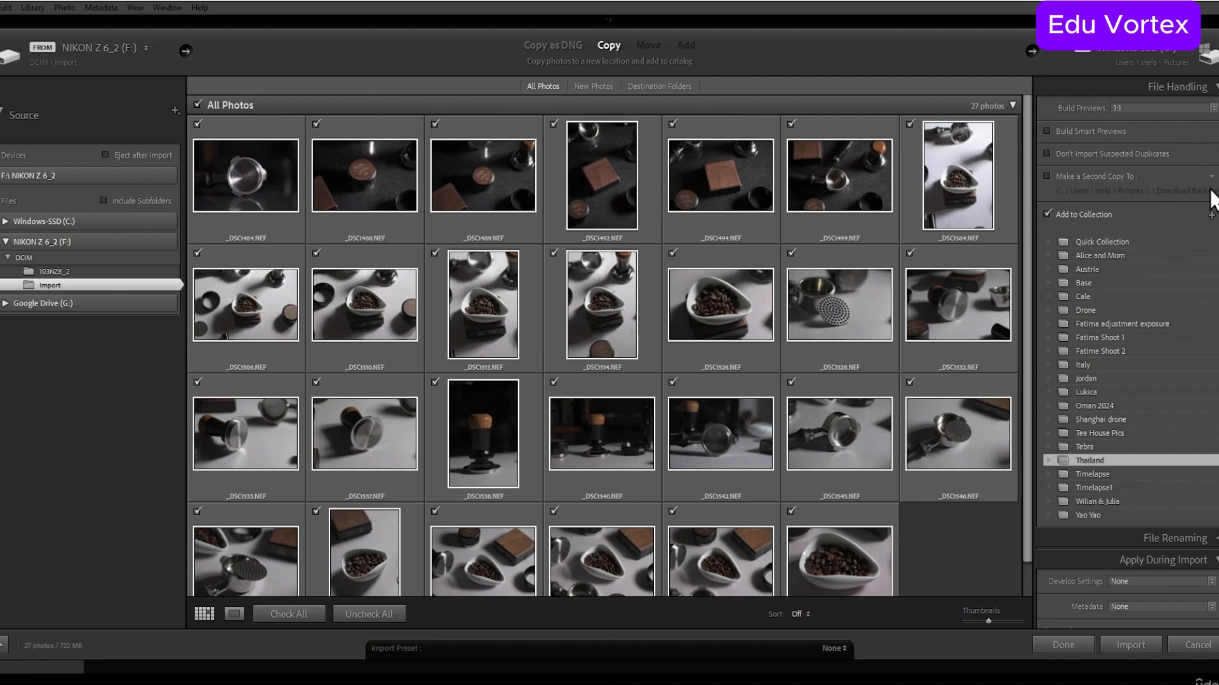
click(1211, 215)
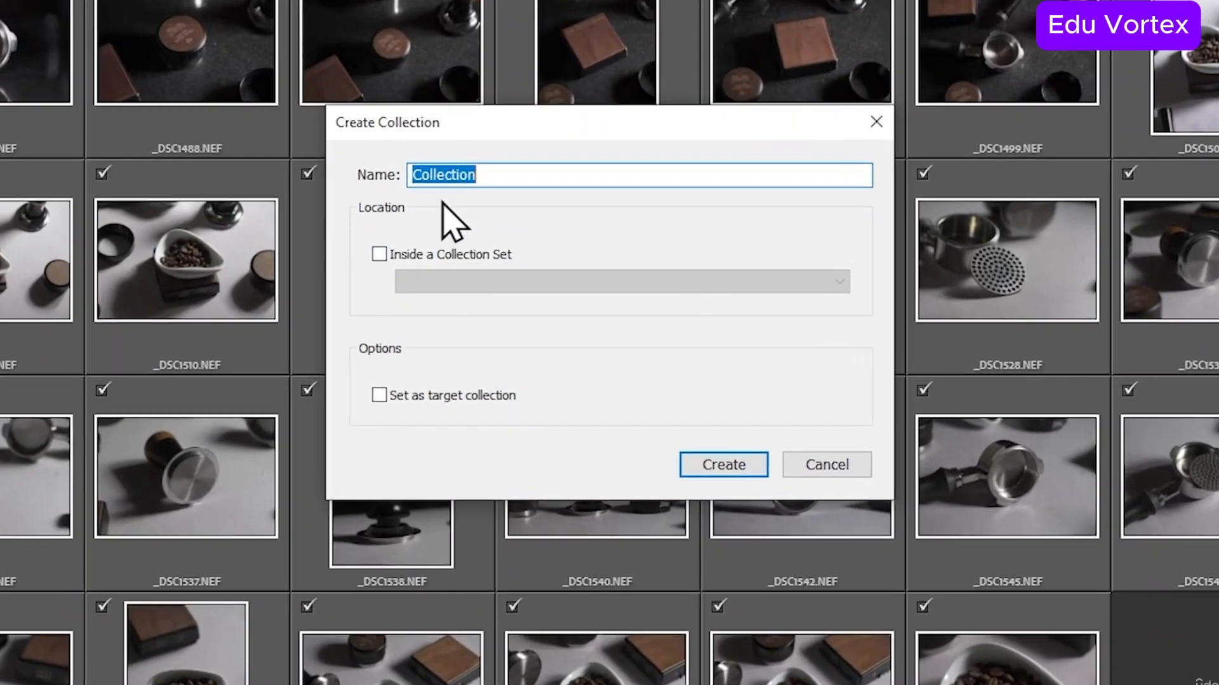
text(St)
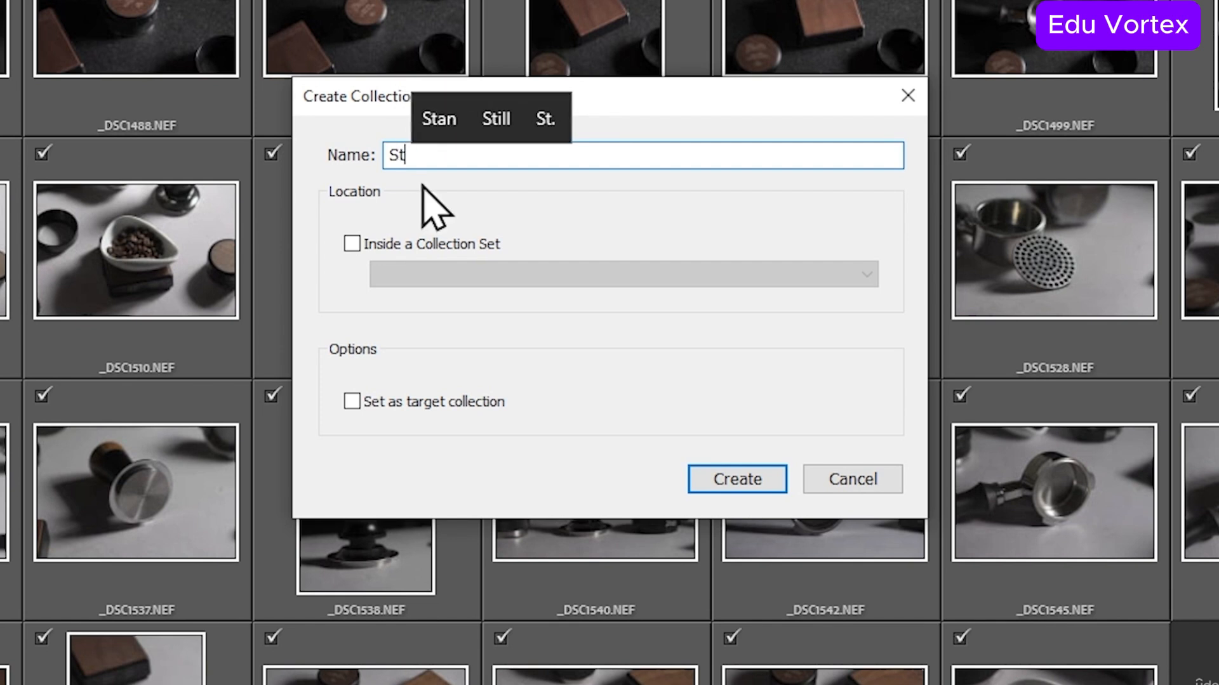
text(ill Iife)
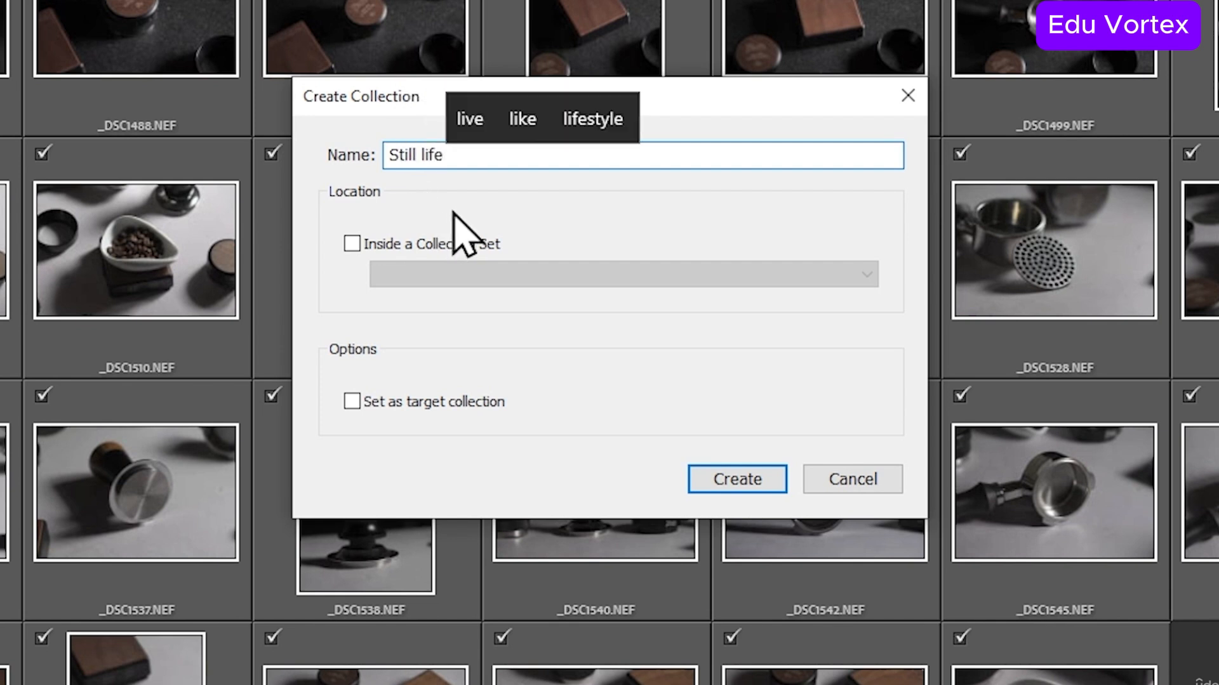
click(430, 401)
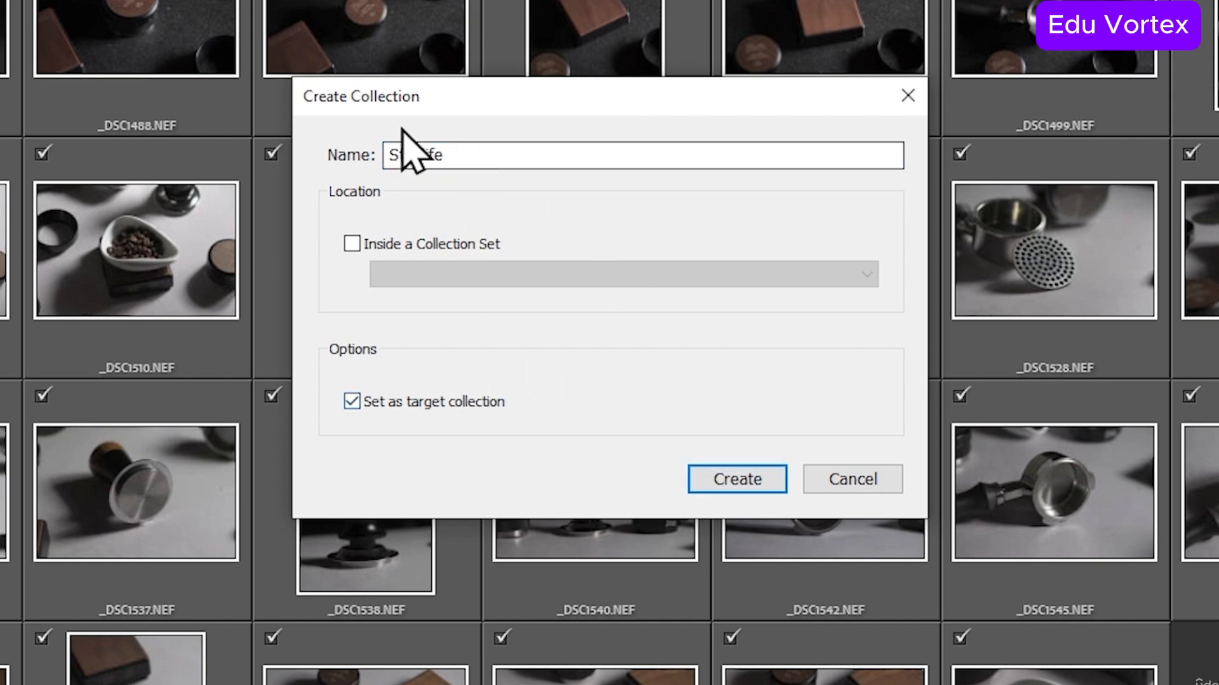
click(737, 481)
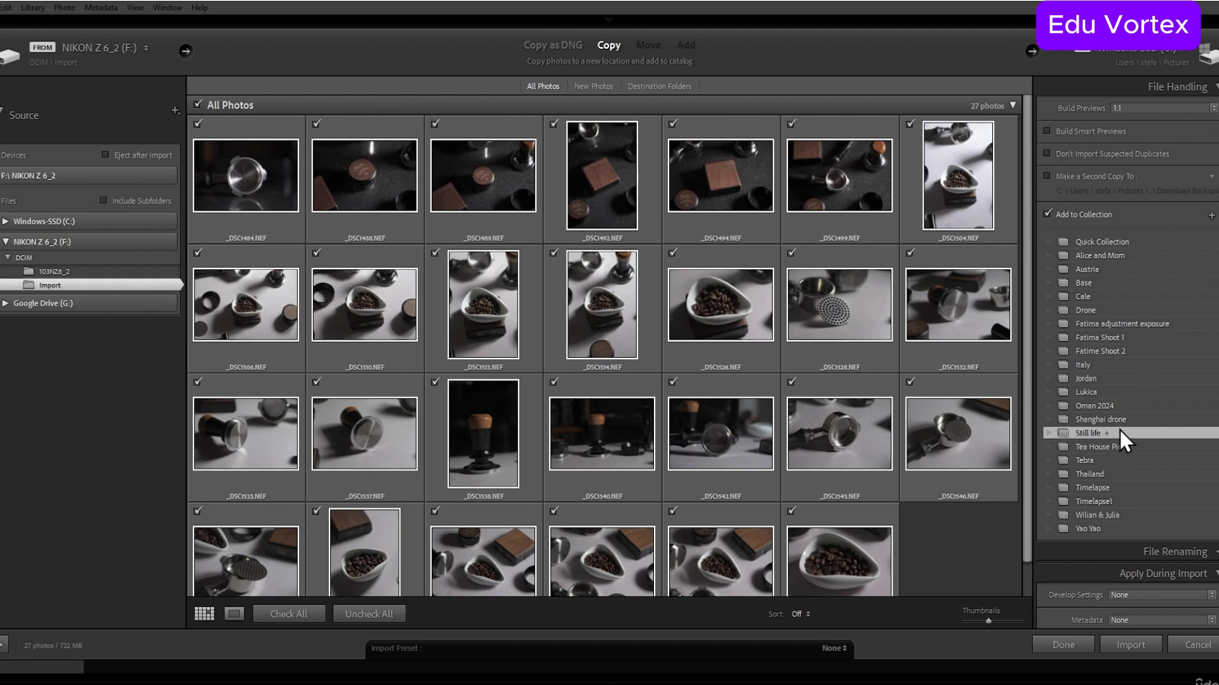
Step: Add the keyword coffee to the checked photos and import them into the catalog
scroll(1120, 438, down, 3)
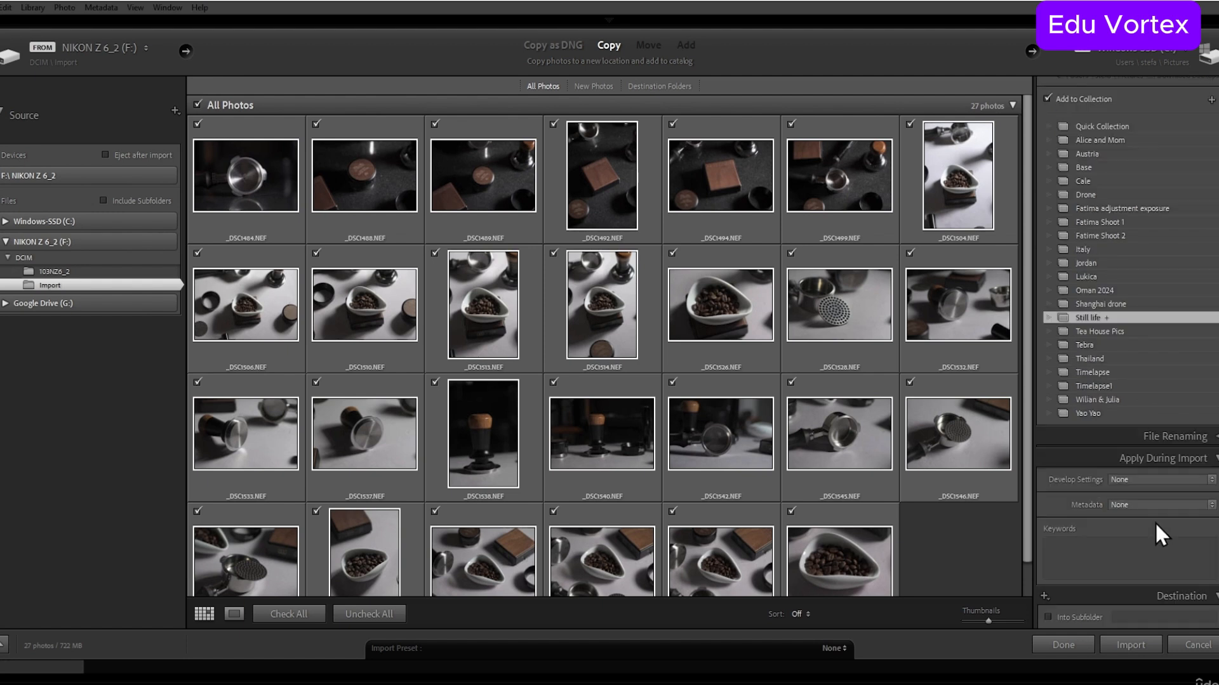
scroll(1127, 356, down, 5)
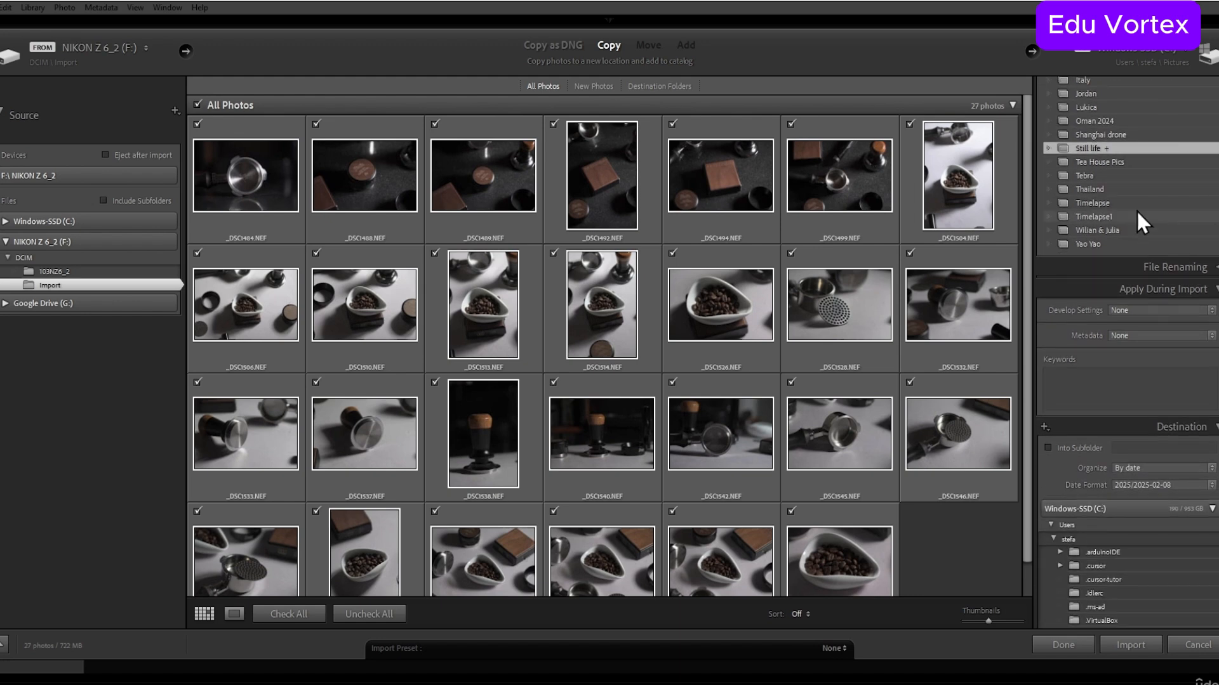
scroll(1073, 454, up, 8)
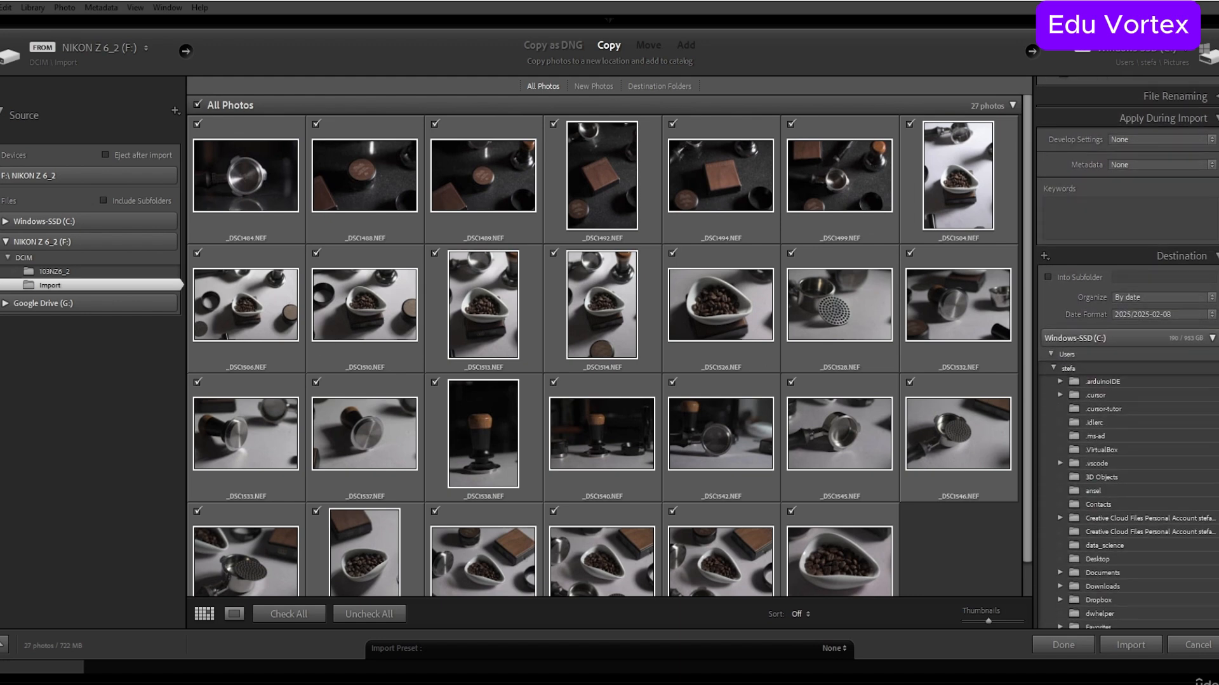
click(1130, 644)
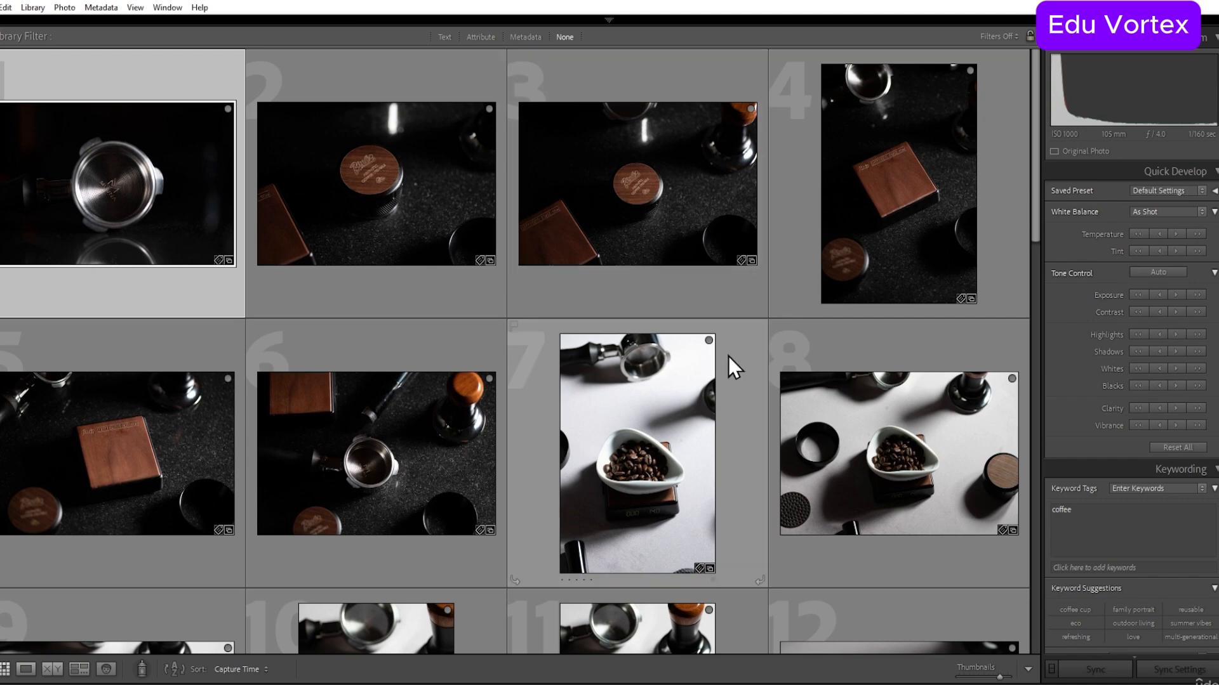
Step: Look through the newly imported coffee photos in the grid from first to last
scroll(729, 356, down, 10)
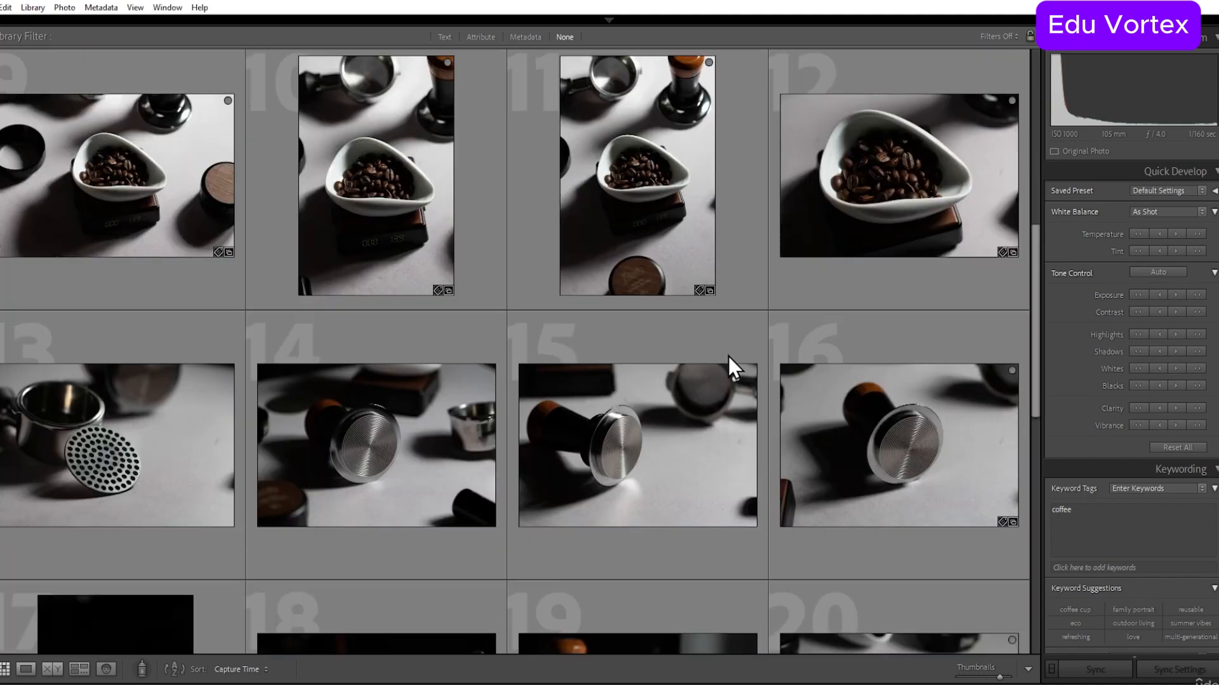
scroll(641, 430, up, 10)
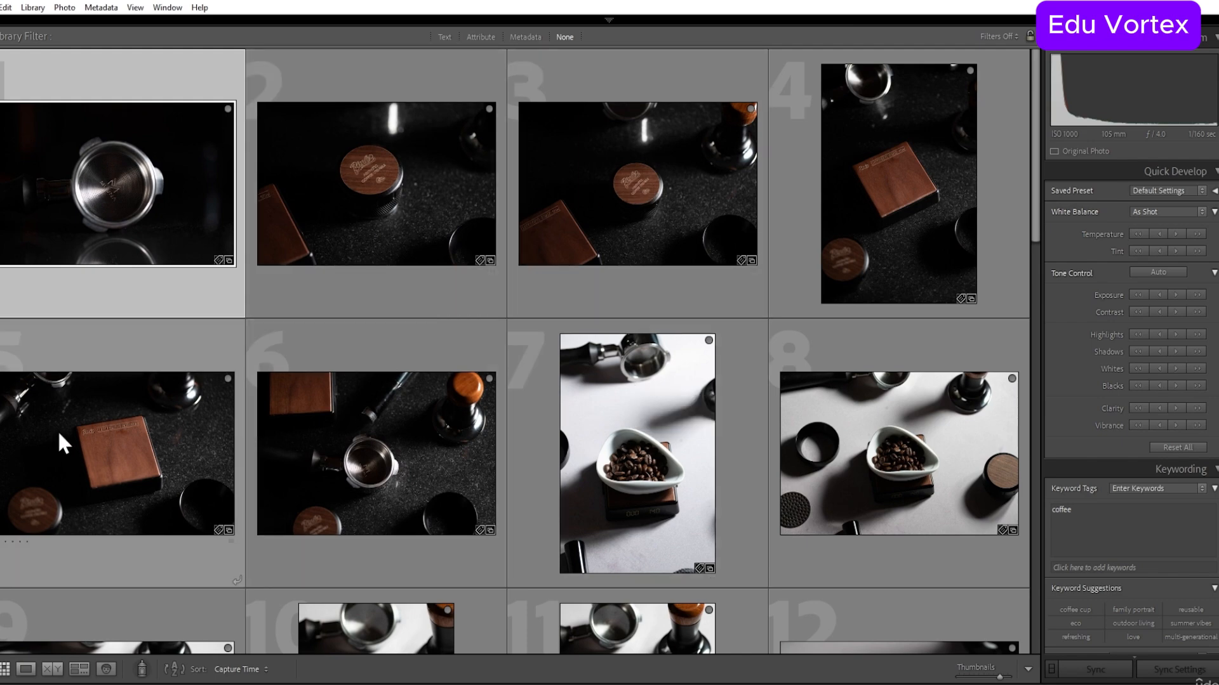
scroll(596, 410, down, 3)
scroll(659, 473, down, 4)
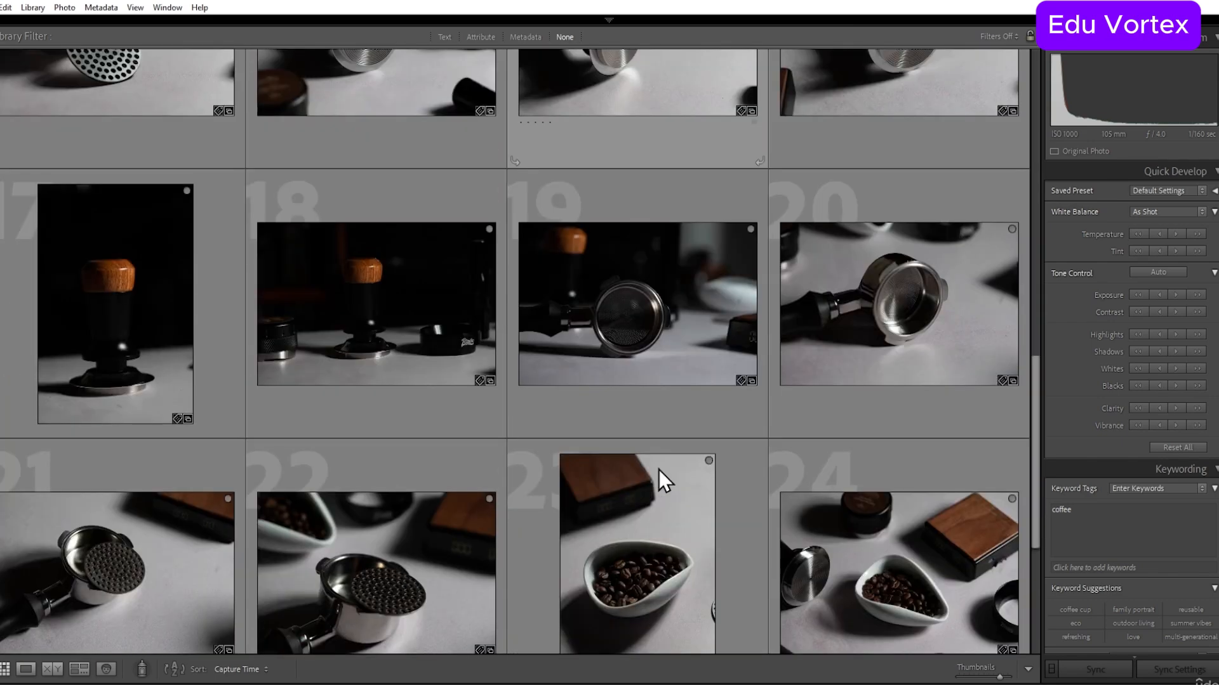
scroll(658, 473, down, 2)
scroll(654, 485, up, 9)
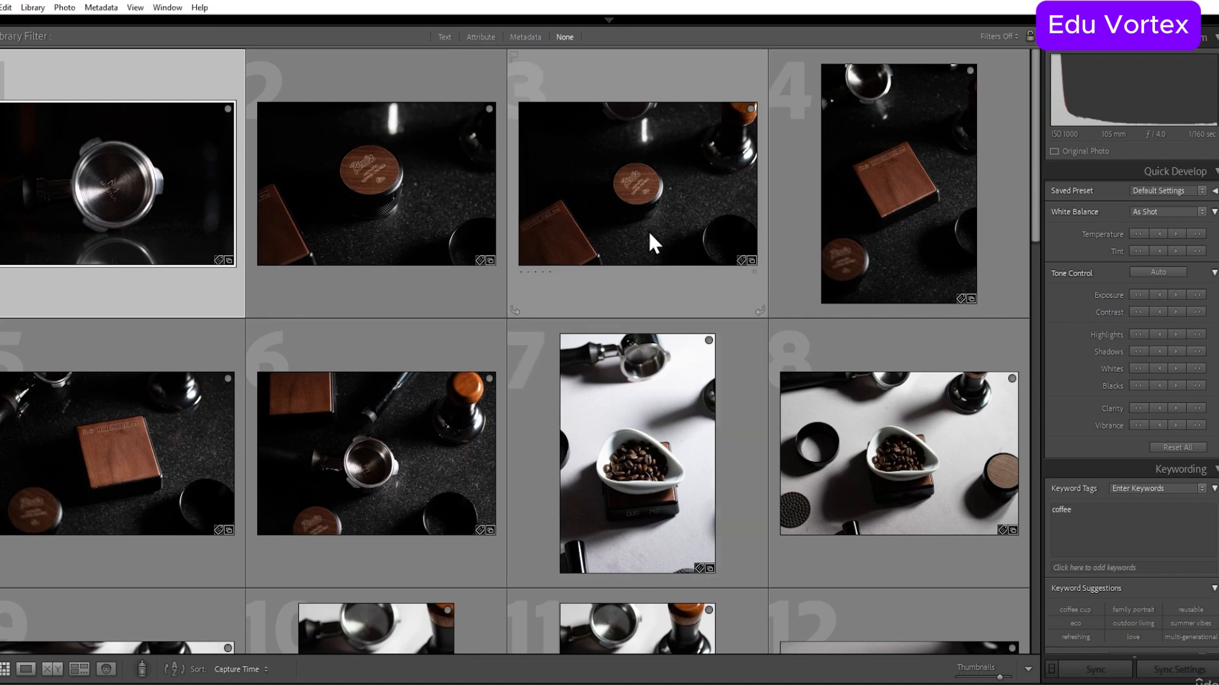
Step: Brighten the third photo, _DSC1489.NEF, with the Quick Develop tone controls
click(650, 233)
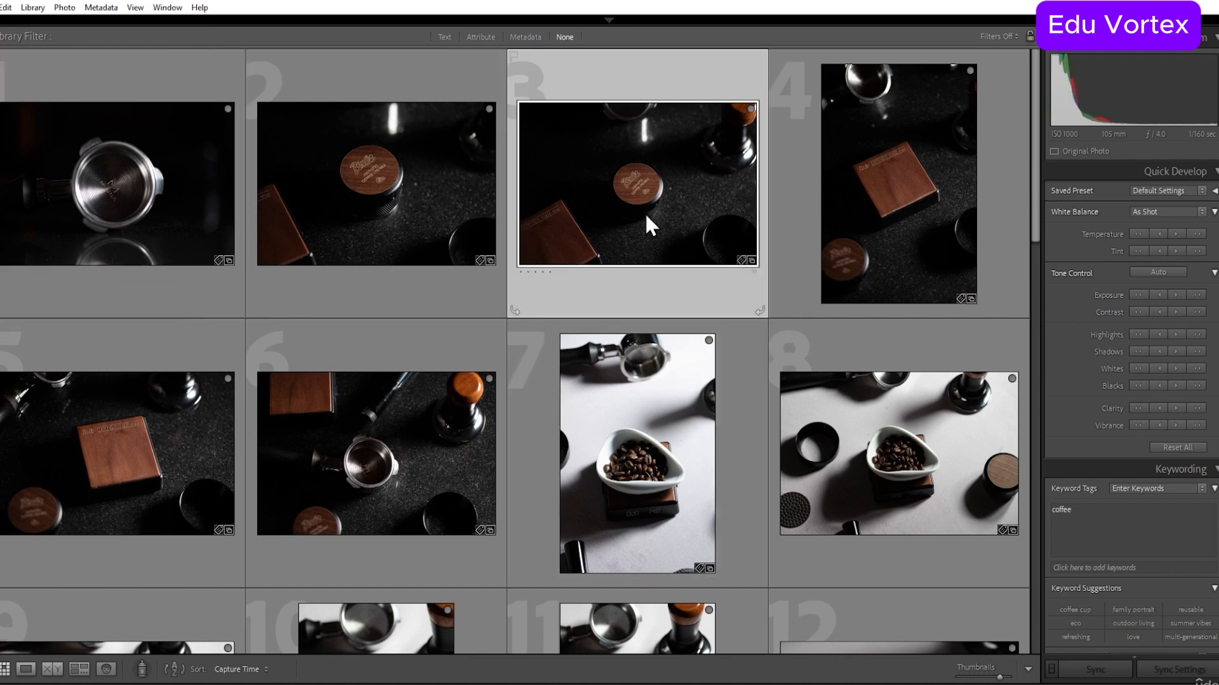
click(1179, 274)
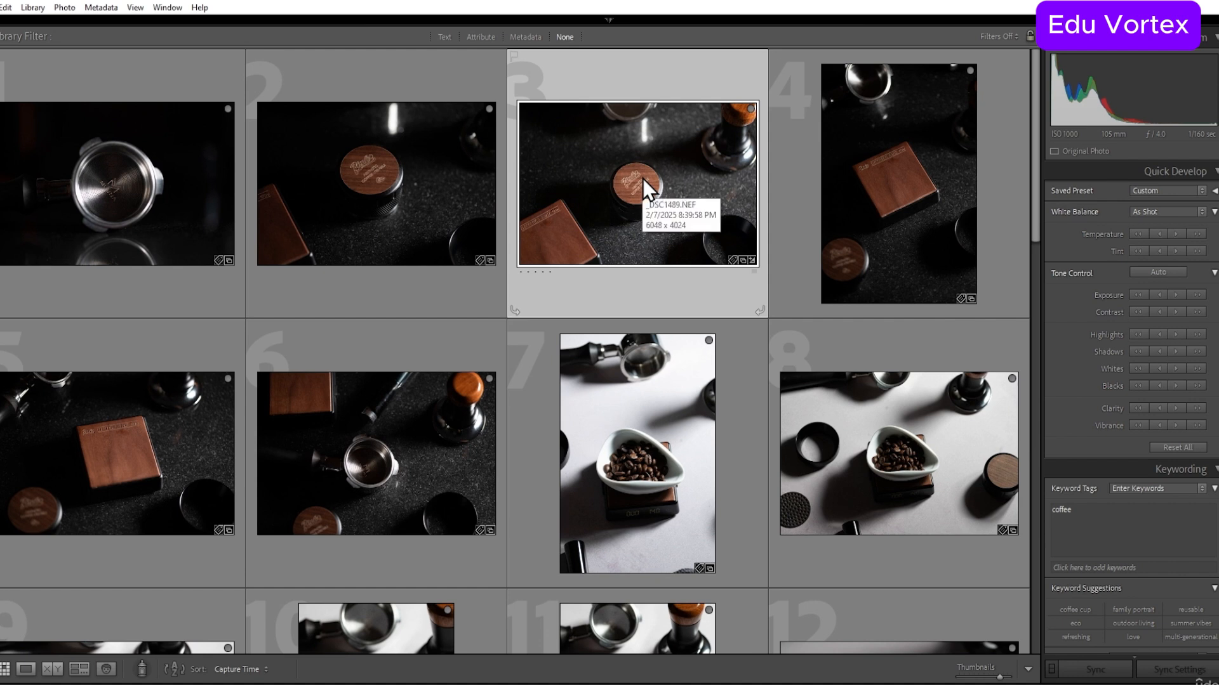
Step: Try lowering and raising the exposure of the second photo with Quick Develop
click(365, 170)
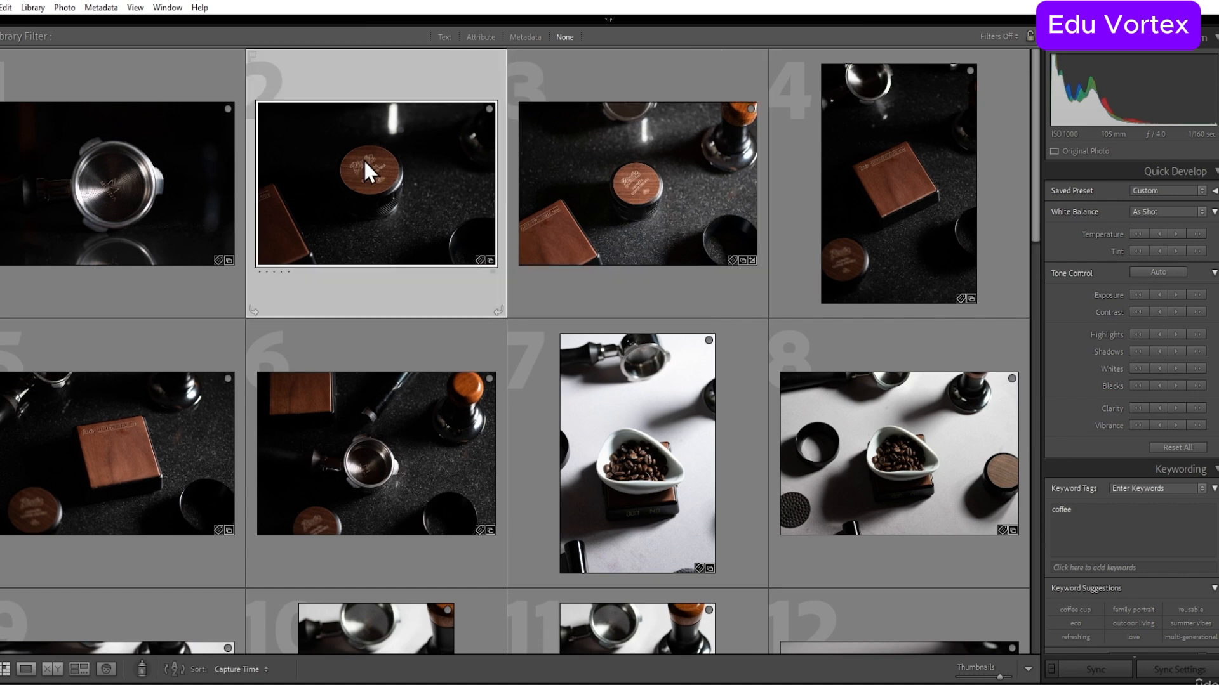
click(1137, 294)
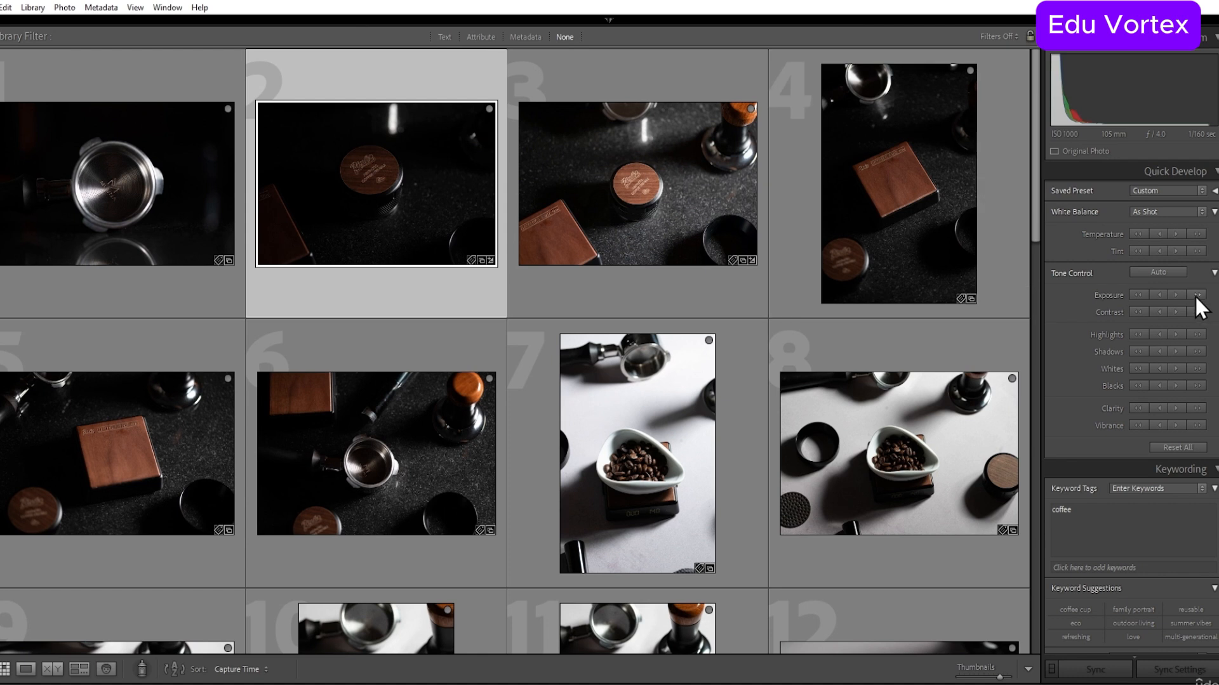
click(1174, 294)
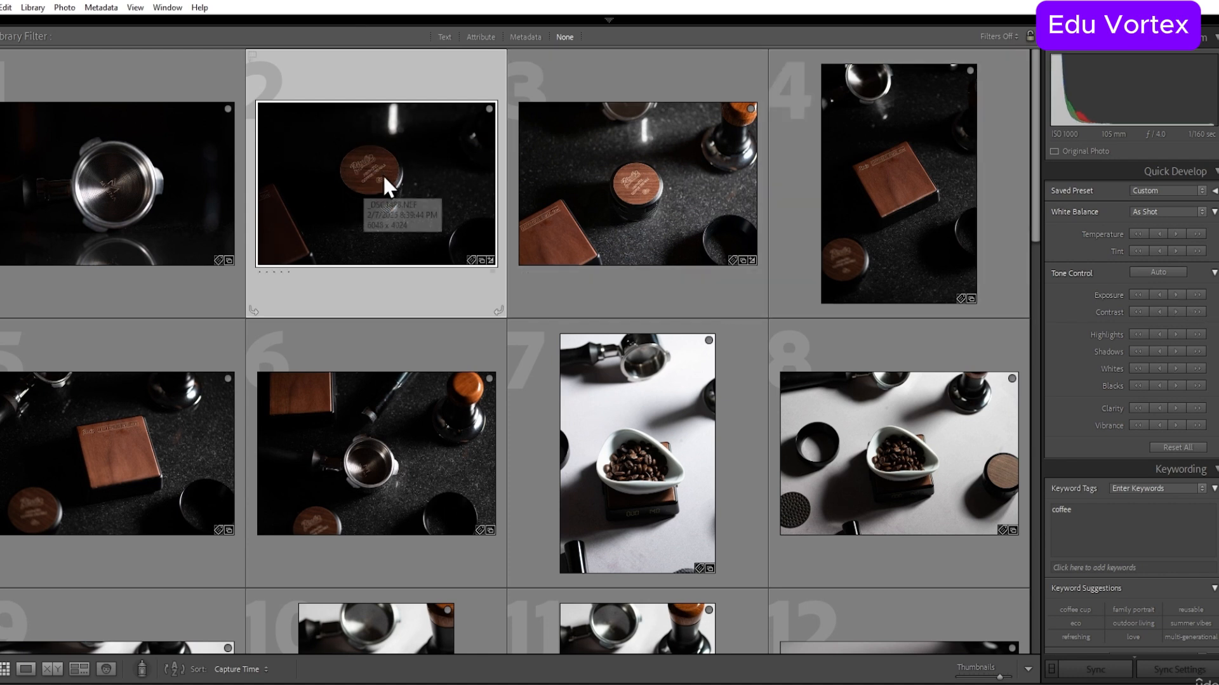
Step: Copy the develop settings of the third photo and paste them onto the first six dark-background photos
click(592, 213)
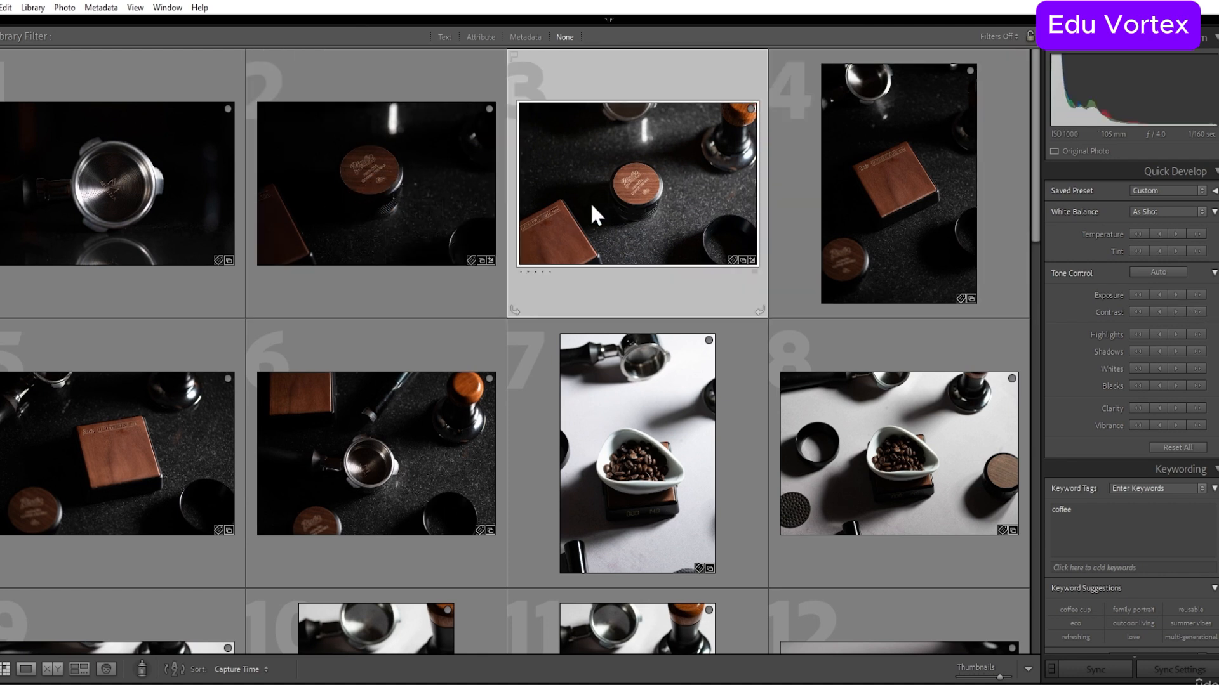
key(ctrl+shift+c)
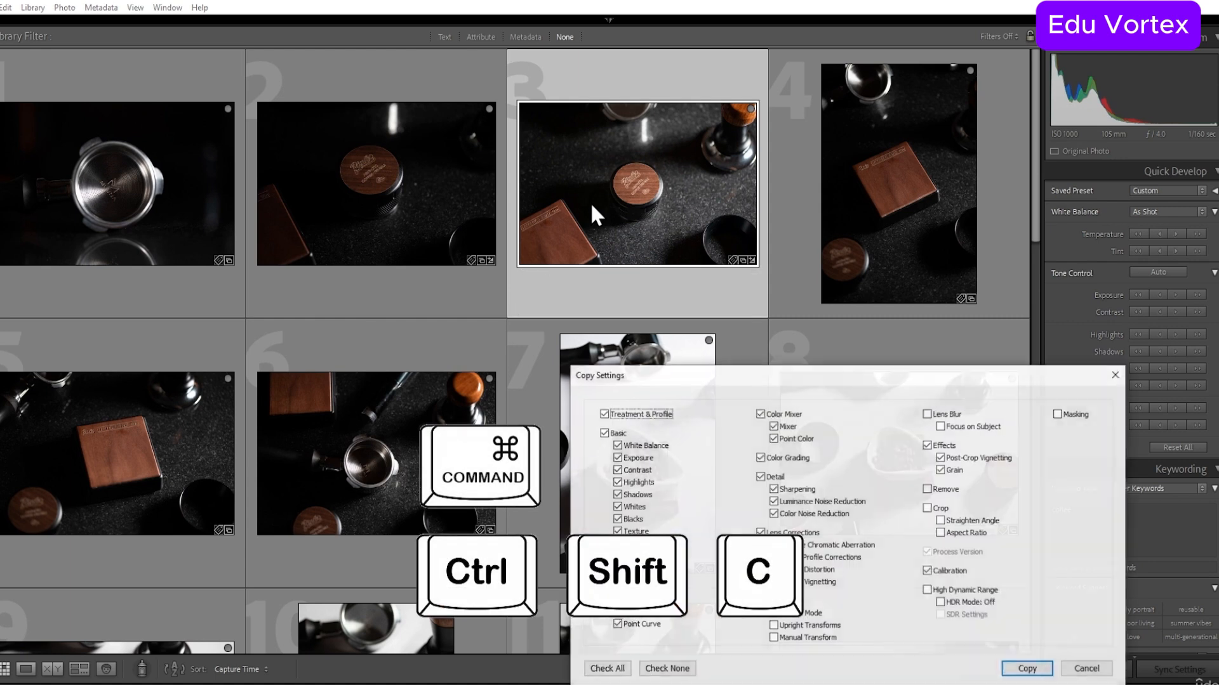
key(Return)
click(408, 418)
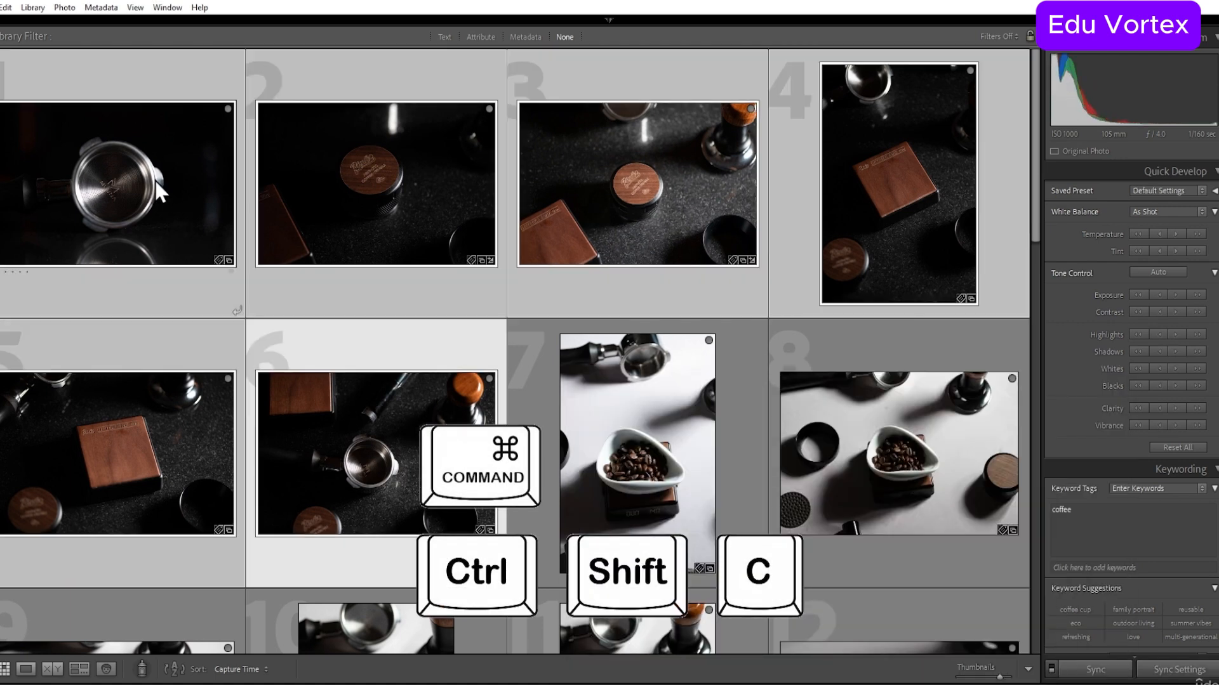
shift+click(154, 179)
key(ctrl+shift+v)
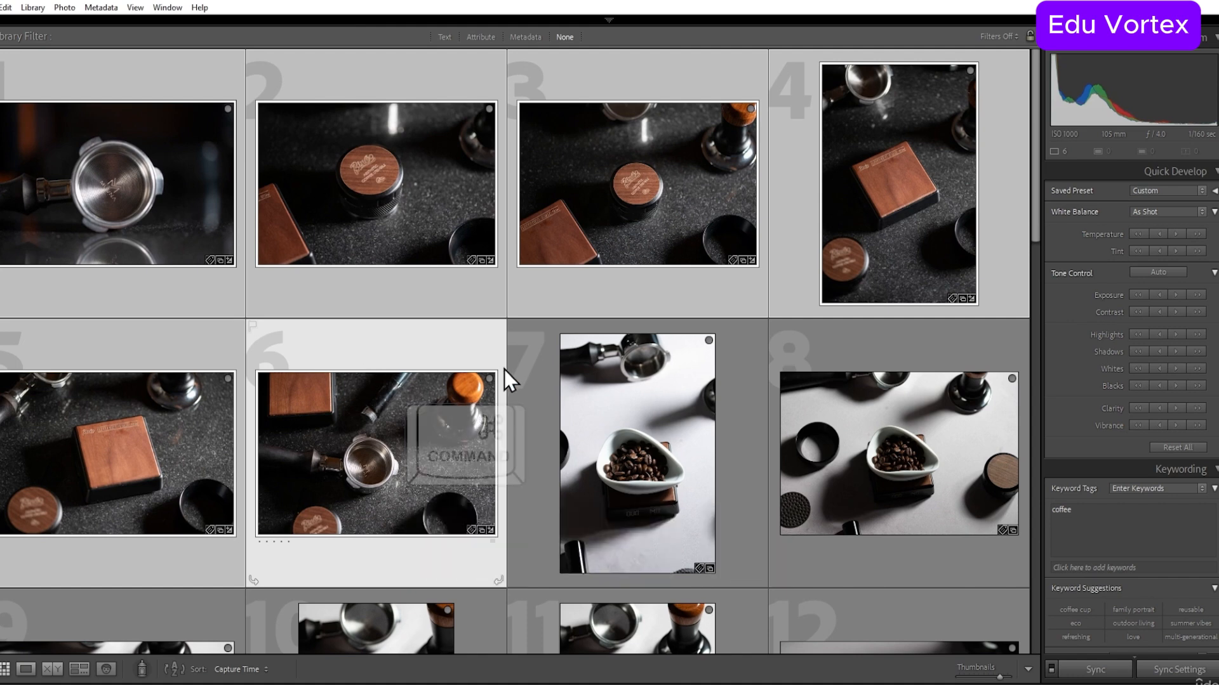
Step: Open the tenth photo, a portrait shot of the bean bowl on the scale, for editing in Develop with the Basic adjustments expanded
scroll(504, 398, down, 3)
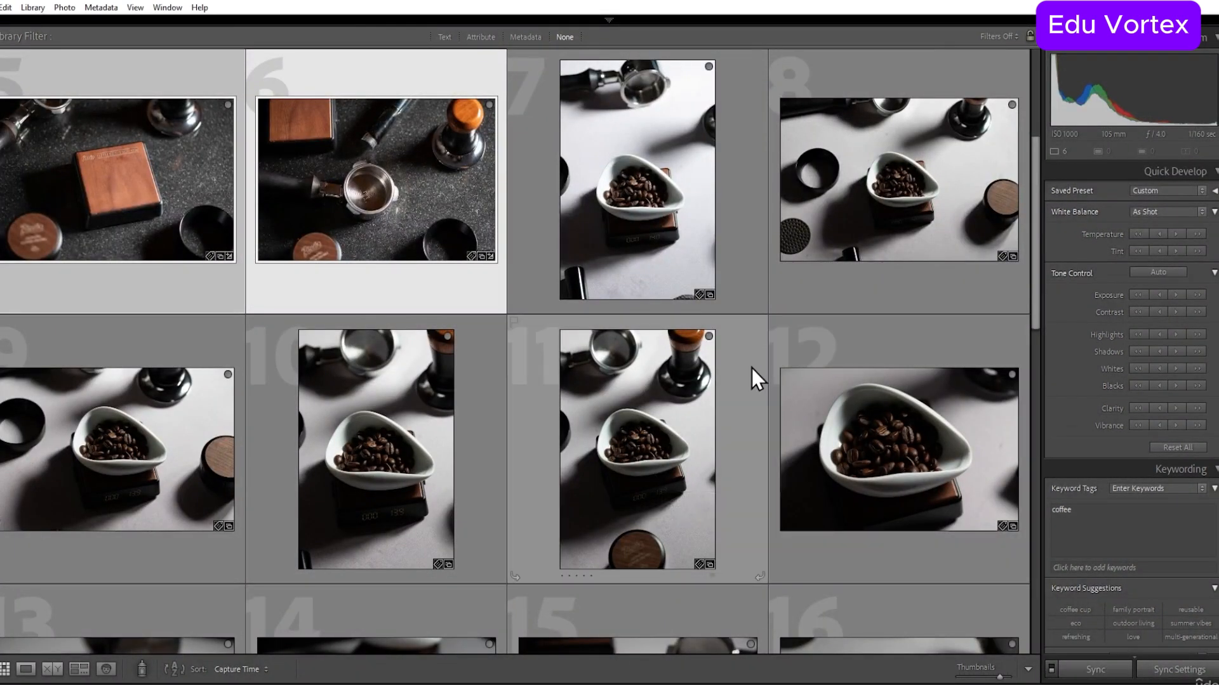
scroll(749, 375, down, 2)
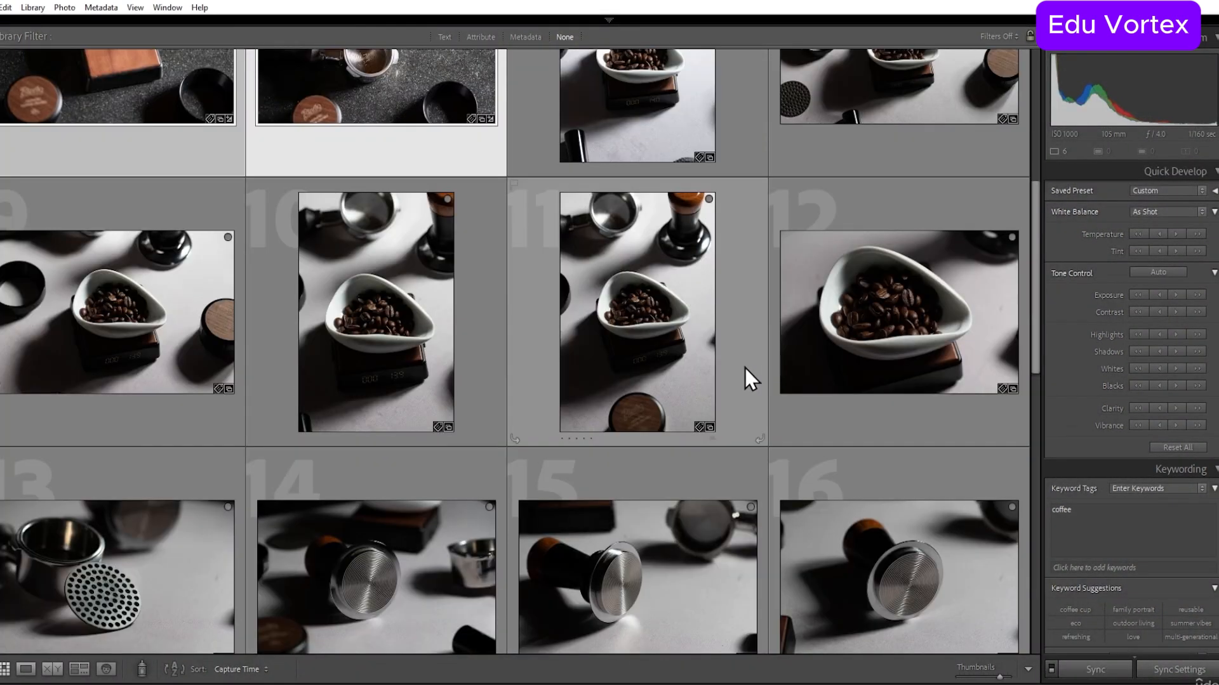
click(403, 334)
key(d)
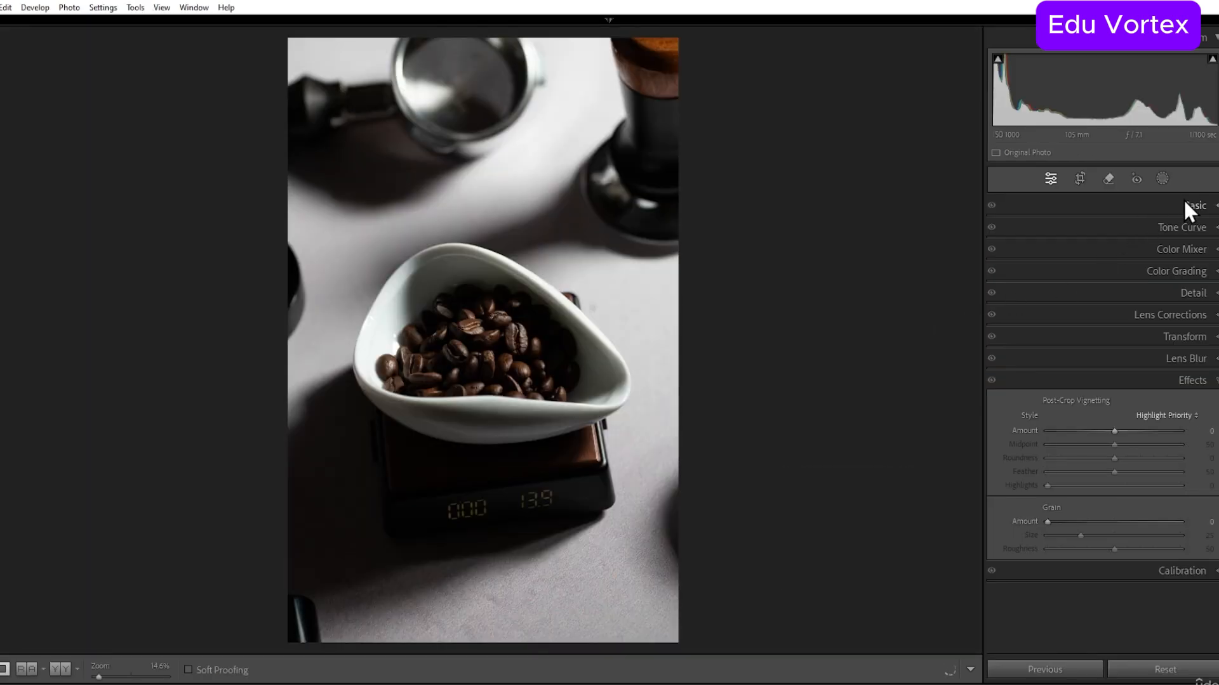
click(1182, 206)
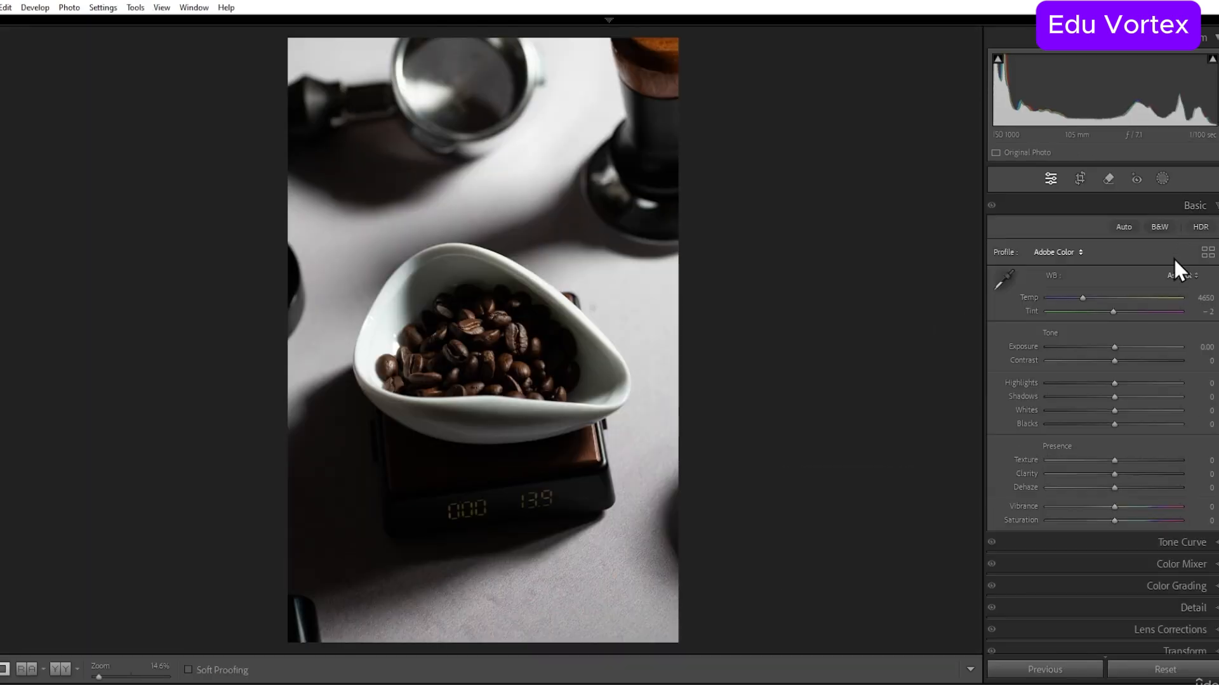
Step: Set the bean bowl photo's Exposure to +0.87, Shadows to +47, Blacks to +40, Highlights to −15 and Whites to +8
click(1126, 347)
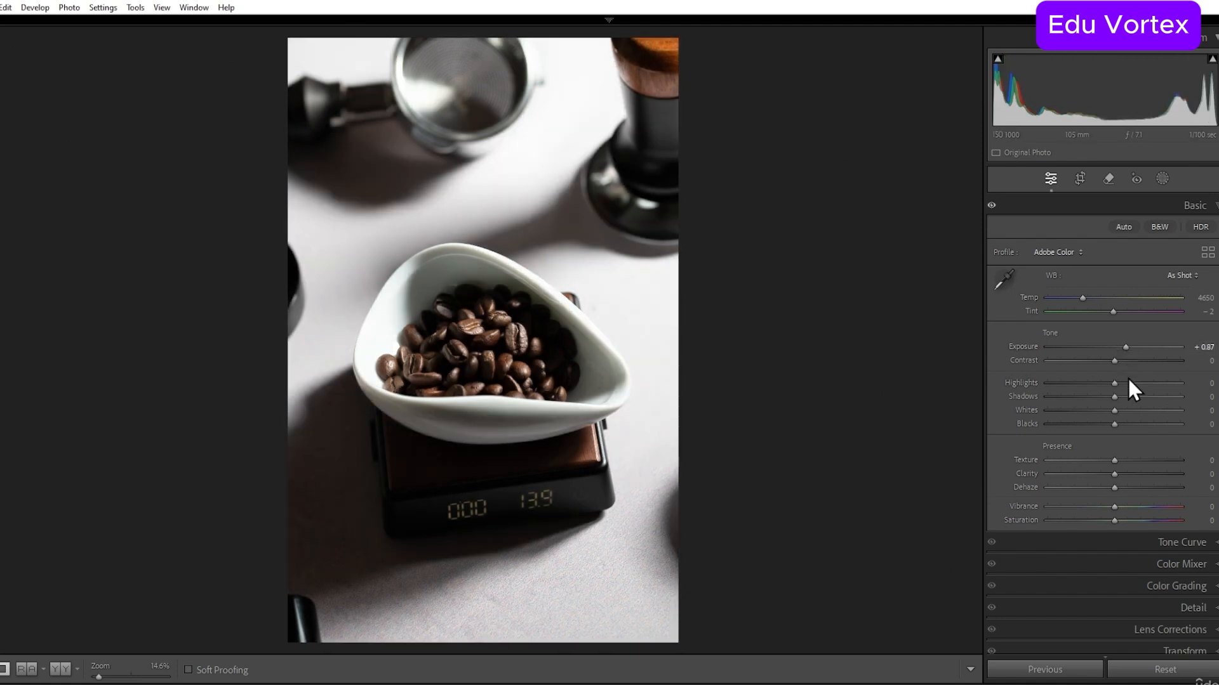
click(1144, 397)
click(1141, 424)
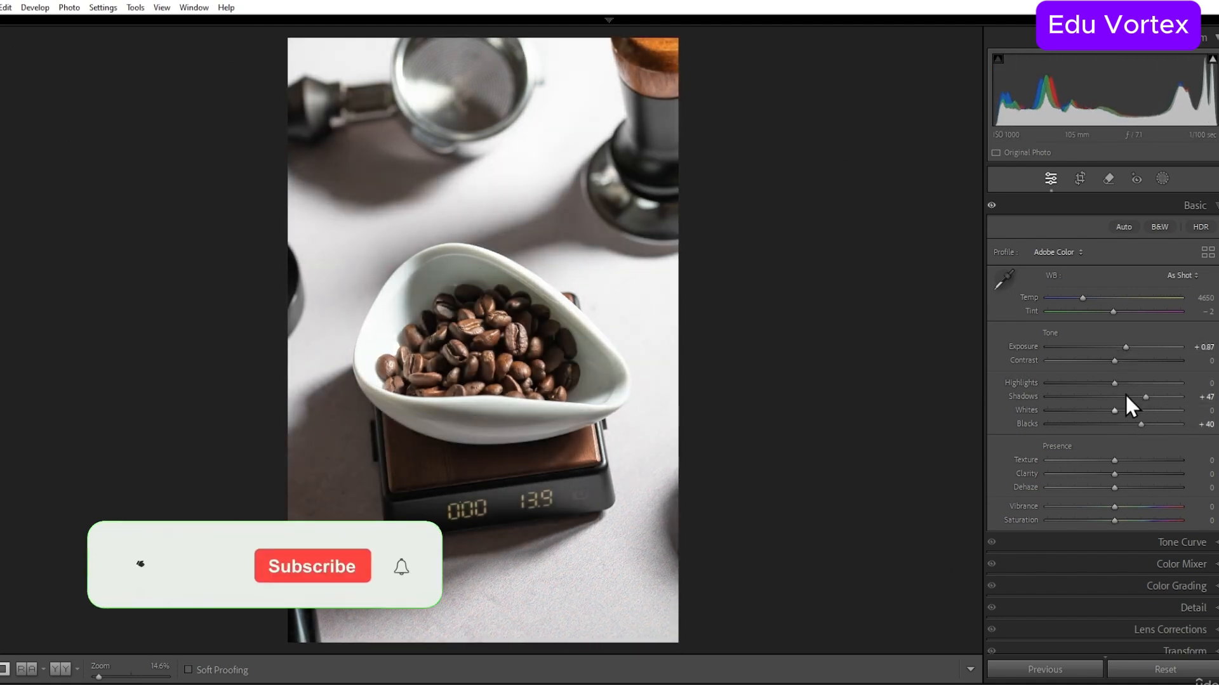
click(1104, 384)
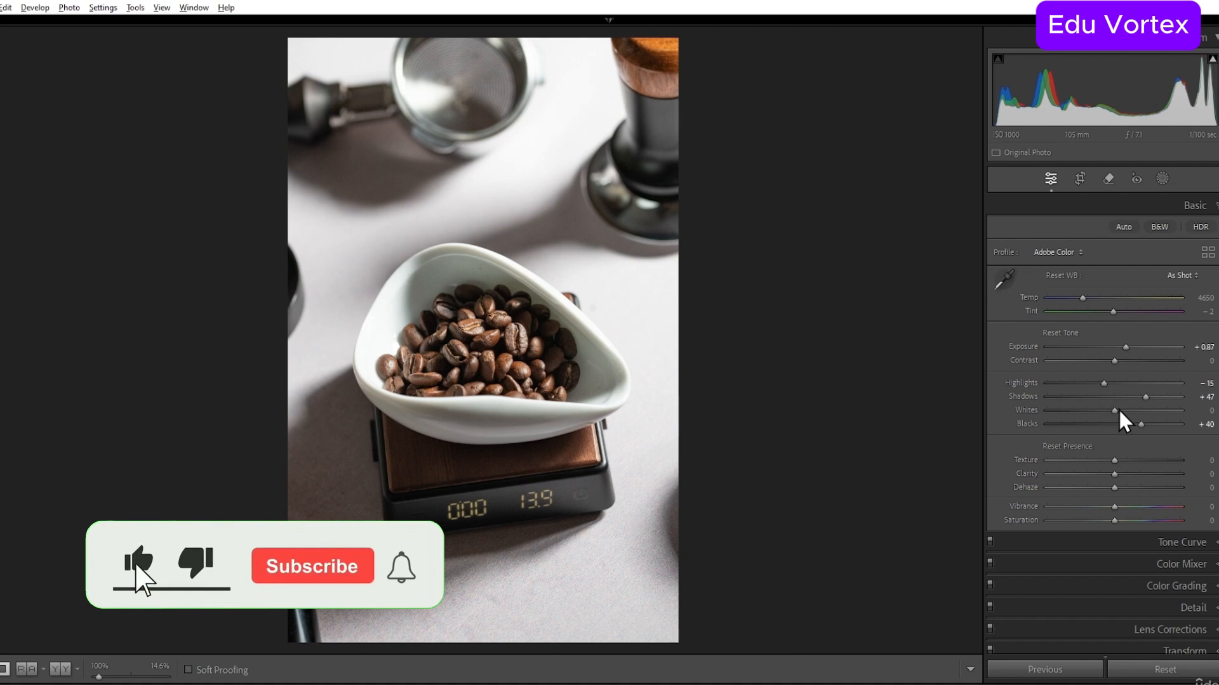
drag(1116, 410, 1121, 410)
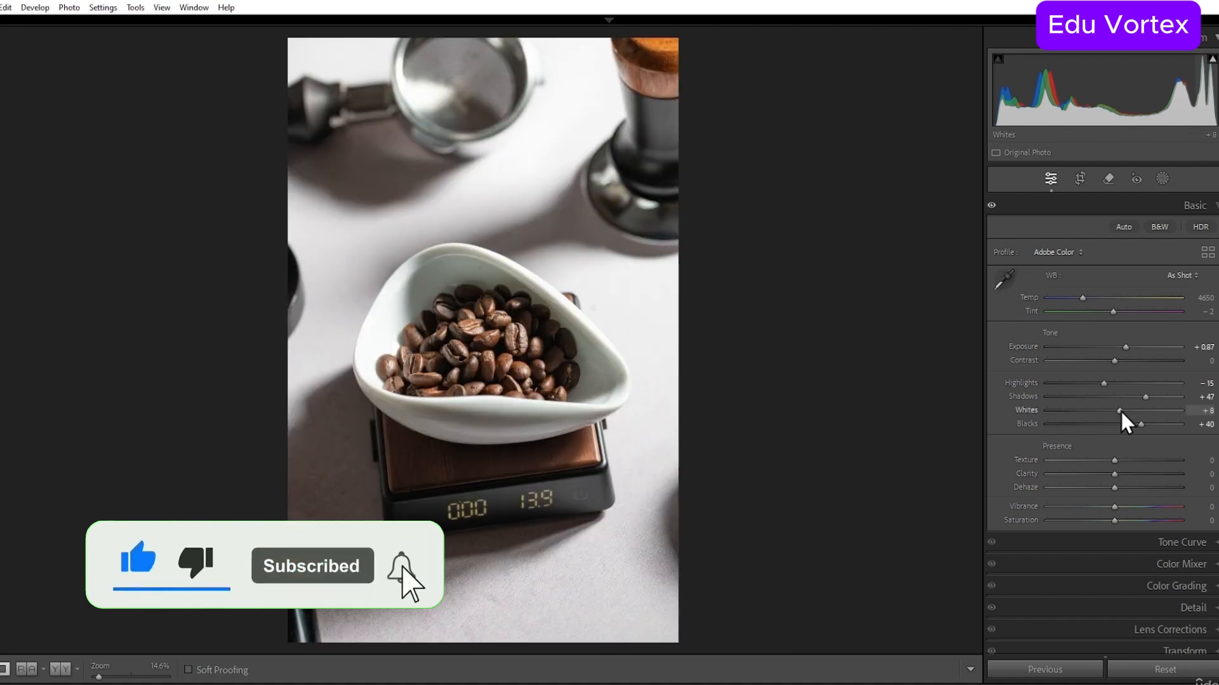
Step: Sharpen the bean bowl photo with an Amount of 56 and Masking of 63
click(1182, 606)
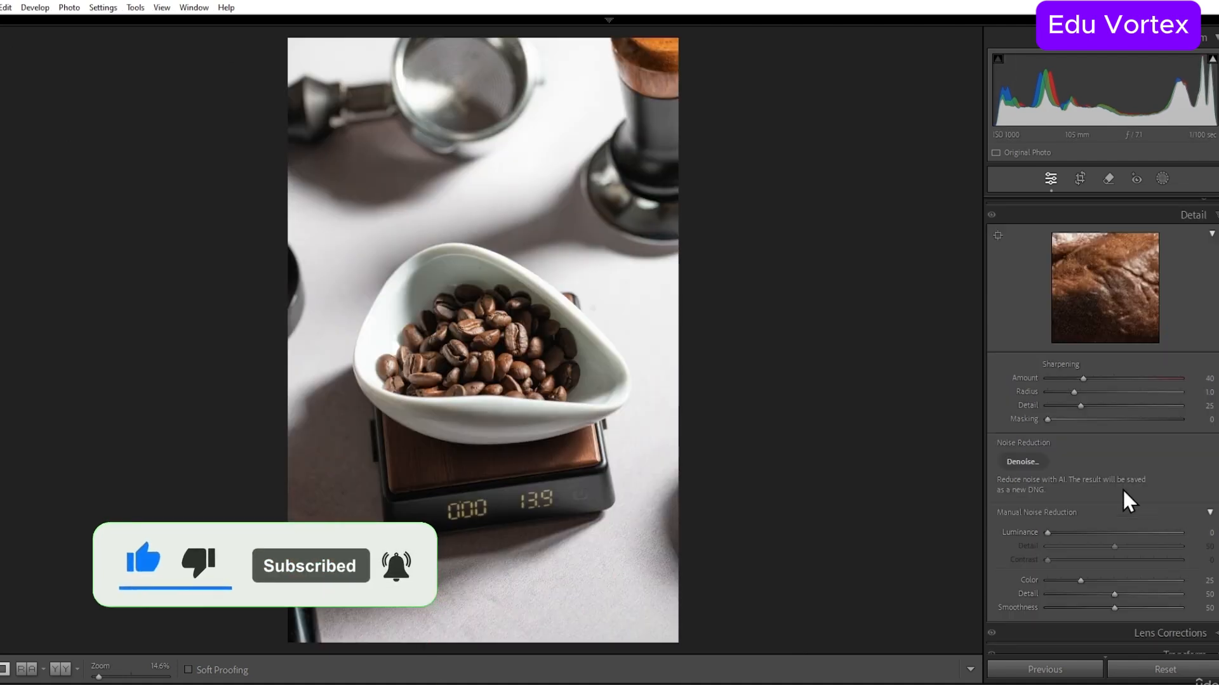
mouse_move(1123, 419)
mouse_down()
mouse_move(1159, 421)
mouse_move(1128, 422)
mouse_up()
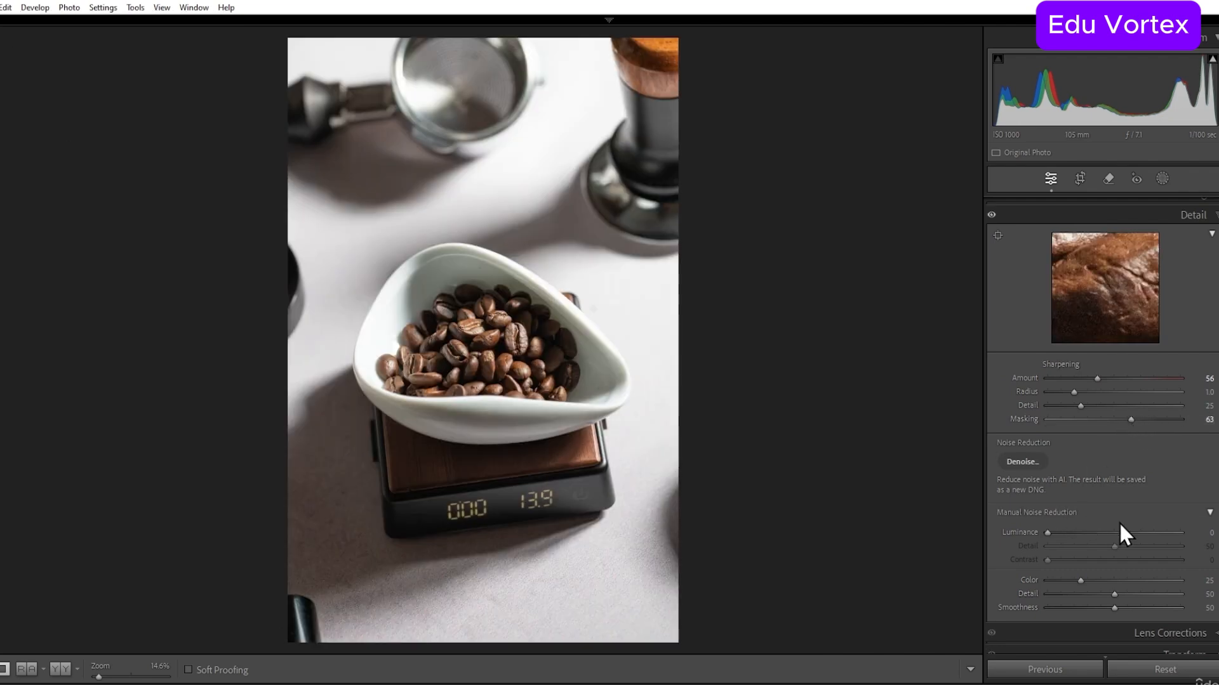
Step: Set the bean bowl photo's Luminance noise reduction to 16 and inspect the coffee beans at 100% zoom
click(1061, 532)
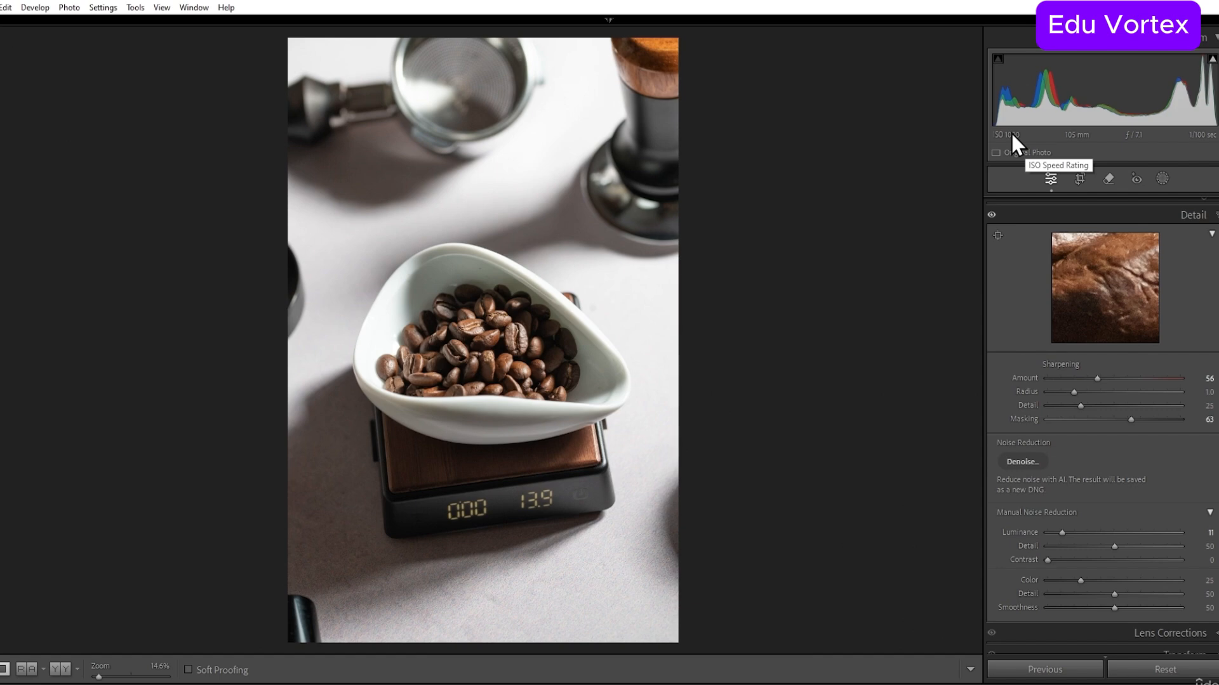
click(528, 329)
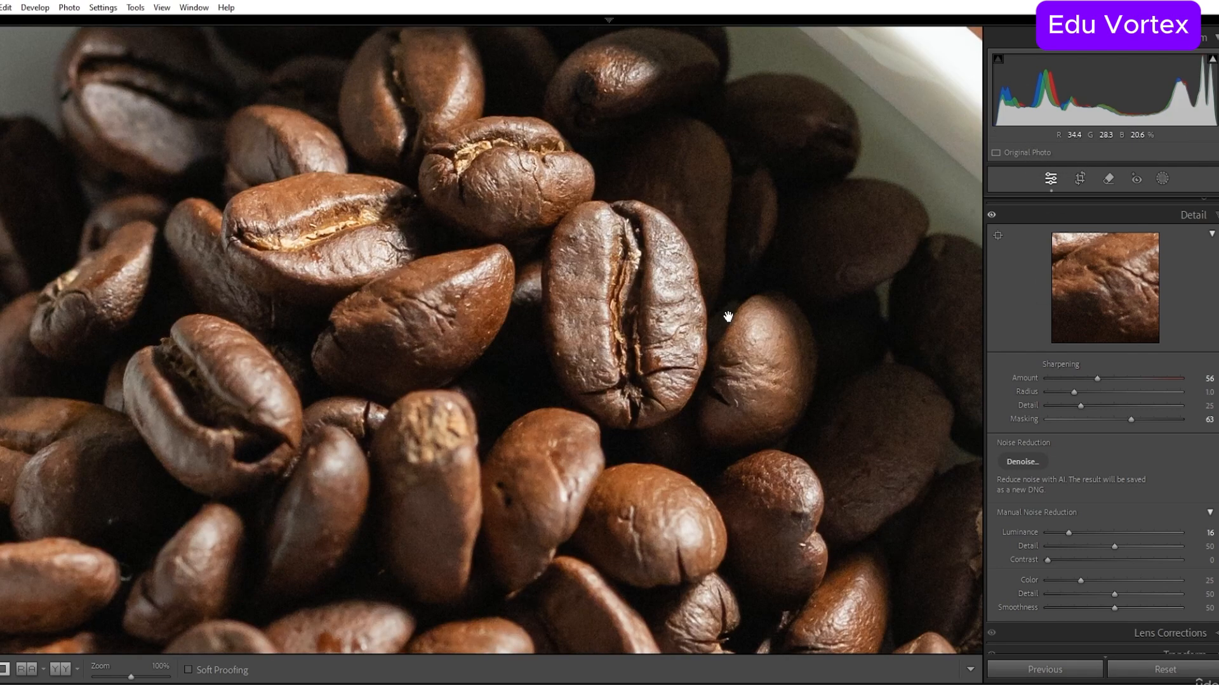
click(728, 316)
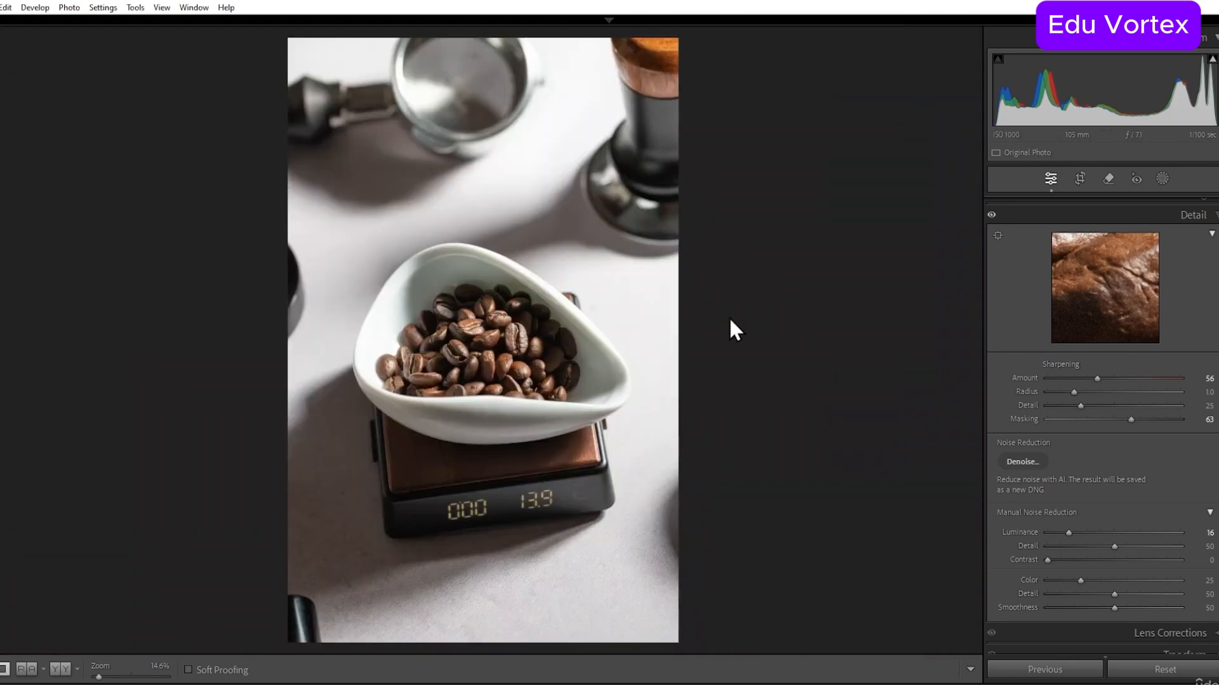
click(522, 296)
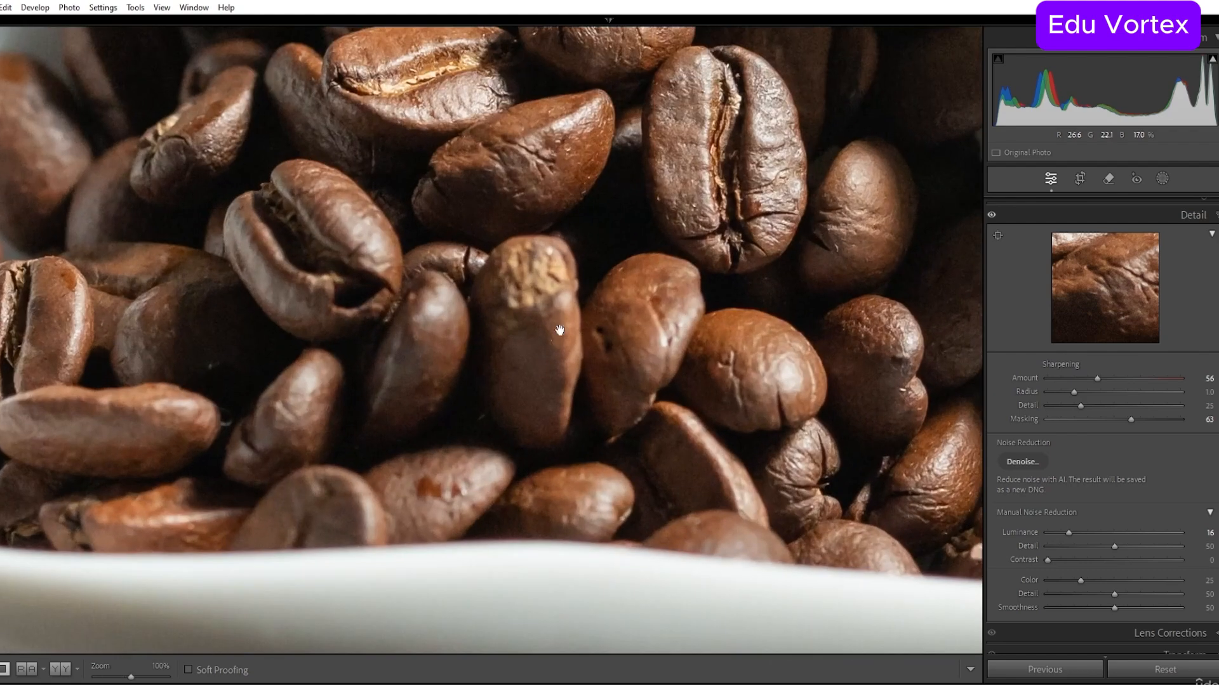
drag(611, 310, 516, 583)
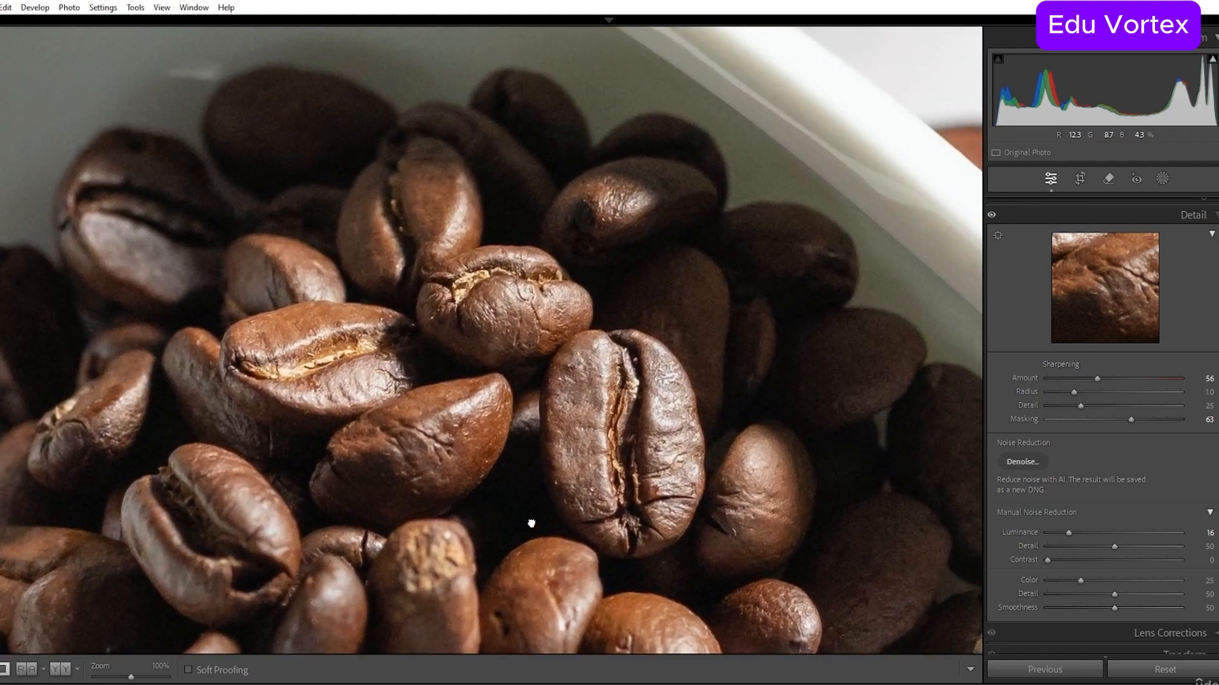
click(627, 394)
click(528, 364)
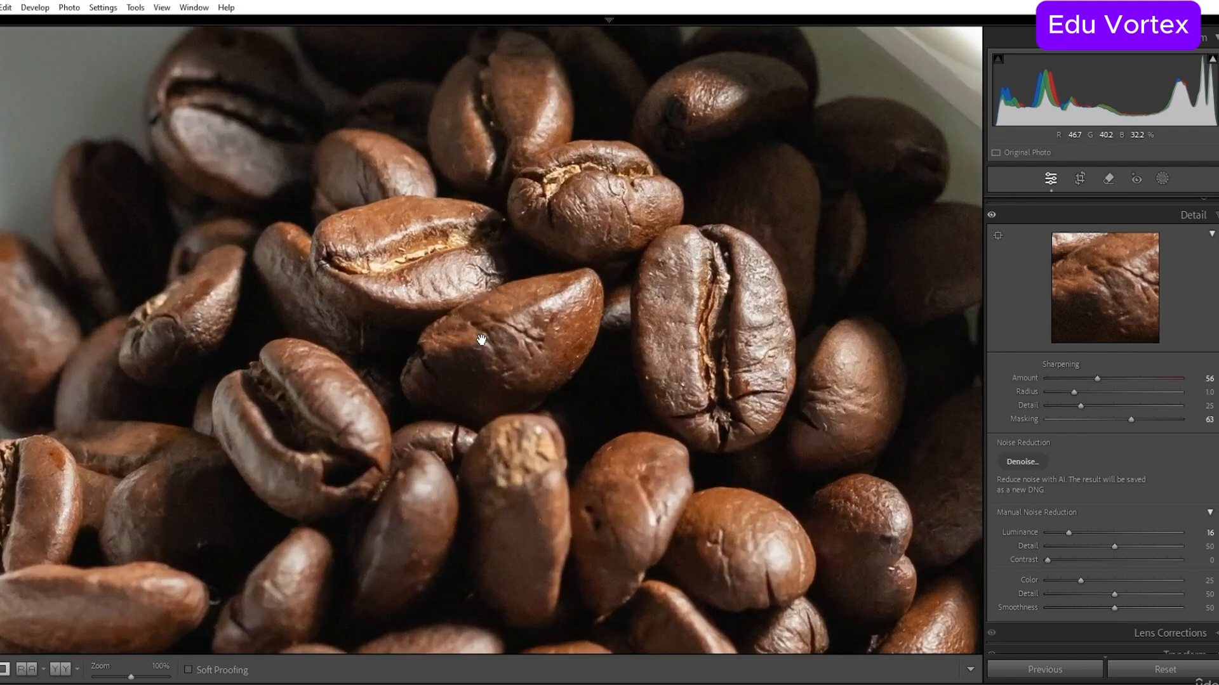
click(543, 345)
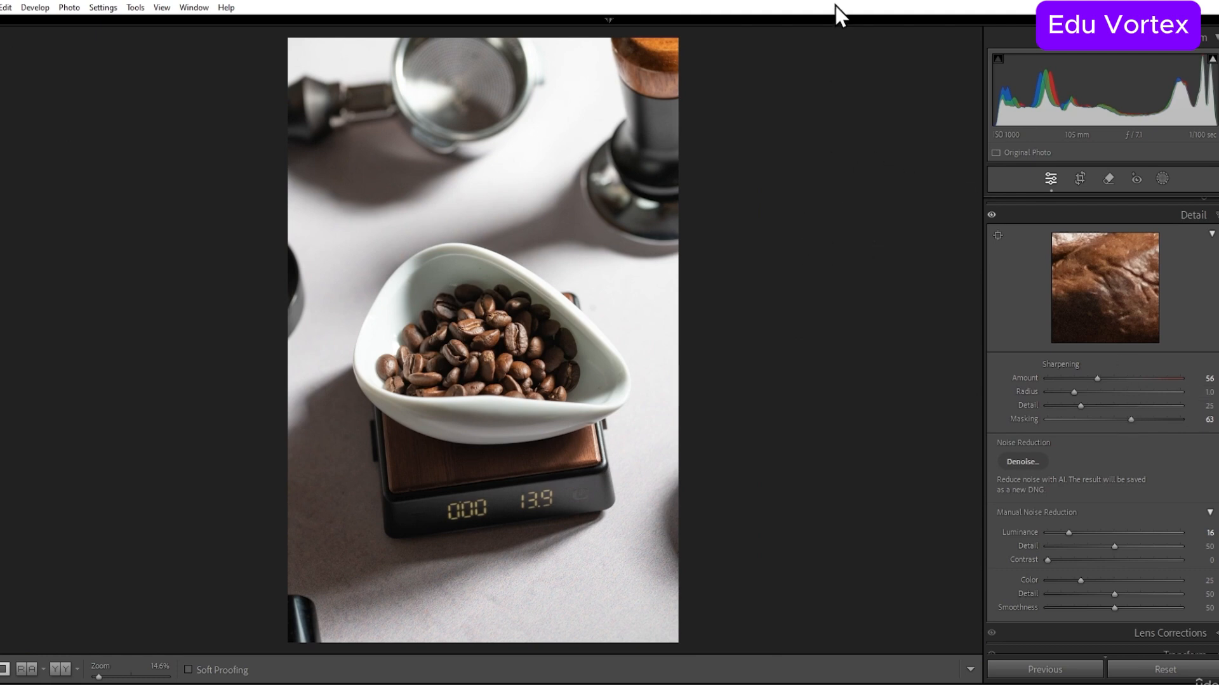
Step: Return to the Library grid and copy the tenth photo's develop settings, leaving out Remove, Crop and Masking
key(g)
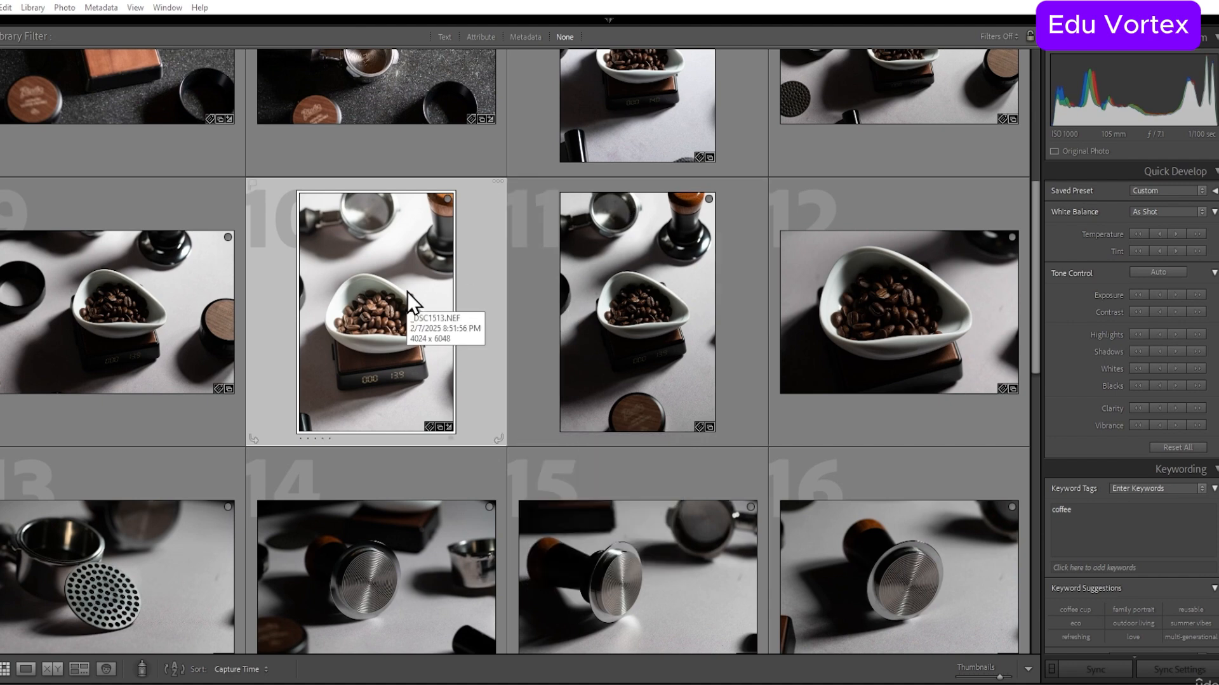
key(ctrl+shift+c)
key(Escape)
right_click(429, 264)
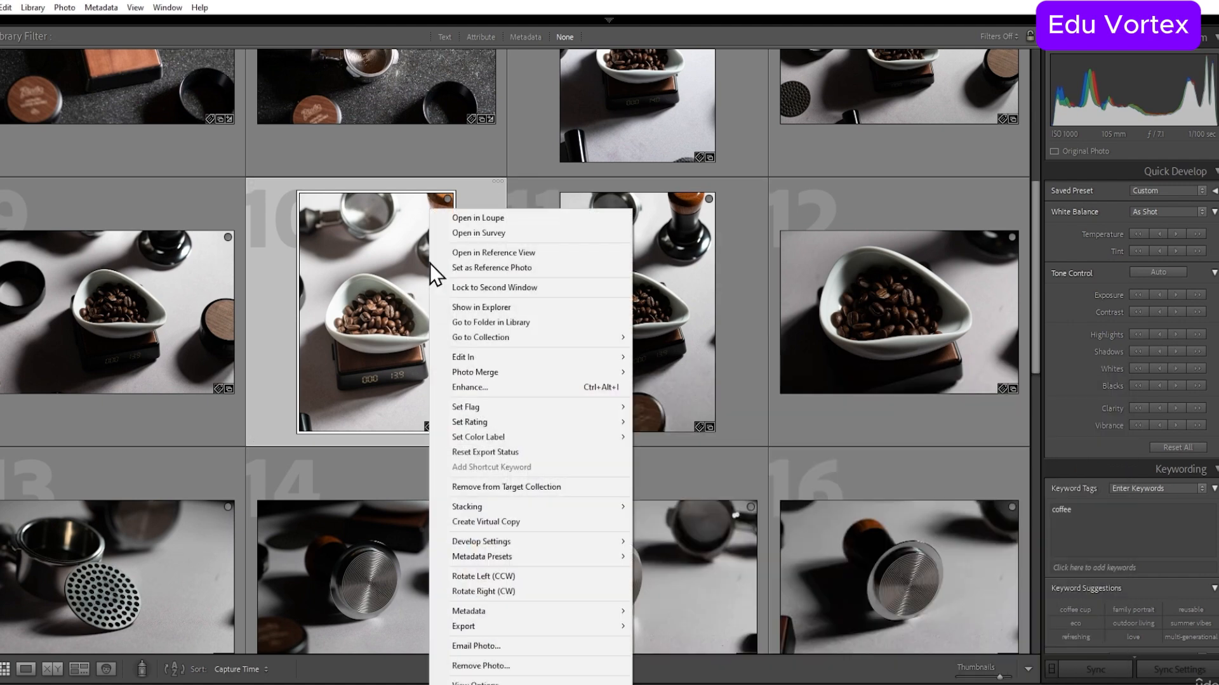
click(398, 291)
key(ctrl+shift+c)
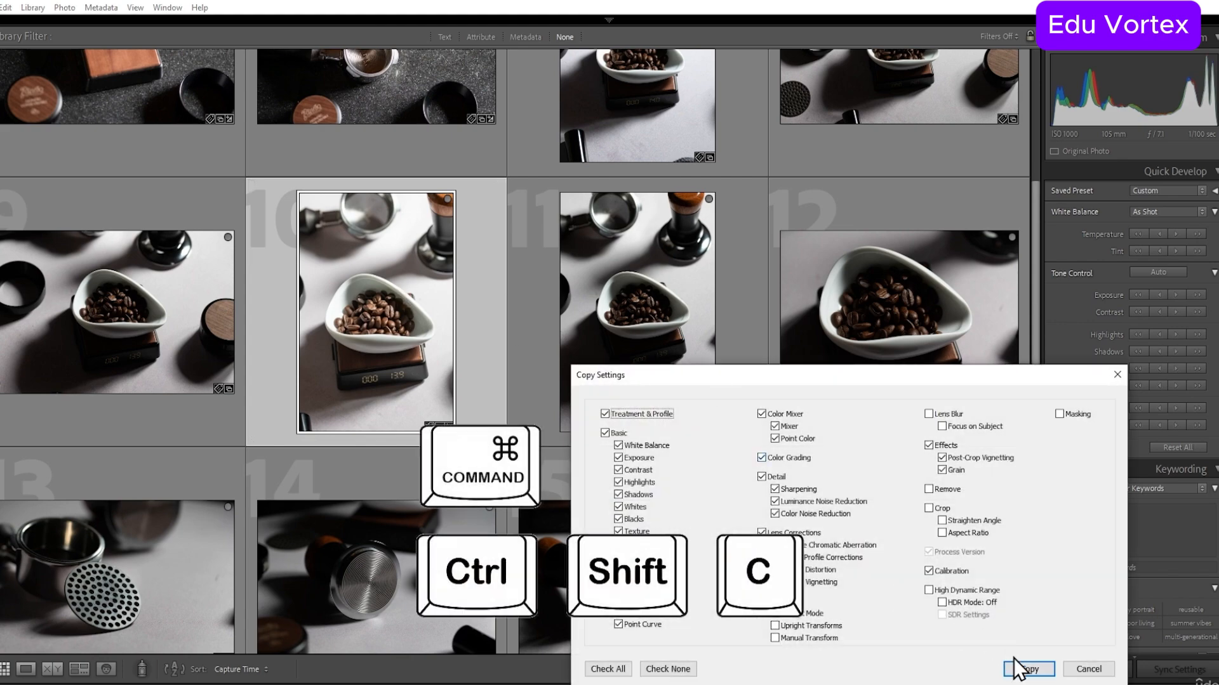
click(1023, 667)
Step: Select the seventh through the last photo, 27, and paste the copied develop settings onto them
click(657, 144)
scroll(670, 194, down, 10)
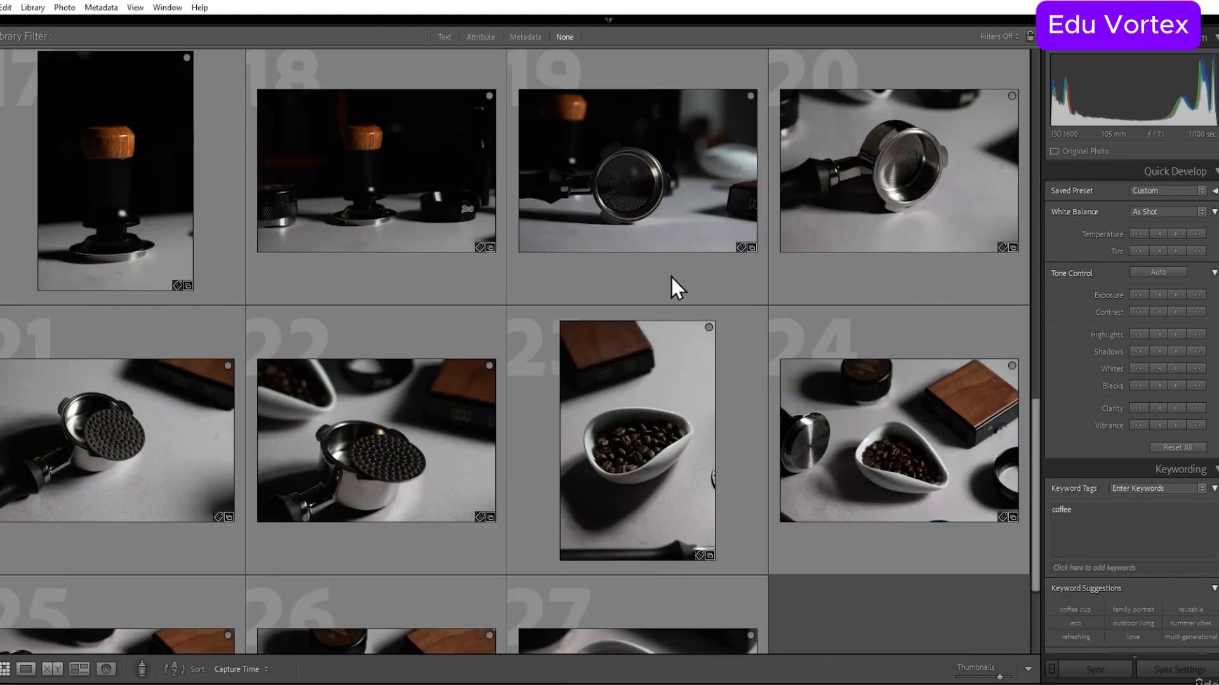
shift+click(672, 505)
scroll(671, 507, up, 8)
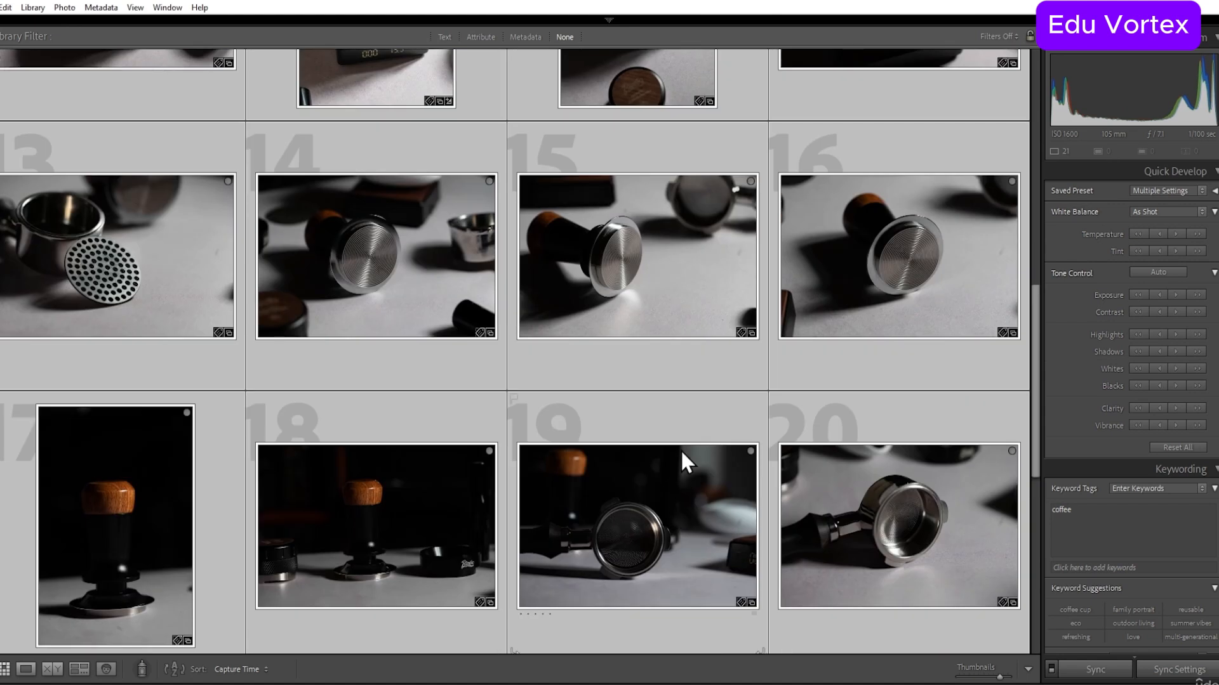
key(ctrl+shift+v)
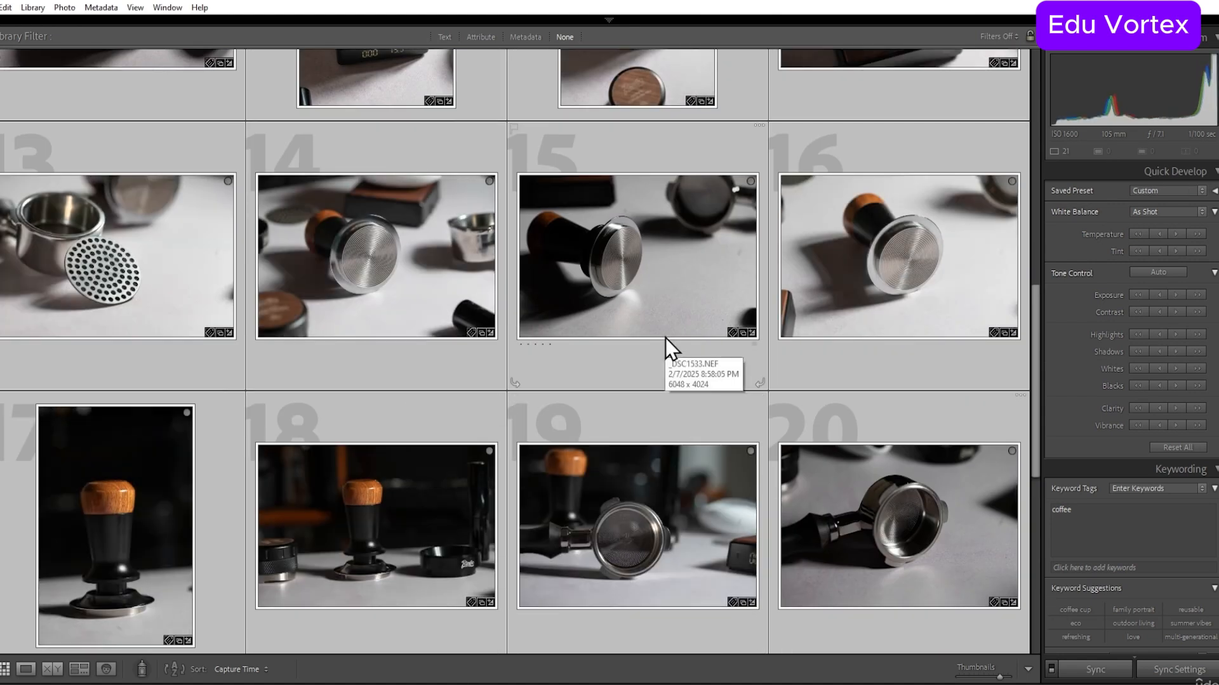
Step: Deselect the photos and review the pasted edits across the light-background shots
scroll(665, 338, down, 8)
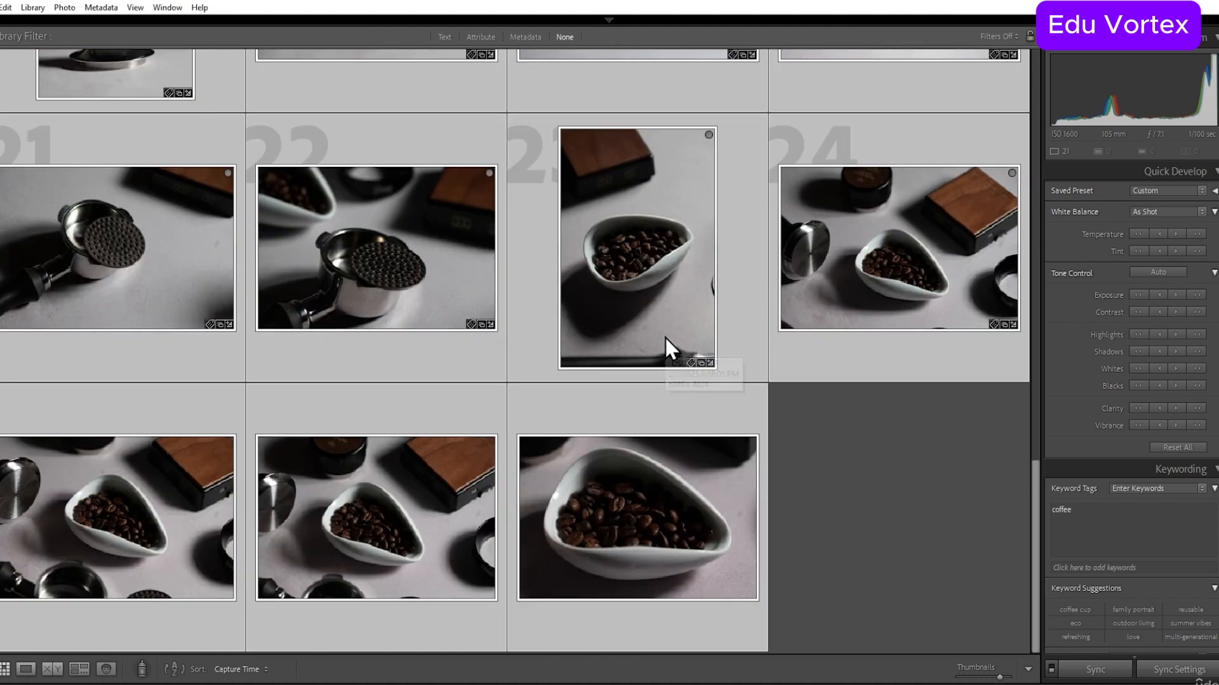
click(897, 517)
scroll(845, 428, up, 6)
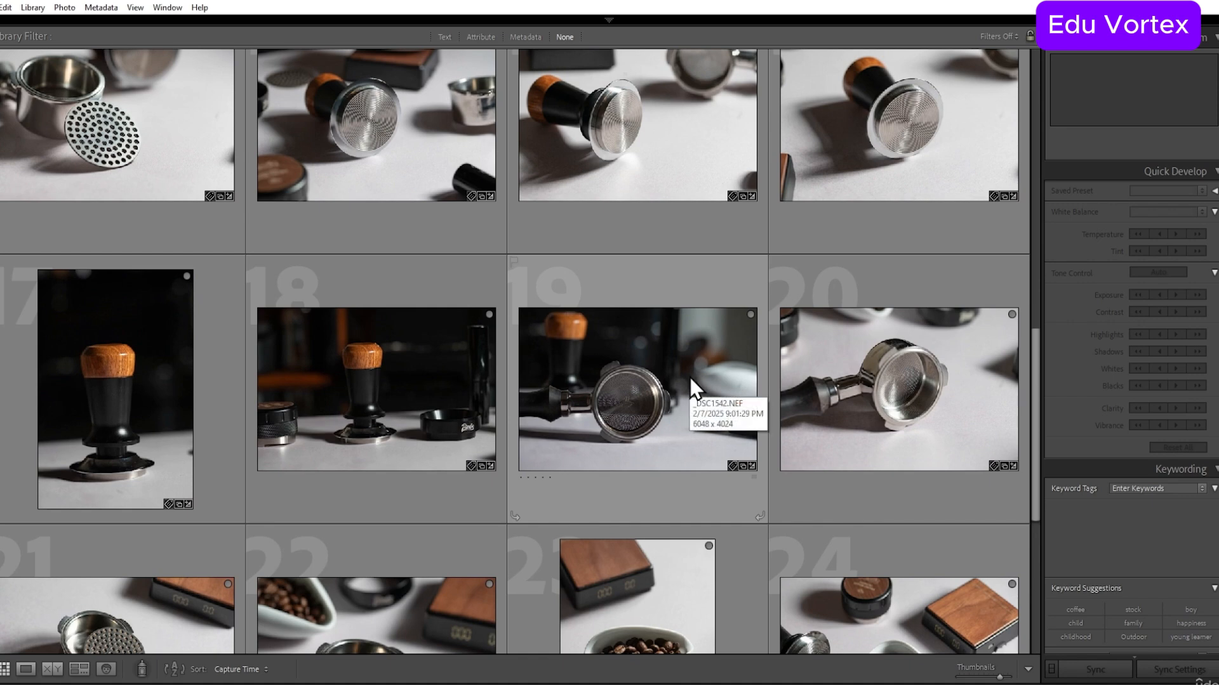
scroll(691, 379, up, 4)
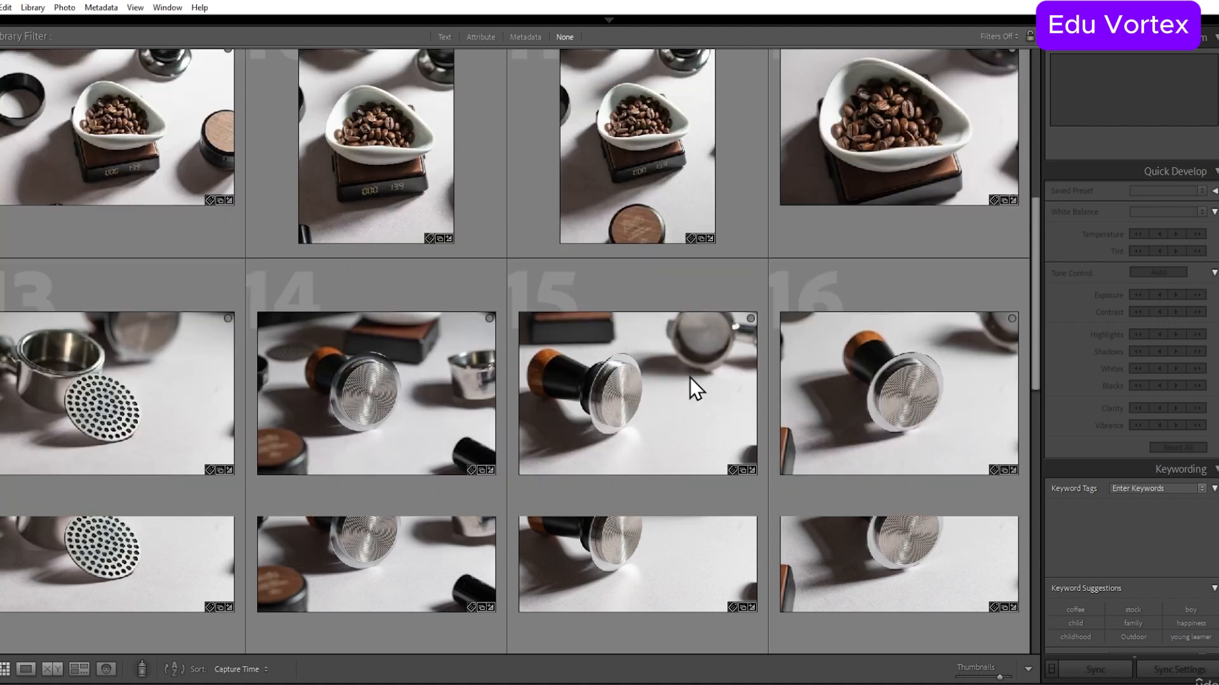
scroll(691, 379, down, 8)
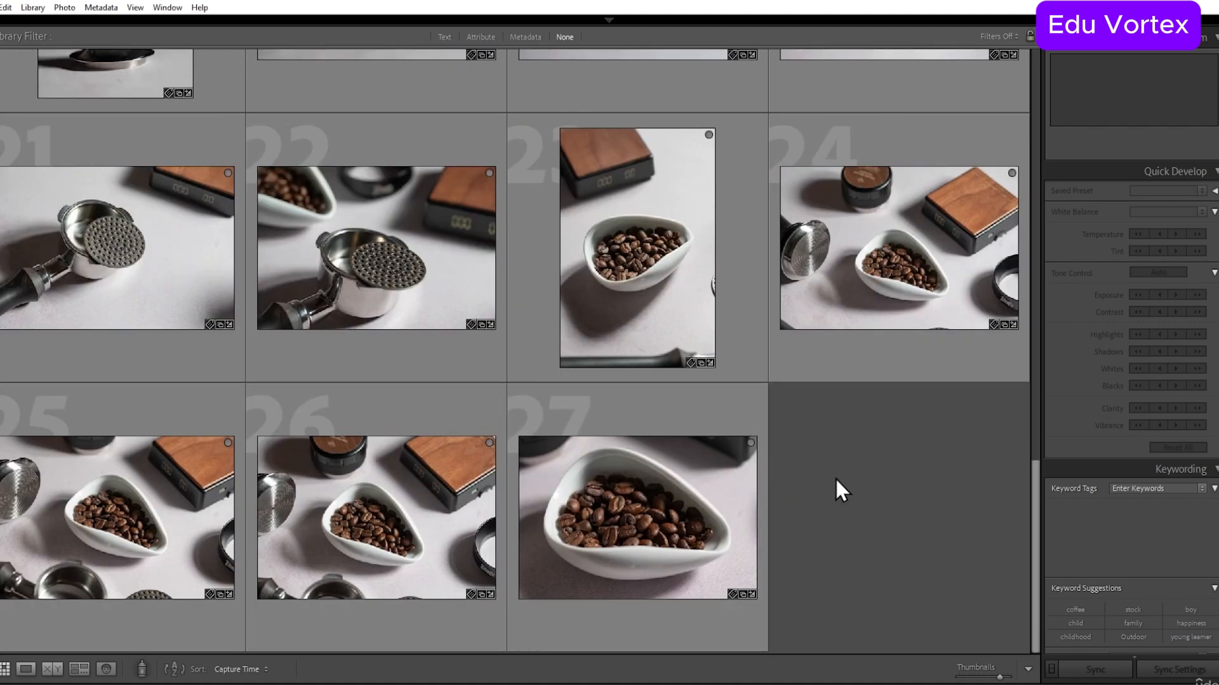
scroll(835, 477, up, 4)
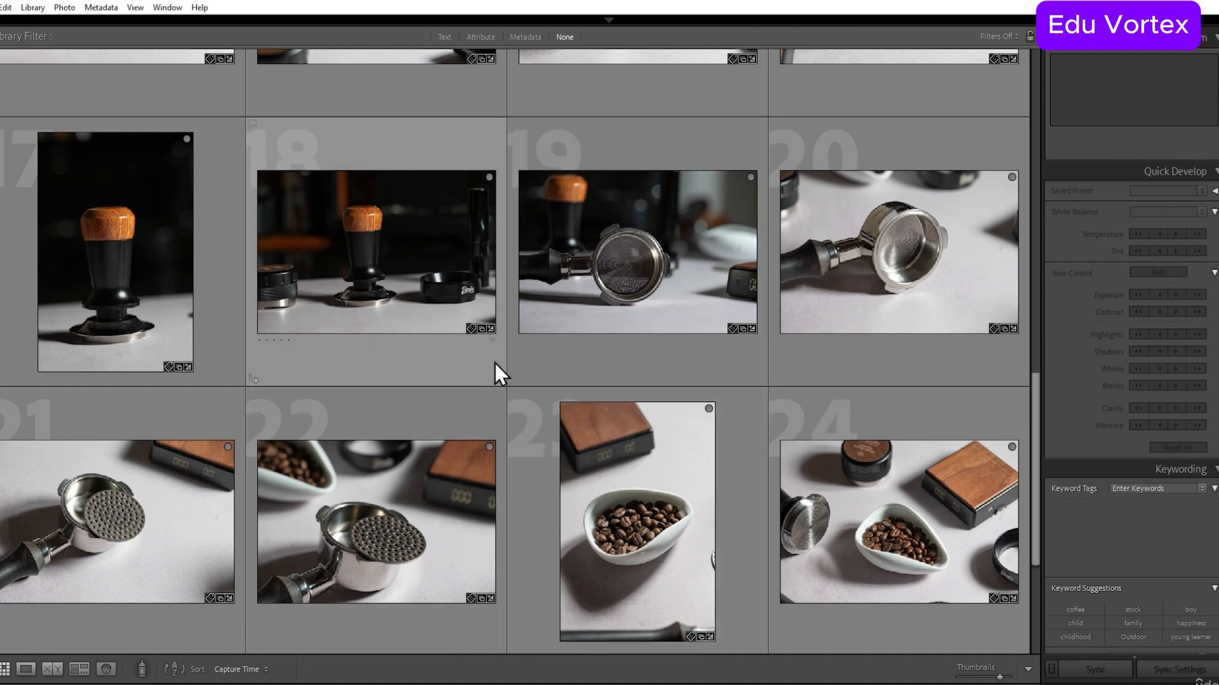
Step: Flag photos 18, 17 and 15, three of the tamper shots, as rejected
click(367, 251)
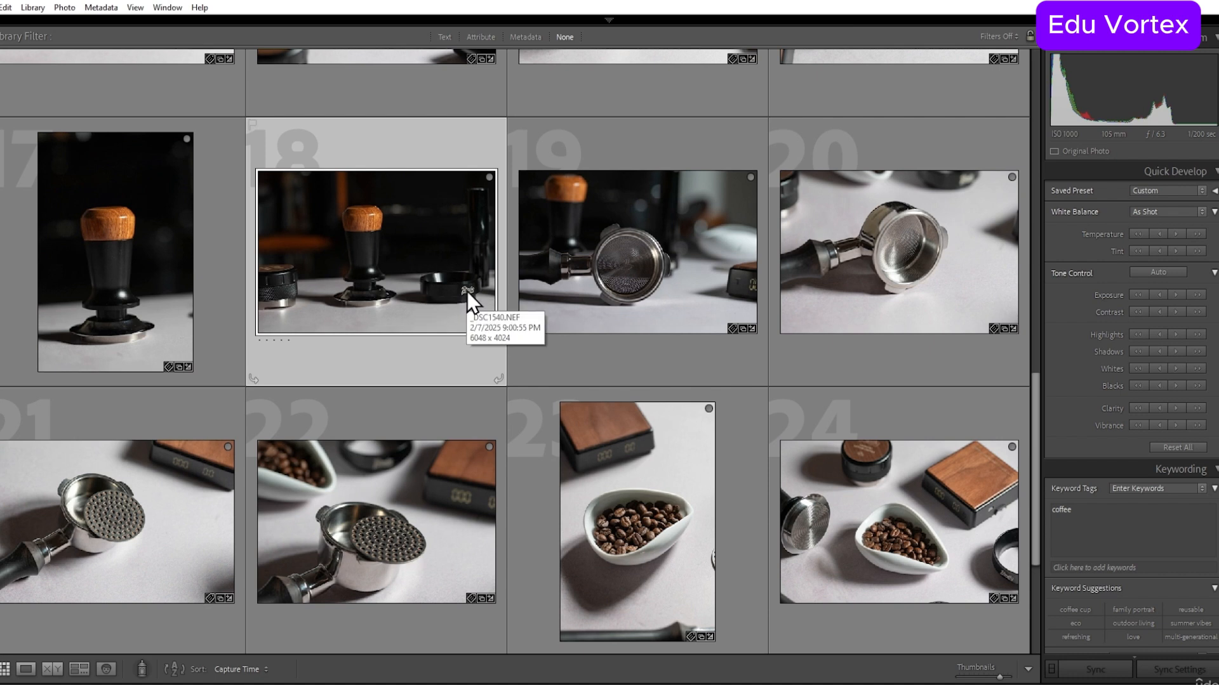
key(x)
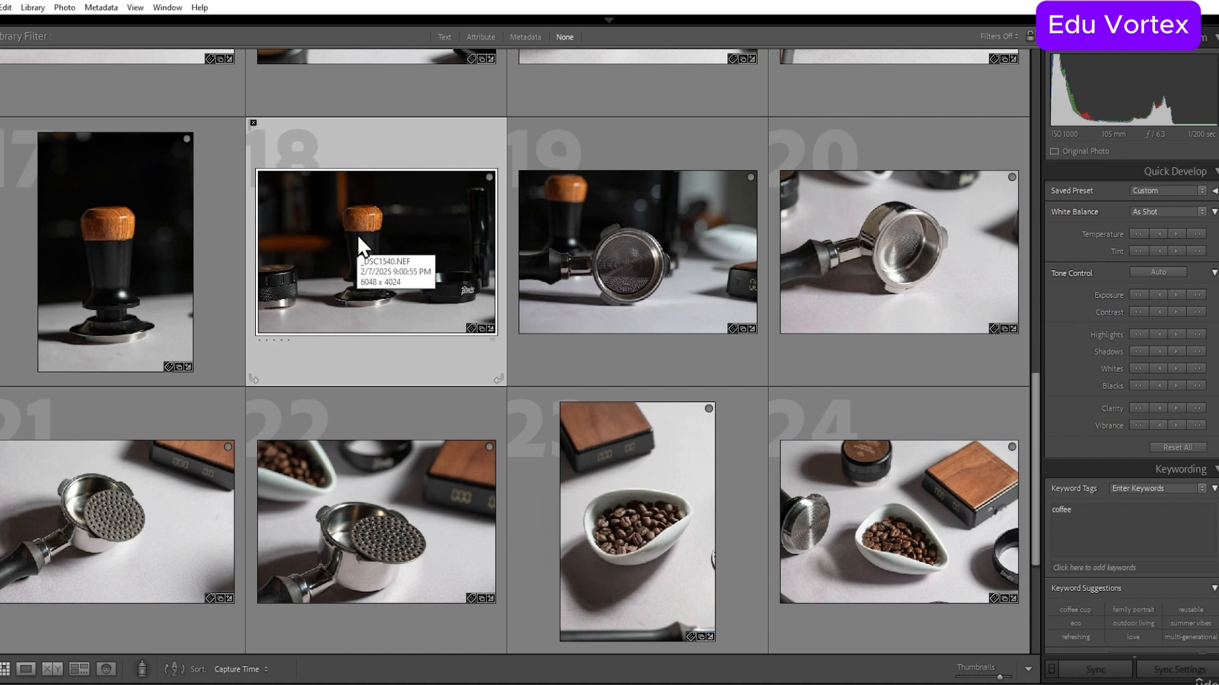
click(124, 234)
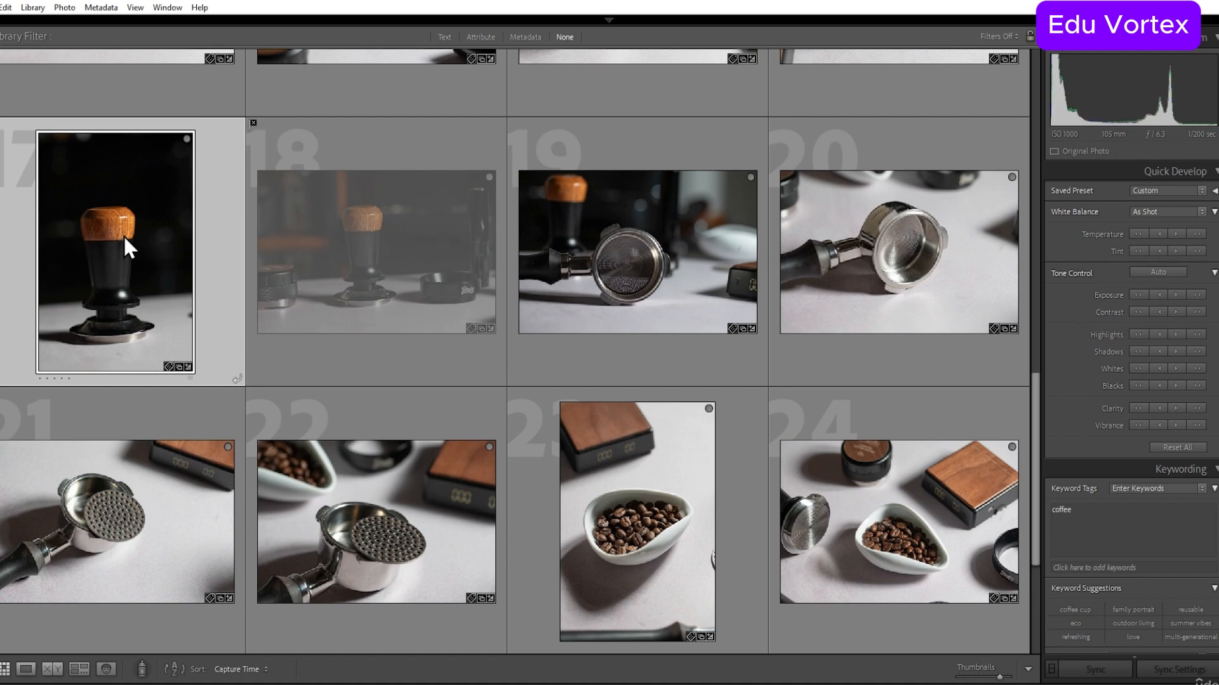
key(x)
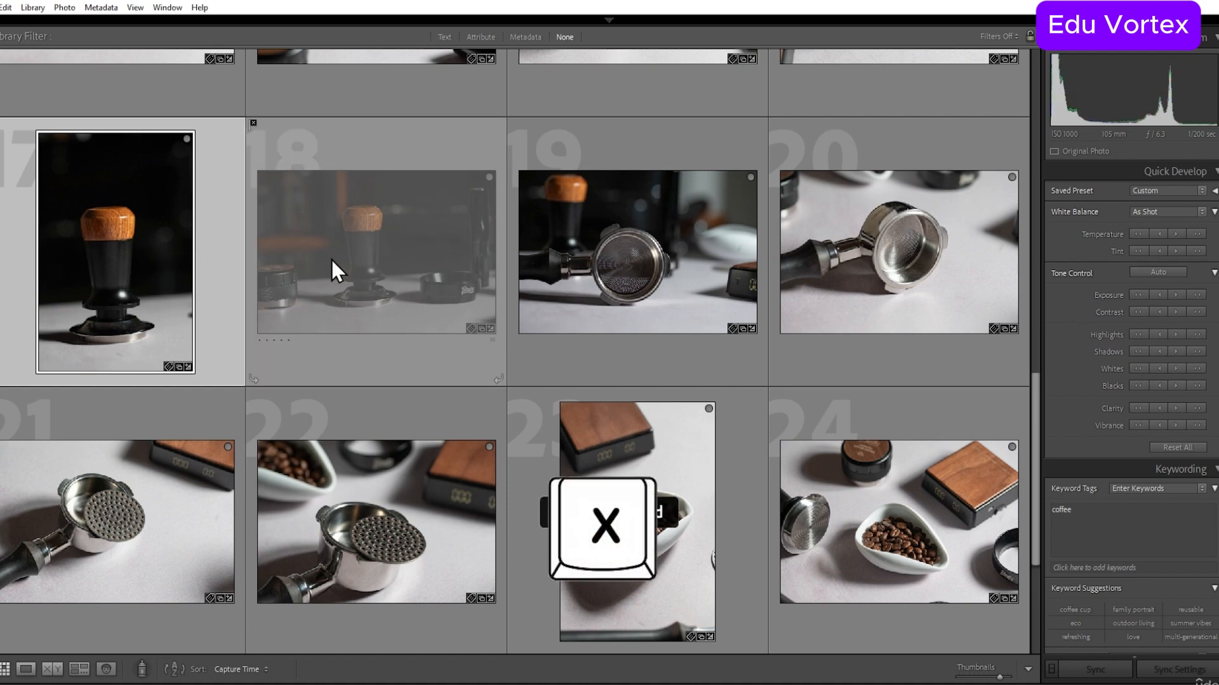
scroll(380, 285, up, 4)
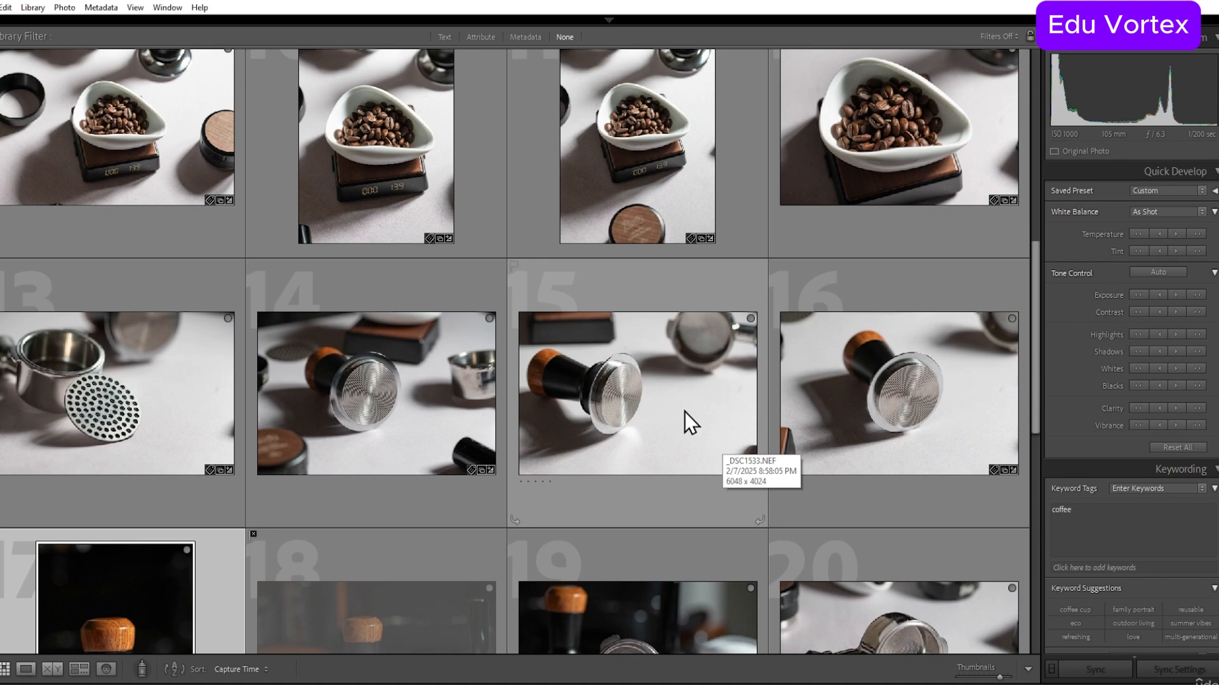
click(664, 402)
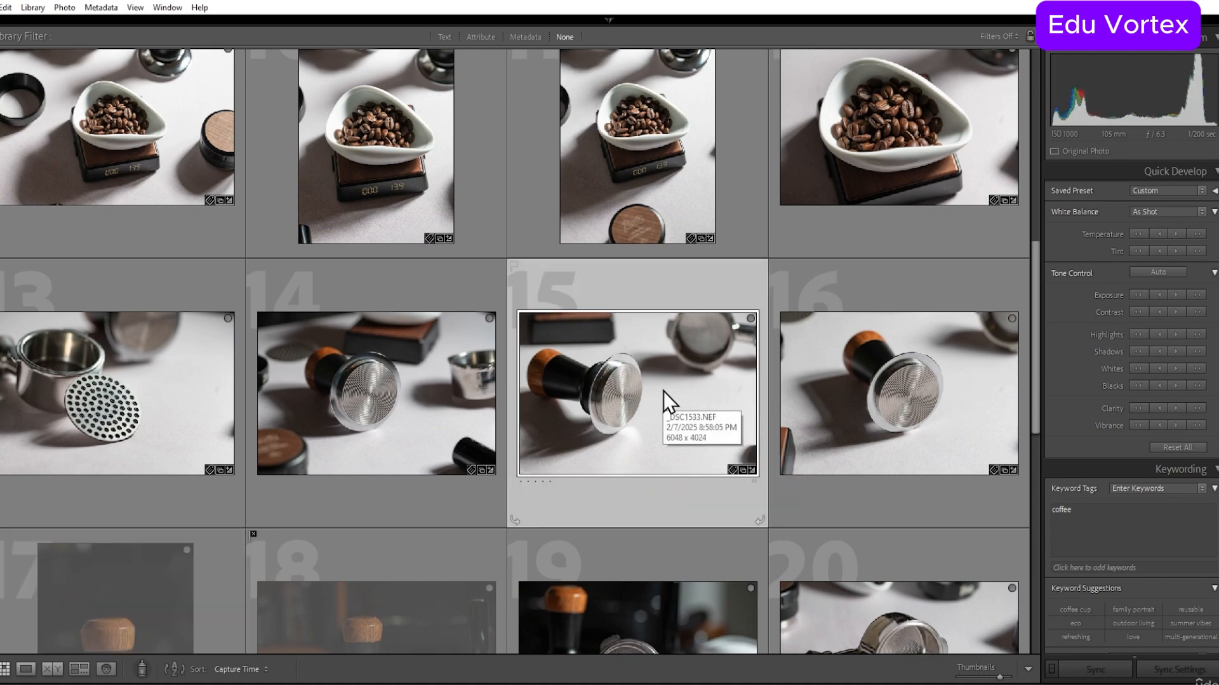
key(x)
Step: Look over the flagged photos in the grid and filter the library by flag attribute to hide the rejected ones
scroll(664, 391, up, 2)
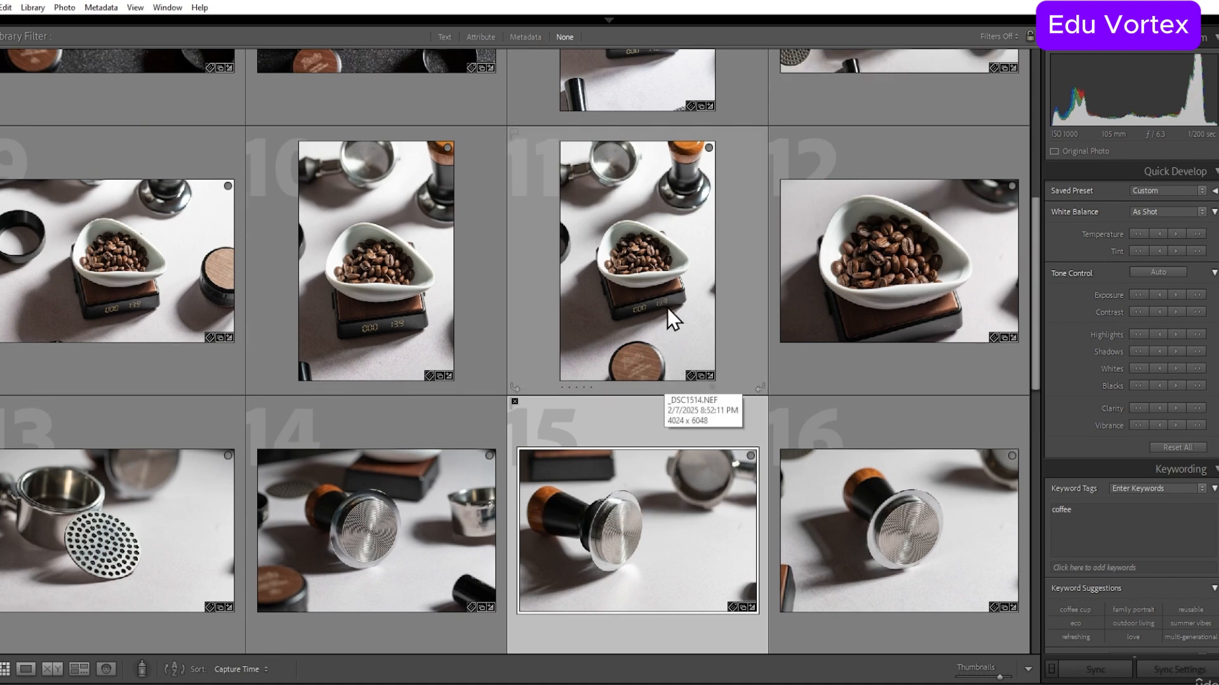
scroll(668, 307, up, 2)
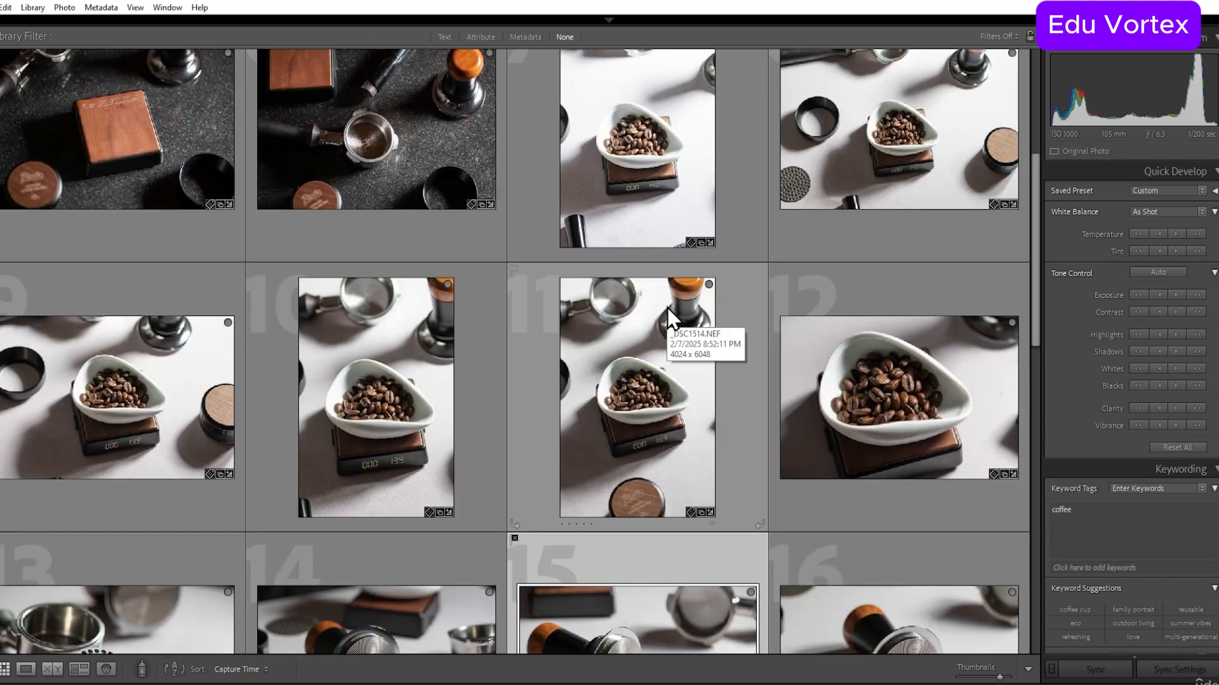
scroll(668, 307, up, 3)
scroll(668, 307, up, 3)
scroll(668, 307, down, 13)
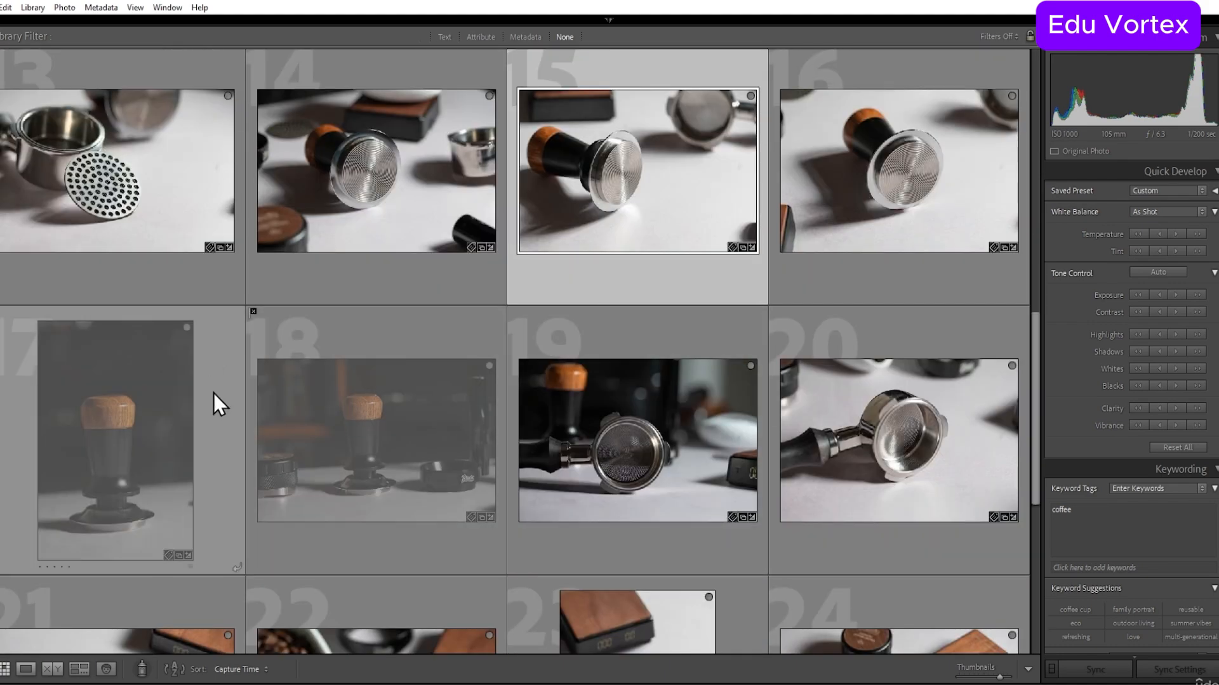
scroll(291, 402, down, 2)
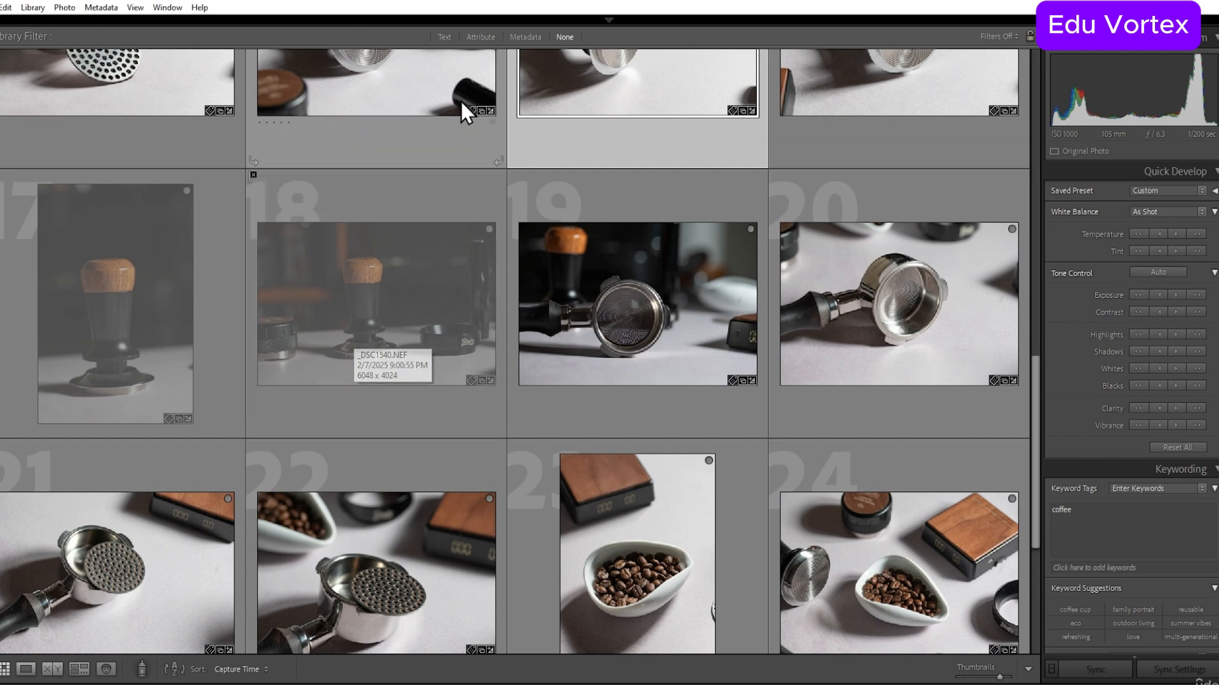
click(444, 32)
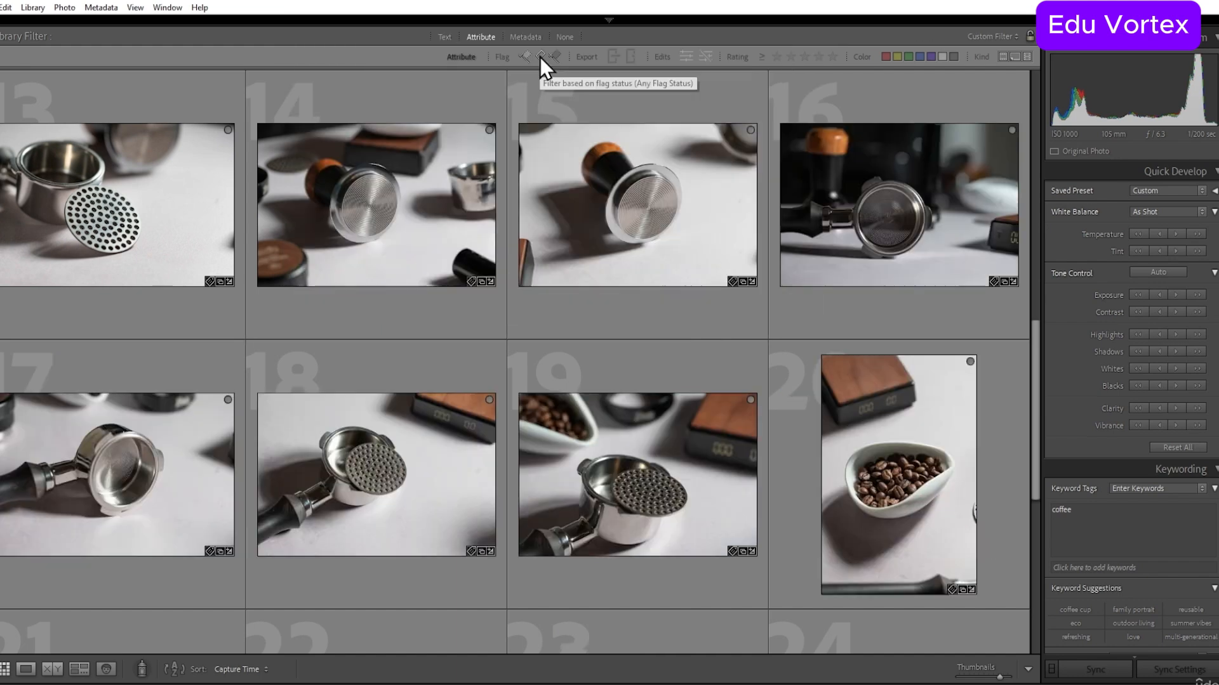
click(541, 56)
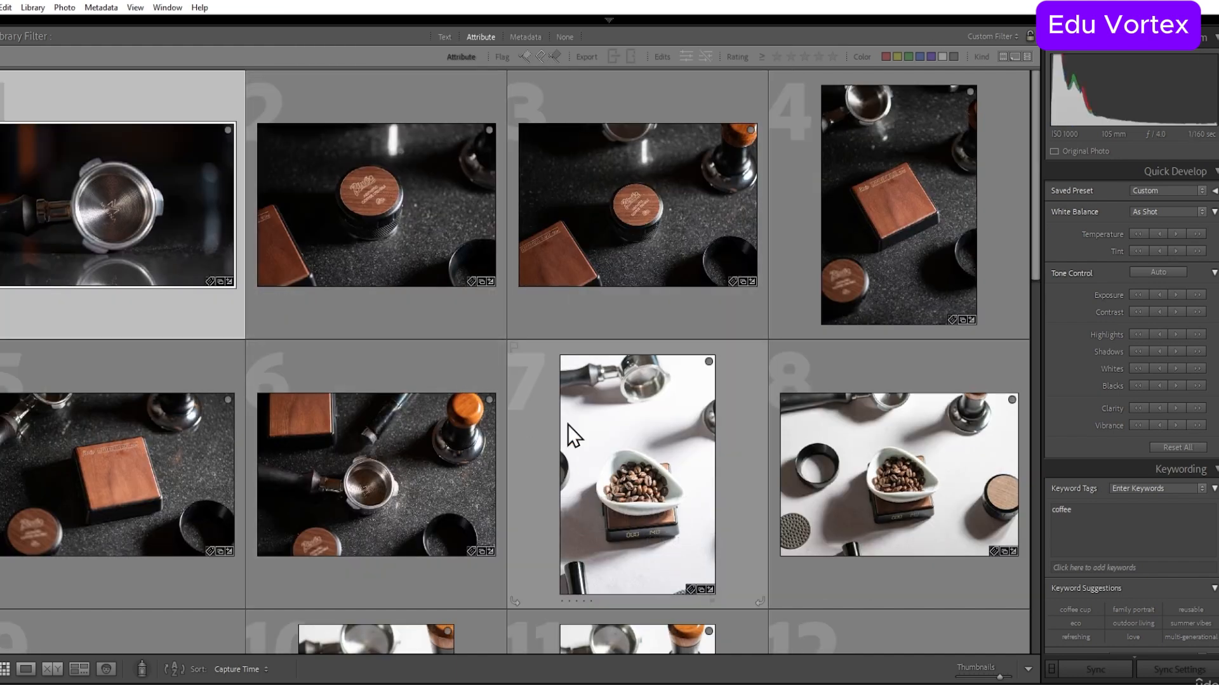
Step: Review the filtered grid and flag photo 22, the near-duplicate bean bowl shot in the last row, as rejected
scroll(693, 487, down, 3)
scroll(688, 475, down, 3)
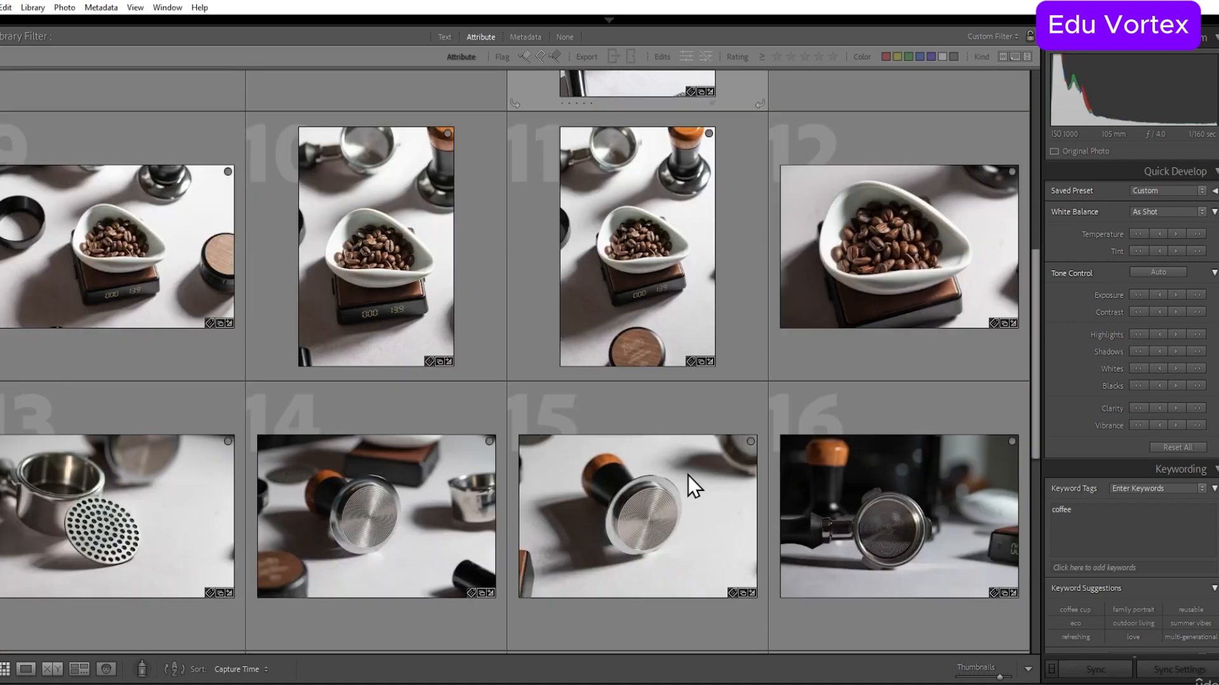
scroll(890, 499, down, 2)
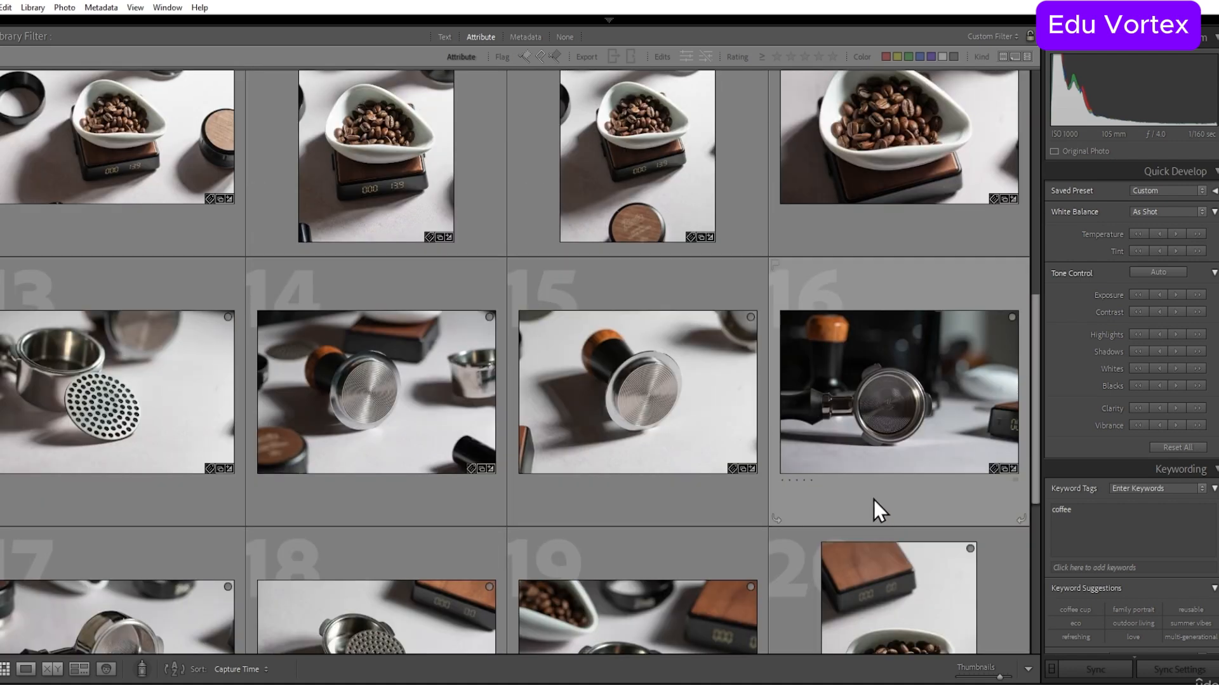
scroll(660, 394, down, 4)
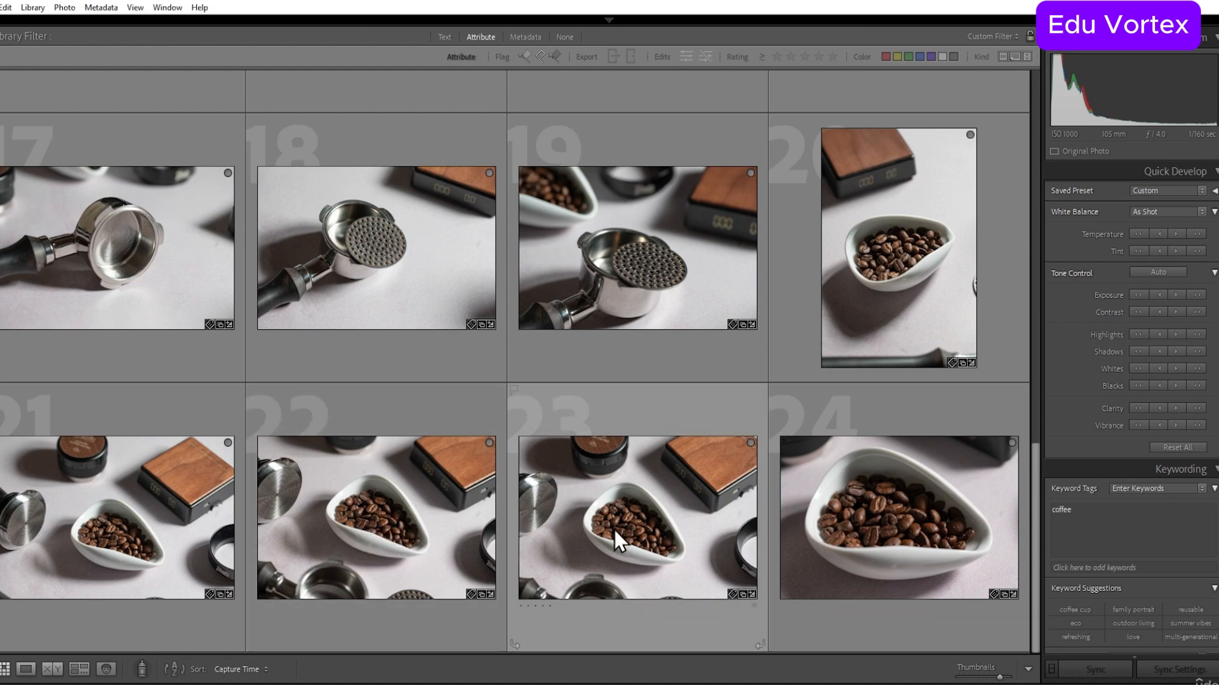
click(325, 455)
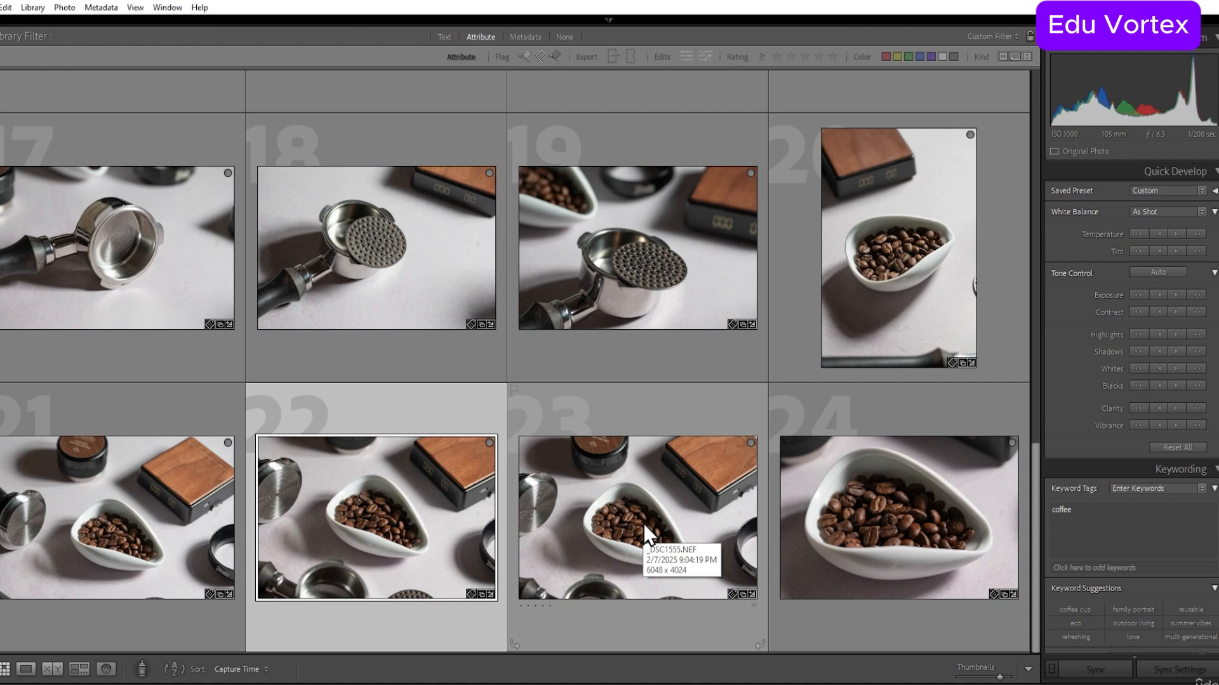
key(x)
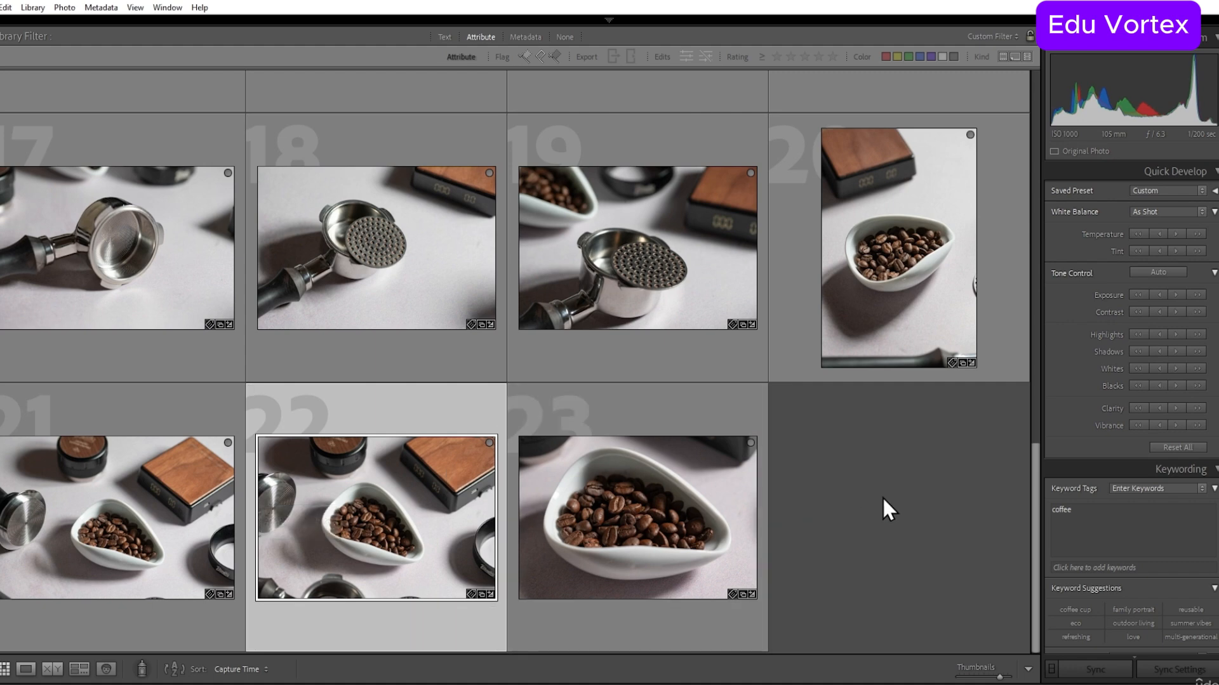
Step: Flag photo 7, the vertical bean bowl shot, and photo 2, the closer shot of the round wooden-topped tool, as rejected
scroll(882, 497, up, 2)
scroll(883, 498, up, 4)
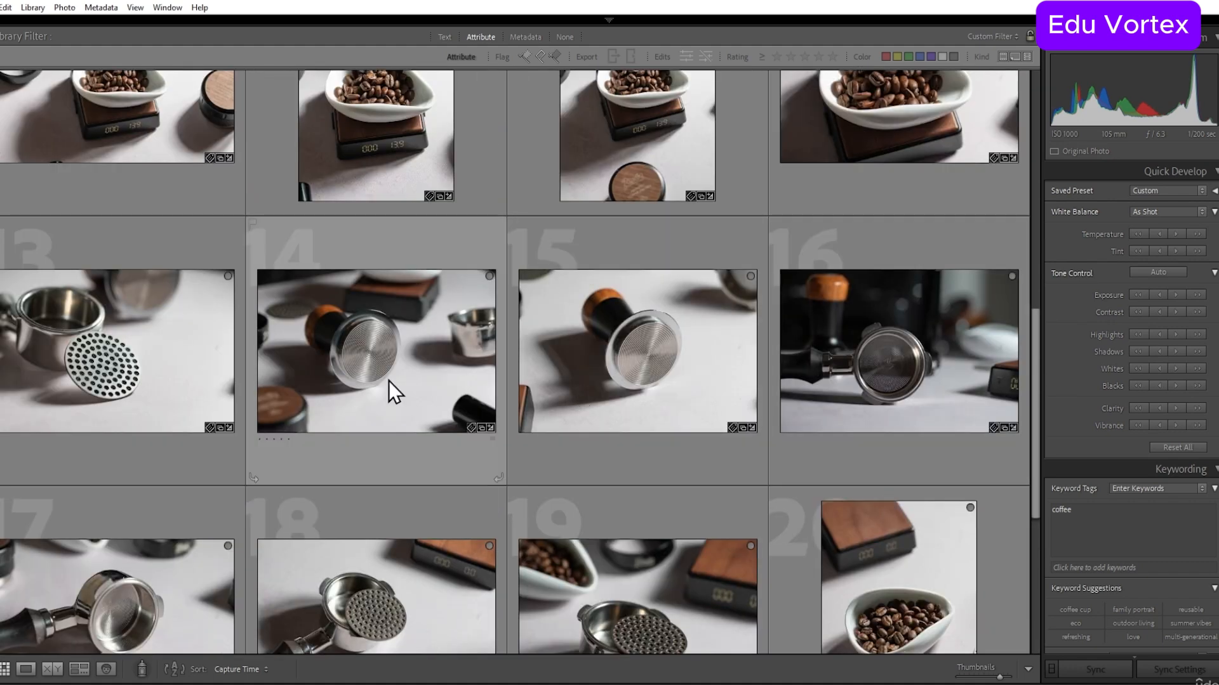
scroll(347, 388, up, 2)
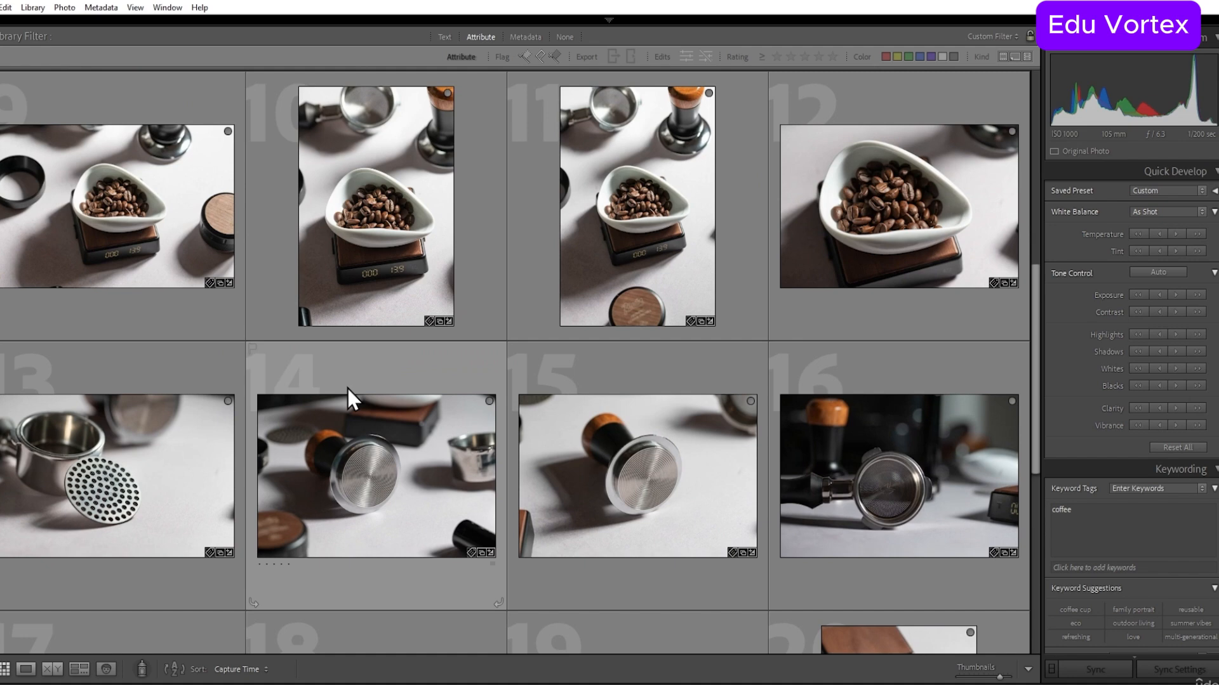
scroll(348, 387, up, 2)
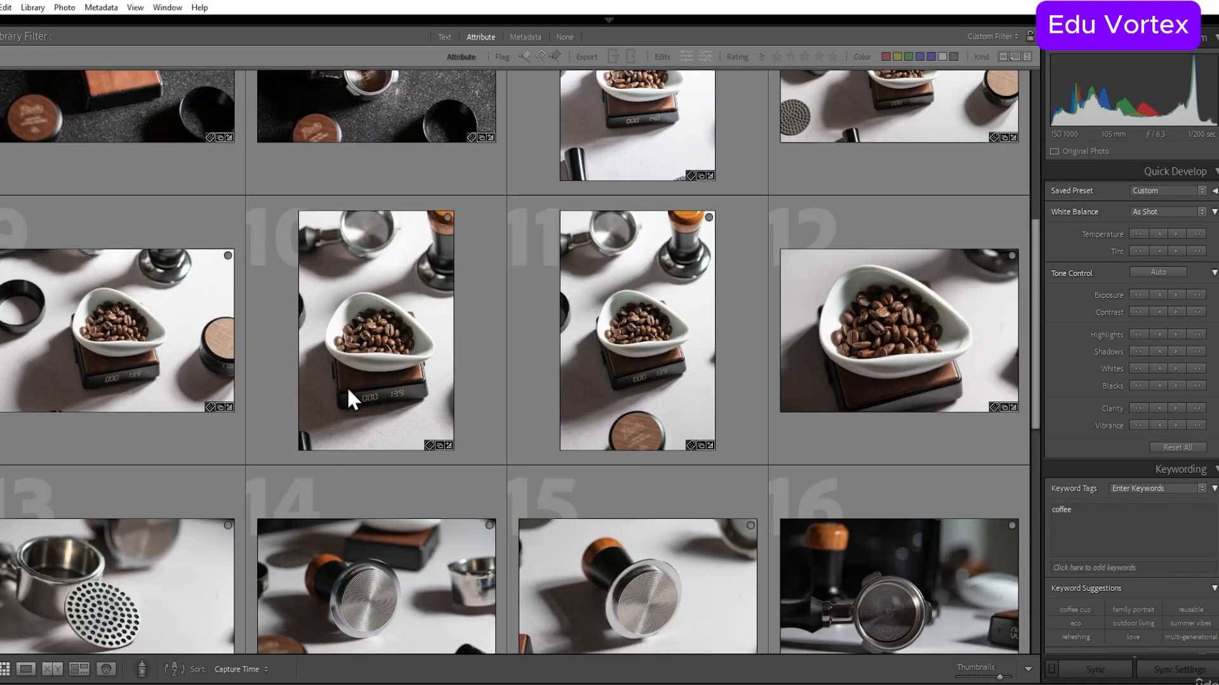
scroll(347, 389, up, 2)
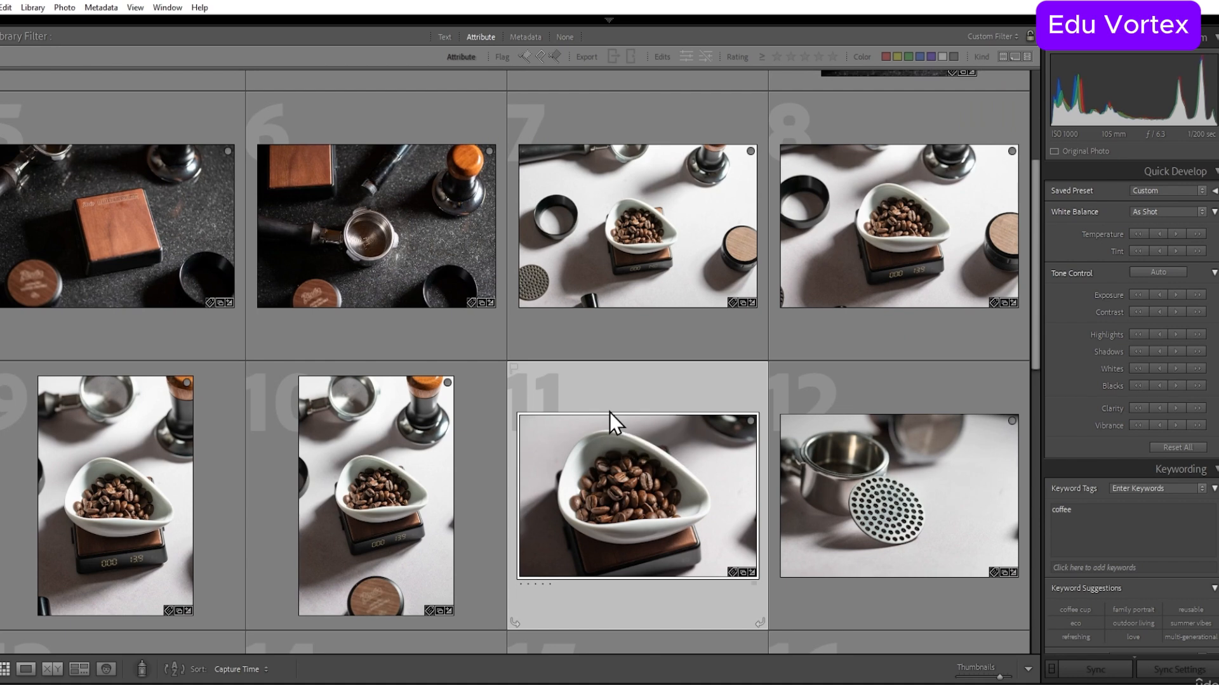
scroll(609, 412, up, 4)
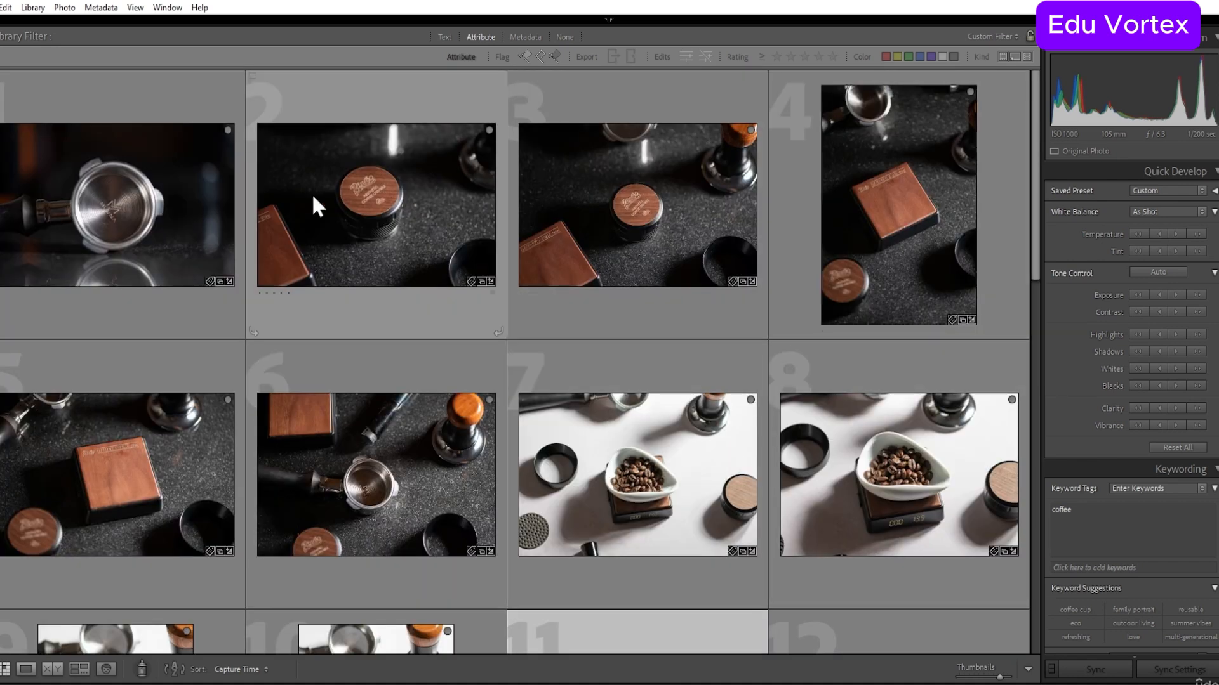
click(390, 212)
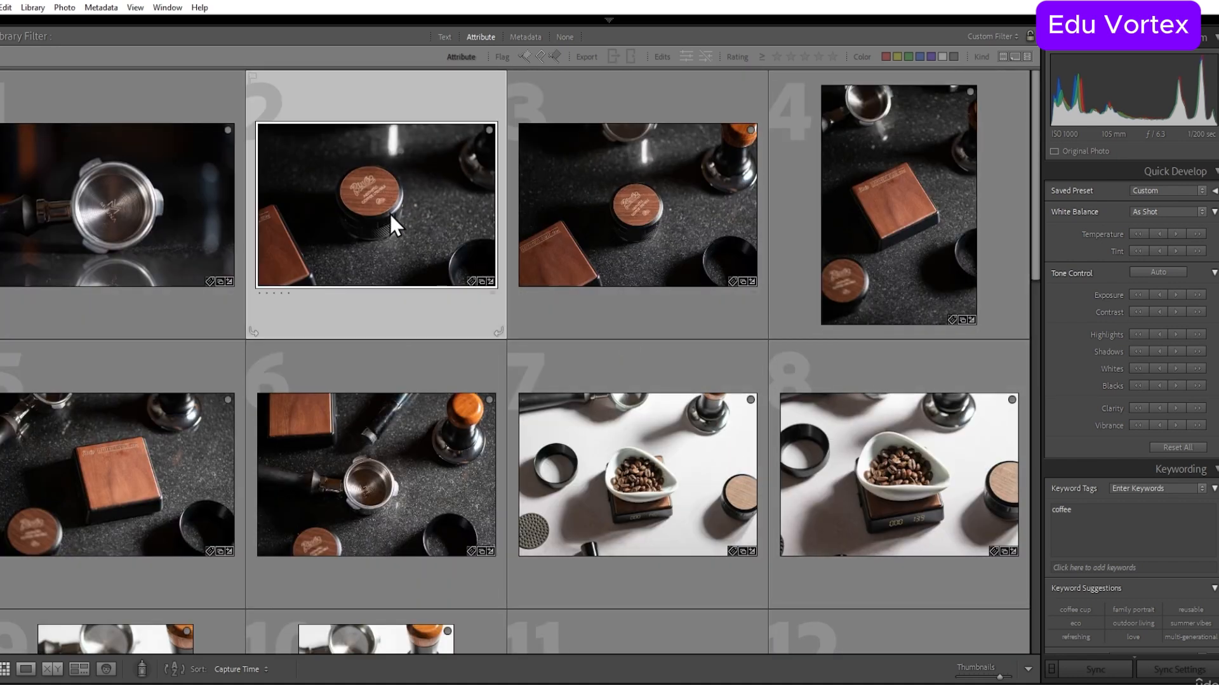
key(Delete)
Step: Check the remaining photos in the grid and change the flag filter to show only the rejected ones
scroll(655, 407, down, 5)
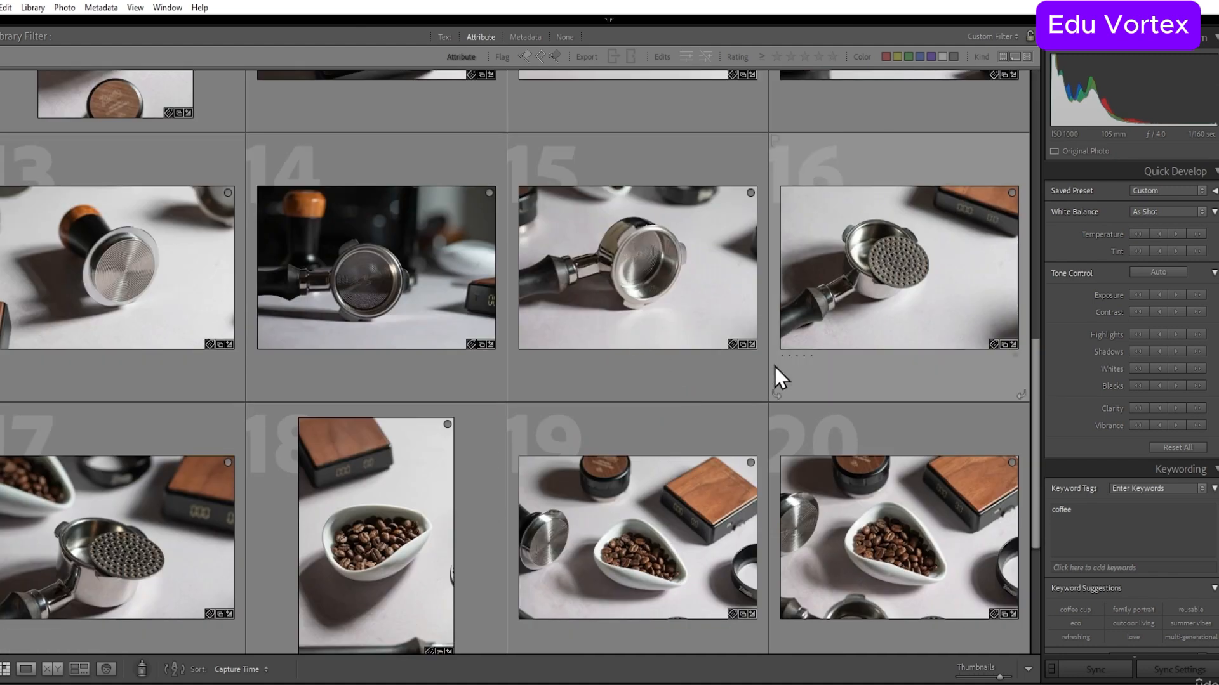
scroll(775, 402, down, 3)
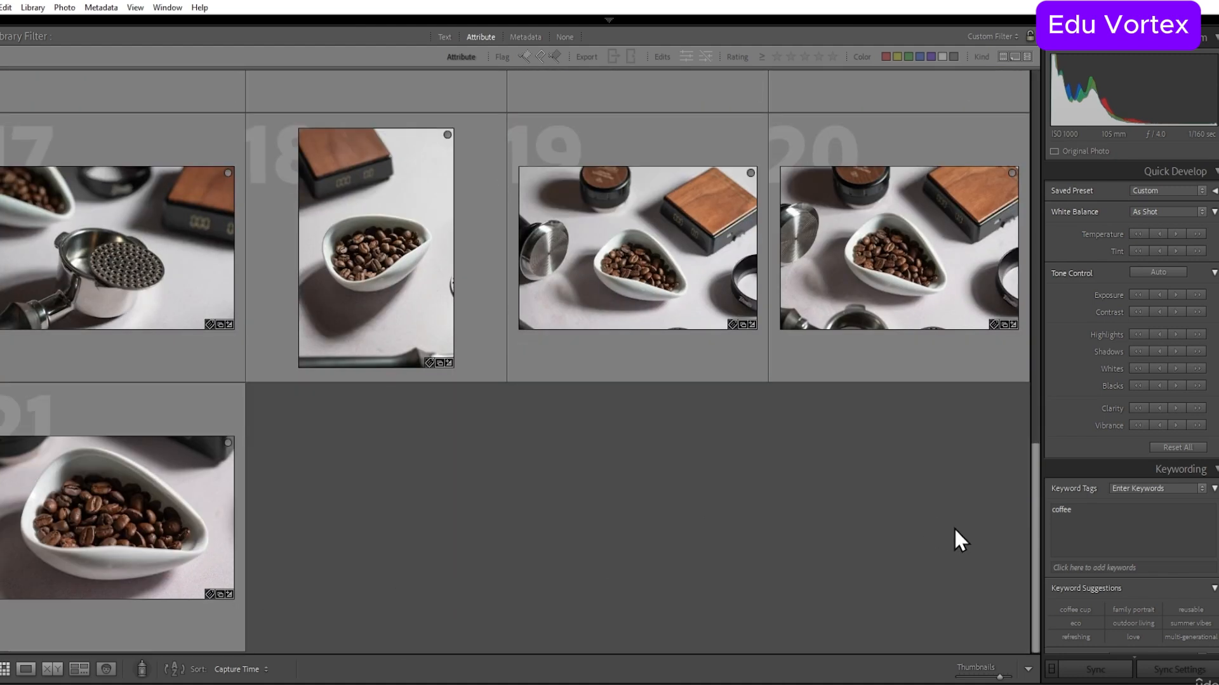
scroll(954, 529, up, 6)
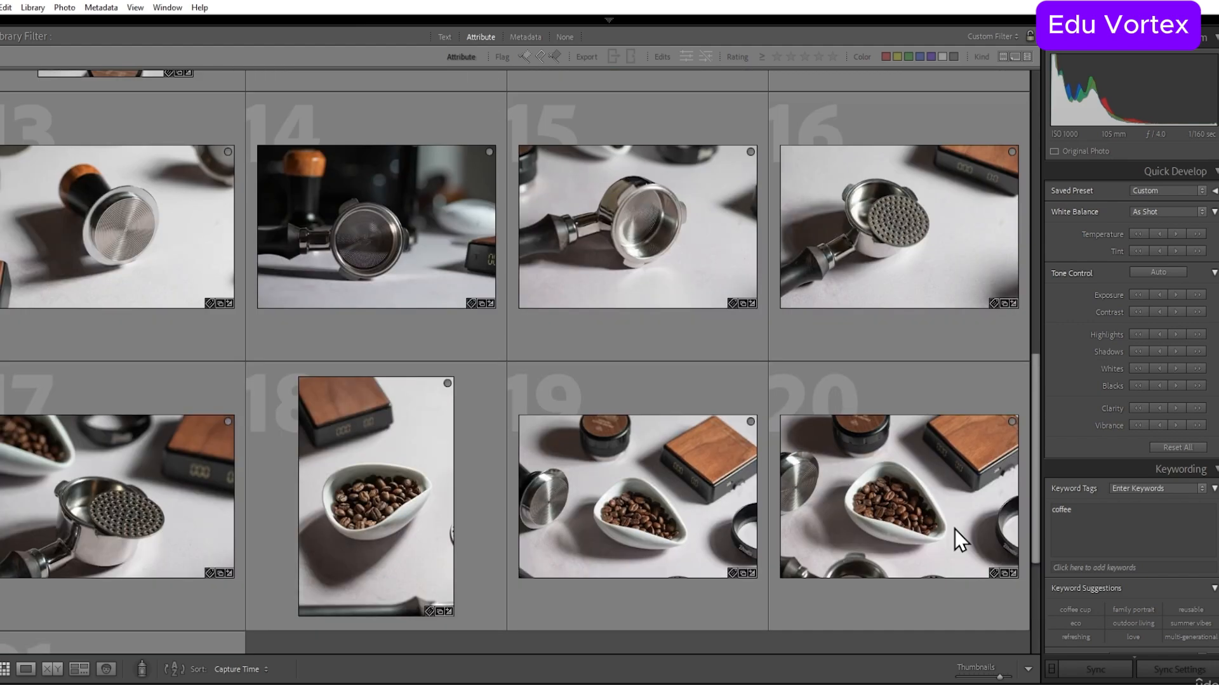
scroll(955, 529, up, 2)
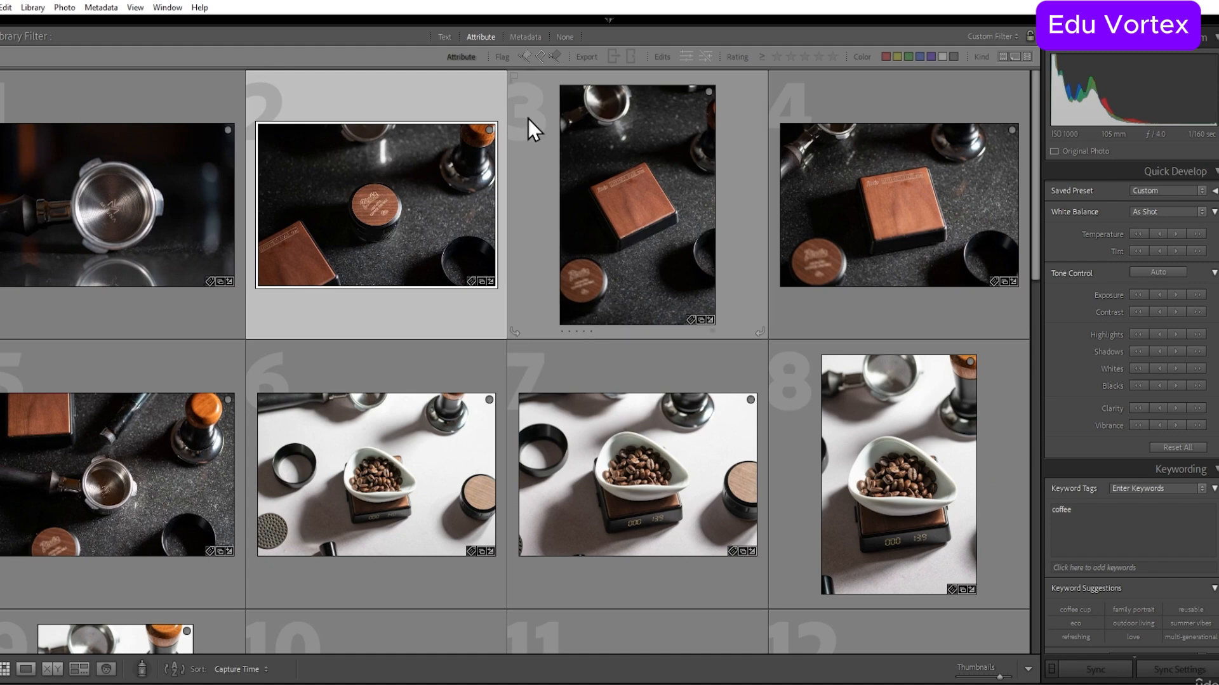
click(538, 56)
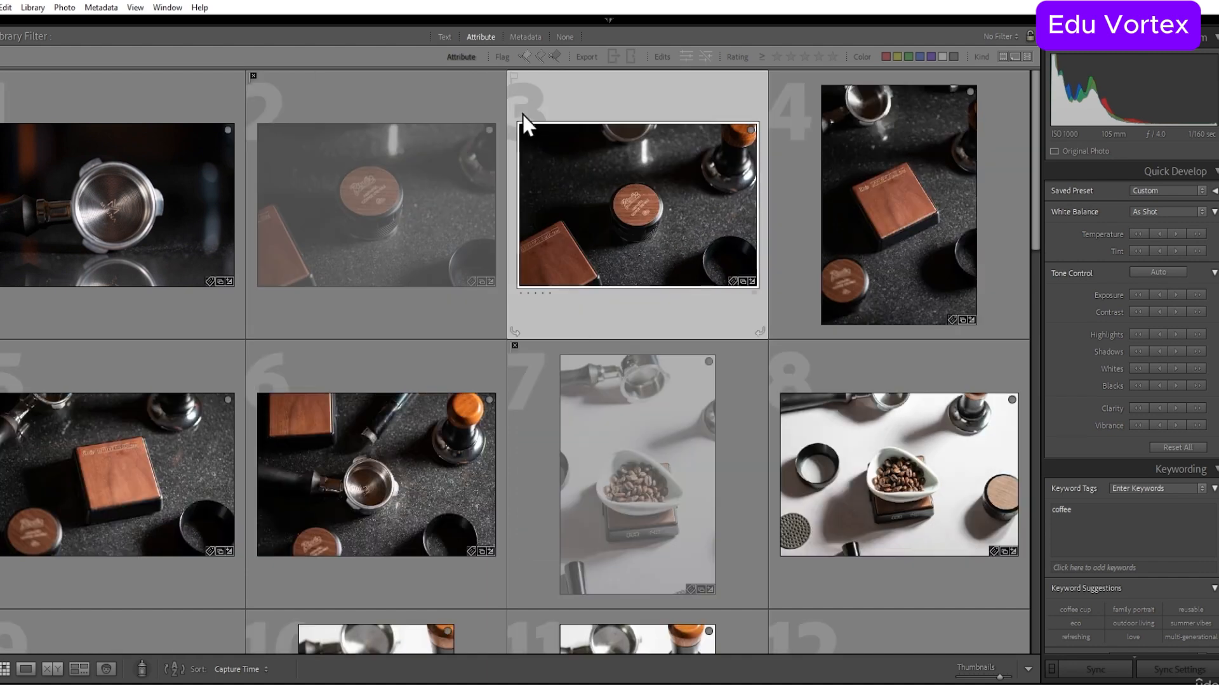
click(556, 57)
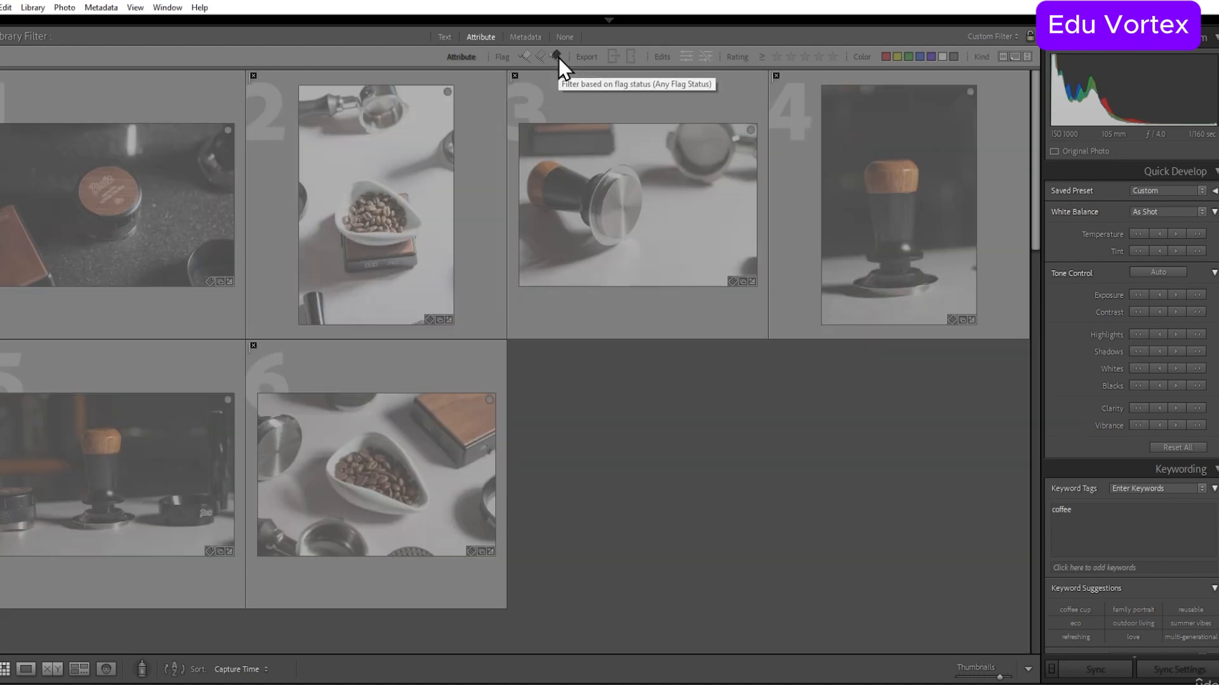
Step: Delete all six rejected photos from disk and set the flag filter back to unflagged photos
click(618, 218)
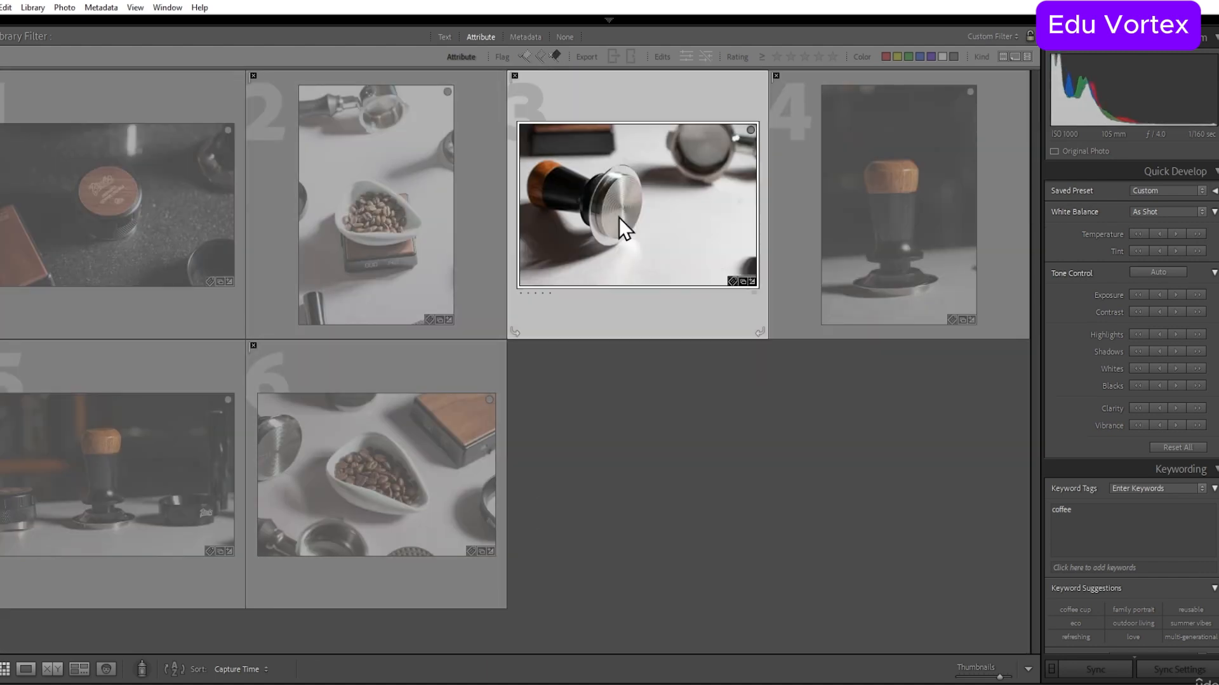
key(ctrl+a)
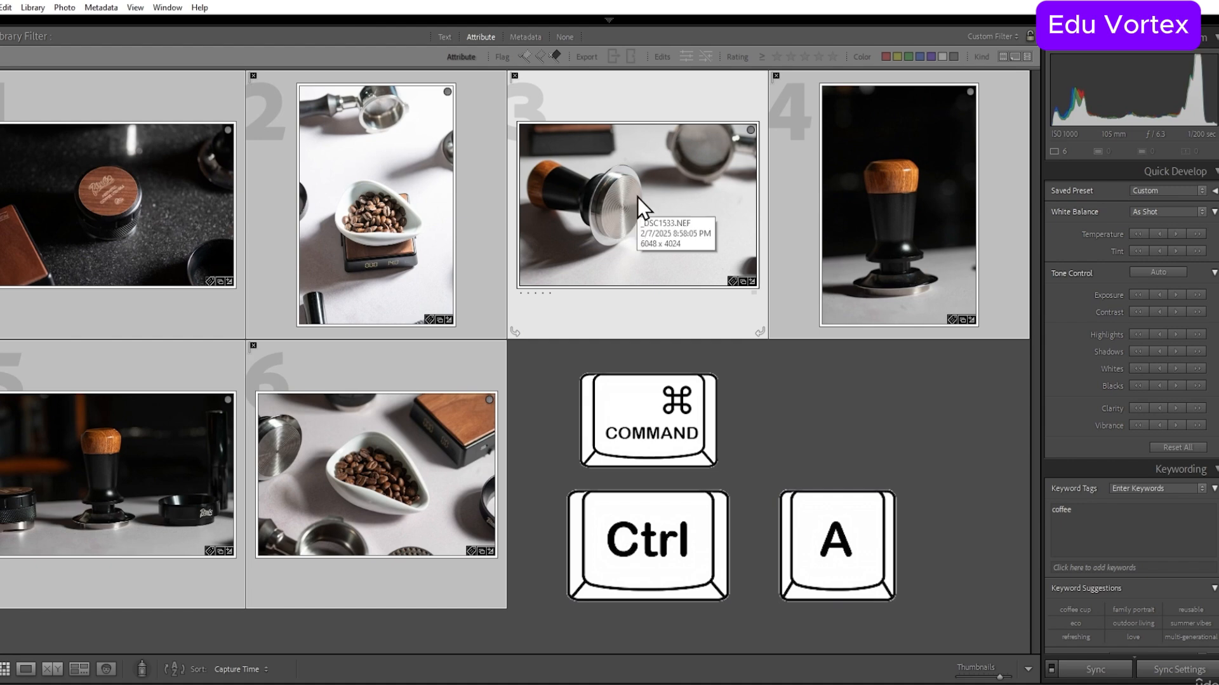
key(Delete)
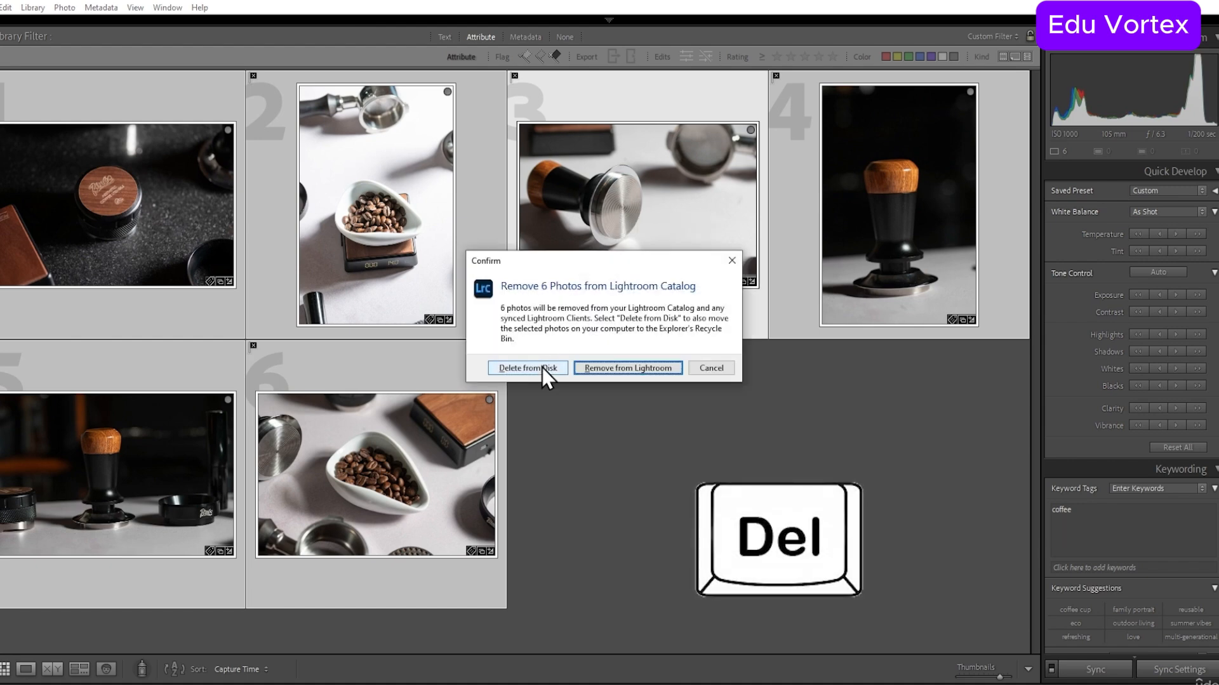
click(542, 367)
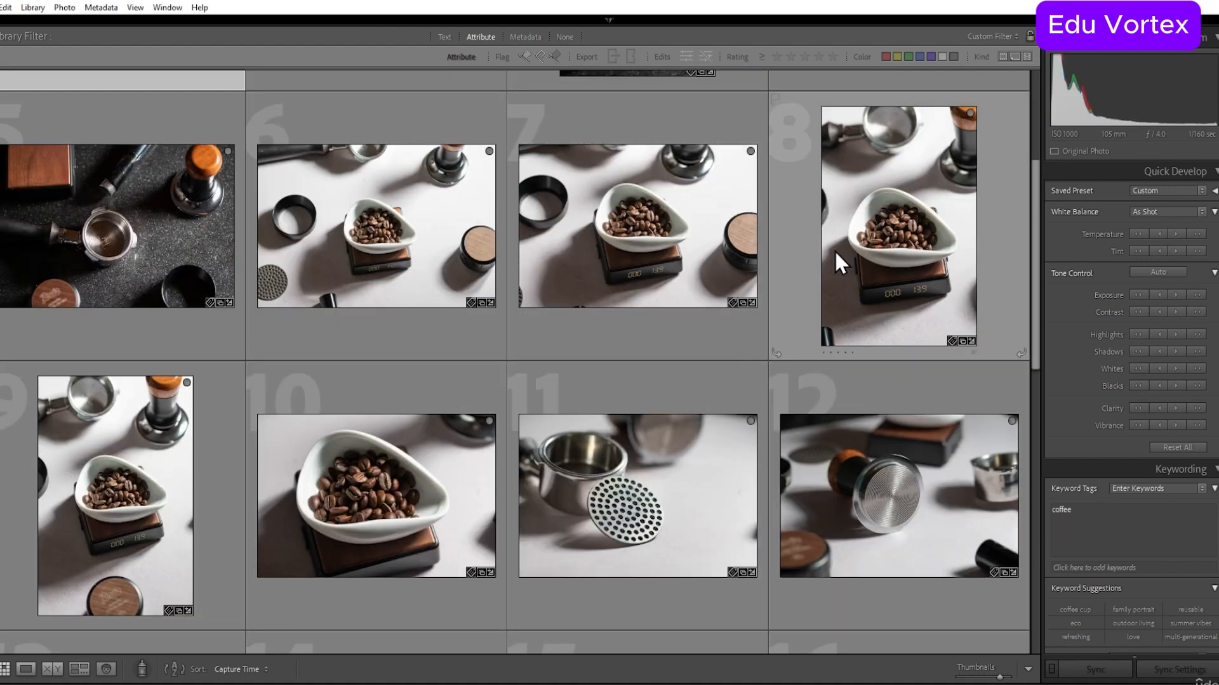
Step: Review the remaining photos and rate photo 19, the bean bowl shot near the end of the grid, five stars
scroll(939, 222, down, 3)
scroll(947, 216, down, 2)
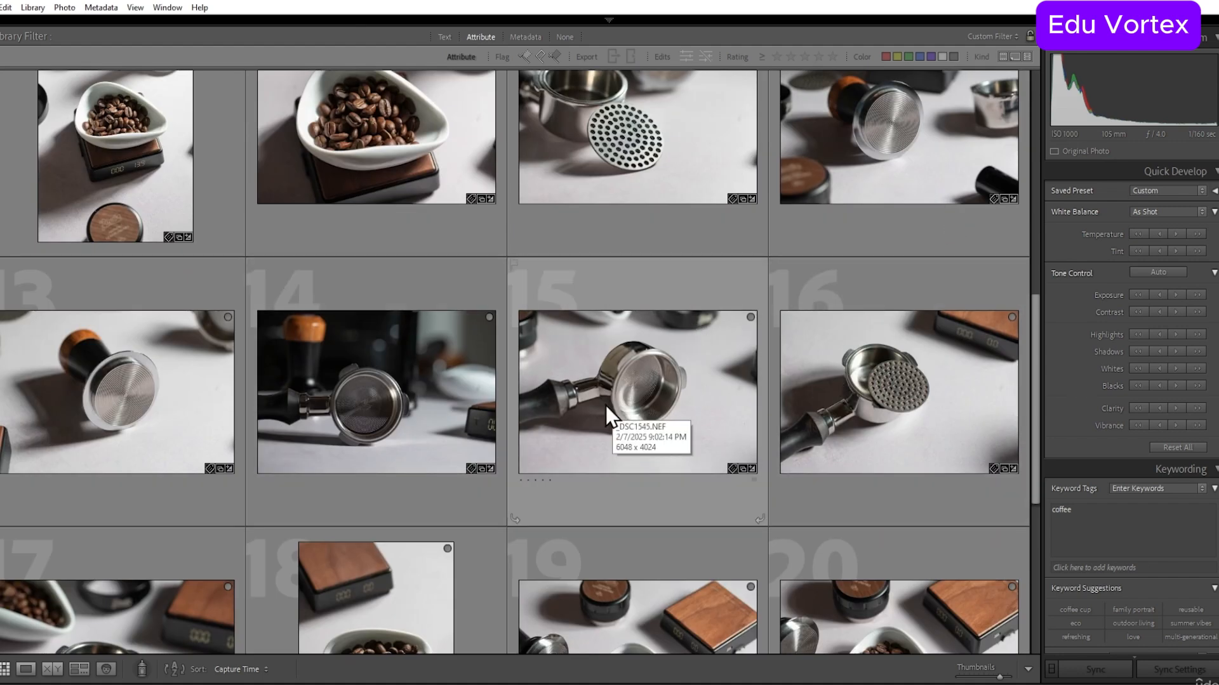
scroll(661, 409, down, 2)
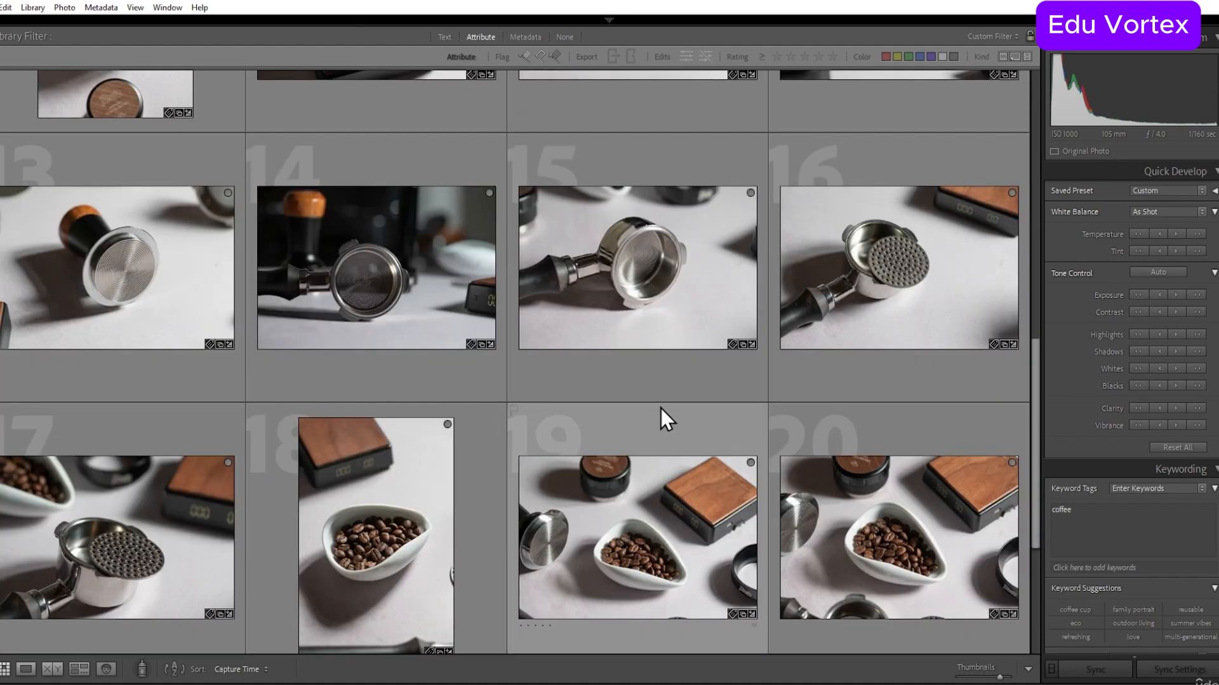
scroll(661, 409, up, 3)
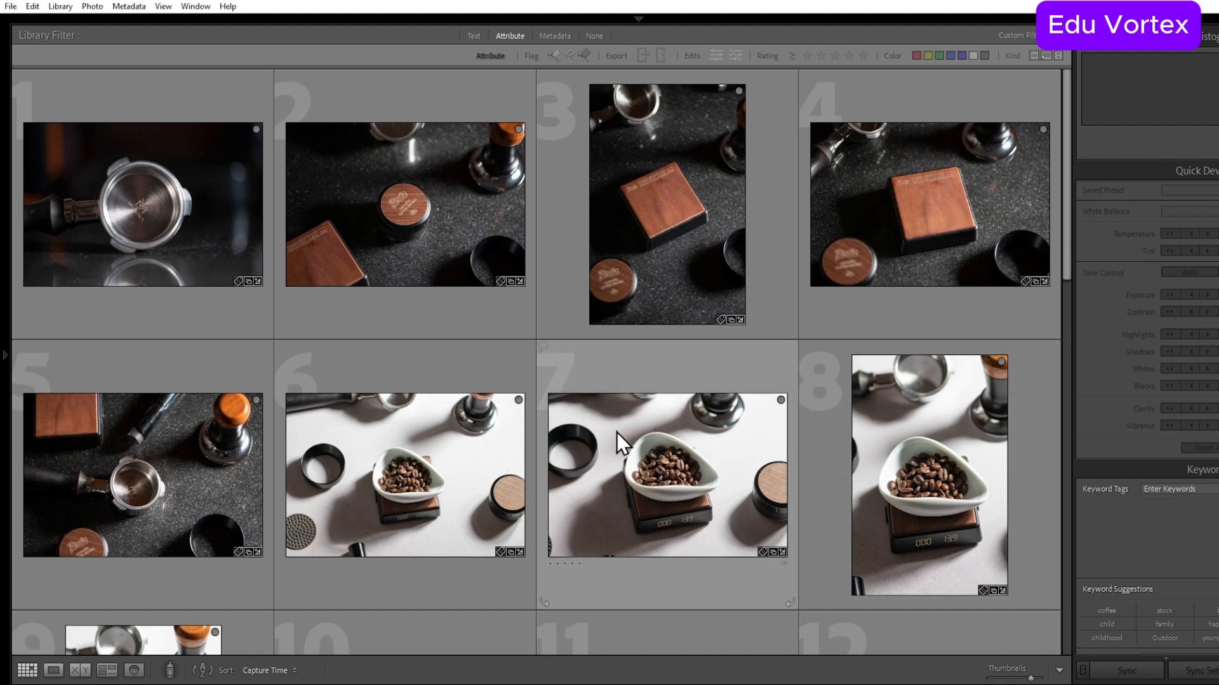
scroll(613, 433, down, 2)
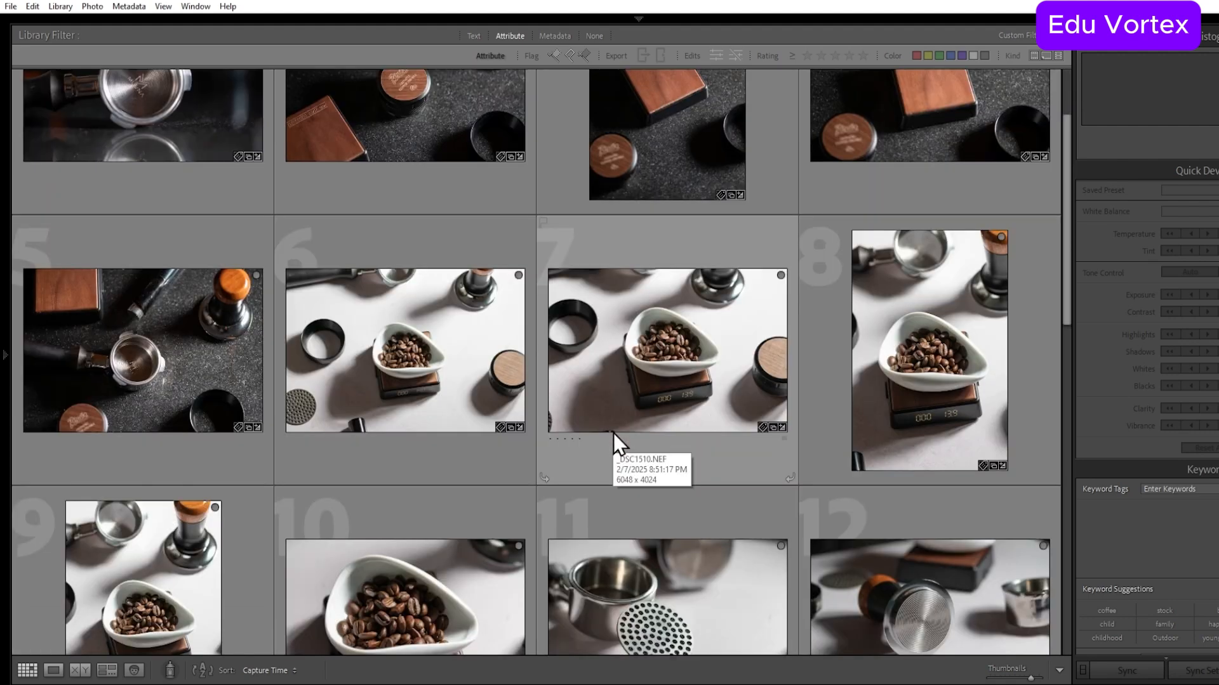
scroll(613, 433, down, 12)
click(698, 425)
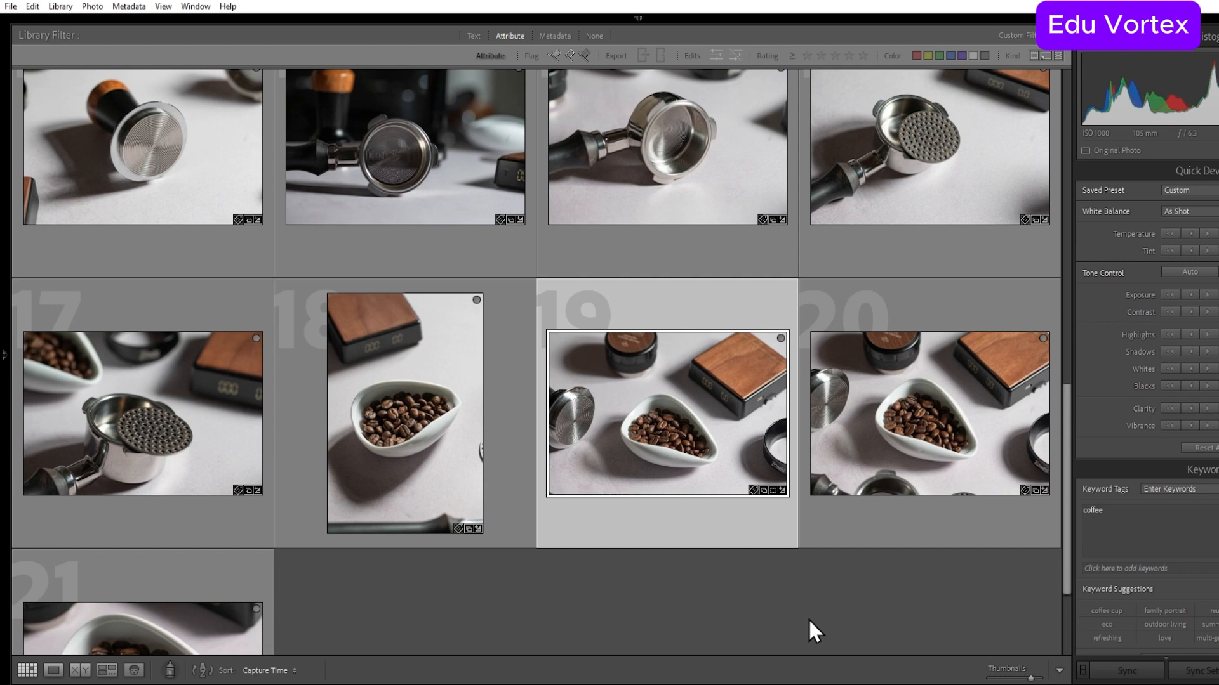
key(5)
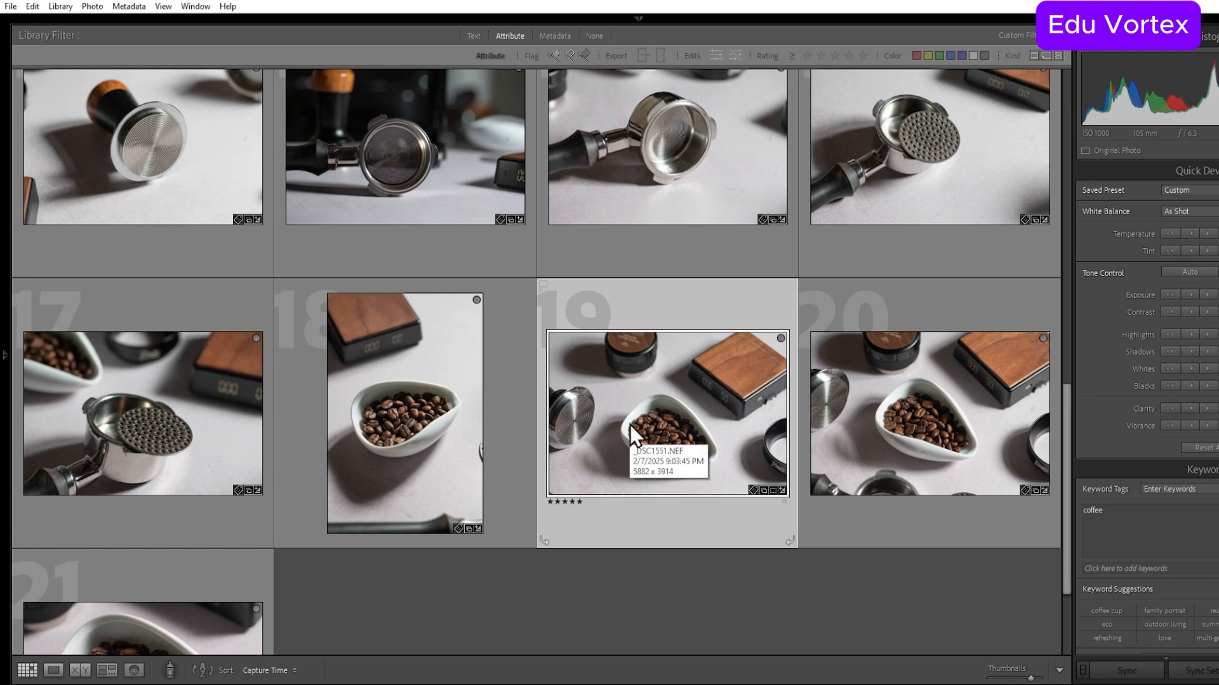
Step: Rate photo 17, the portafilter with the perforated screen, five stars and slightly adjust its Whites, Shadows and crop angle in Develop
click(181, 401)
key(d)
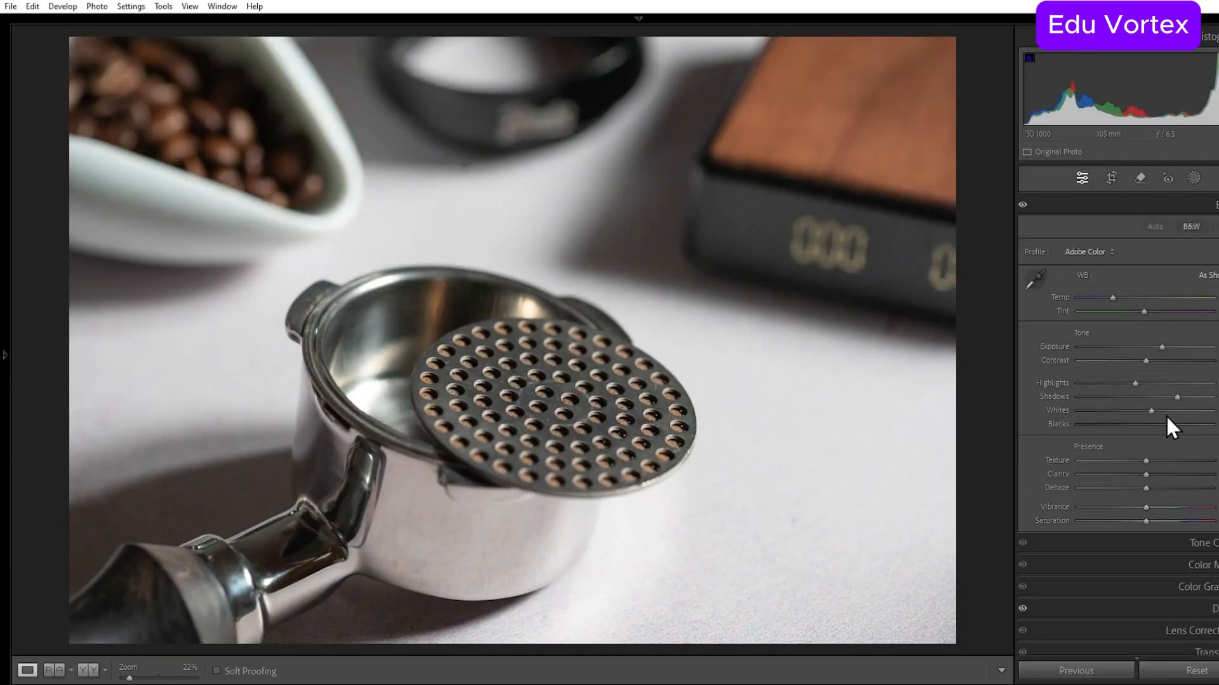
drag(1153, 409, 1155, 406)
key(r)
drag(988, 196, 990, 196)
double_click(796, 308)
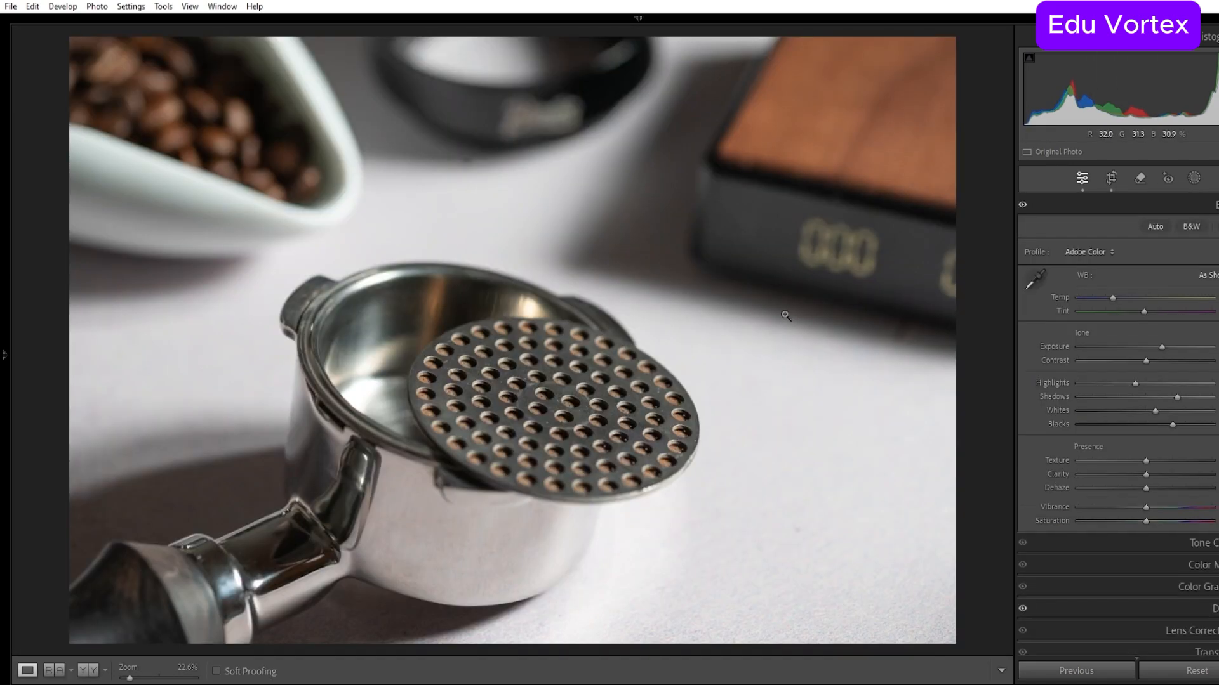
click(1186, 397)
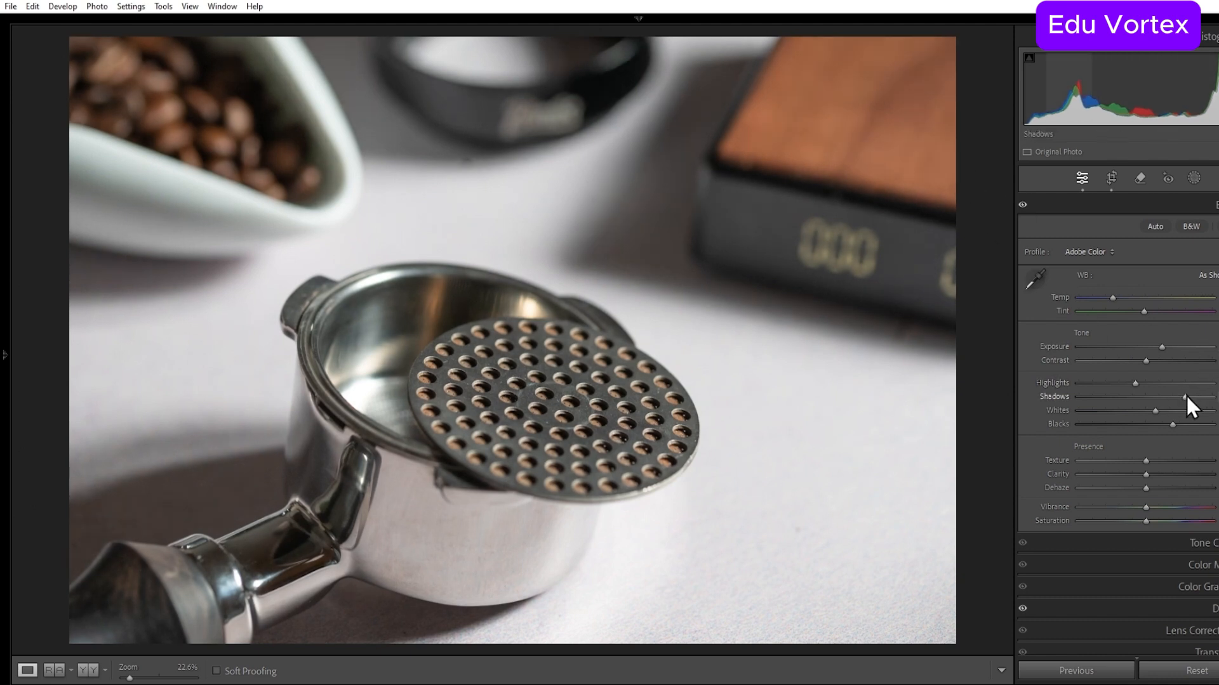
key(g)
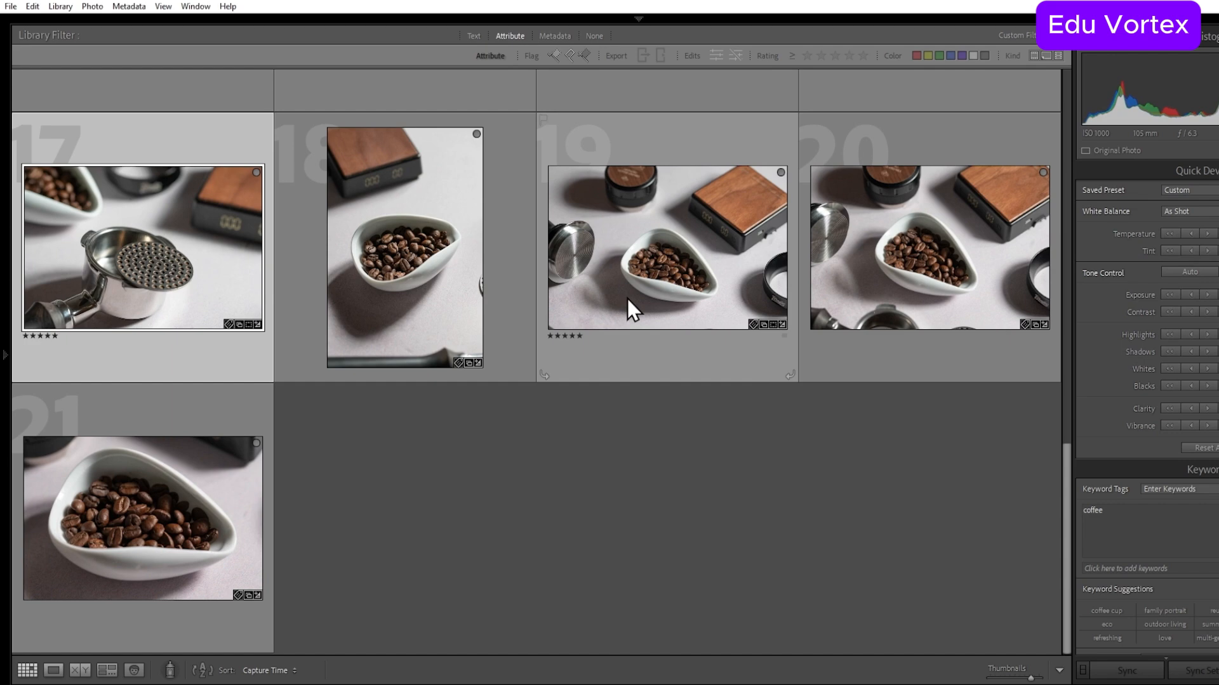
Step: Look over the grid and compare the two five-star photos, 17 and 19
scroll(619, 446, up, 5)
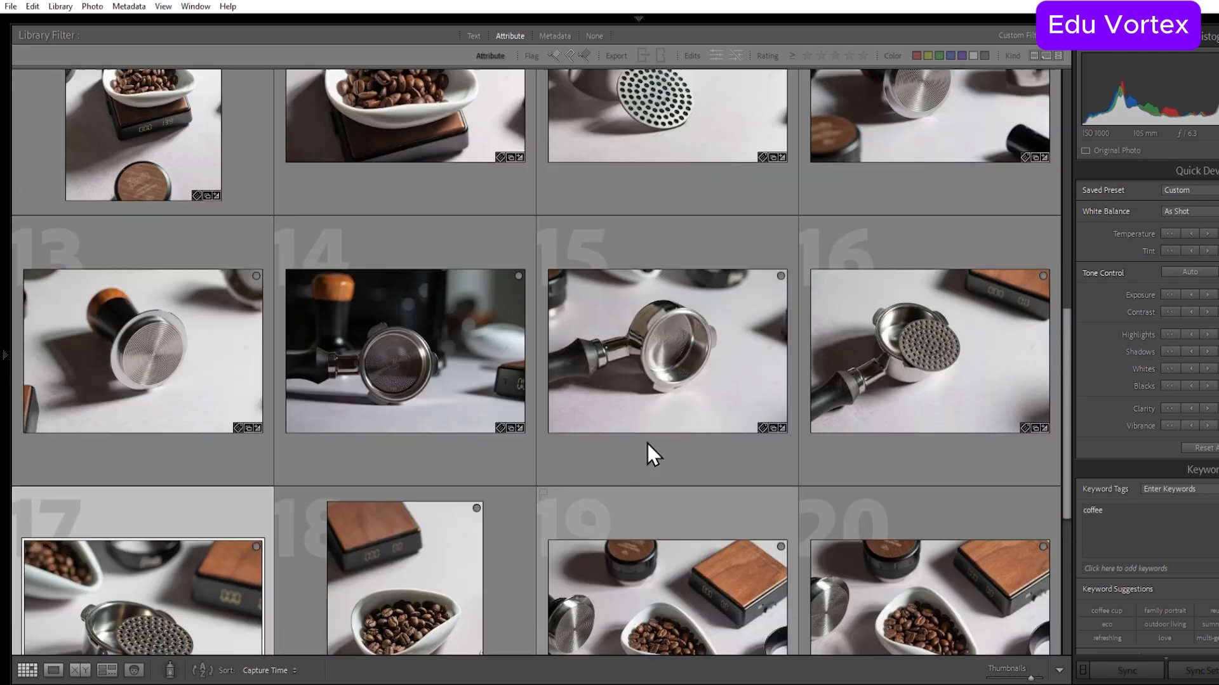
scroll(638, 370, up, 3)
scroll(639, 371, down, 8)
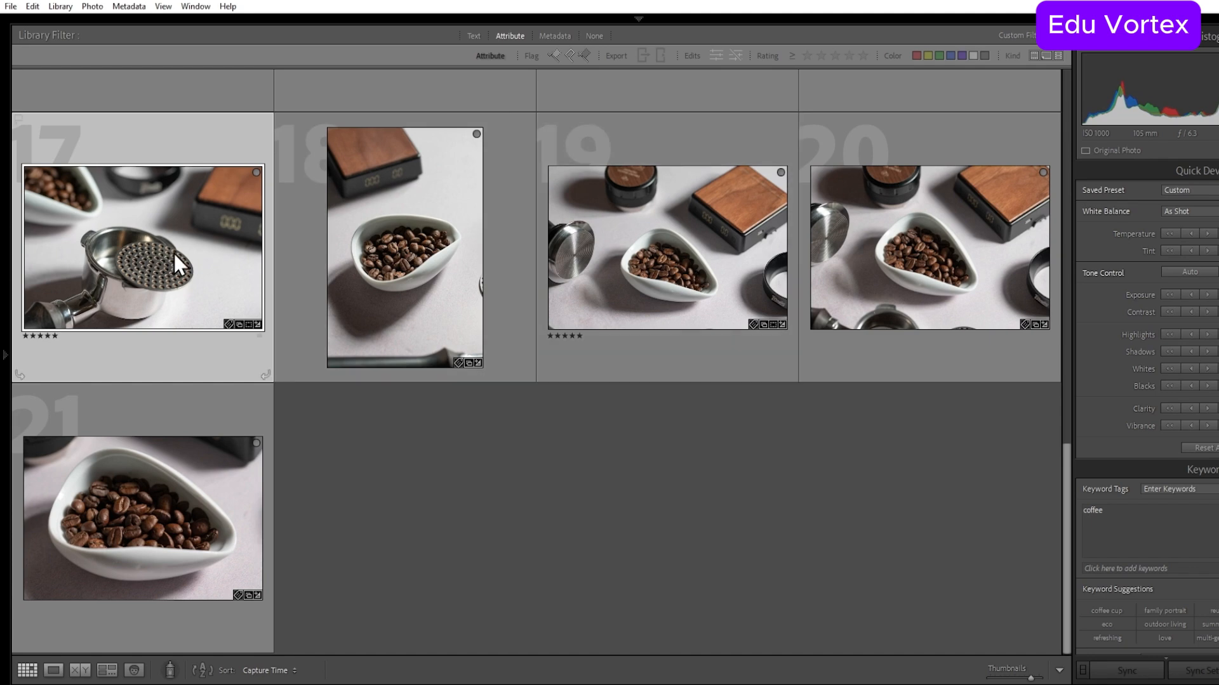
click(654, 263)
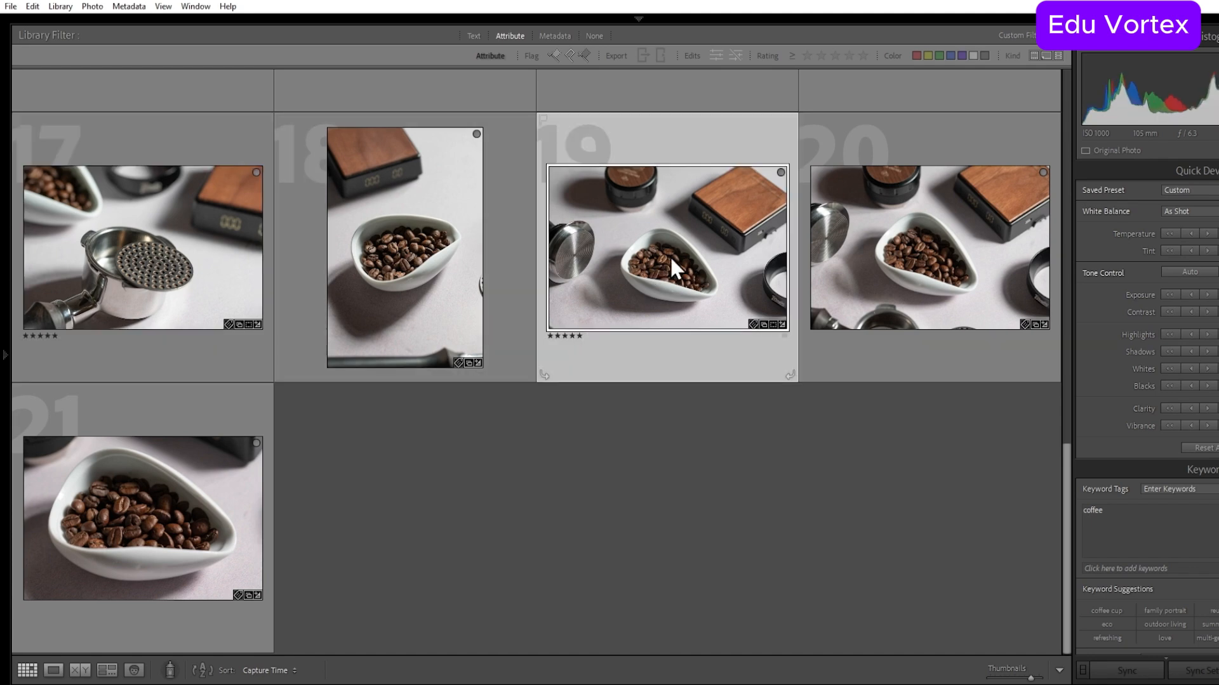
click(93, 258)
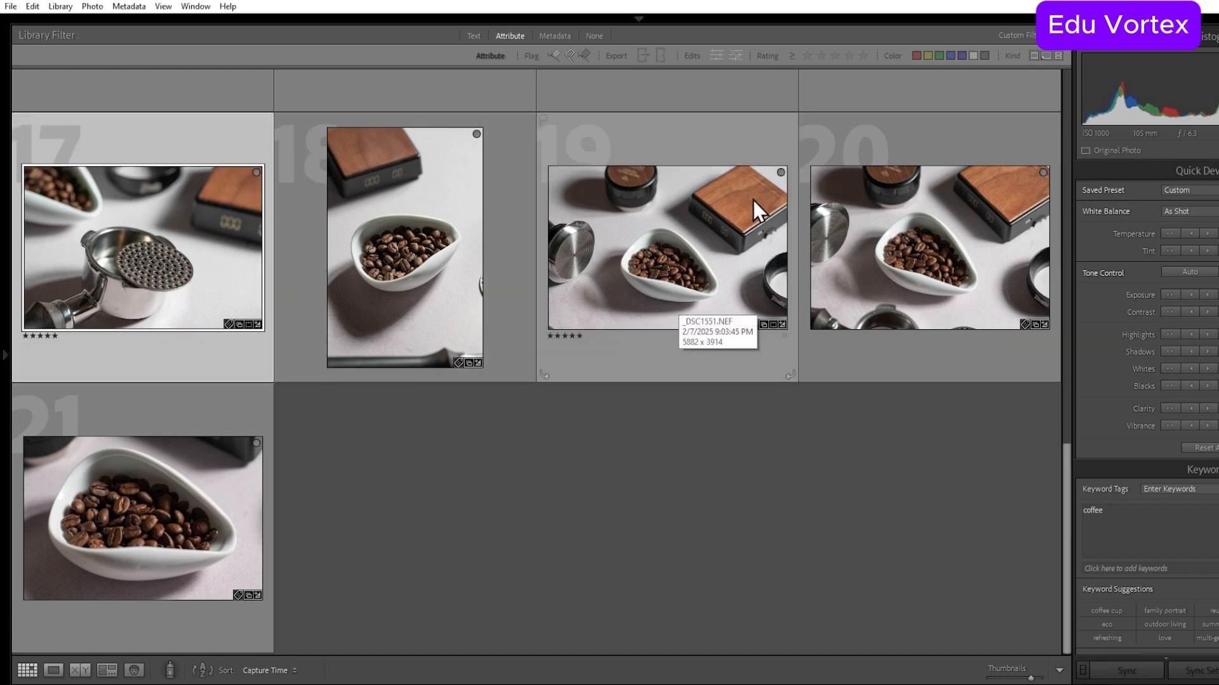
Step: Filter the unflagged photos by attribute to ratings less than or equal to four stars and review the filtered grid
click(510, 25)
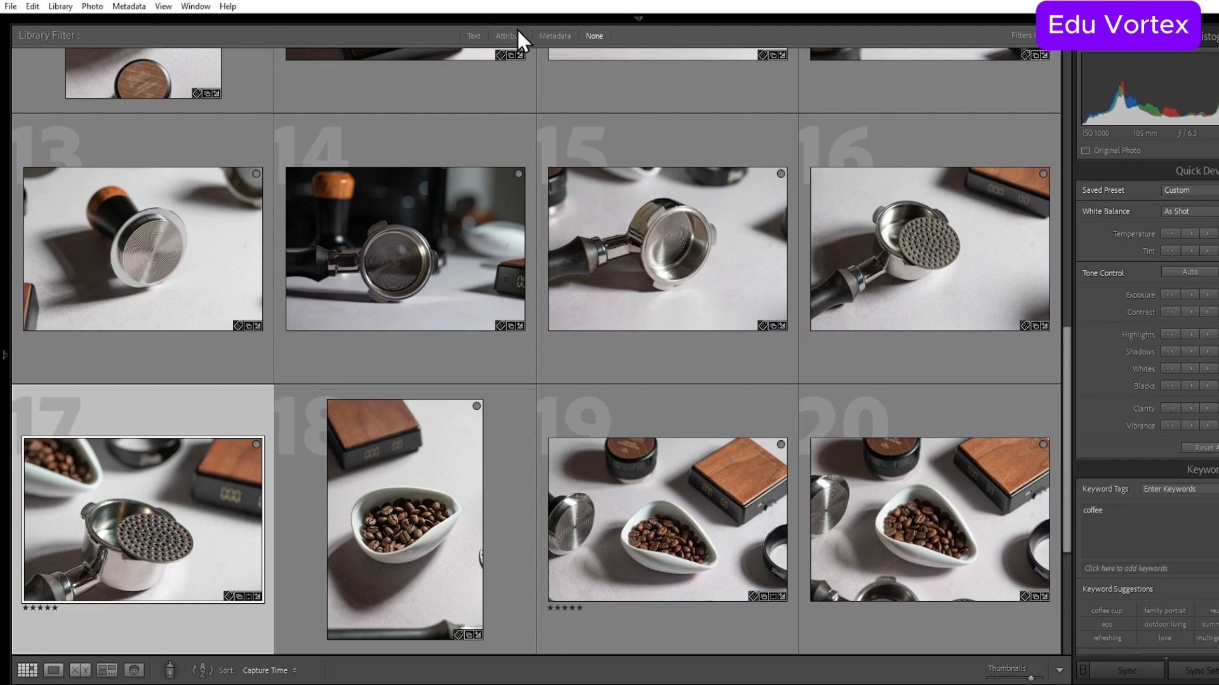
click(511, 37)
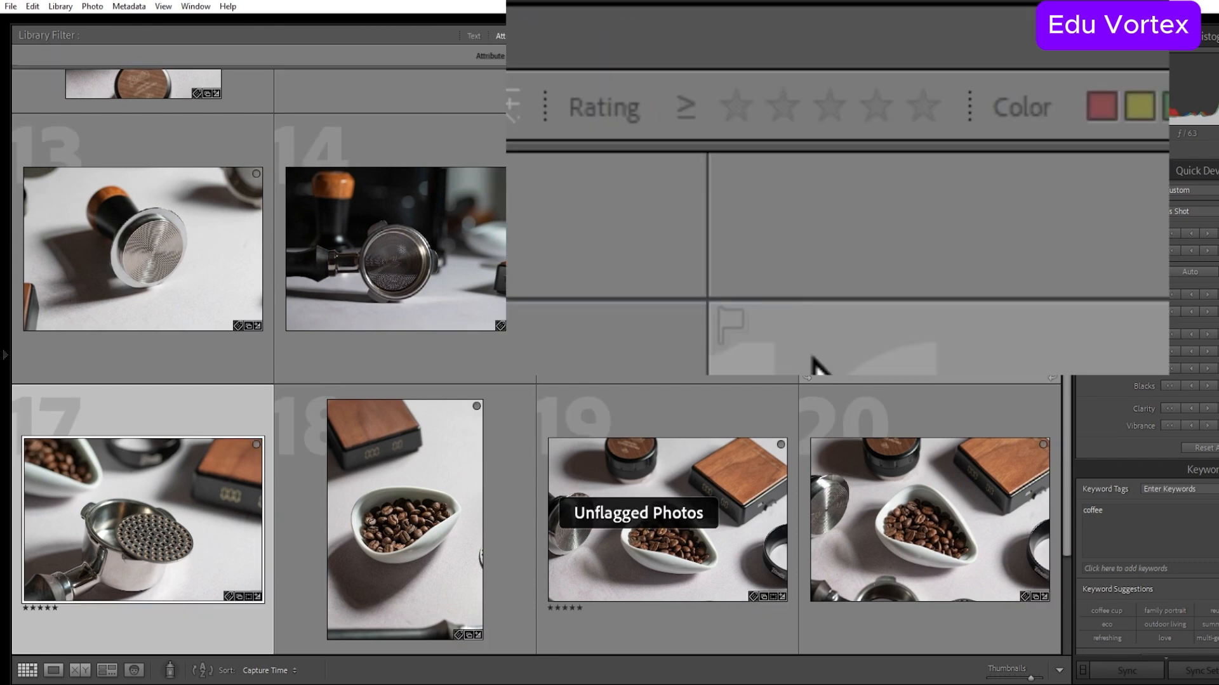
click(688, 113)
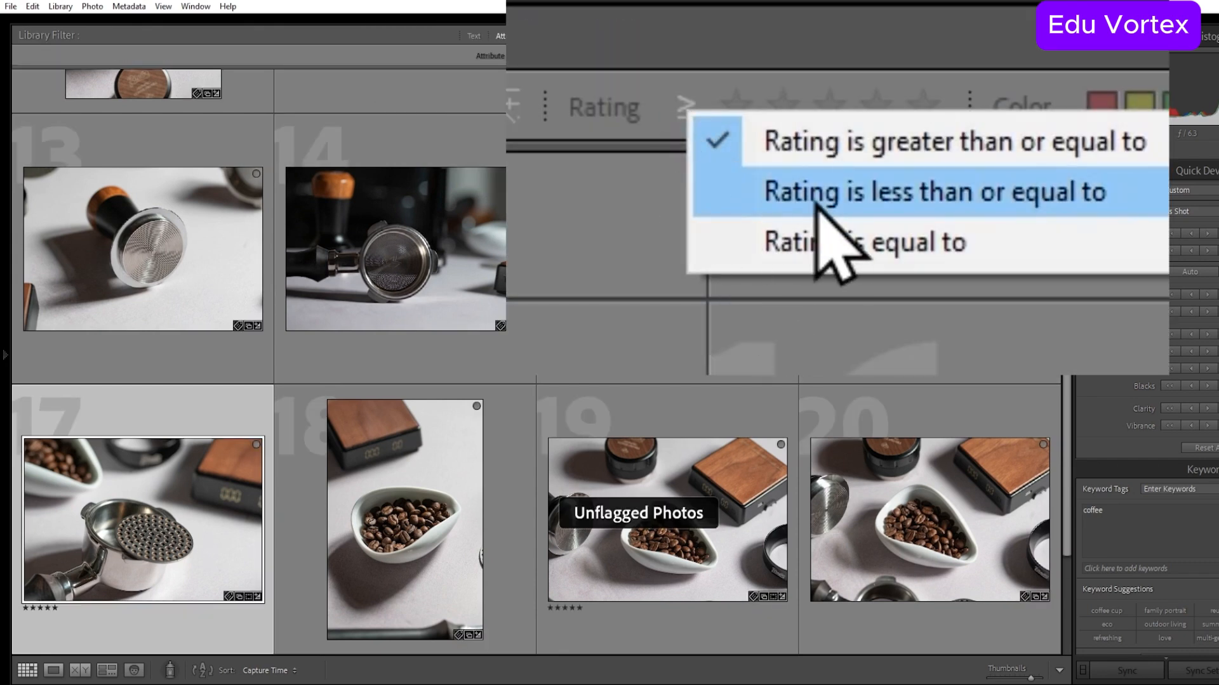
click(1034, 202)
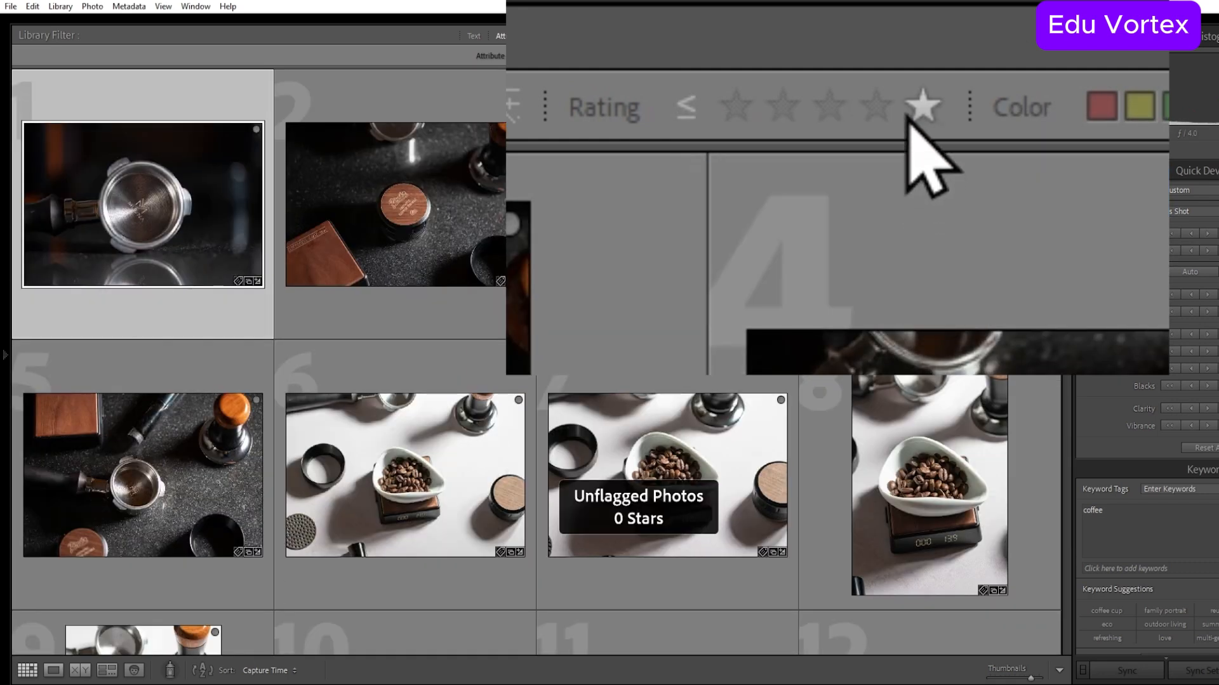
click(876, 105)
scroll(708, 365, down, 10)
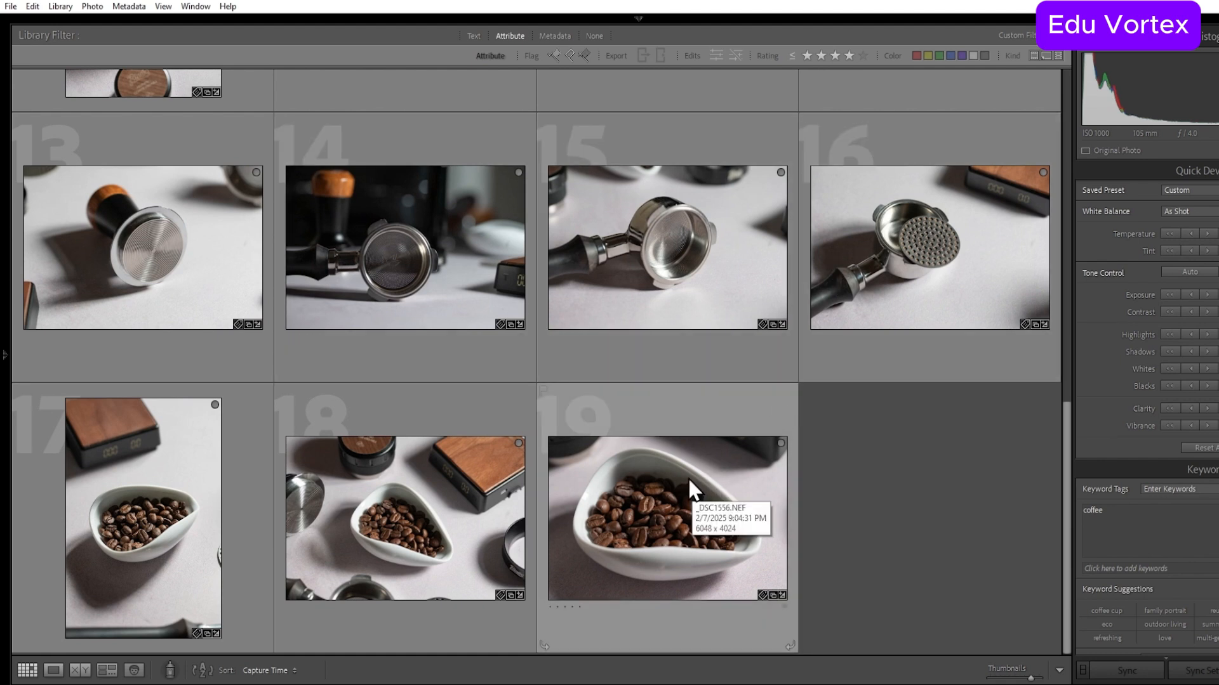
Step: Open photo 14, the upright portafilter with the tamper behind it, in Develop, raise its Exposure and slightly rotate its crop
click(442, 279)
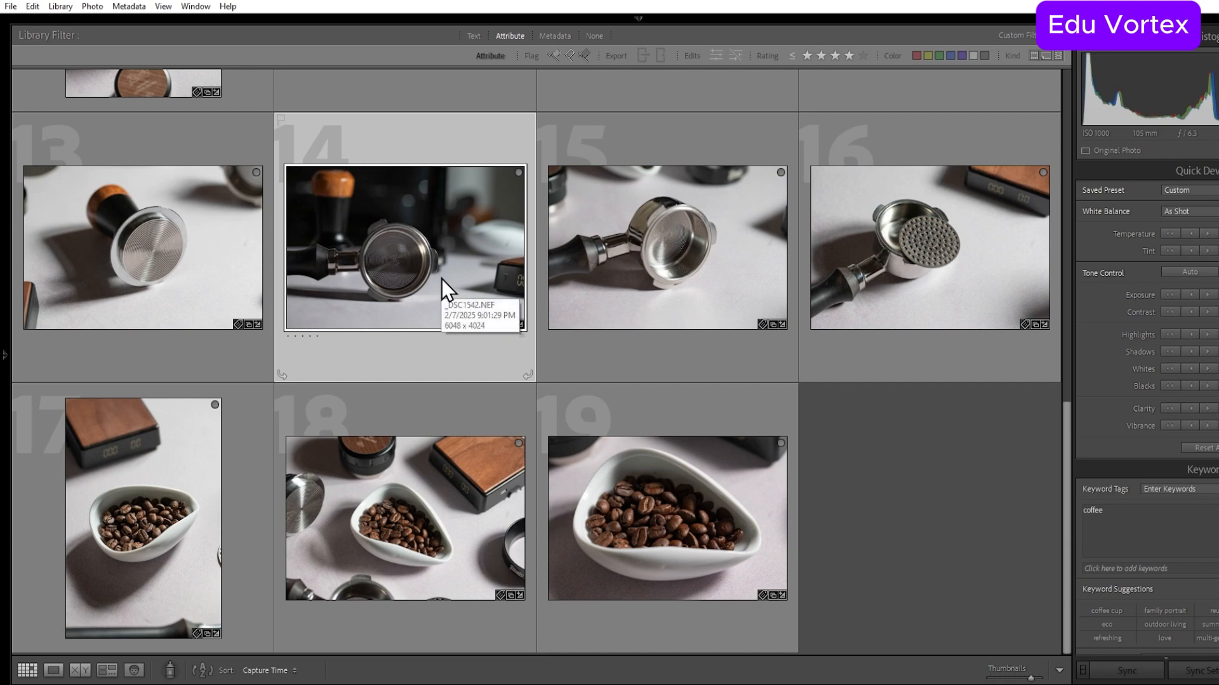
key(d)
drag(1158, 347, 1164, 346)
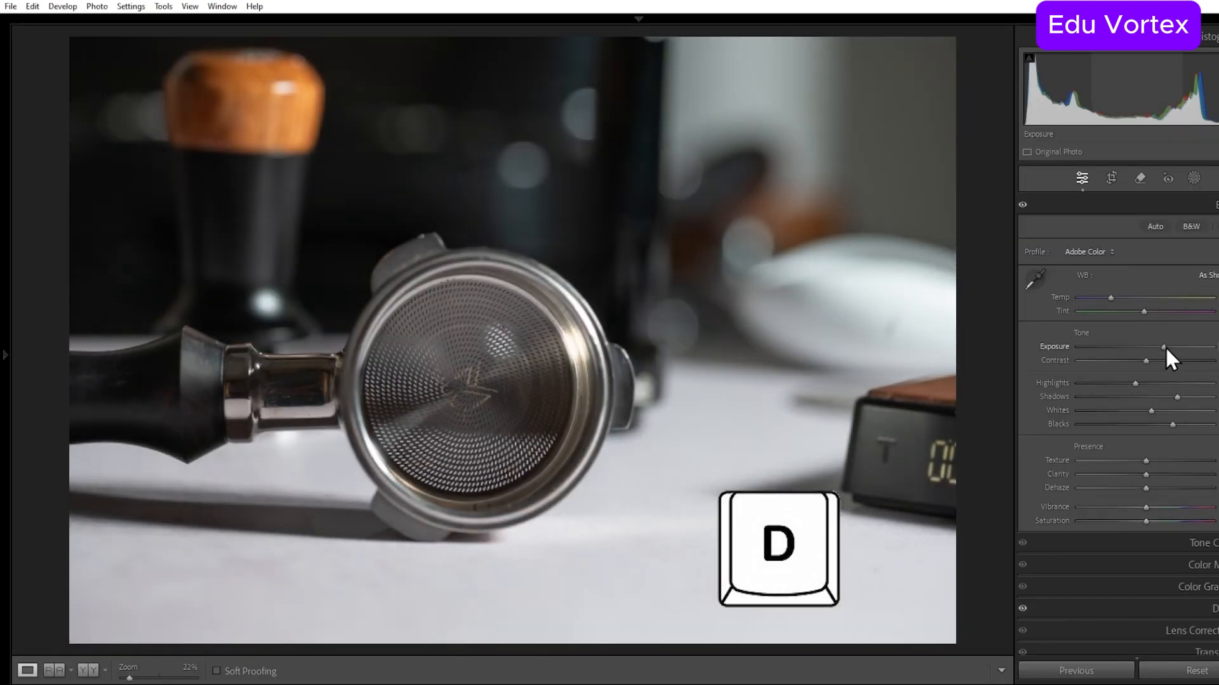
key(r)
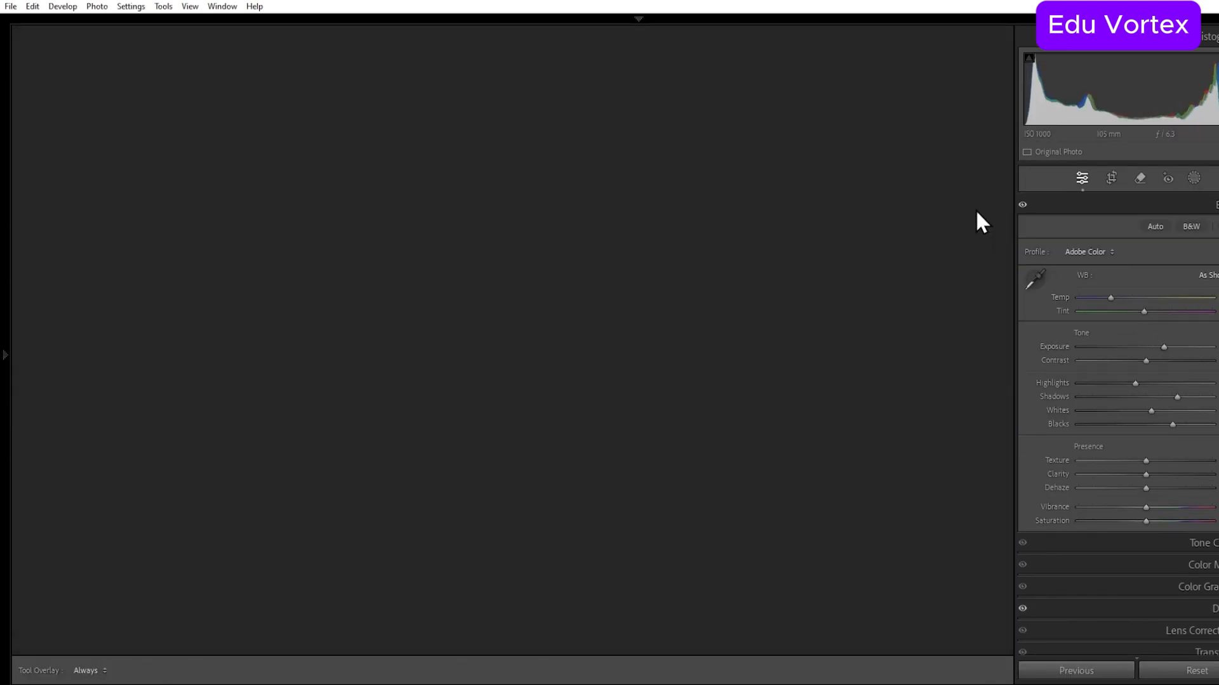
drag(981, 167, 980, 163)
key(Return)
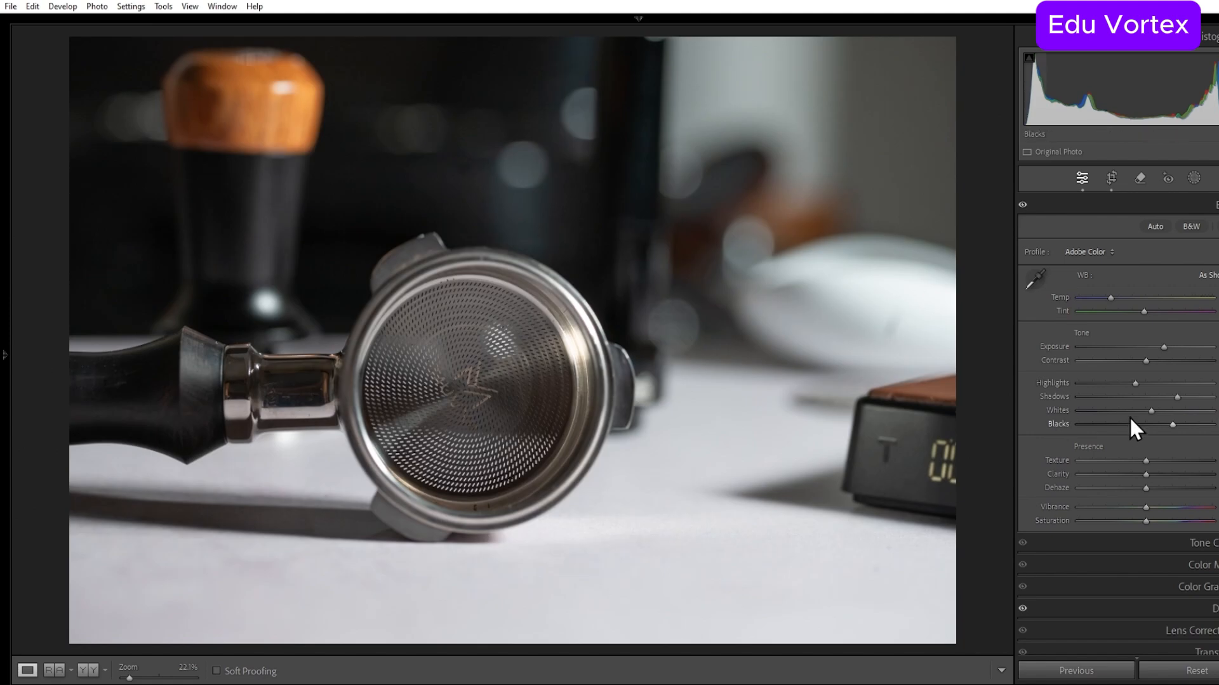
Step: Raise the portafilter photo's Whites slightly, increase its Exposure to +1.47 and rate it five stars in the grid
drag(1153, 410, 1153, 410)
key(equal)
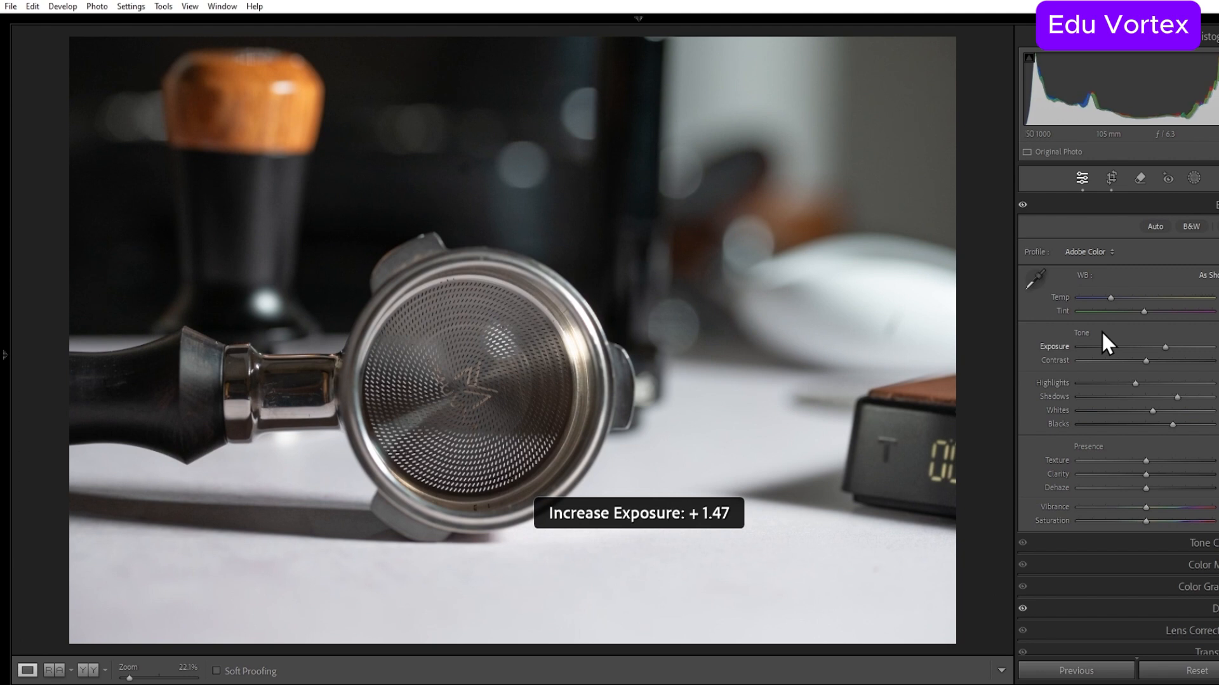
drag(1153, 410, 1152, 410)
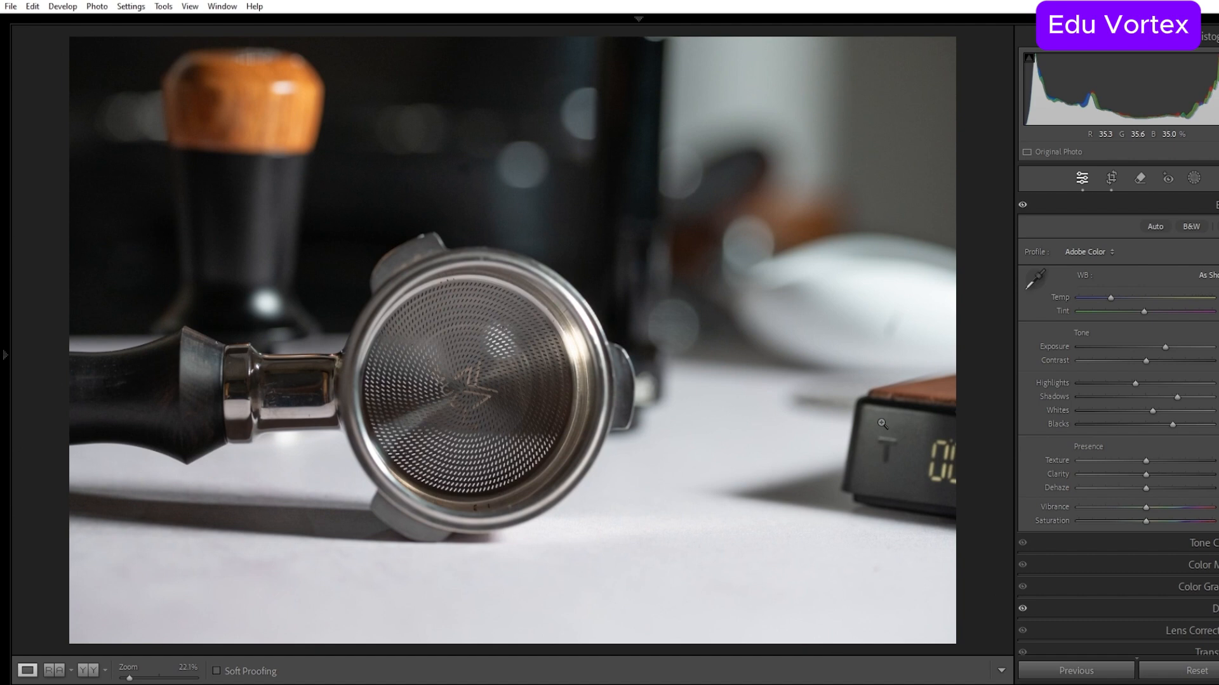
key(g)
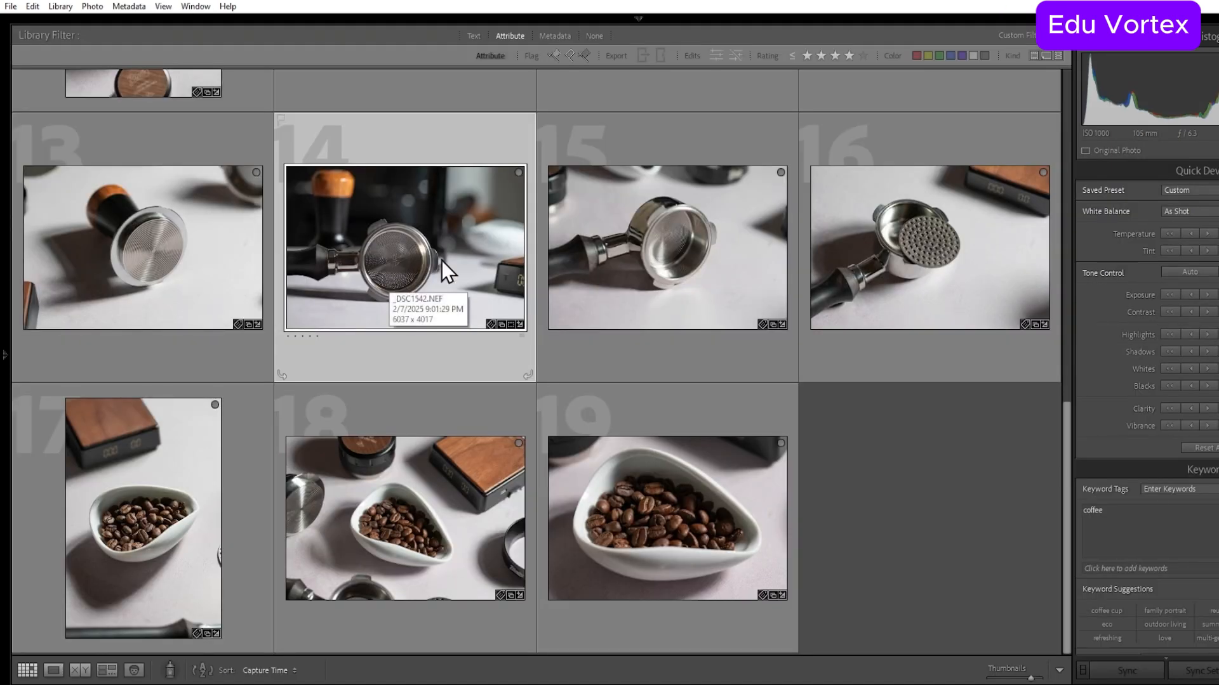
key(5)
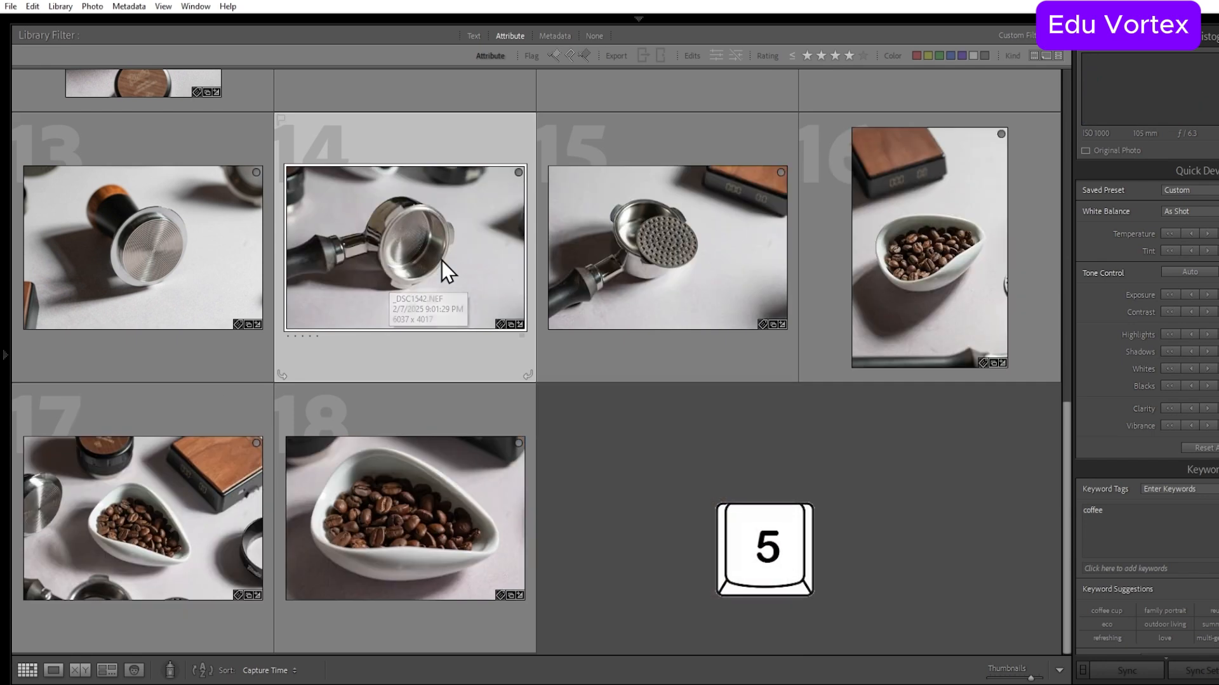
Step: Check photo 10, the close-up of the bean bowl on the scale, in Develop and rate it five stars
scroll(724, 383, up, 6)
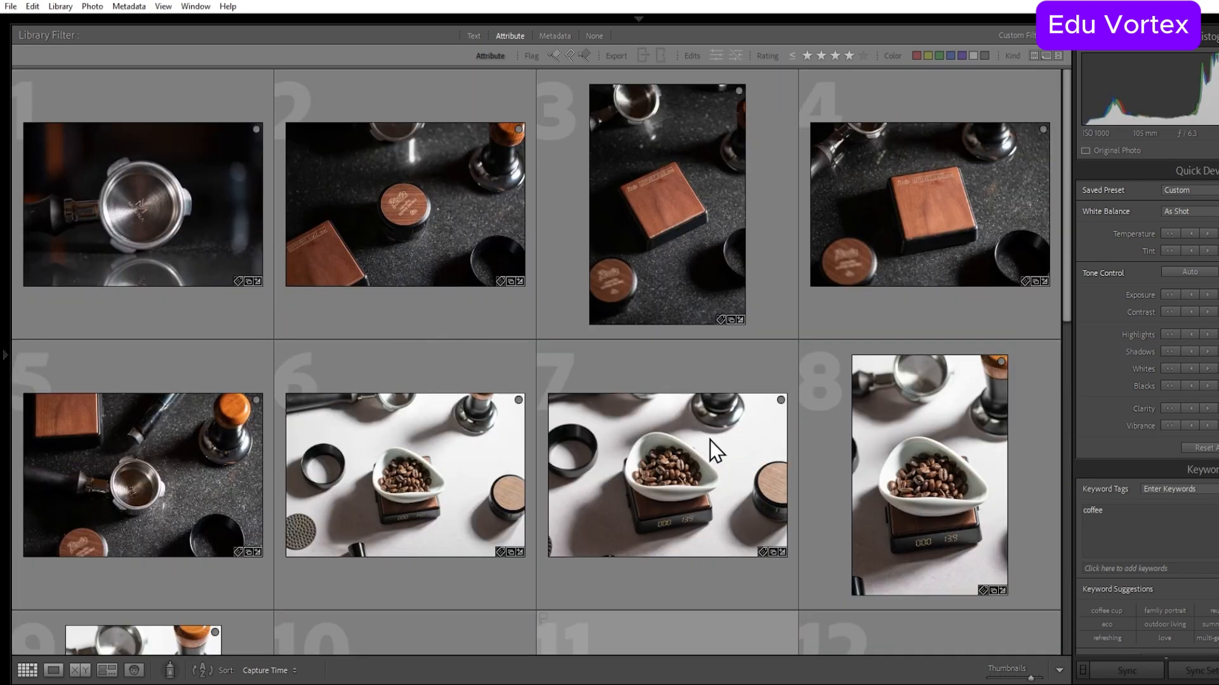
click(710, 440)
key(d)
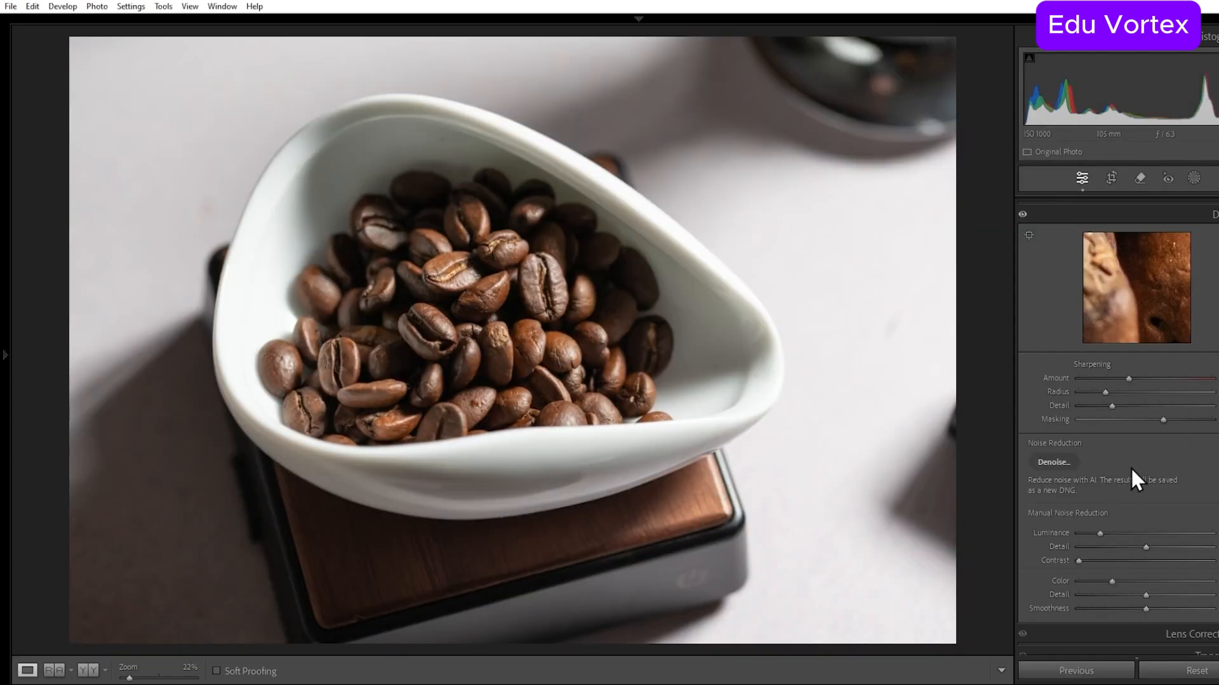
drag(1166, 419, 1136, 412)
key(g)
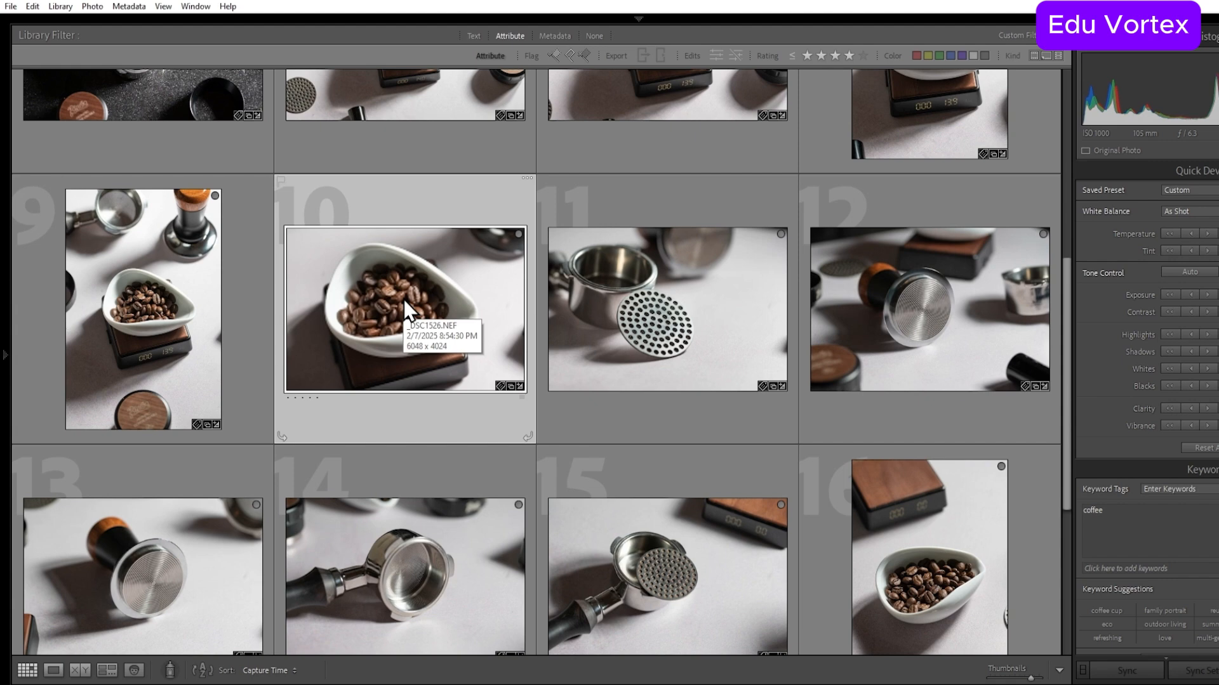
key(5)
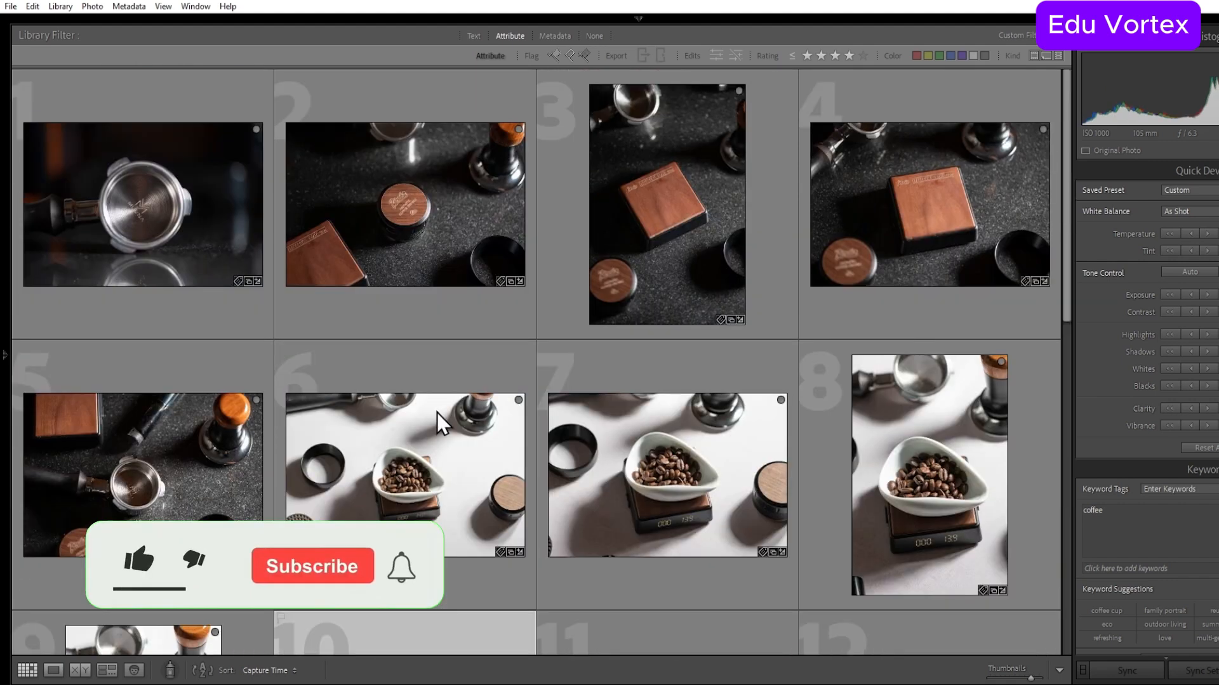
Step: Set the Exposure of the photo with the perforated screen beside the basket to +1.07, slightly rotate its crop and rate it five stars
key(d)
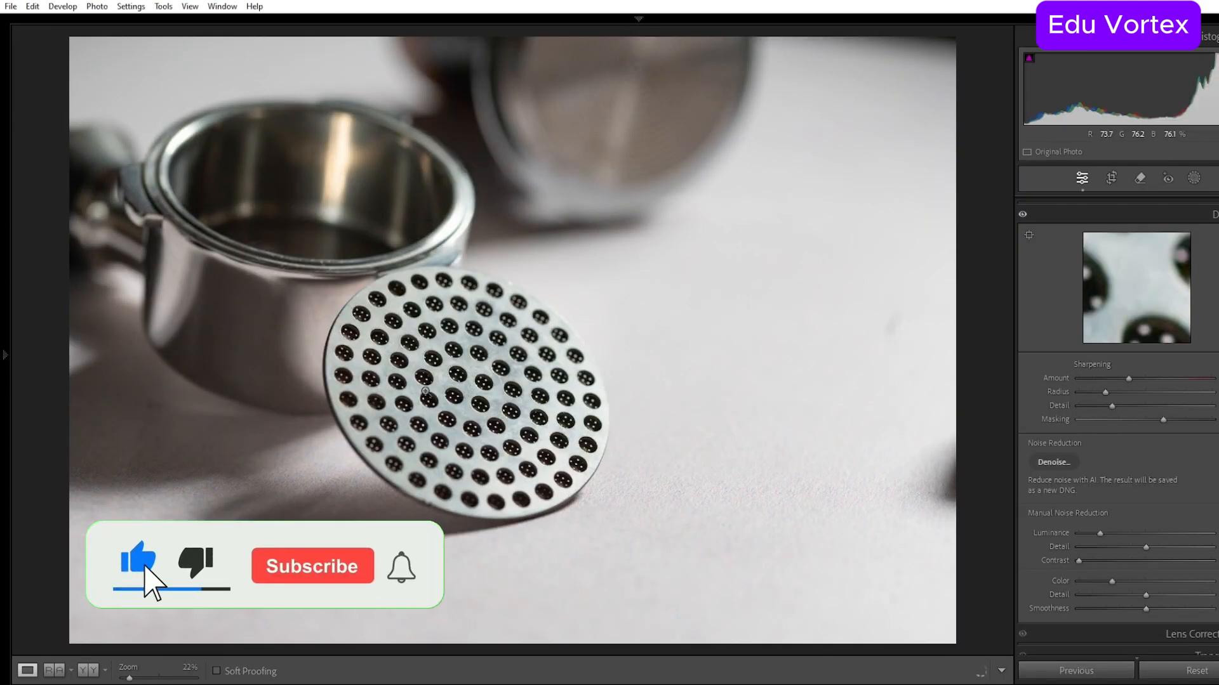
key(=)
key(minus)
key(r)
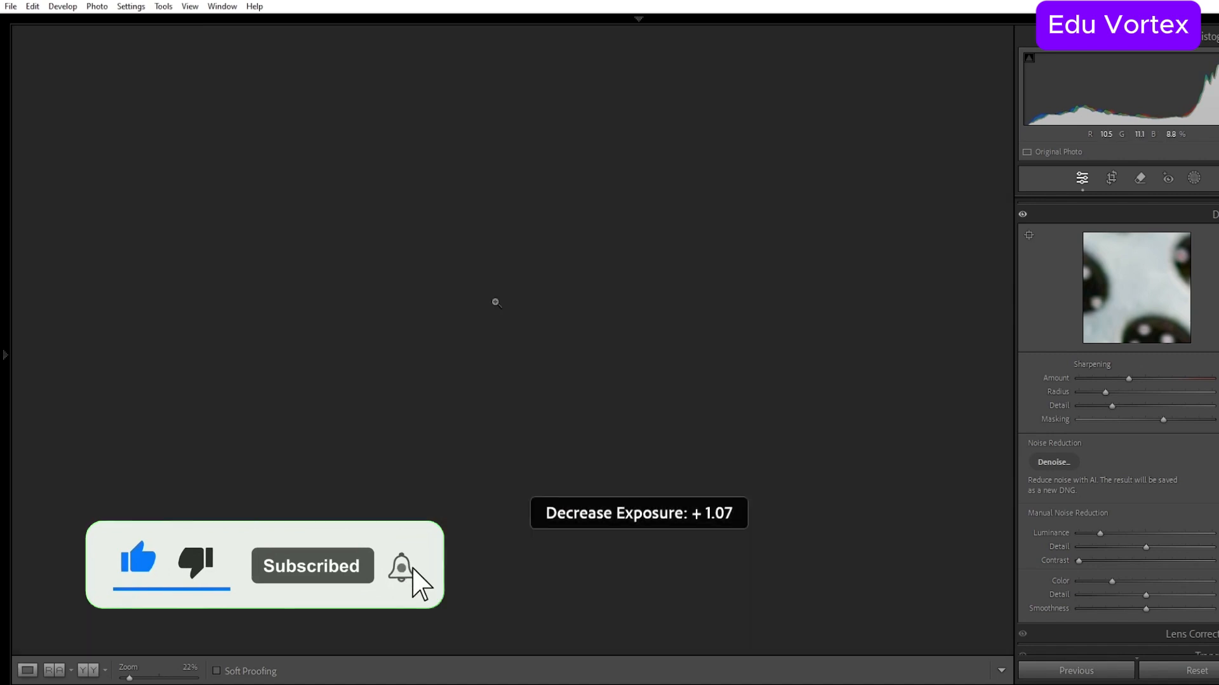
drag(958, 98, 876, 128)
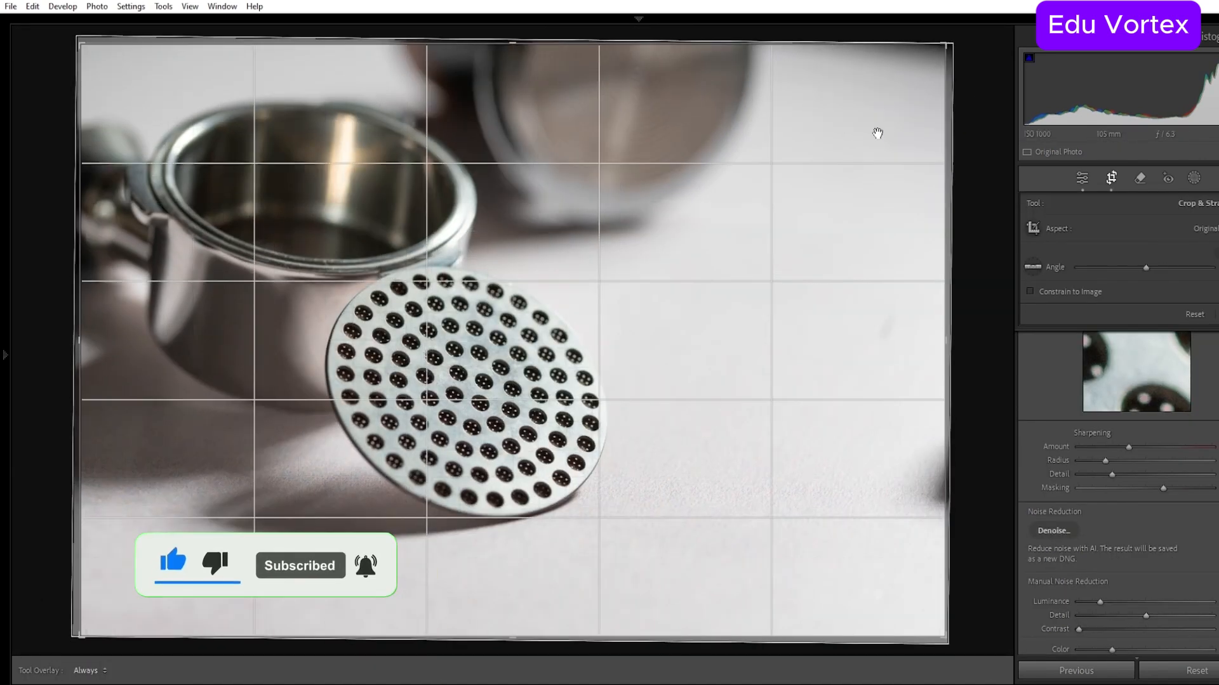
key(Return)
key(g)
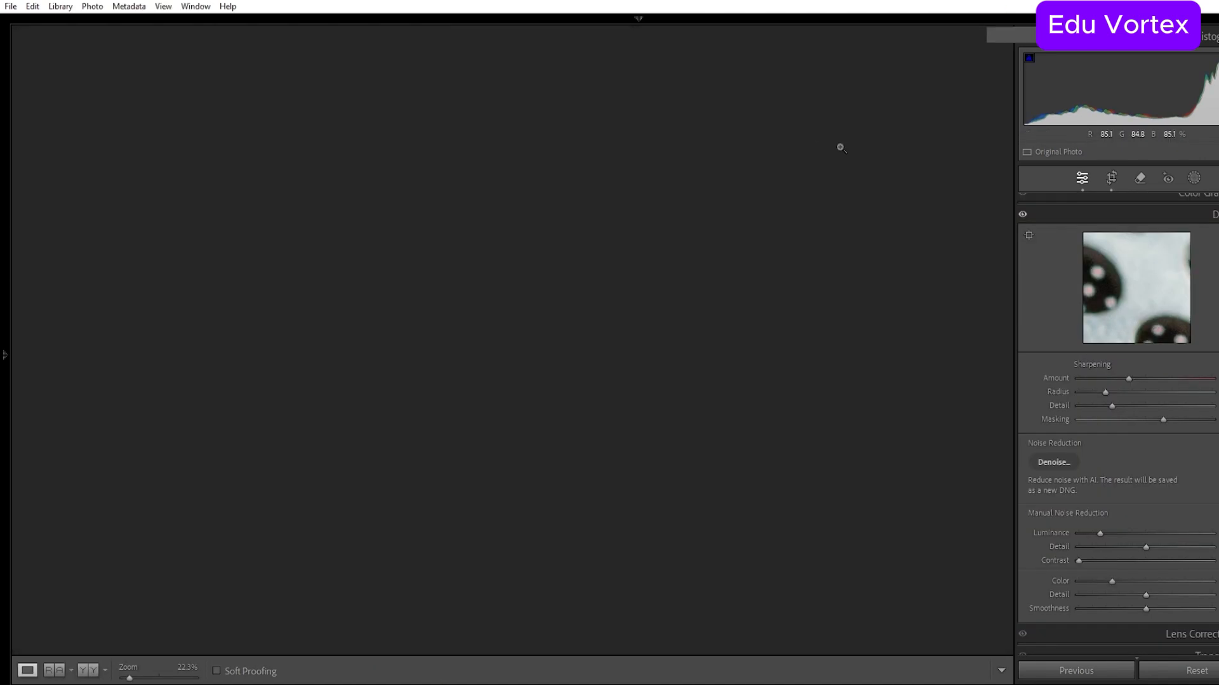
key(5)
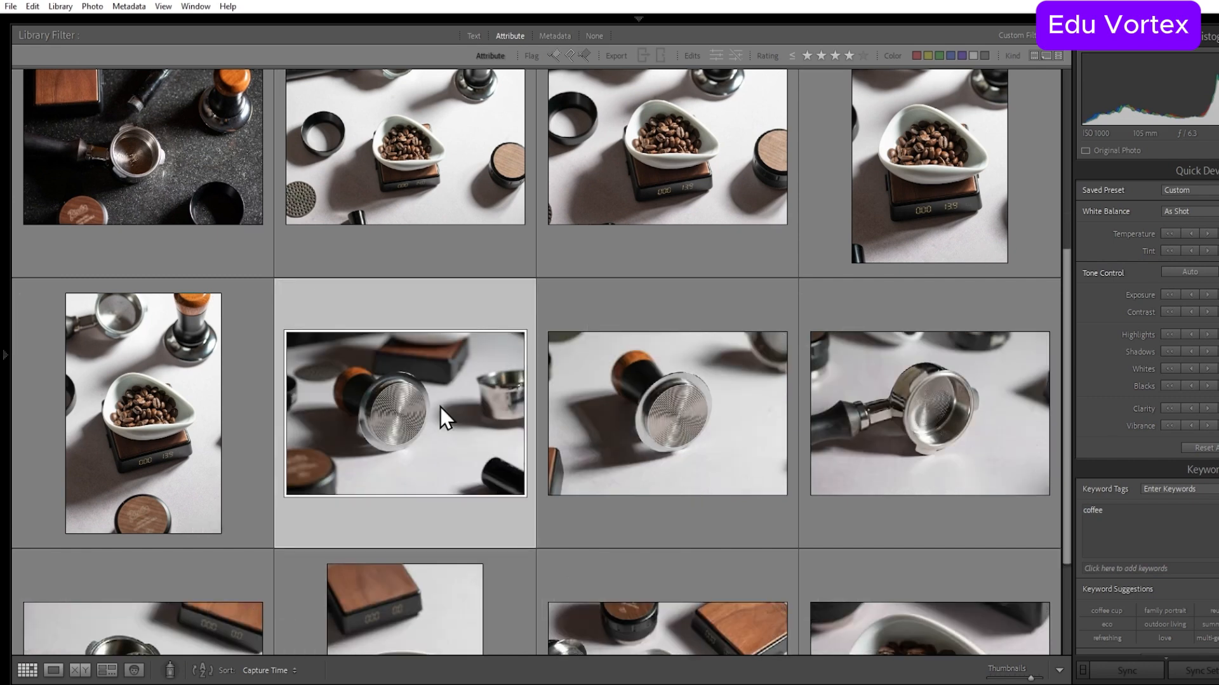
Step: Raise the Exposure and Whites of the tamper photo with the scale behind it in Develop, and rate it five stars
key(d)
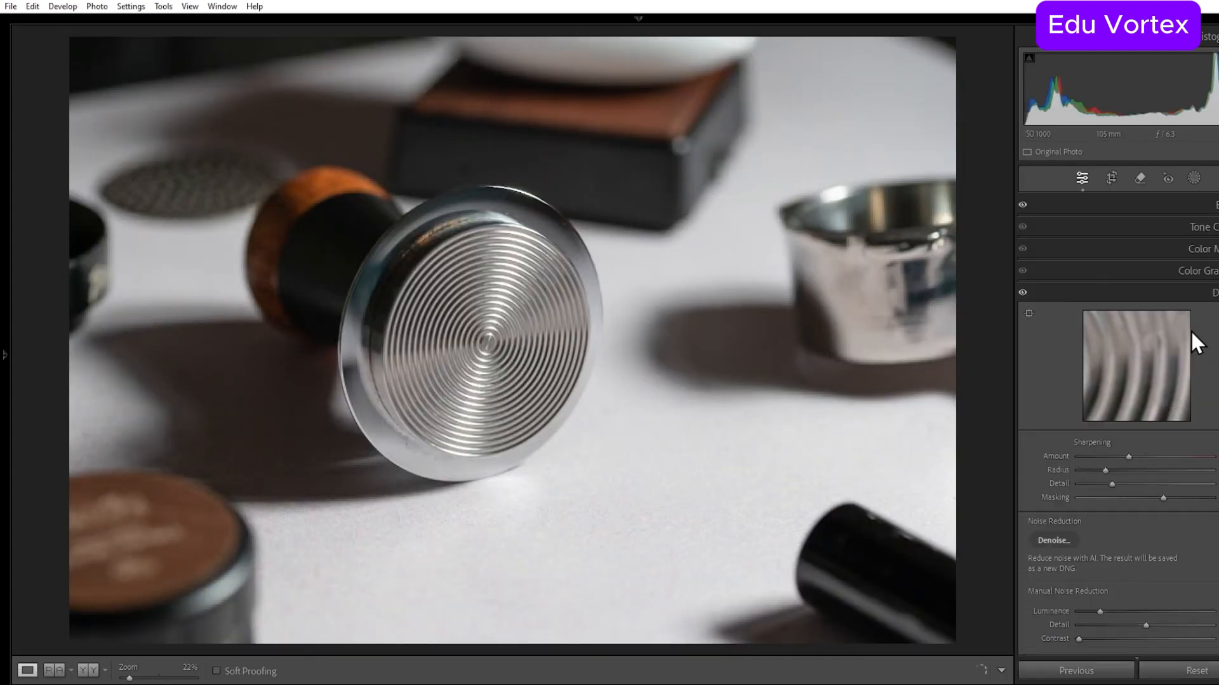
click(1213, 205)
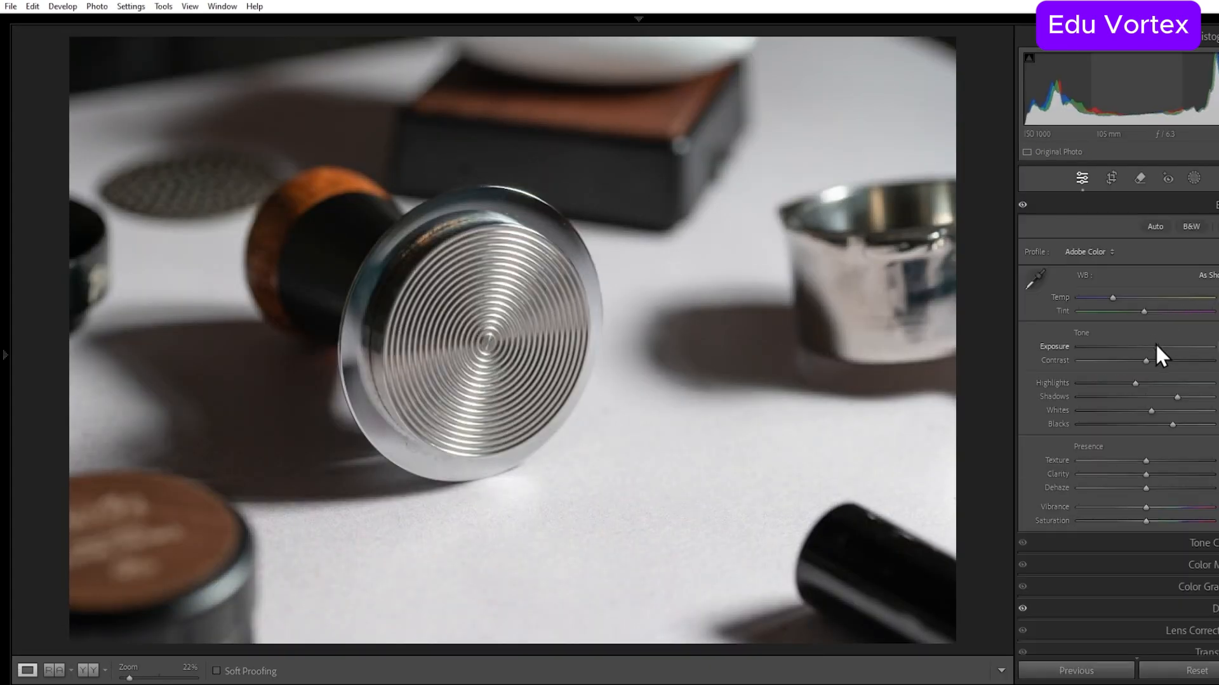
drag(1155, 346, 1160, 347)
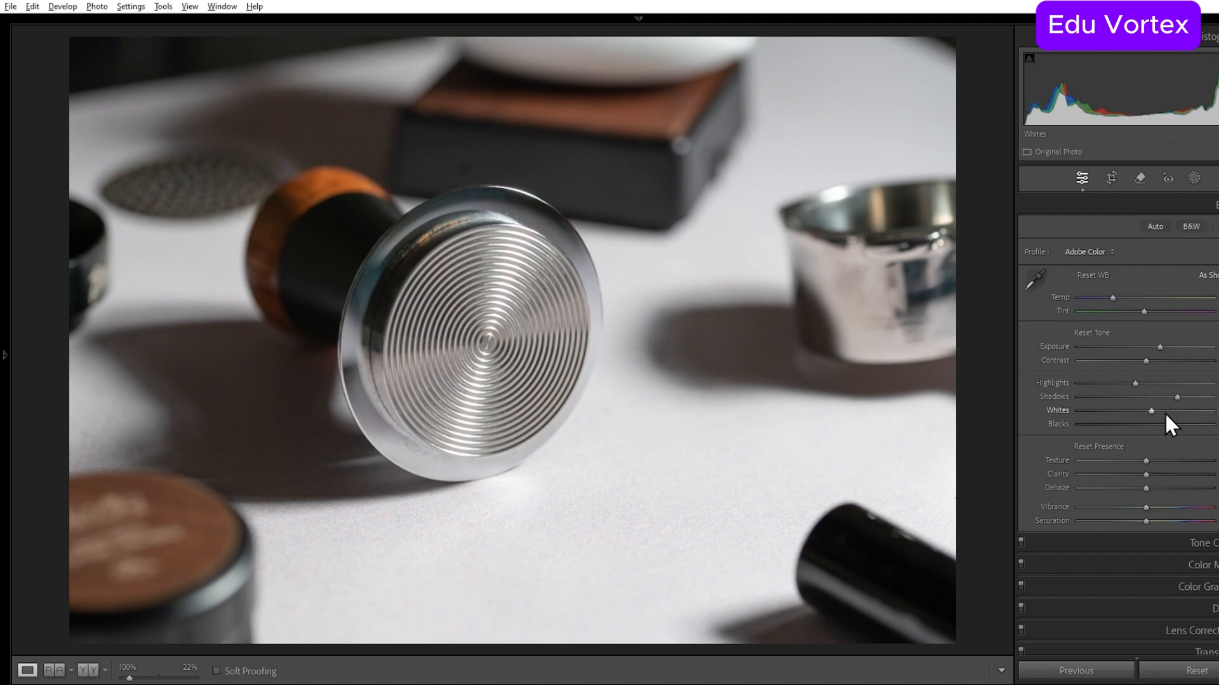
drag(1163, 412, 1153, 409)
key(g)
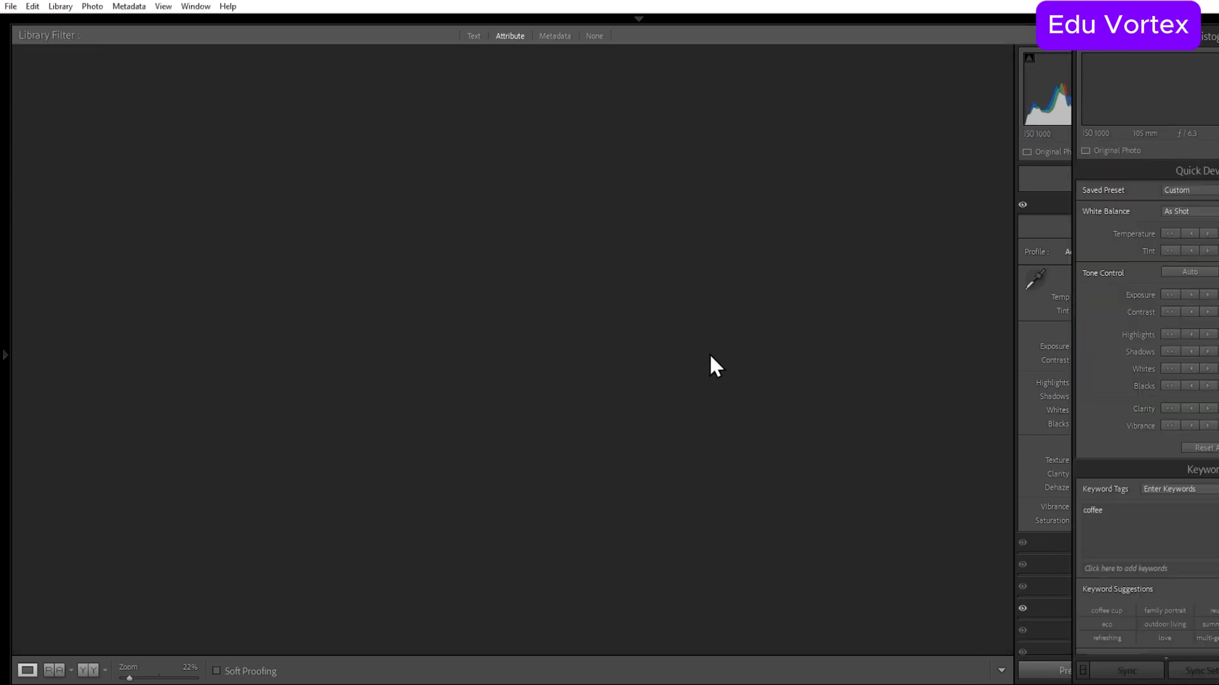
Step: Rate photo 12, the portafilter with the perforated screen leaning on it, five stars
scroll(742, 428, down, 3)
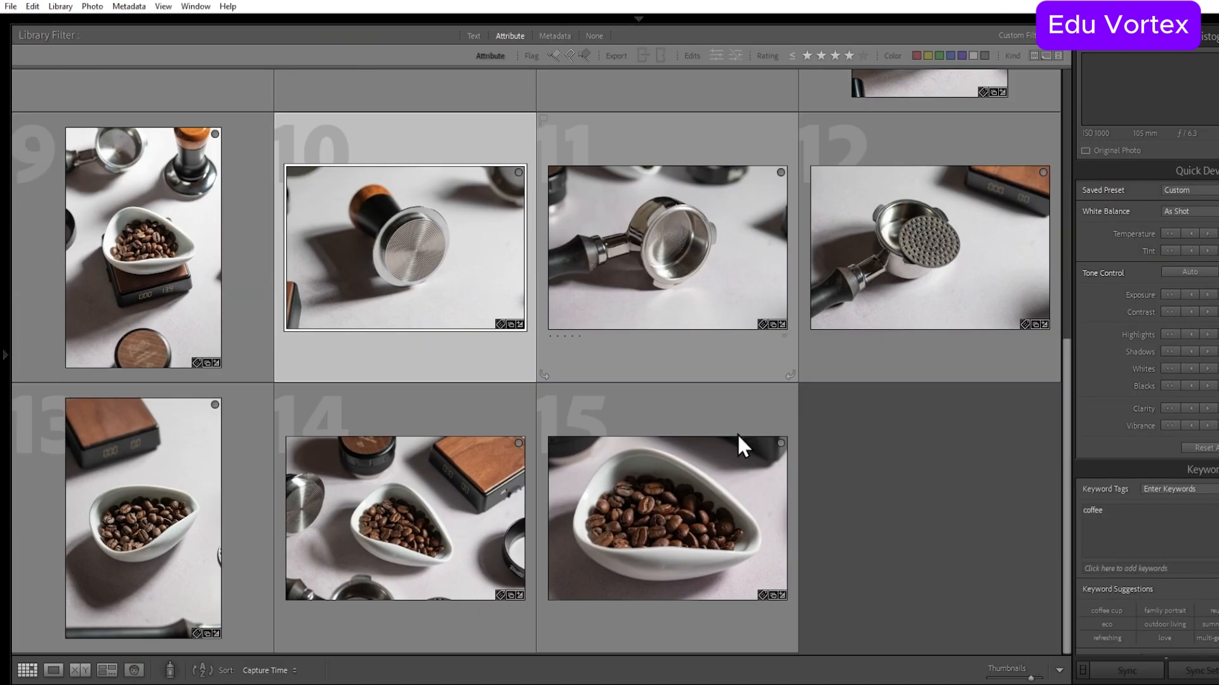
click(881, 262)
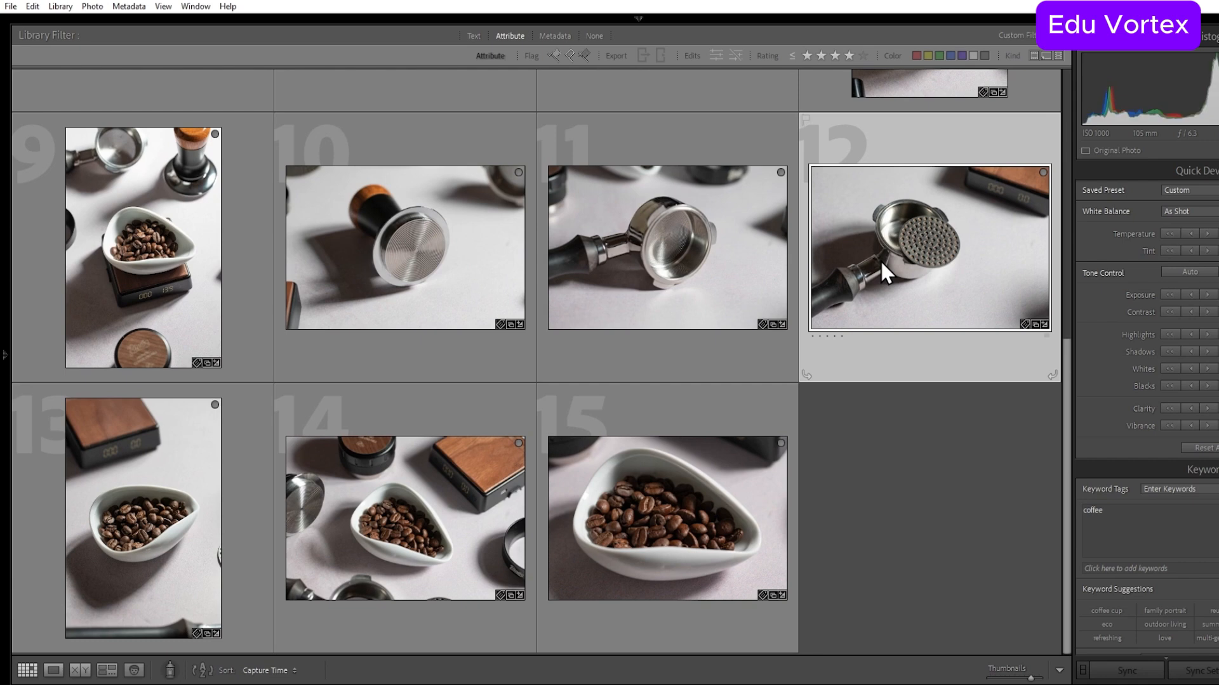
key(5)
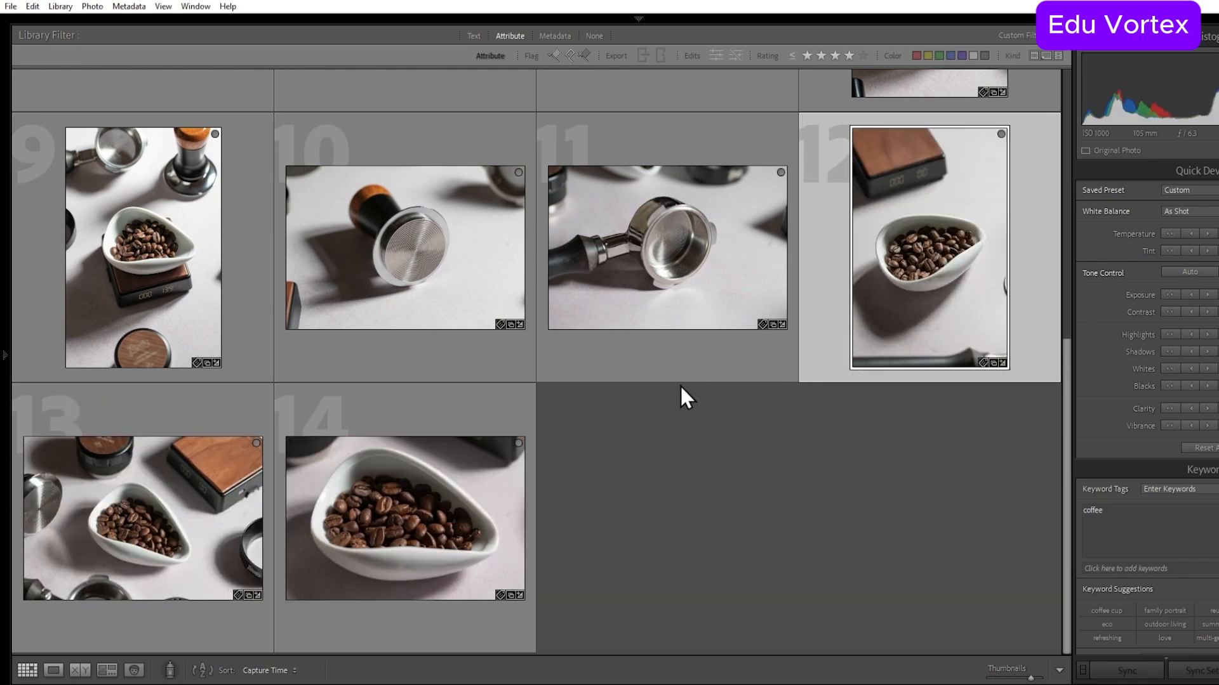
Step: Select photo 6, the widest bean bowl shot, lower its Exposure by one small step and enlarge the grid thumbnails
scroll(680, 384, up, 5)
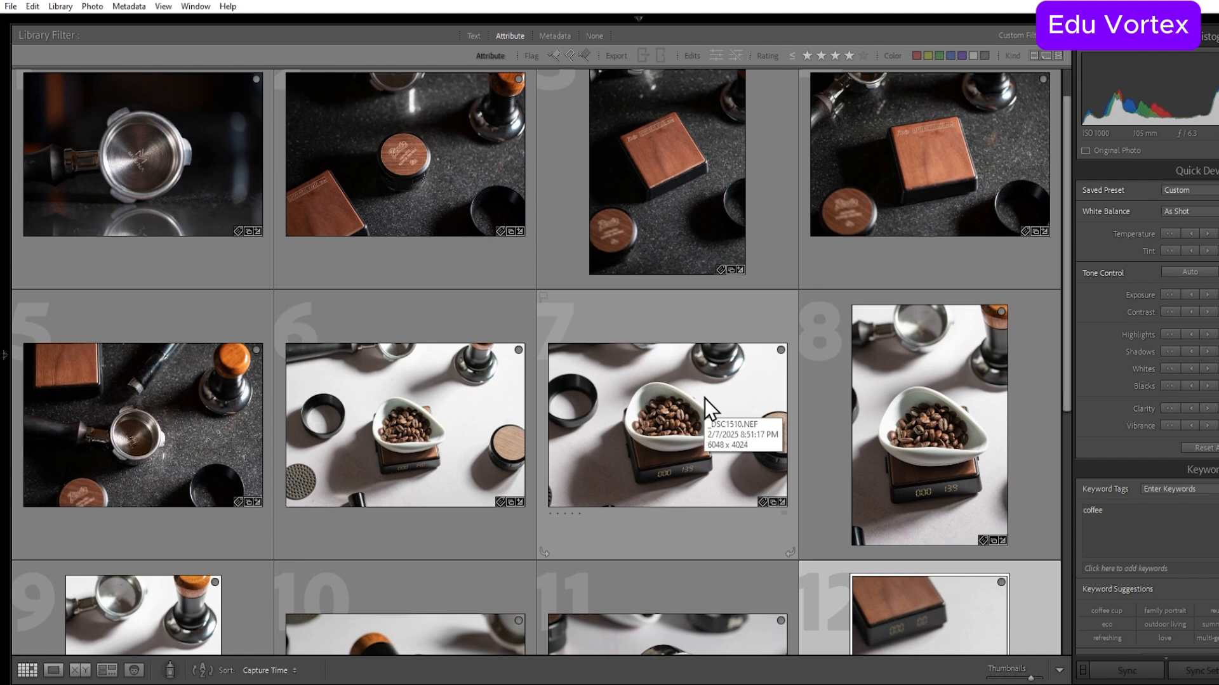
scroll(638, 344, up, 1)
scroll(627, 371, down, 4)
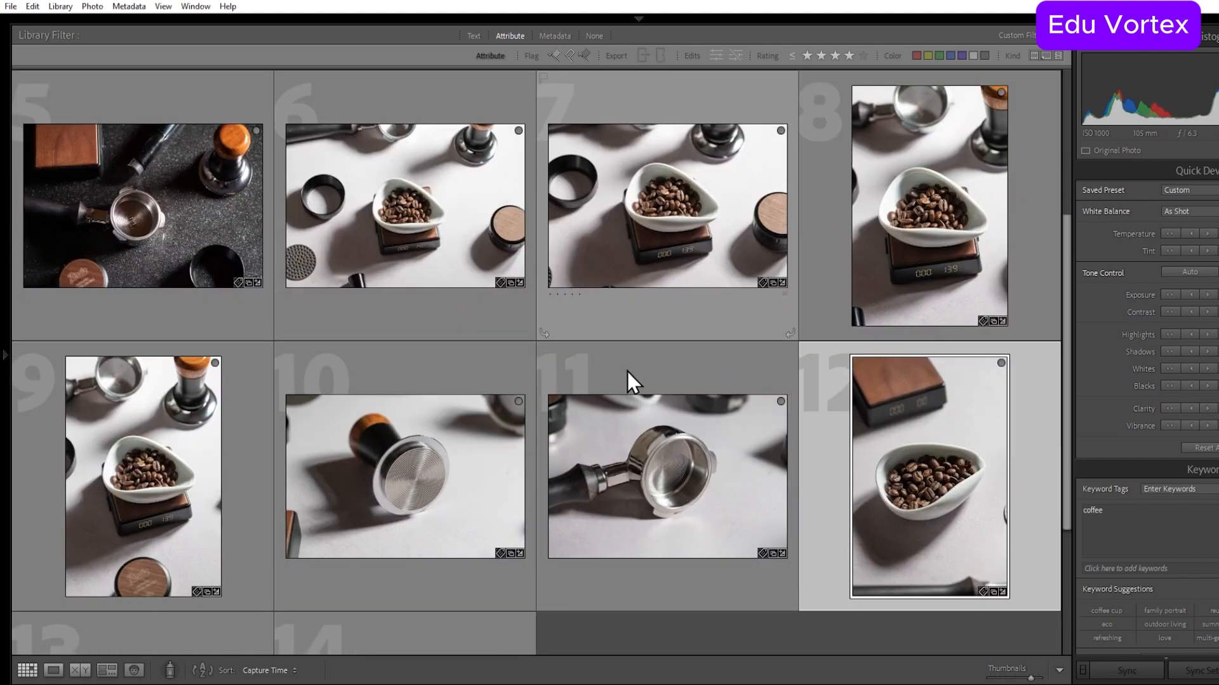
click(462, 214)
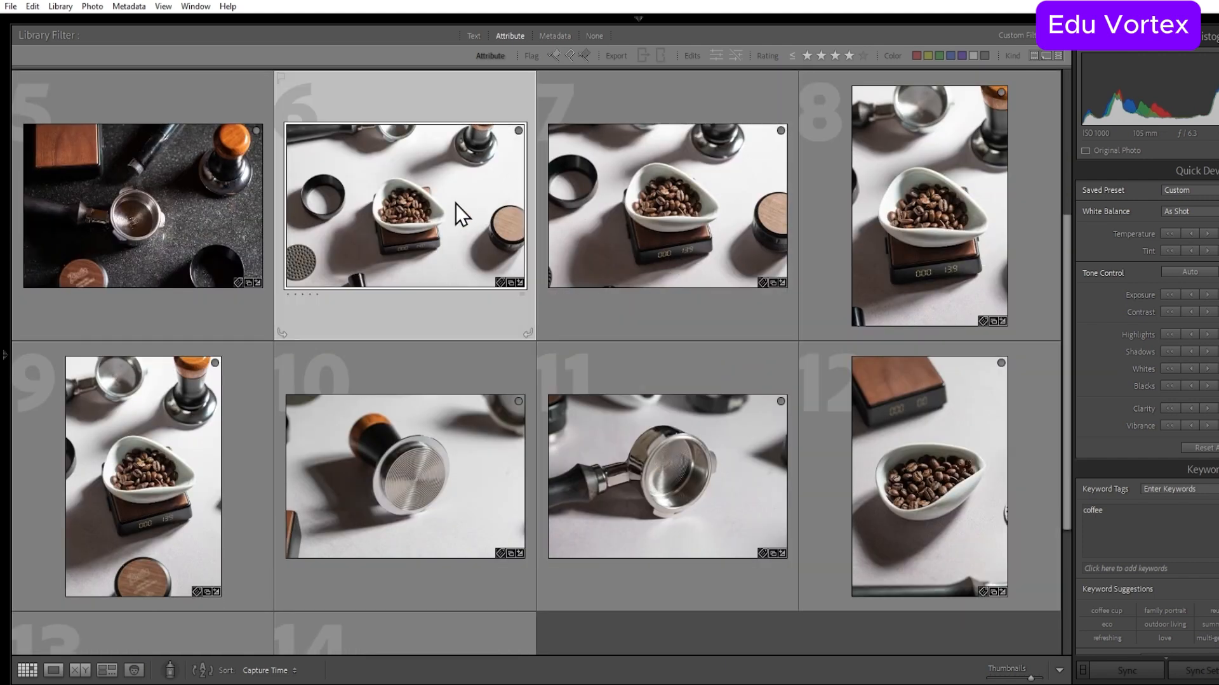
click(1191, 296)
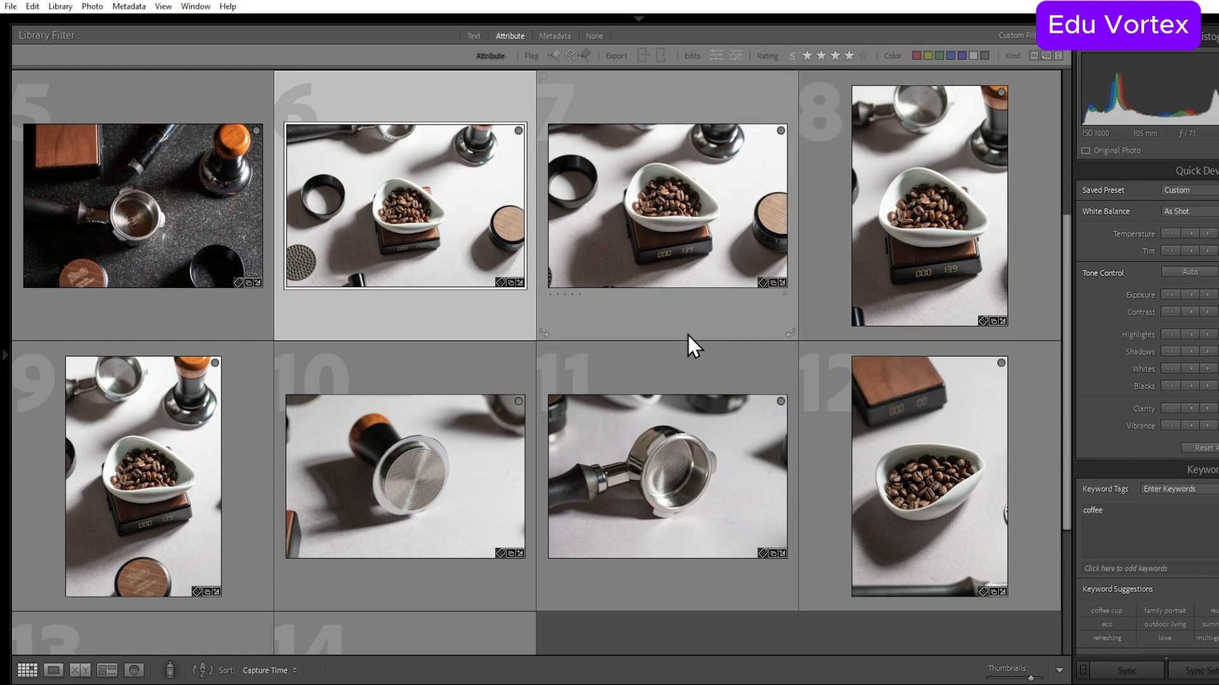
key(equal)
key(minus)
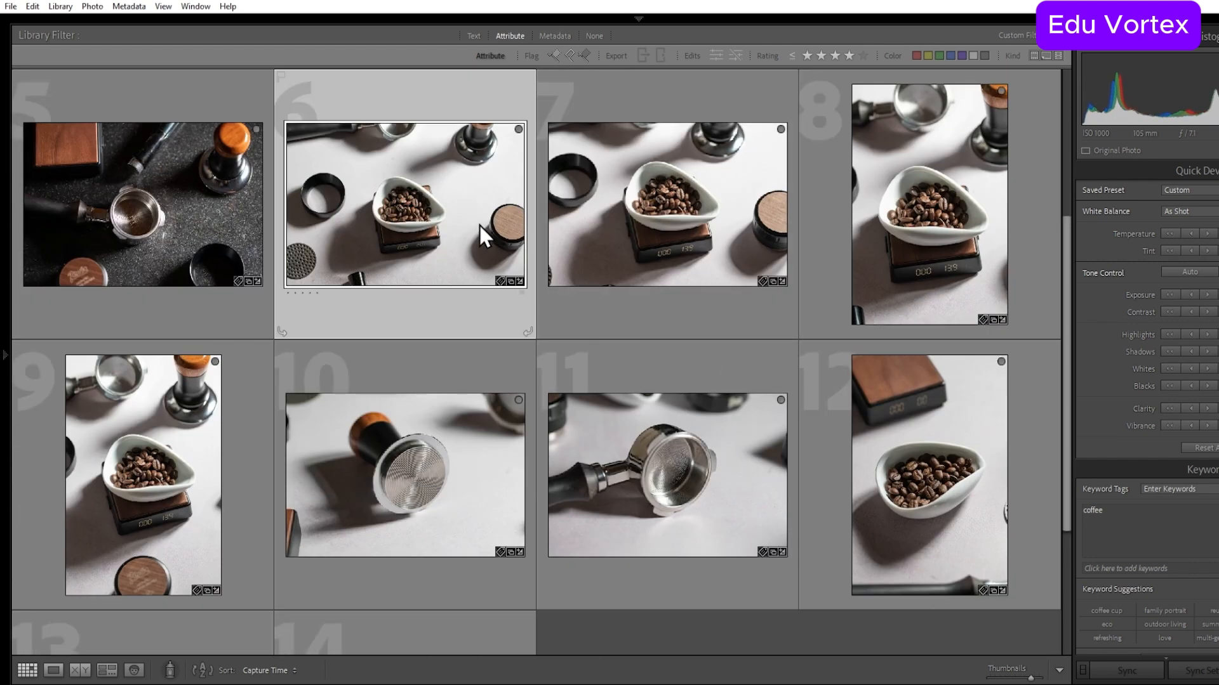
ctrl+scroll(438, 225, up, 2)
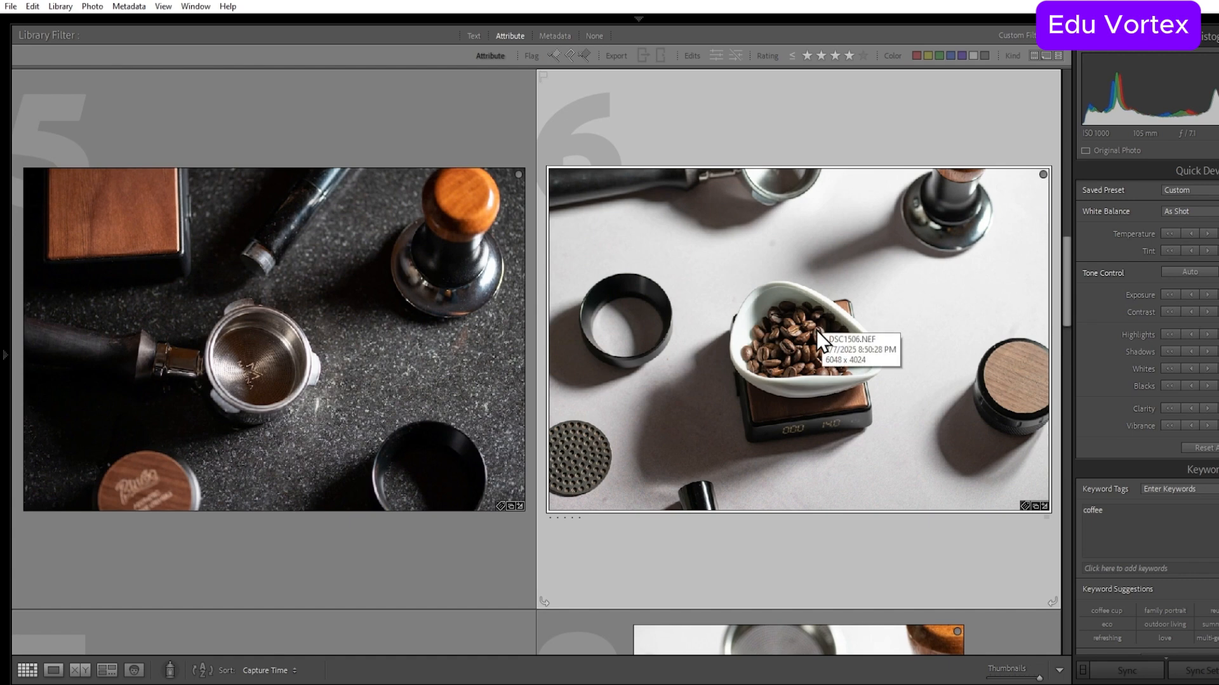
Step: Fine-tune photo 6's Exposure, lower its Highlights and raise its Shadows, and rate it five stars
click(1190, 294)
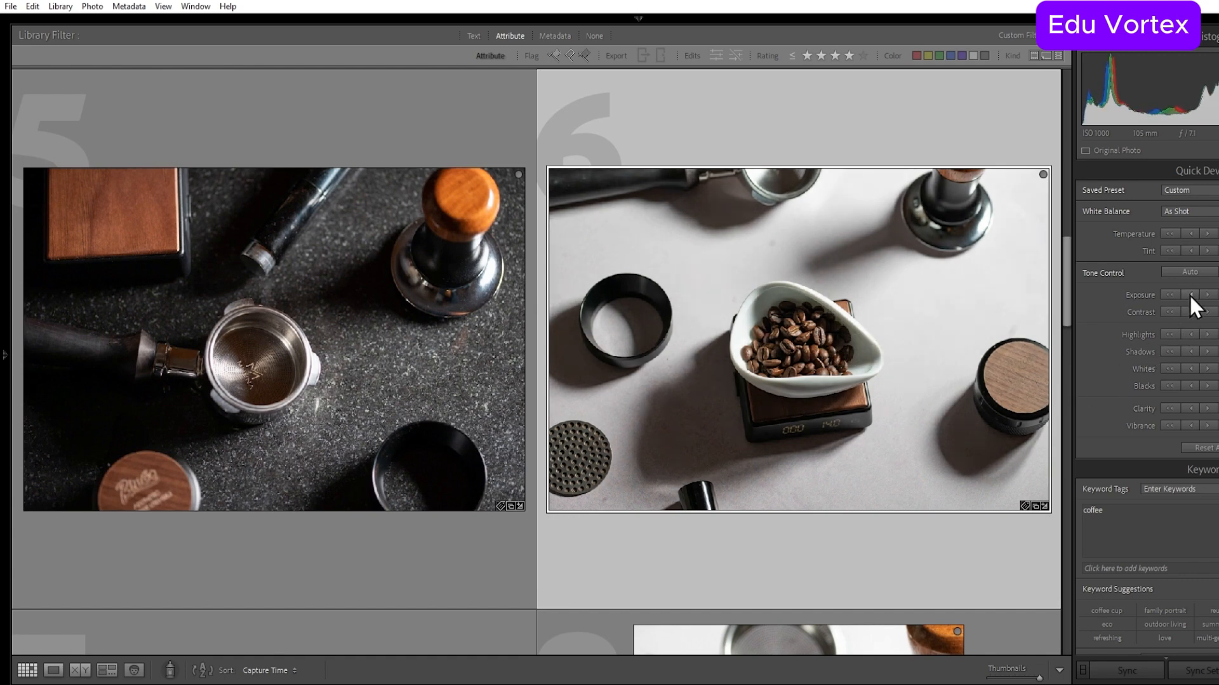
click(1209, 272)
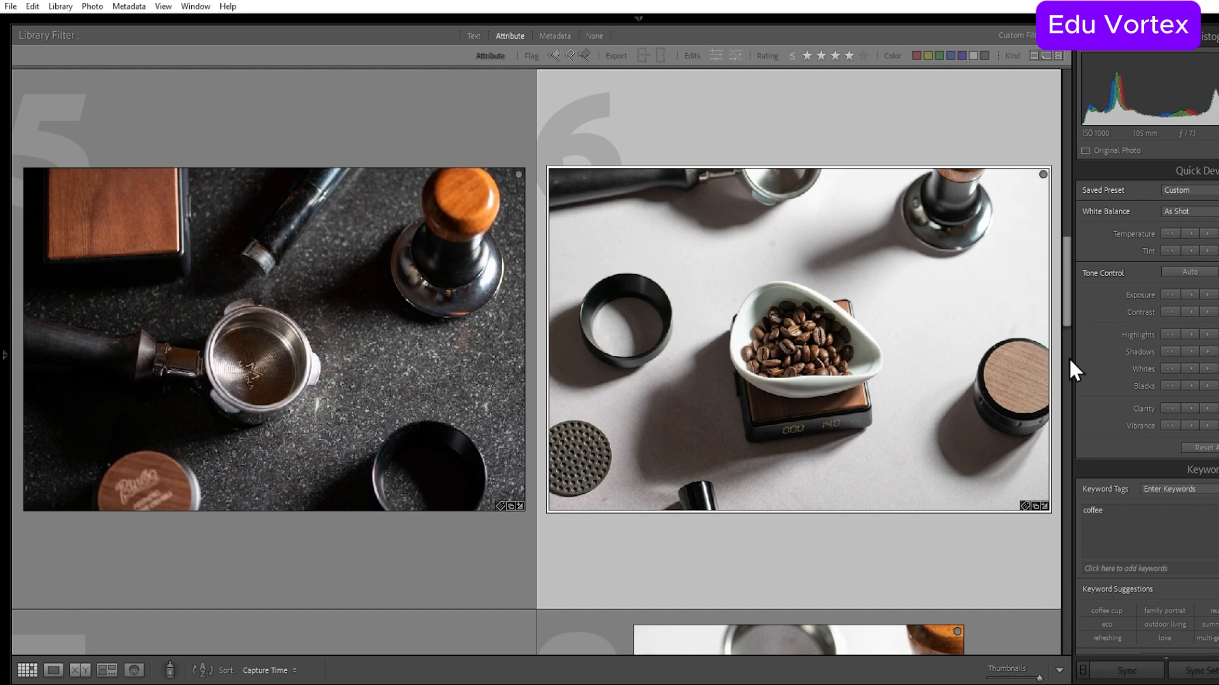
click(1191, 331)
click(1207, 351)
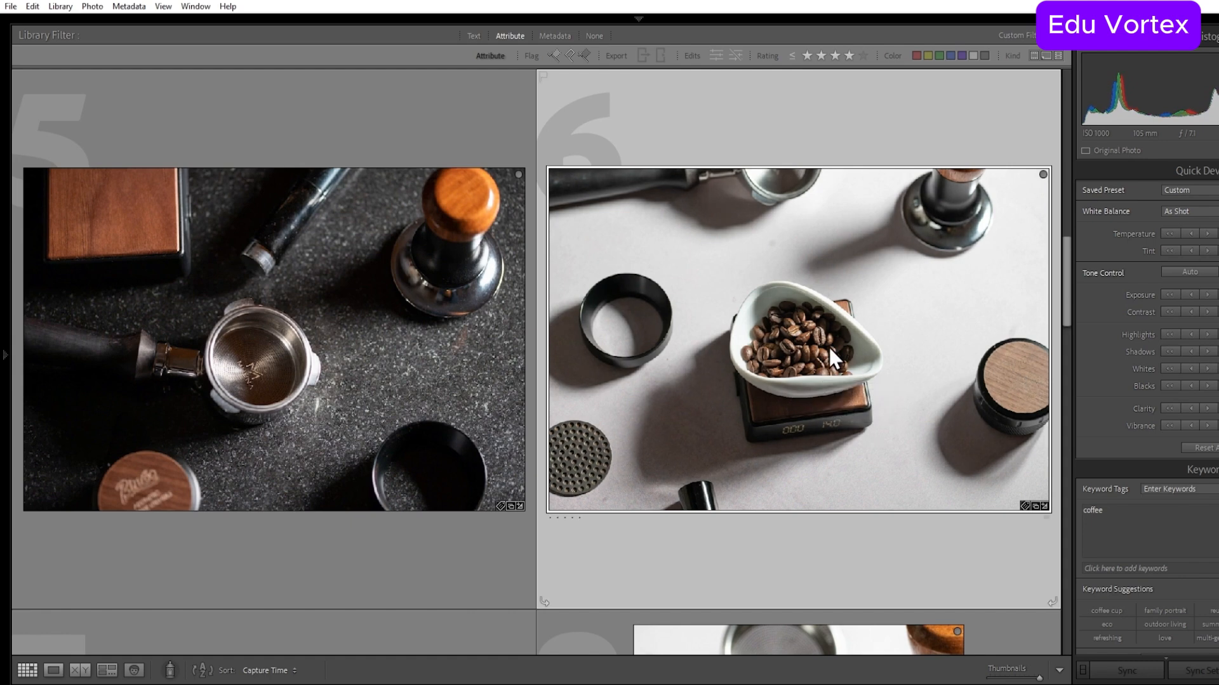
key(5)
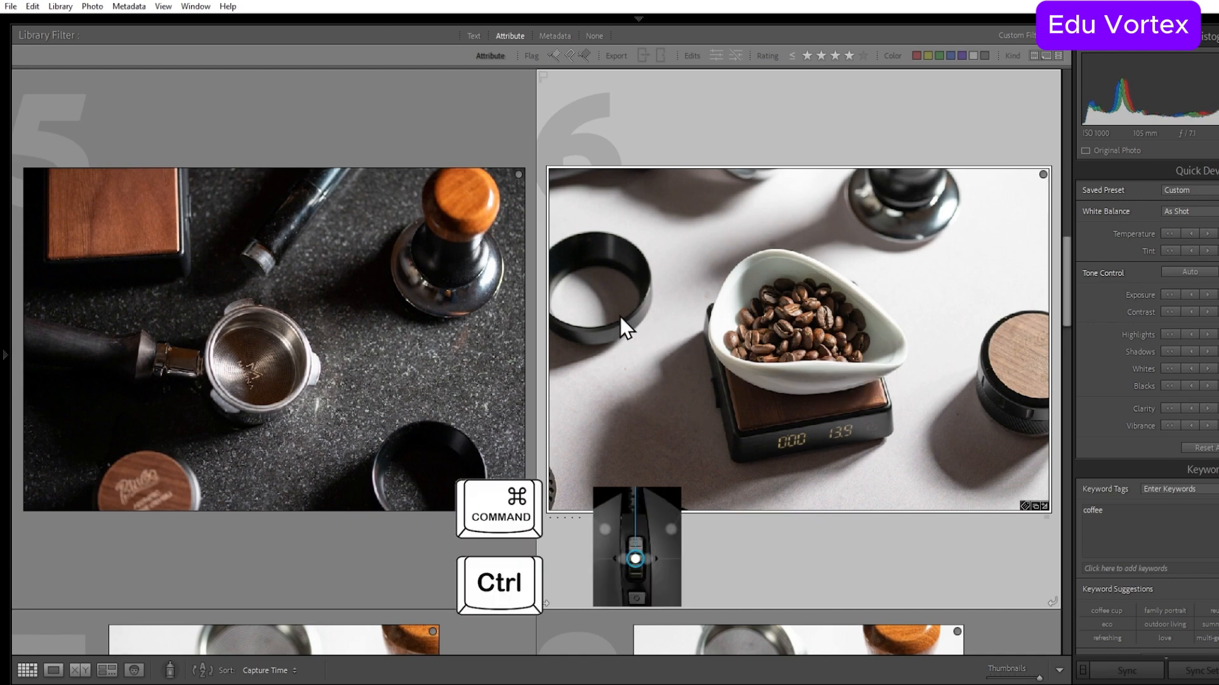
scroll(620, 318, down, 4)
scroll(620, 318, up, 1)
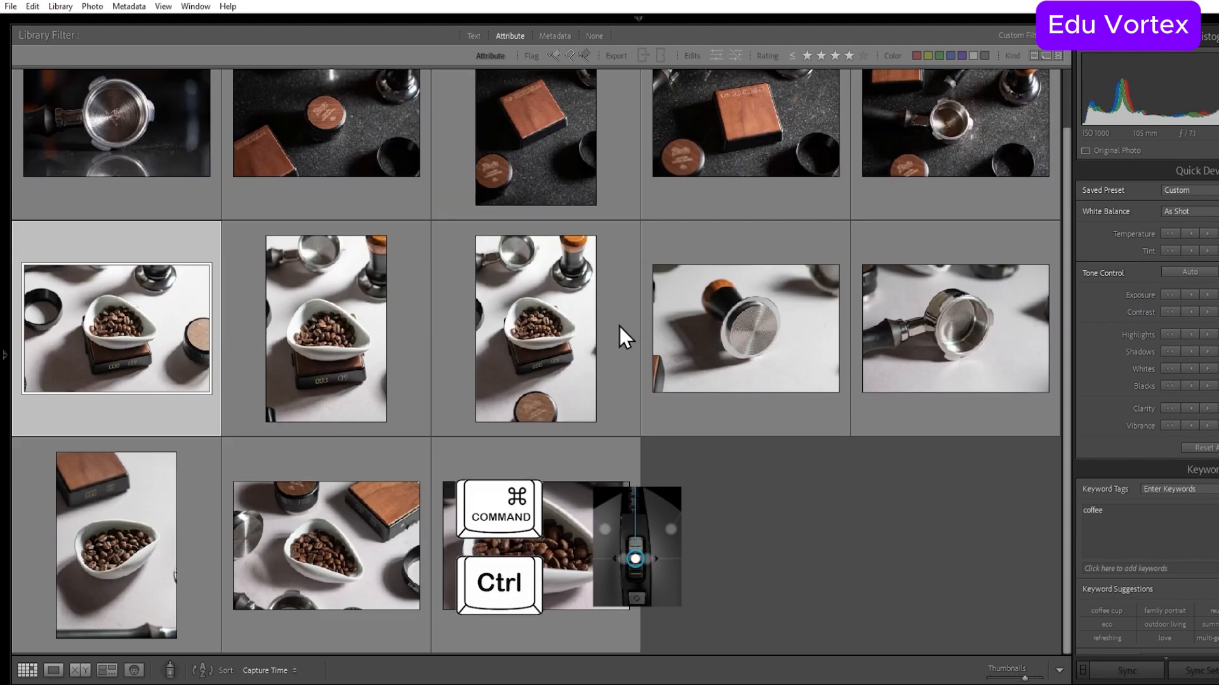
Step: Examine the tamper close-up, photo 9, at full size and rate it five stars in the grid
scroll(620, 326, down, 1)
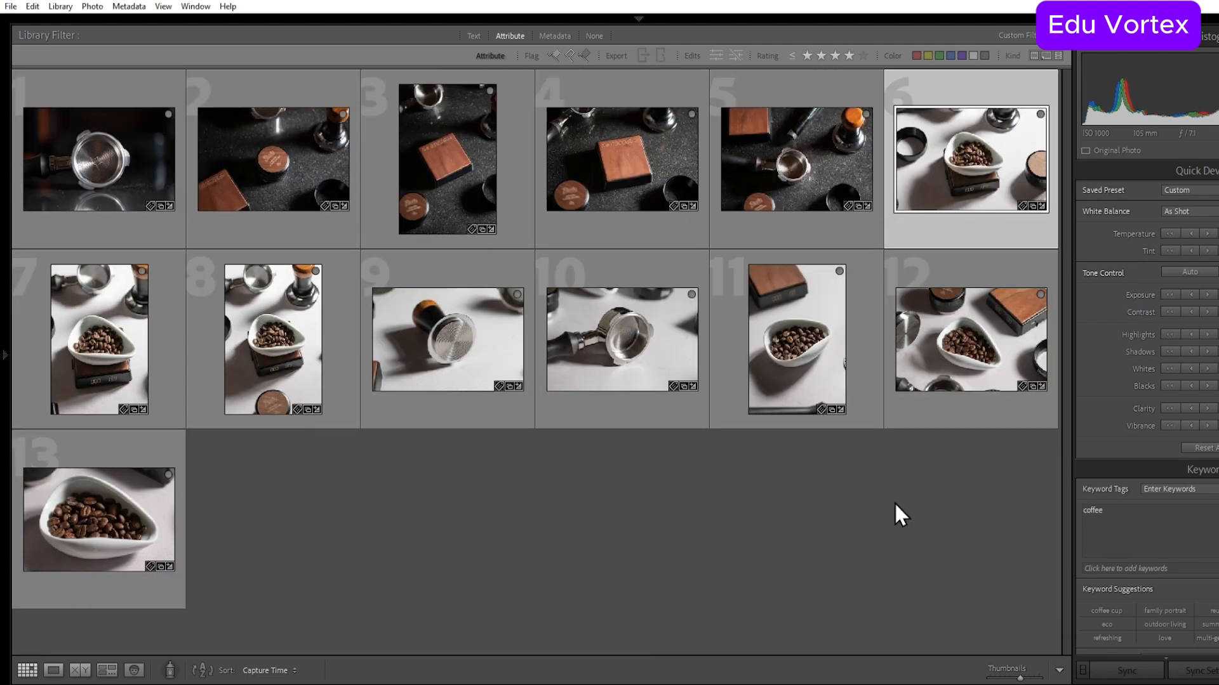
double_click(456, 342)
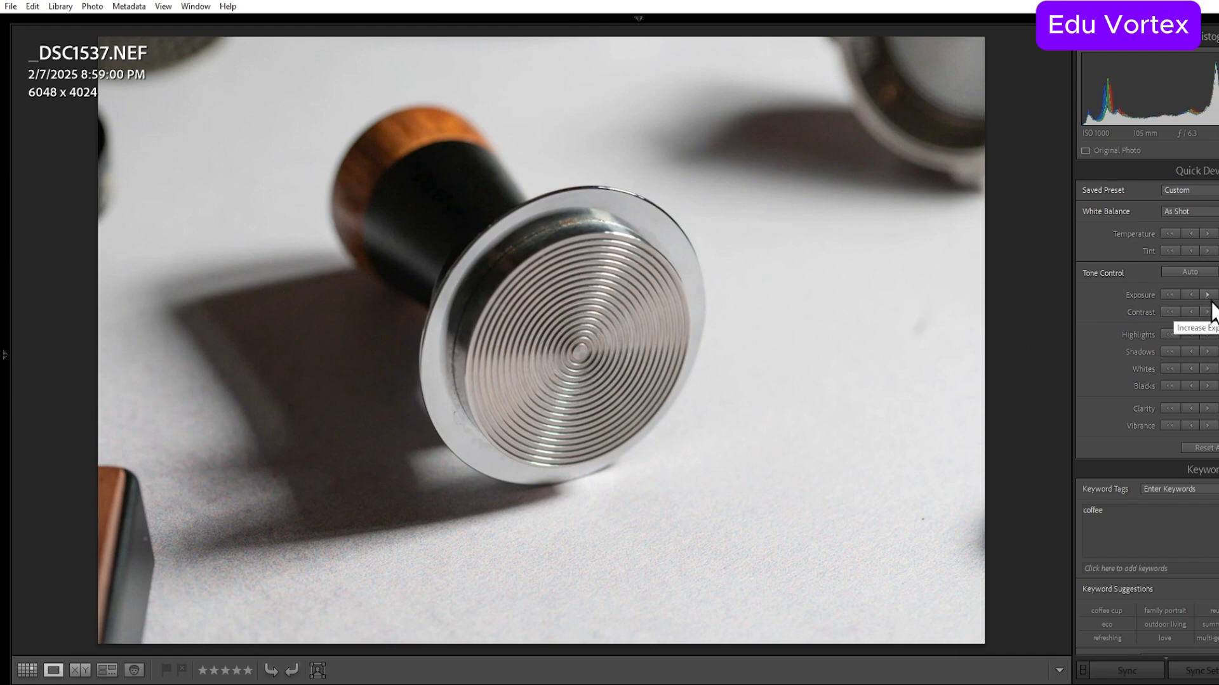
key(g)
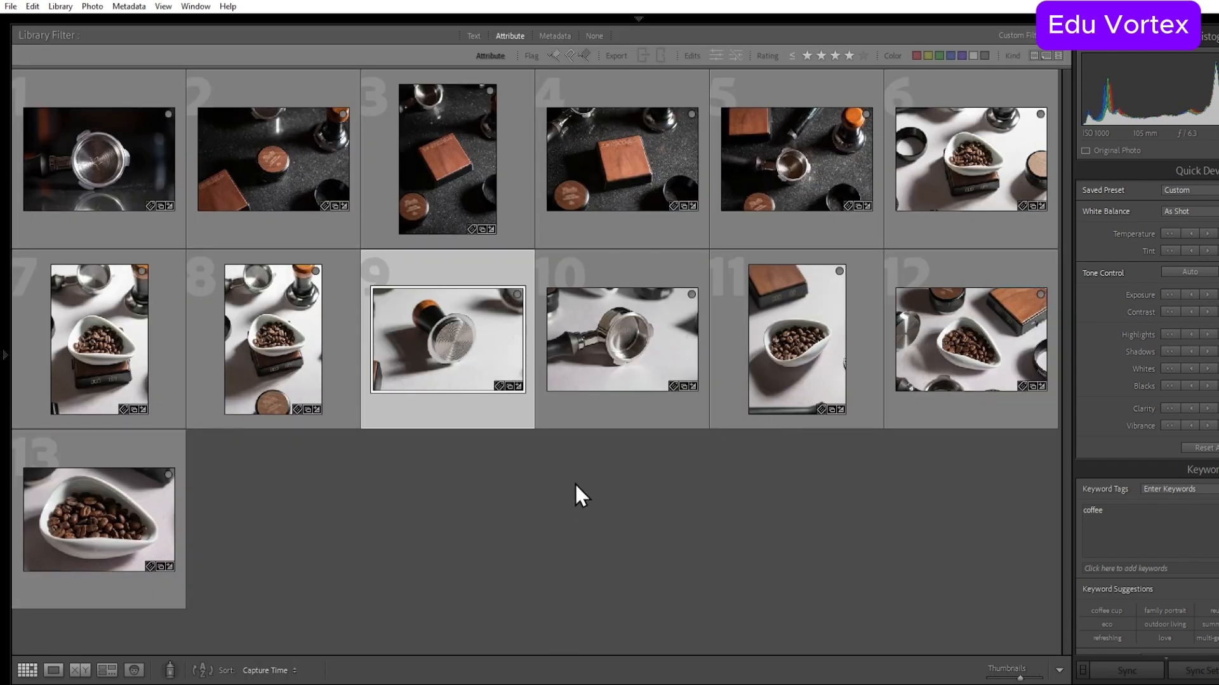
Step: Lower the Highlights of photo 8, the portrait bean bowl shot with the round wooden lid, in Develop
double_click(274, 354)
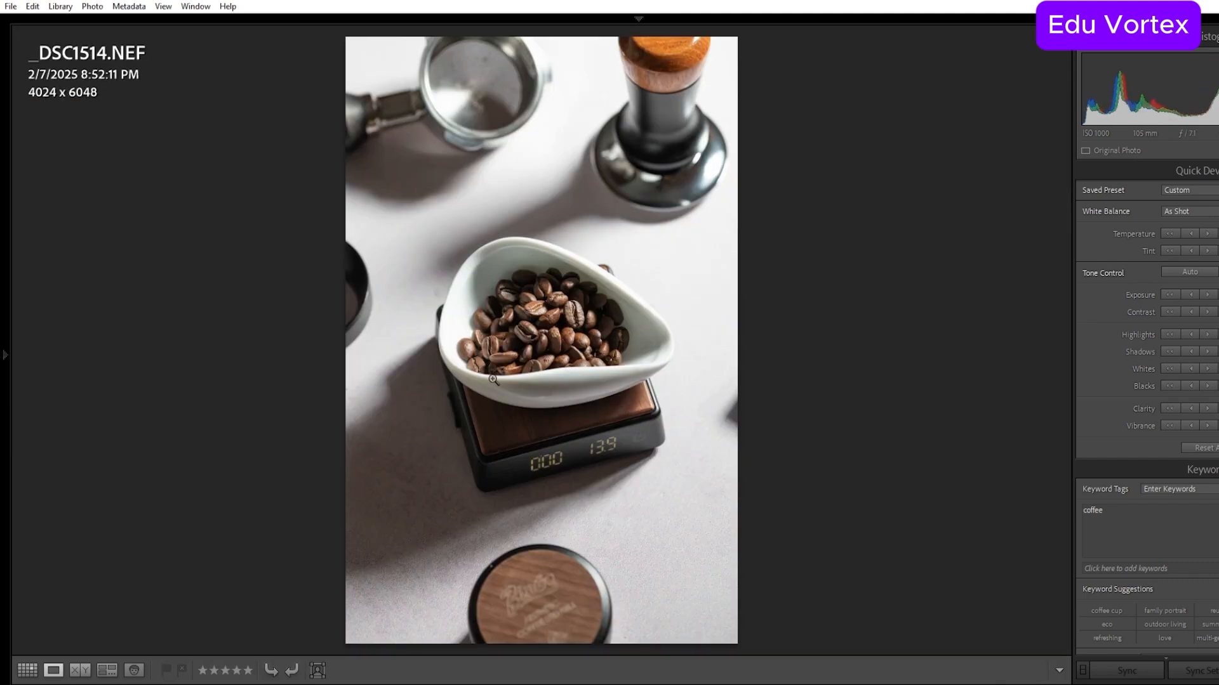
key(d)
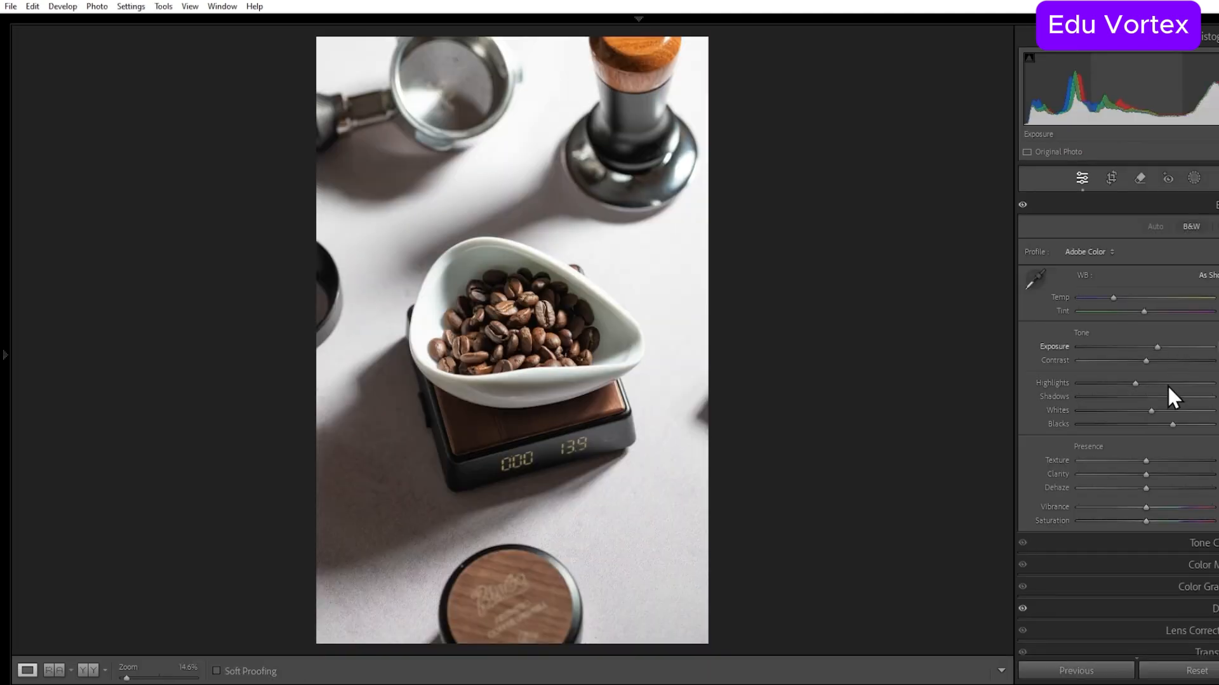
drag(1138, 384, 1129, 384)
Step: Rotate the crop of the bean bowl photo slightly counter-clockwise to straighten it, and rate the photo five stars
key(r)
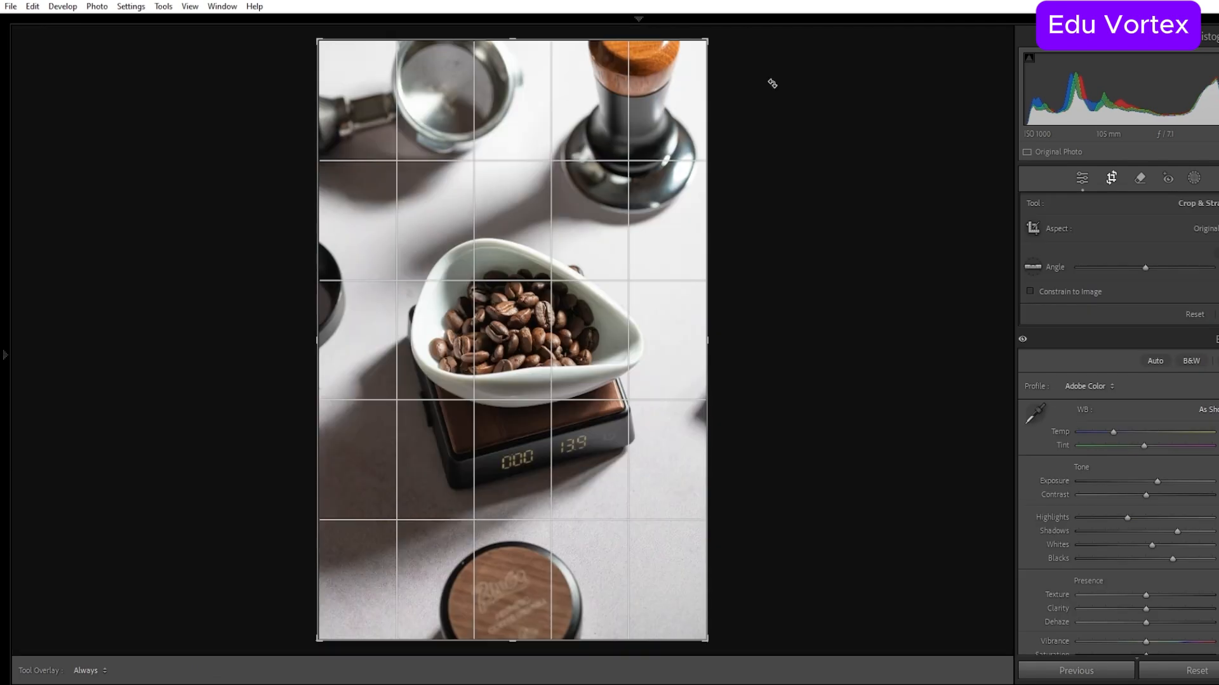
drag(770, 82, 751, 65)
key(Return)
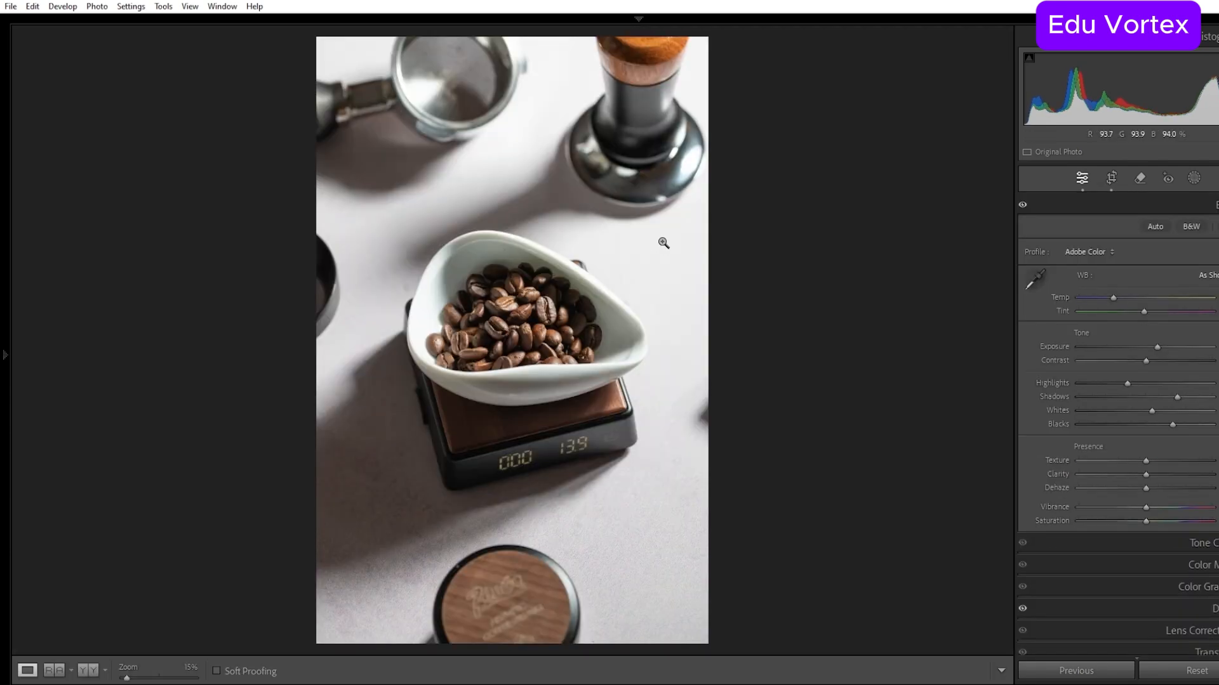
key(g)
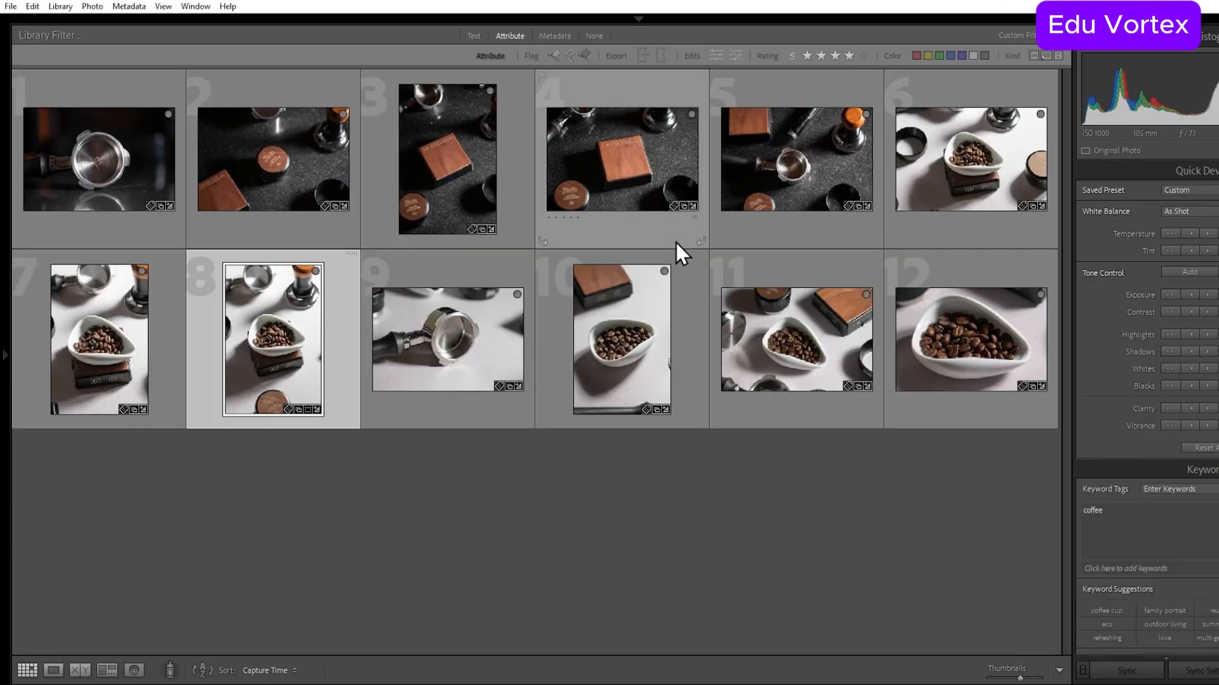
key(5)
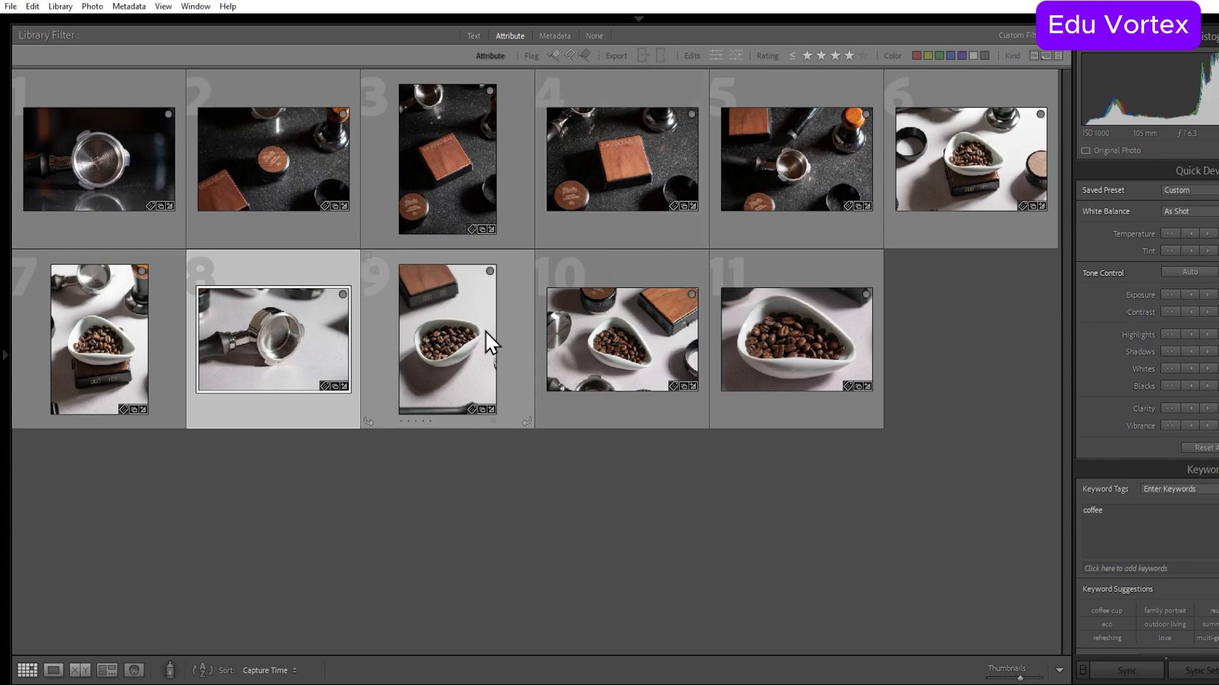
Step: Rate the last three bean bowl photos in the grid five stars: the close-up, the wide shot and the portrait shot
double_click(772, 333)
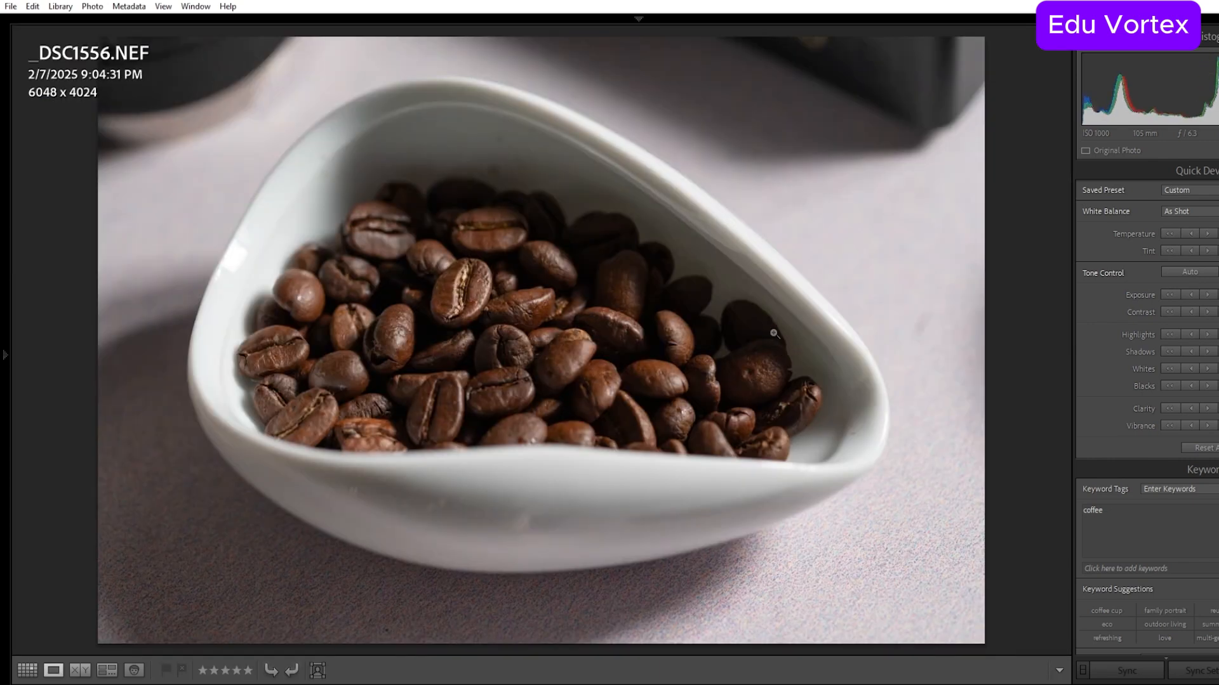
key(g)
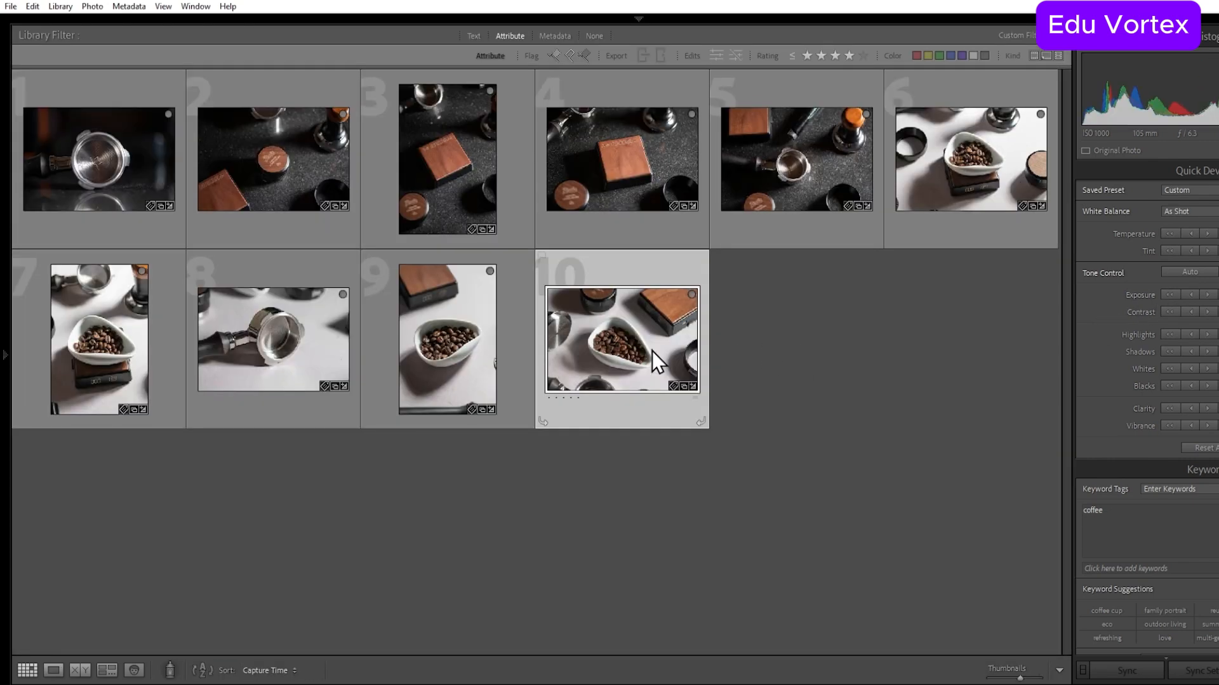
key(5)
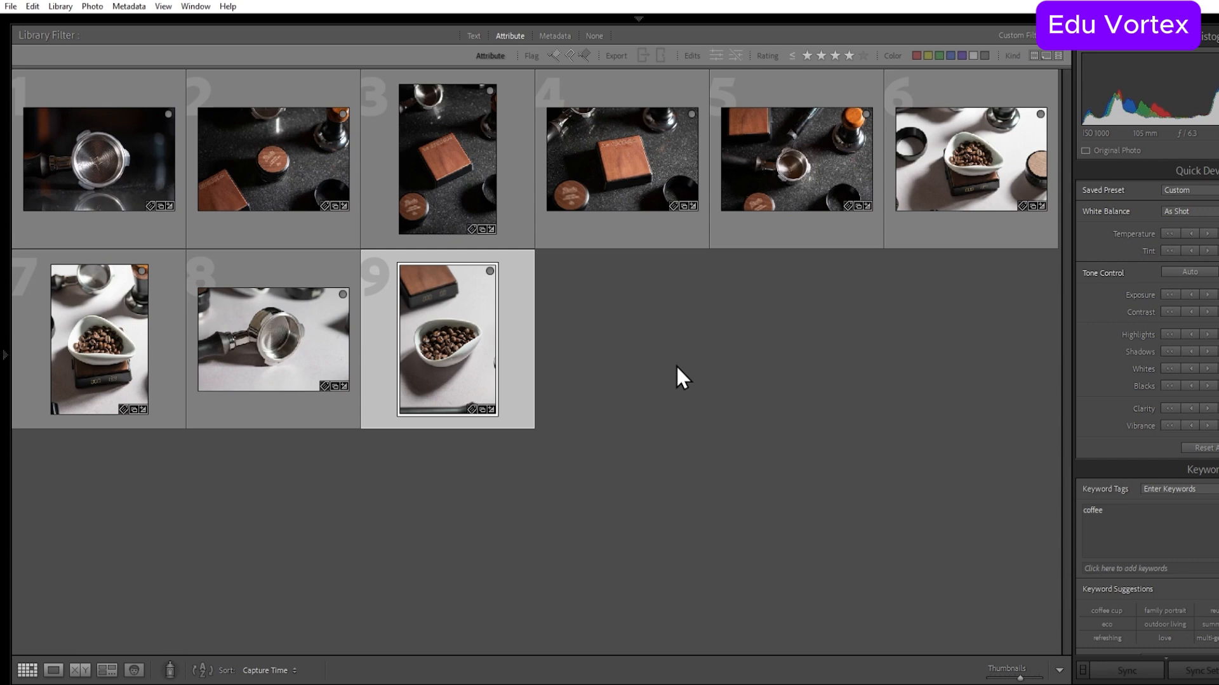
key(equal)
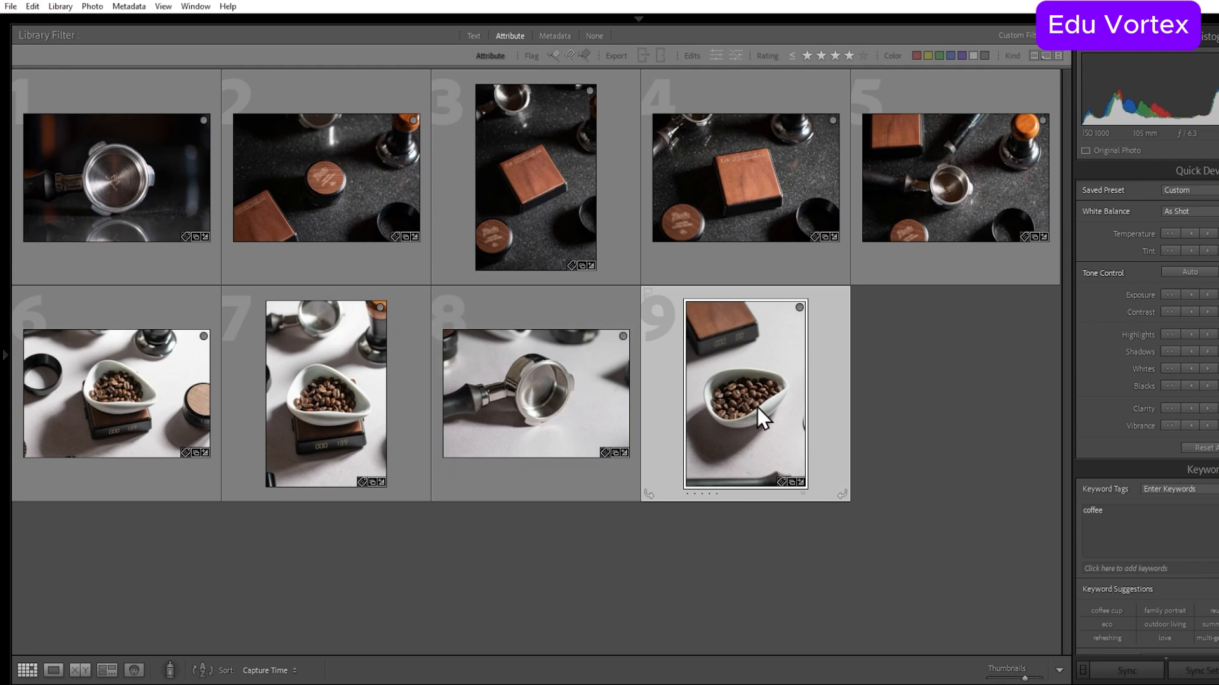
key(5)
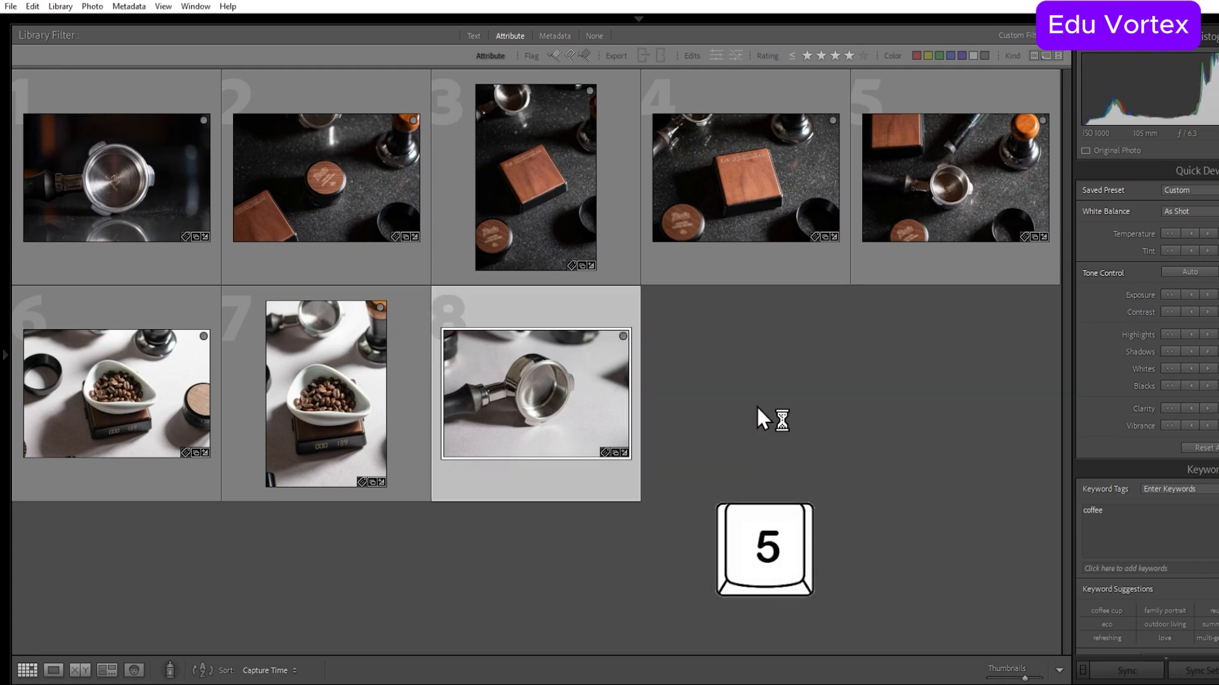
Step: Raise the Exposure of photo 8, the portafilter on the white surface, slightly in Develop and rate it five stars
double_click(524, 376)
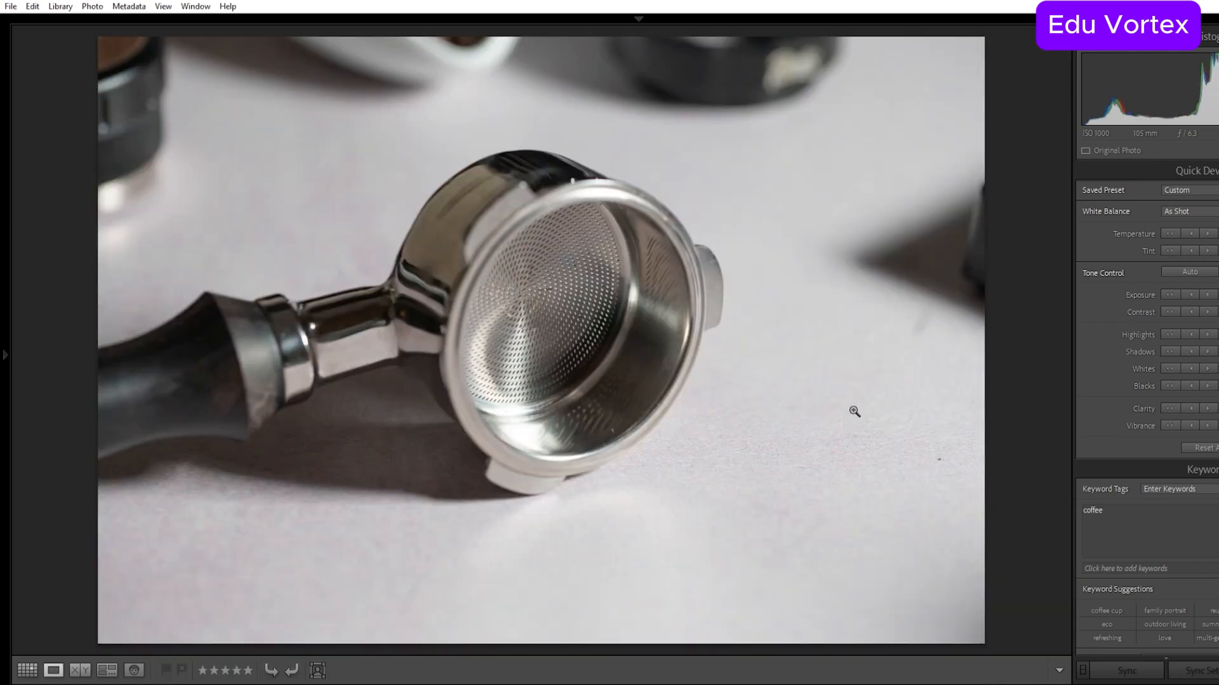
key(d)
key(equal)
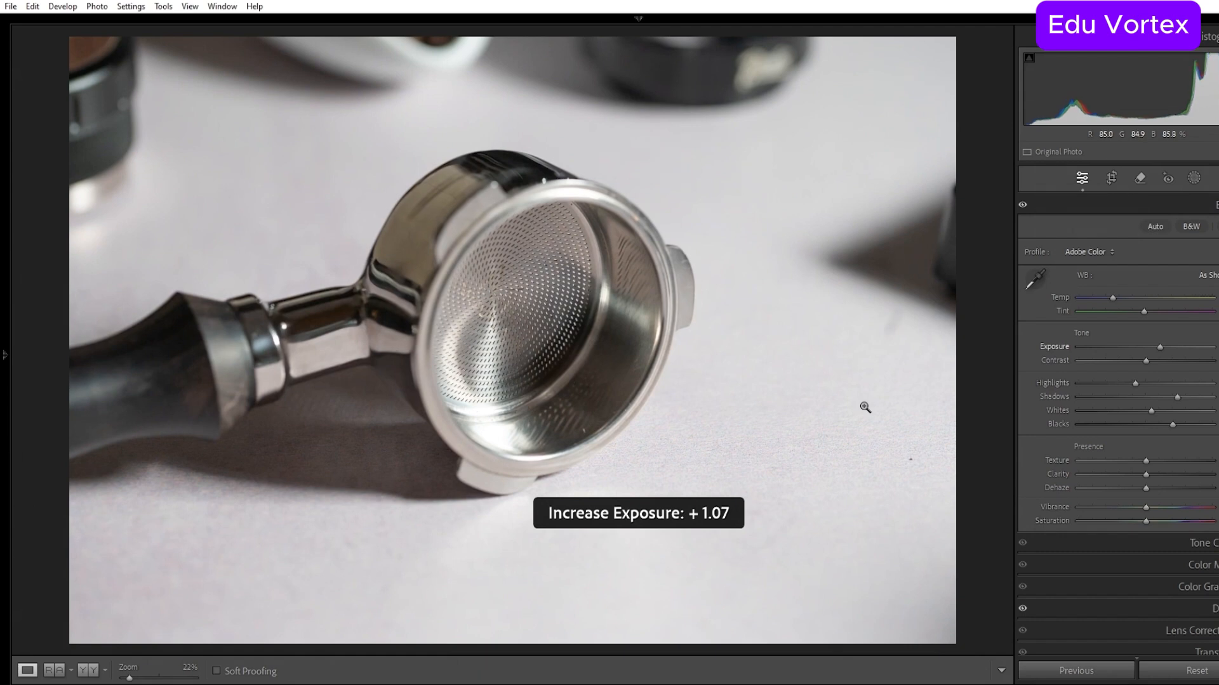
key(minus)
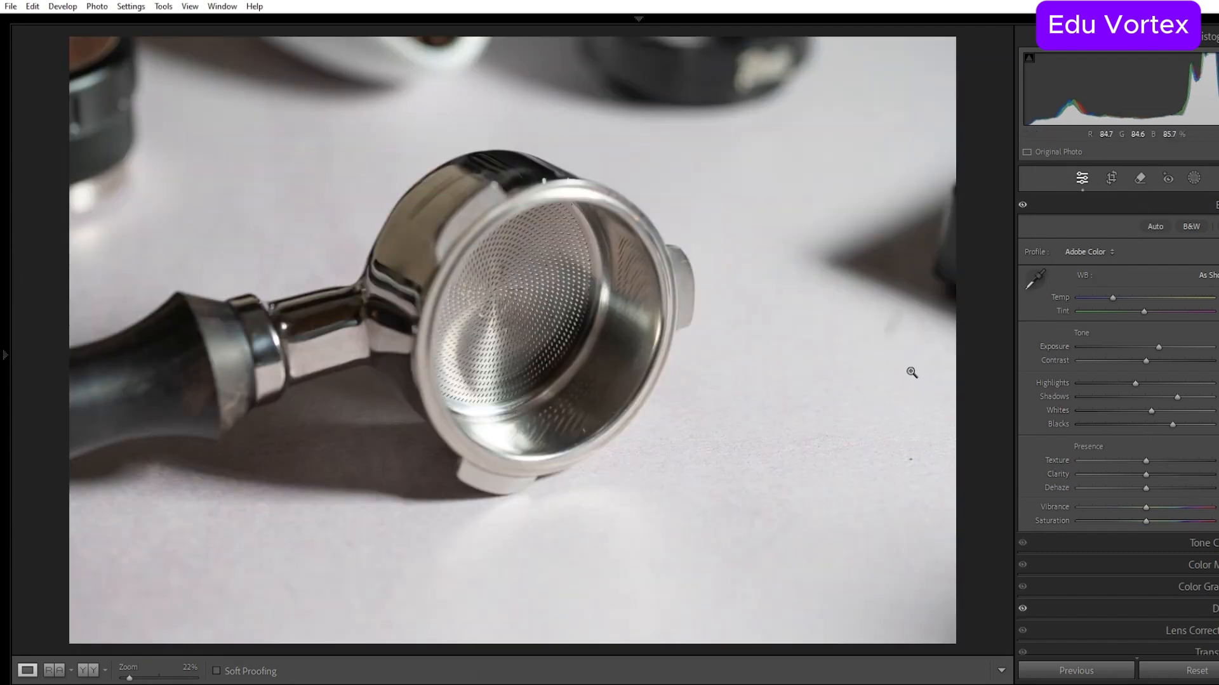
key(g)
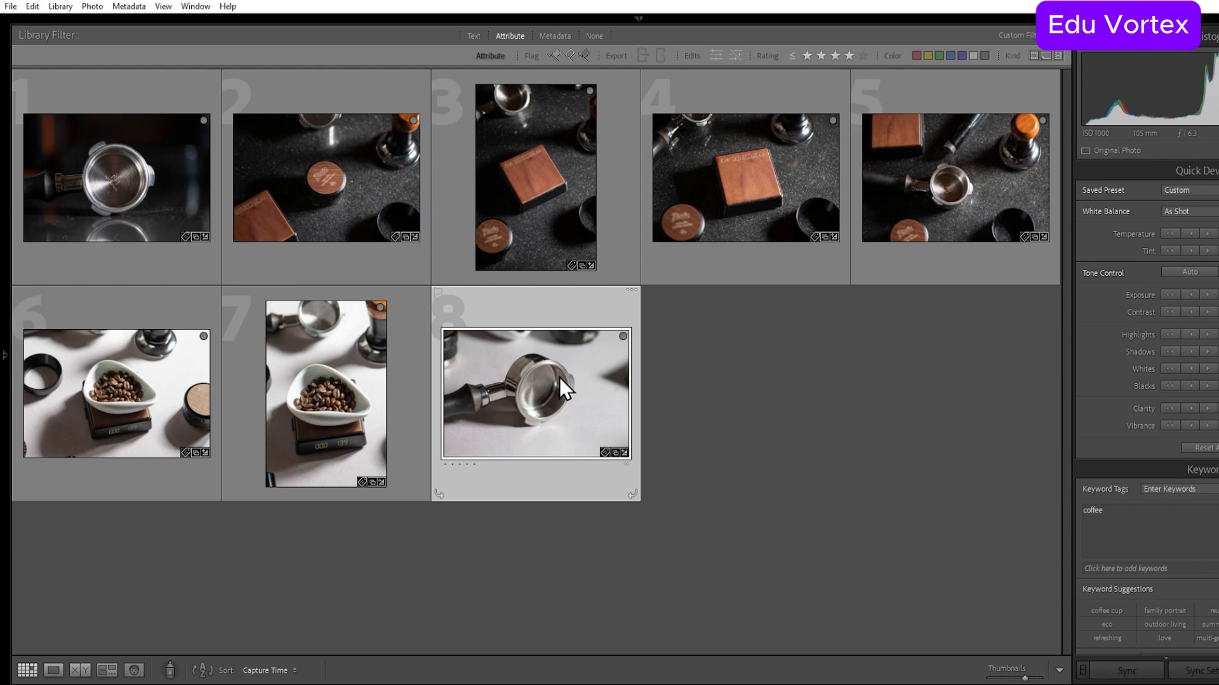
key(5)
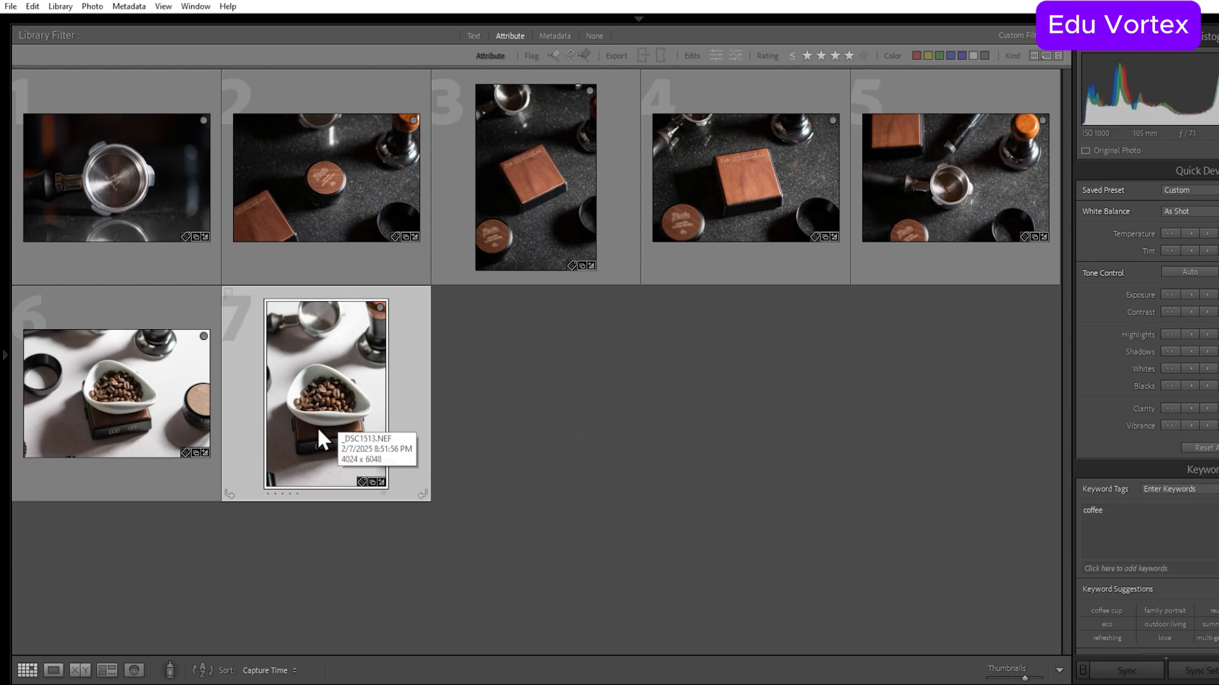
Step: Raise the Exposure of photo 2, the round wooden lid on the dark surface, by small steps in Develop
scroll(598, 391, up, 3)
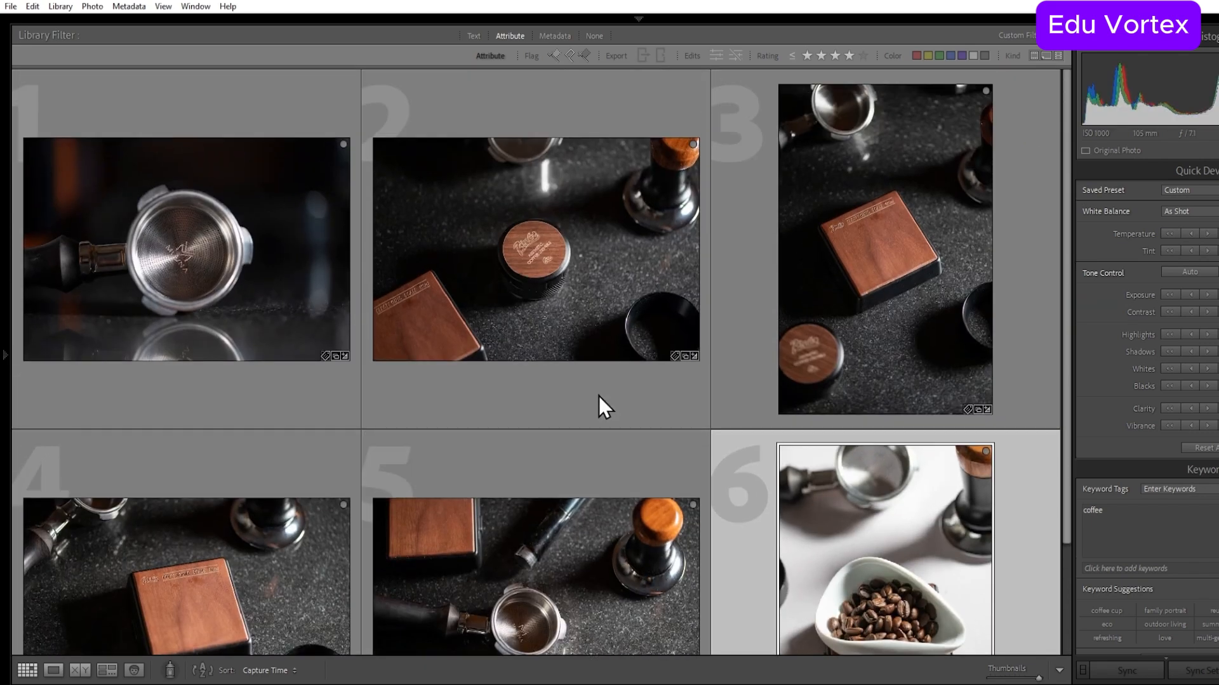
click(559, 252)
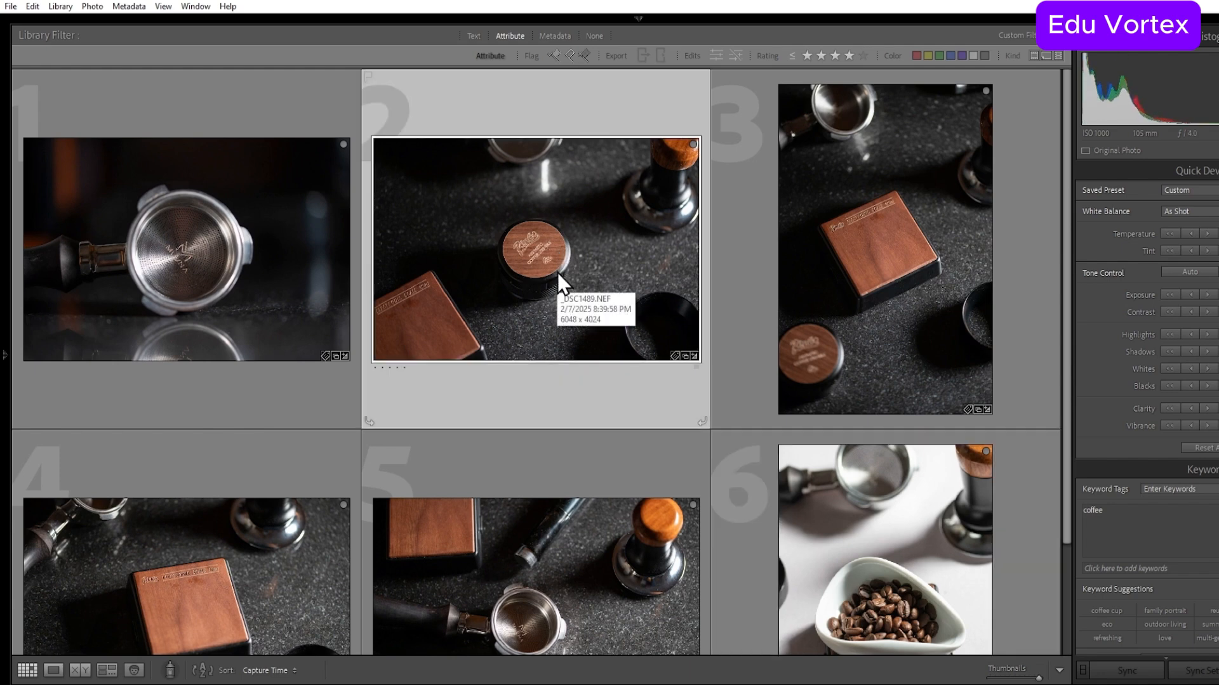
key(d)
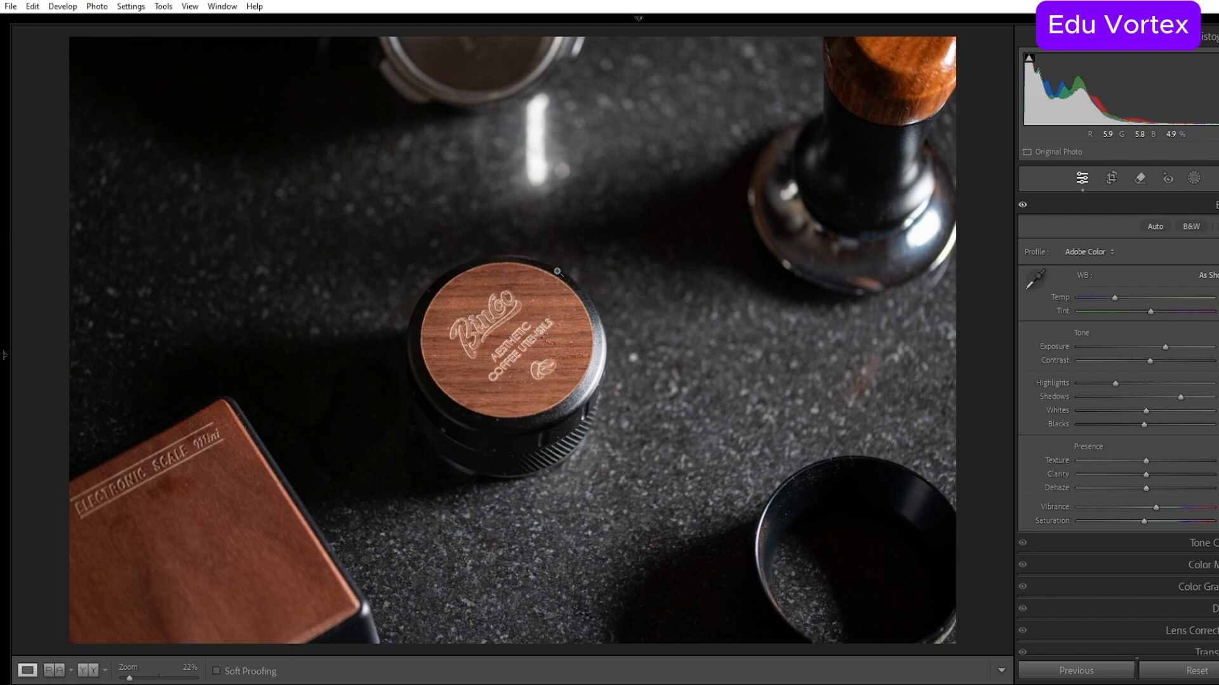
key(equal)
key(equal)
key(minus)
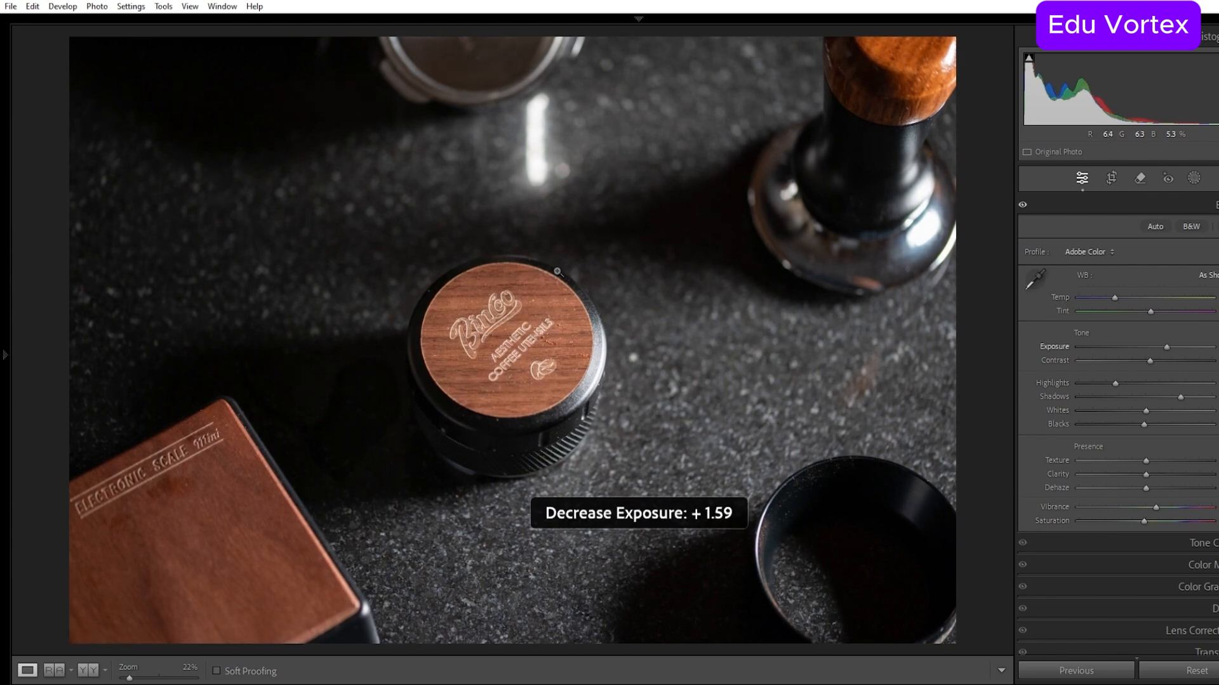
key(equal)
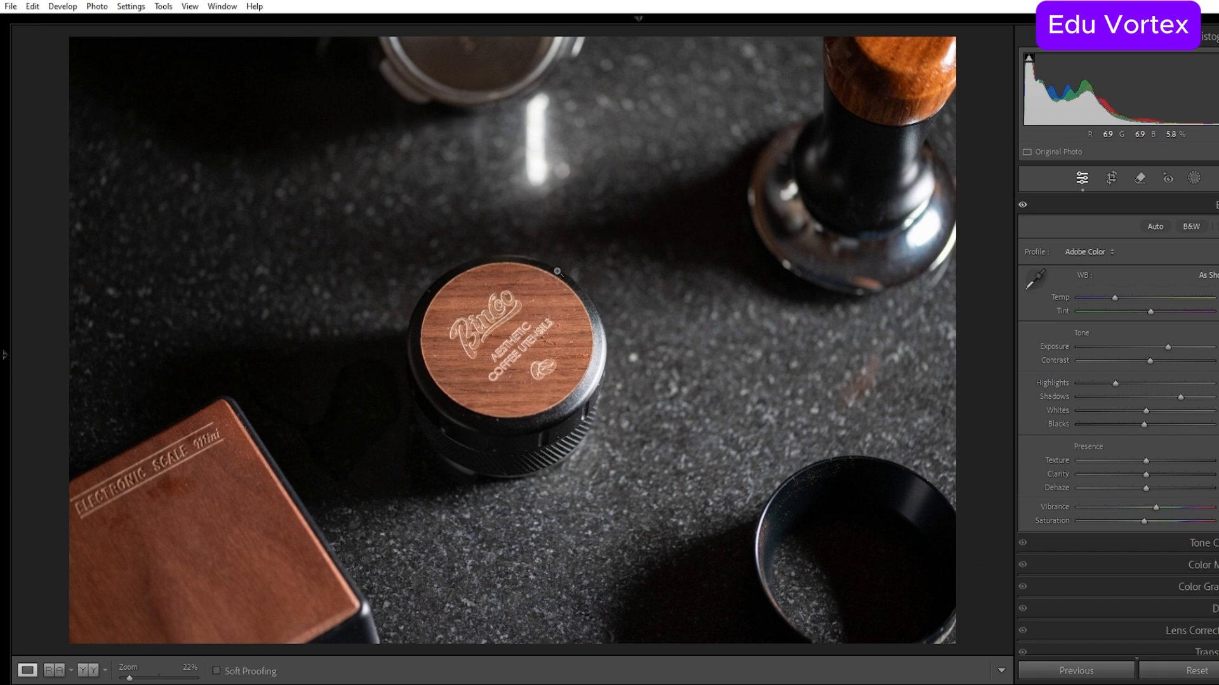
key(g)
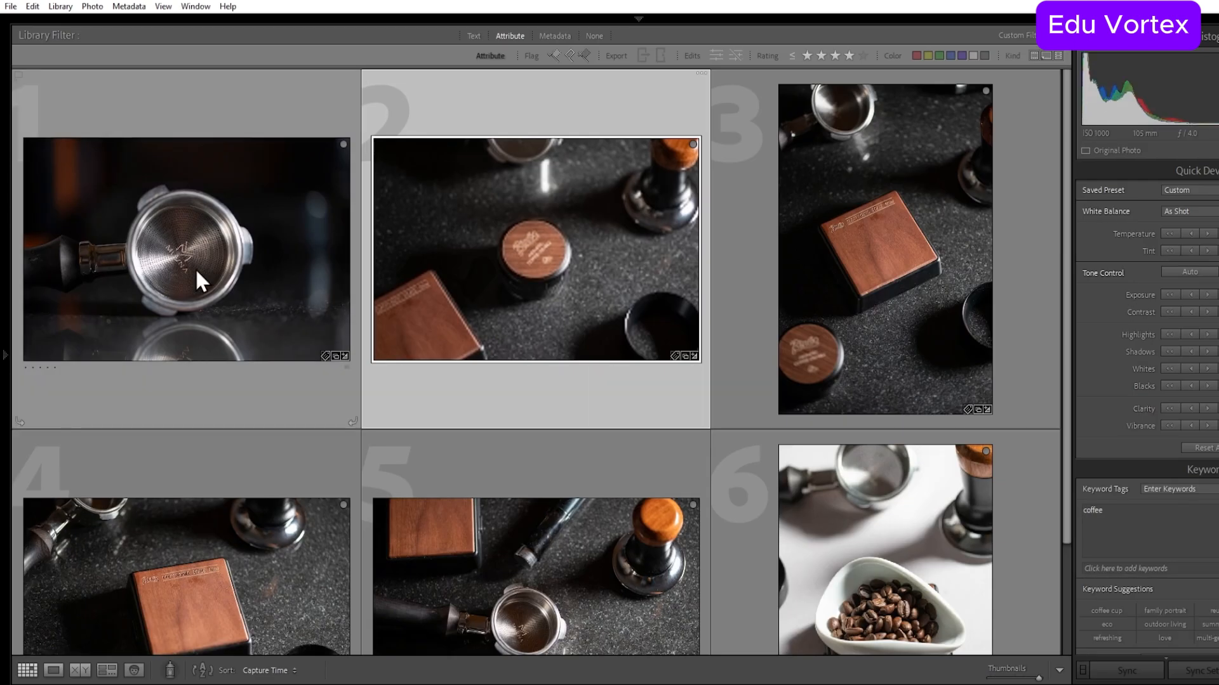
Step: Raise the Exposure of photo 1, the upright portafilter on the dark surface, in Develop and rate it five stars
click(175, 227)
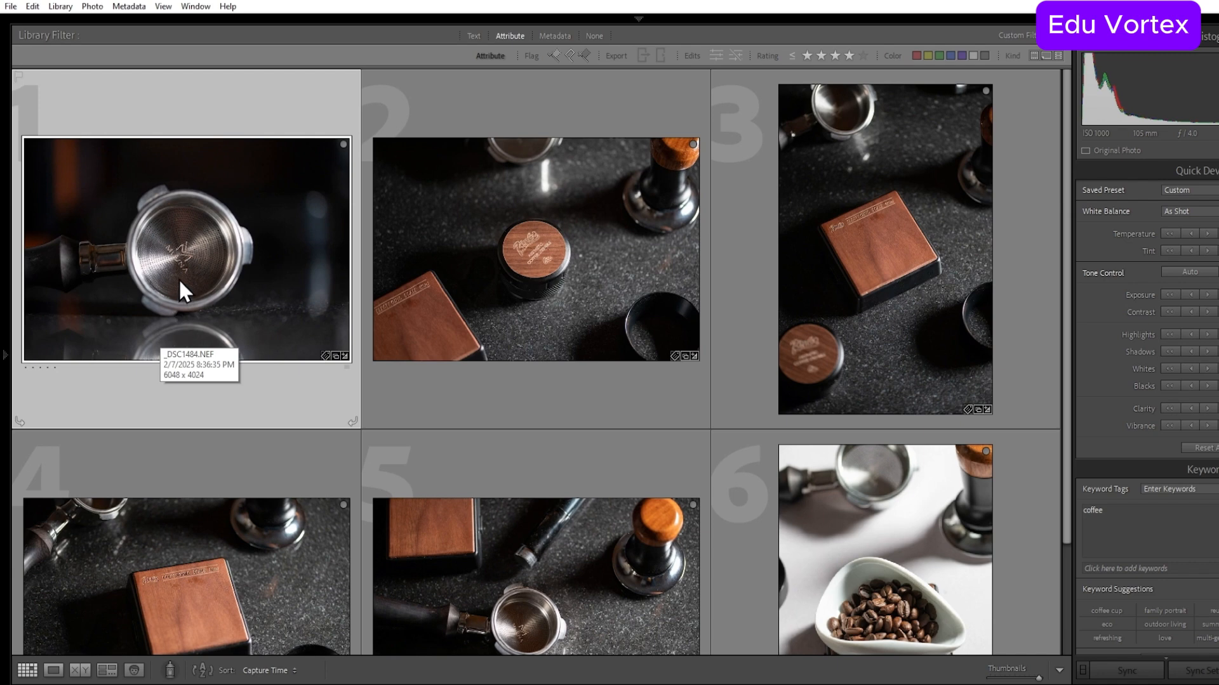
key(d)
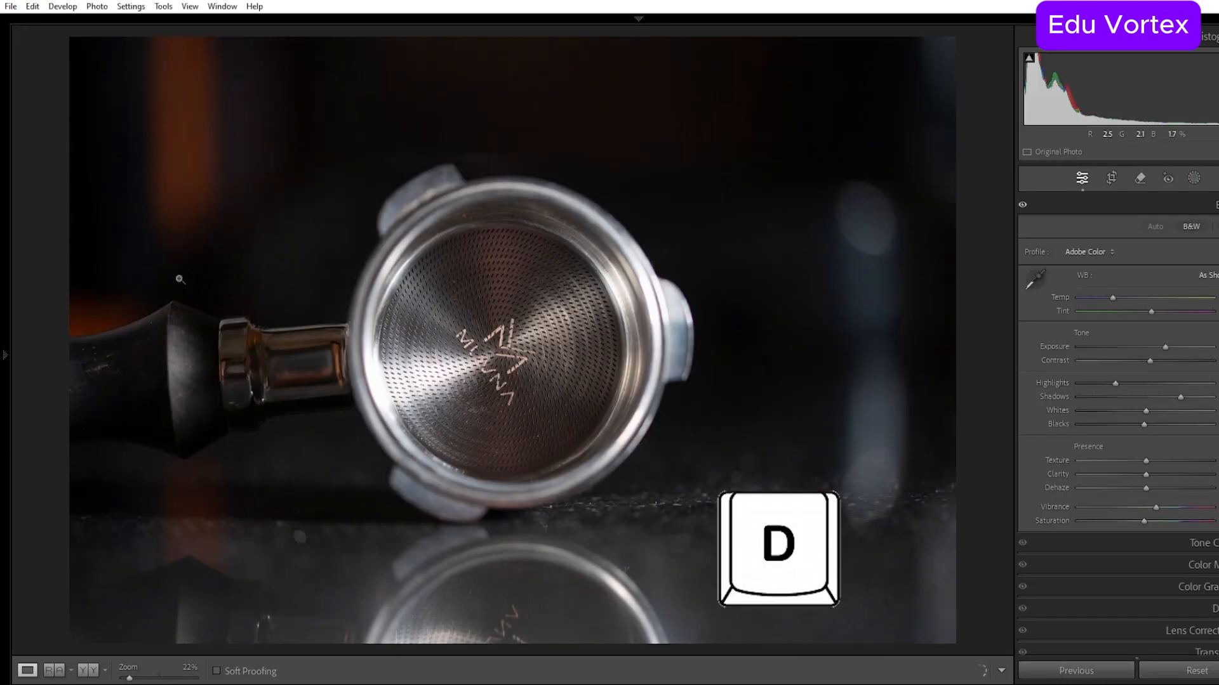
key(plus)
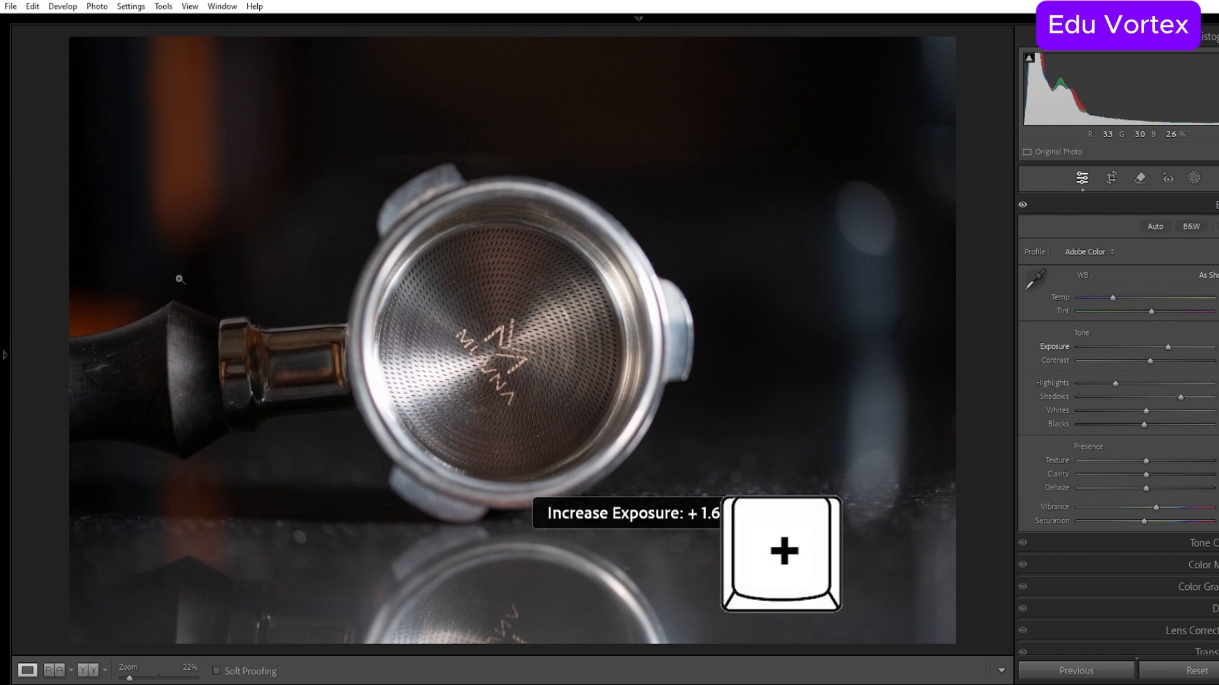
key(plus)
key(plus)
key(plus)
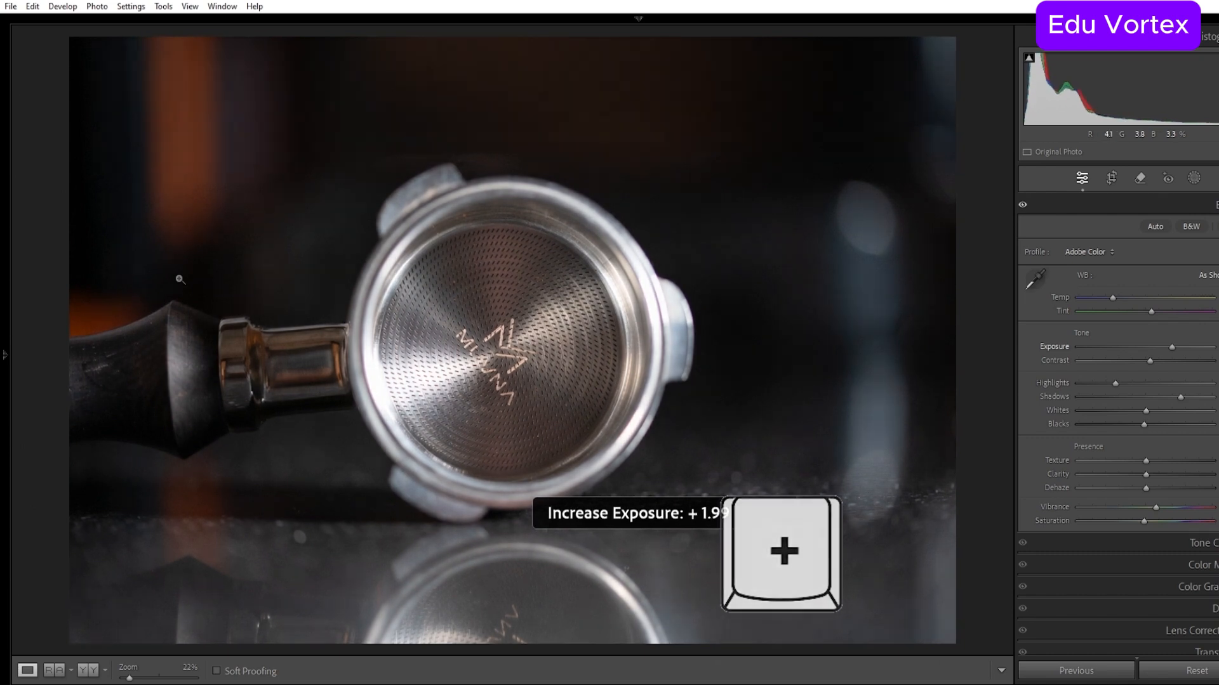
key(minus)
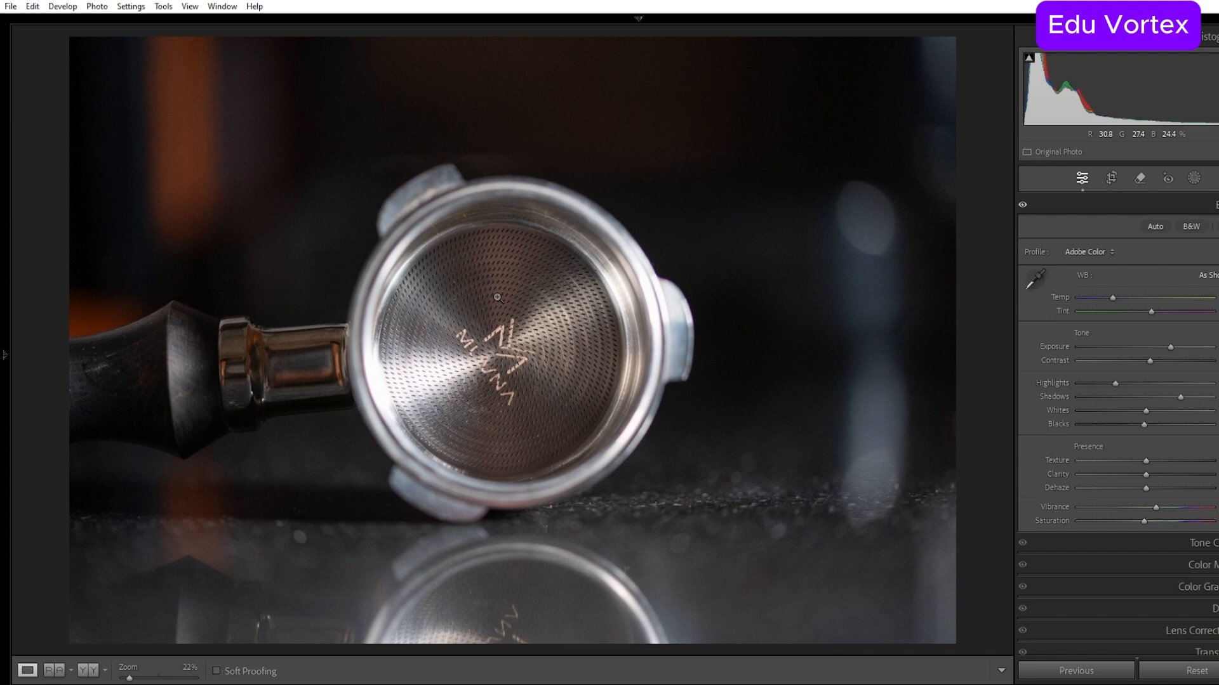
key(5)
Step: Apply the wooden lid photo's settings to the portrait scale photo, and advance to the portafilter and tamper photo
key(Right)
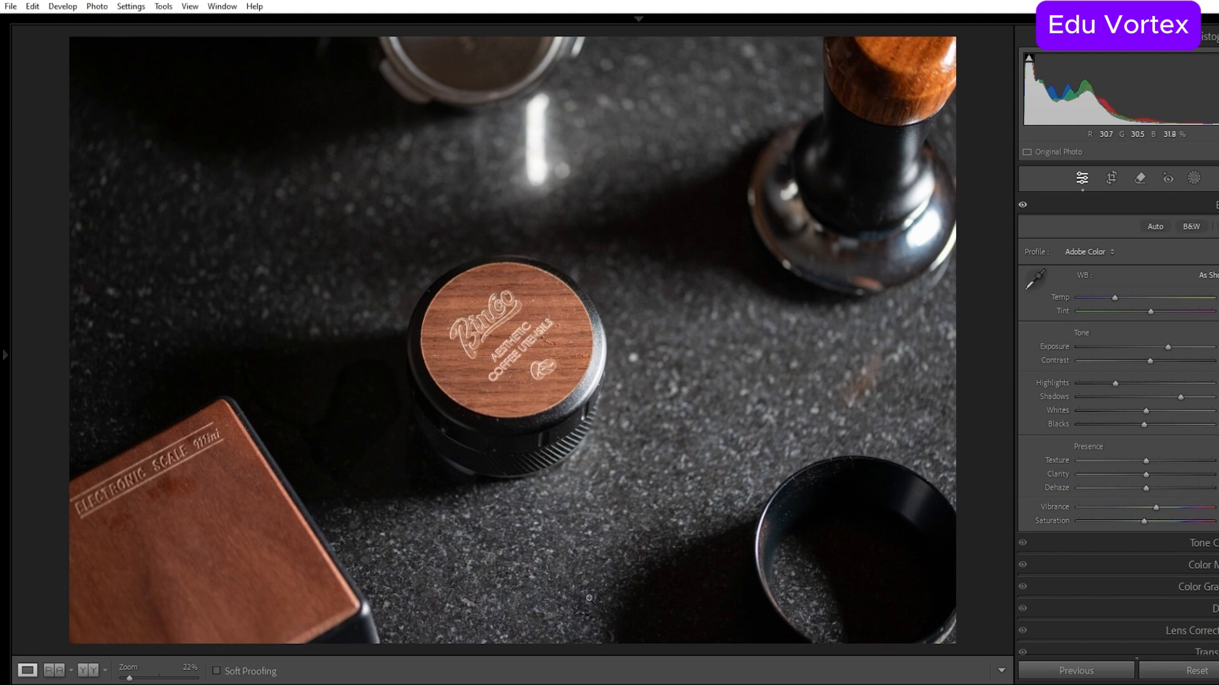
mouse_move(497, 683)
key(Right)
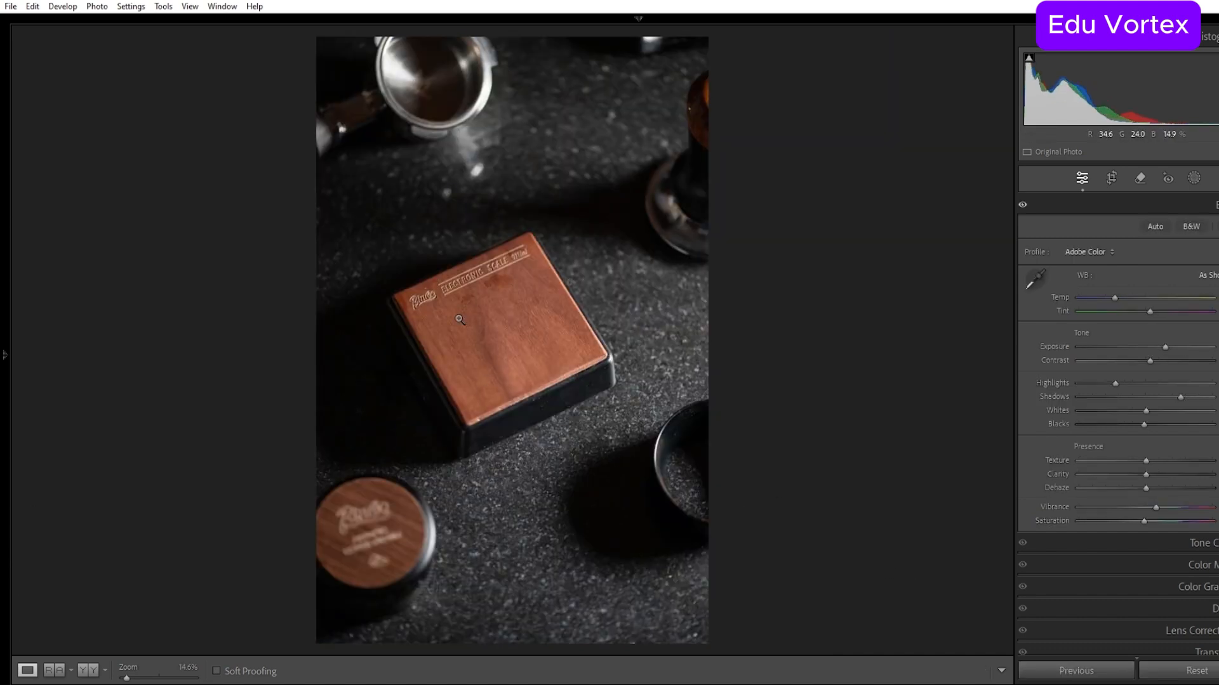
click(1081, 672)
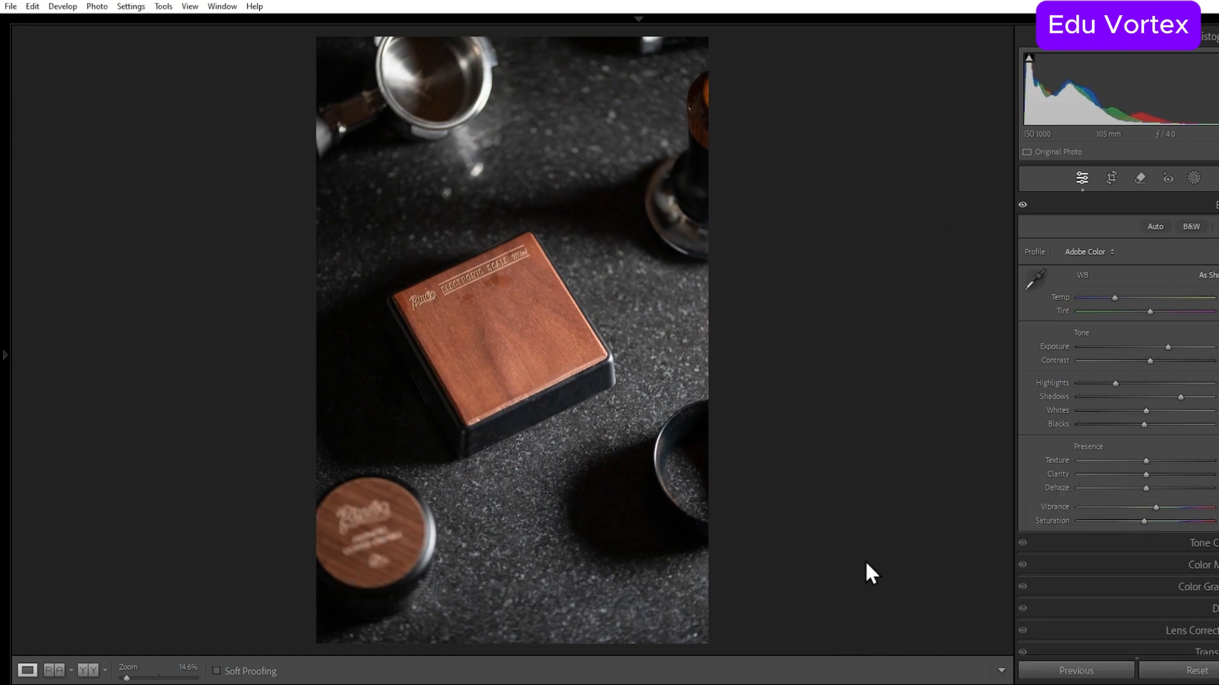
key(ctrl+equal)
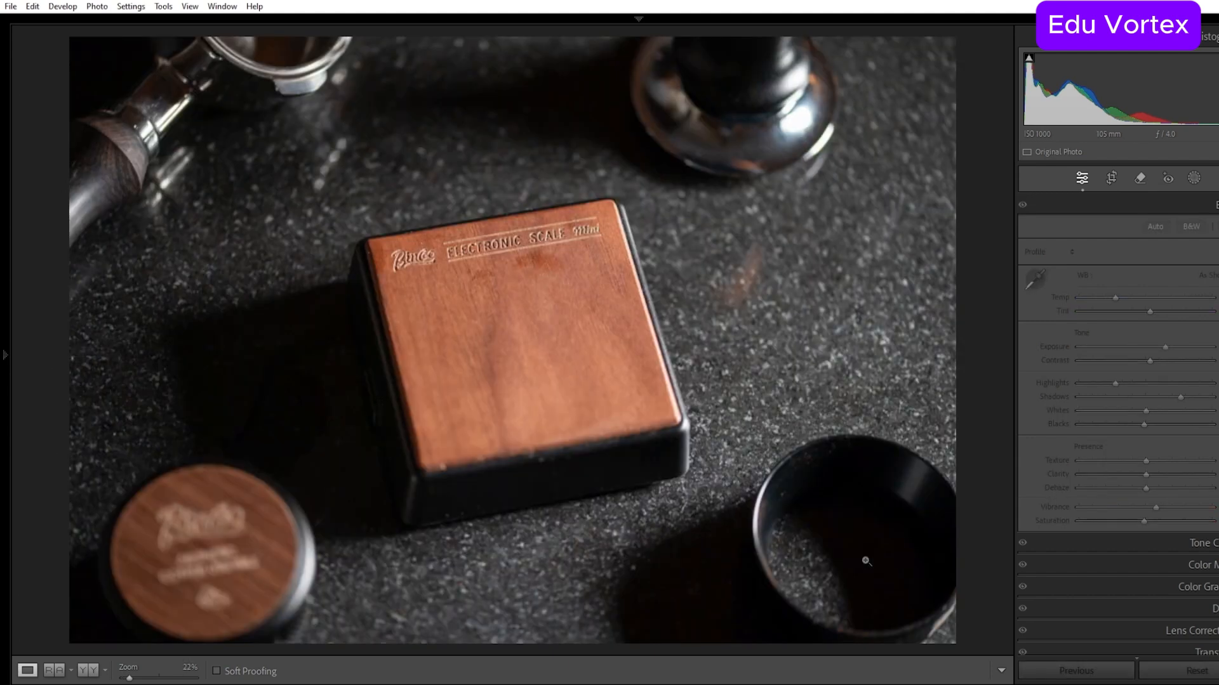
key(Right)
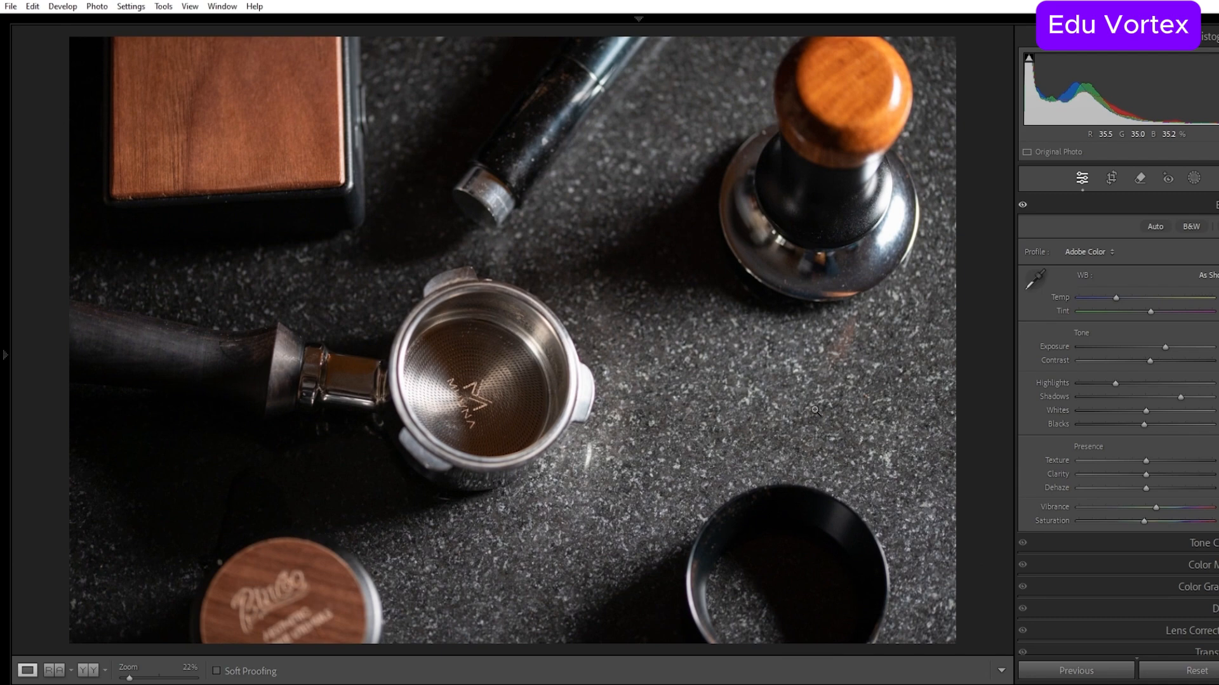
Step: Advance to the portrait photo of the bean bowl on the scale, lower its Exposure slightly and deselect it
key(Right)
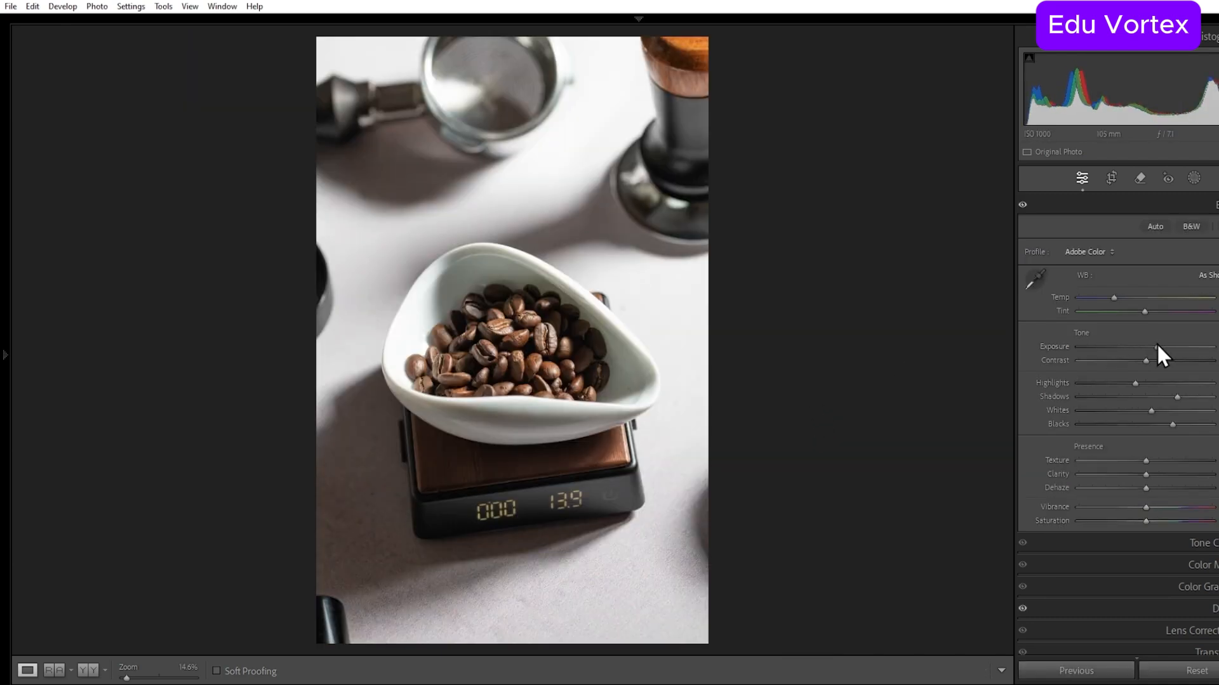
drag(1156, 346, 1153, 345)
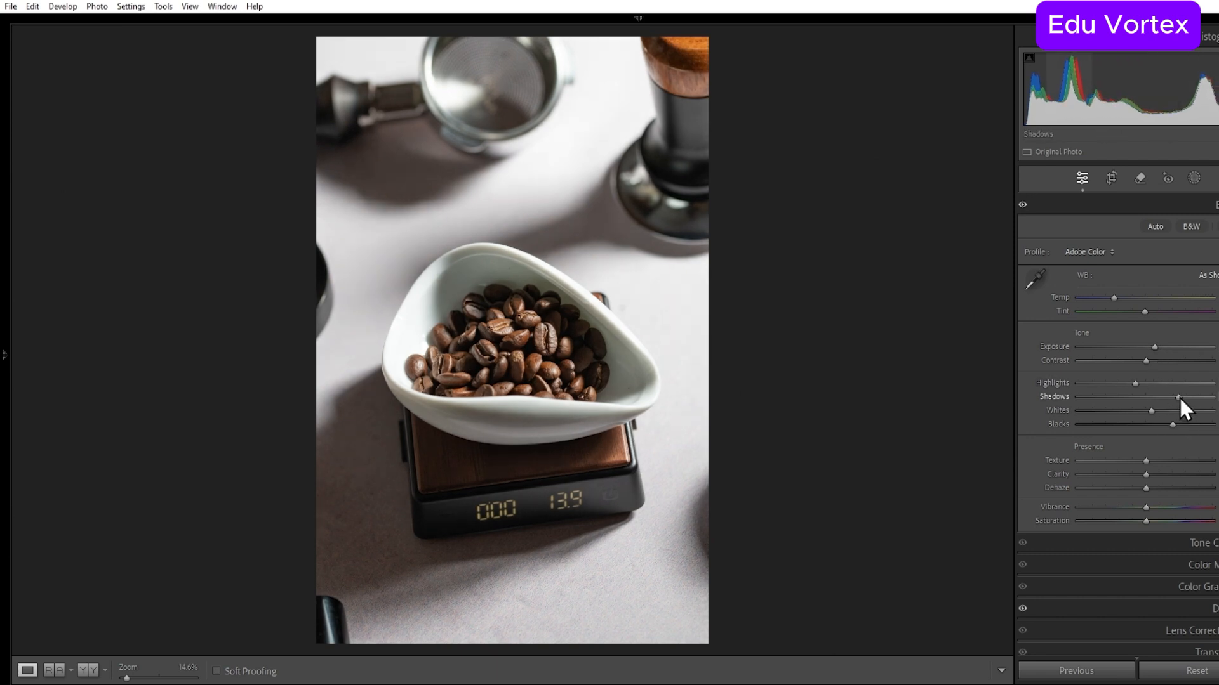
key(ctrl+d)
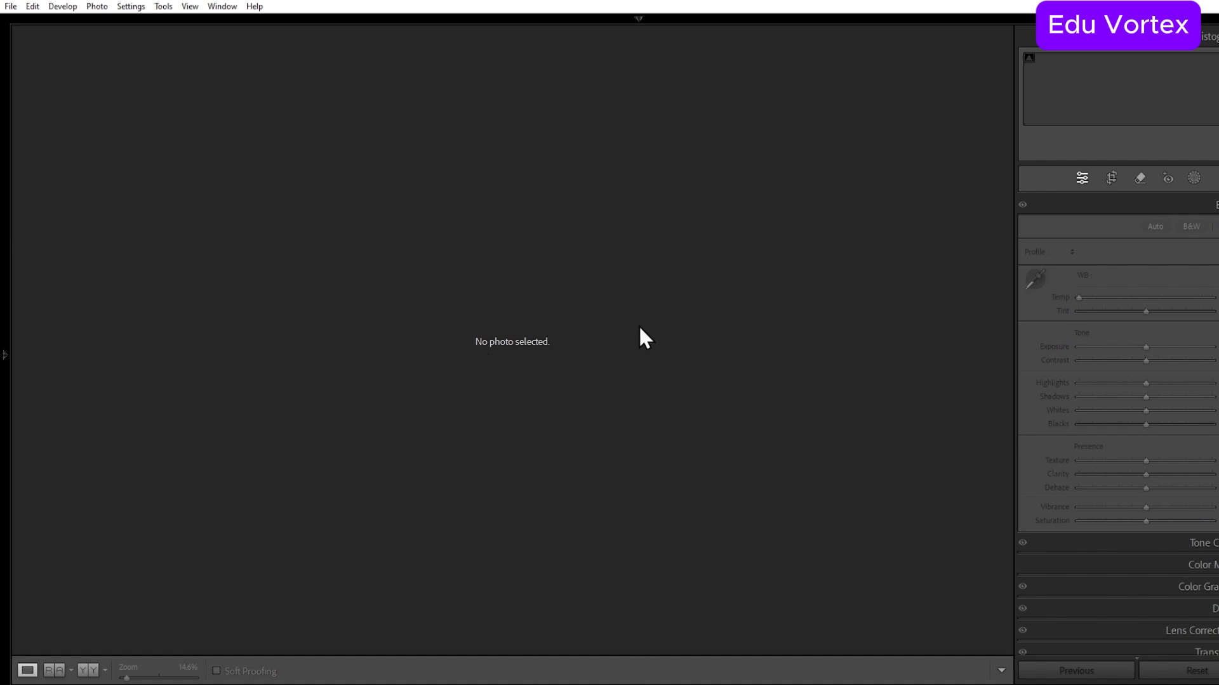
Step: Return to the Library grid and filter the collection to photos rated five stars and higher
key(g)
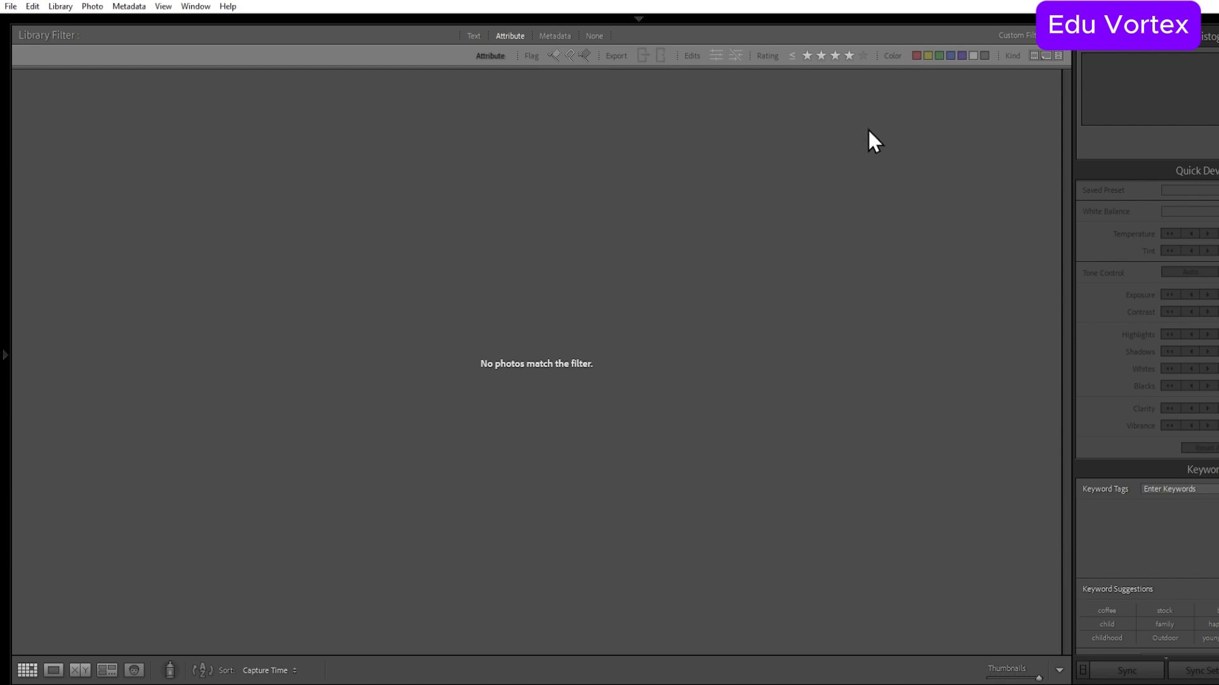
click(860, 55)
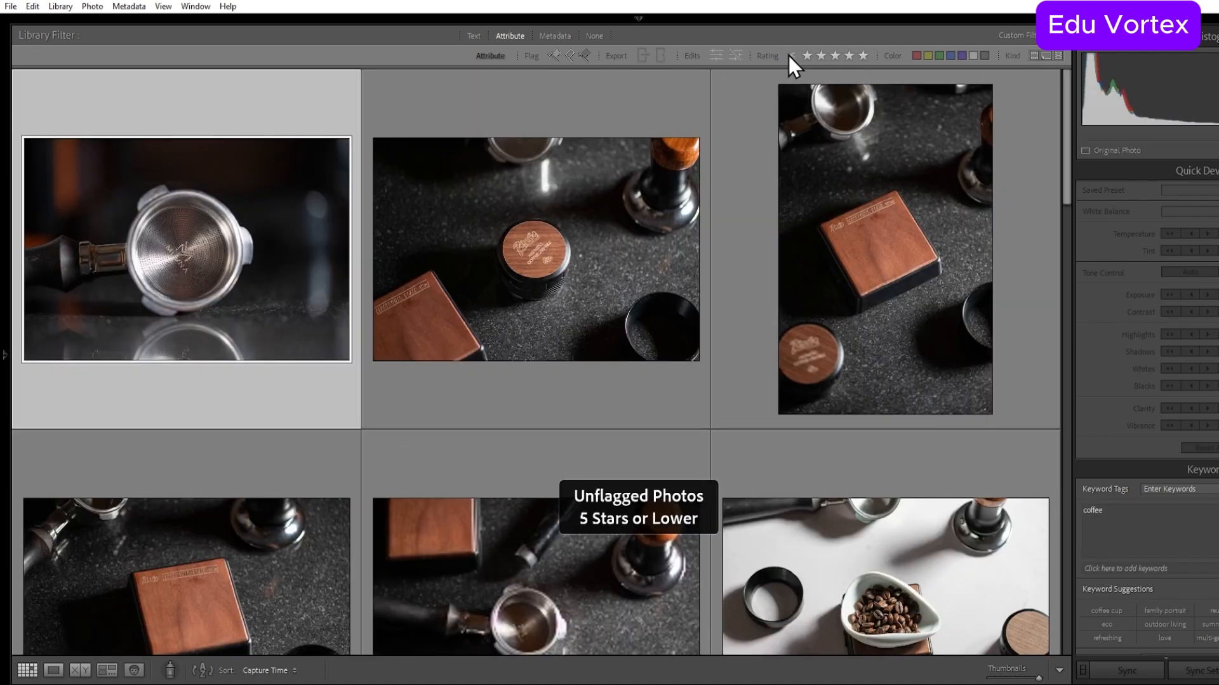
click(791, 56)
click(833, 84)
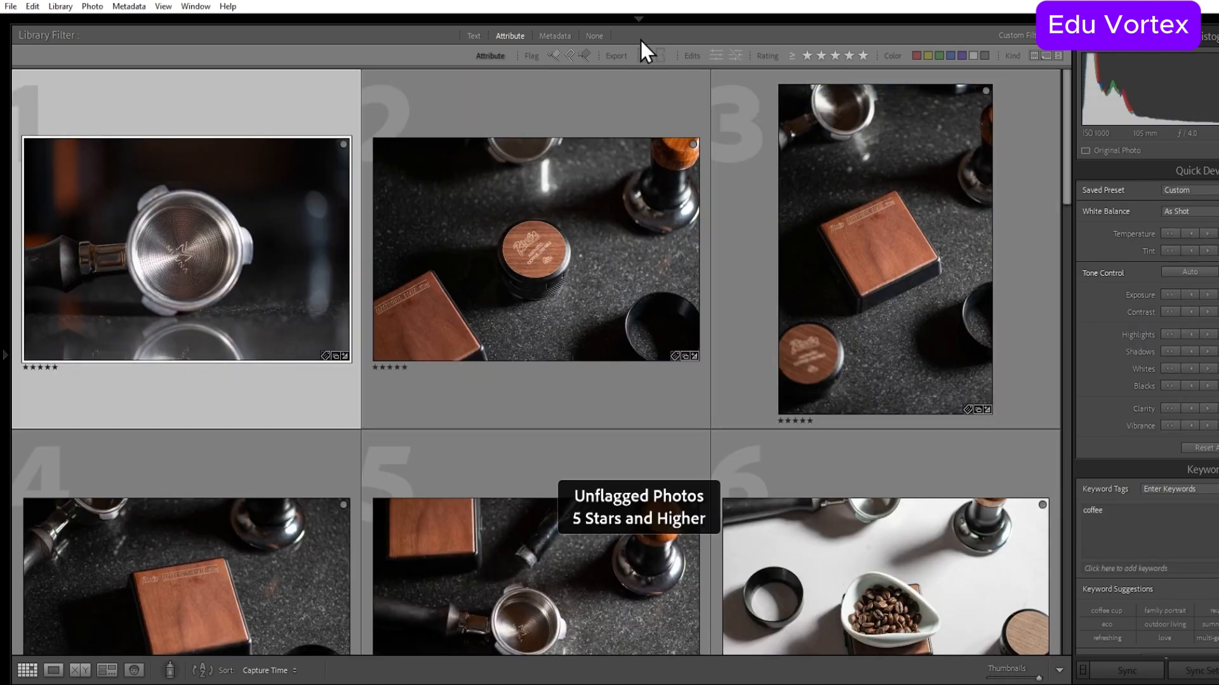
Step: Turn off the library filter and review all the rated photos in the grid with smaller thumbnails
click(595, 36)
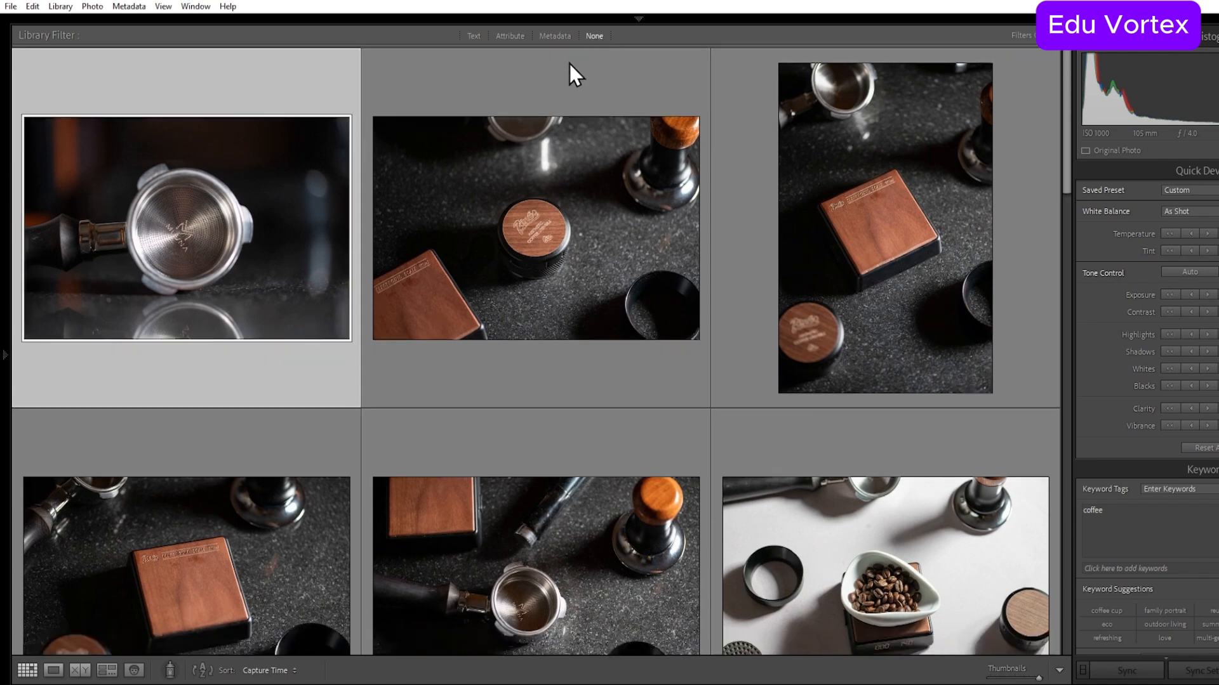
scroll(630, 258, down, 10)
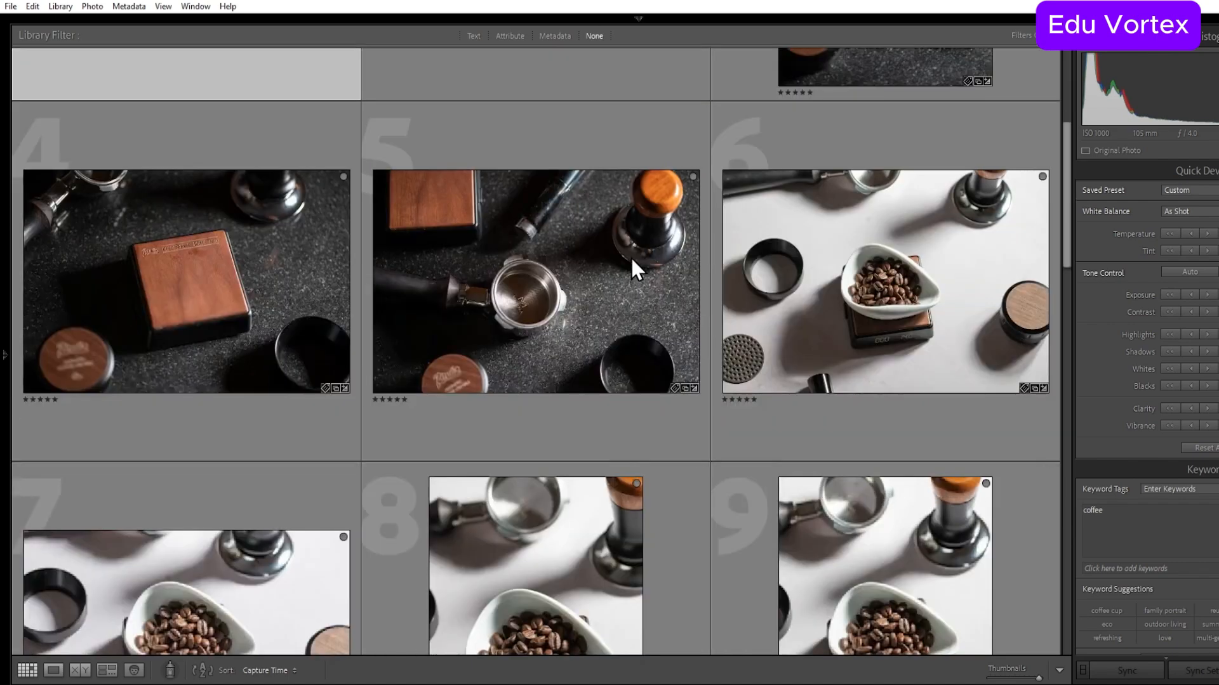
scroll(630, 258, down, 8)
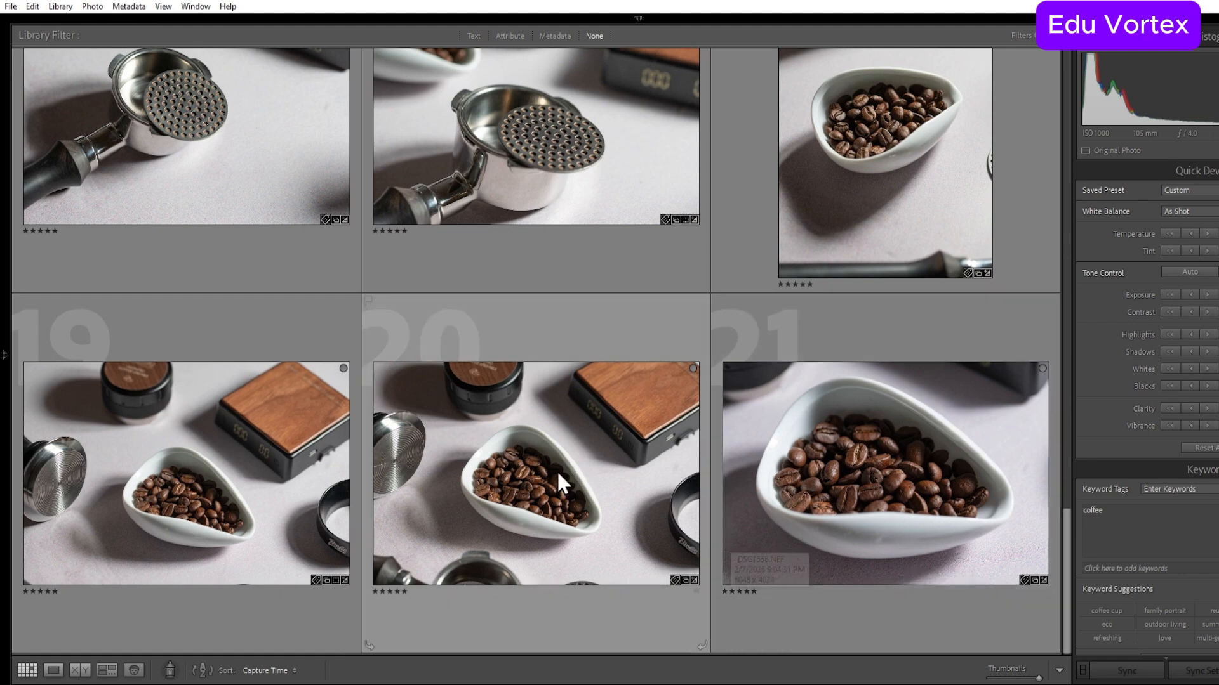
key(minus)
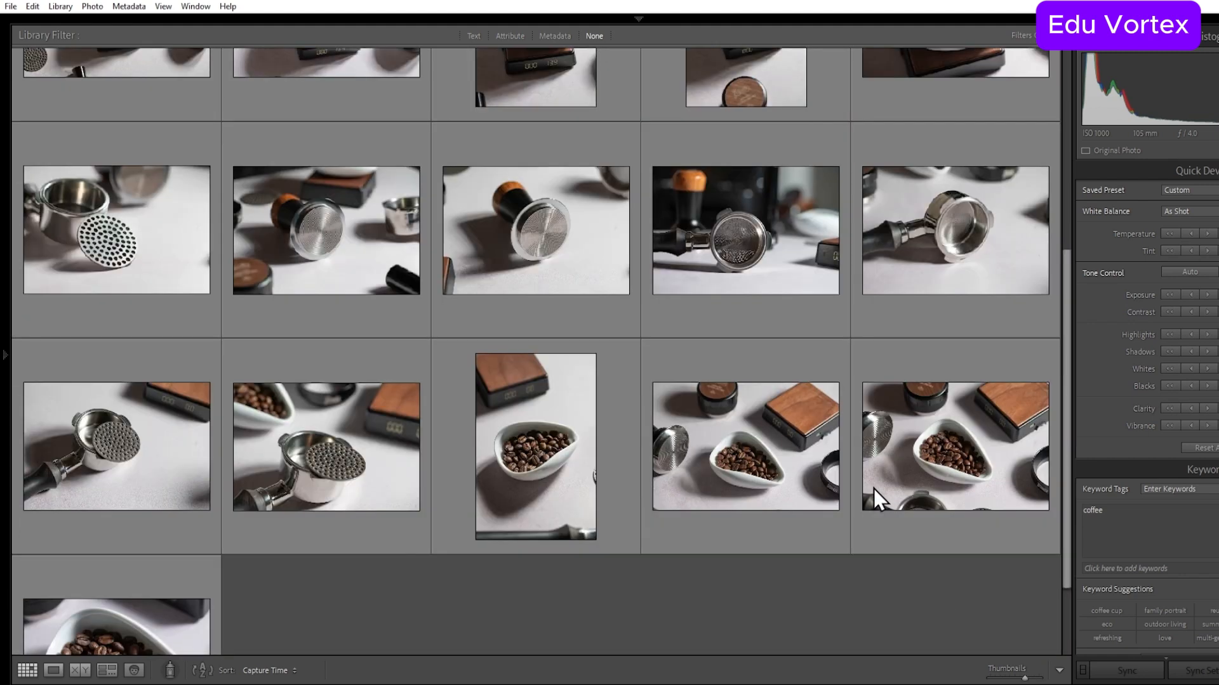
scroll(360, 562, down, 2)
click(152, 512)
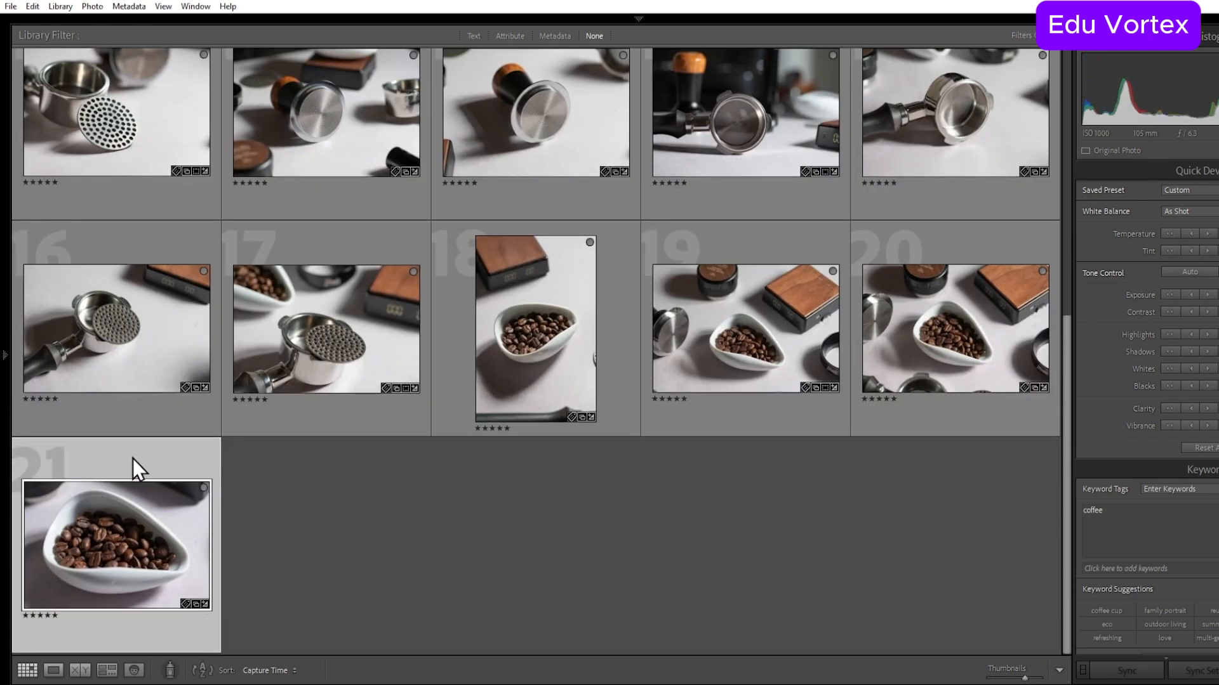
scroll(914, 561, up, 4)
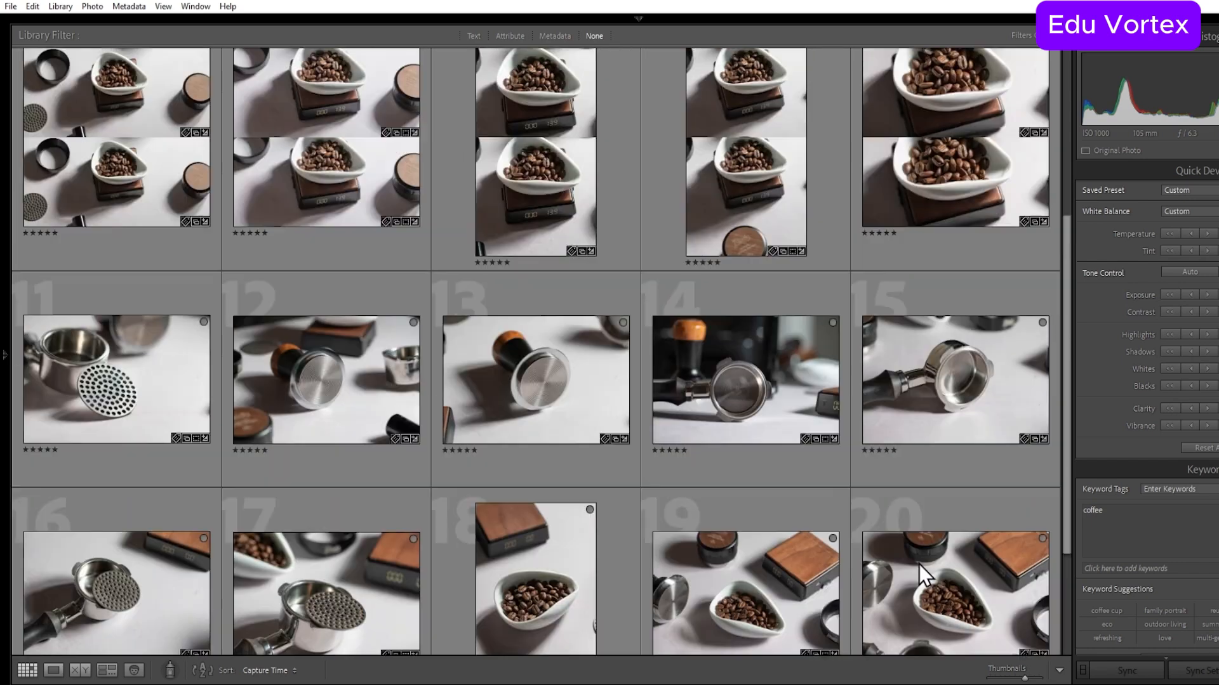
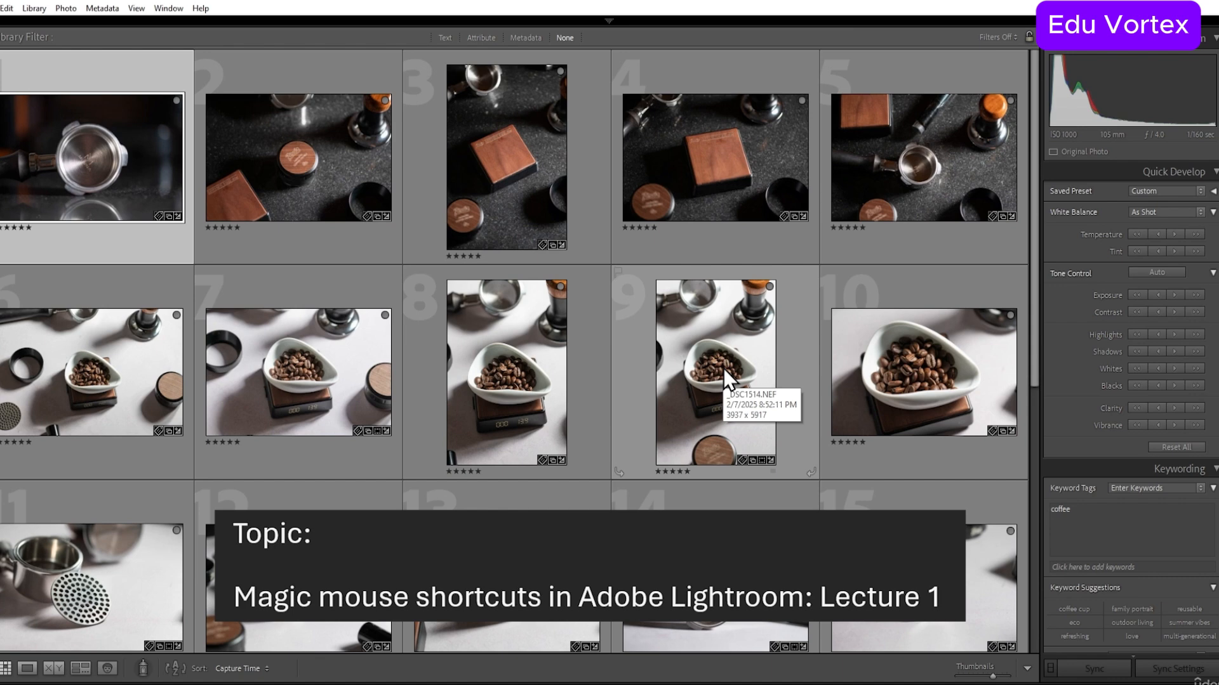
Step: Open photo 1, the upright portafilter on the dark surface, in Develop and look at the available mask types
double_click(114, 173)
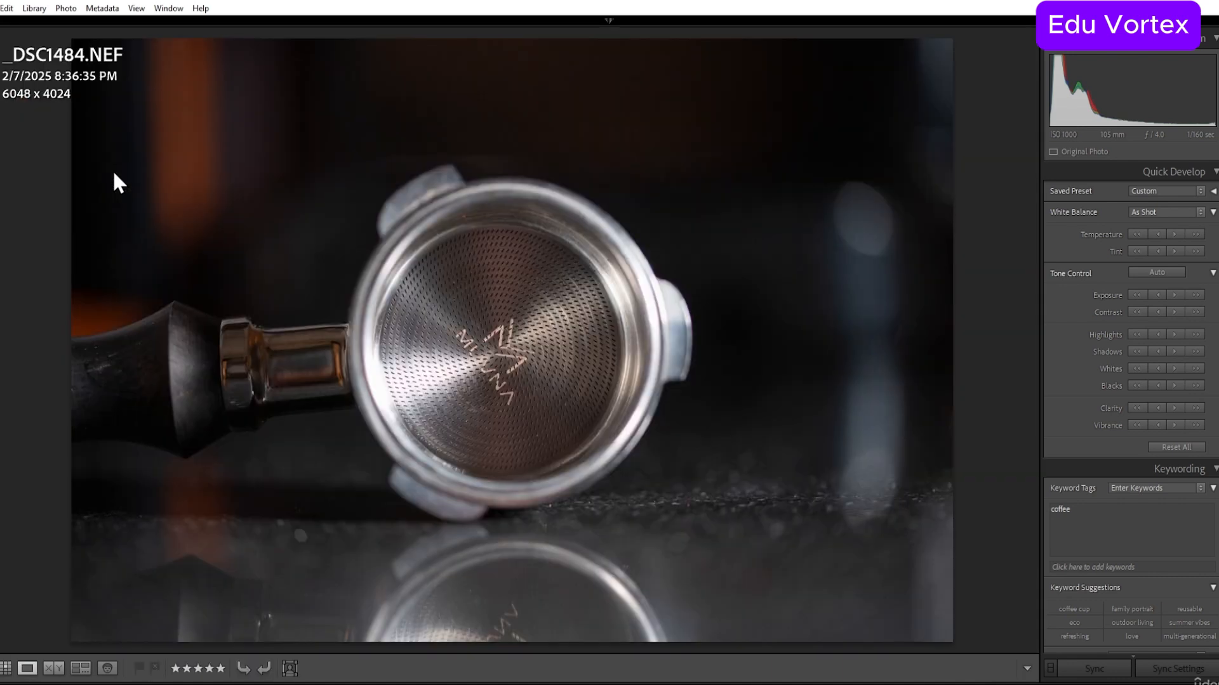
key(d)
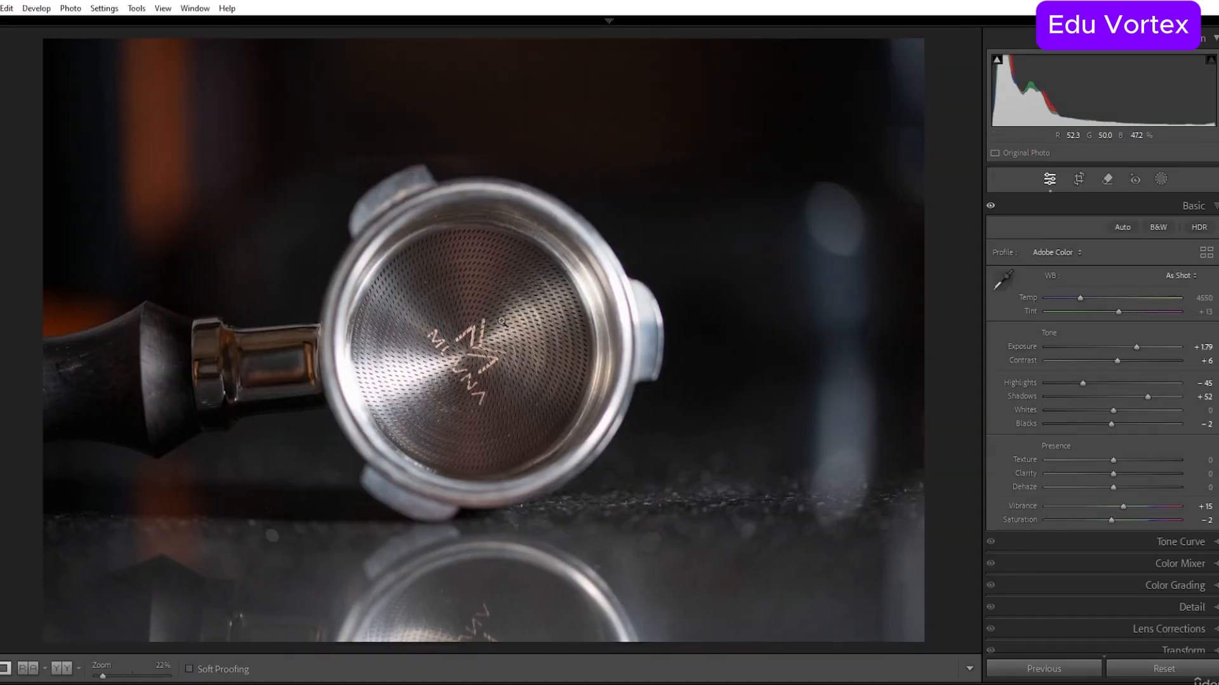
click(1161, 175)
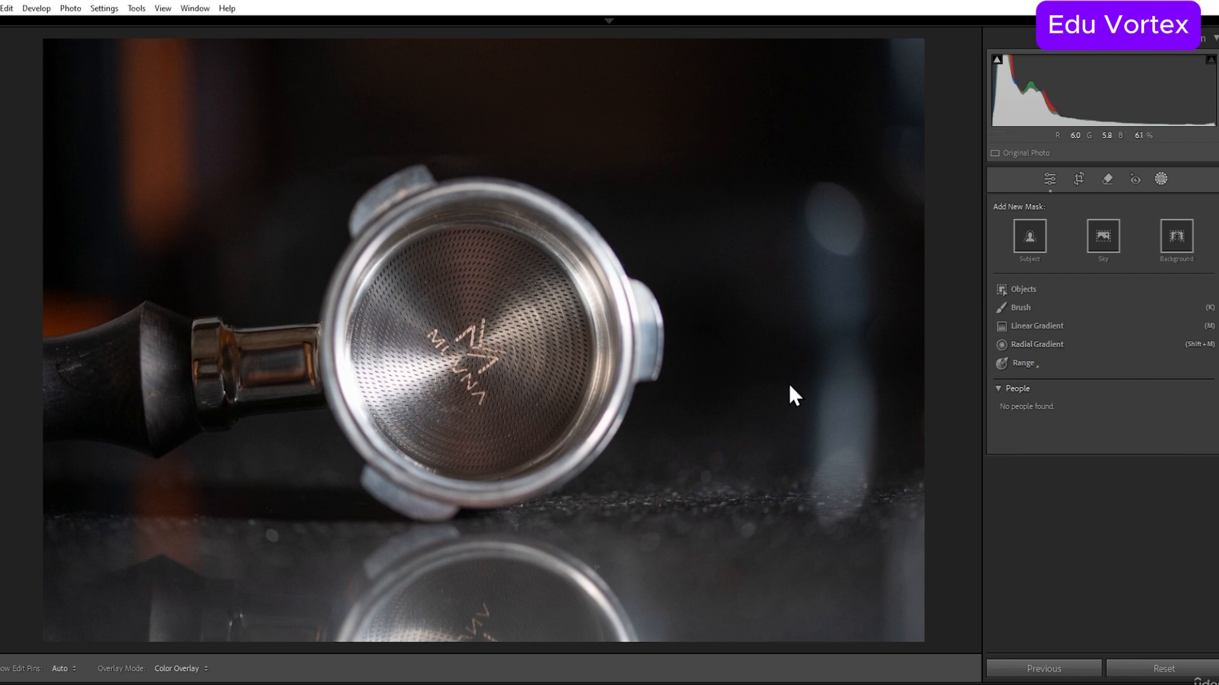
click(1161, 179)
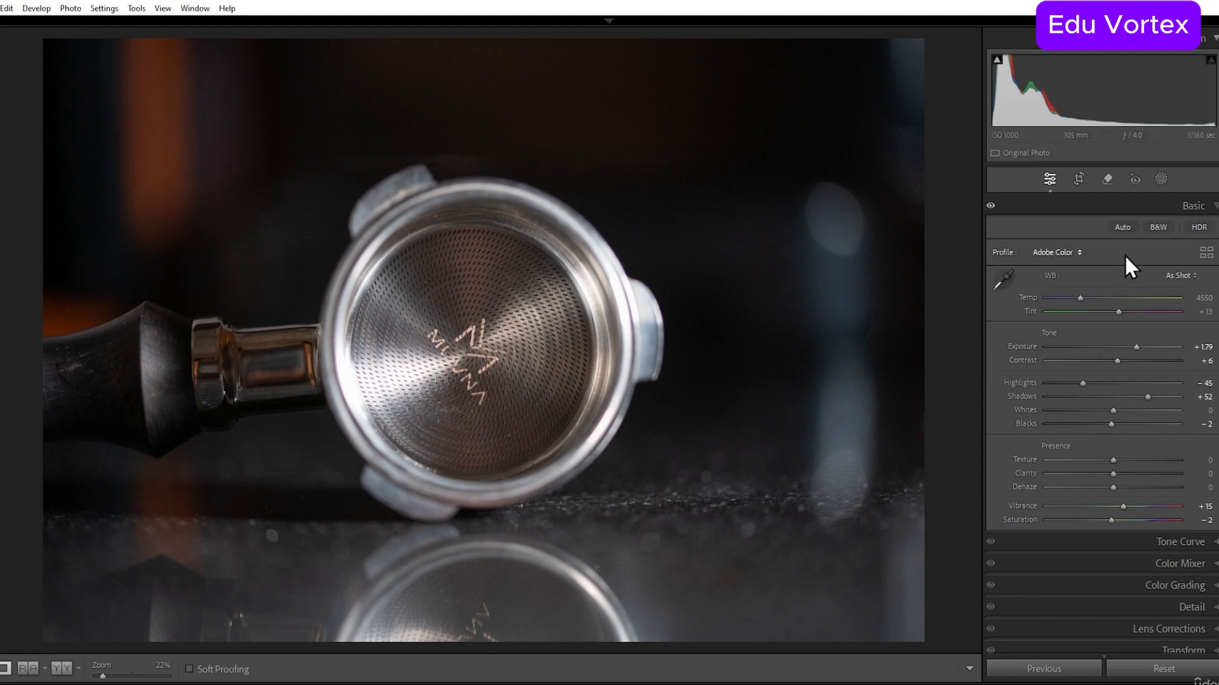
Step: Add a linear gradient mask with Exposure -0.42 rising from the photo's lower-right corner, and shift it slightly down
click(1161, 180)
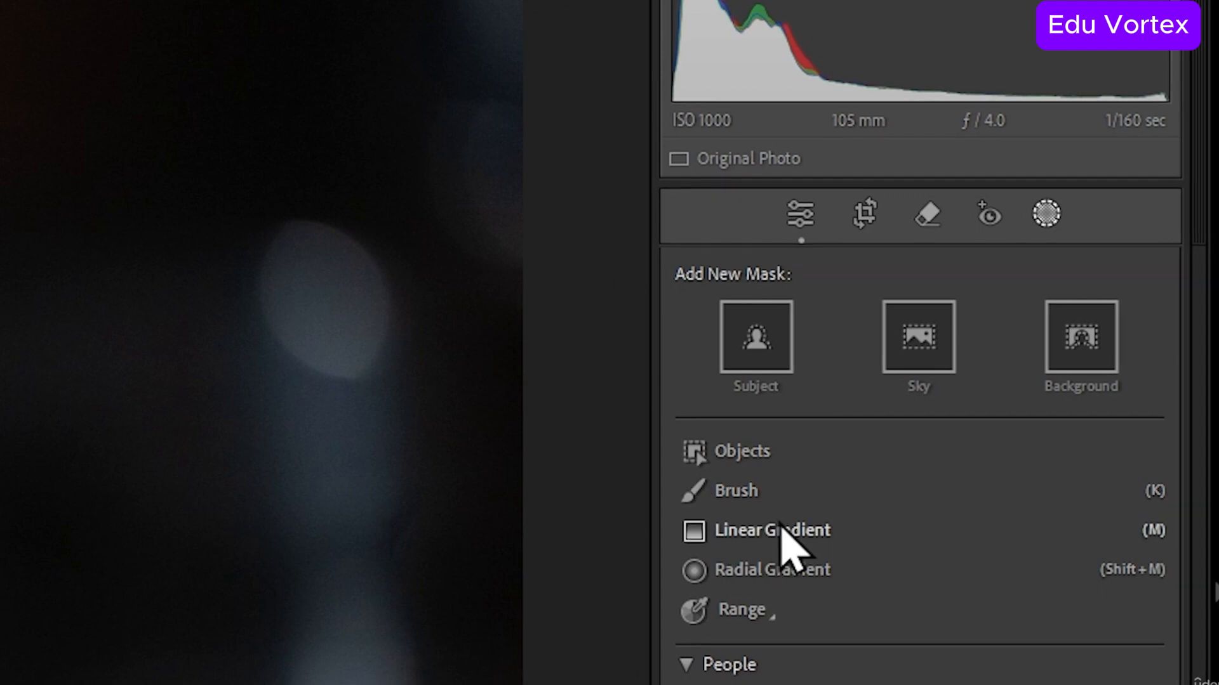
click(785, 527)
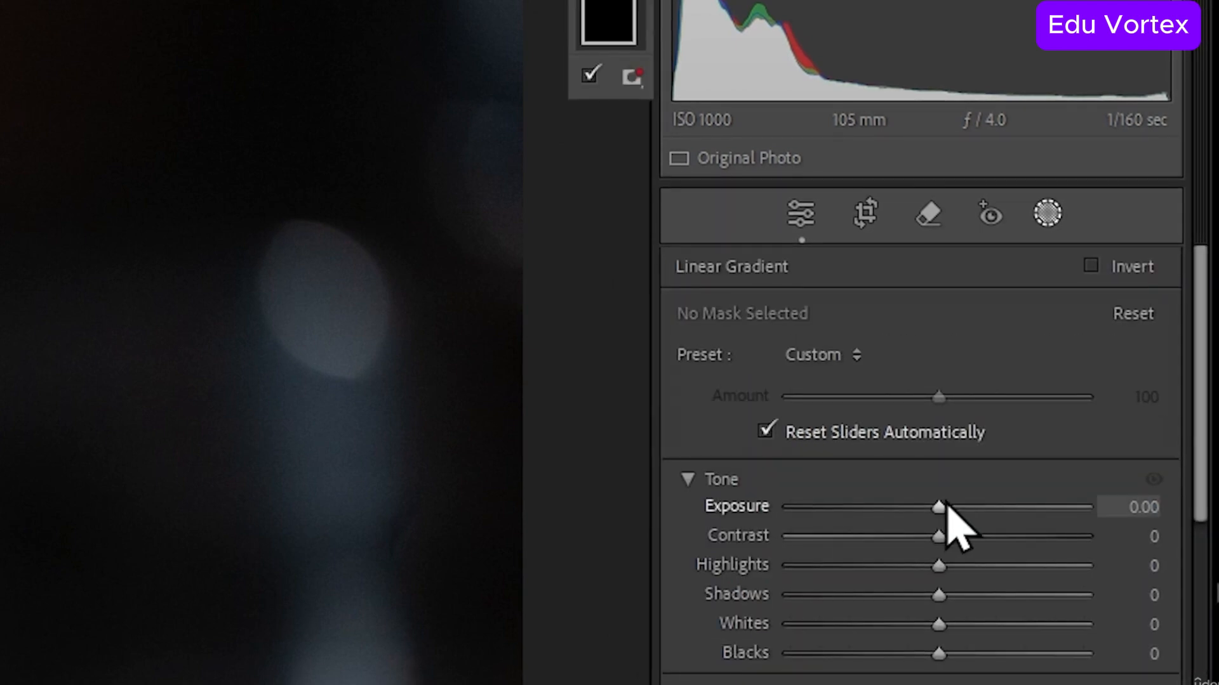
drag(940, 506, 924, 508)
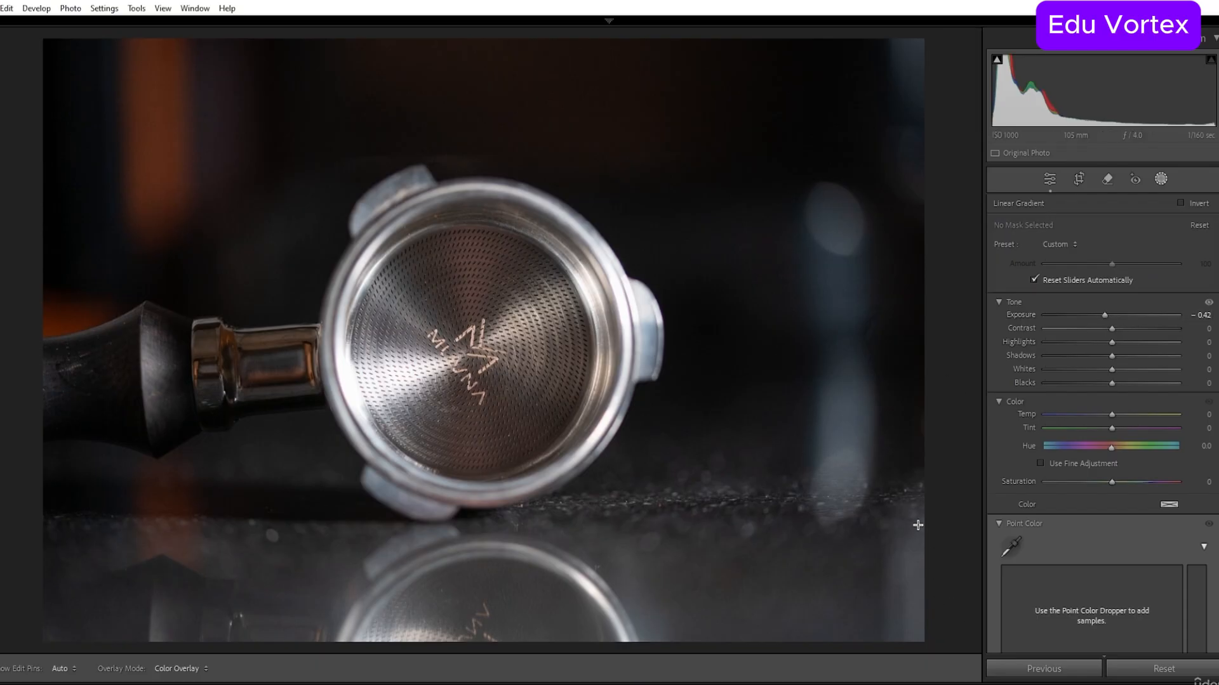
drag(952, 614, 767, 89)
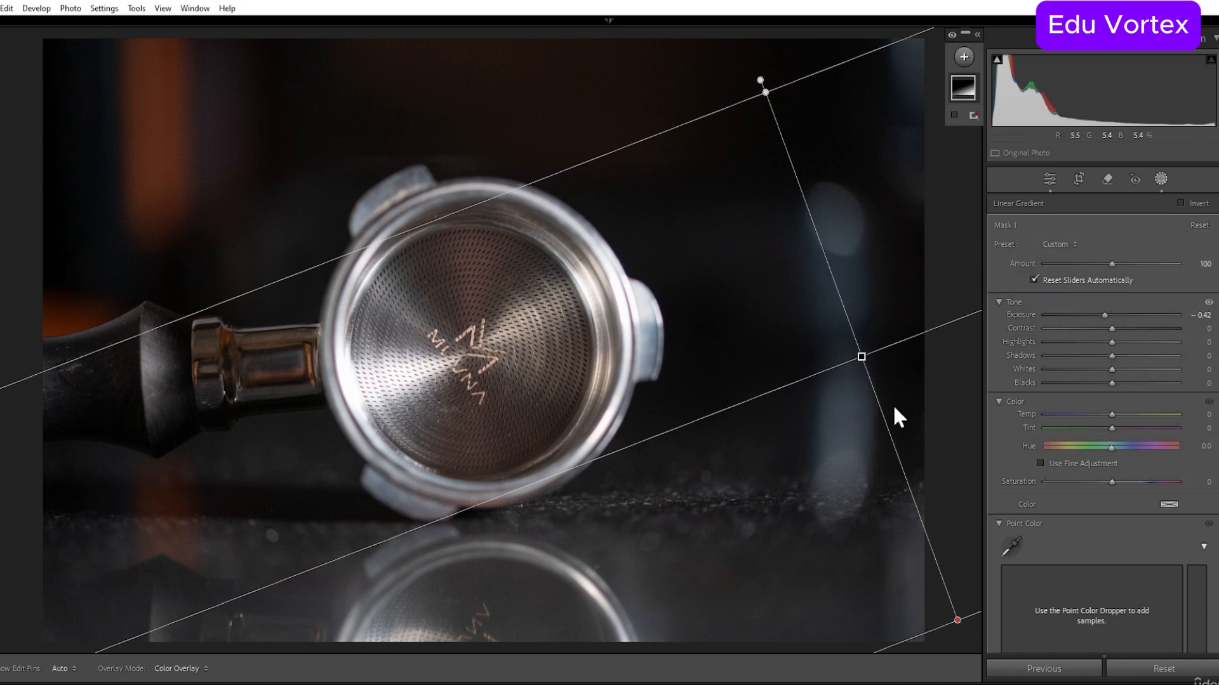
drag(863, 352, 879, 416)
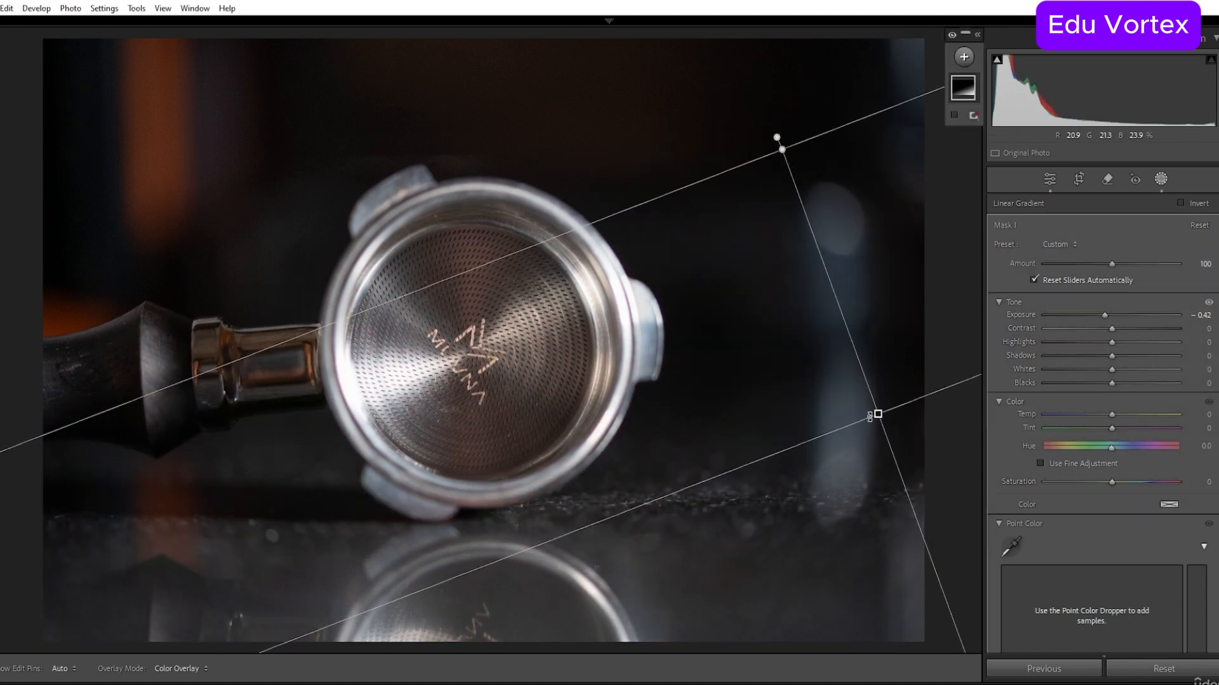
mouse_move(879, 415)
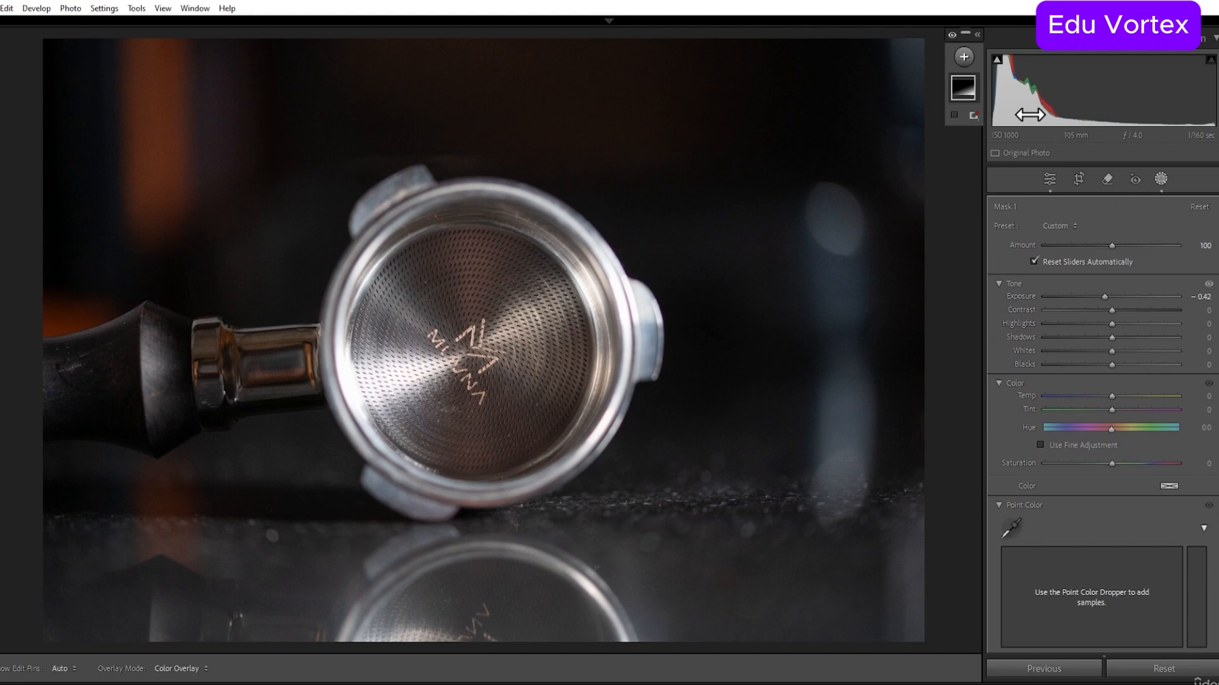
Step: Add a second linear gradient mask with Exposure -0.34 rising from the photo's lower-left corner, and delete the gradient masks
click(963, 57)
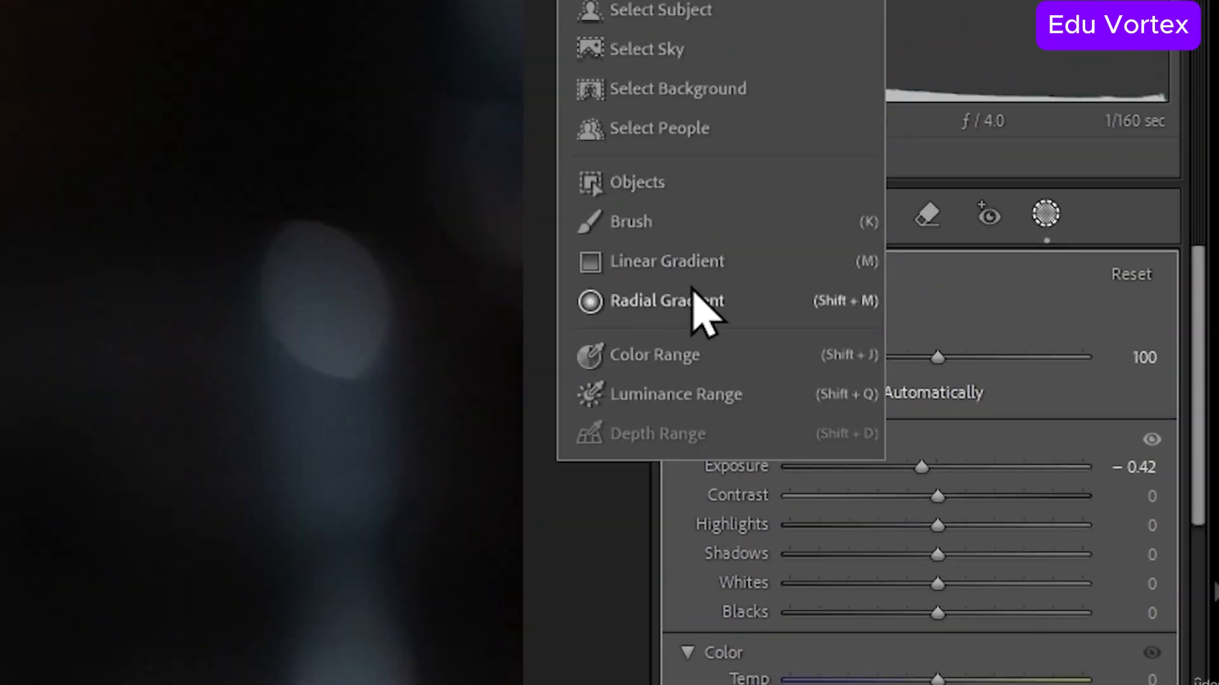
click(729, 271)
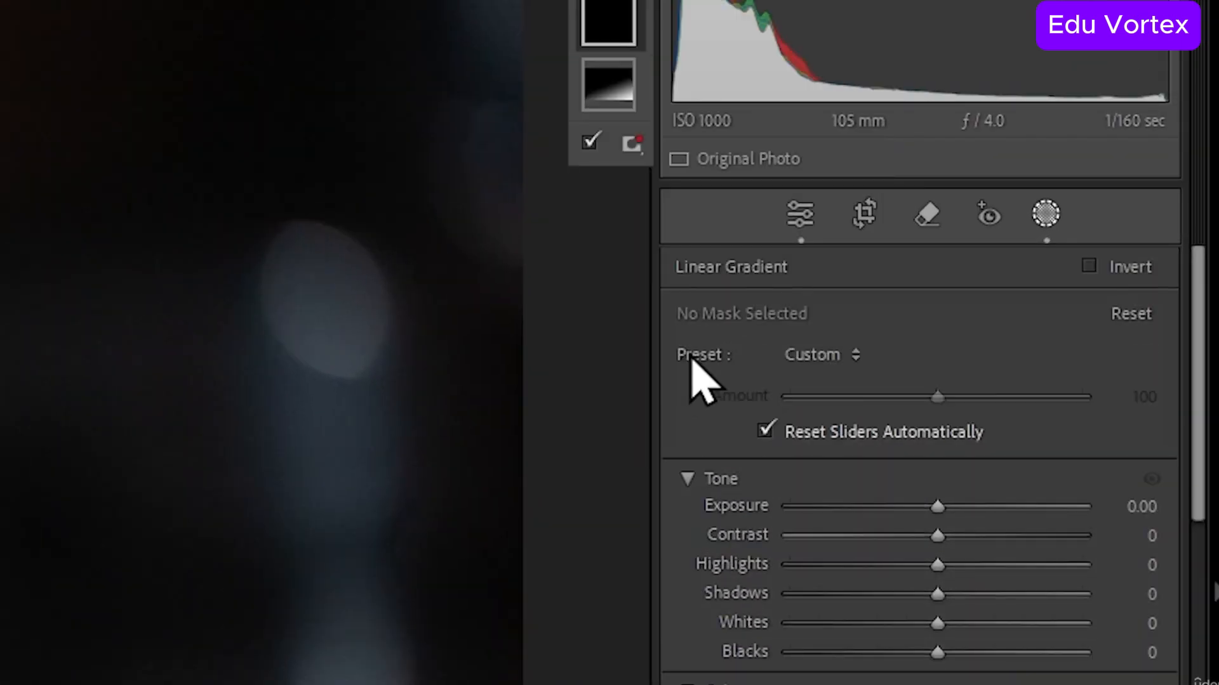
drag(938, 508, 933, 509)
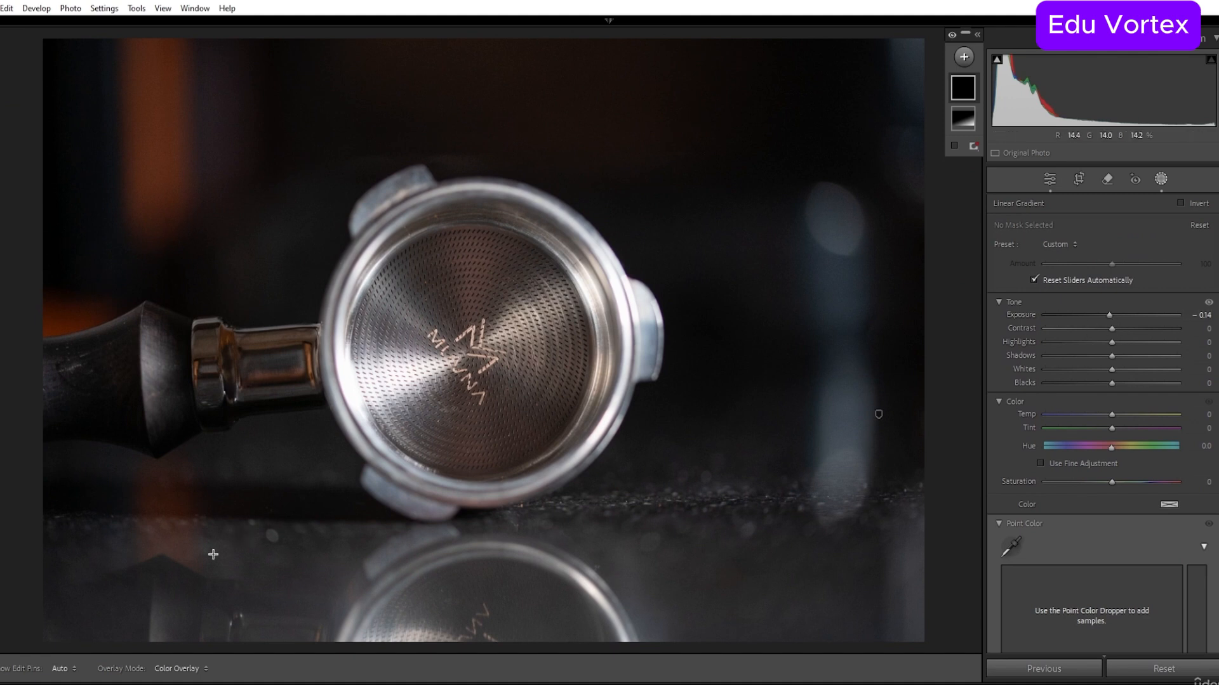
drag(124, 598, 314, 173)
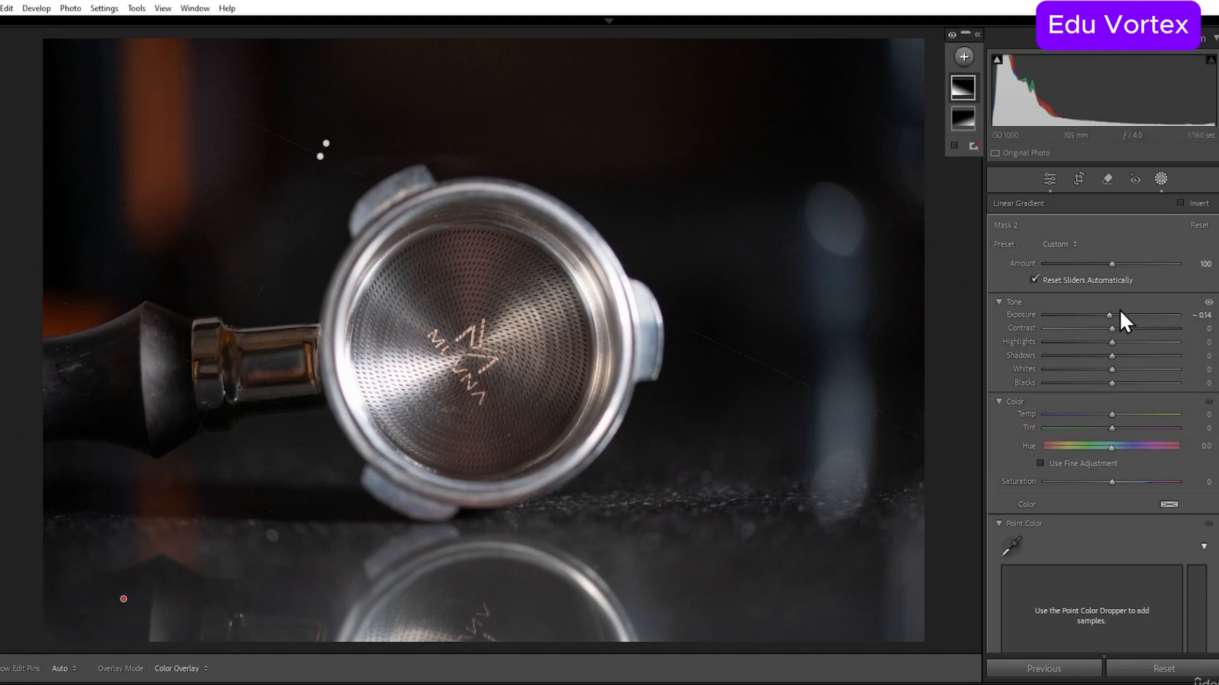
drag(1118, 315, 1113, 315)
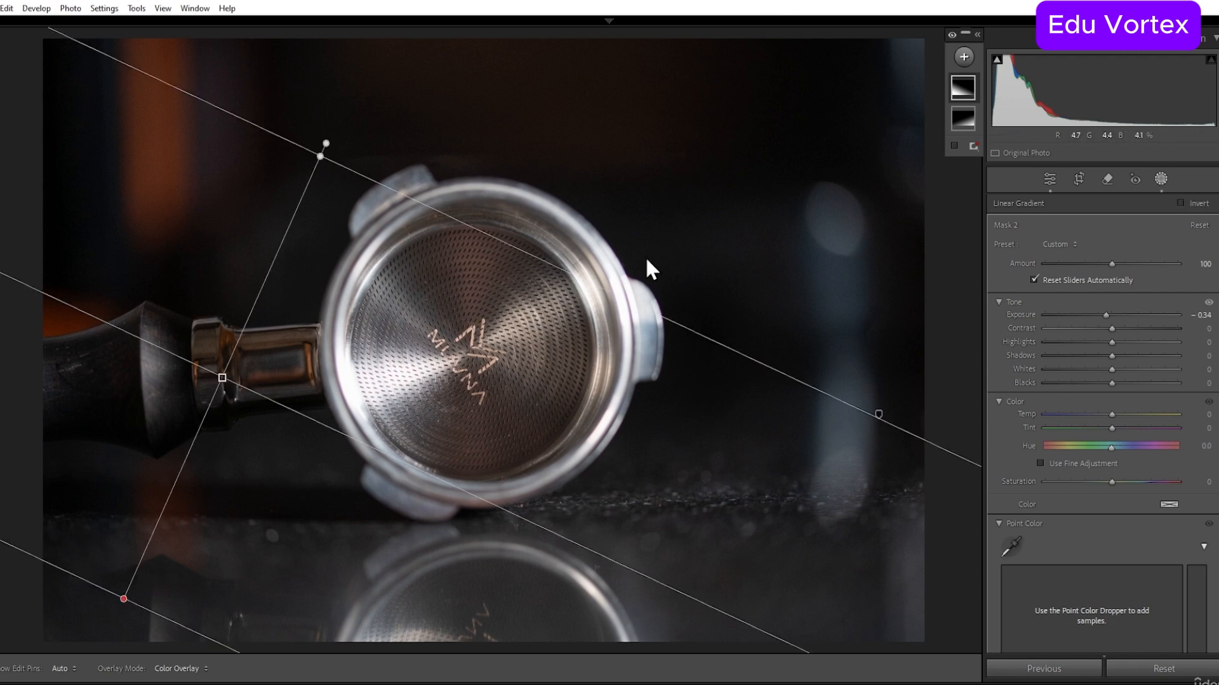
key(Delete)
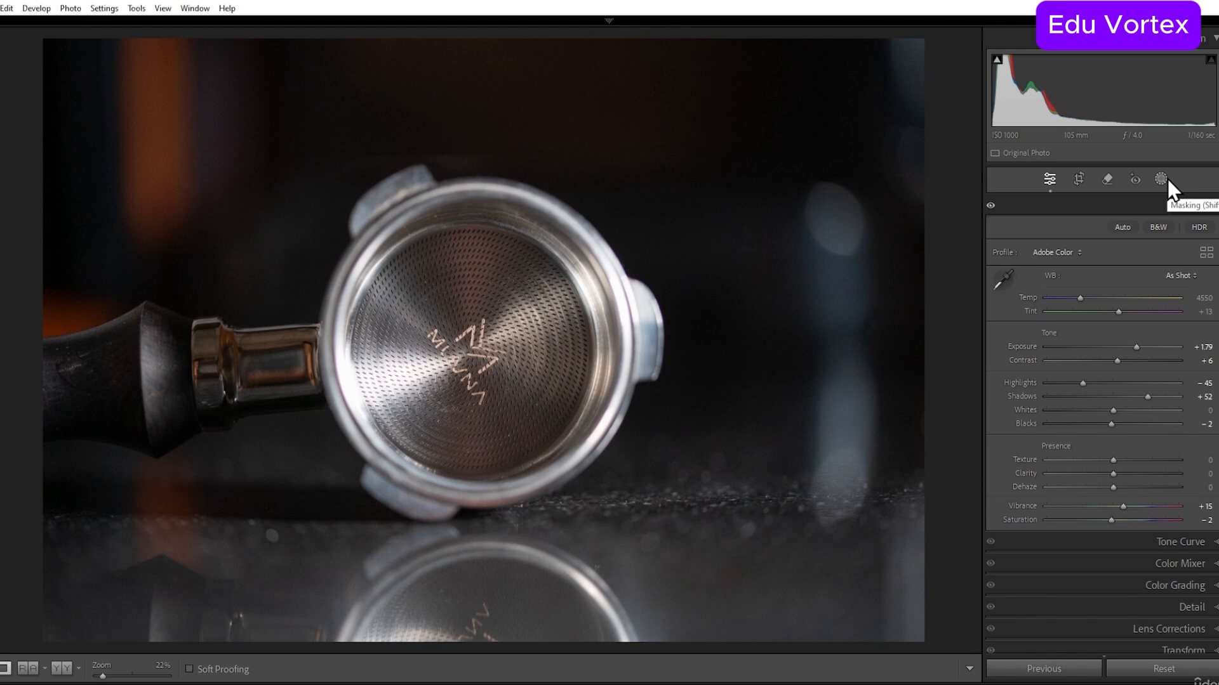
Step: Try painting a Brush mask with adjusted Exposure over the portafilter basket, undo it and leave masking
click(1160, 179)
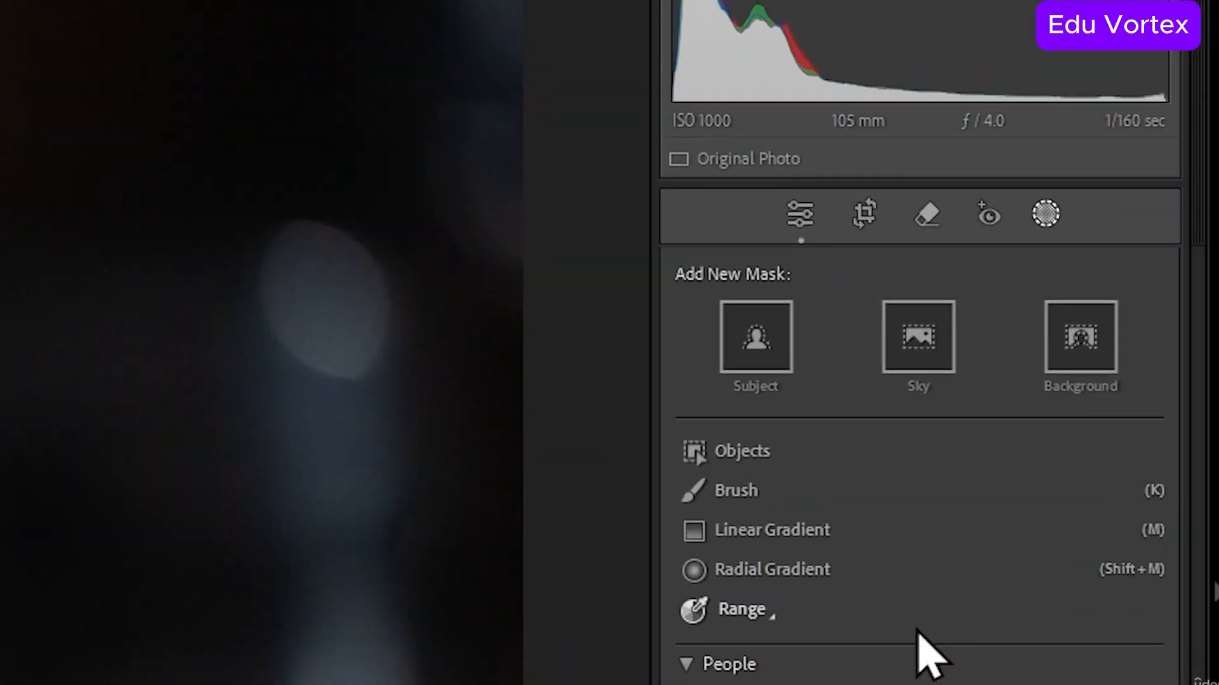
click(741, 493)
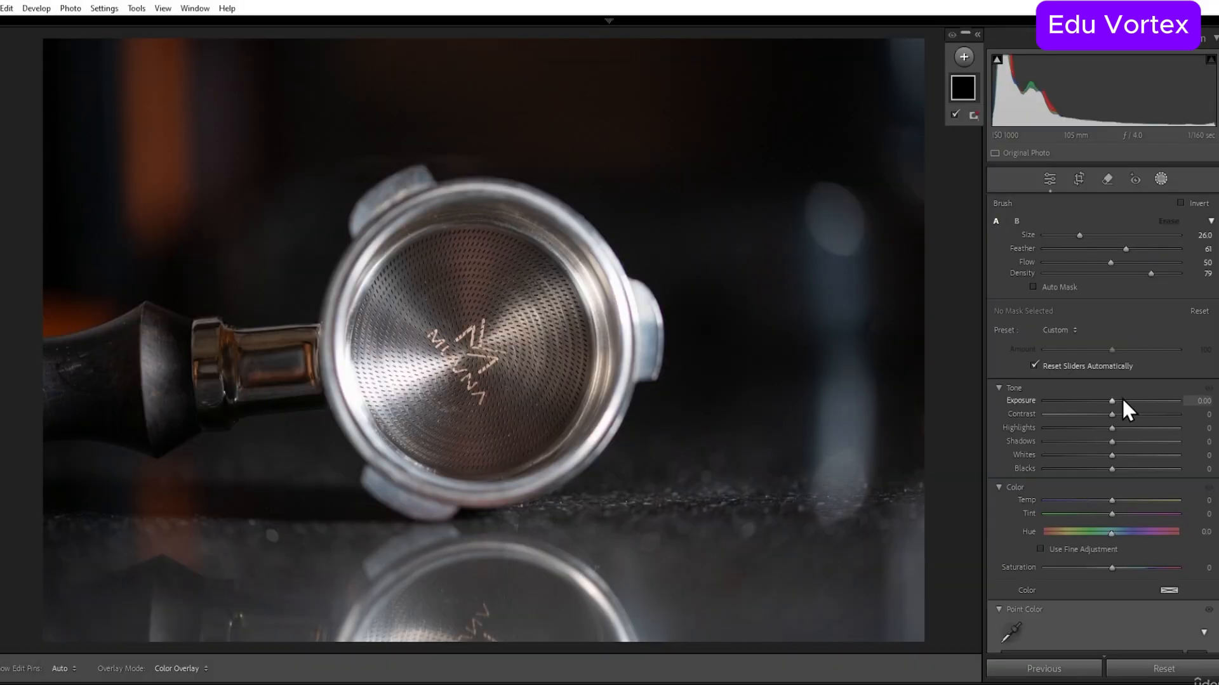
click(1121, 400)
mouse_move(559, 350)
mouse_down()
mouse_move(465, 291)
mouse_move(533, 397)
mouse_move(396, 321)
mouse_move(614, 345)
mouse_up()
mouse_move(413, 311)
mouse_down()
mouse_move(404, 266)
mouse_move(493, 276)
mouse_up()
key(ctrl+z)
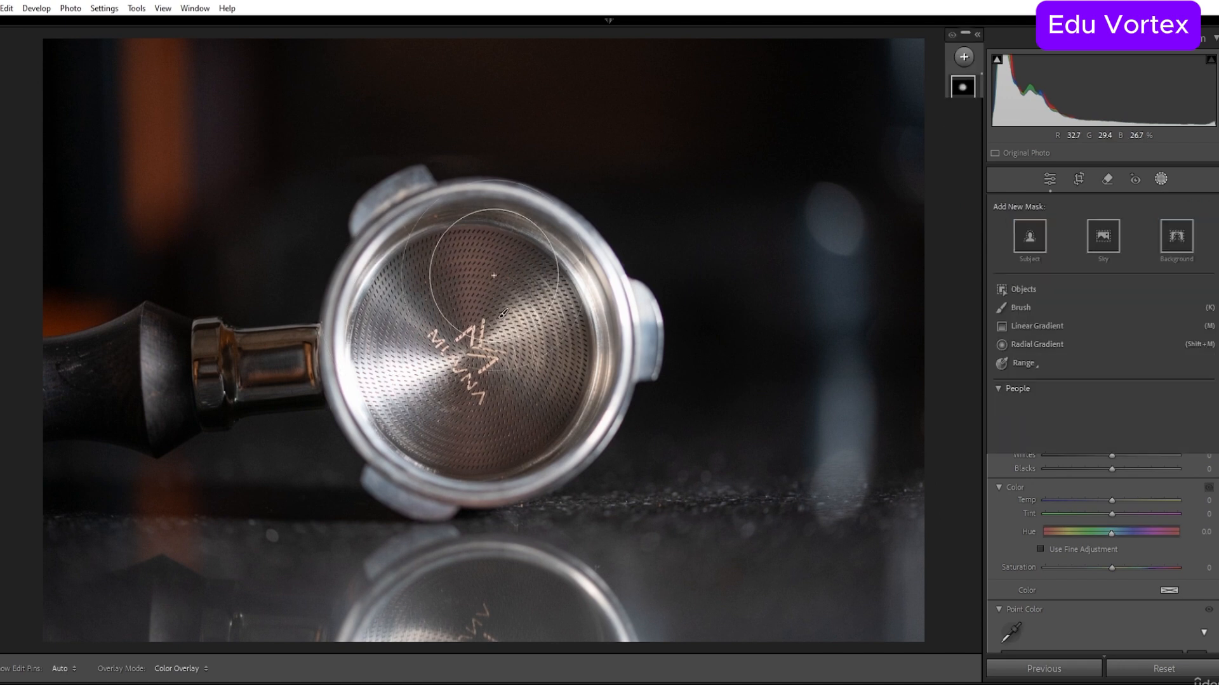
key(shift+w)
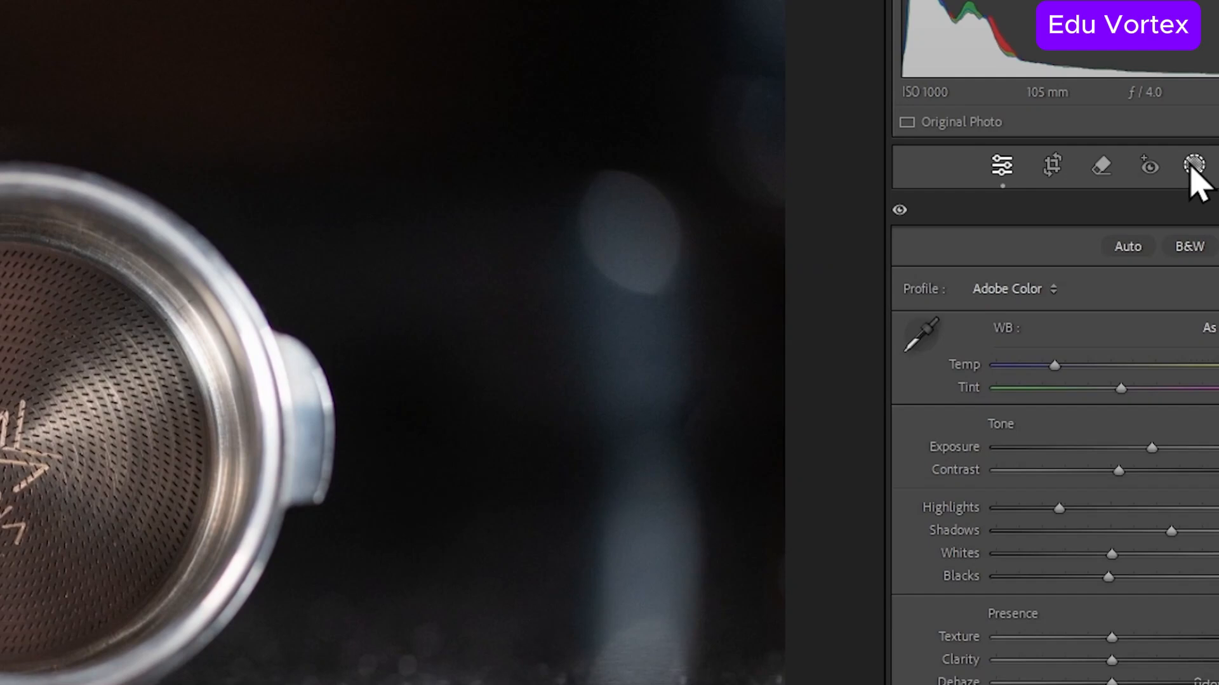
click(1160, 179)
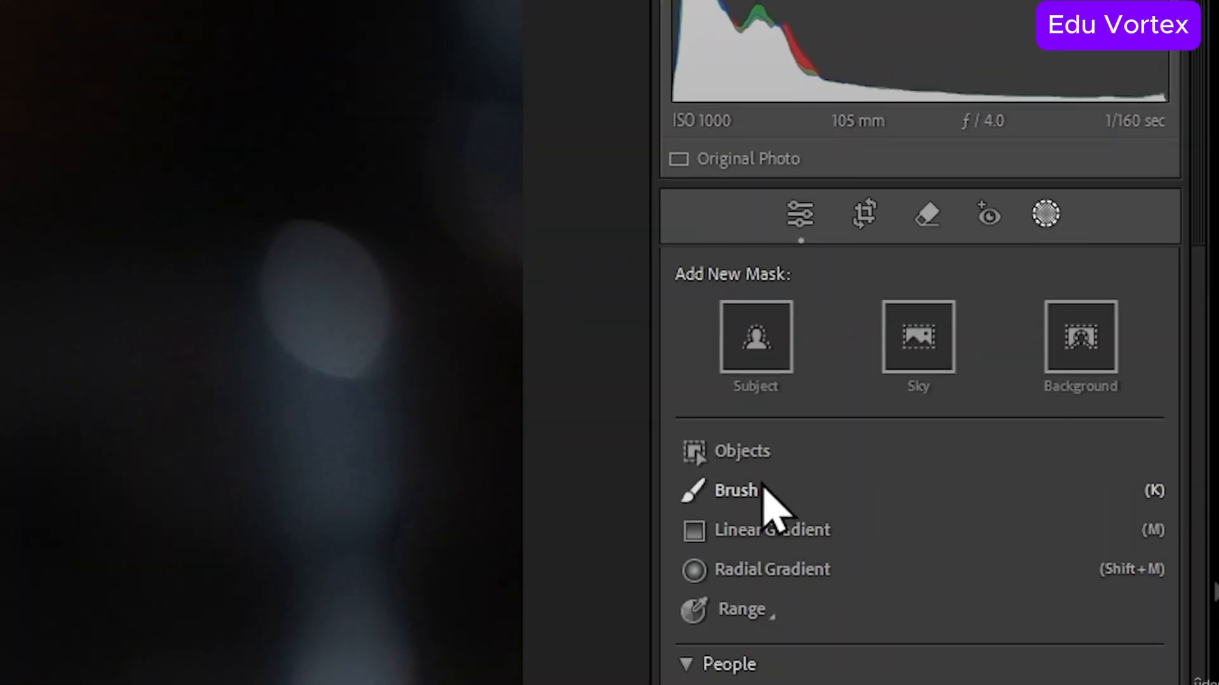
click(1042, 217)
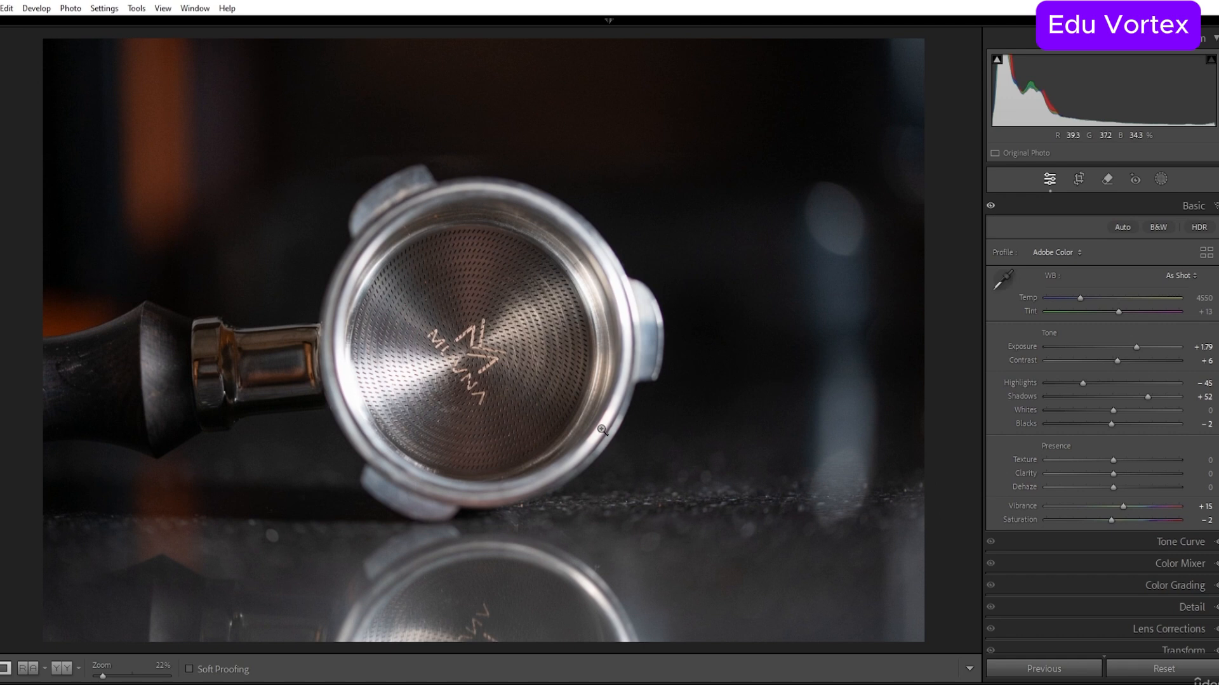
Step: Set the photo's Shadows to +41 and start a new brush mask
drag(1136, 401, 1140, 400)
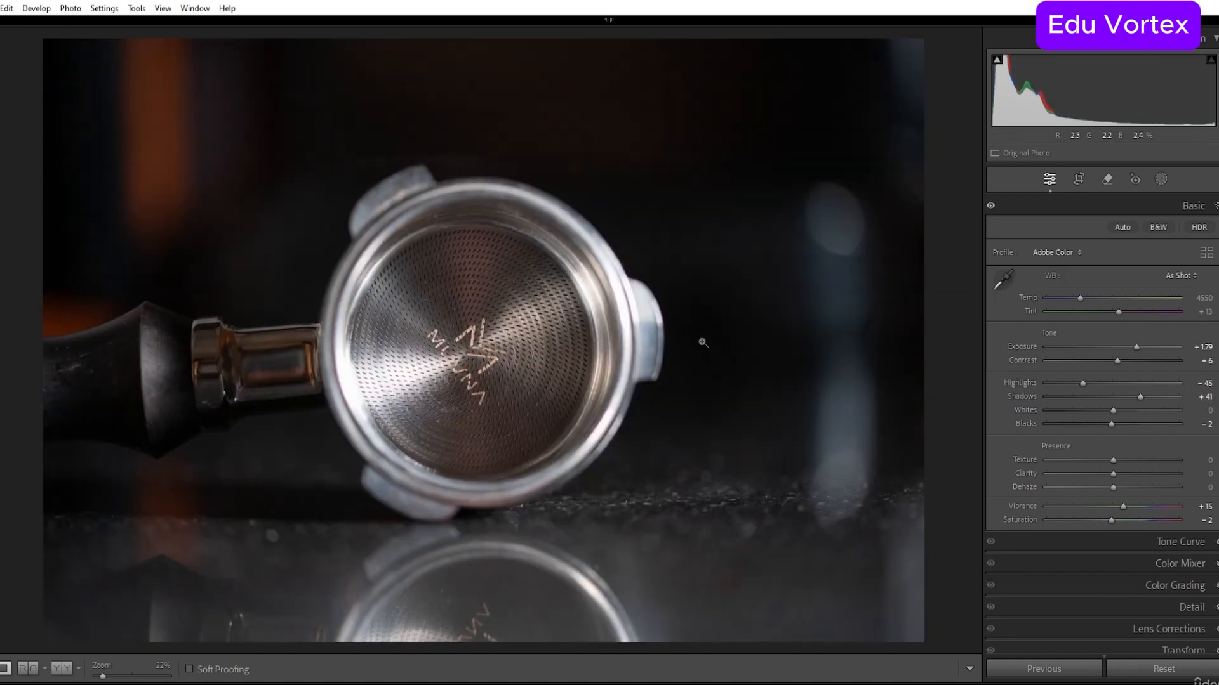
key(k)
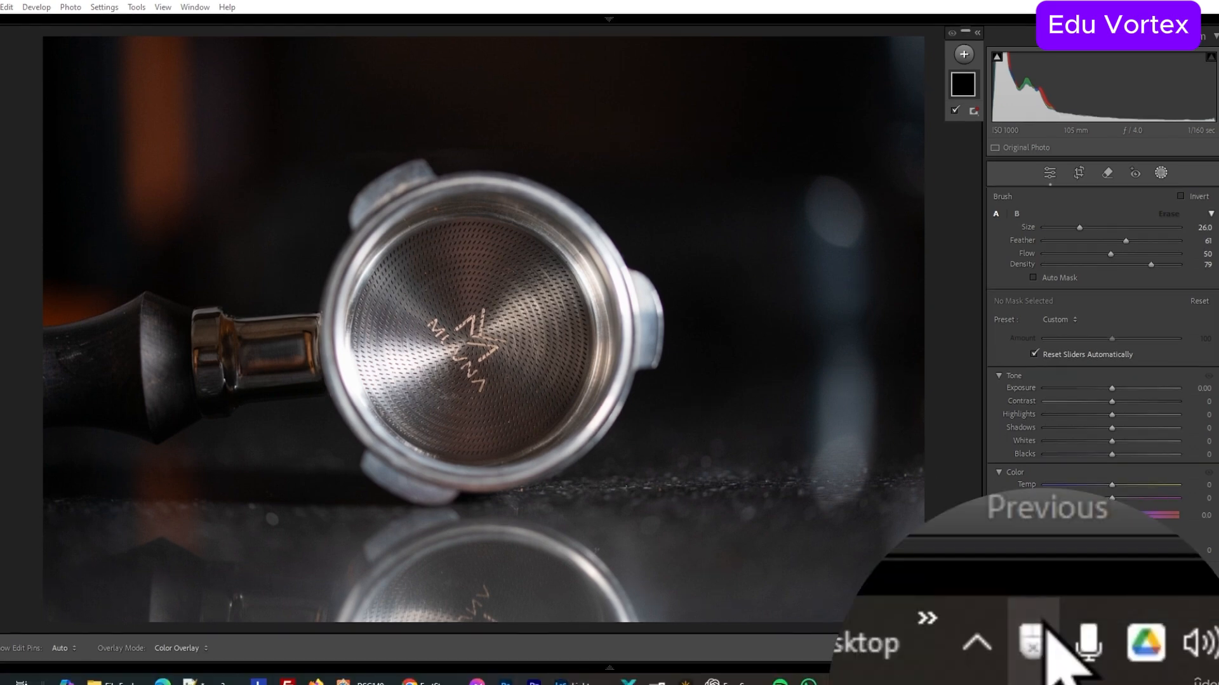
Step: In X-Mouse Button Control, set the LR profile's middle button to simulated key K, sent as mouse button is pressed, and apply it
click(1051, 682)
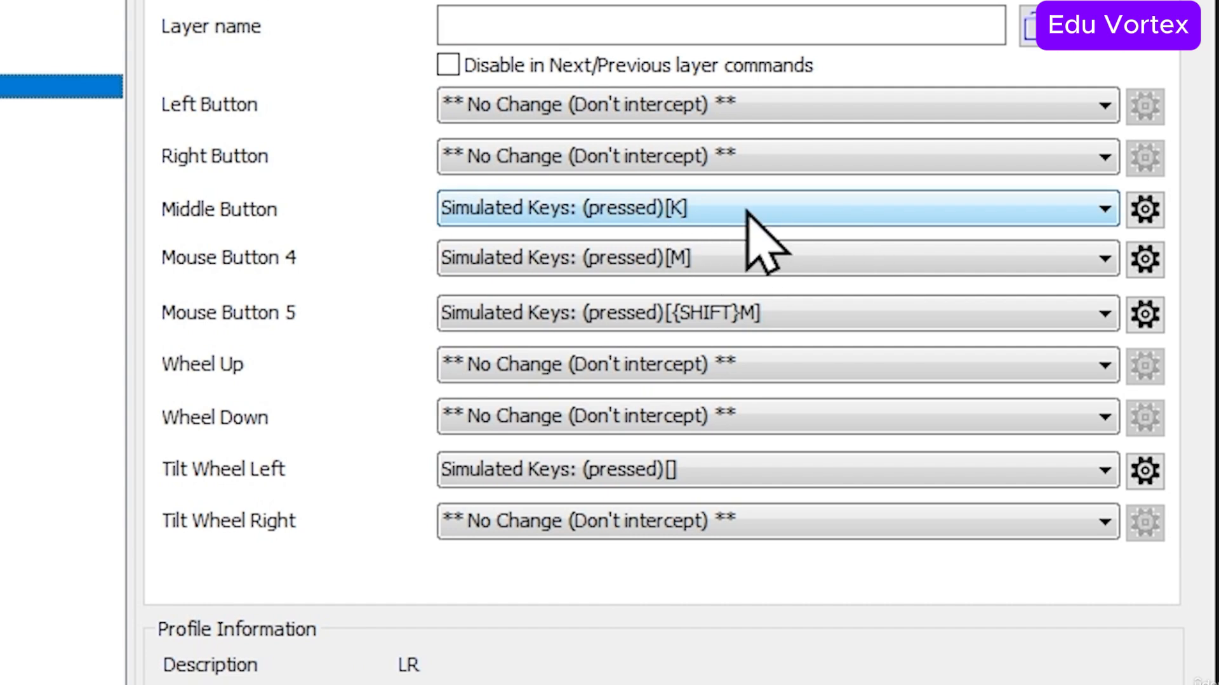
click(634, 208)
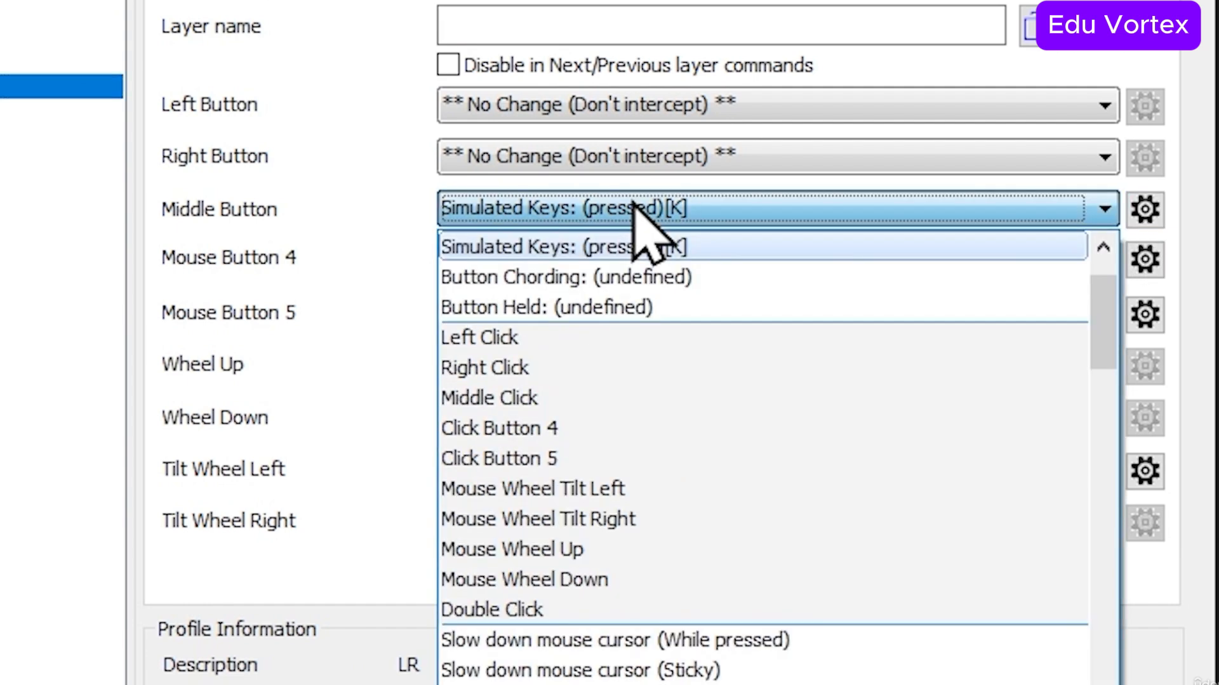
click(620, 246)
click(1144, 209)
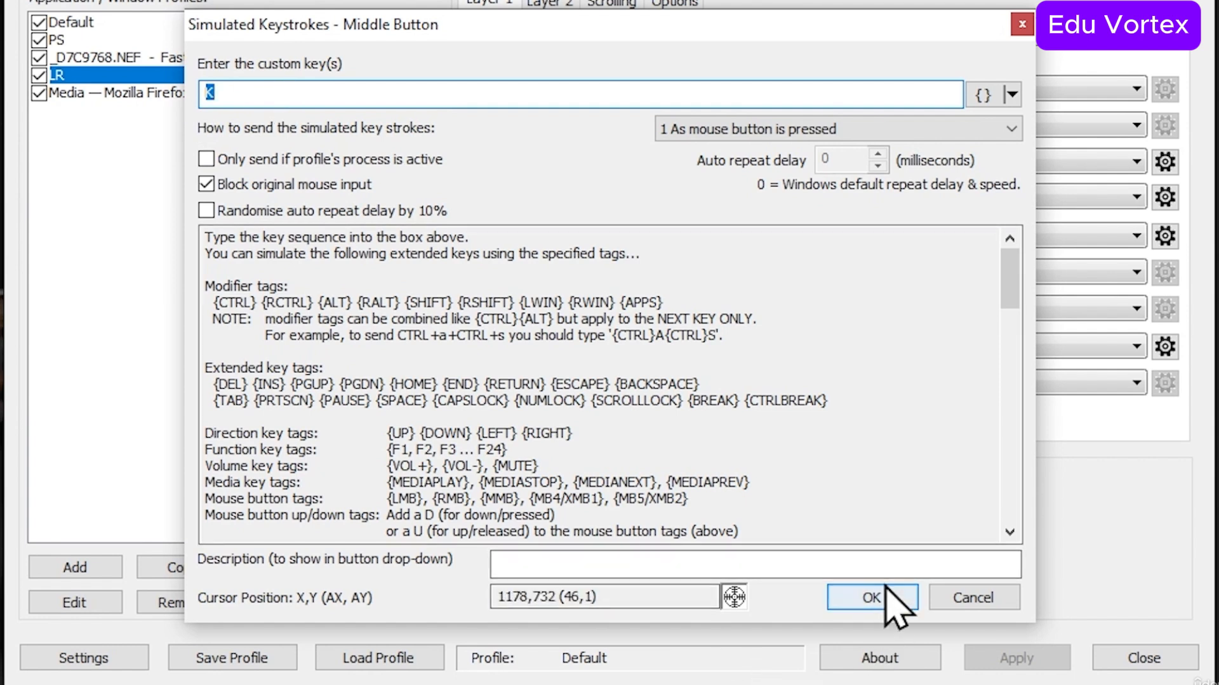
click(850, 600)
click(1014, 655)
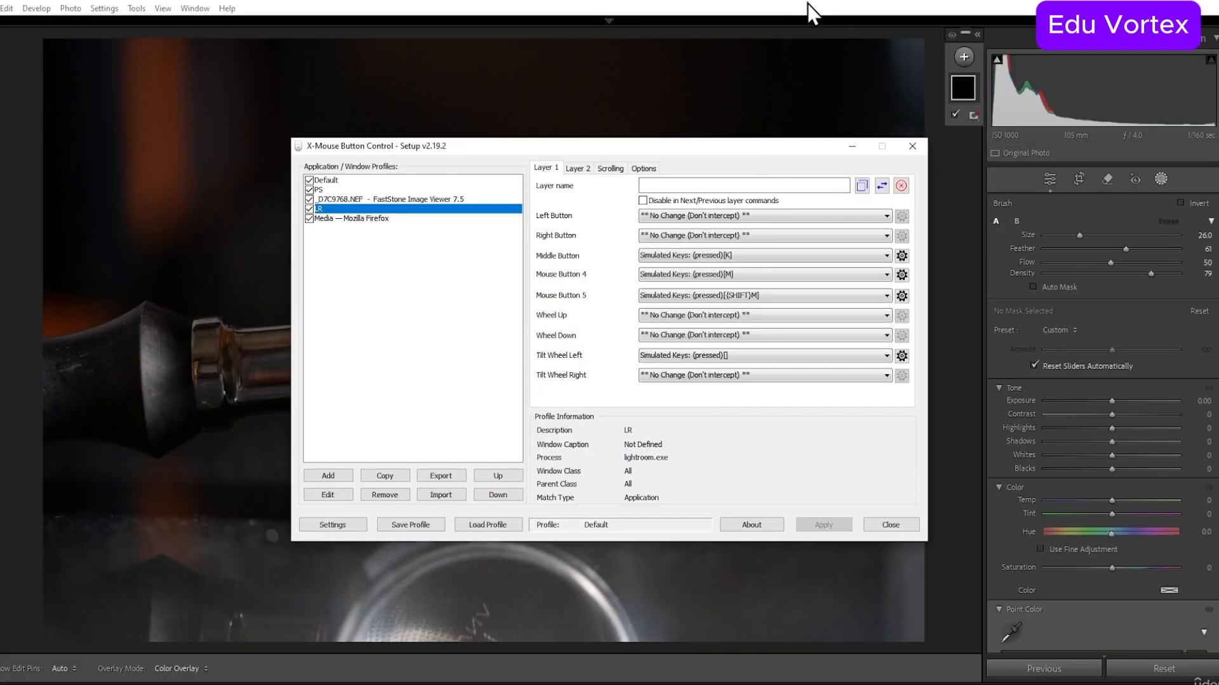
Step: Switch back to Lightroom, set the masking brush size to 27, and leave the brush
click(808, 6)
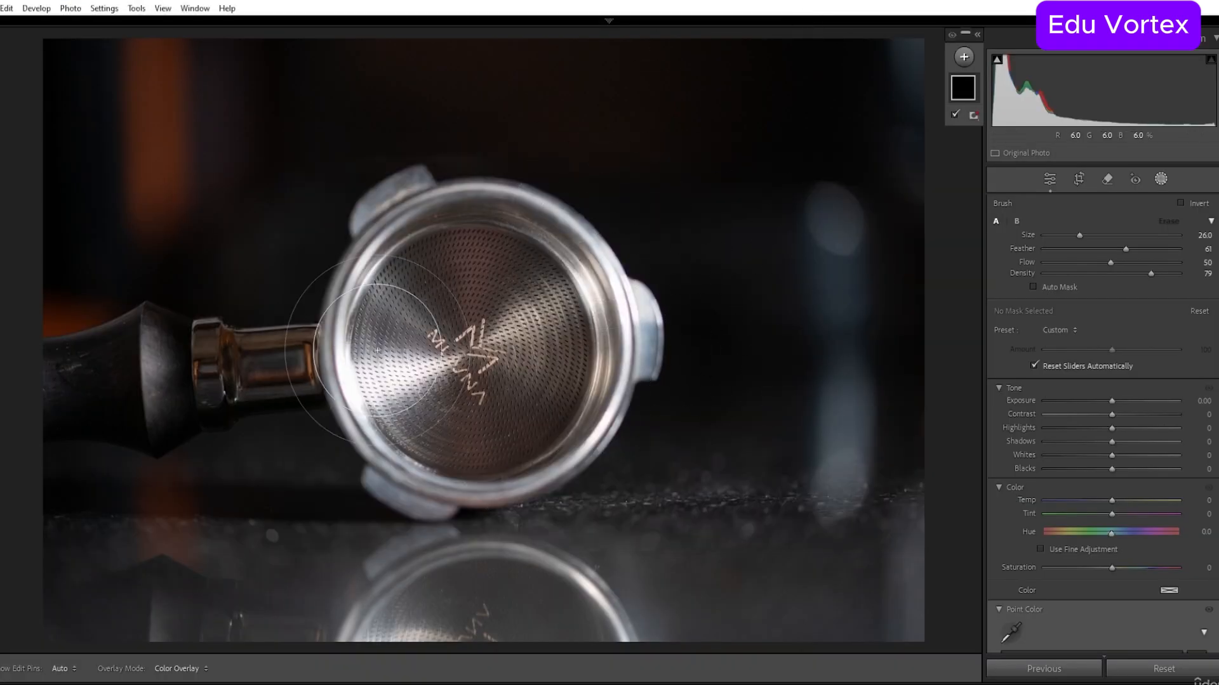
scroll(444, 315, up, 5)
scroll(482, 355, down, 8)
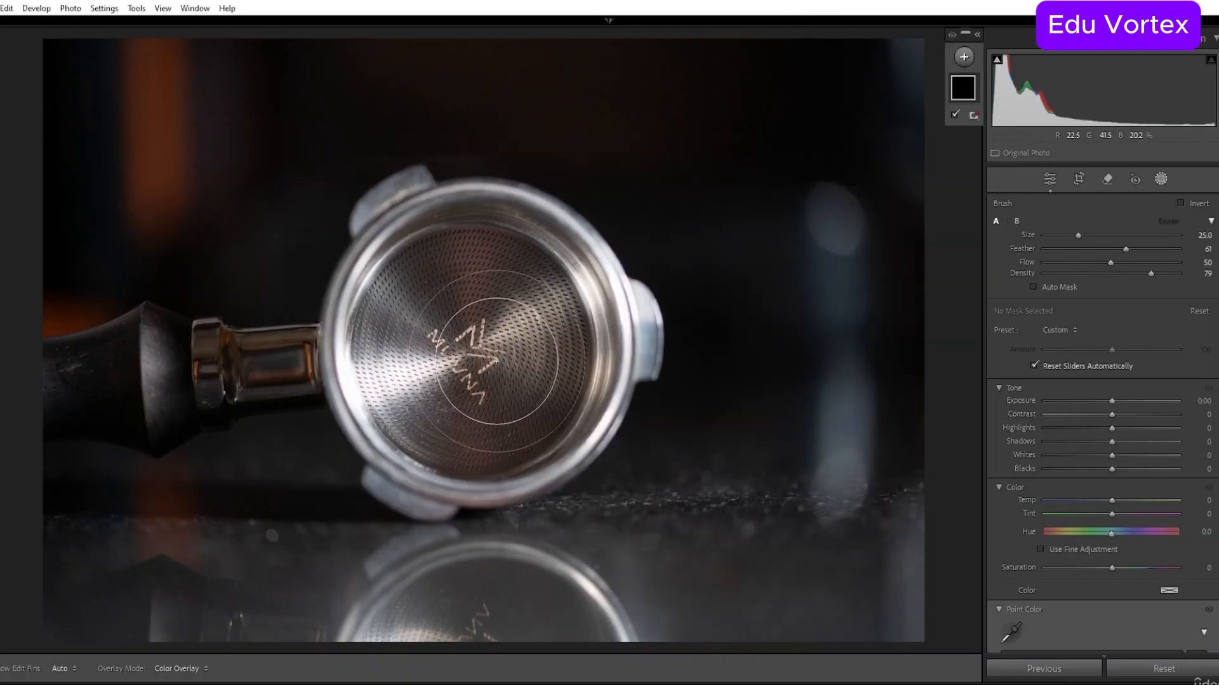
scroll(492, 349, up, 4)
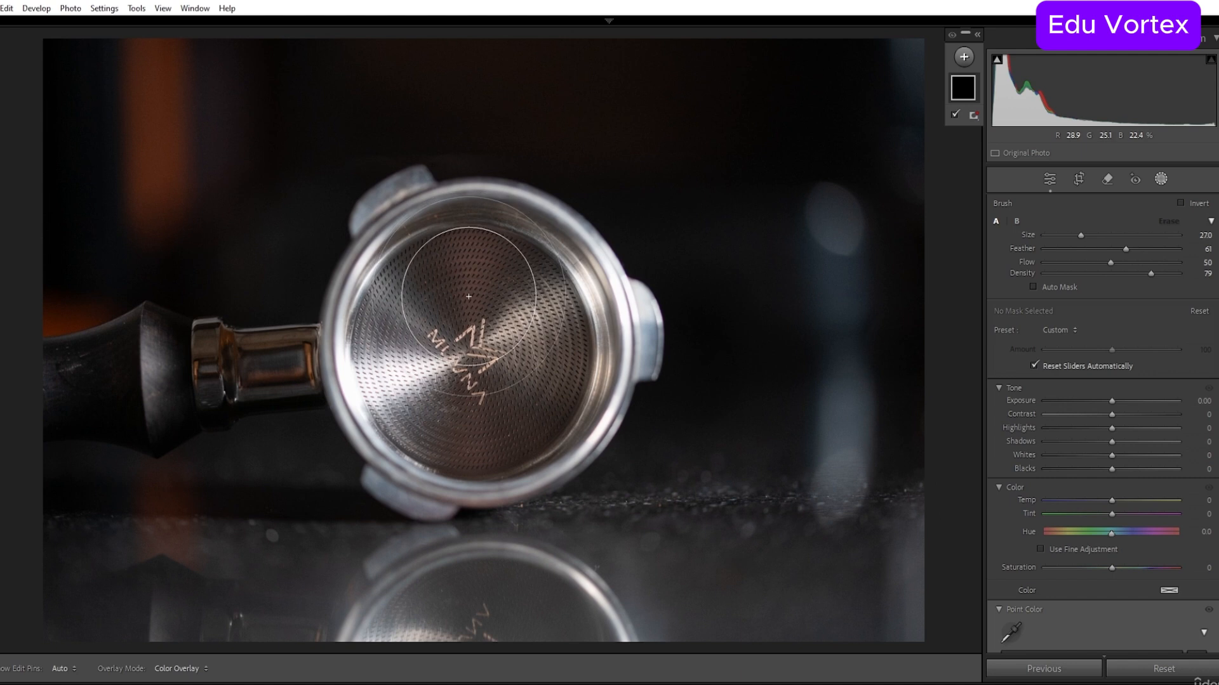
key(Escape)
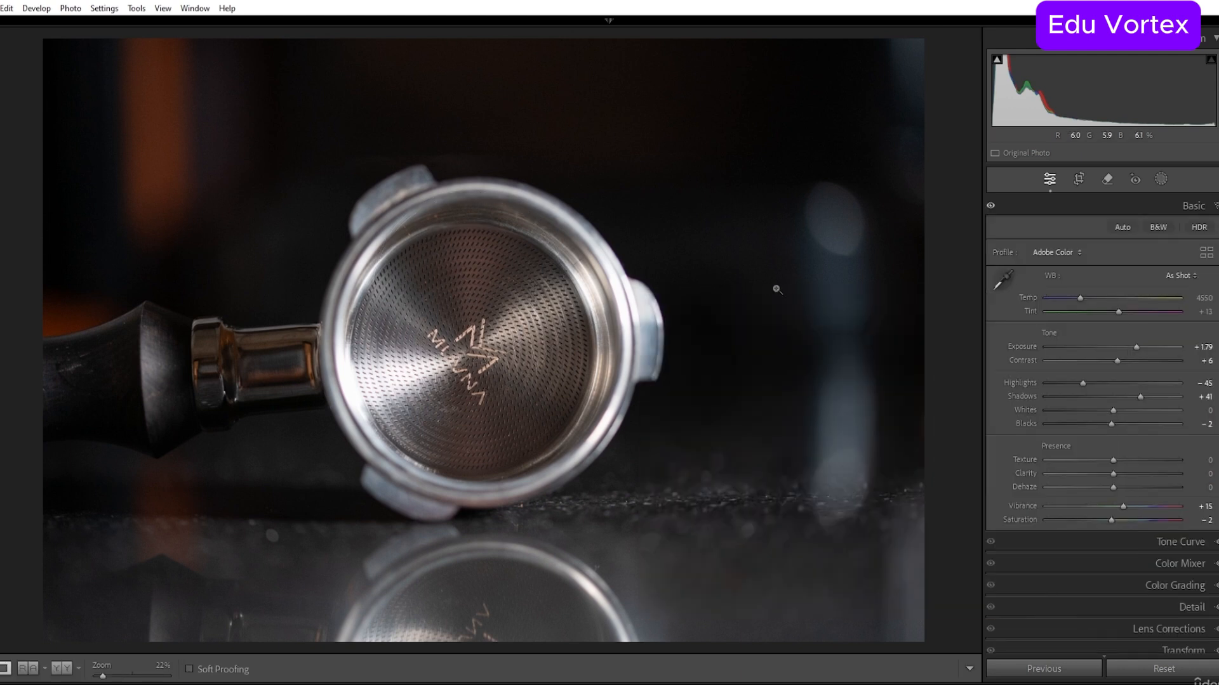
key(shift+w)
key(k)
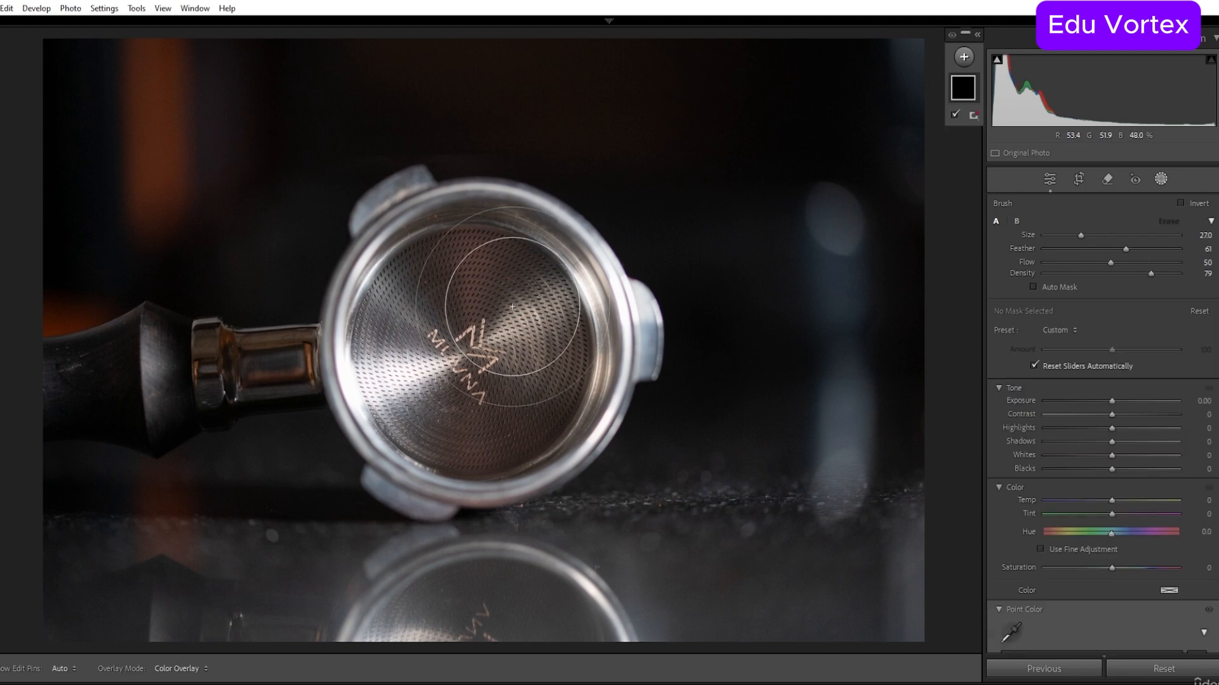
key(Escape)
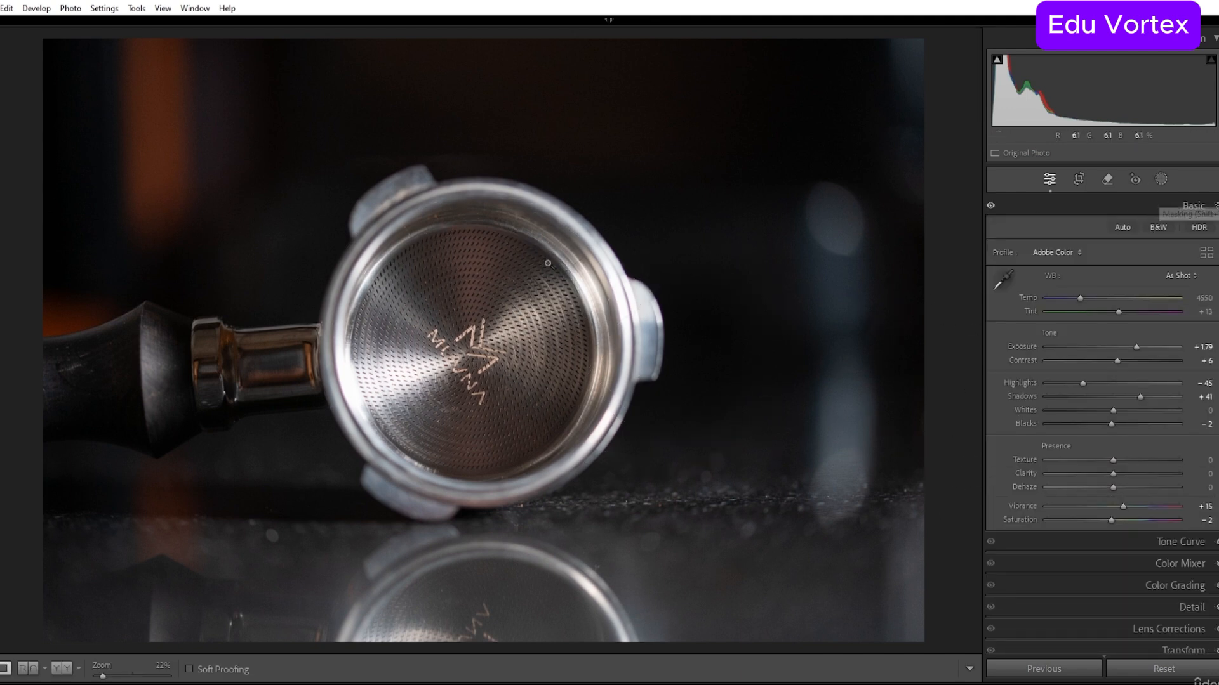
Step: Paint a brush mask with Exposure 0.46 and brush size 33 over the perforated centre of the filter basket
key(k)
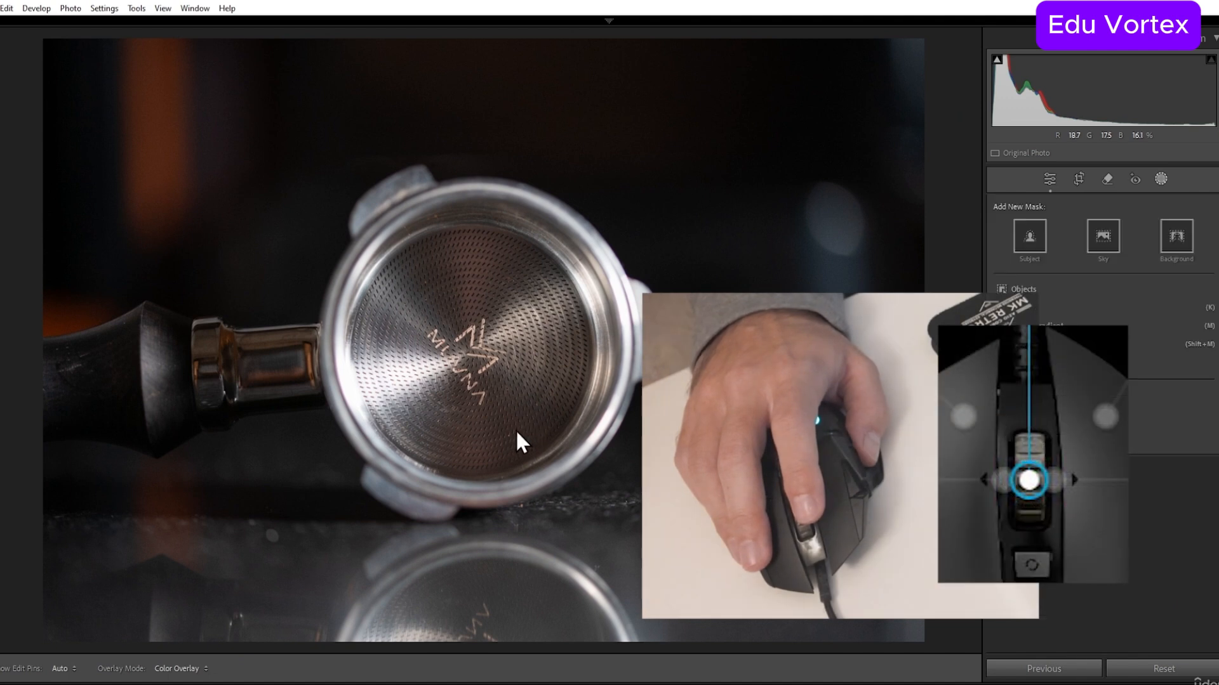
click(1119, 400)
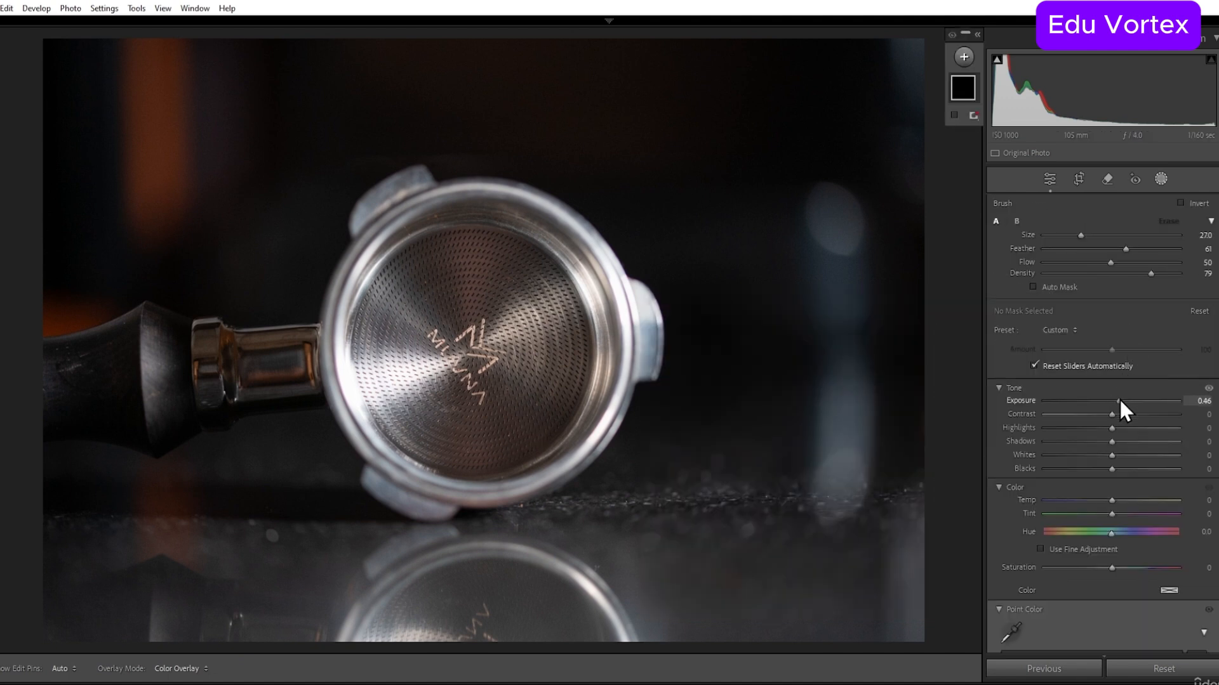
scroll(530, 308, up, 3)
mouse_move(459, 355)
mouse_down()
mouse_move(418, 351)
mouse_move(461, 377)
mouse_move(478, 342)
mouse_move(473, 354)
mouse_move(449, 321)
mouse_move(472, 309)
mouse_up()
Step: Paint a second brush mask with Exposure -0.42 and brush size 39 over the reflective floor around the portafilter
key(k)
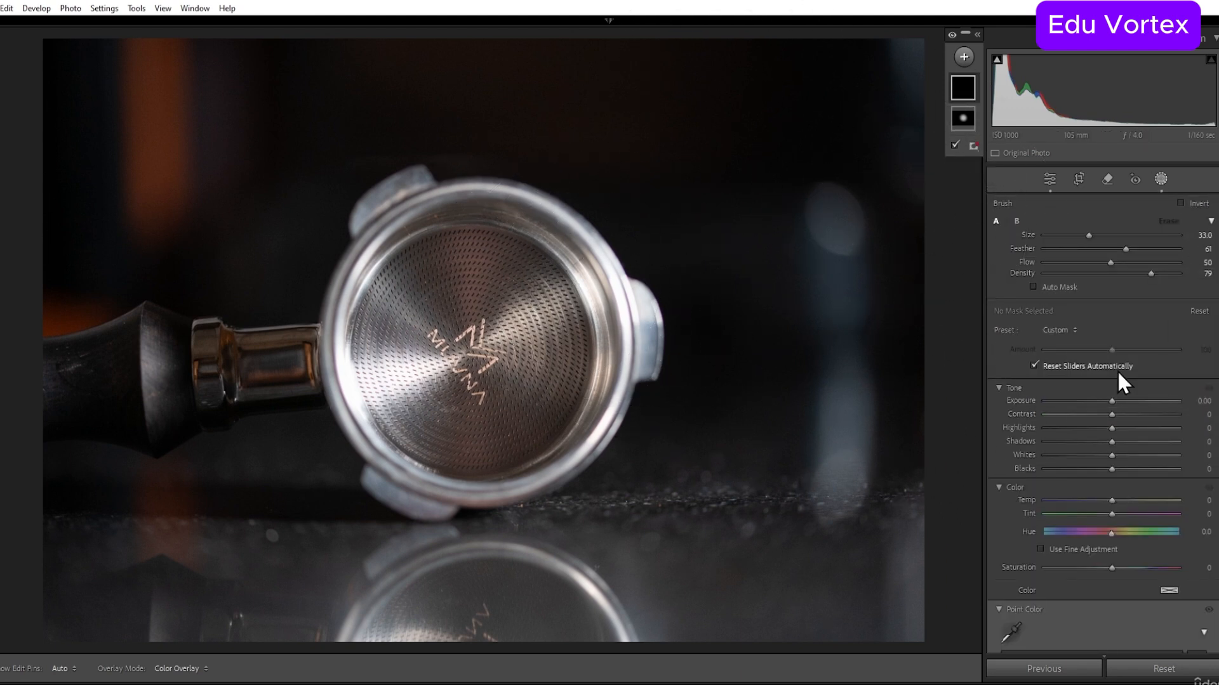
click(1105, 400)
scroll(746, 549, up, 3)
mouse_move(838, 501)
mouse_down()
mouse_move(873, 524)
mouse_move(870, 559)
mouse_up()
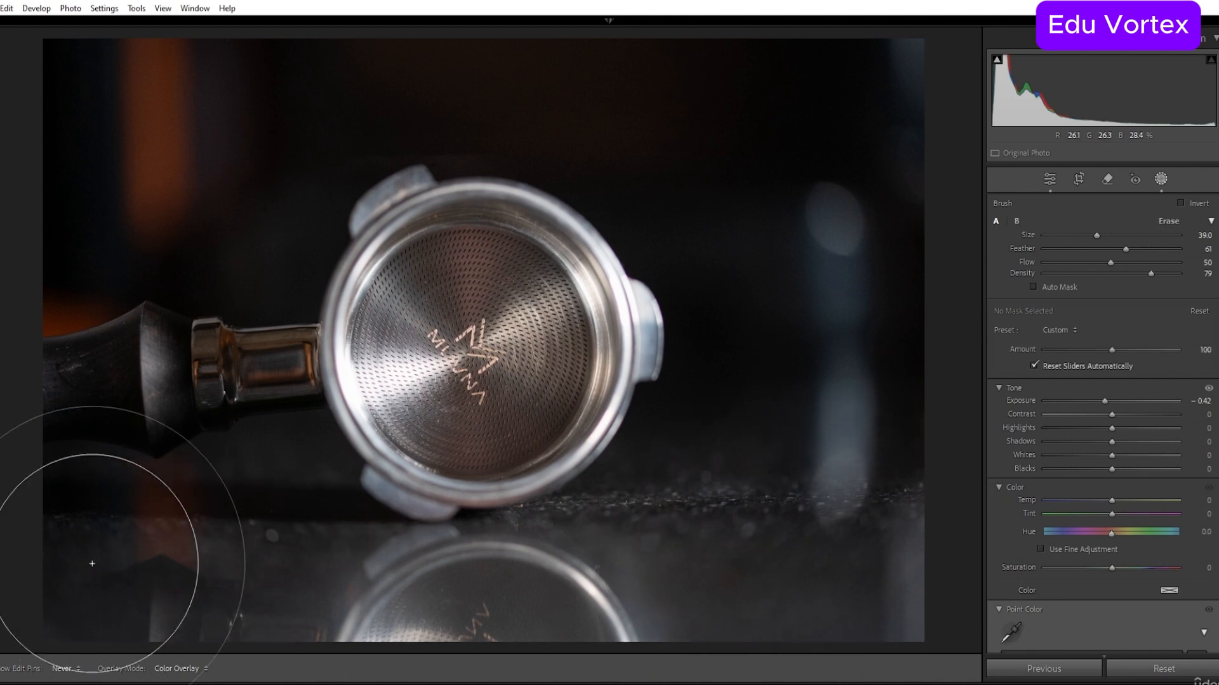
Step: Paint a third brush mask with Exposure -0.54 and brush size 44 over the reflective floor, and close masking
drag(215, 632, 204, 622)
scroll(756, 264, up, 2)
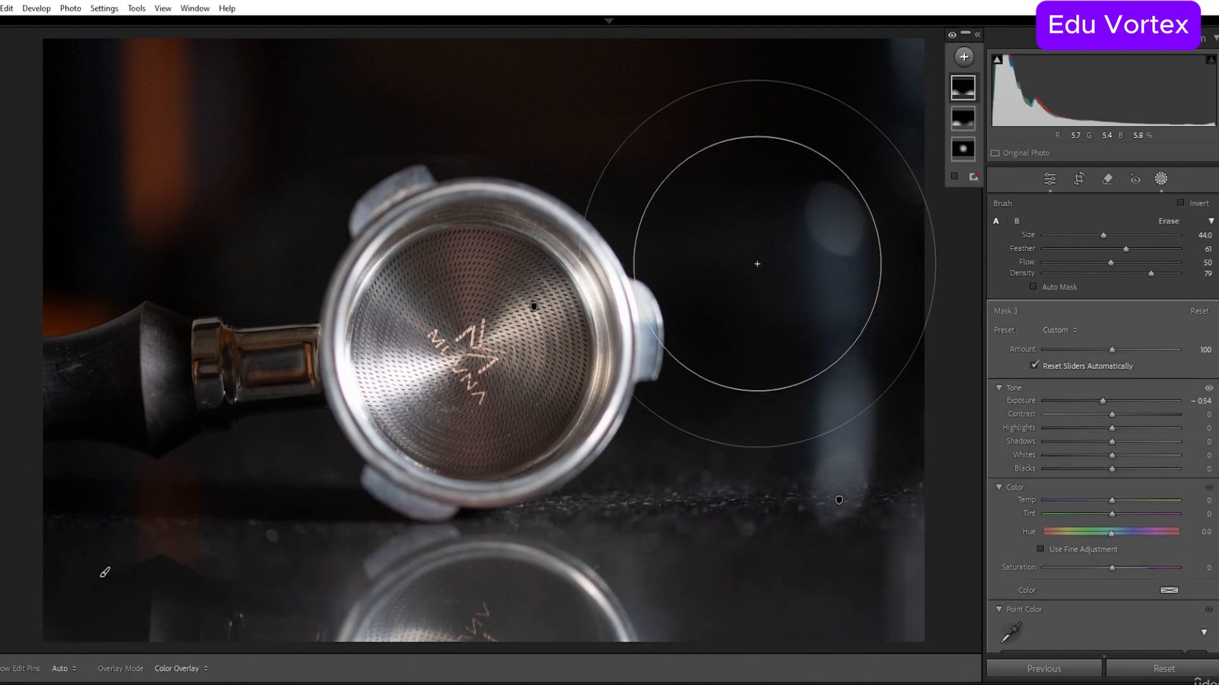
click(1163, 174)
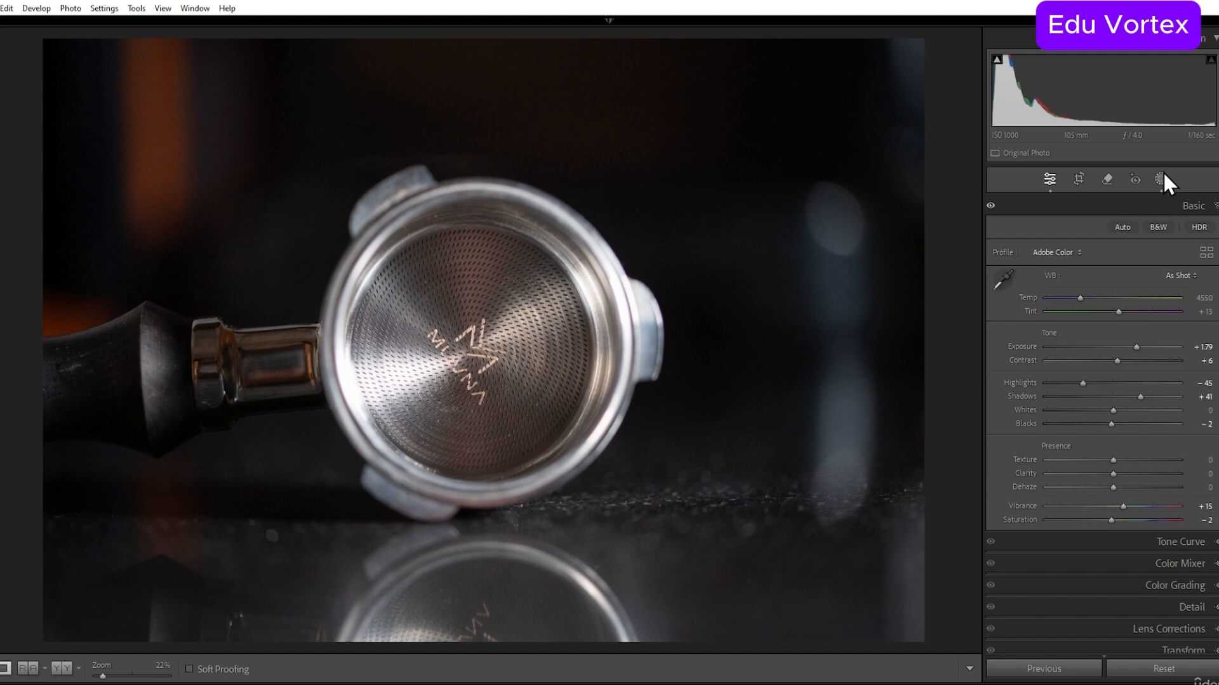
Step: Open the photo of the portafilter with the perforated shower screen leaning on it
mouse_move(603, 681)
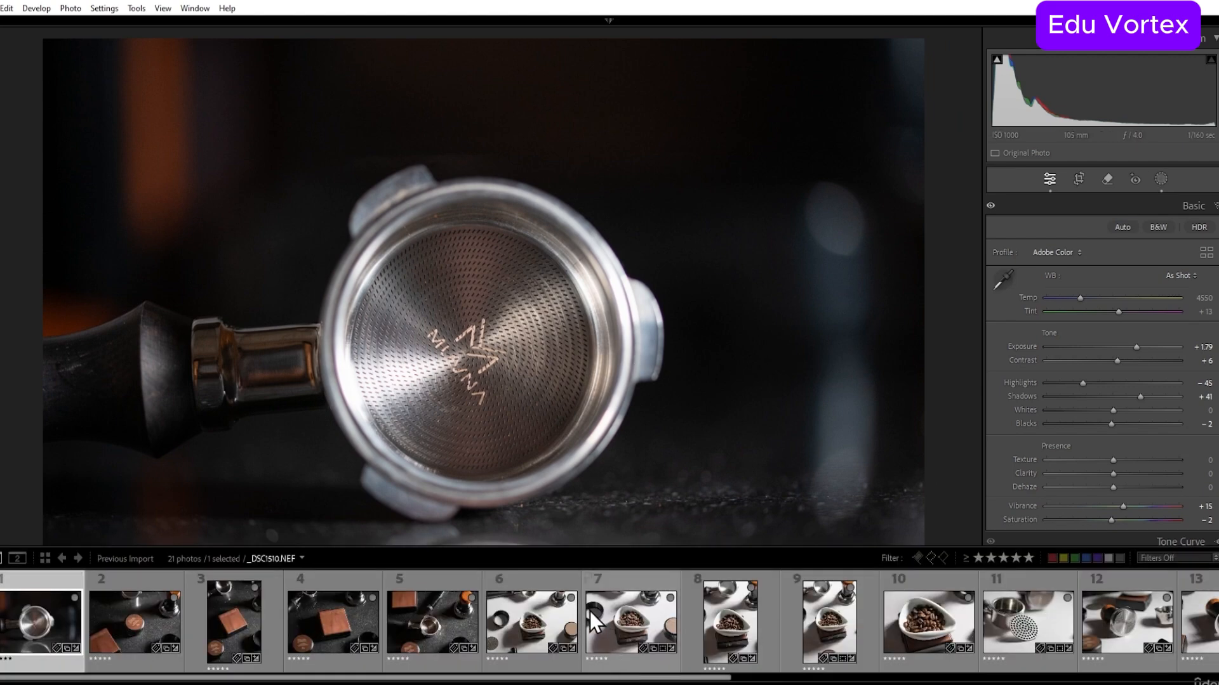
scroll(590, 621, down, 5)
click(676, 631)
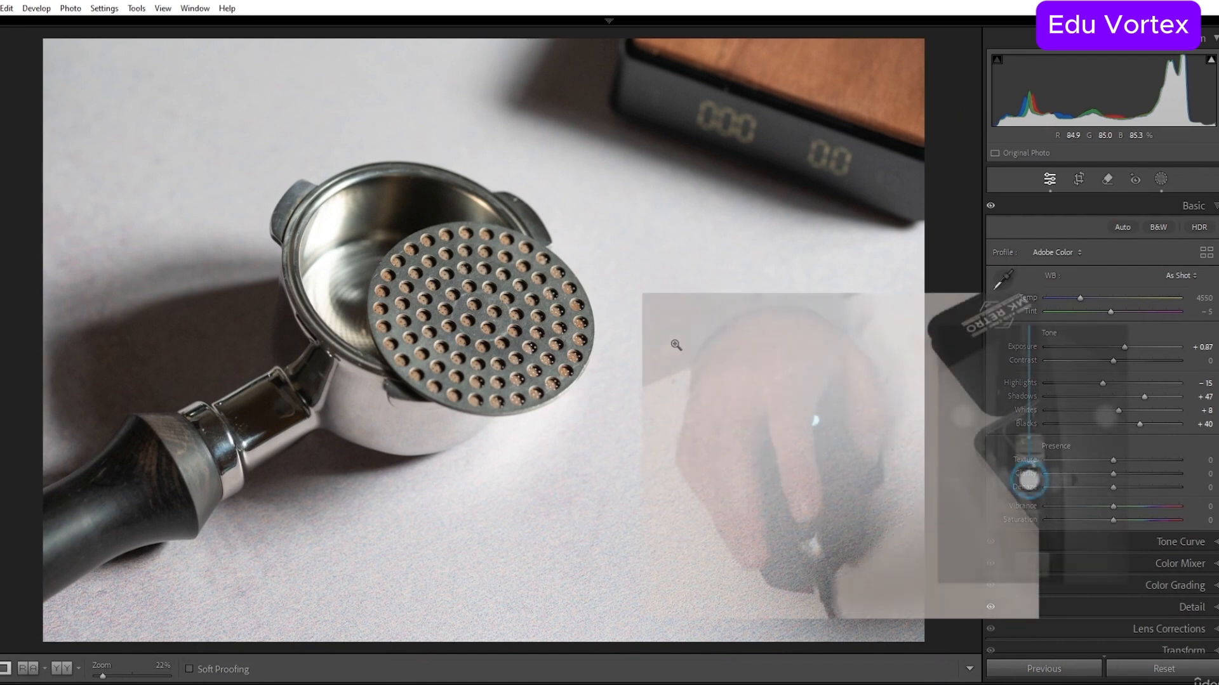
Step: Paint a new brush mask with Exposure 0.54 over the round perforated screen
key(shift+w)
key(k)
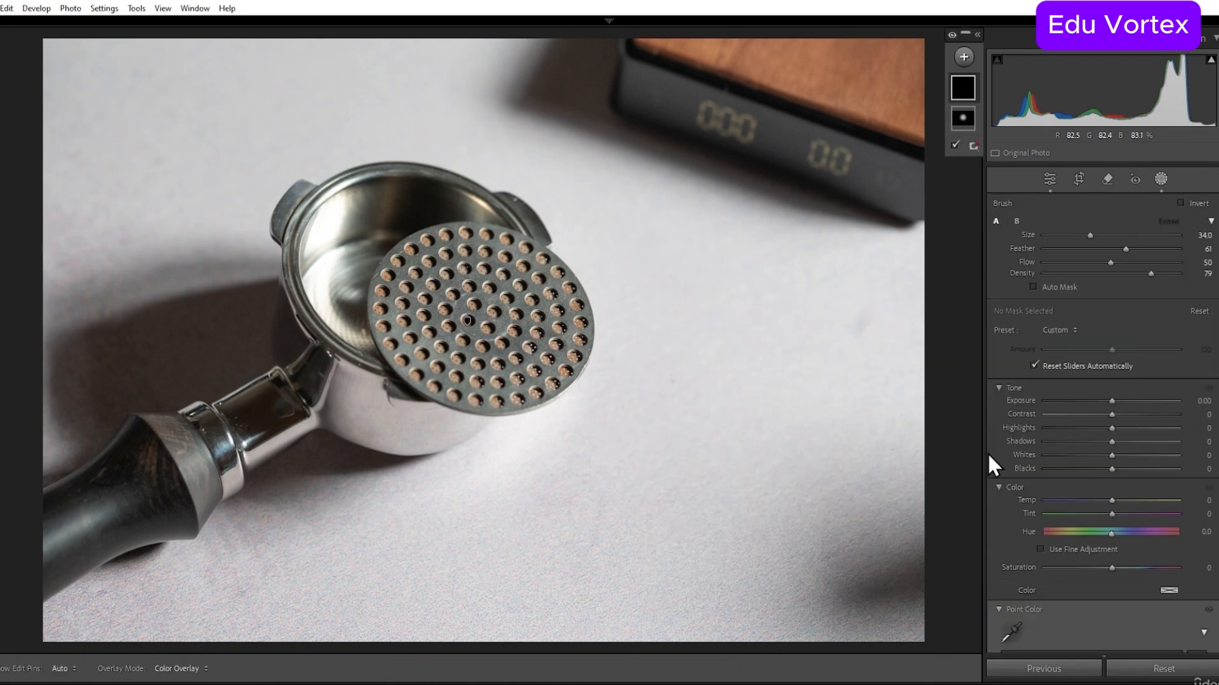
drag(1114, 405, 1121, 400)
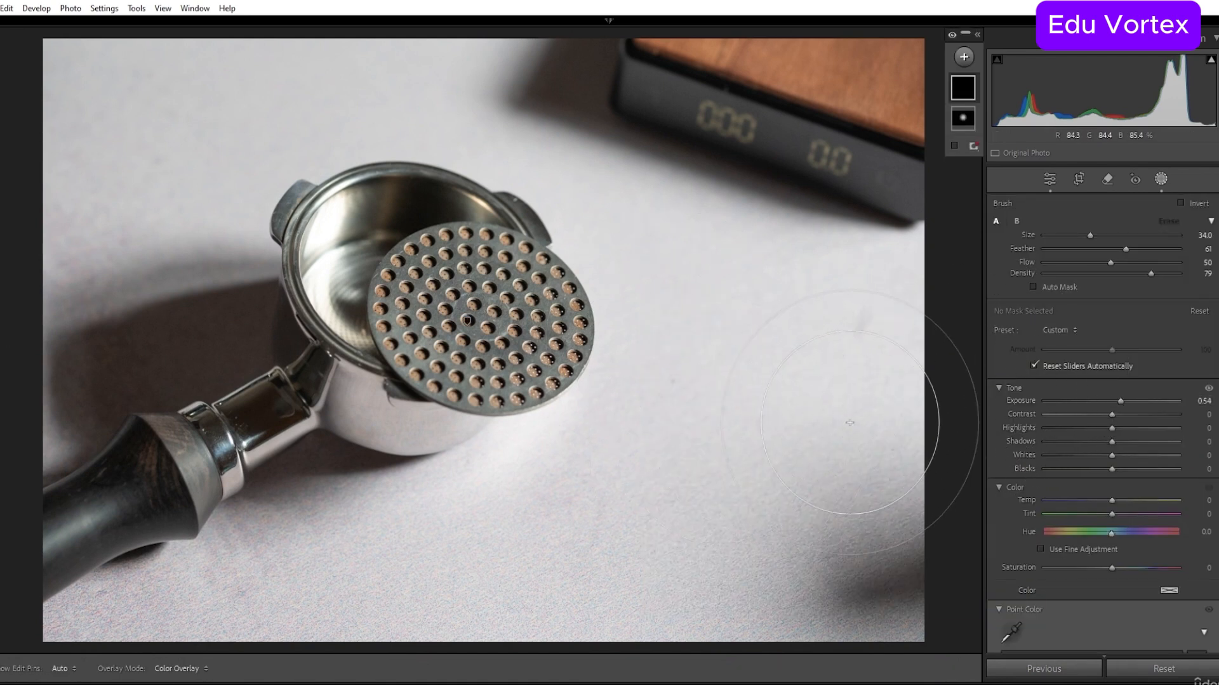
mouse_move(489, 322)
mouse_down()
mouse_move(508, 299)
mouse_move(523, 331)
mouse_move(470, 316)
mouse_move(506, 305)
mouse_up()
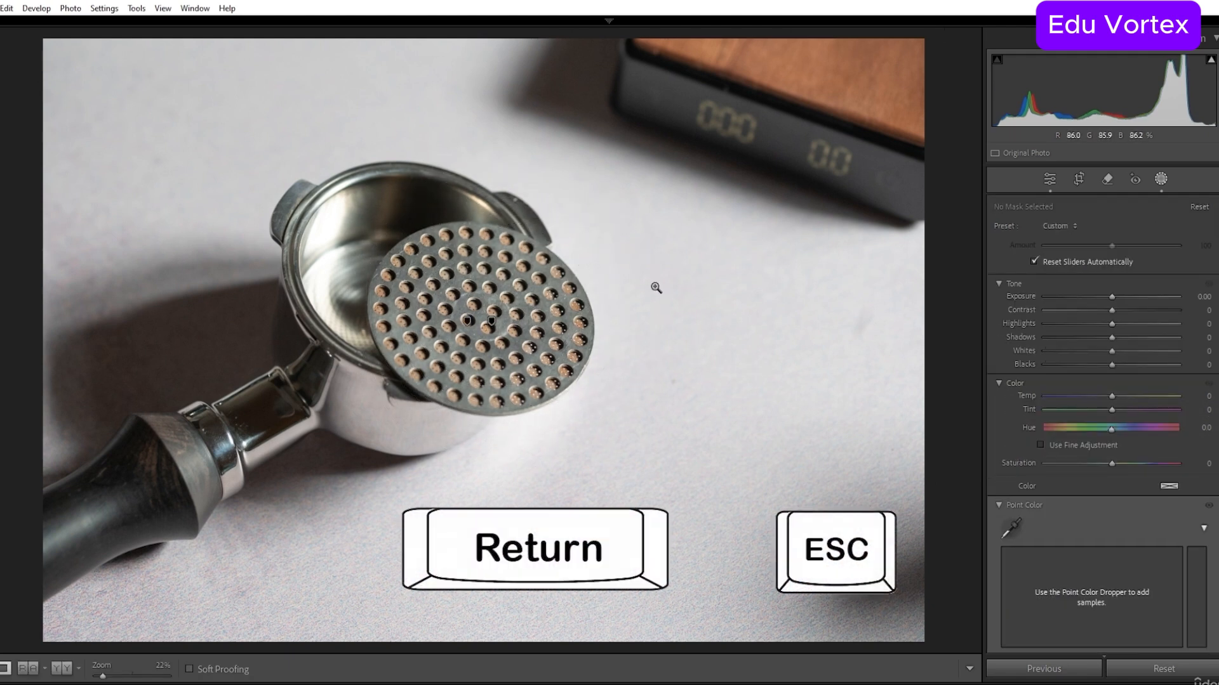
Step: Close masking and fine-tune the photo's Whites while checking the clipping preview
key(Return)
alt+click(1120, 410)
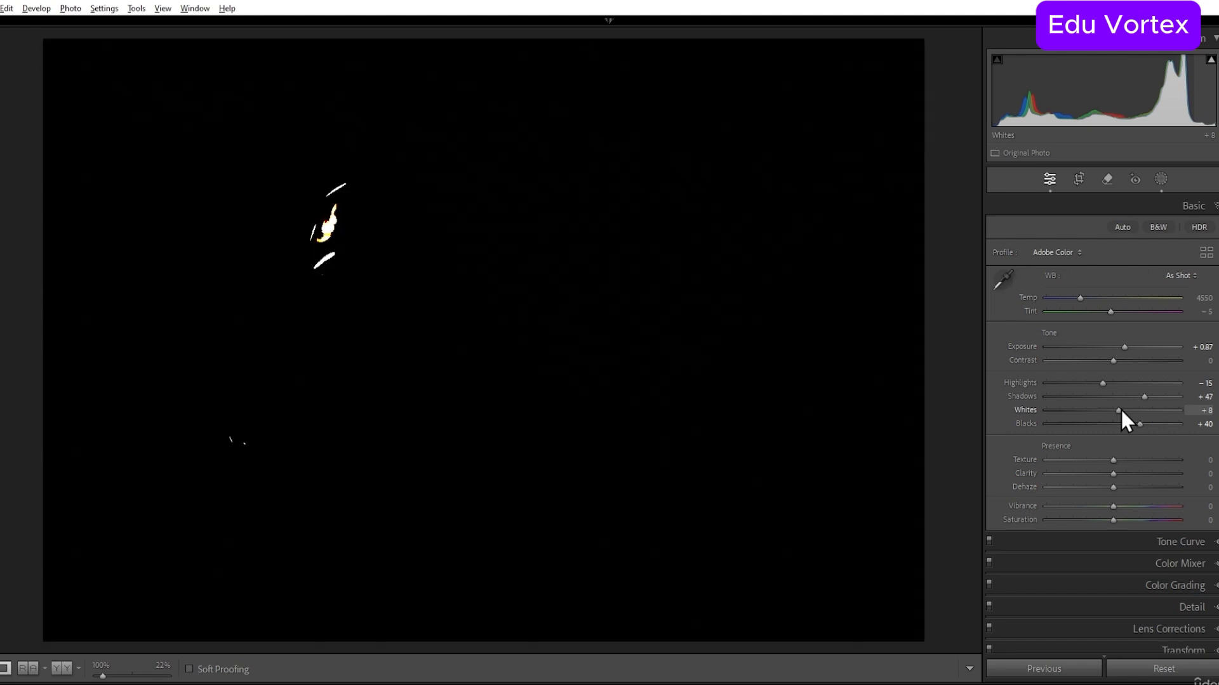
drag(1120, 409, 1125, 411)
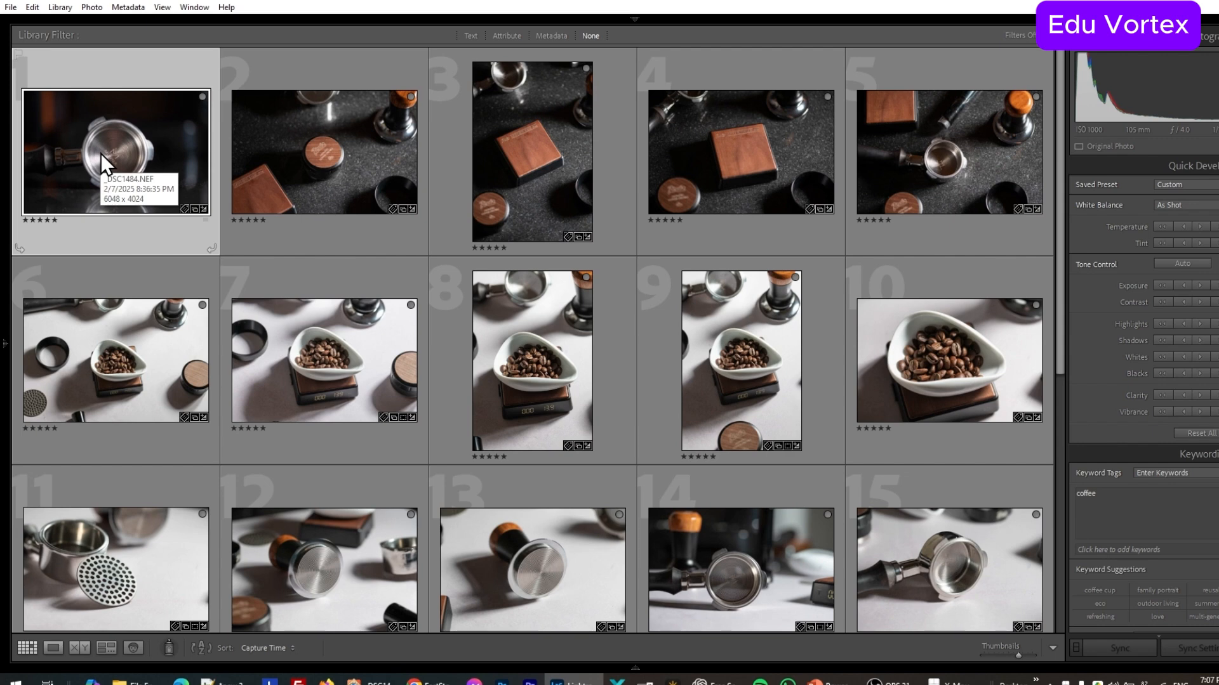
Step: Open the first photo's masks in Develop and examine the available new mask types
key(d)
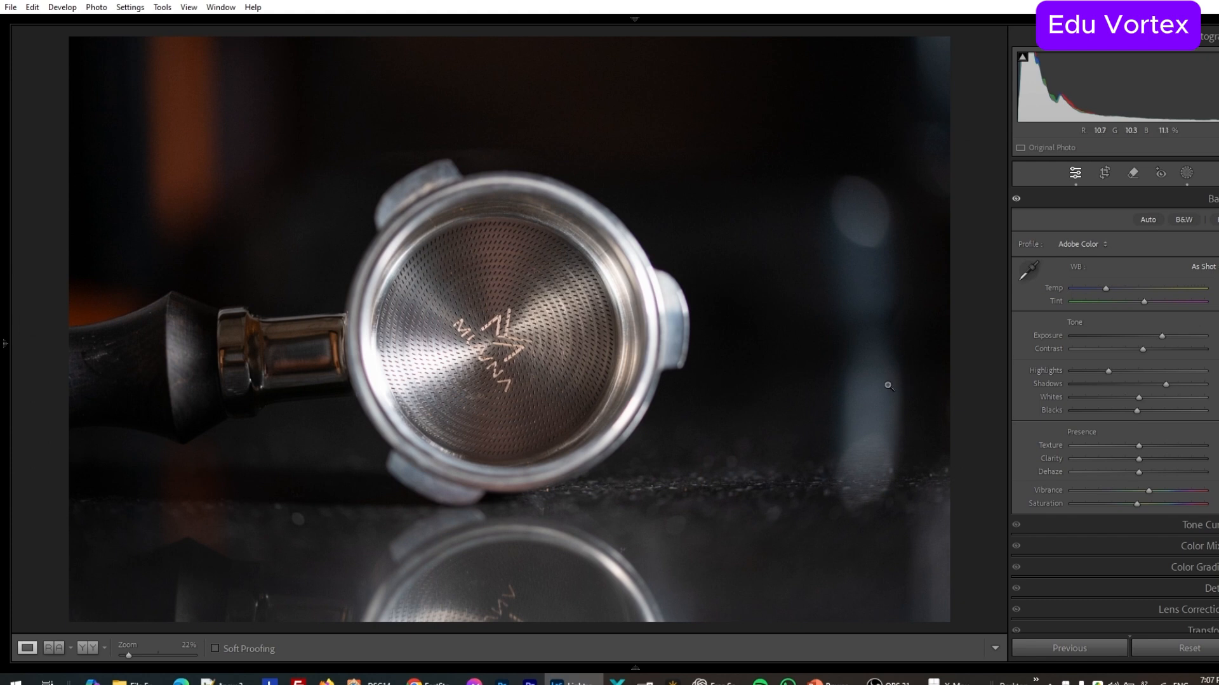
click(1184, 175)
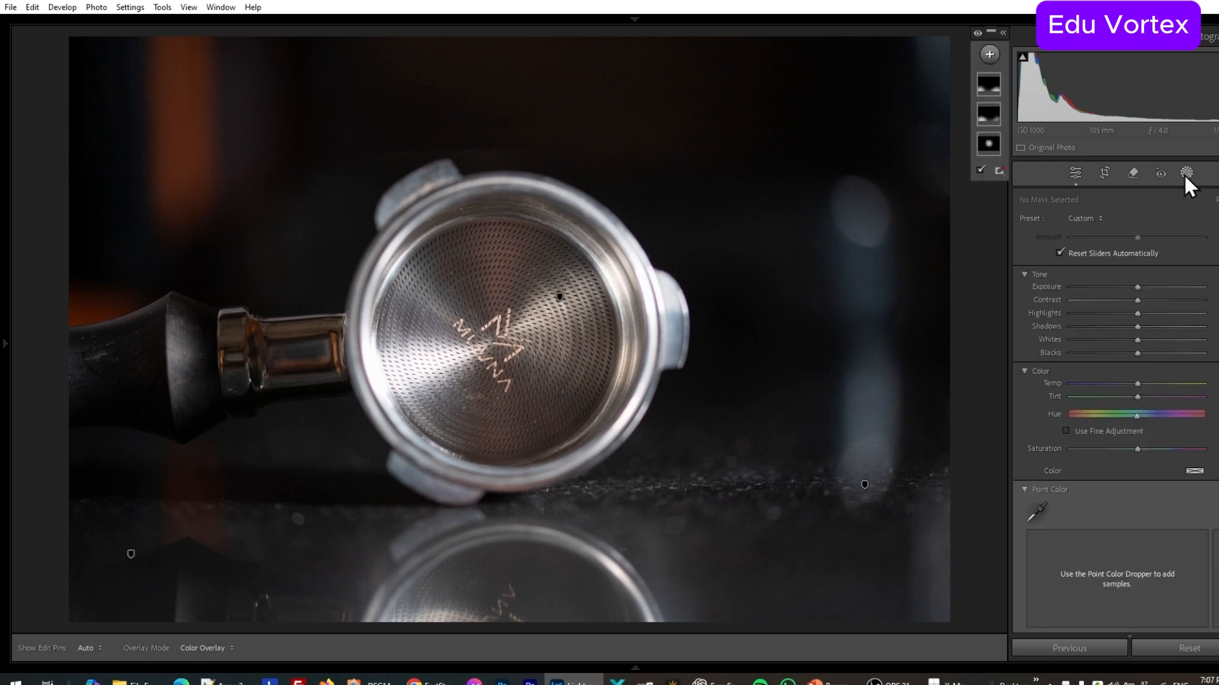
click(989, 54)
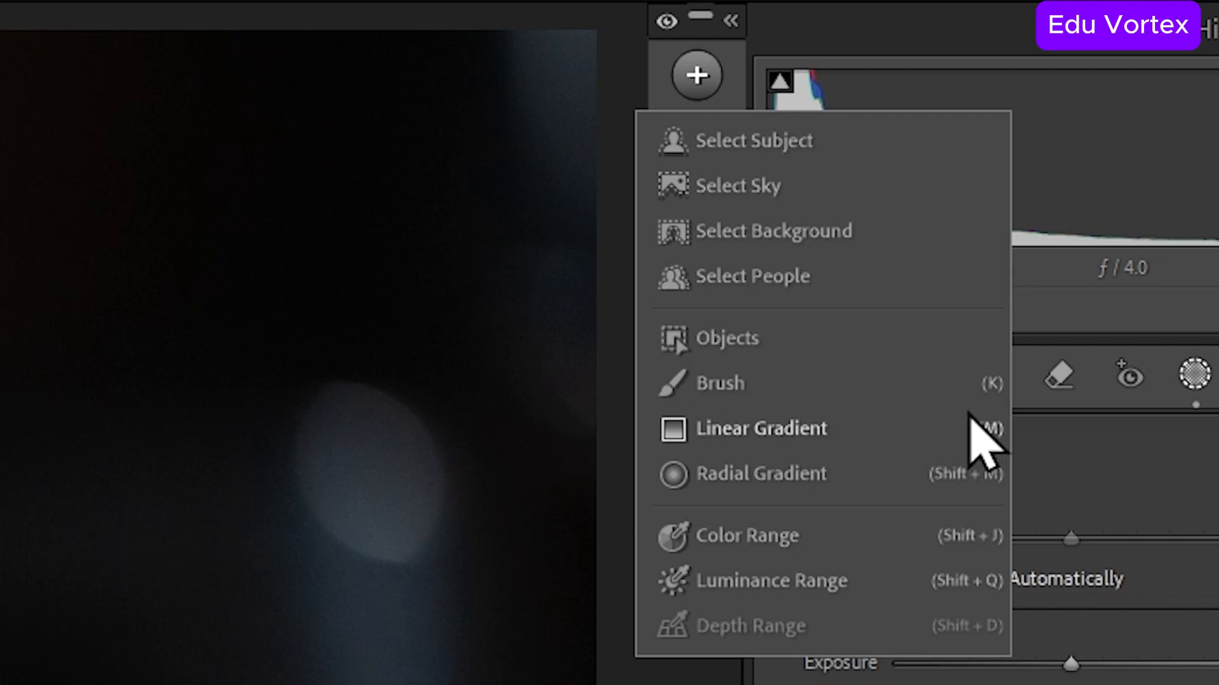
key(Escape)
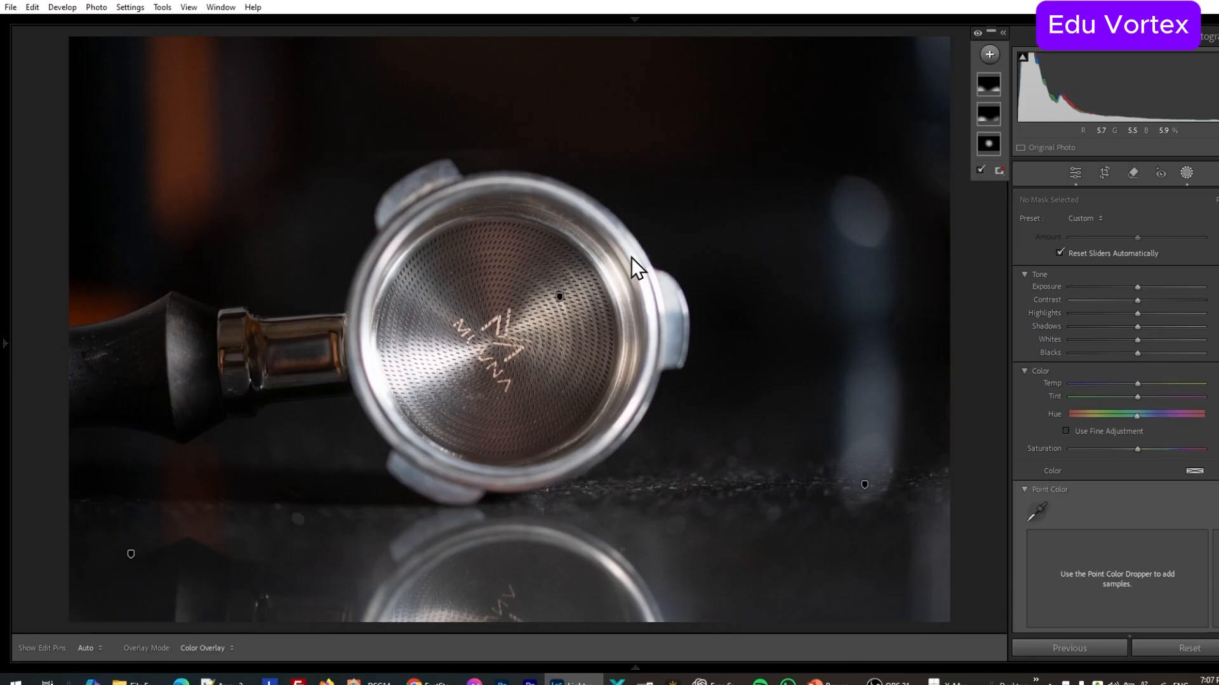
Step: Try starting a Linear Gradient mask on the first photo directly from the Library grid, and return to the grid
key(g)
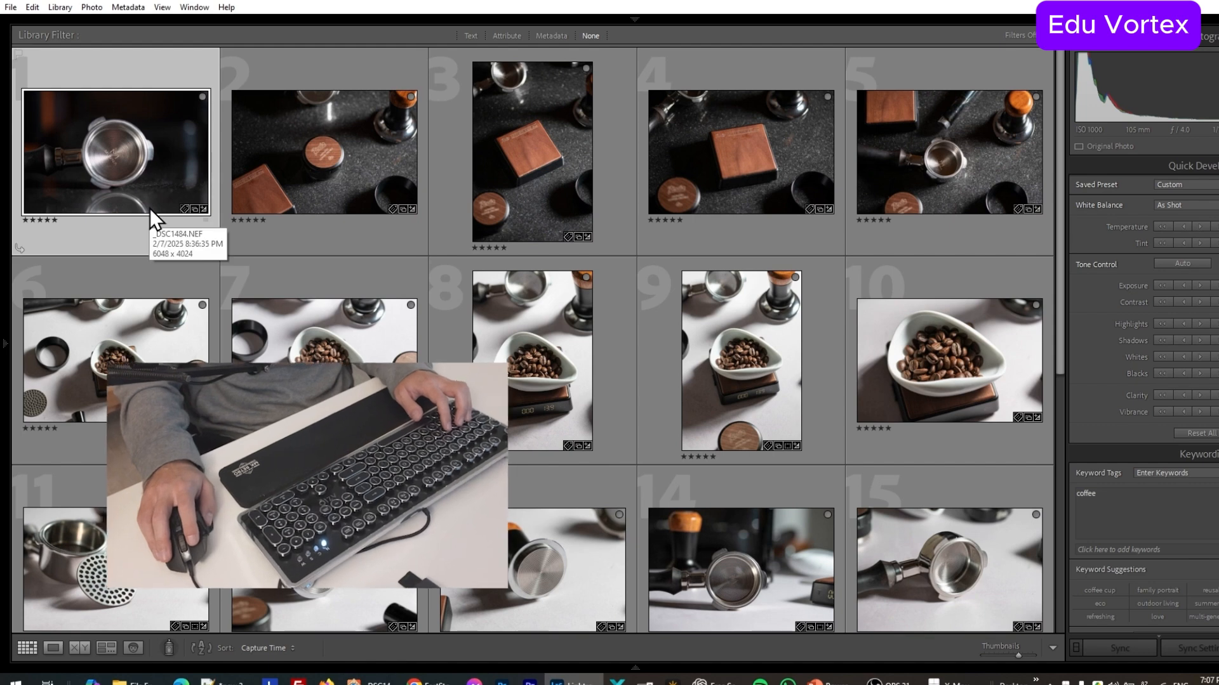
key(m)
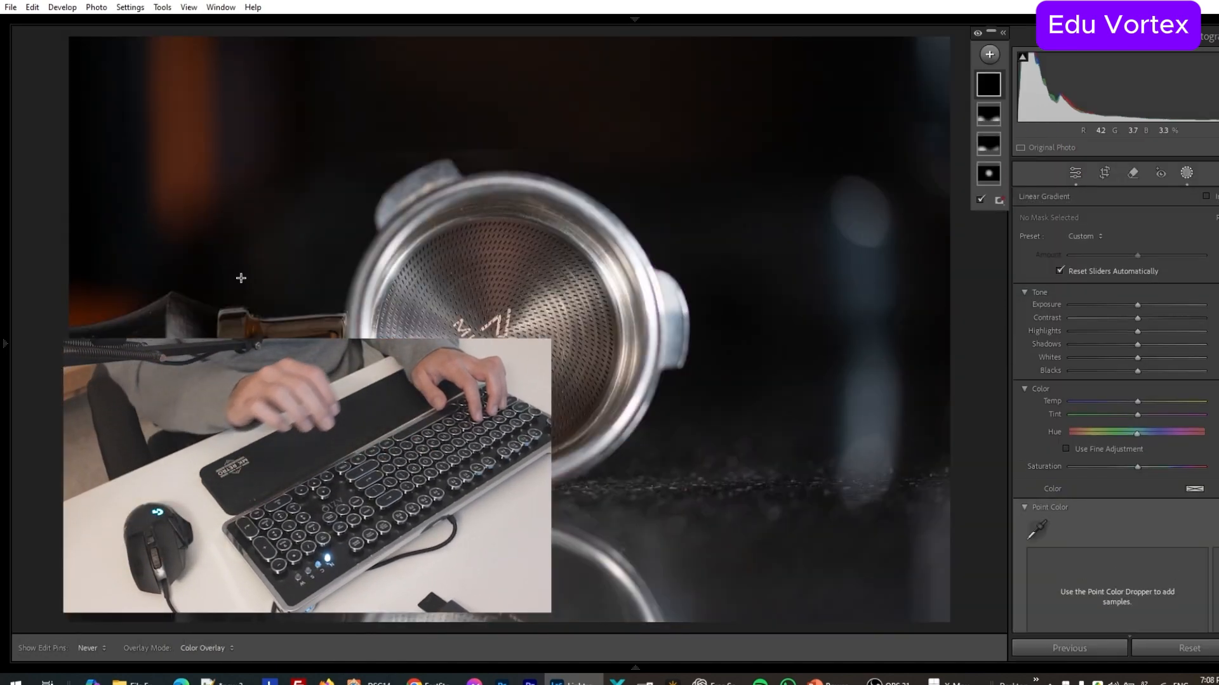
key(g)
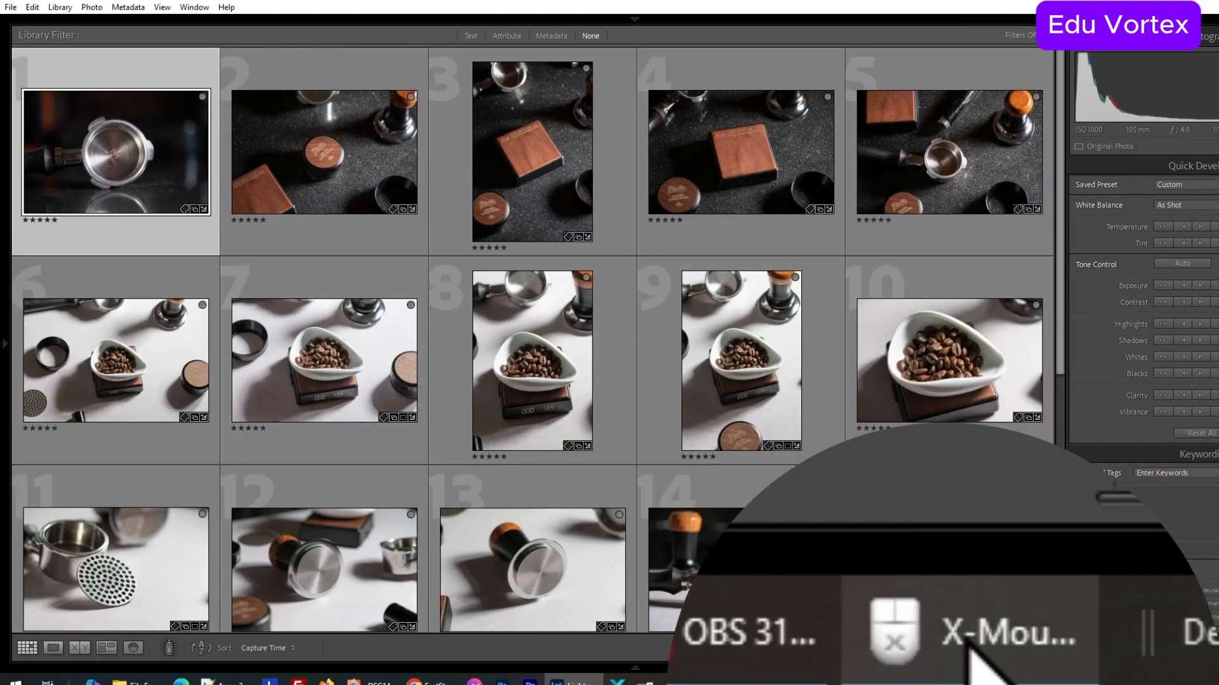
Step: In X-Mouse Button Control, set the LR profile's Mouse Button 4 to simulated key M as pressed
click(937, 680)
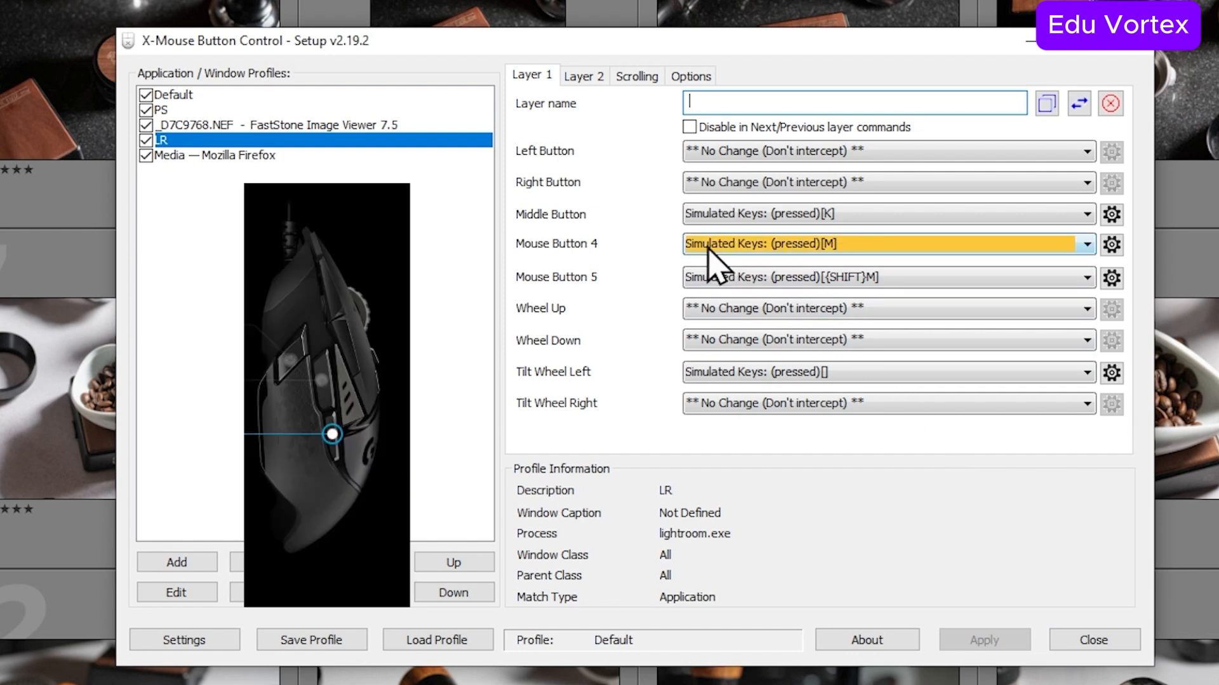
click(730, 245)
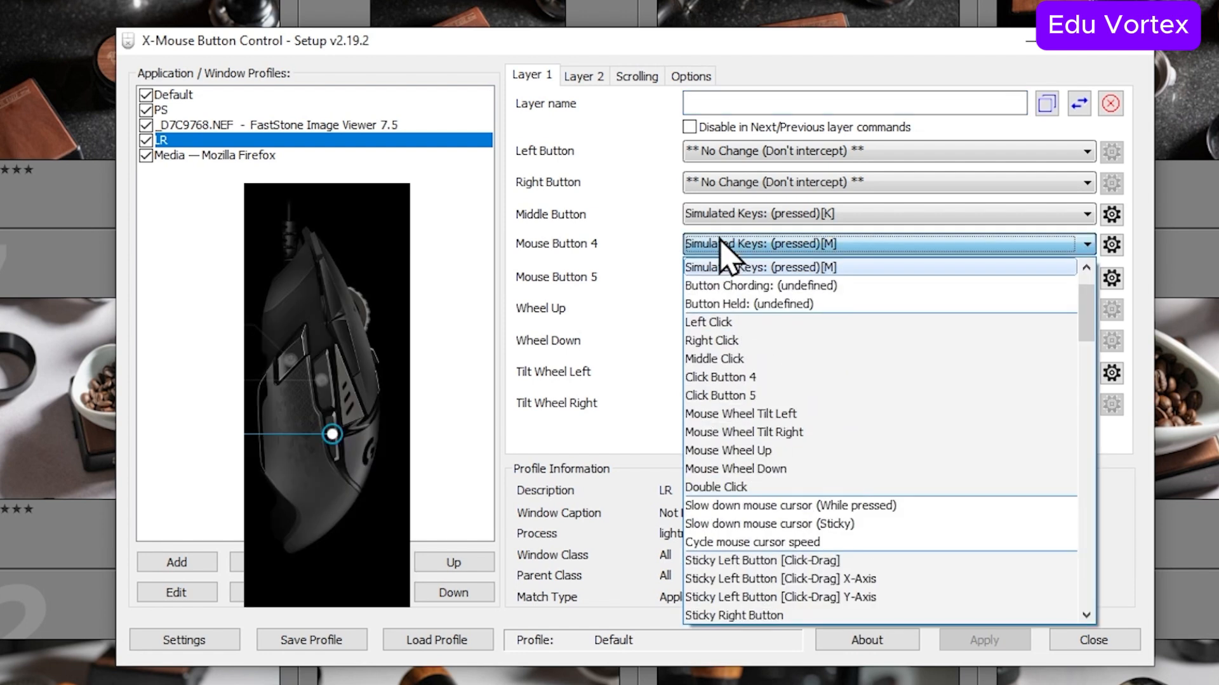
click(803, 269)
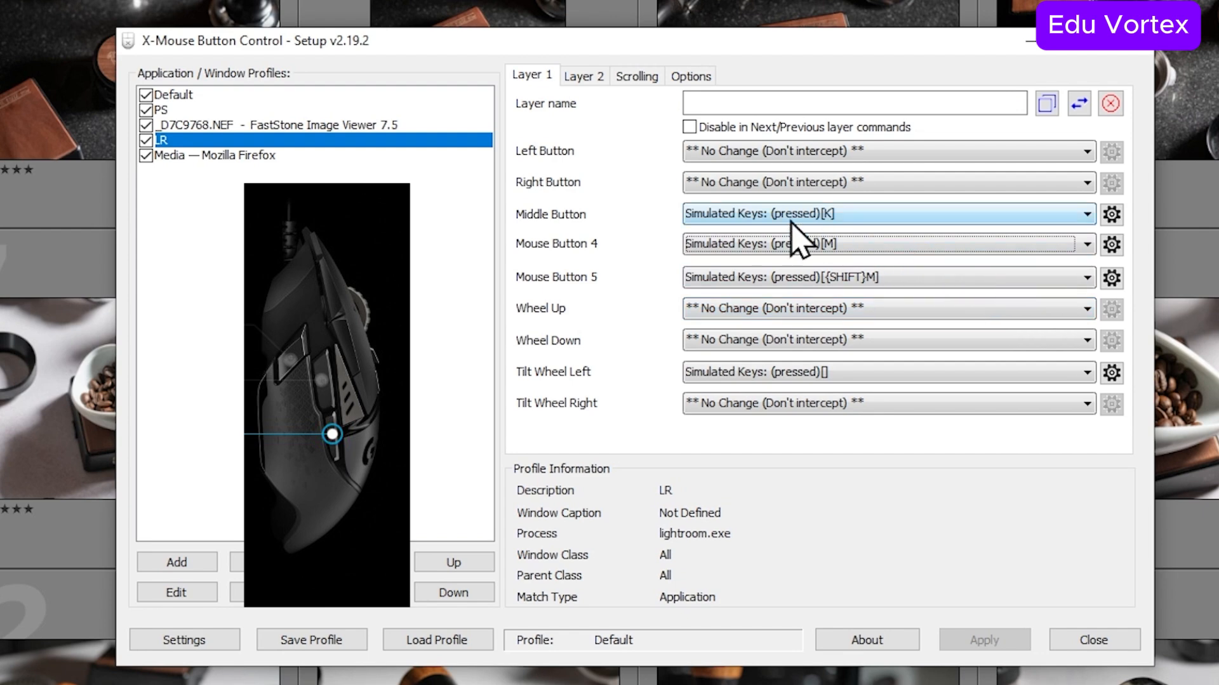
Step: Check the simulated keystroke settings of the LR profile's Mouse Button 4, and close the setup window
click(1111, 245)
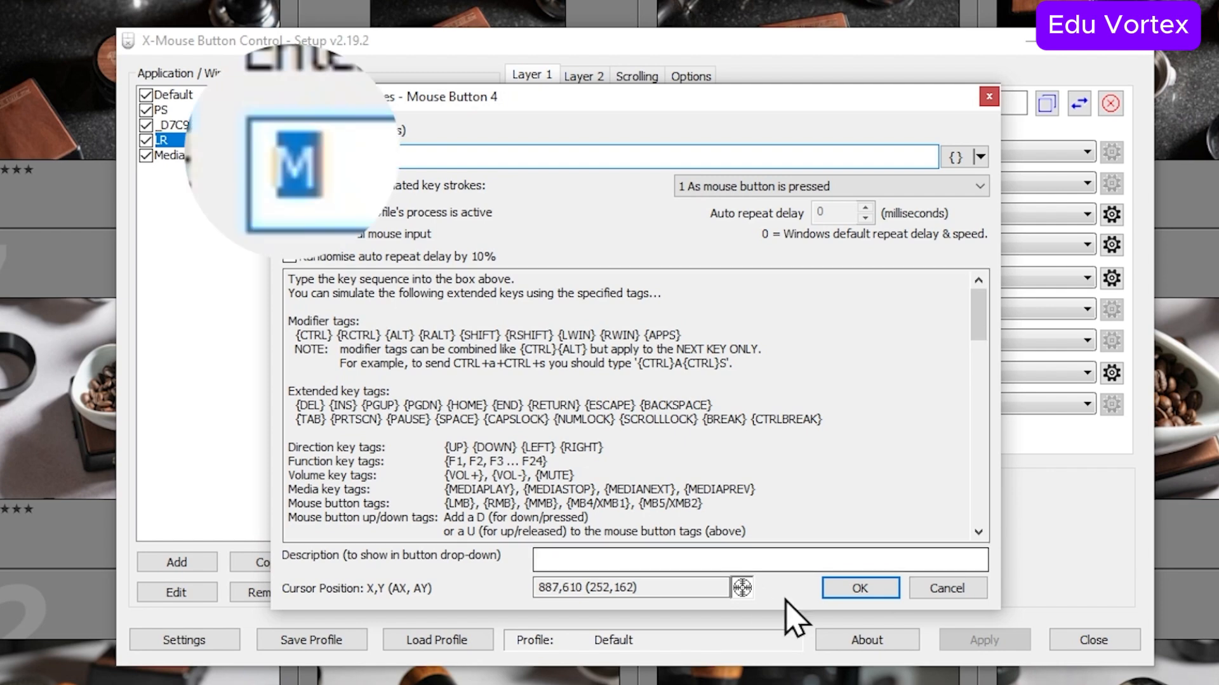
click(860, 588)
click(1056, 642)
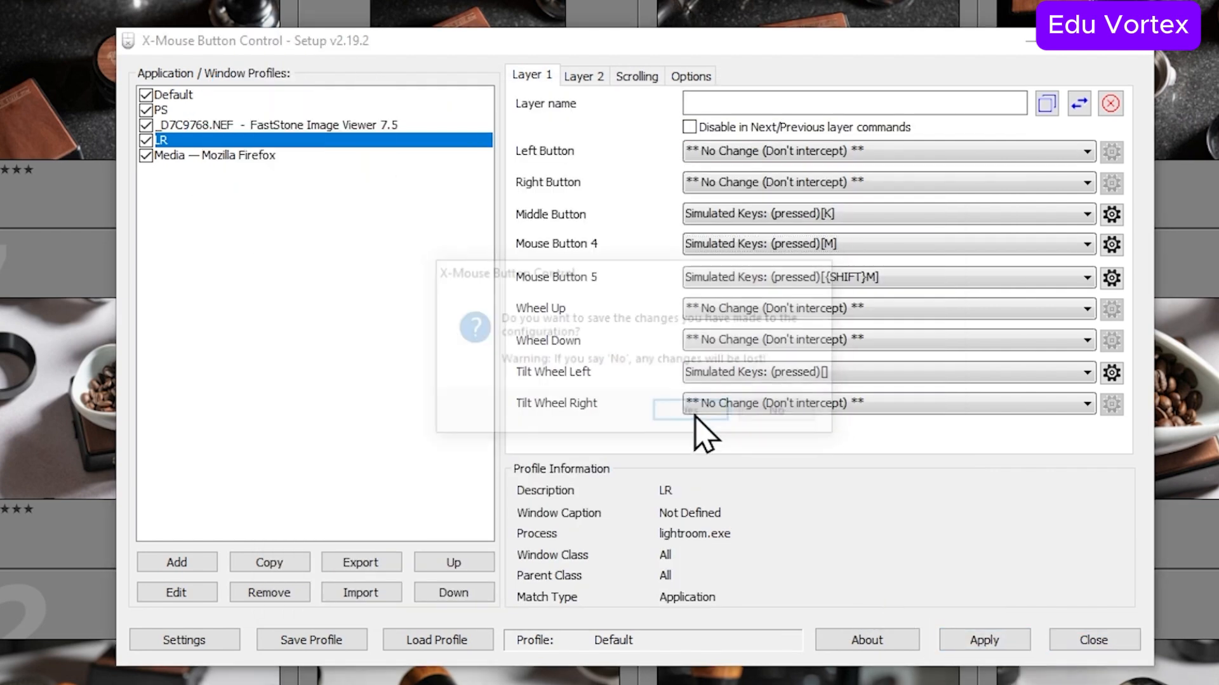
click(782, 413)
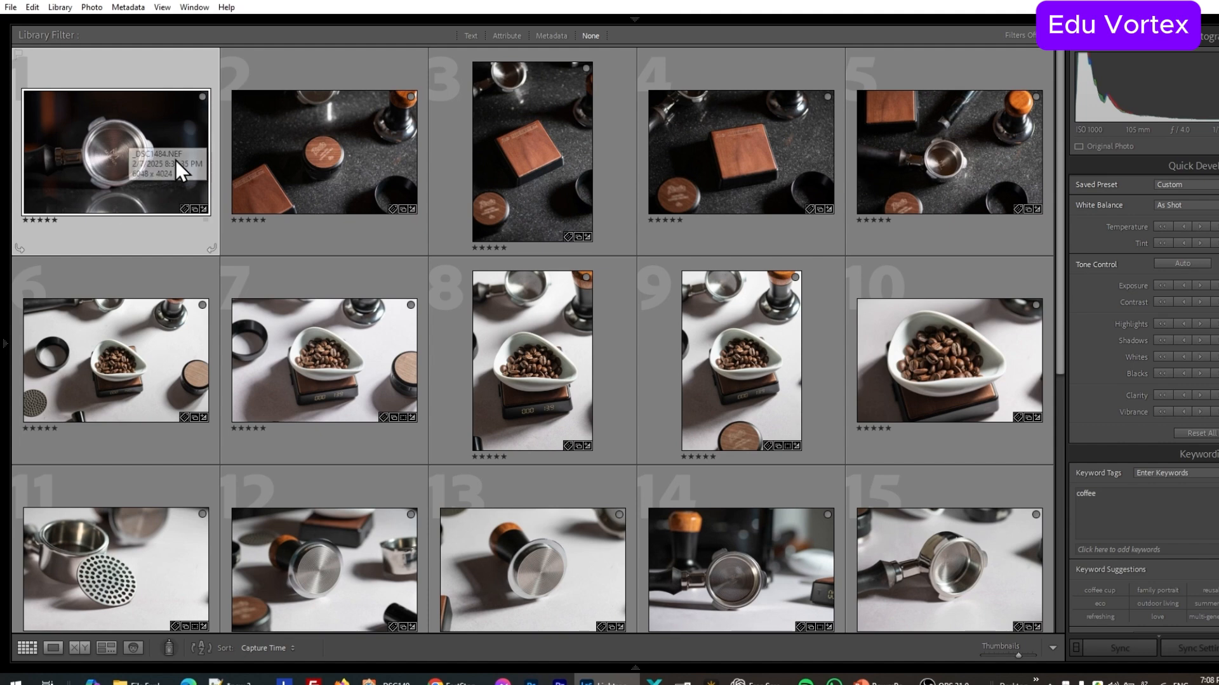
Step: Open the first photo in Develop and add a linear gradient with slightly lowered Exposure from its lower-right corner towards the upper middle
key(d)
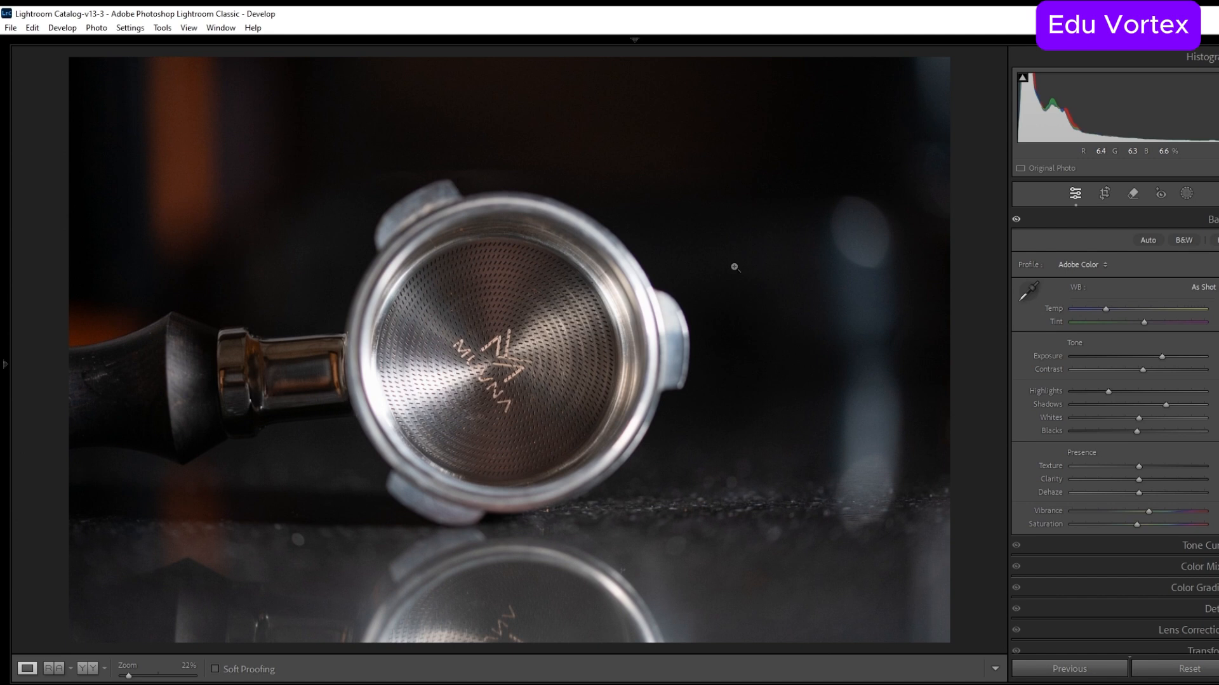
key(m)
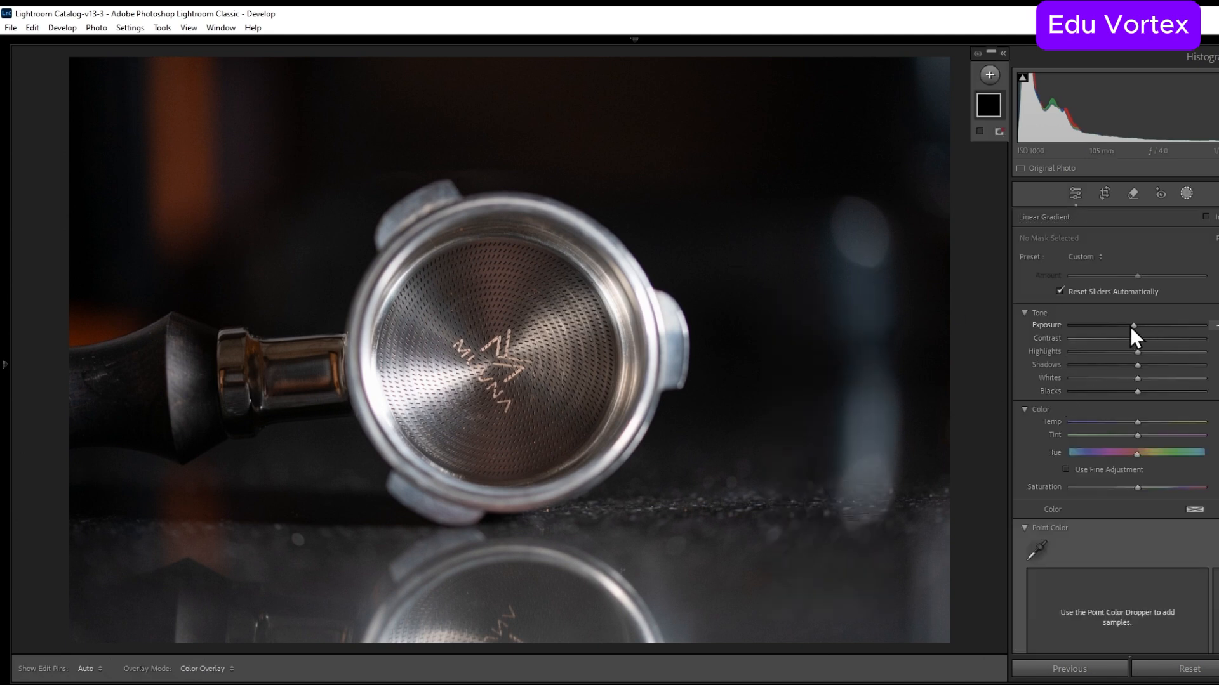
drag(981, 606, 710, 122)
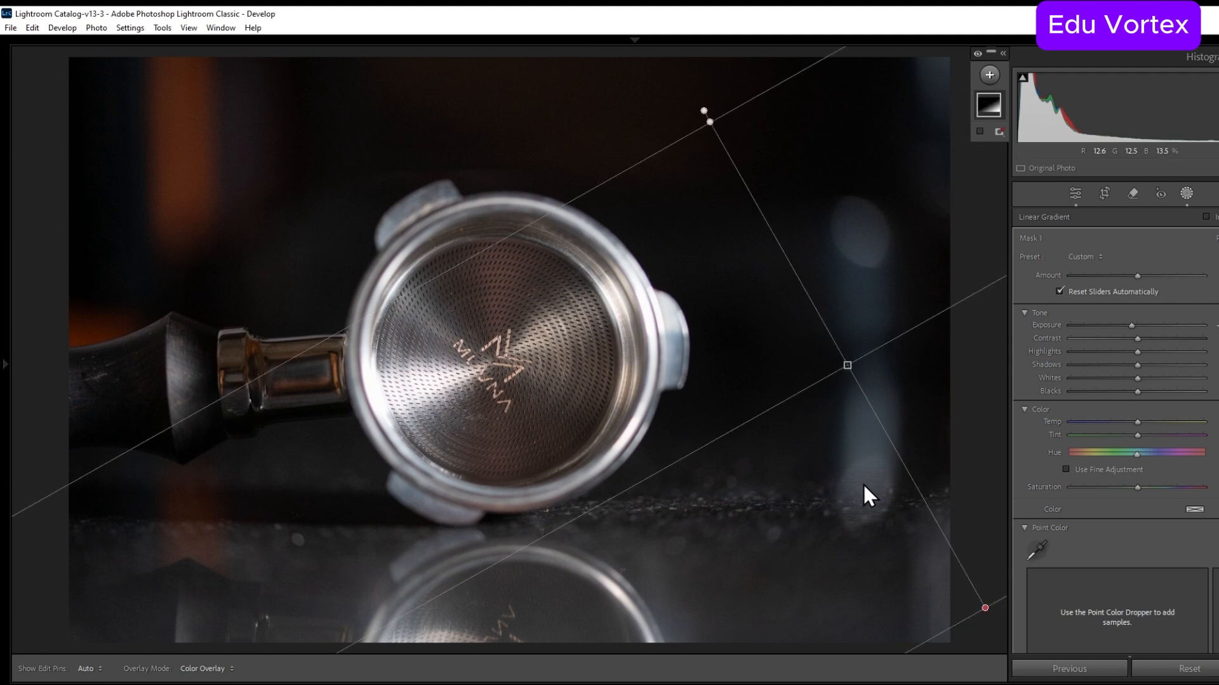
click(466, 395)
Step: Add a second linear gradient with slightly lowered Exposure, running from the photo's lower-left corner up past the portafilter handle
key(m)
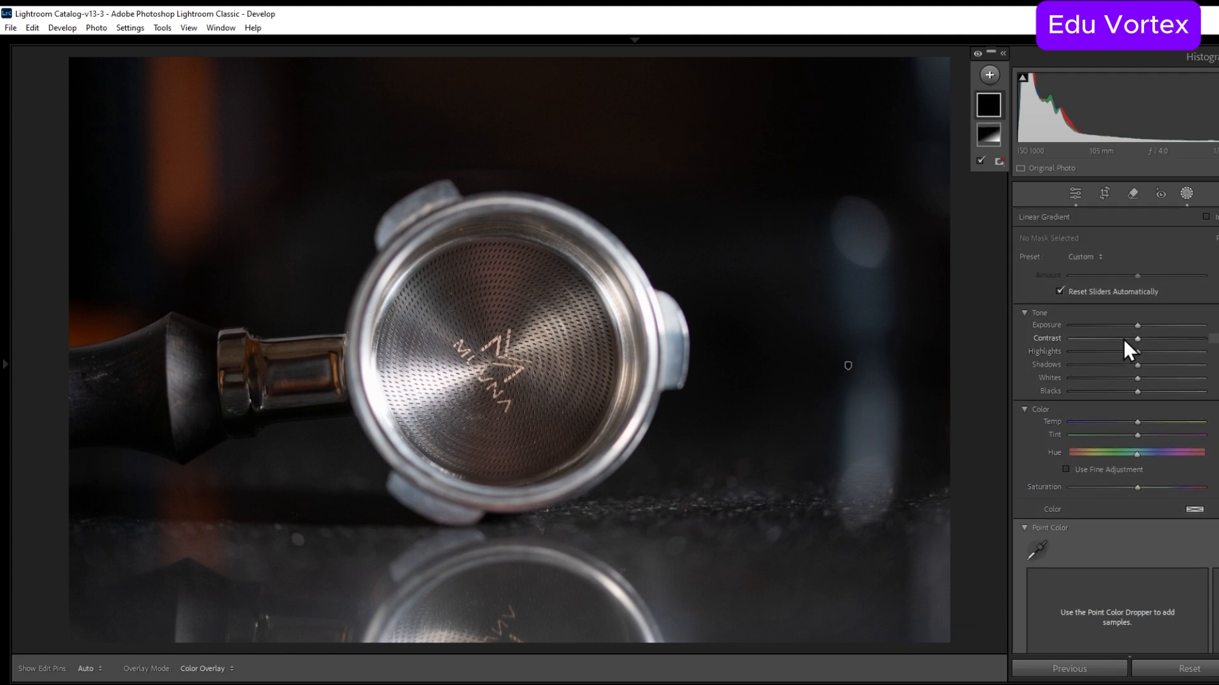
click(1126, 325)
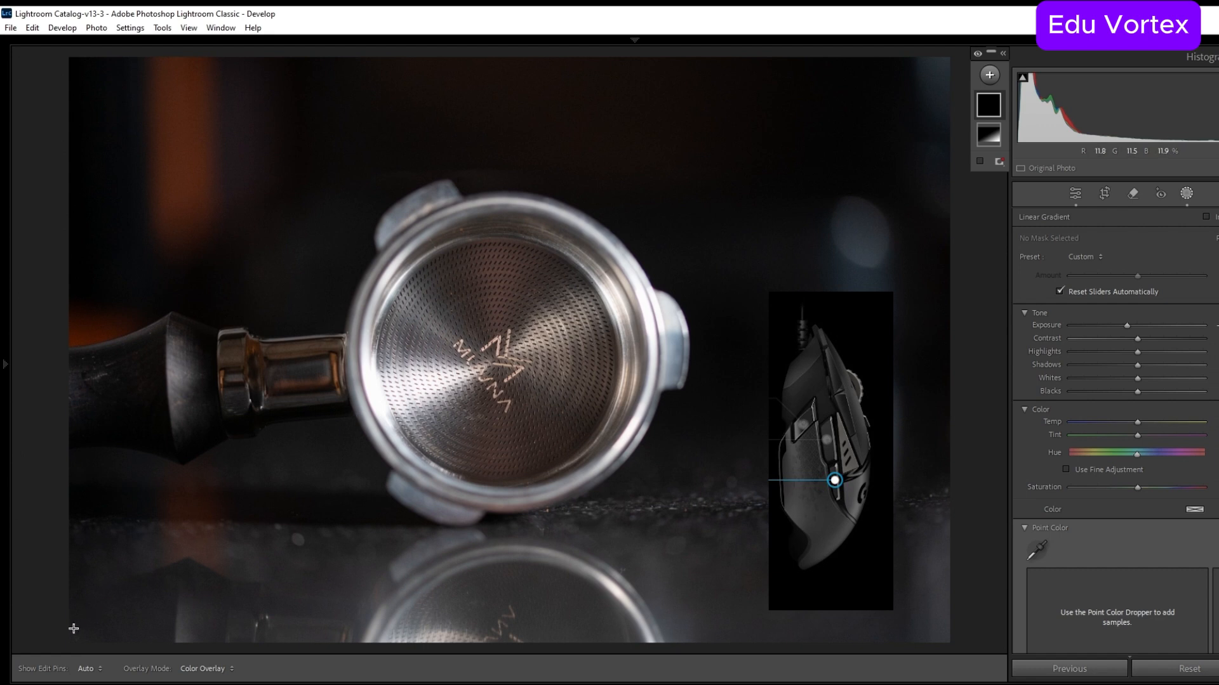
drag(74, 629, 241, 213)
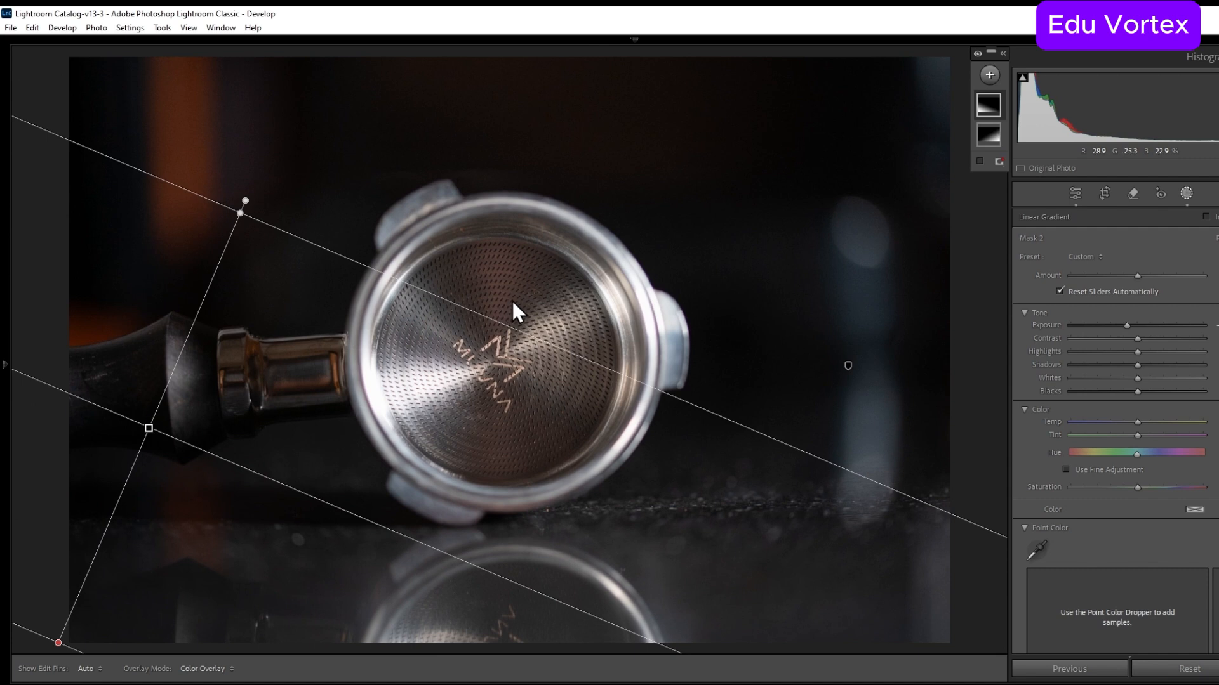
Step: Brush a mask with raised Exposure and Whites over the centre of the portafilter basket, and close masking
key(k)
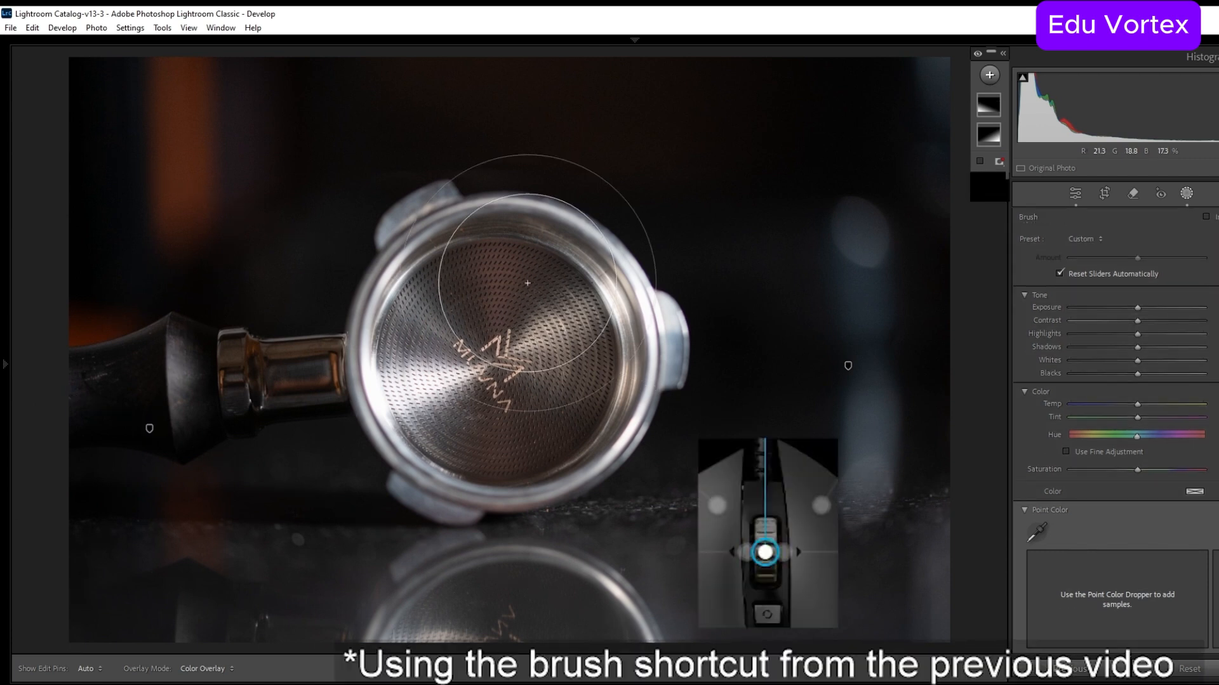
click(1147, 408)
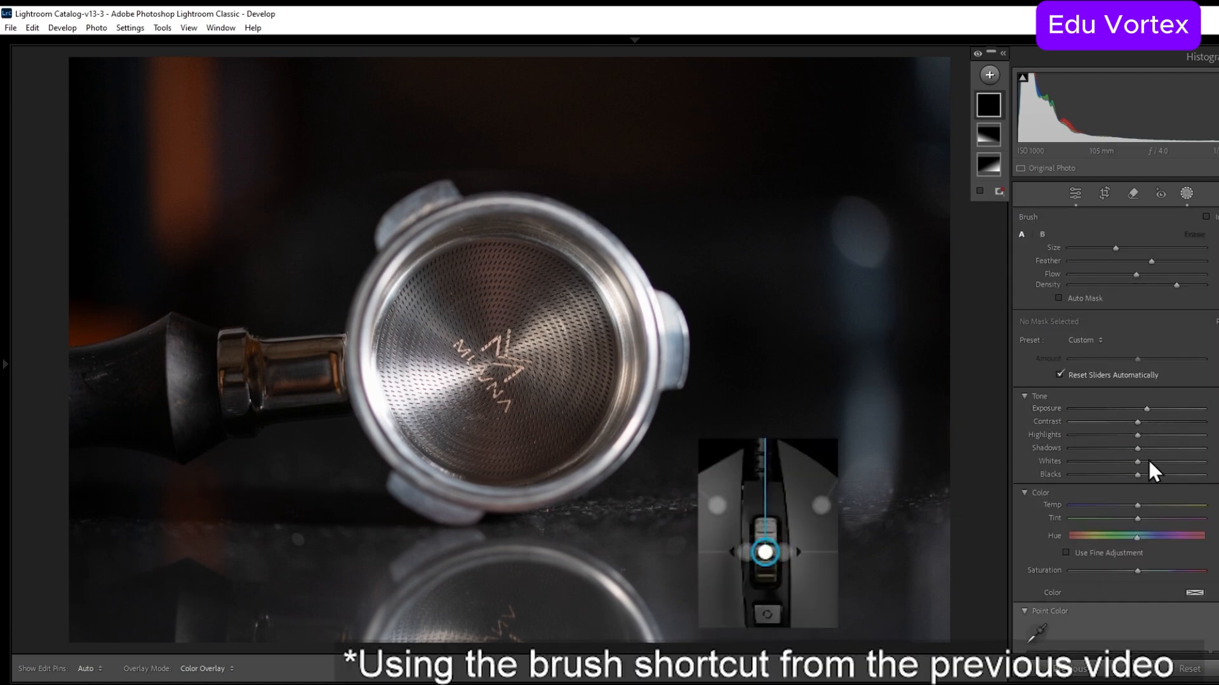
click(1150, 461)
mouse_move(493, 358)
mouse_down()
mouse_move(499, 334)
mouse_move(574, 371)
mouse_move(534, 351)
mouse_move(543, 313)
mouse_move(534, 312)
mouse_move(547, 350)
mouse_up()
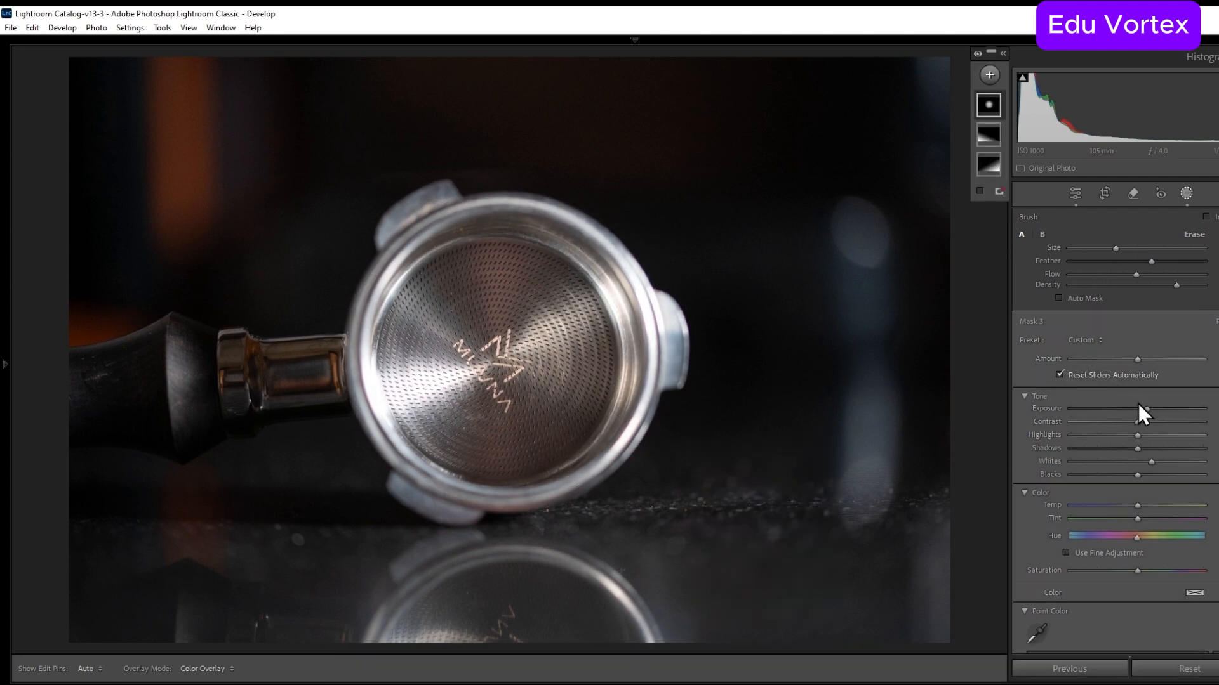
drag(1137, 422, 1144, 422)
key(Return)
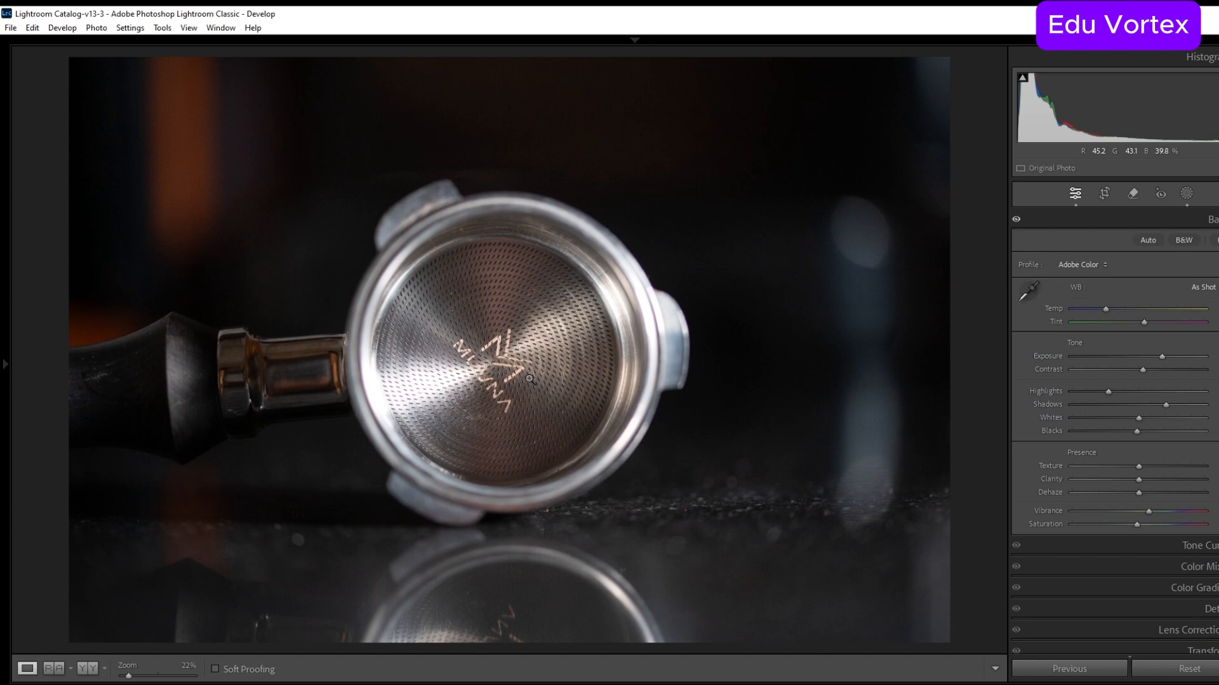
Step: Reopen the photo's masks and examine the new mask types for the Radial Gradient shortcut
click(1187, 193)
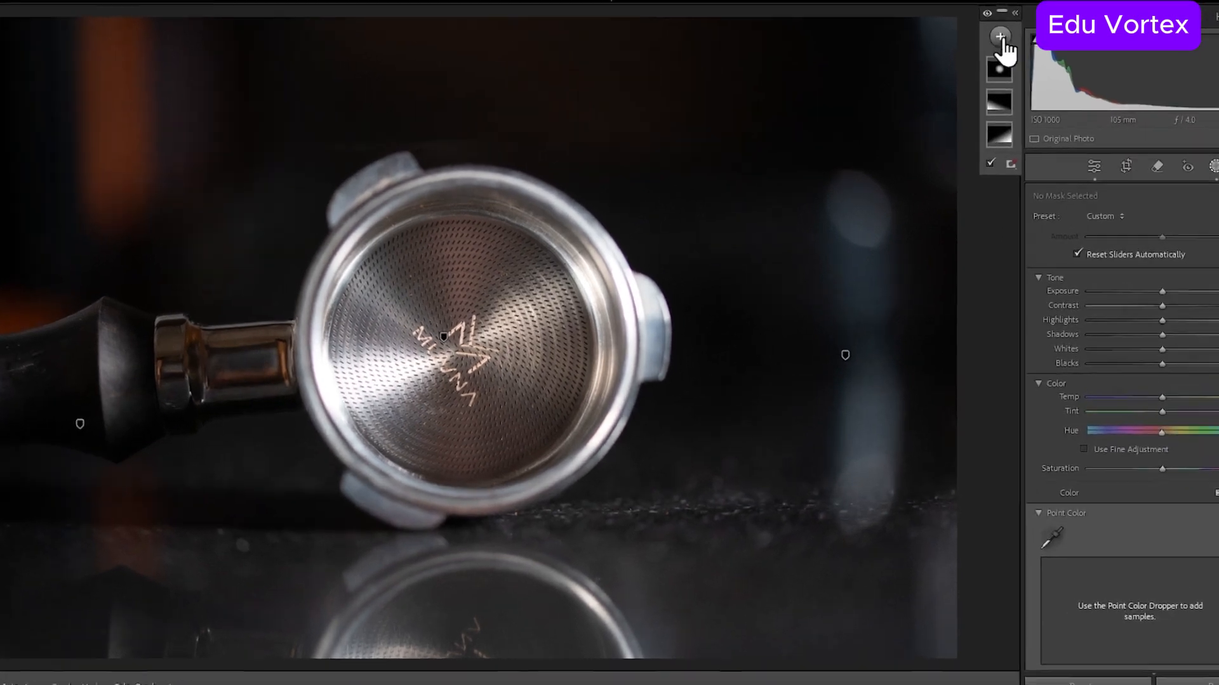
click(989, 75)
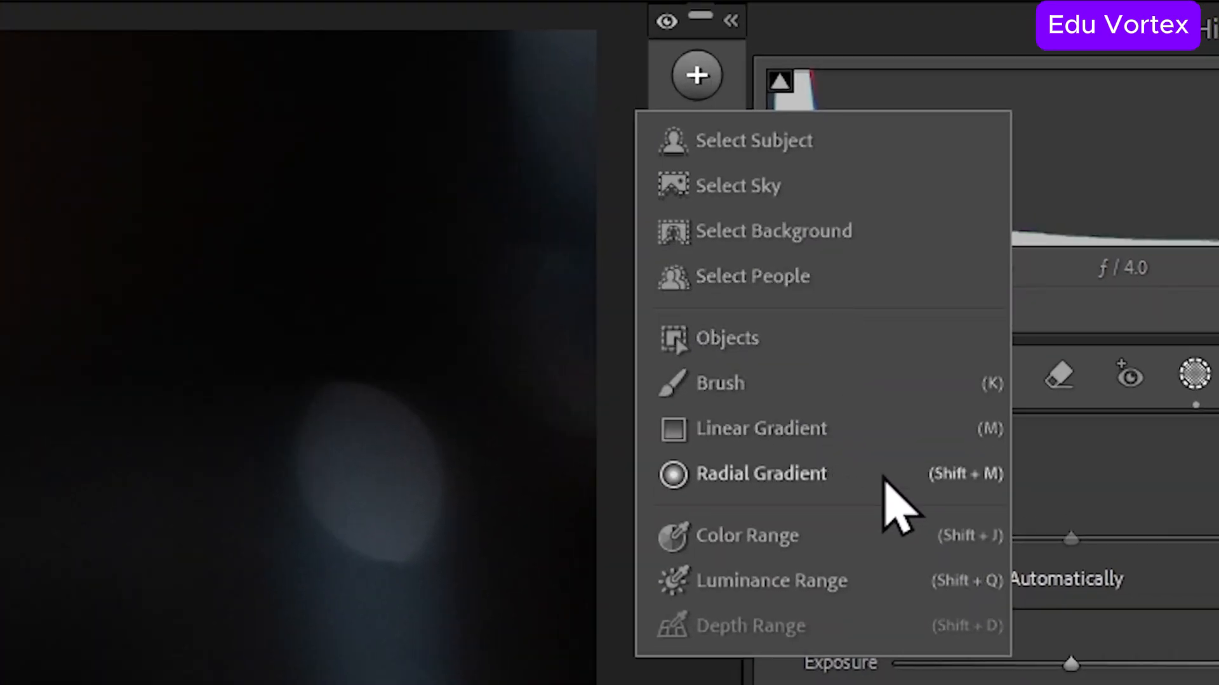
key(Escape)
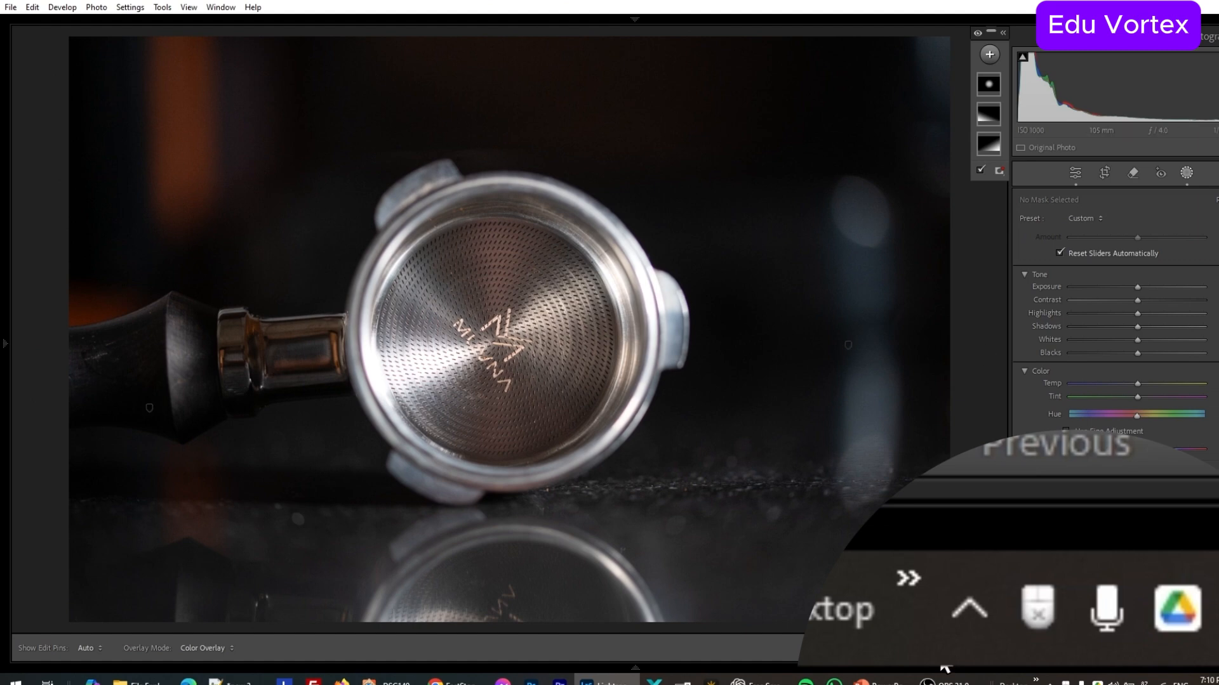
Step: In X-Mouse Button Control, confirm {SHIFT}M as the LR profile's Mouse Button 5 keystroke, apply the configuration and close the setup
click(1065, 683)
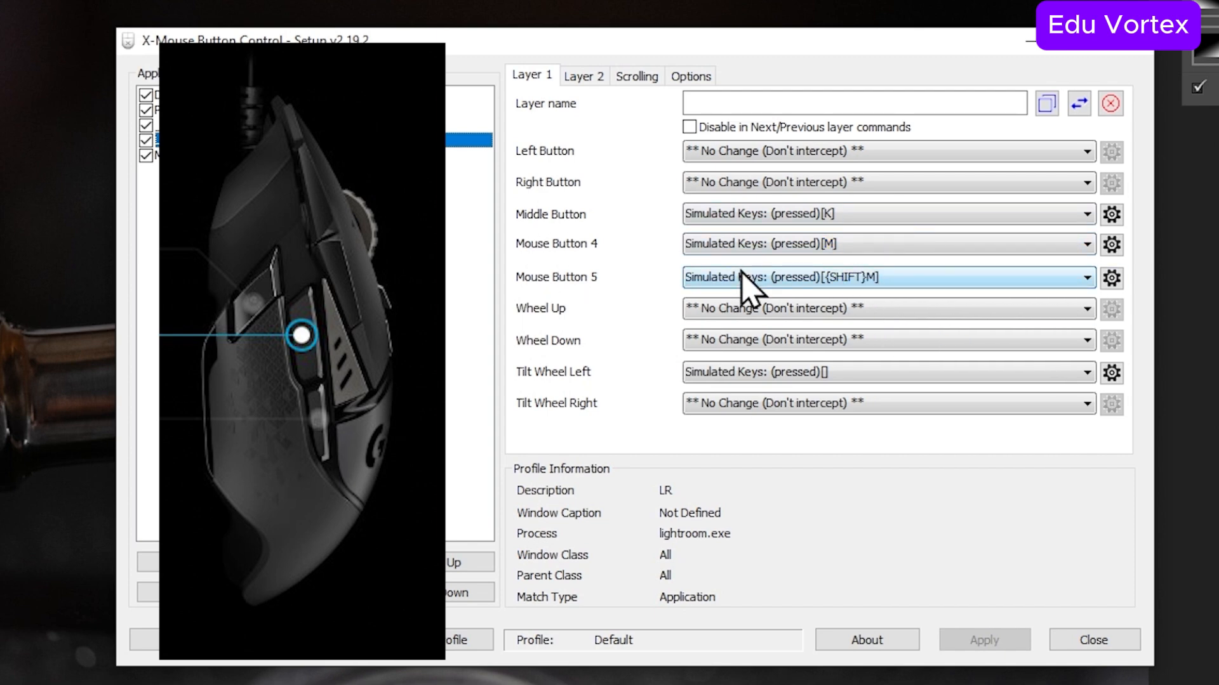
click(1111, 277)
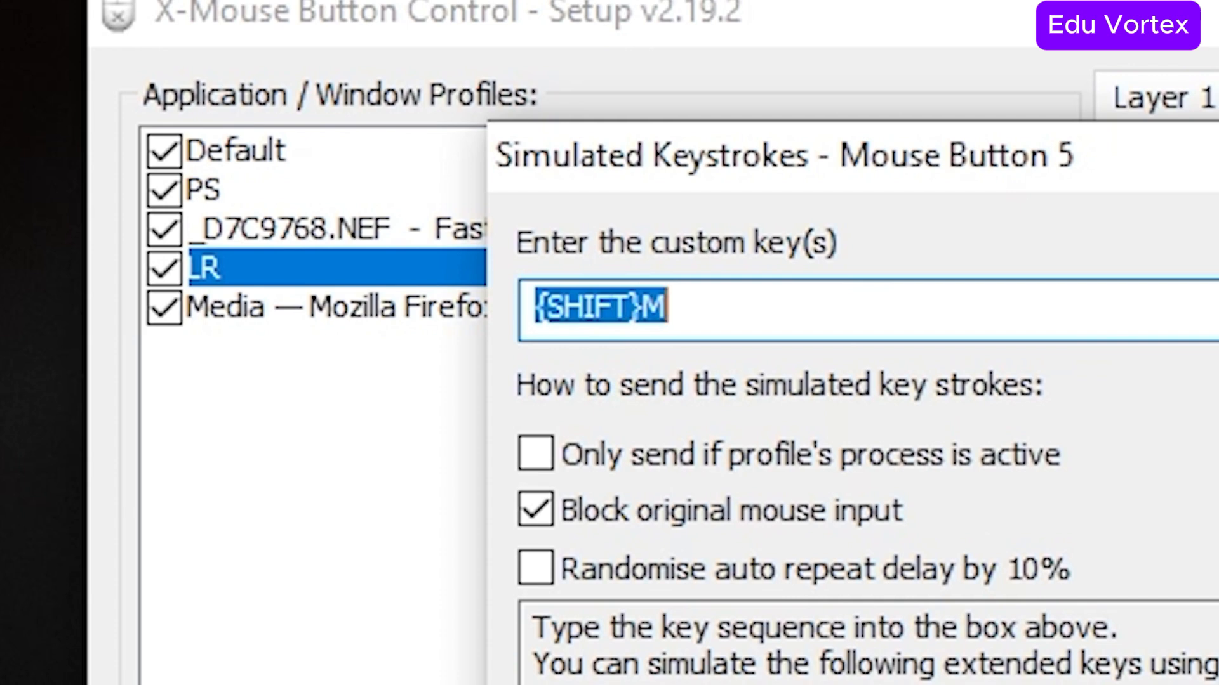
key(Return)
click(847, 510)
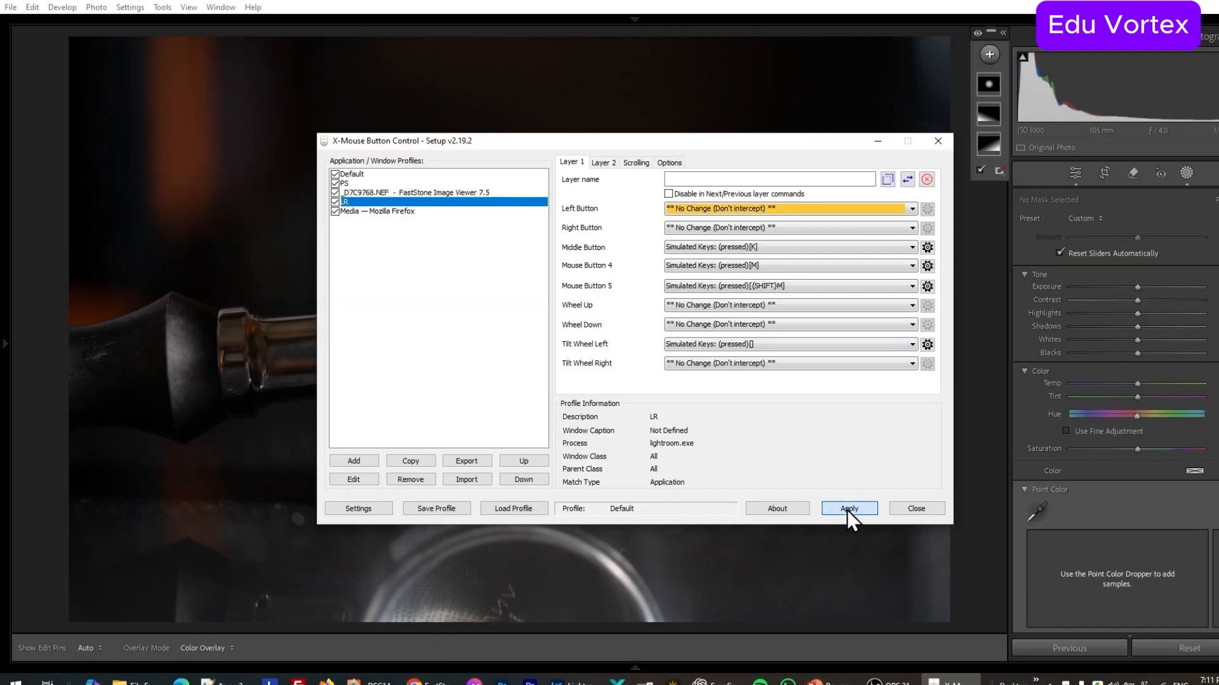
click(921, 506)
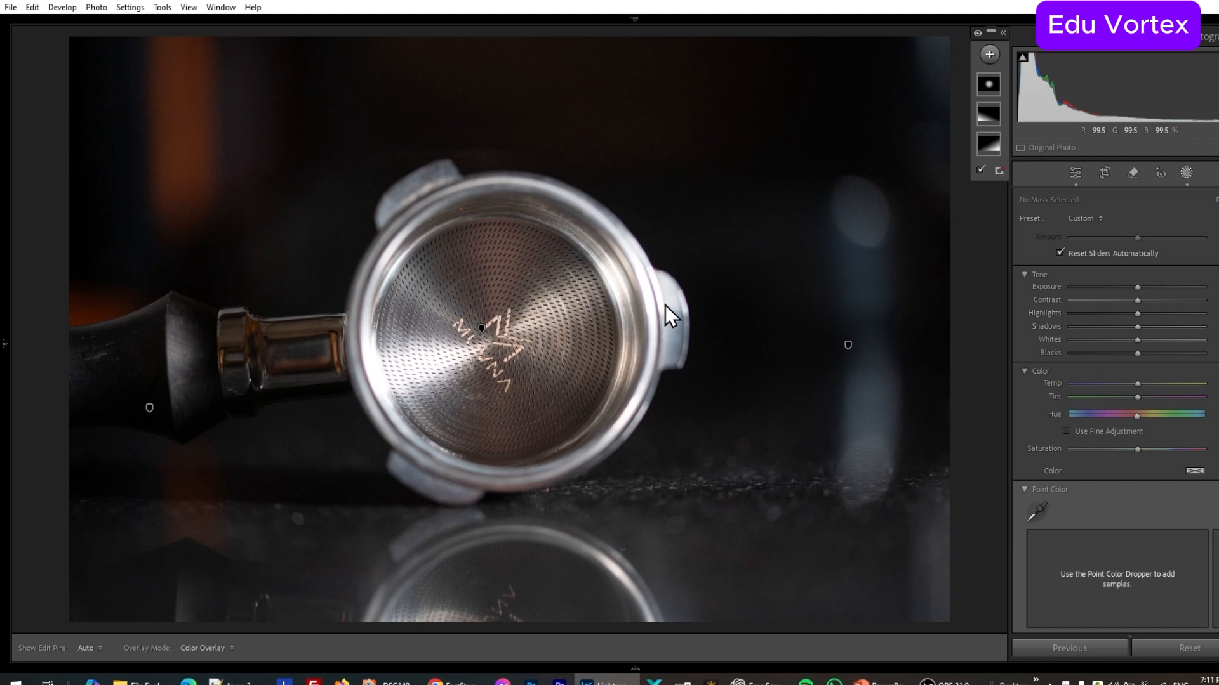
Step: Add a large radial gradient around the portafilter basket in Lightroom with slightly raised Exposure
key(shift+m)
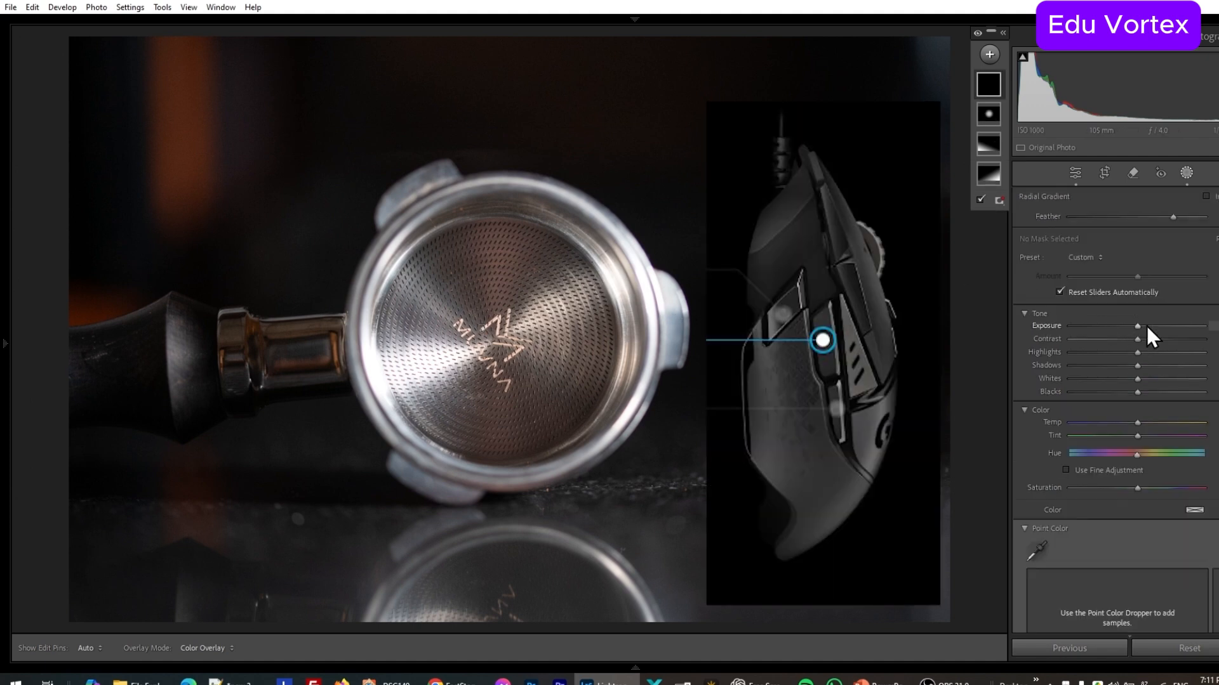
drag(500, 261, 808, 544)
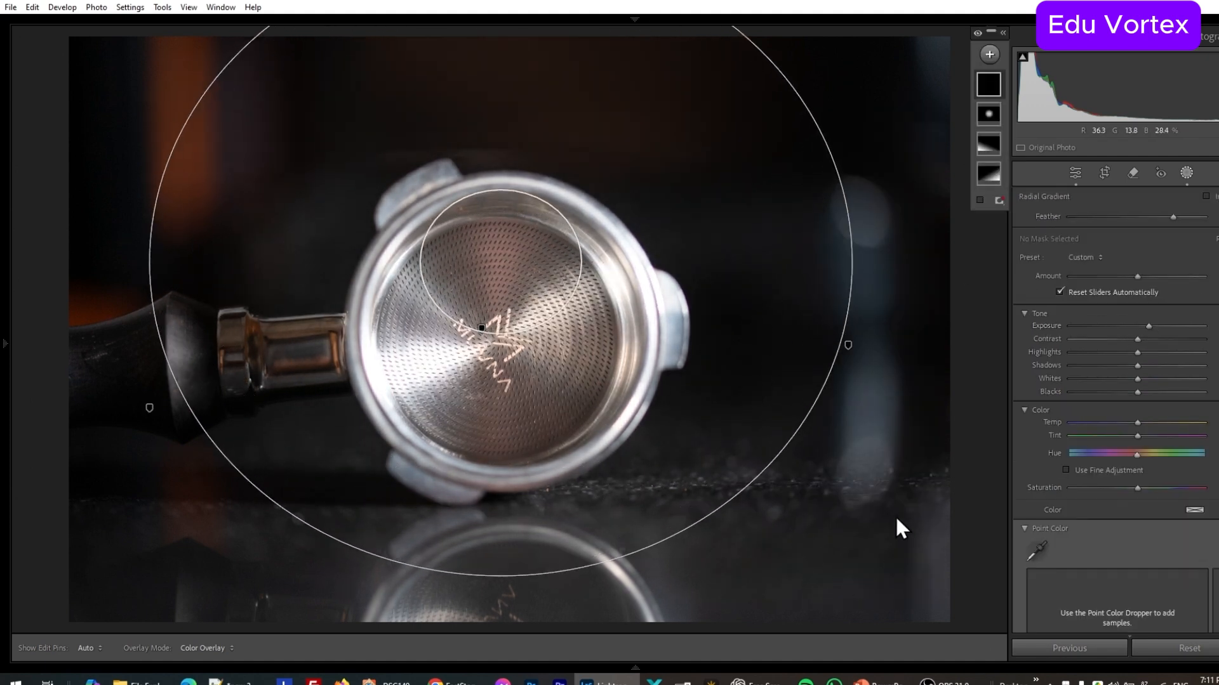
drag(1148, 326, 1142, 328)
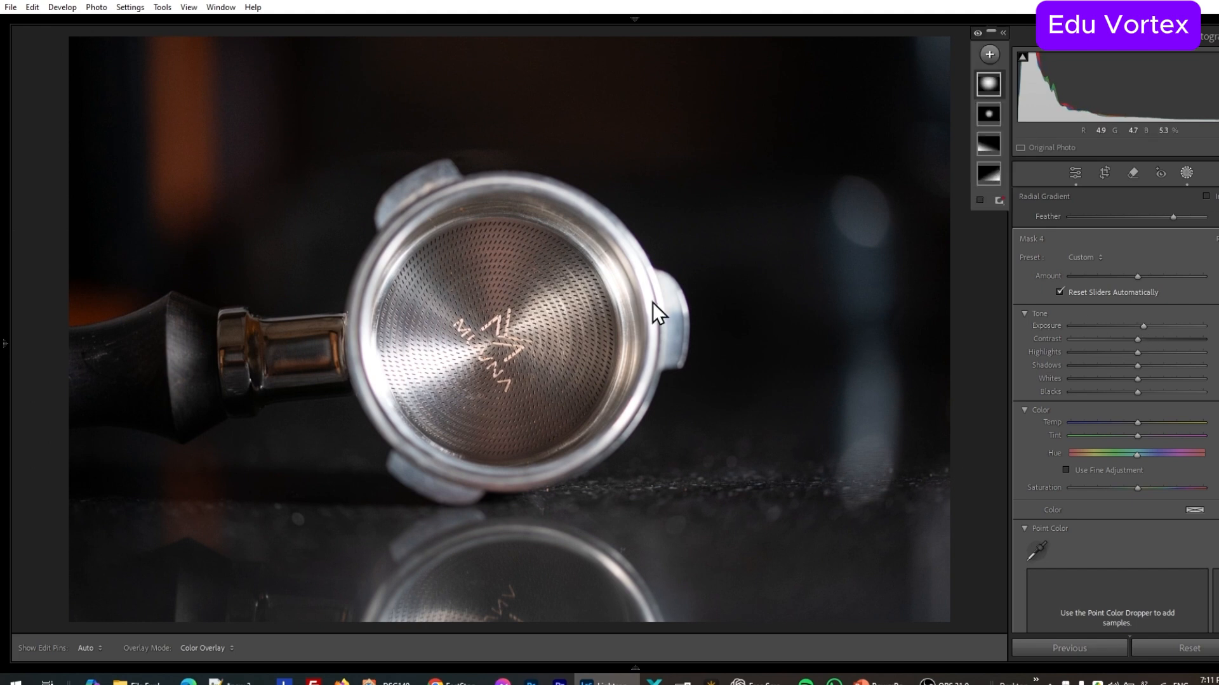
Step: Reposition the radial gradient so it is centred on the portafilter basket, and close masking
drag(539, 264, 572, 344)
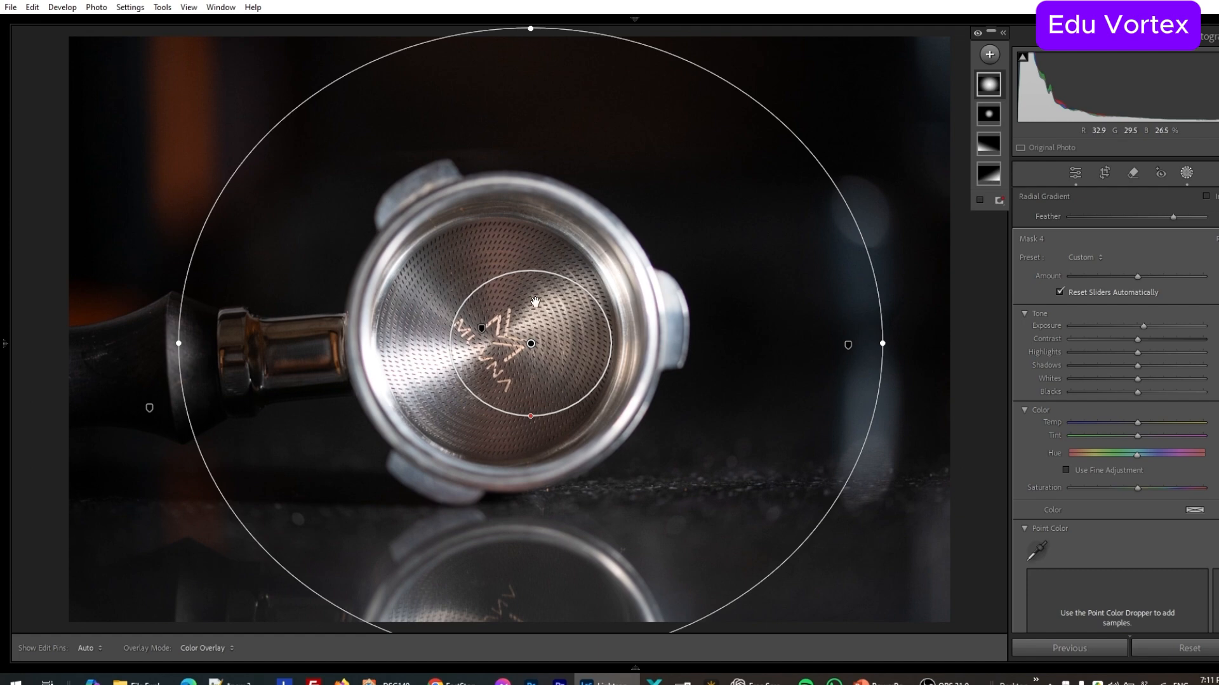
drag(535, 303, 497, 327)
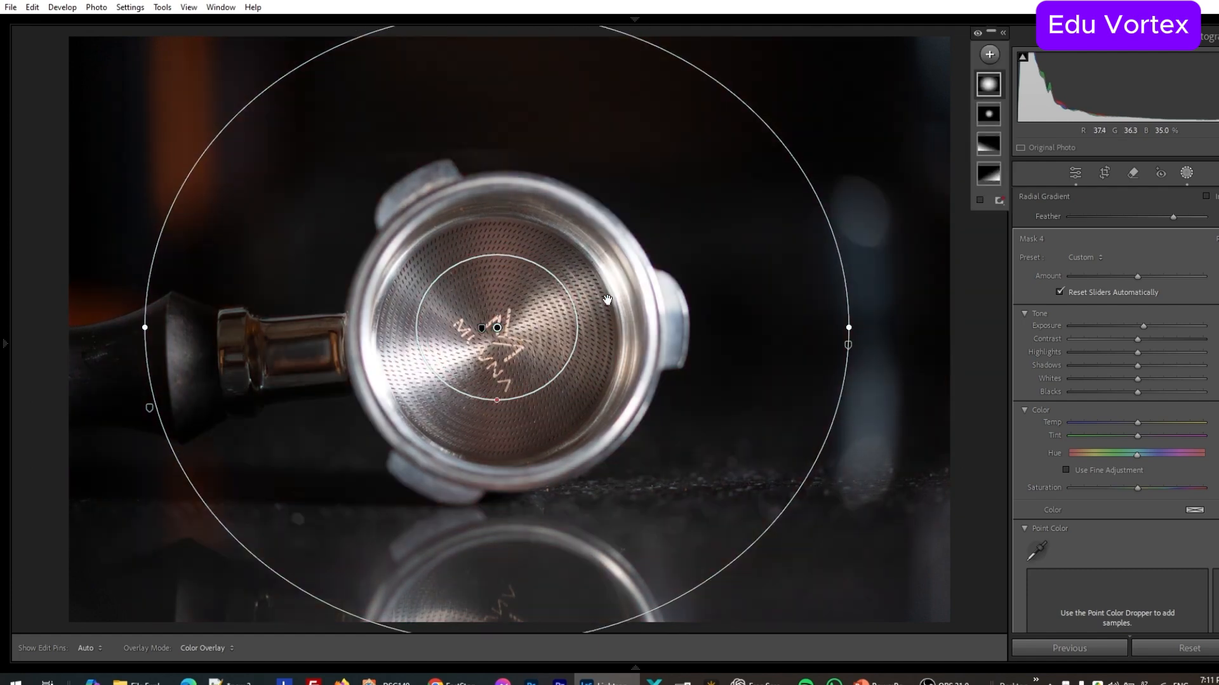
key(Return)
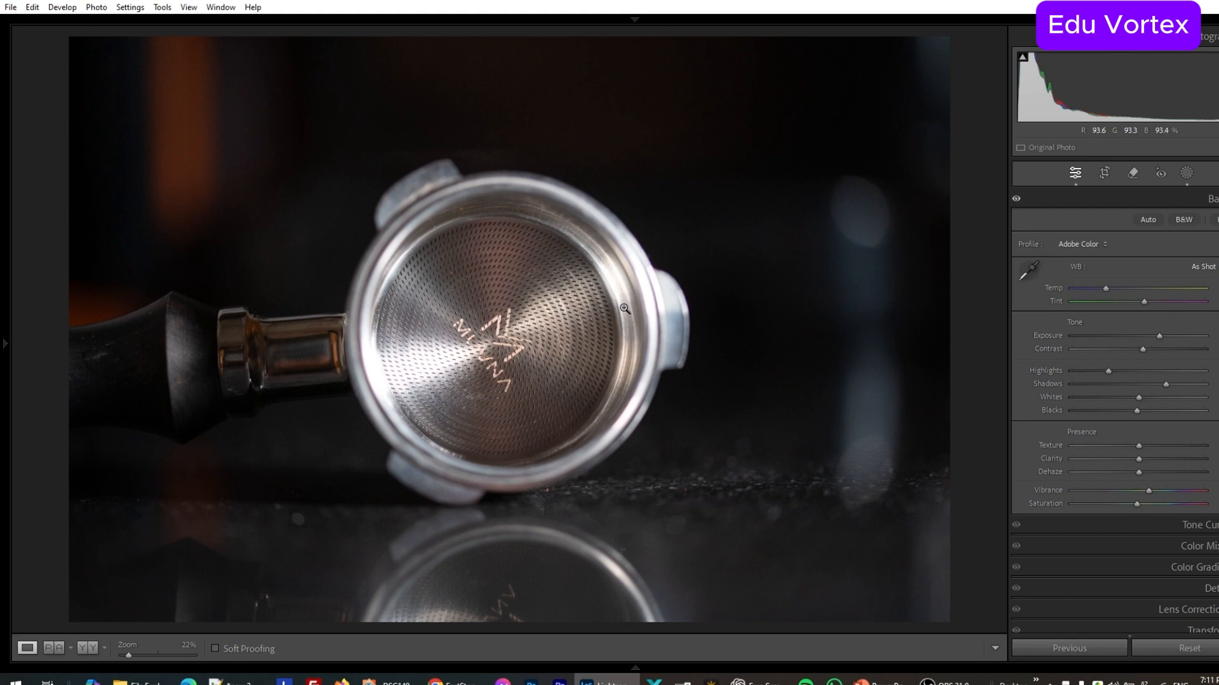
Step: From the Library grid, start a radial gradient on the fifth photo and draw it around the portafilter with slightly raised Exposure
key(g)
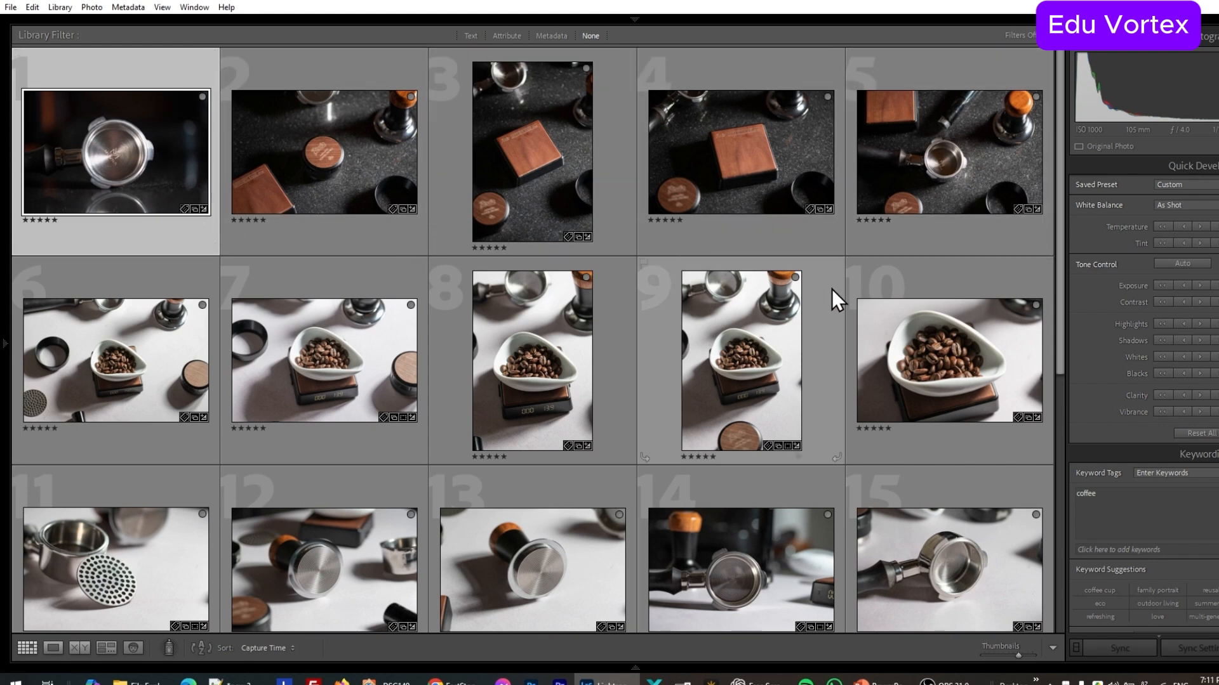
click(933, 158)
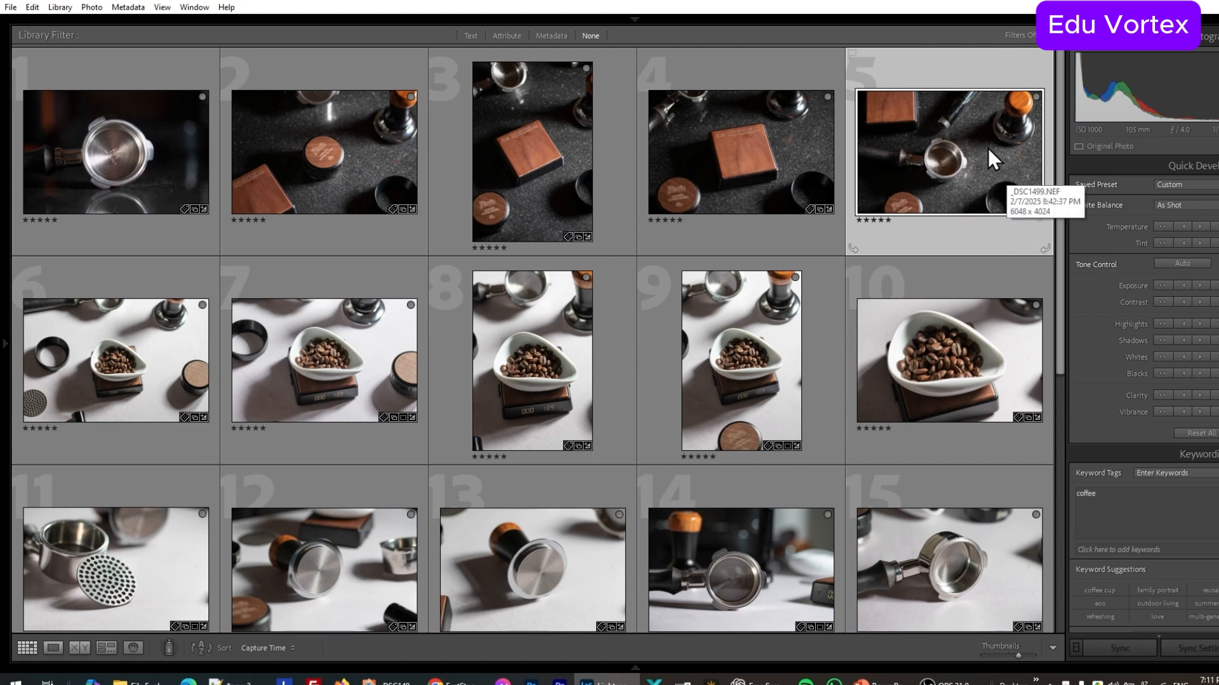
key(shift+w)
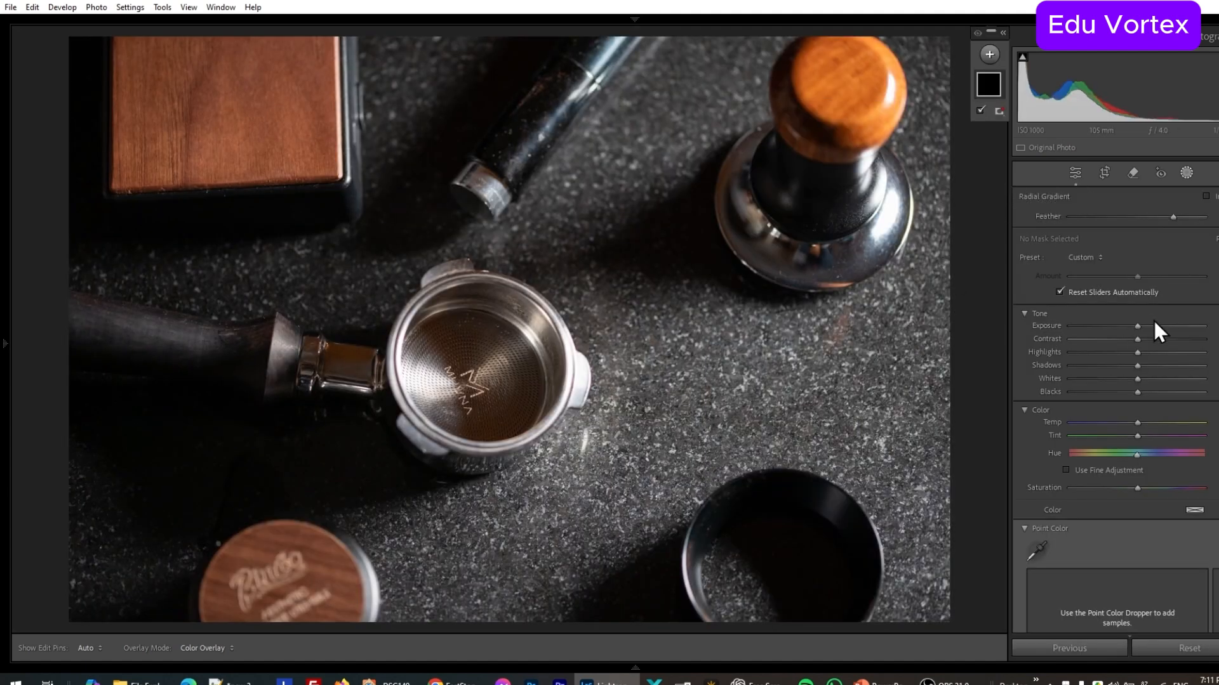
click(1144, 327)
drag(403, 307, 669, 422)
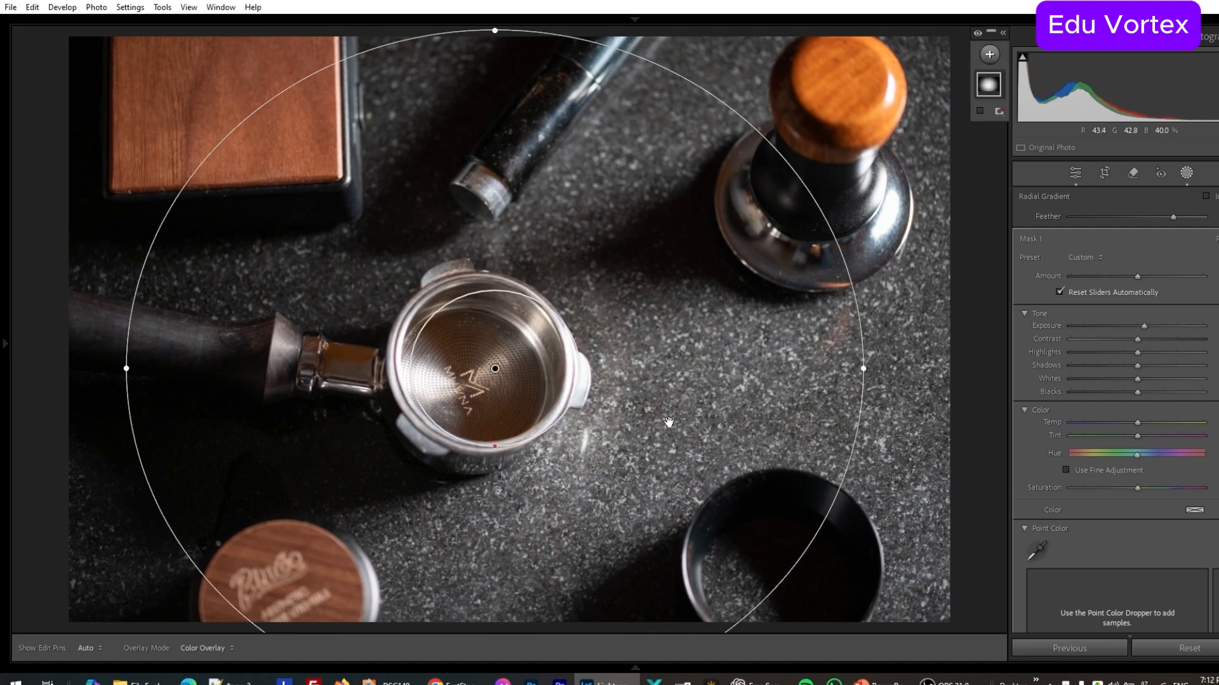
Step: Lower the fifth photo's overall Exposure in small increments and raise the radial mask's Exposure slightly
key(minus)
key(minus)
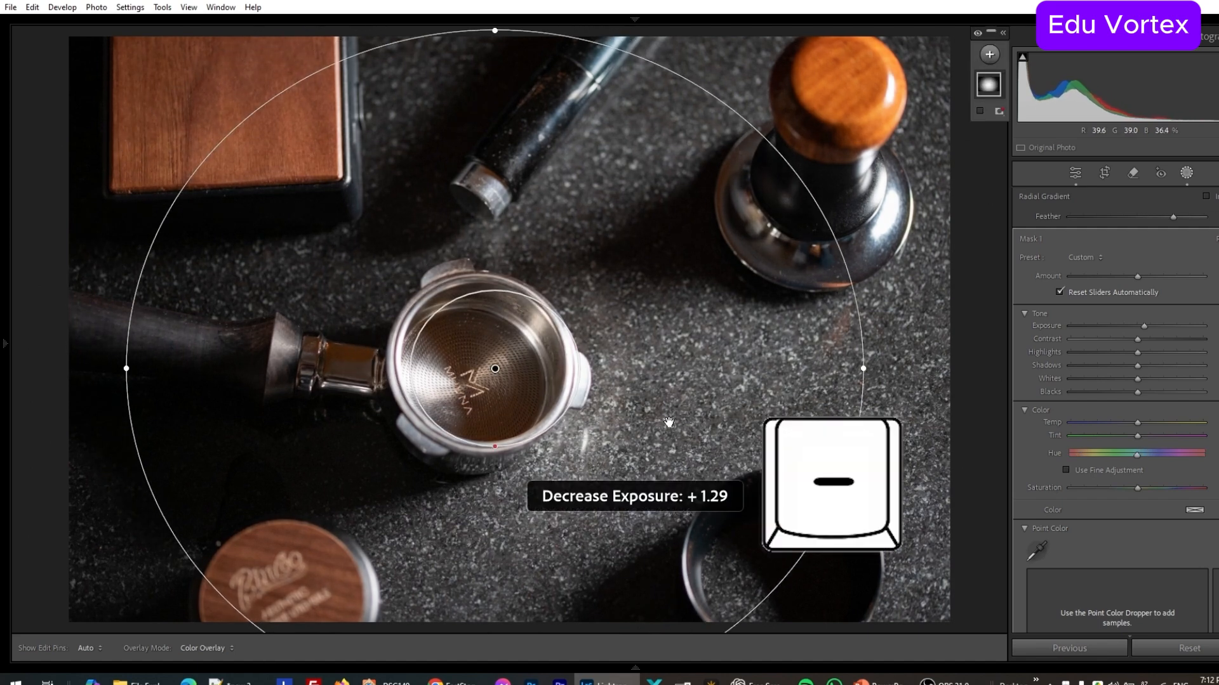
key(minus)
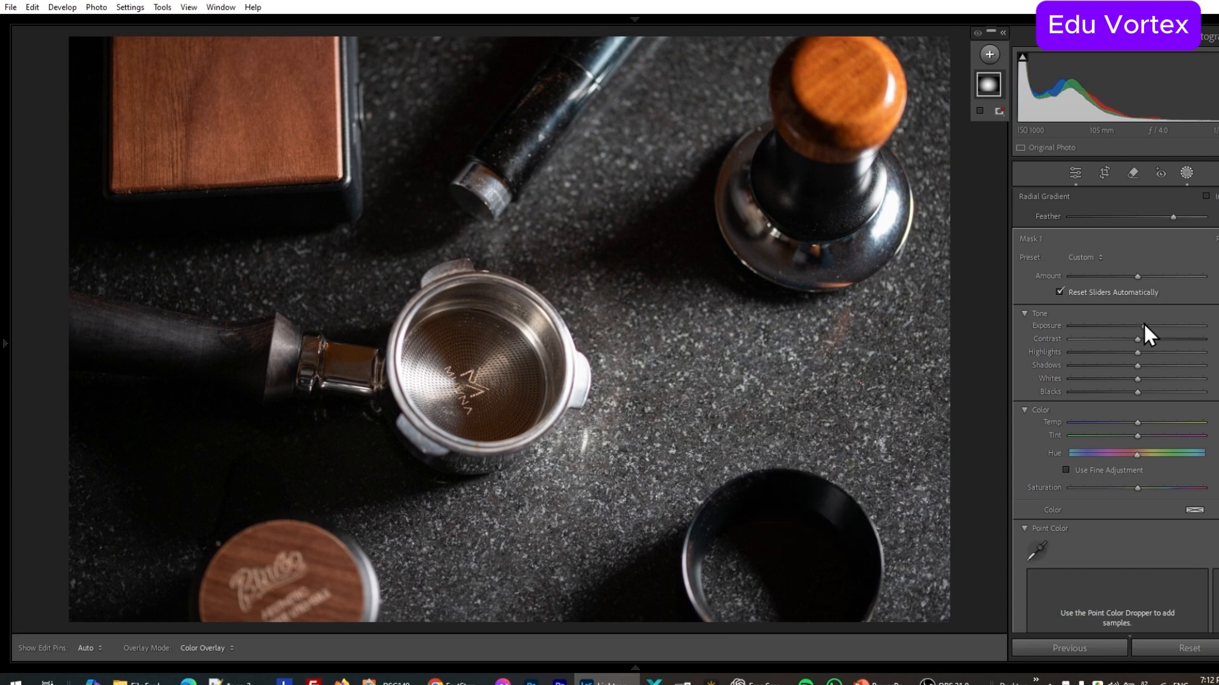
drag(1145, 324, 1152, 325)
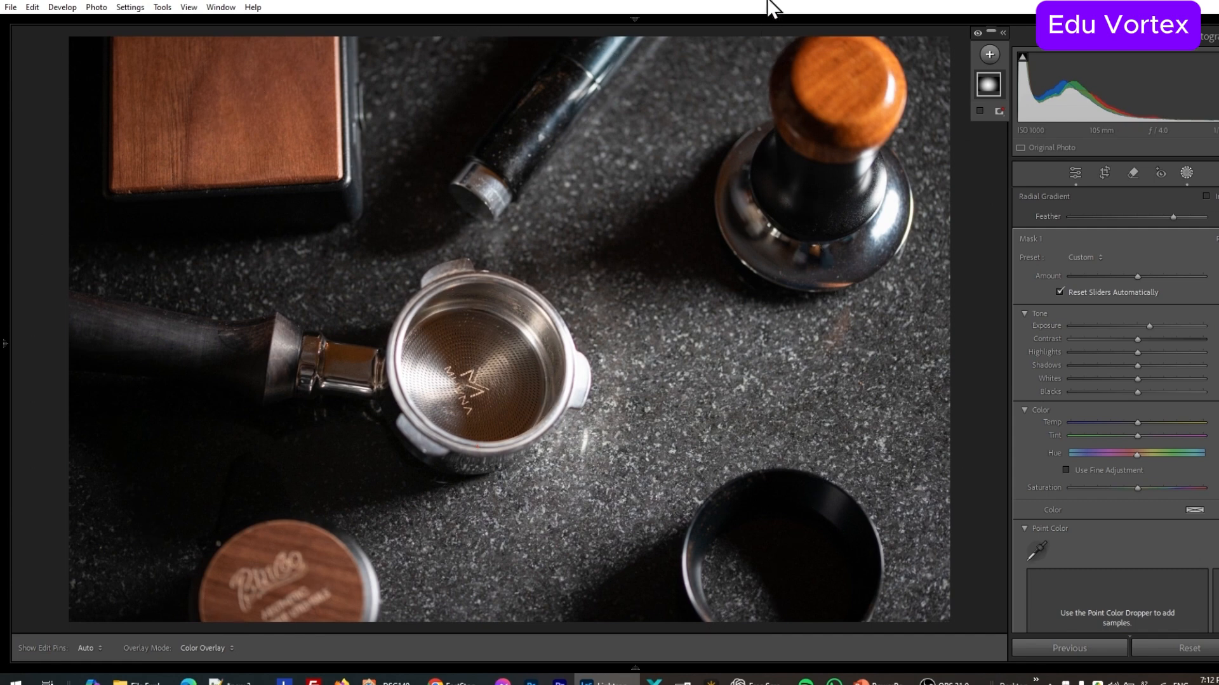
Step: From the Library grid, open the third photo with a new brush mask and paint over the wooden scale with slightly raised Exposure
key(g)
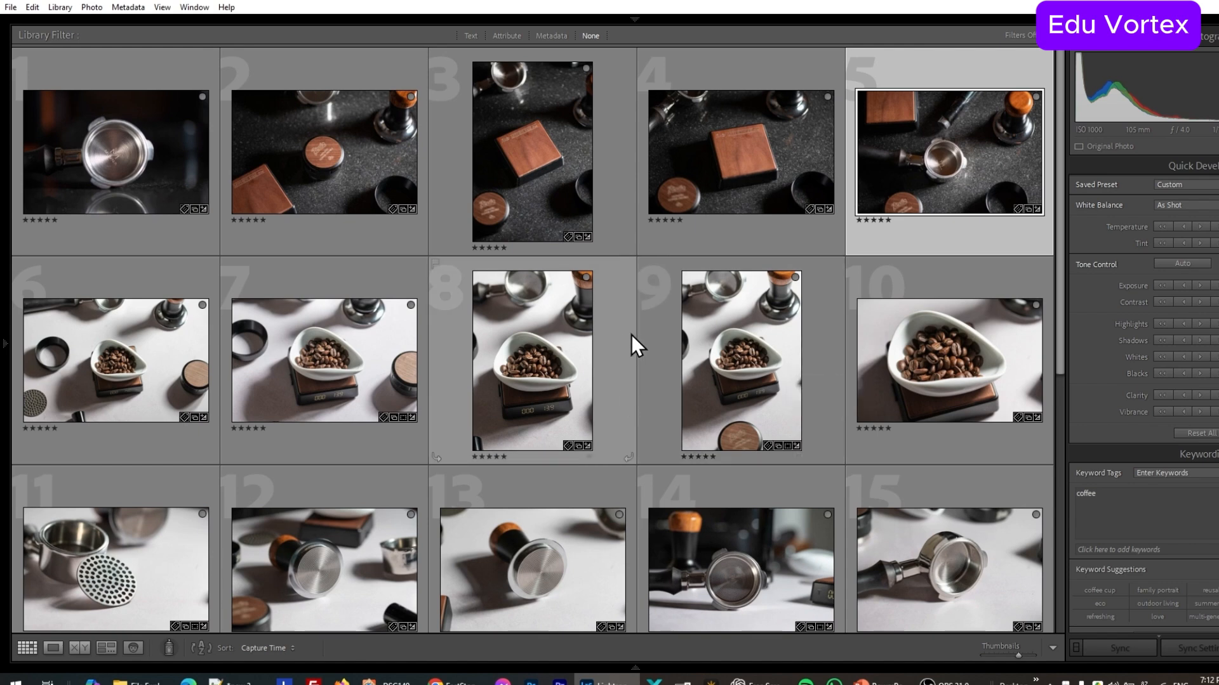
click(550, 189)
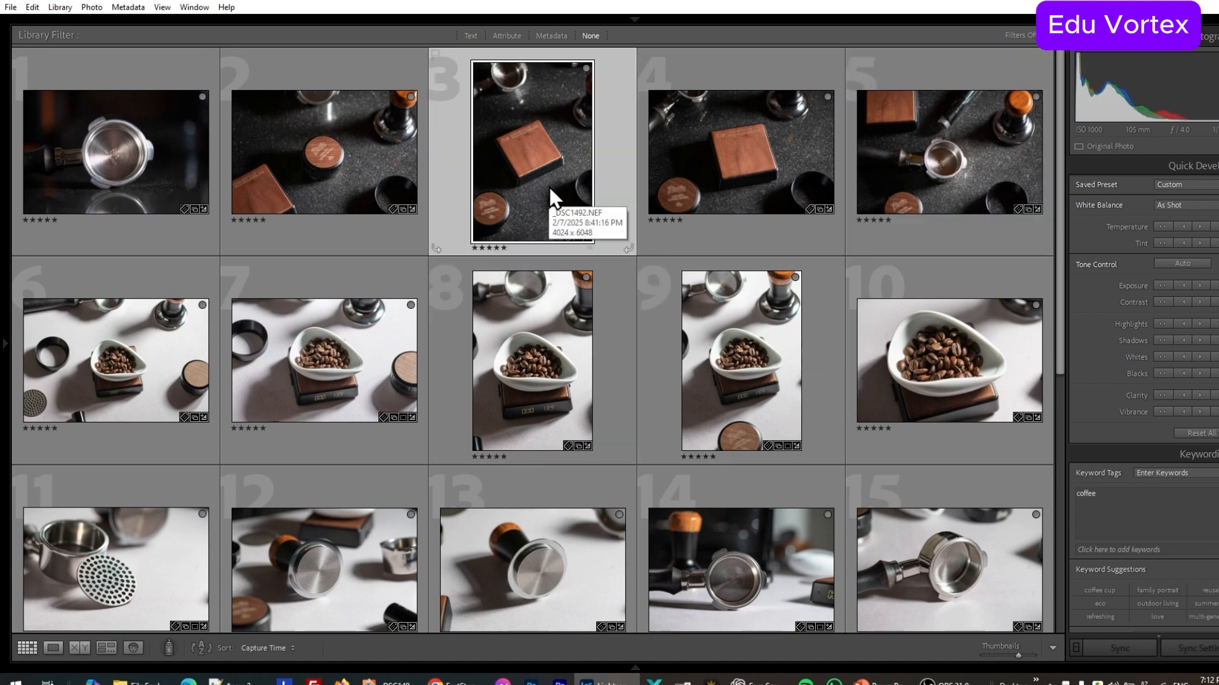
key(k)
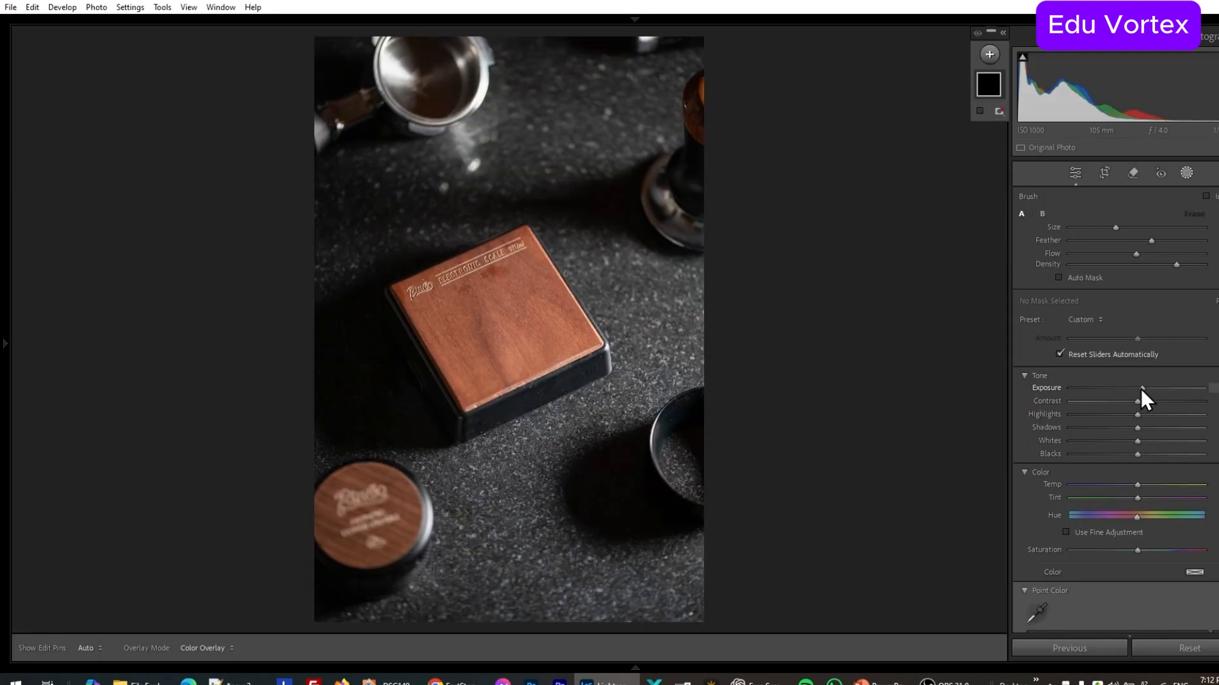
scroll(533, 321, up, 3)
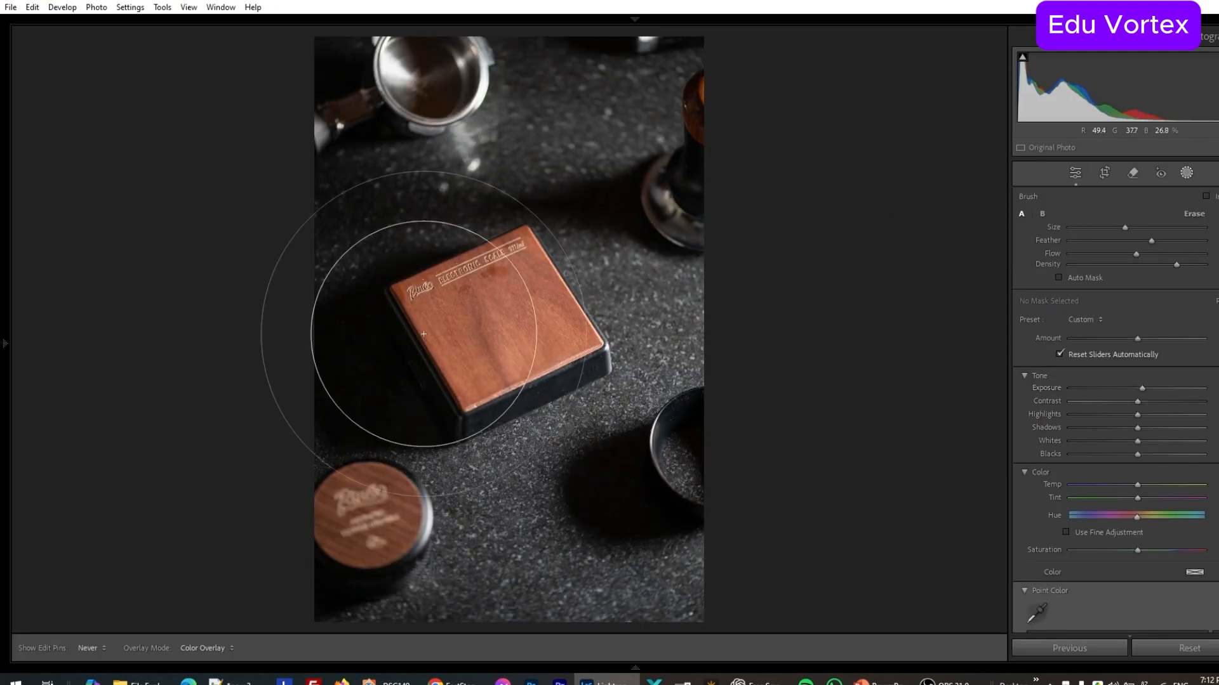
drag(395, 379, 498, 299)
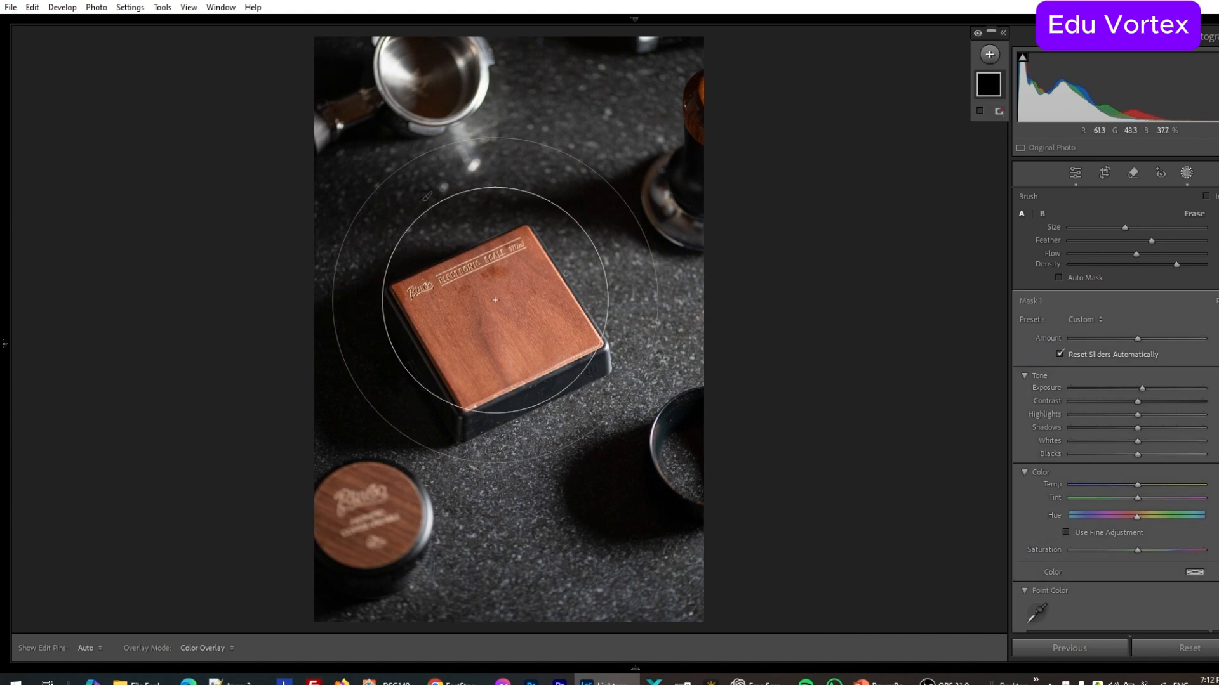
Step: Start a second brush mask on the third photo with slightly lowered Exposure, and return to the Library grid
key(k)
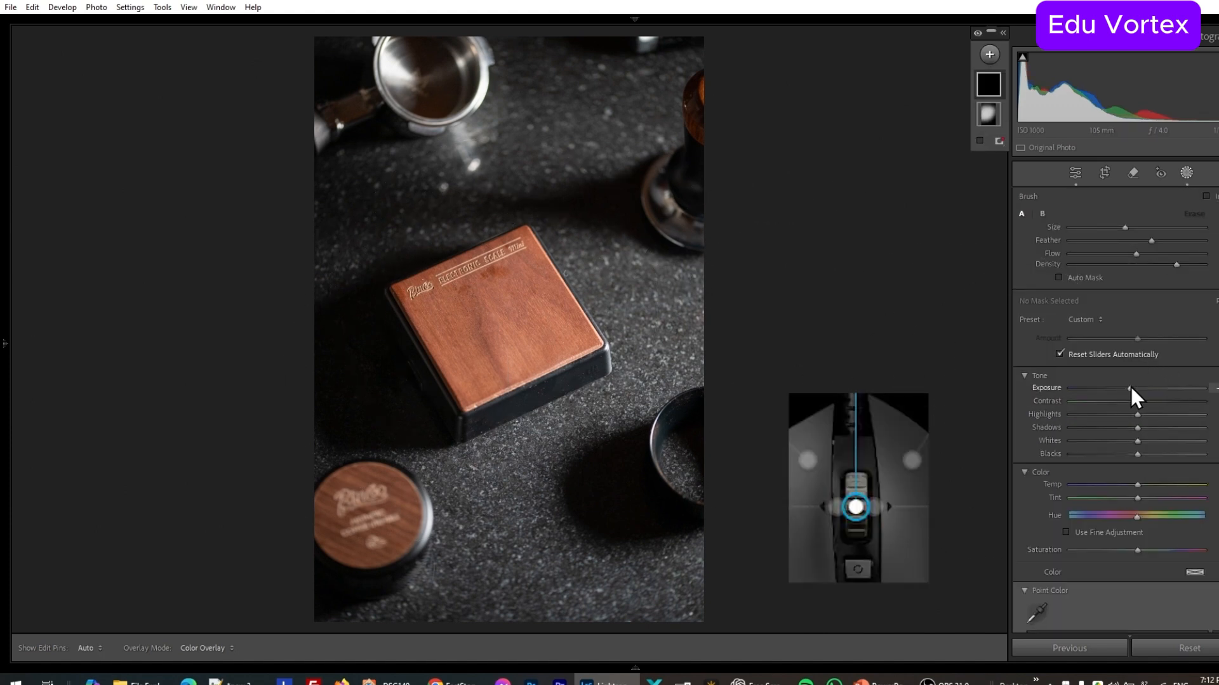
key(h)
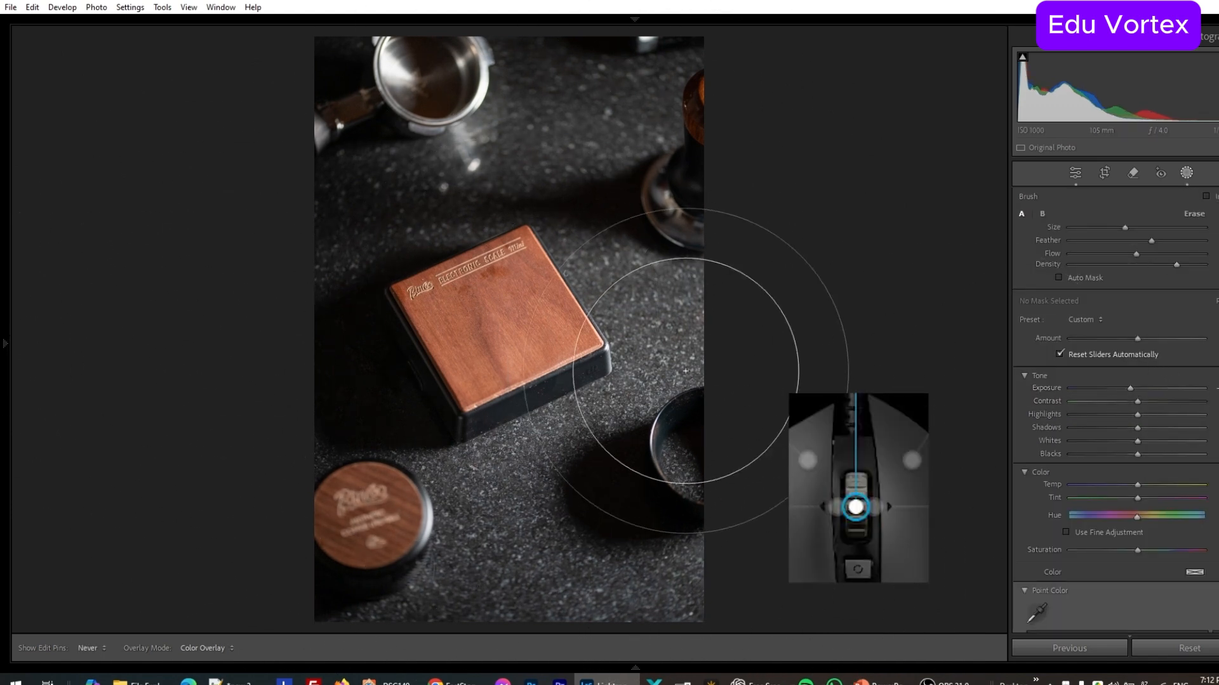
key(g)
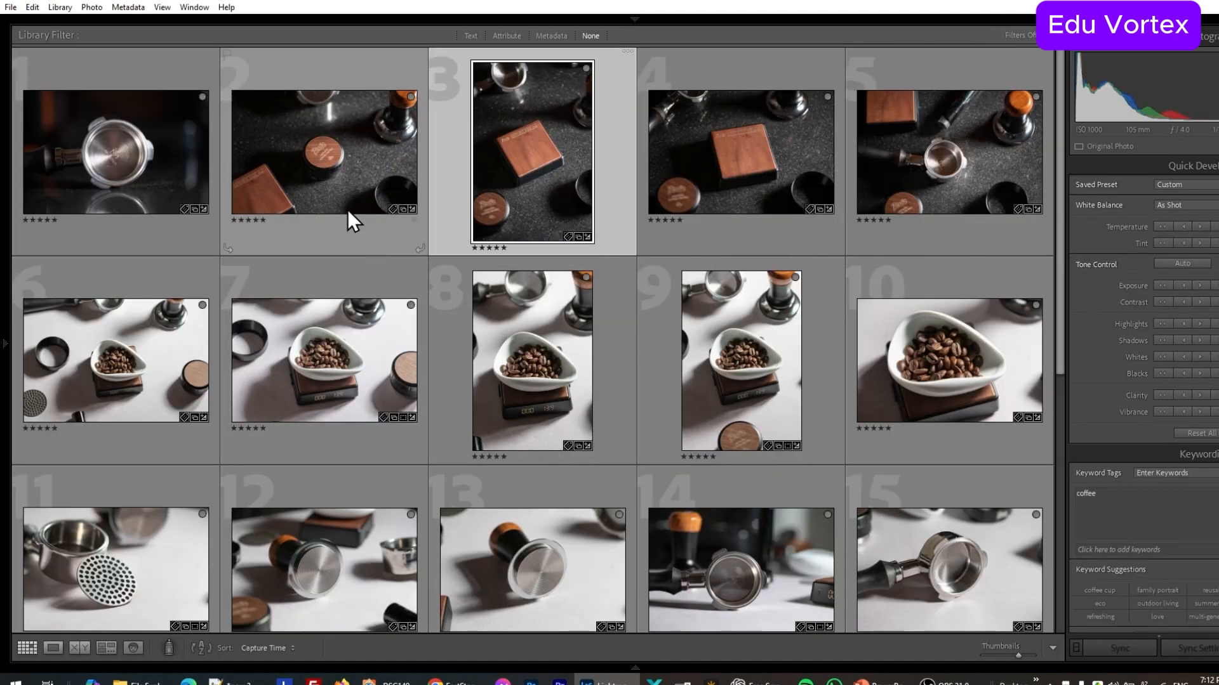
Step: Open the eighteenth photo, the upright shot of the coffee bean bowl, for masking in Develop
scroll(354, 222, down, 6)
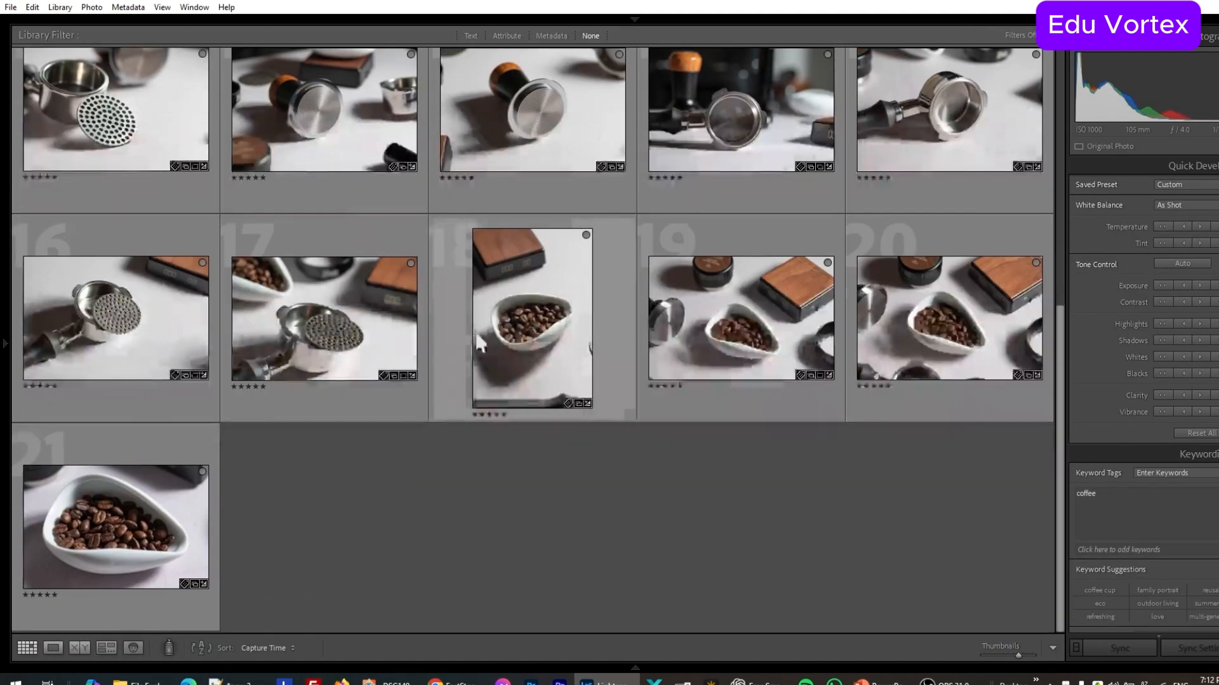
click(548, 329)
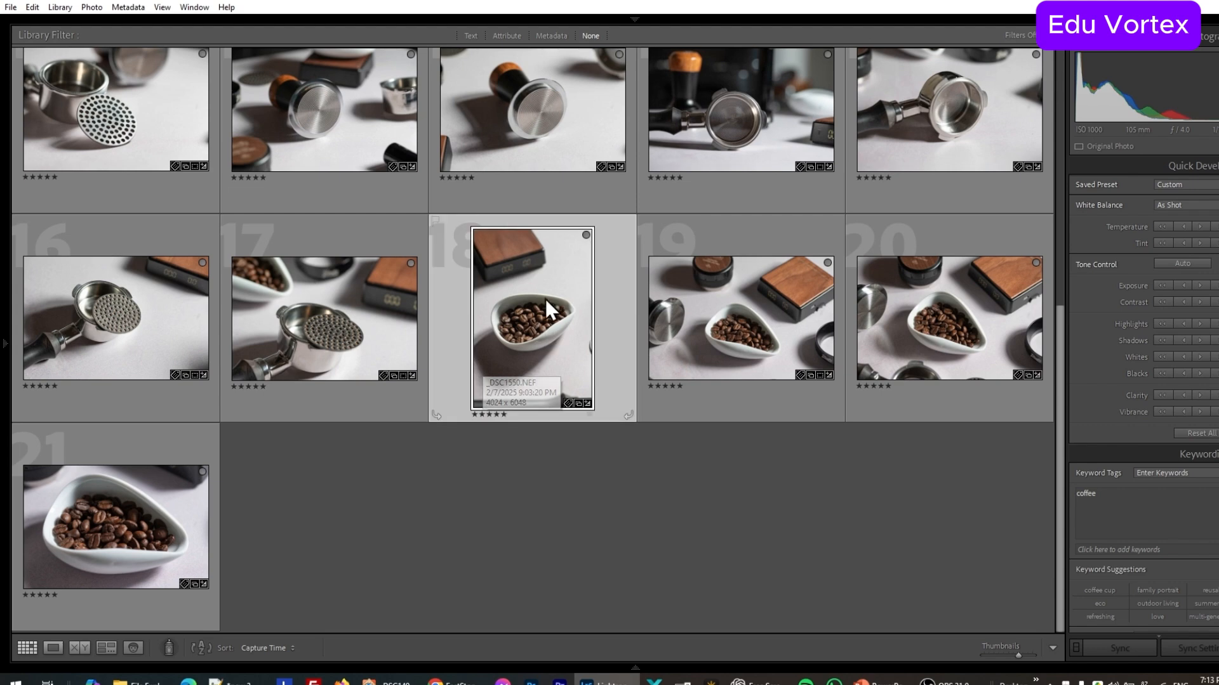
key(d)
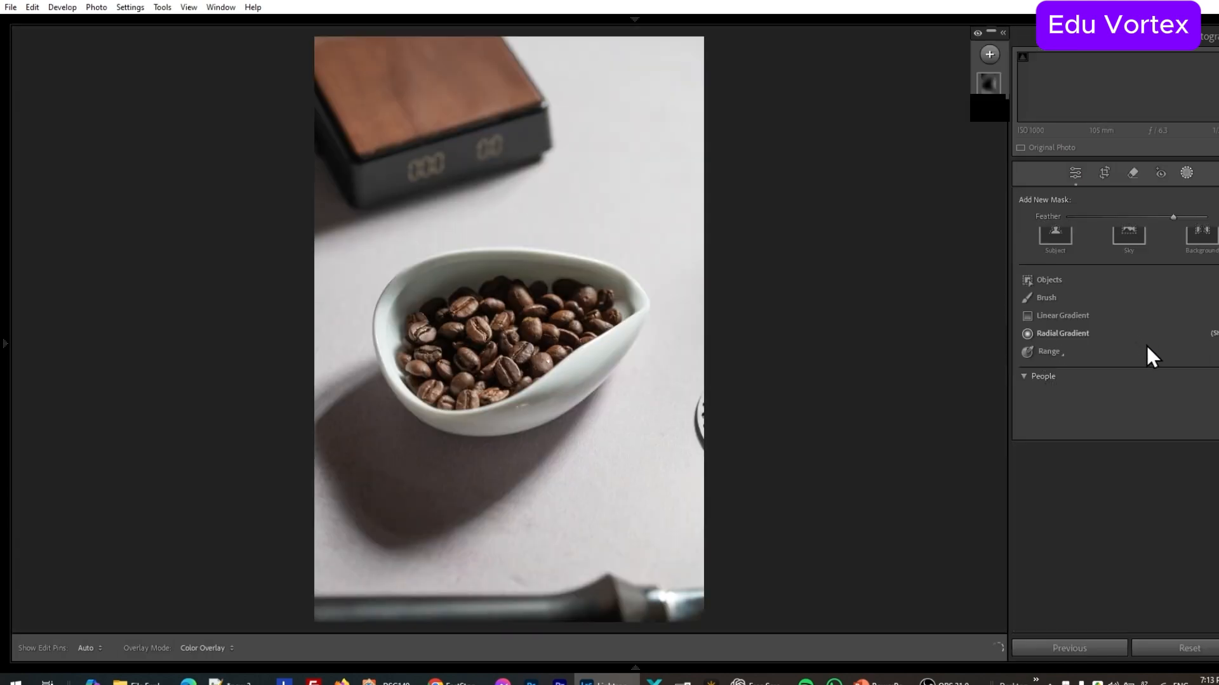
Step: Return to the Library grid, select all the photos and run the Export command on them
key(g)
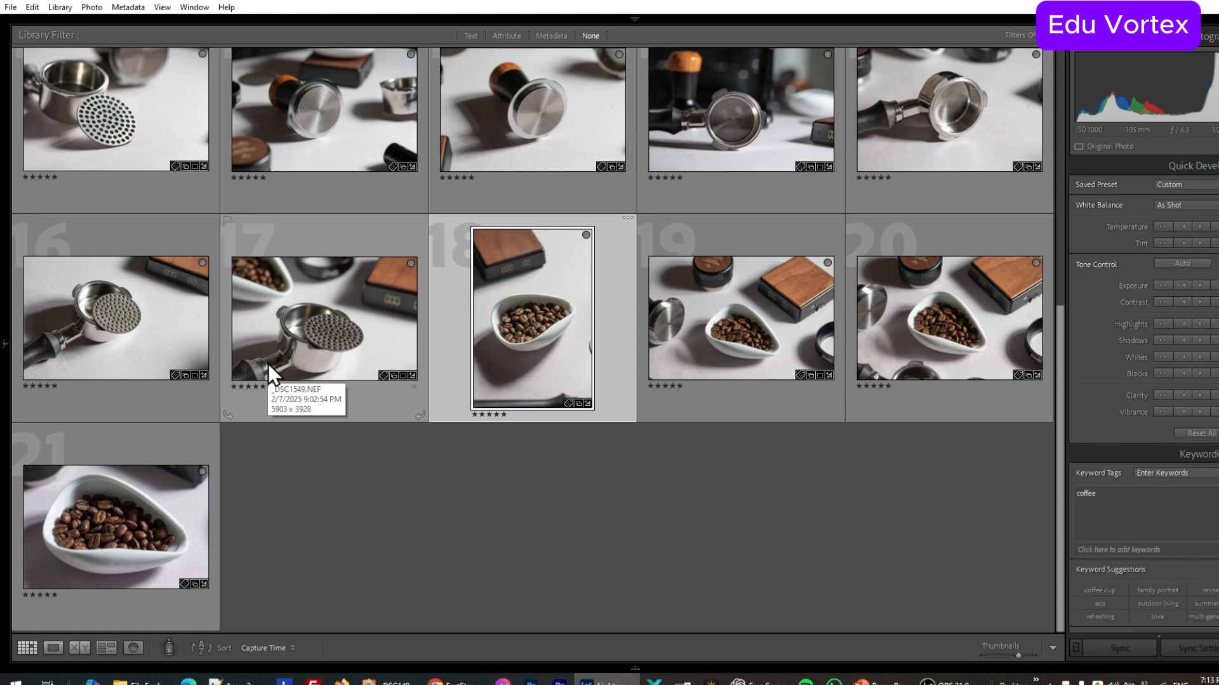
scroll(790, 336, up, 5)
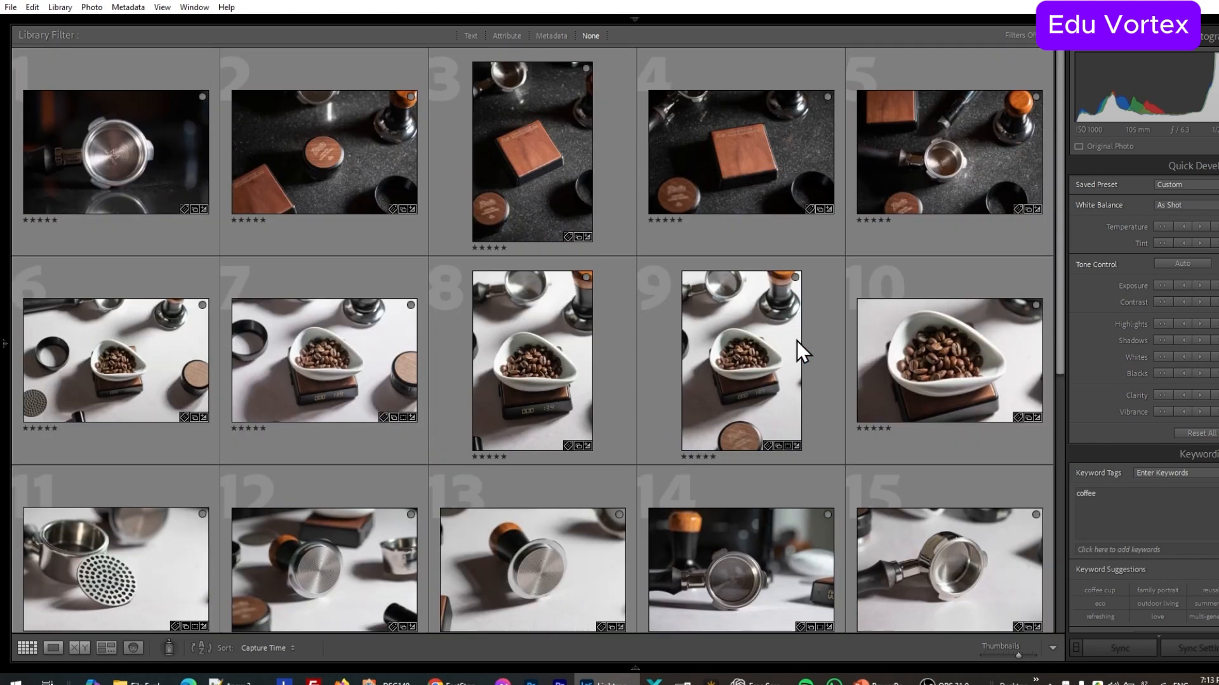
click(725, 155)
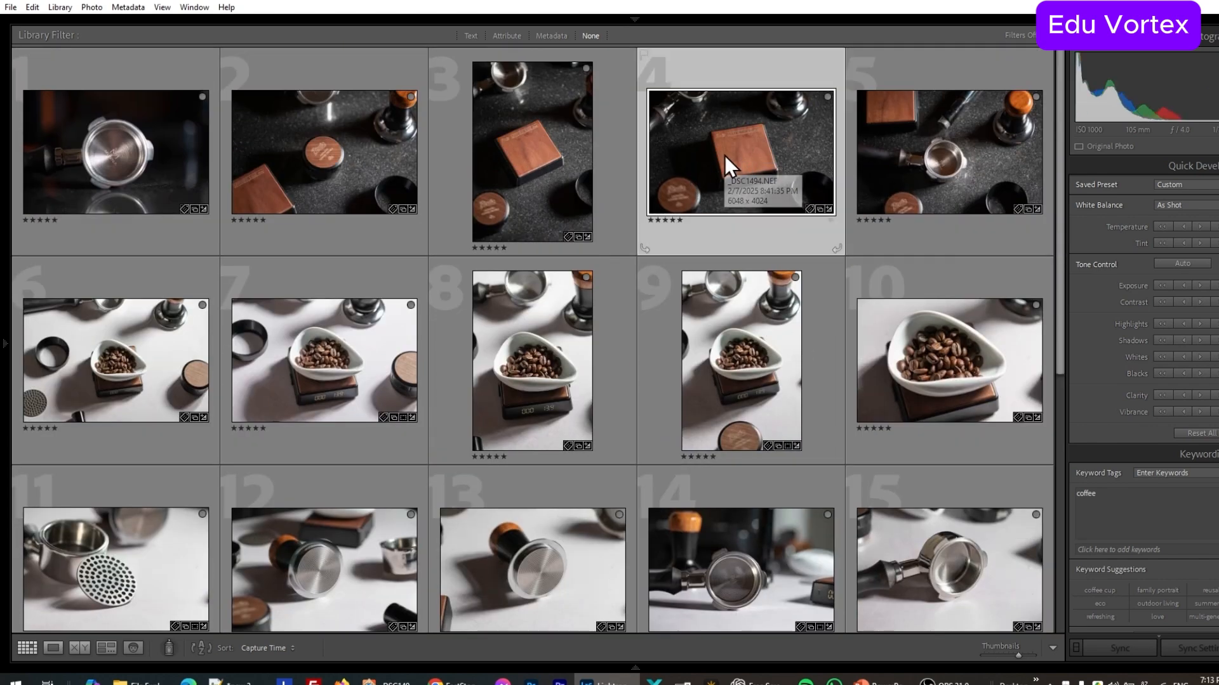
key(ctrl+a)
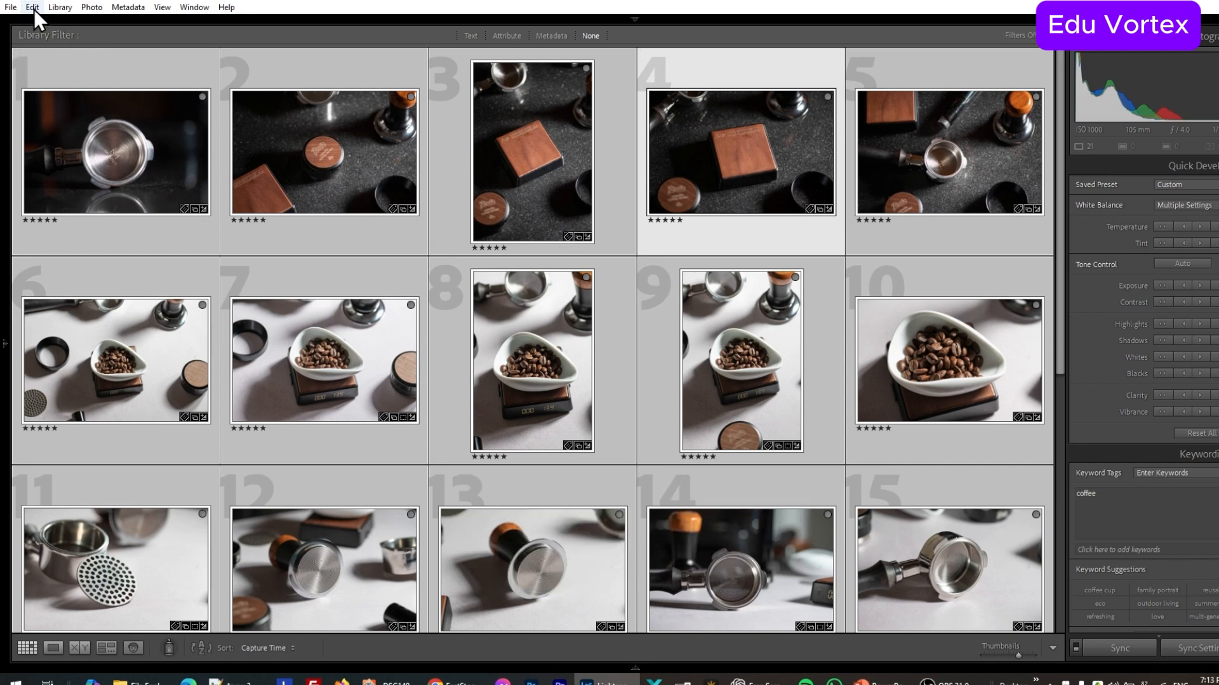
click(15, 11)
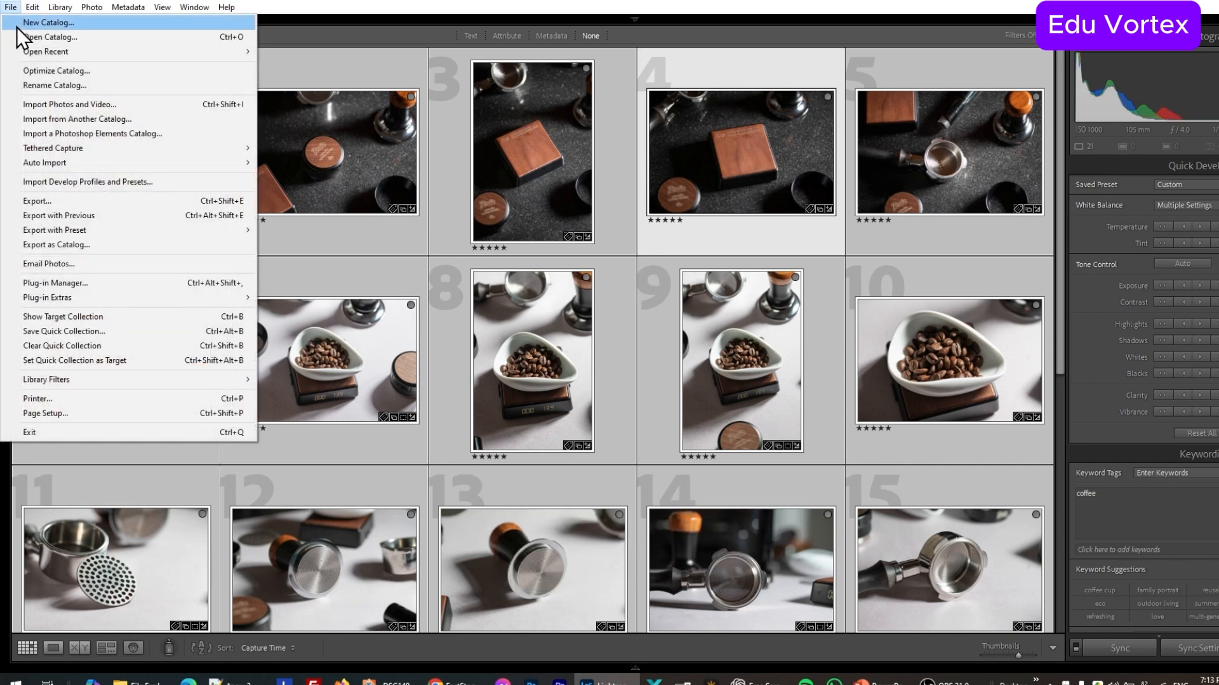
click(183, 202)
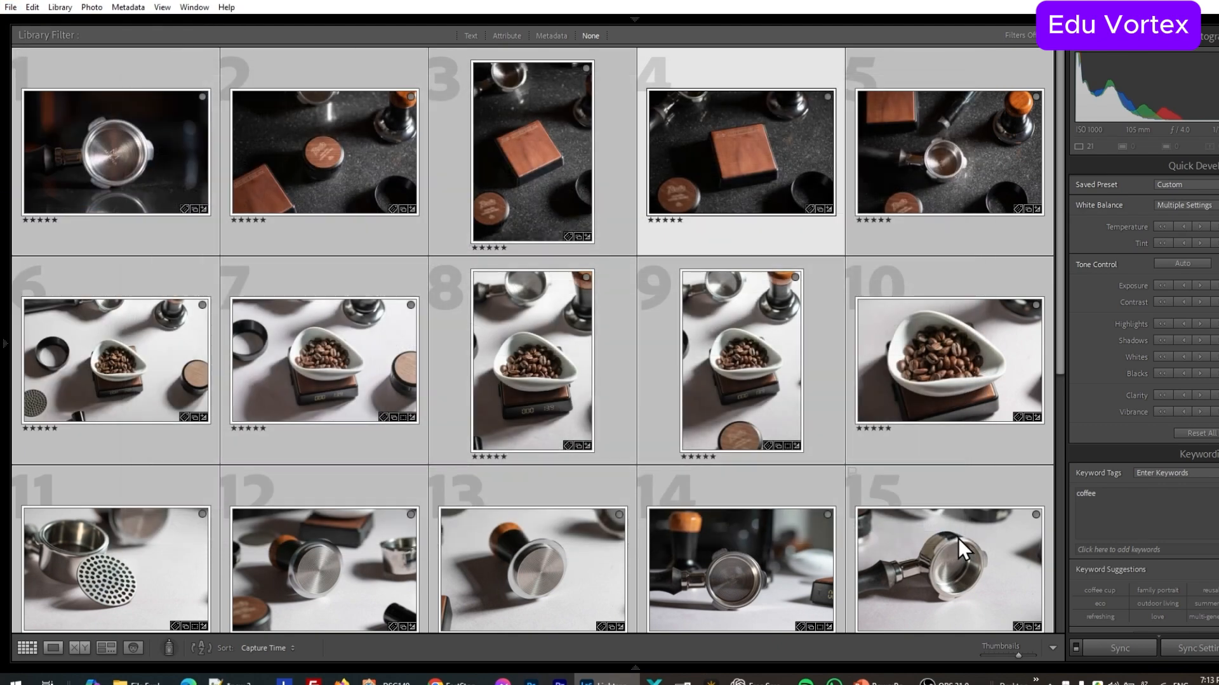
click(946, 537)
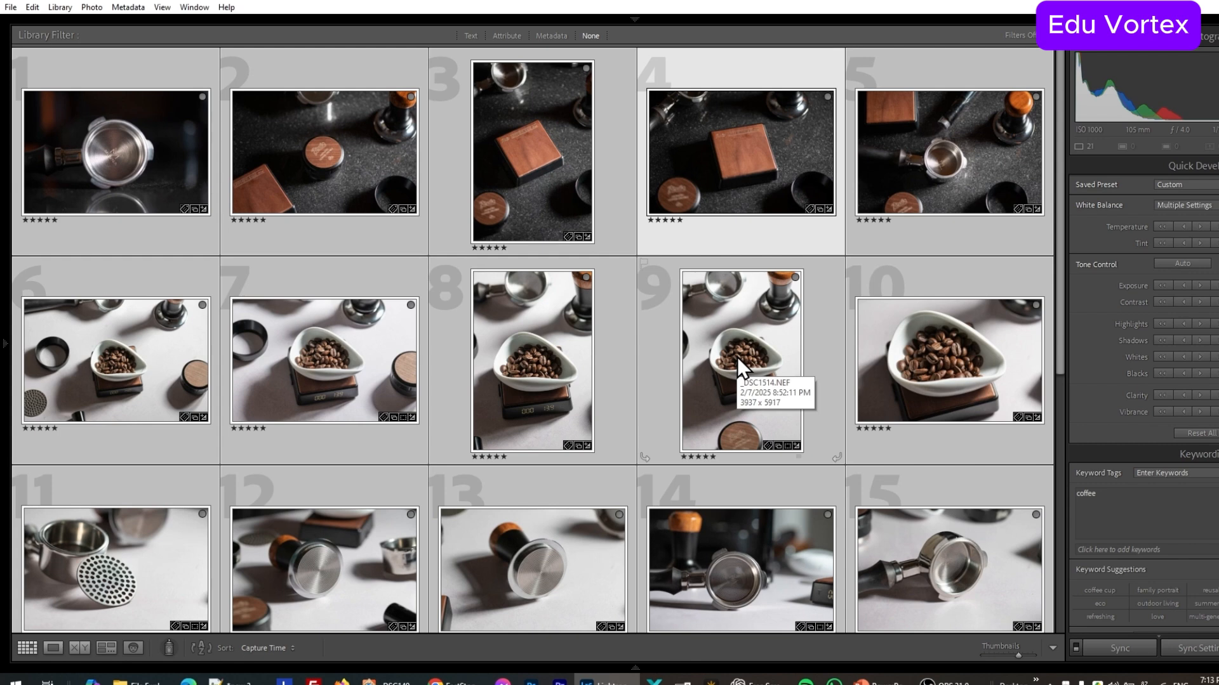
Step: Flag all the selected photos as Pick, and leave only the fifth photo selected
scroll(737, 357, down, 3)
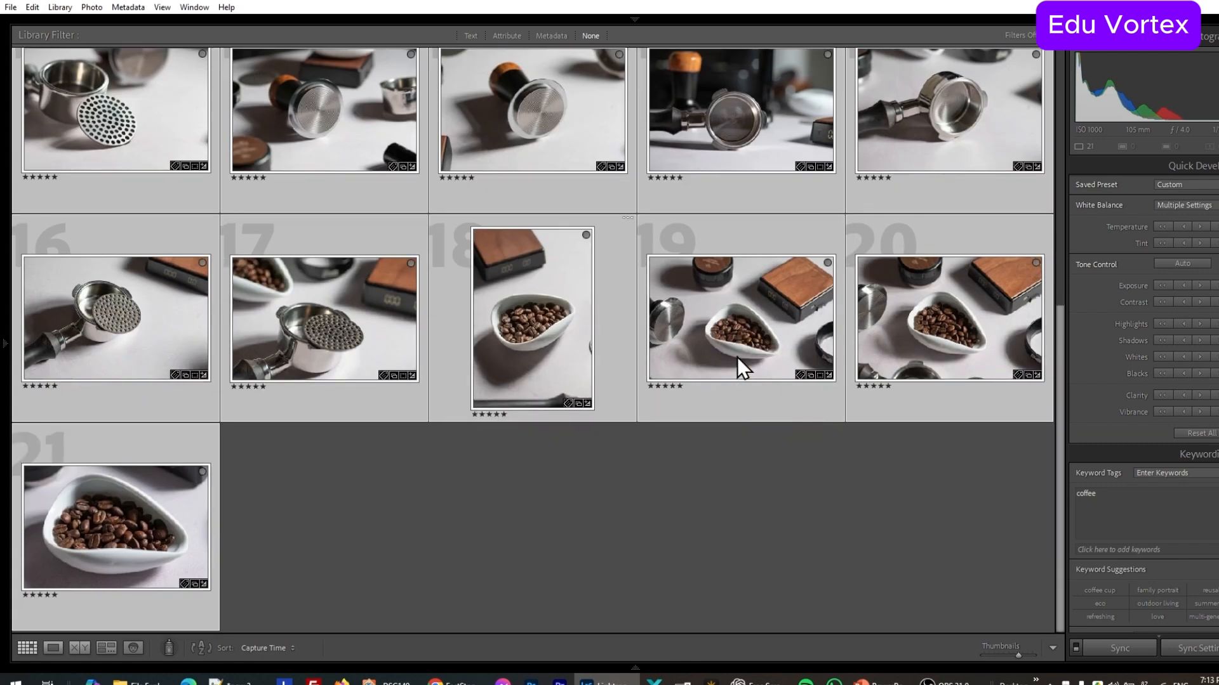
key(p)
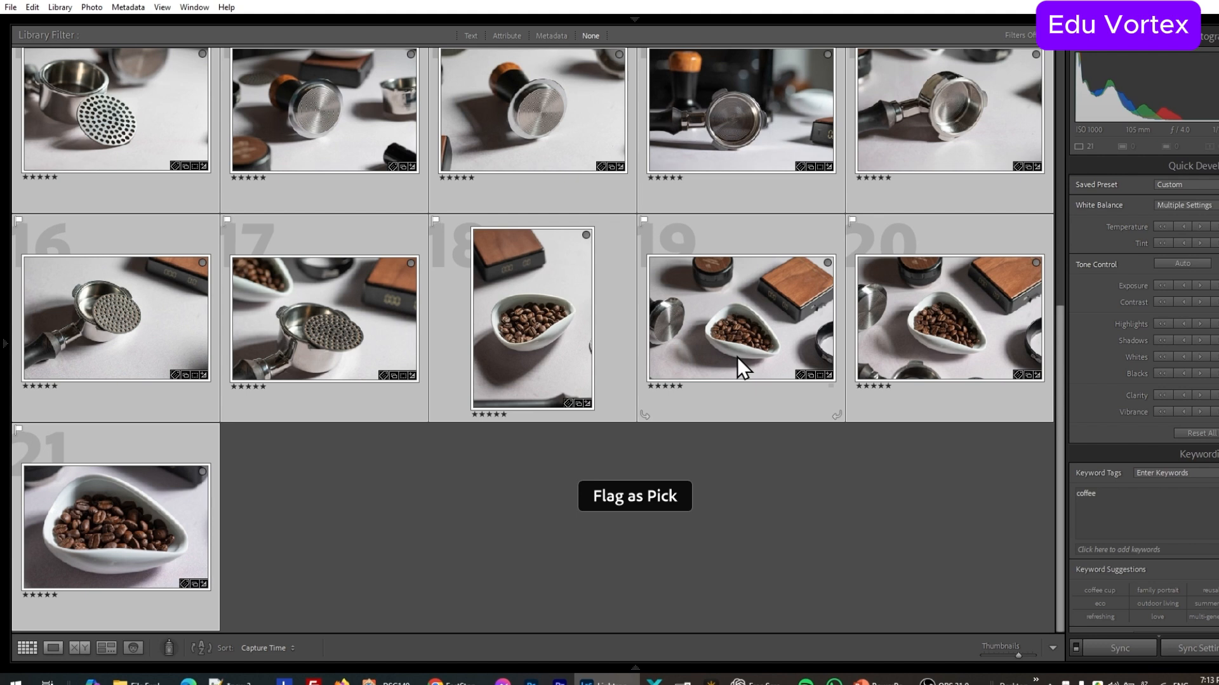
click(595, 508)
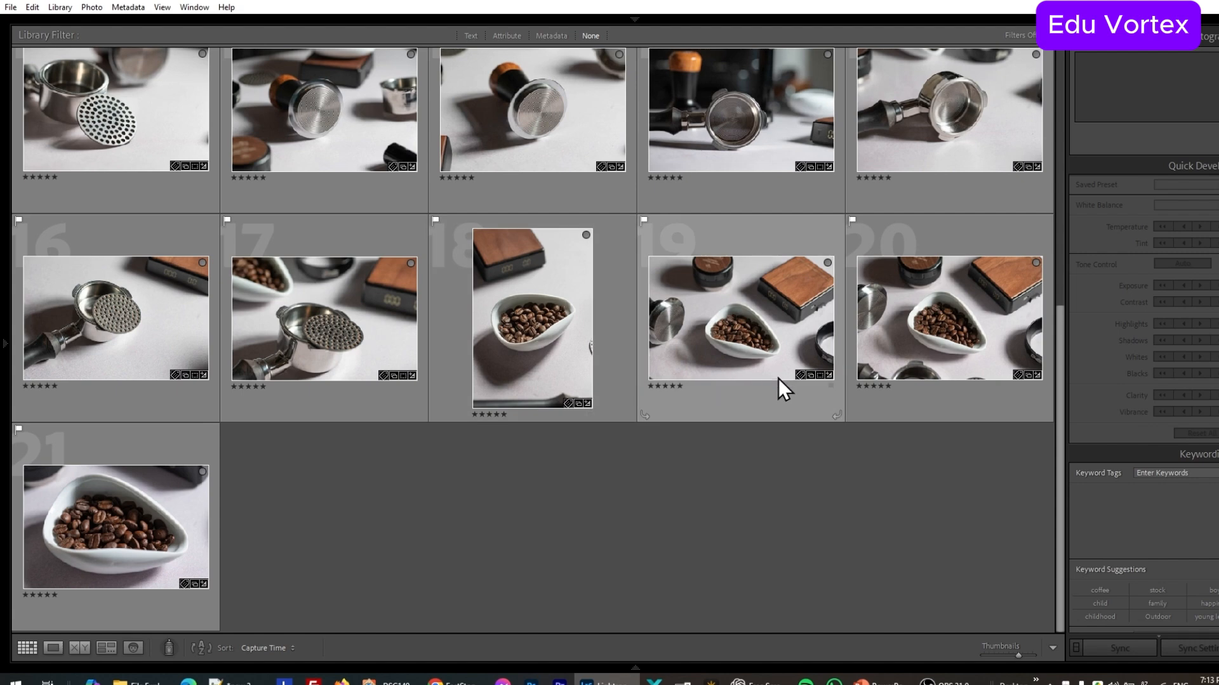
scroll(790, 362, up, 3)
scroll(790, 361, up, 3)
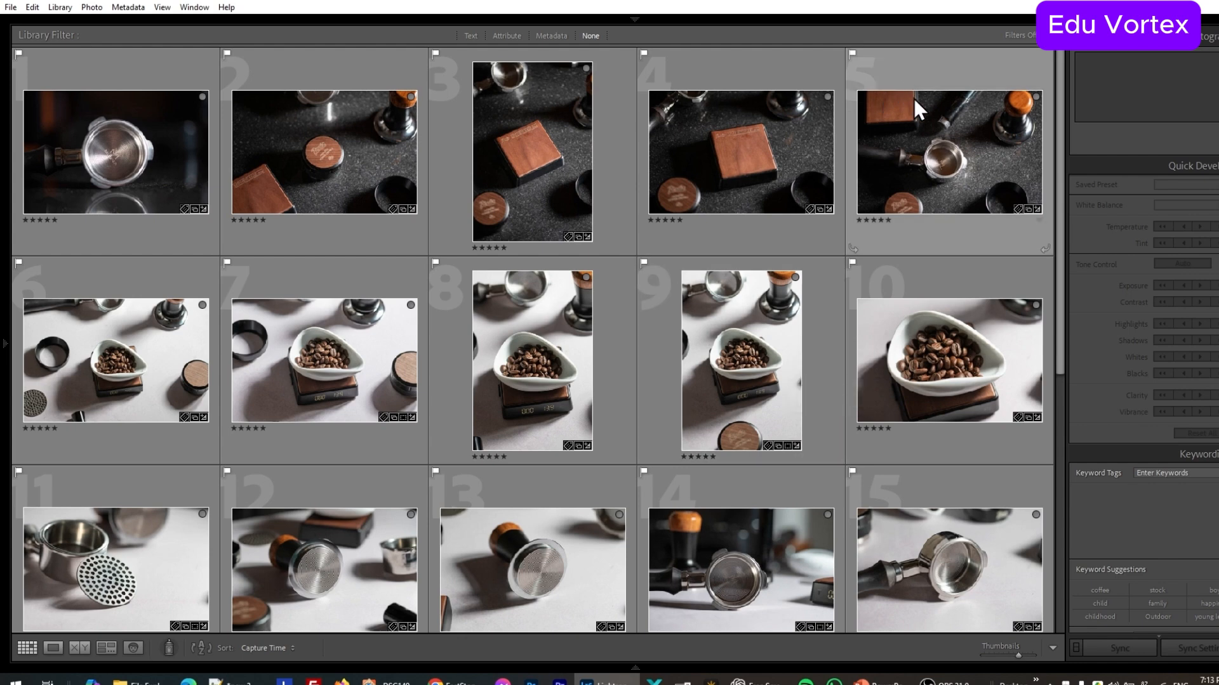
click(921, 118)
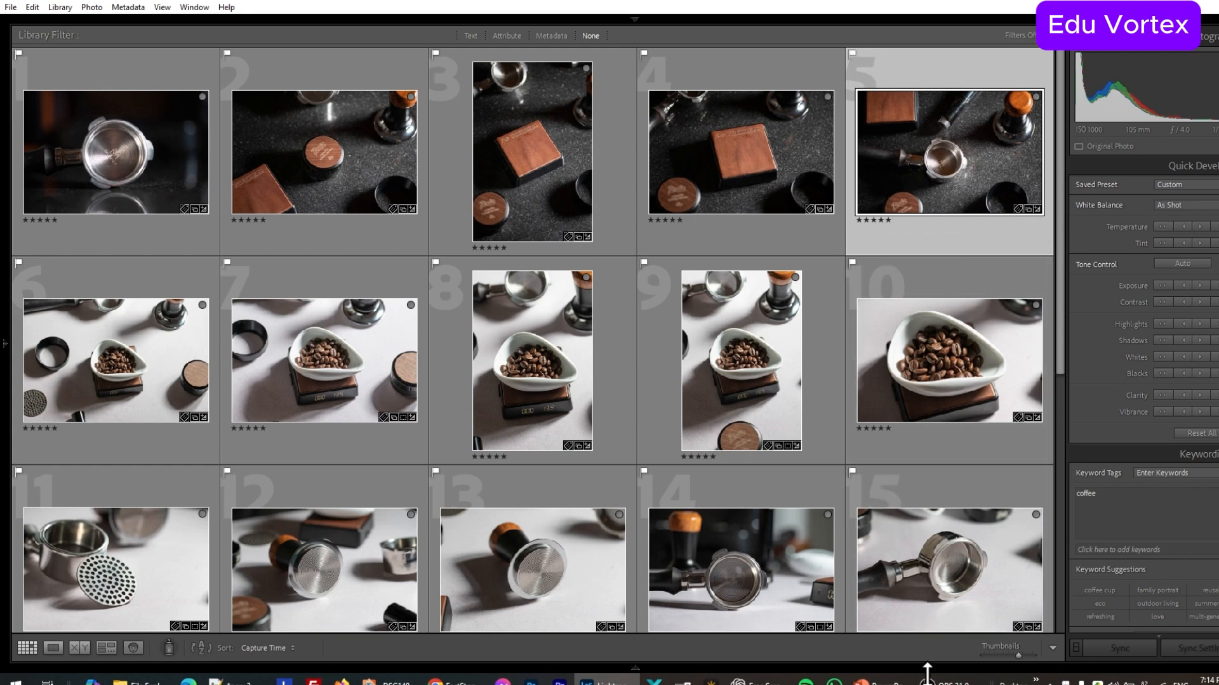
Step: Switch to _DSC1532.jpg in Photoshop and activate the Brush tool with the whole photo in view
mouse_move(930, 682)
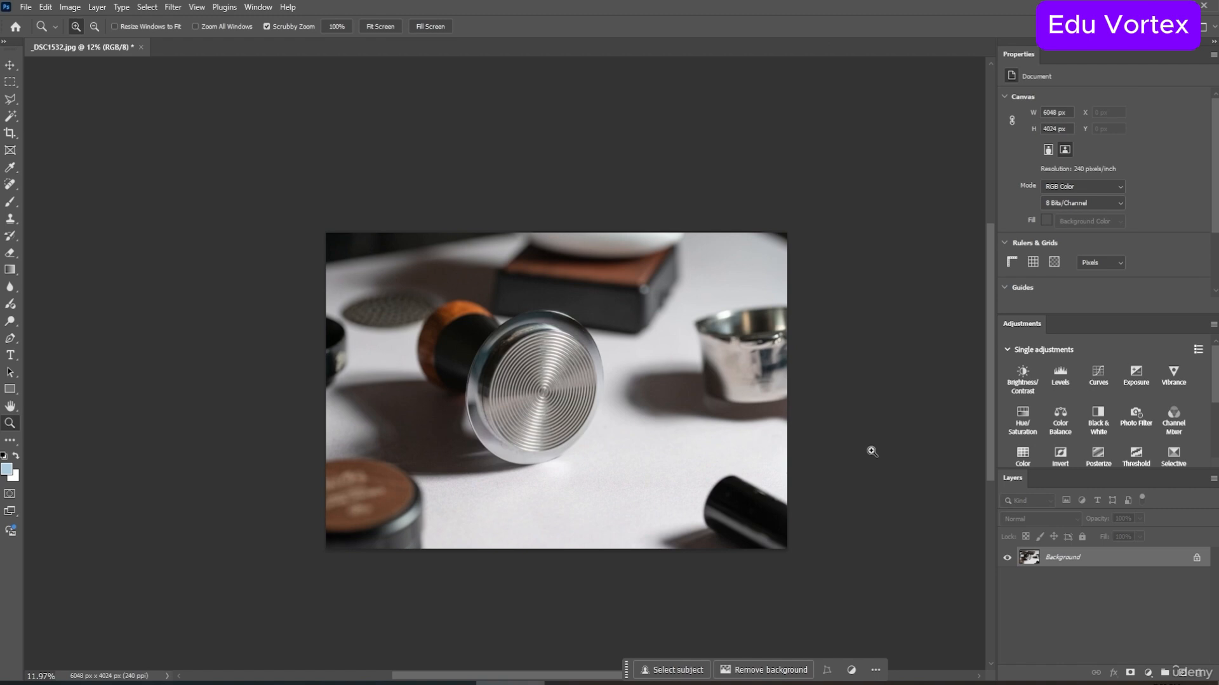
drag(817, 465, 816, 465)
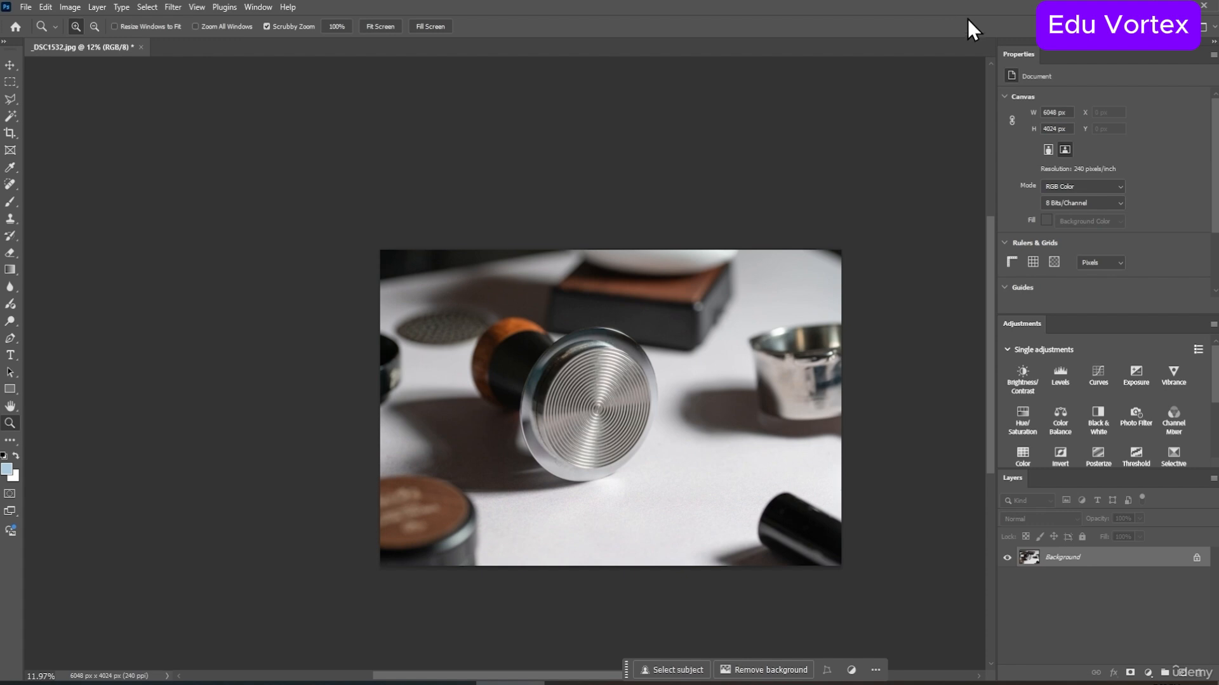
drag(845, 447, 849, 448)
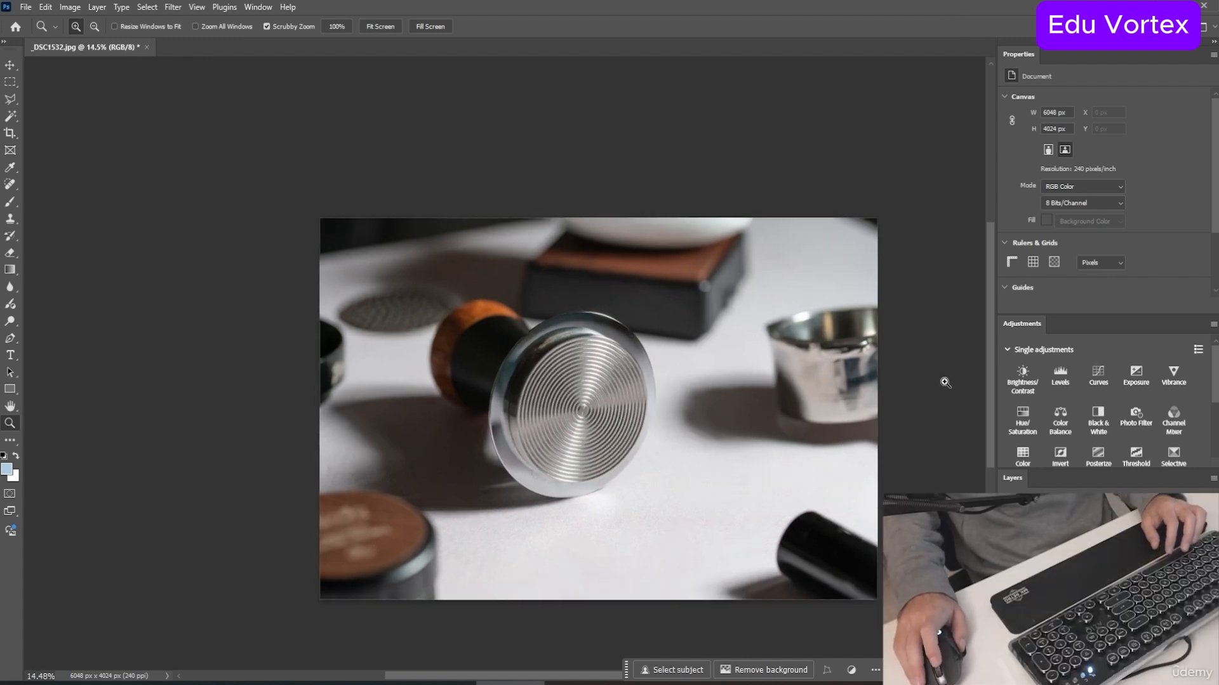
key(b)
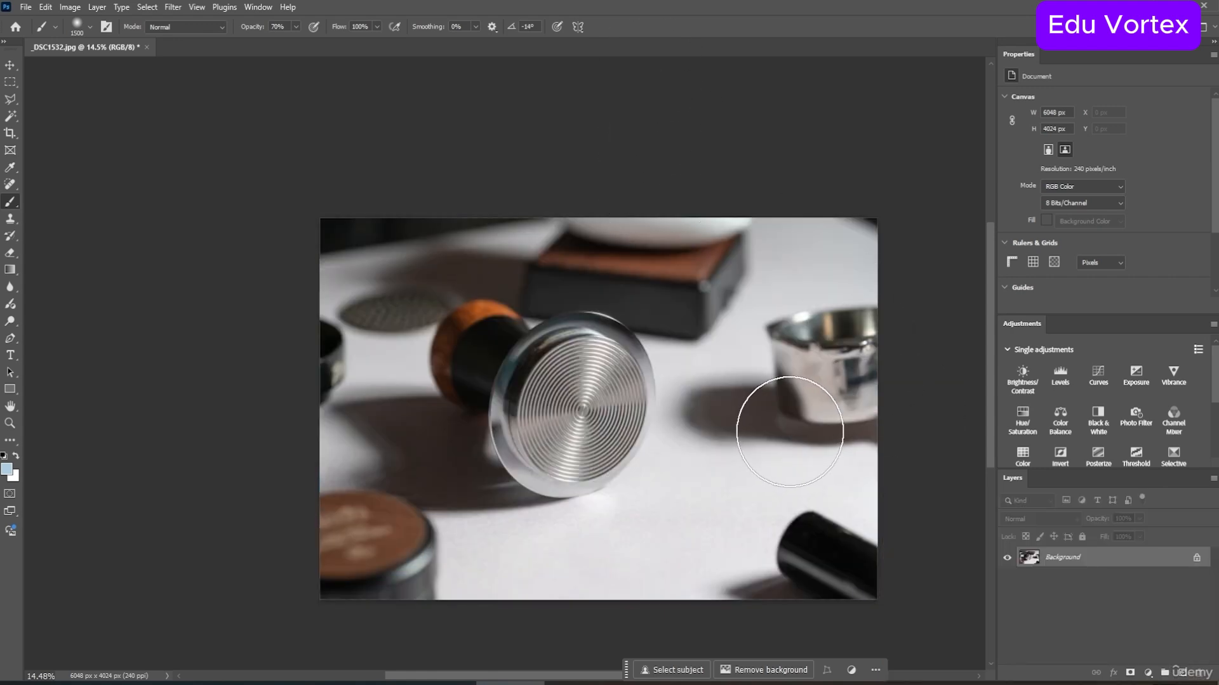
drag(721, 487, 676, 445)
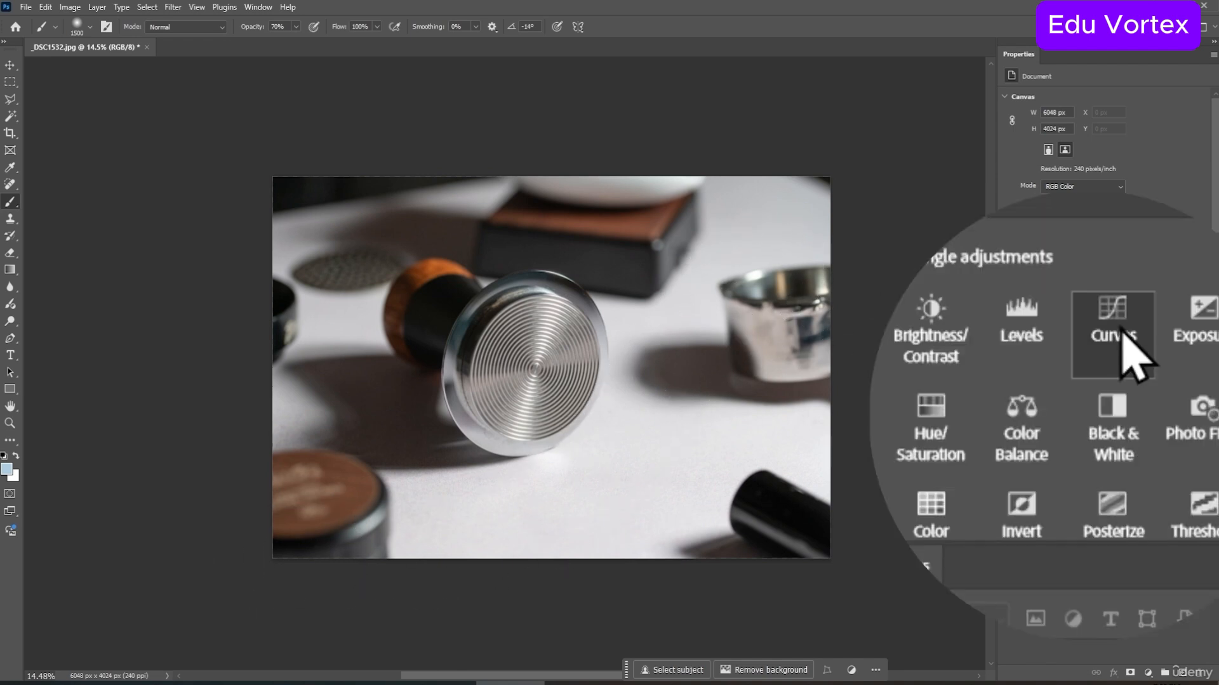
Step: Add a Curves adjustment layer that slightly darkens the midtones, and invert its layer mask to black
click(1098, 375)
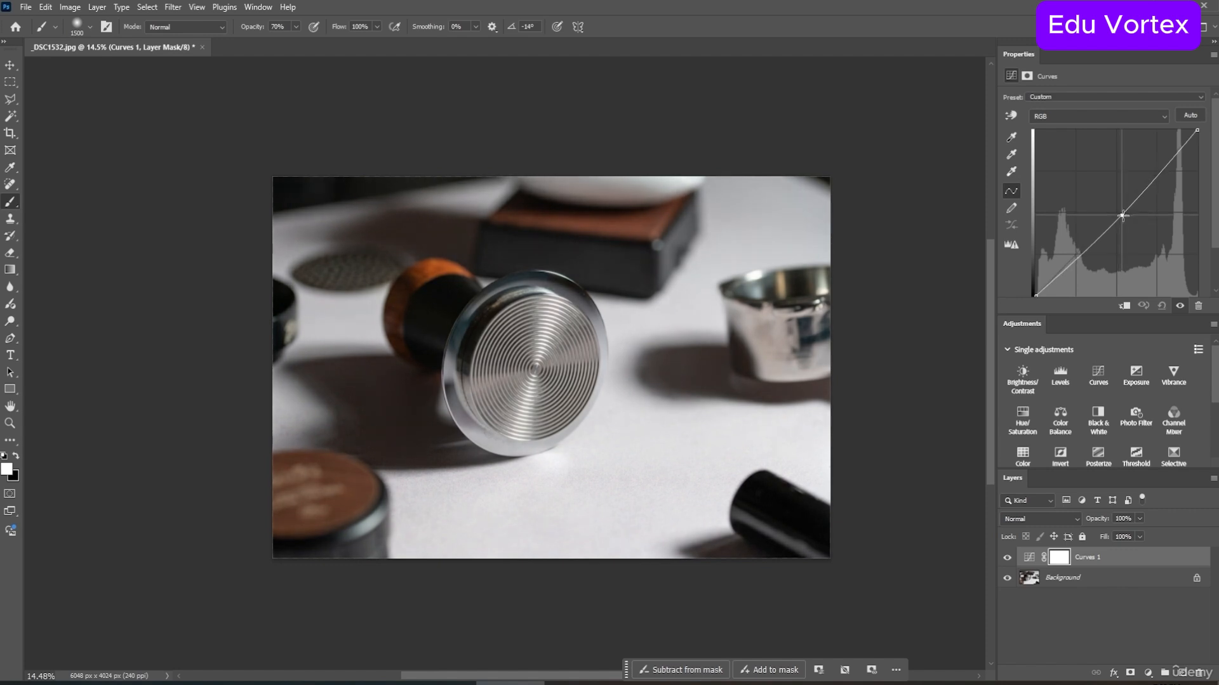
drag(1122, 216, 1126, 218)
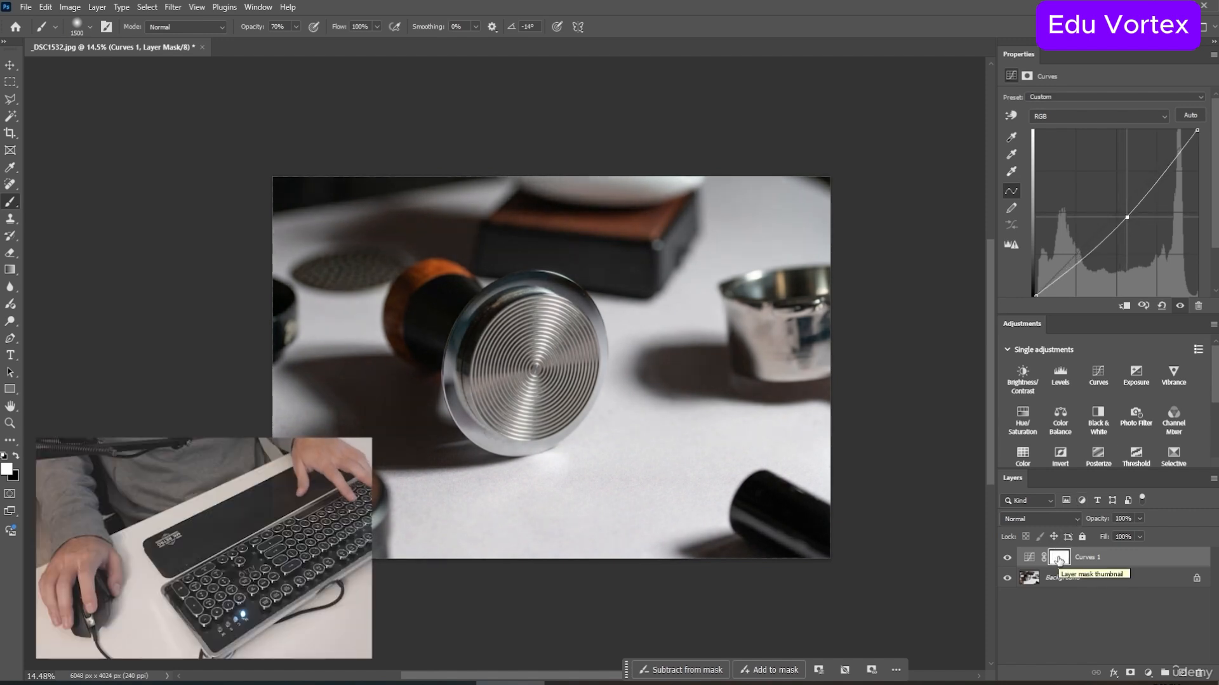
key(ctrl+i)
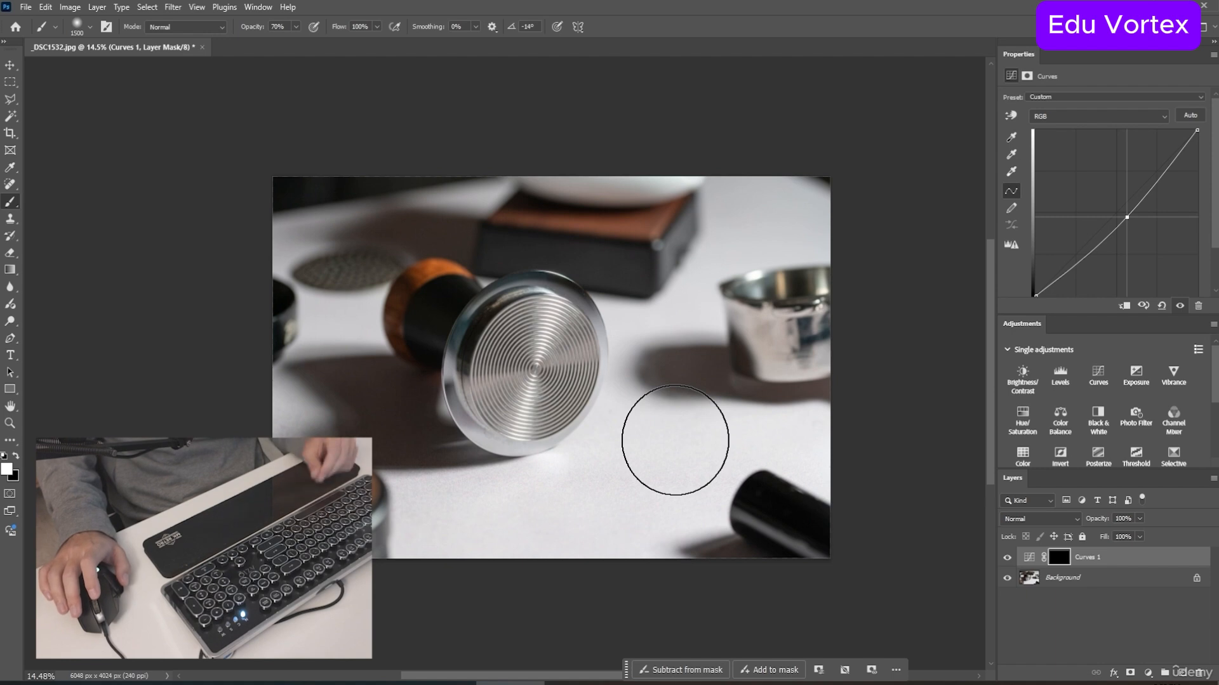
Step: Paint white on the Curves mask across the white tabletop at 40% brush opacity, enlarging the brush to 2300
key(space)
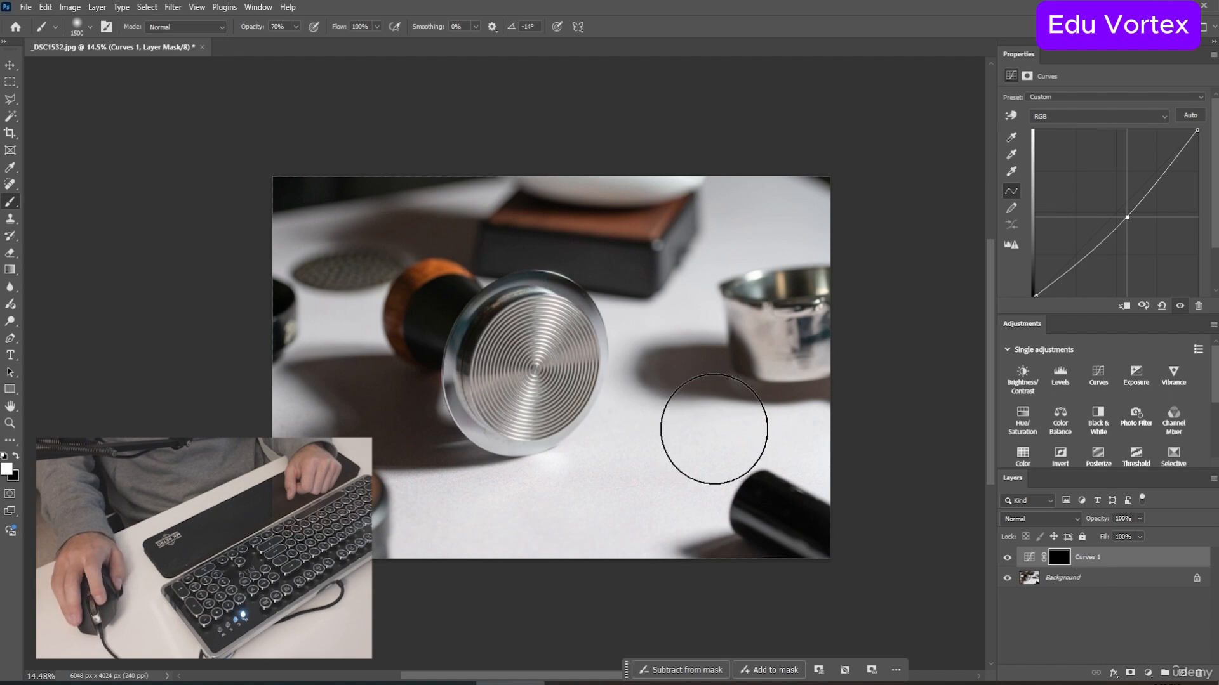
key(4)
mouse_move(701, 404)
mouse_down()
mouse_move(772, 405)
mouse_move(467, 565)
mouse_up()
key(bracketright)
key(bracketright)
key(bracketright)
key(bracketright)
key(bracketright)
key(bracketright)
key(bracketright)
key(bracketright)
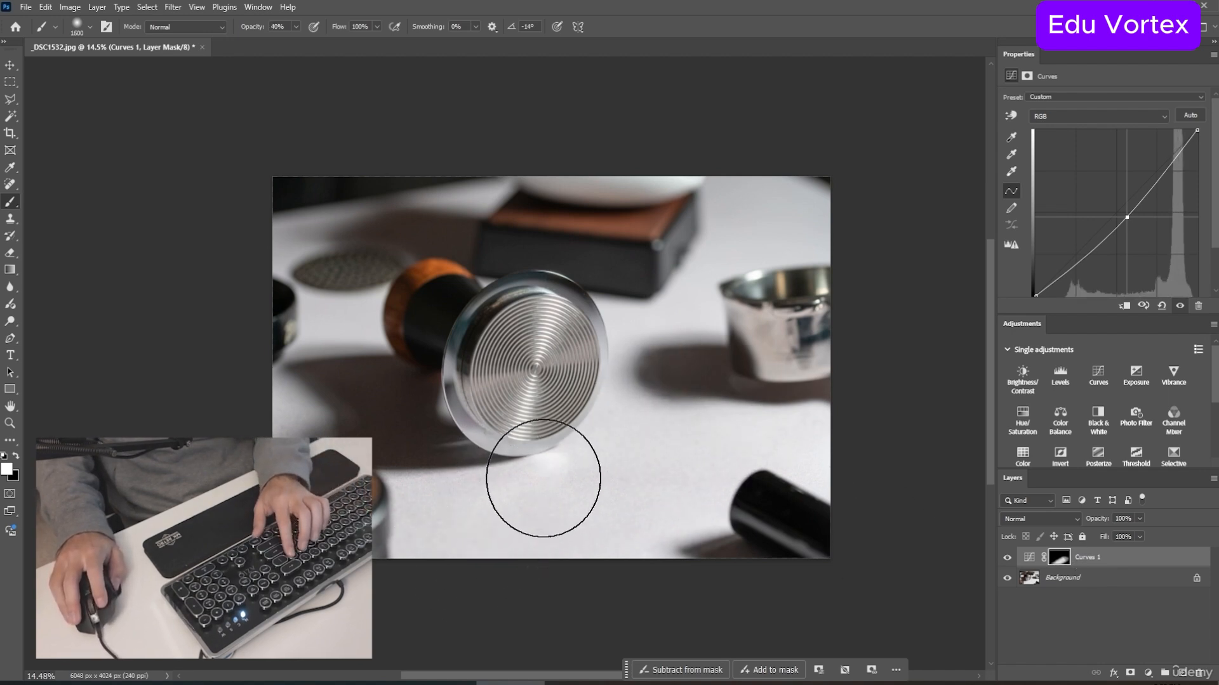
drag(725, 432, 304, 526)
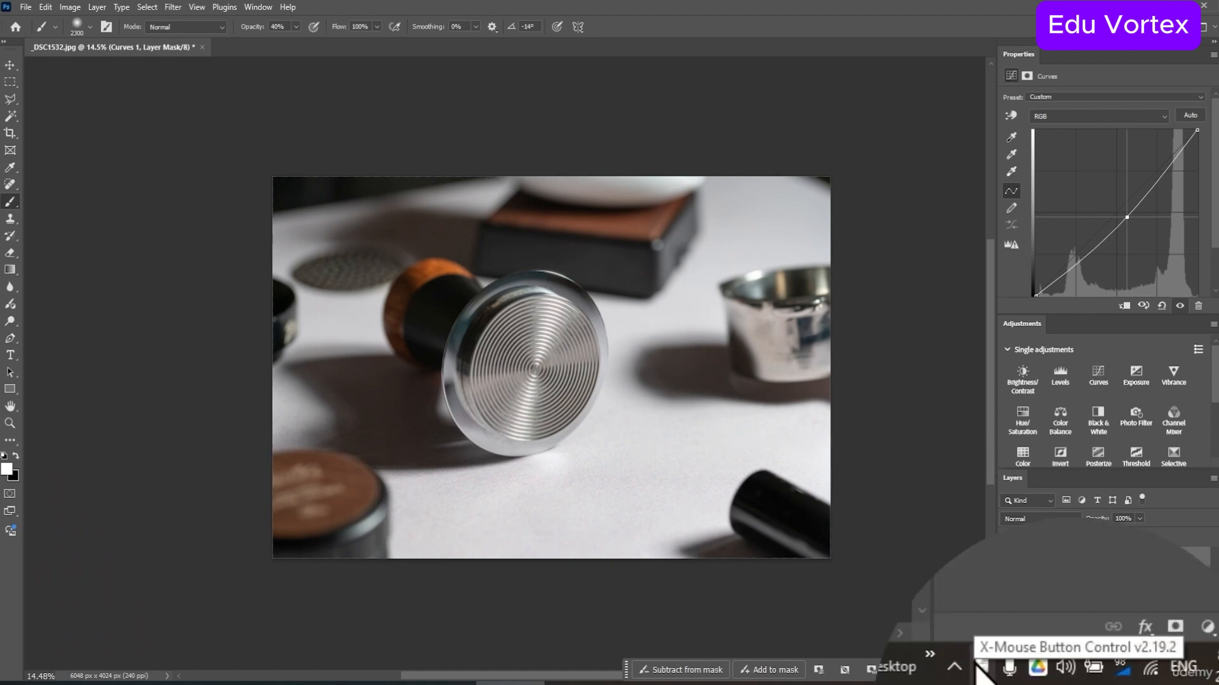
Step: Switch to X-Mouse Button Control and enter {CTRL}i as the Middle Button's custom keys in the PS profile, then return to Photoshop
click(978, 661)
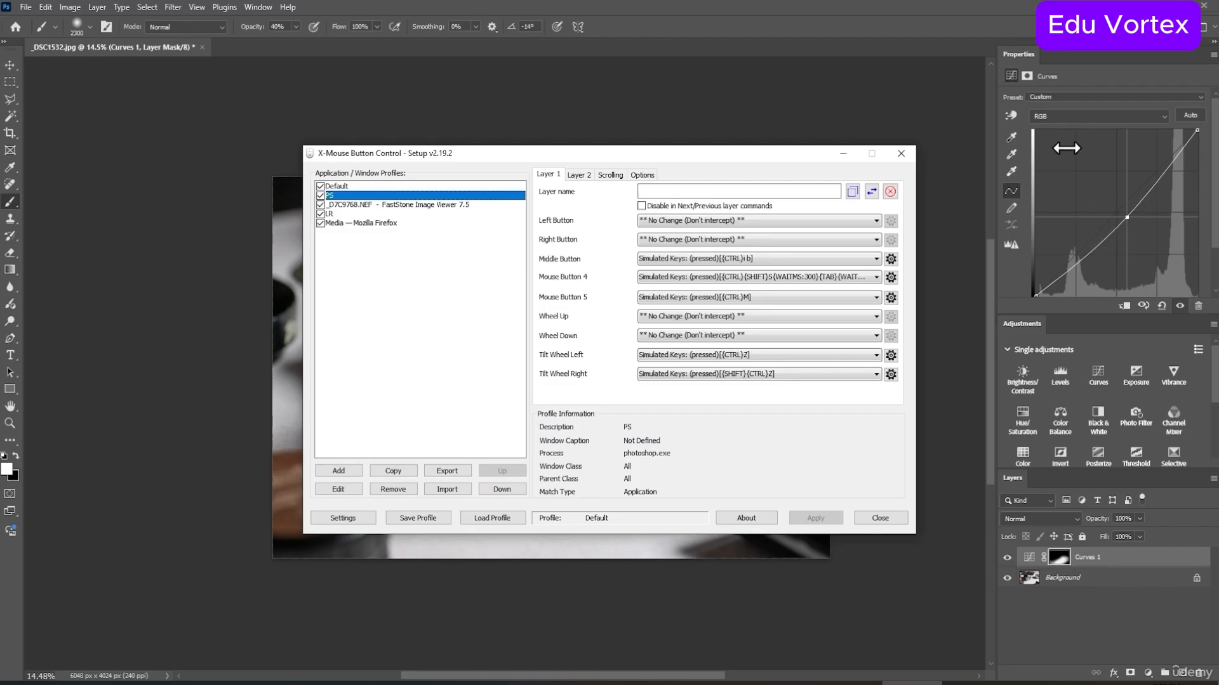
click(966, 36)
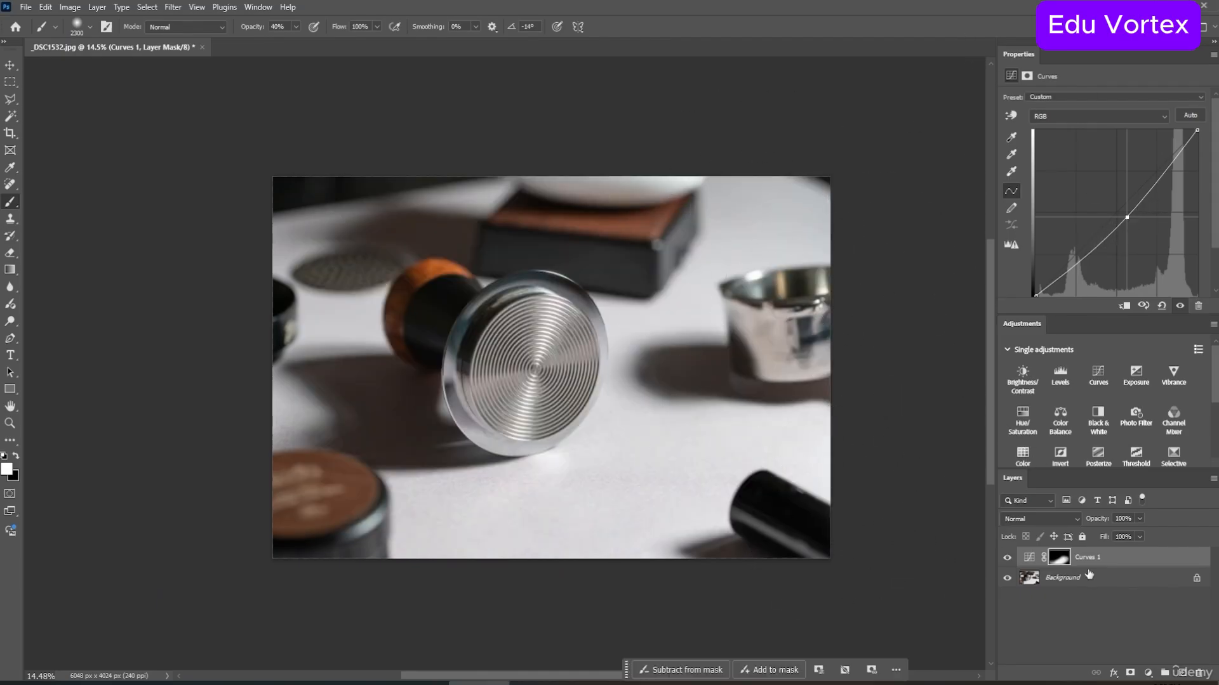
click(912, 683)
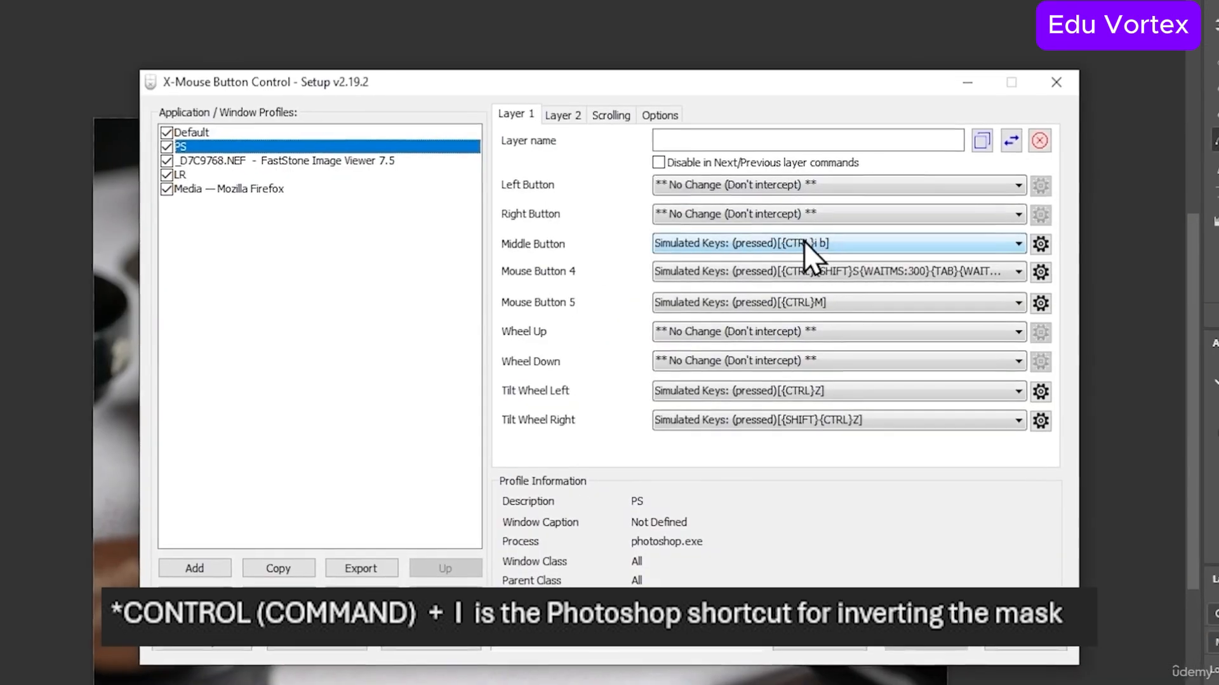
click(1052, 240)
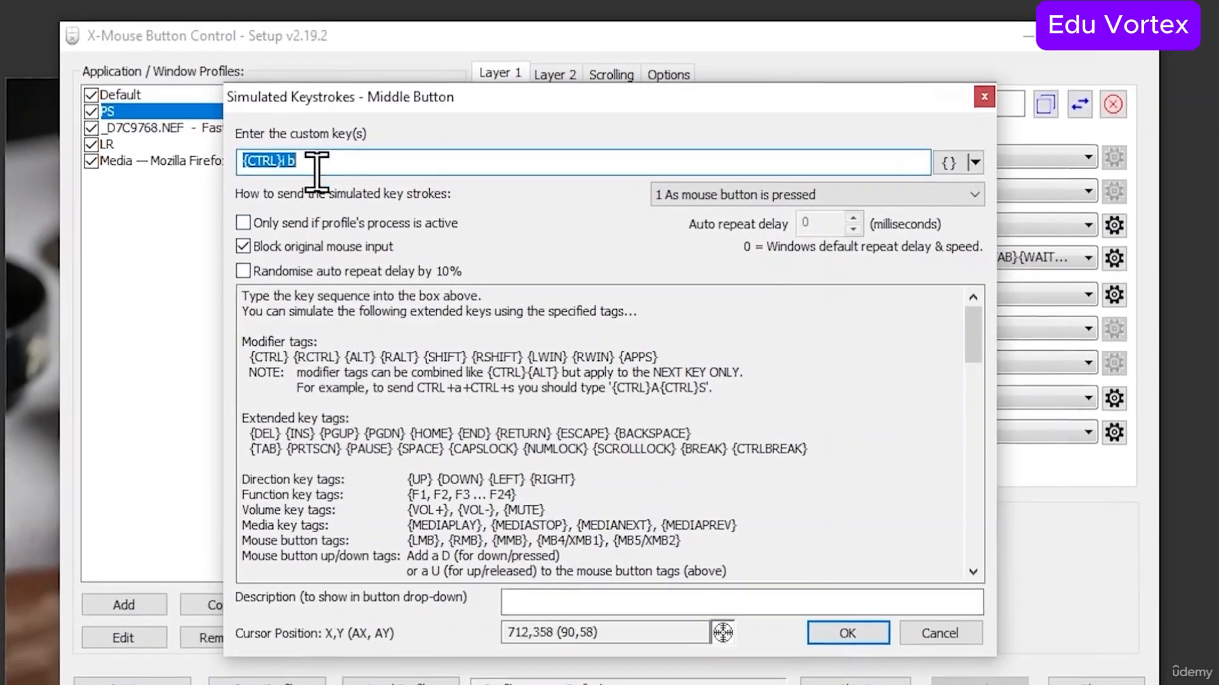
click(330, 165)
drag(276, 144, 251, 144)
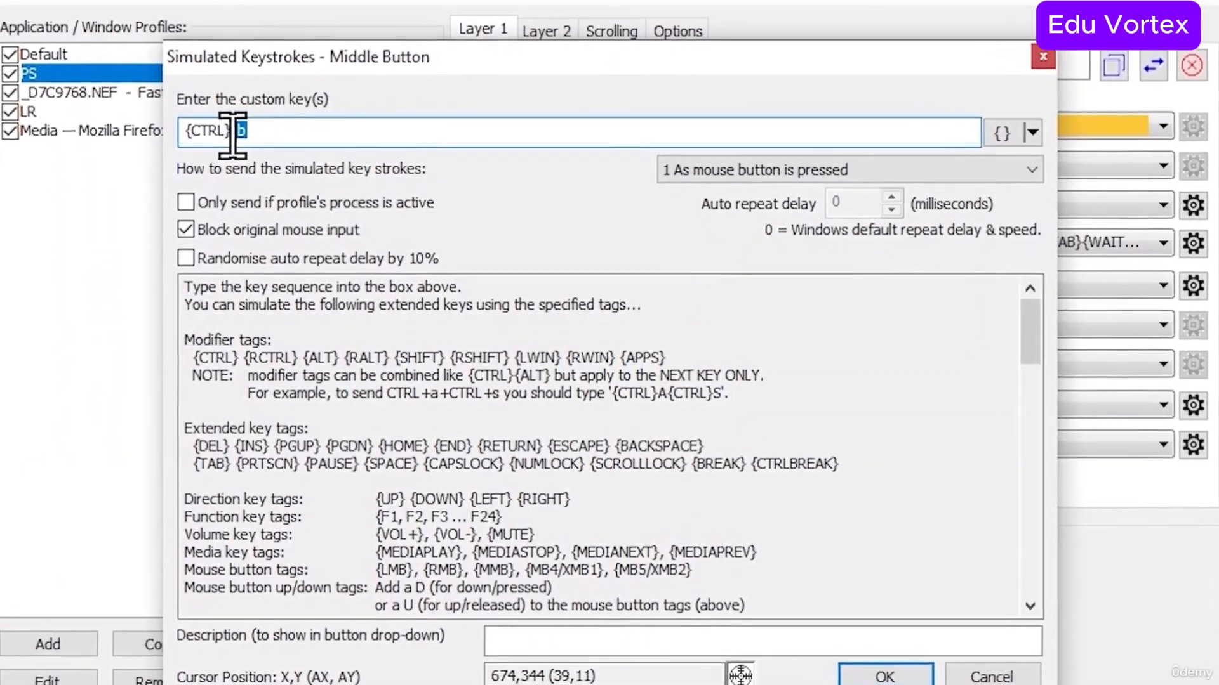
key(BackSpace)
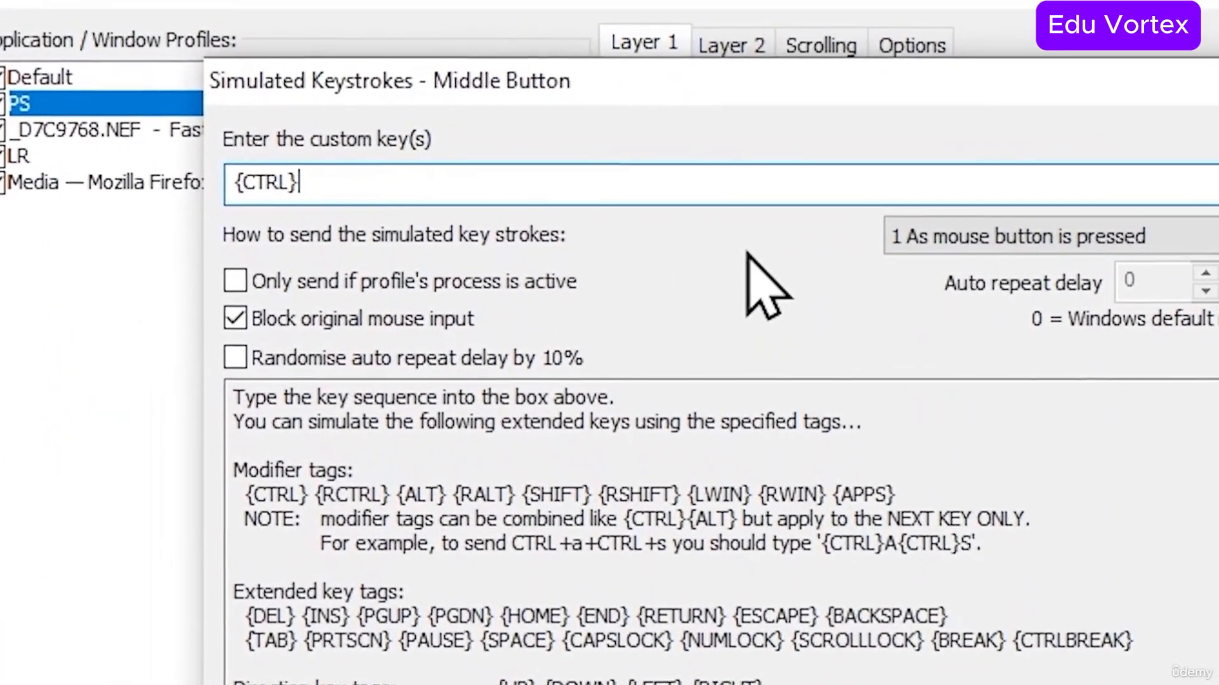
text(I)
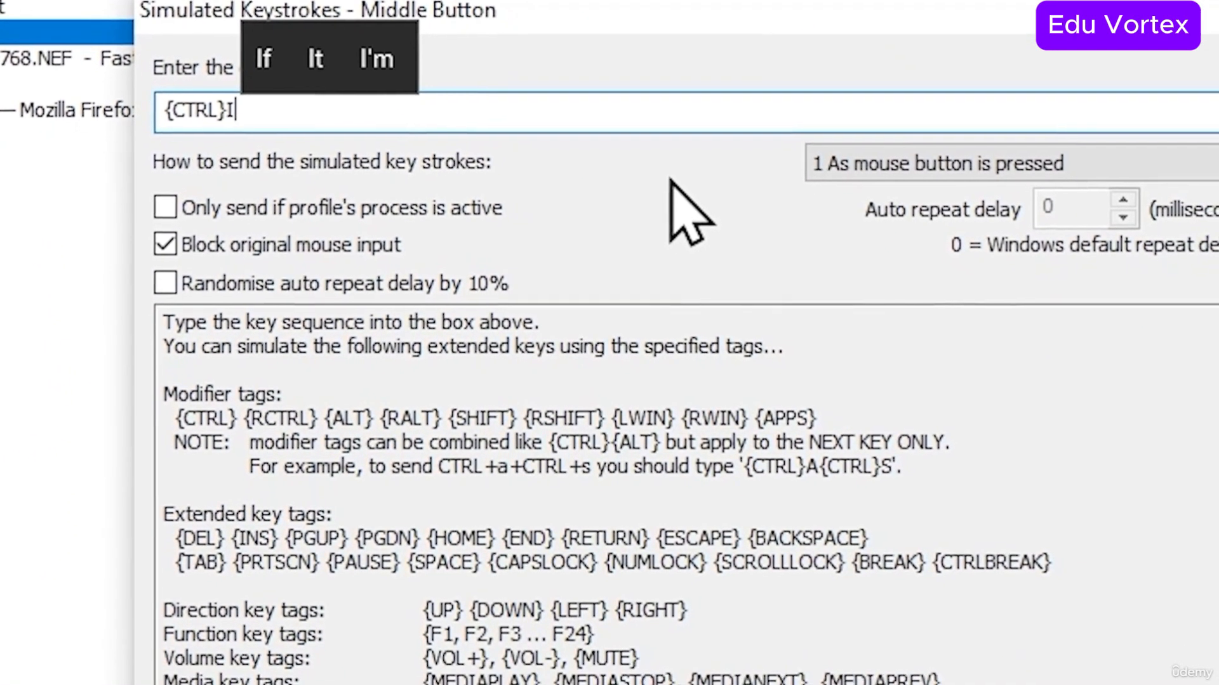
key(BackSpace)
text(i)
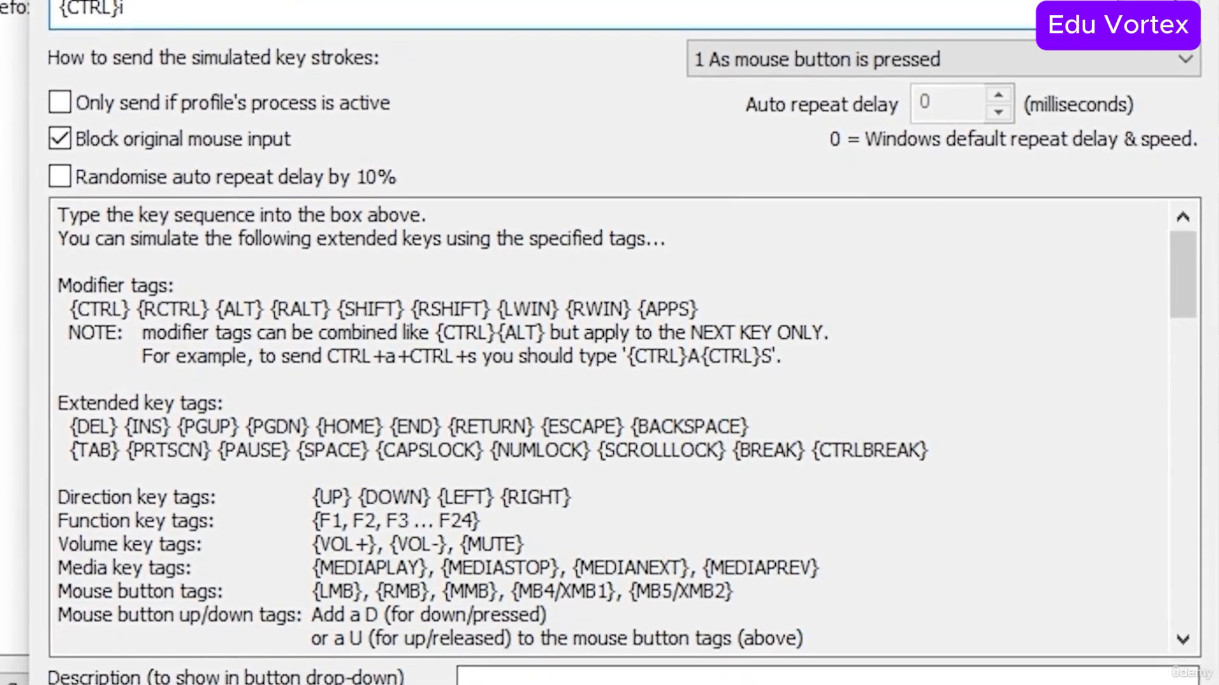
click(957, 638)
click(957, 640)
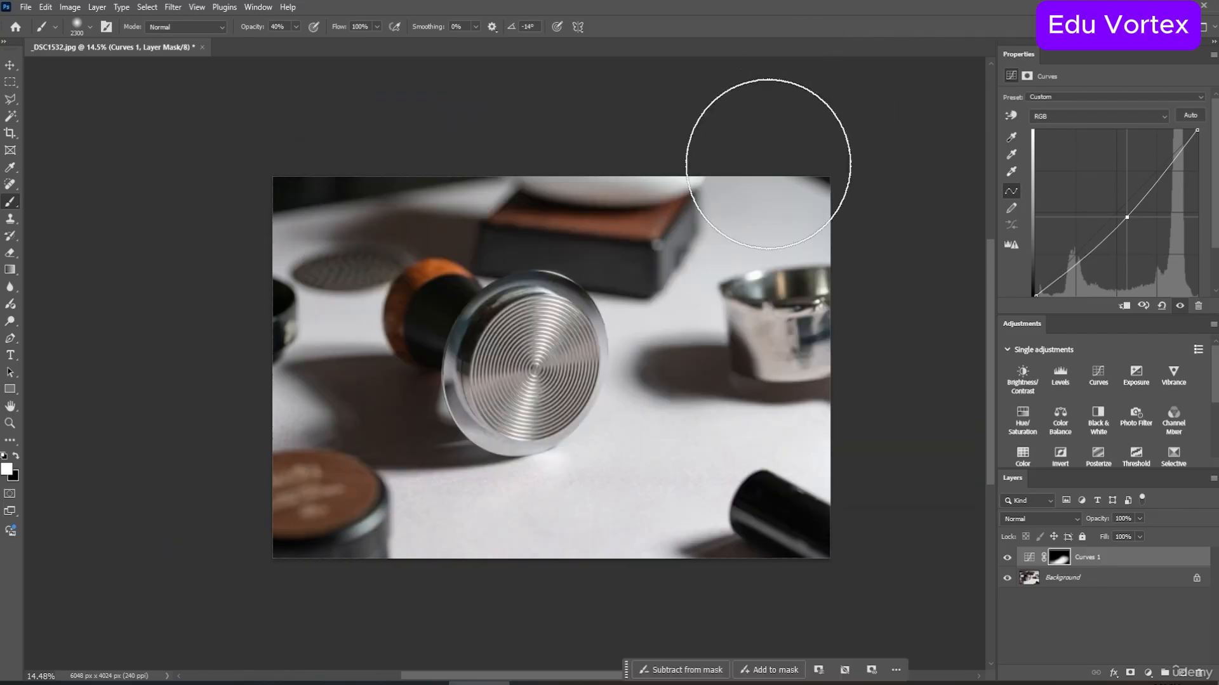
Step: Invert the Curves 1 layer mask back and forth repeatedly, ending on its original mostly black state
key(ctrl+i)
key(ctrl+i)
key(ctrl+i)
key(ctrl+i)
key(ctrl+i)
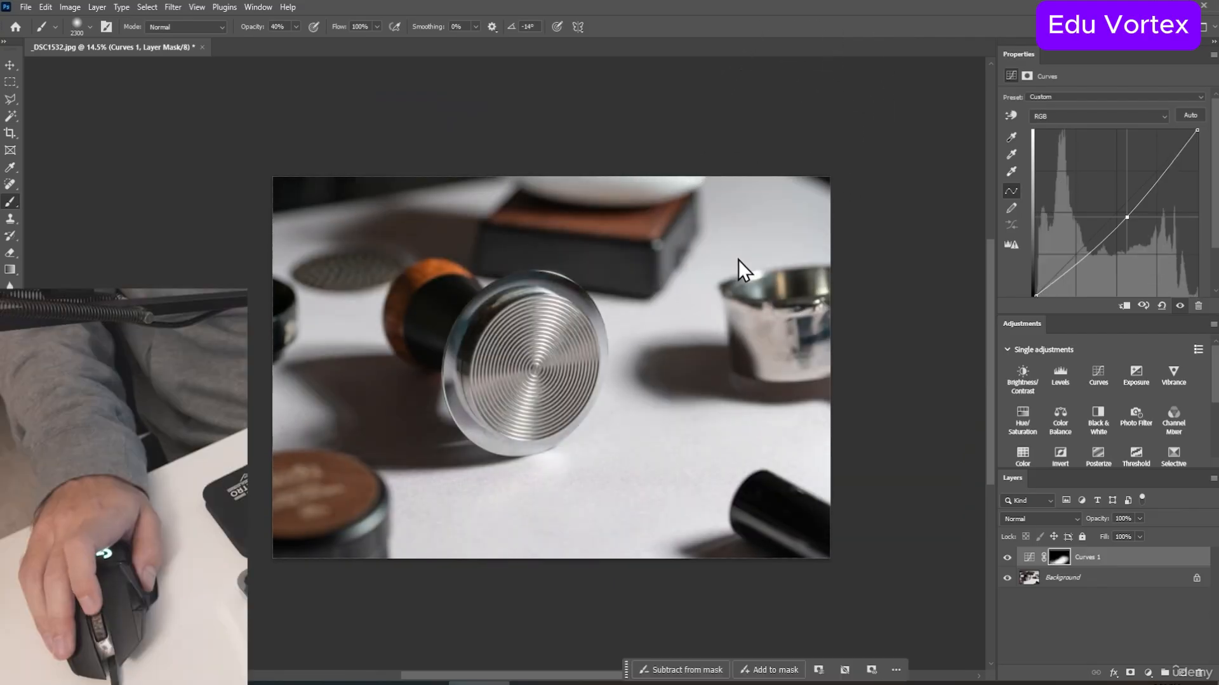
key(ctrl+i)
key(ctrl+i)
key(ctrl+i)
key(ctrl+i)
key(ctrl+i)
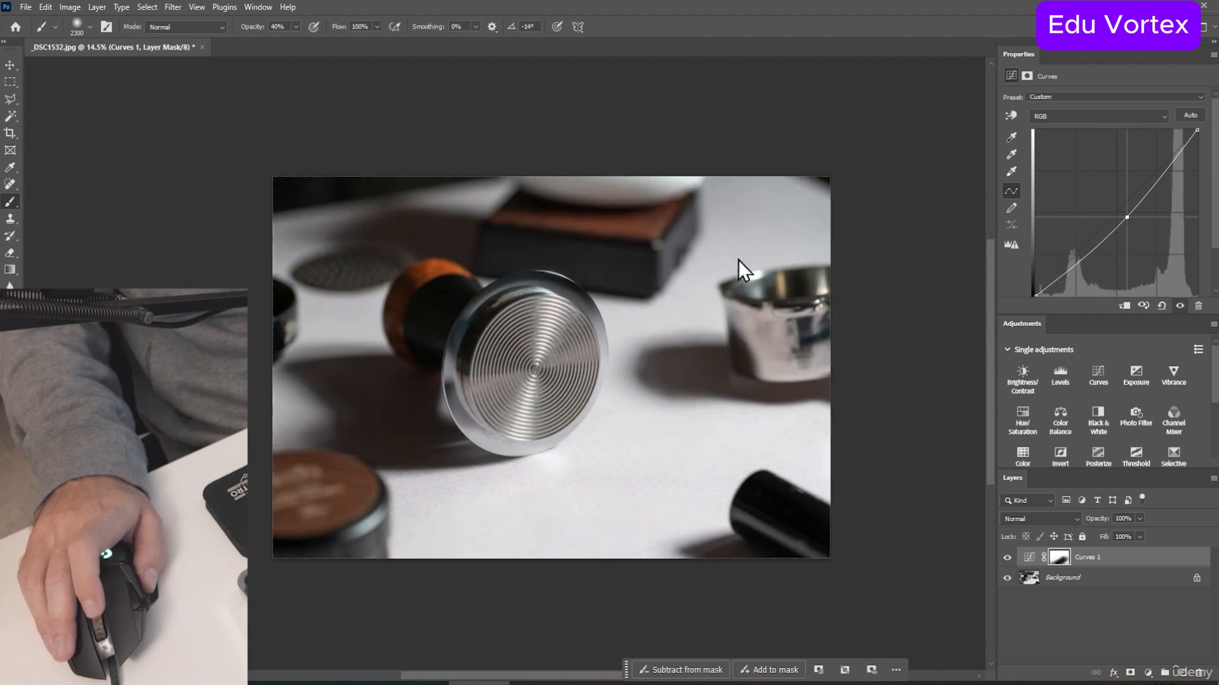
key(ctrl+i)
key(ctrl+i)
key(ctrl+i)
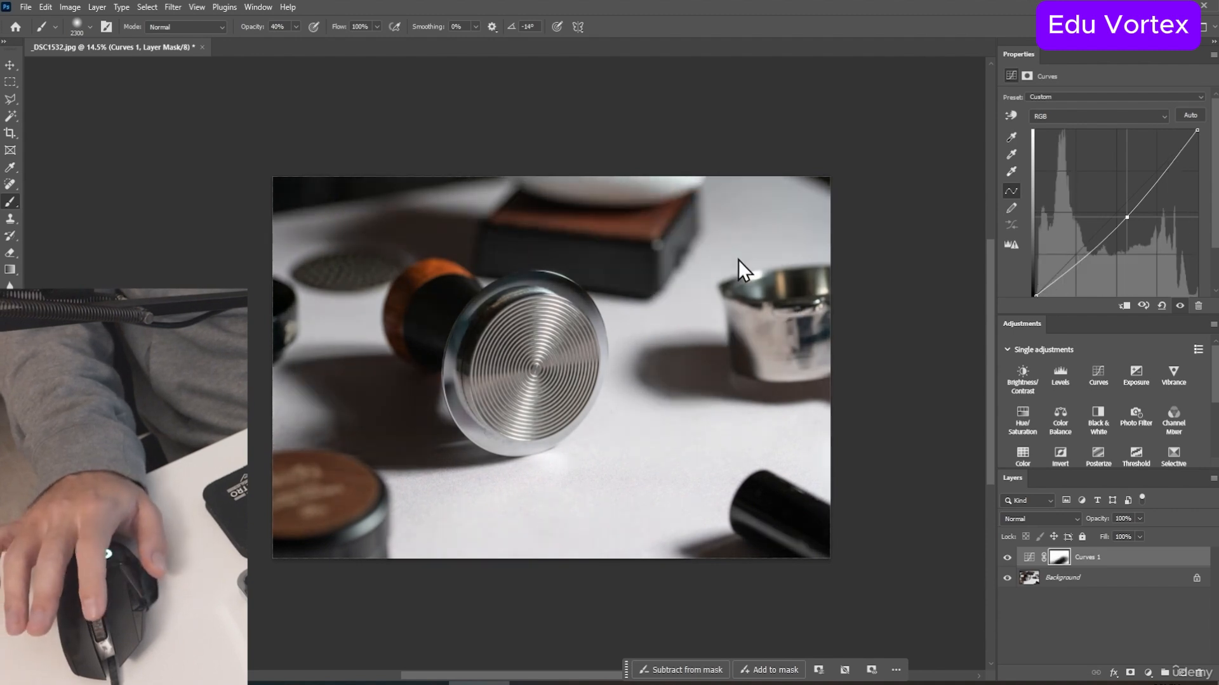
key(ctrl+i)
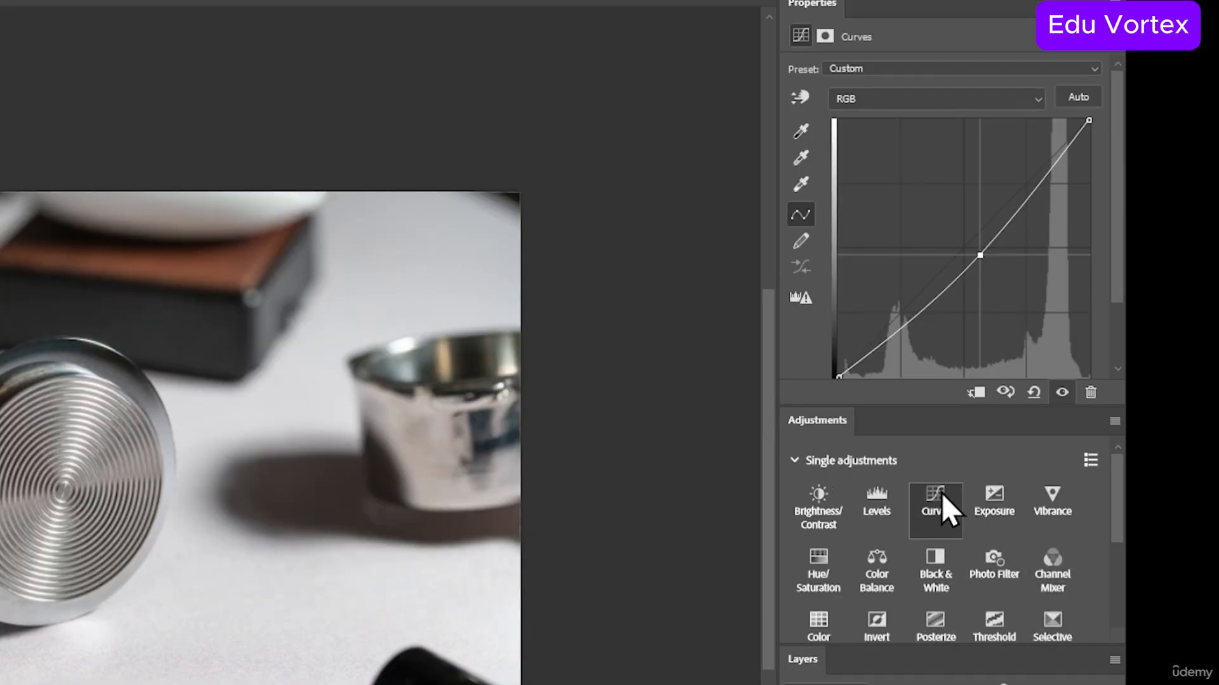
Step: Add a second Curves adjustment layer, lifting the black point and slightly brightening the midtones in the RGB channel
click(1103, 374)
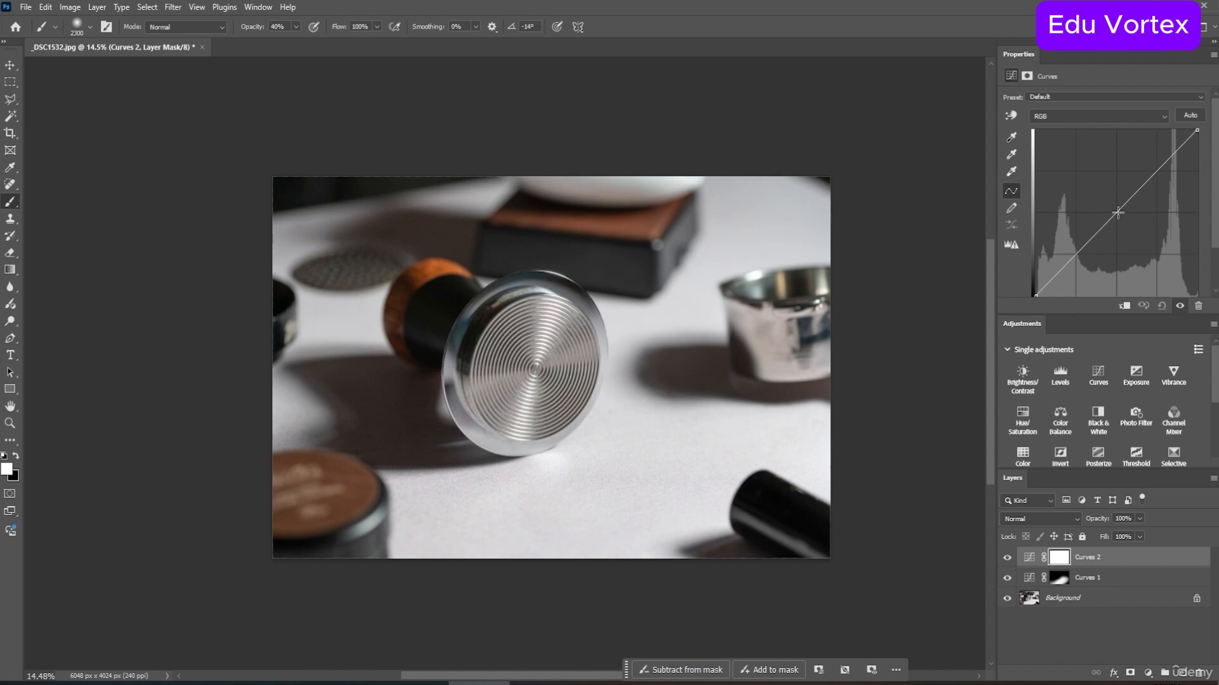
mouse_move(1118, 213)
mouse_down()
mouse_move(1105, 204)
mouse_move(1113, 192)
mouse_up()
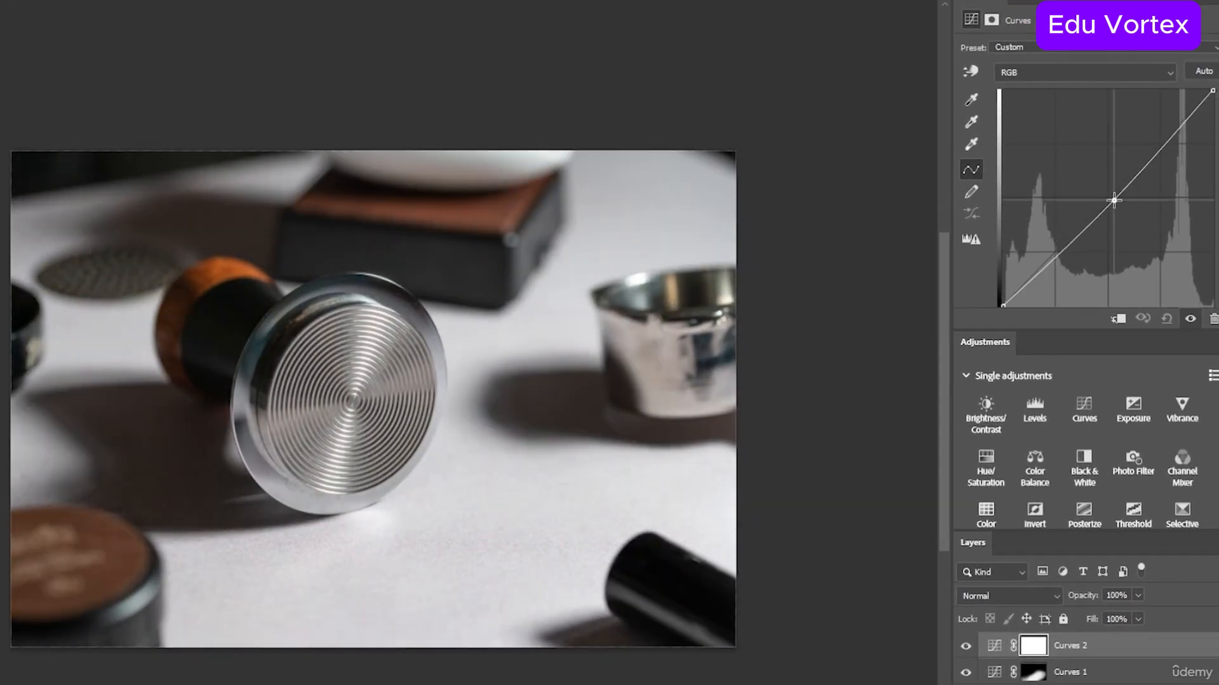
drag(1005, 299, 989, 291)
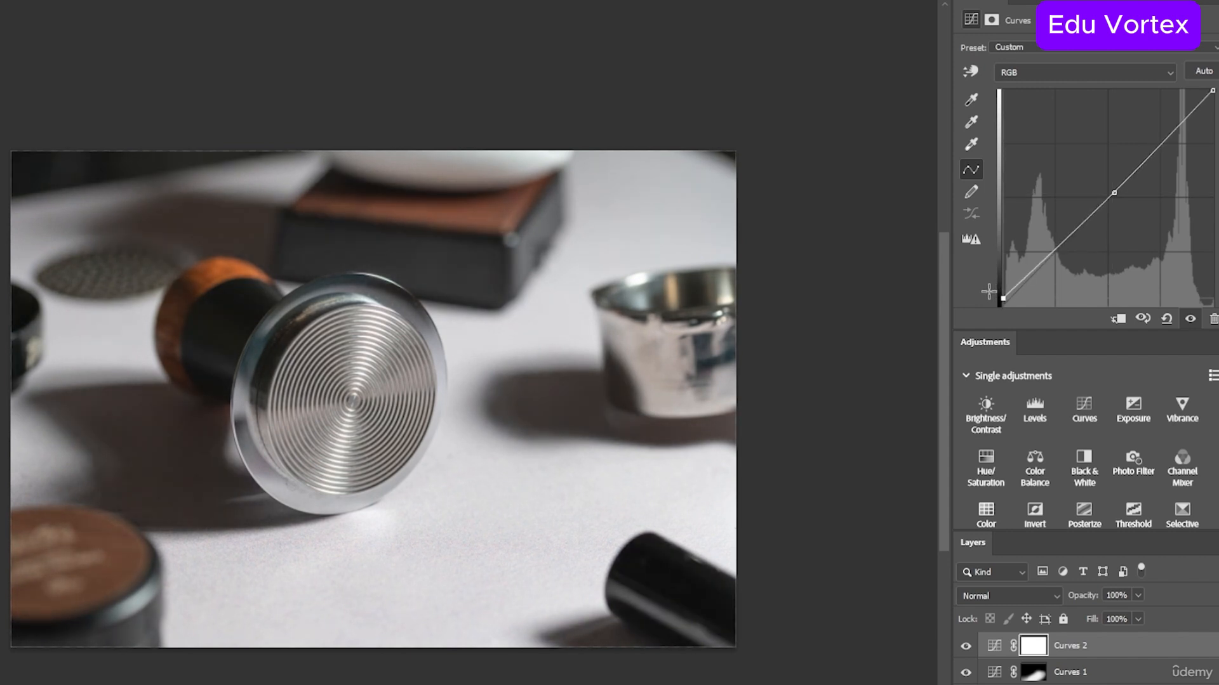
click(1024, 77)
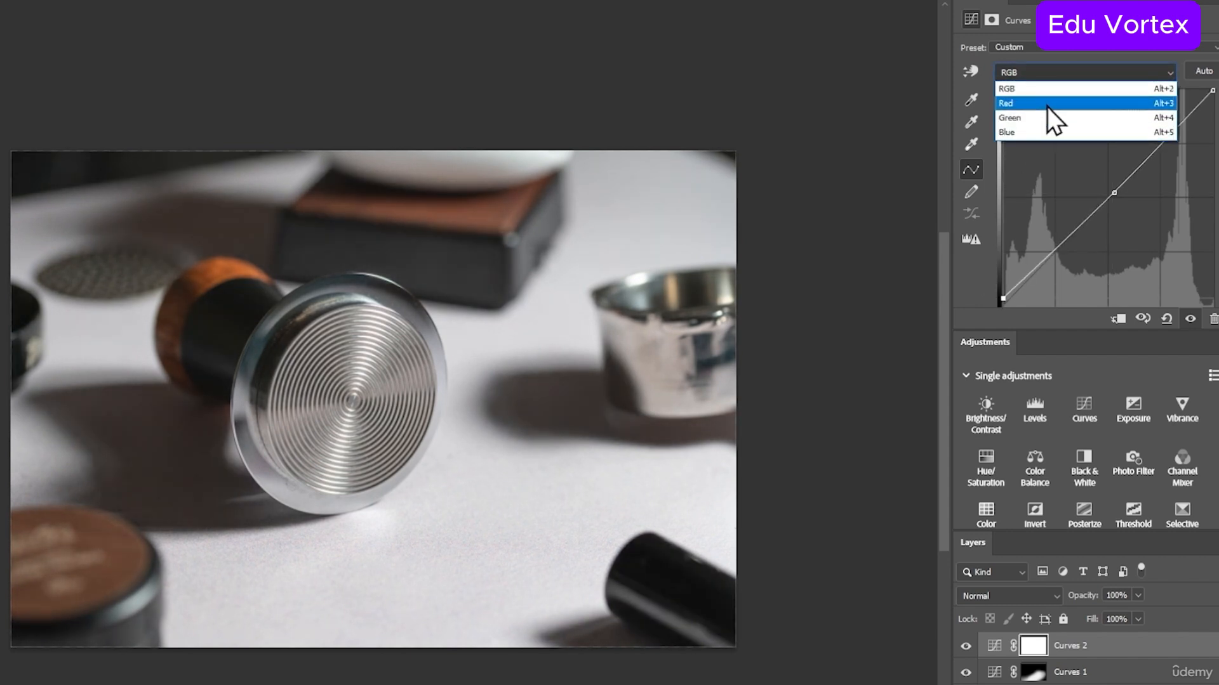
click(1133, 88)
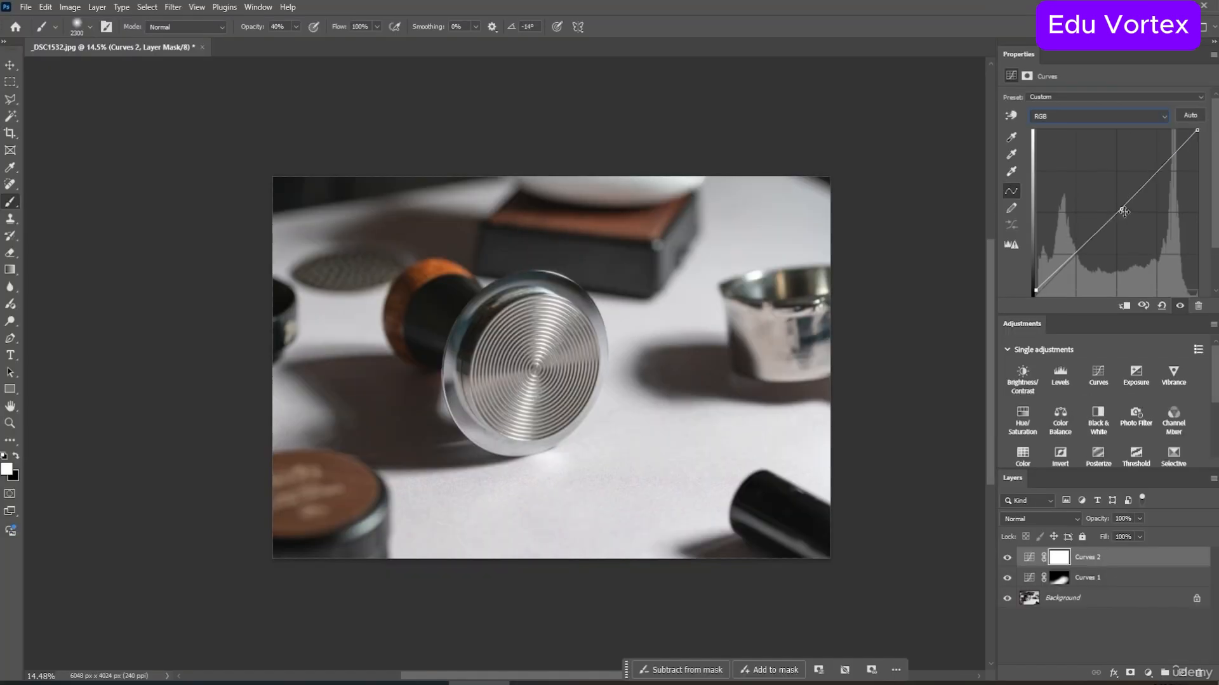
drag(1123, 212, 1121, 214)
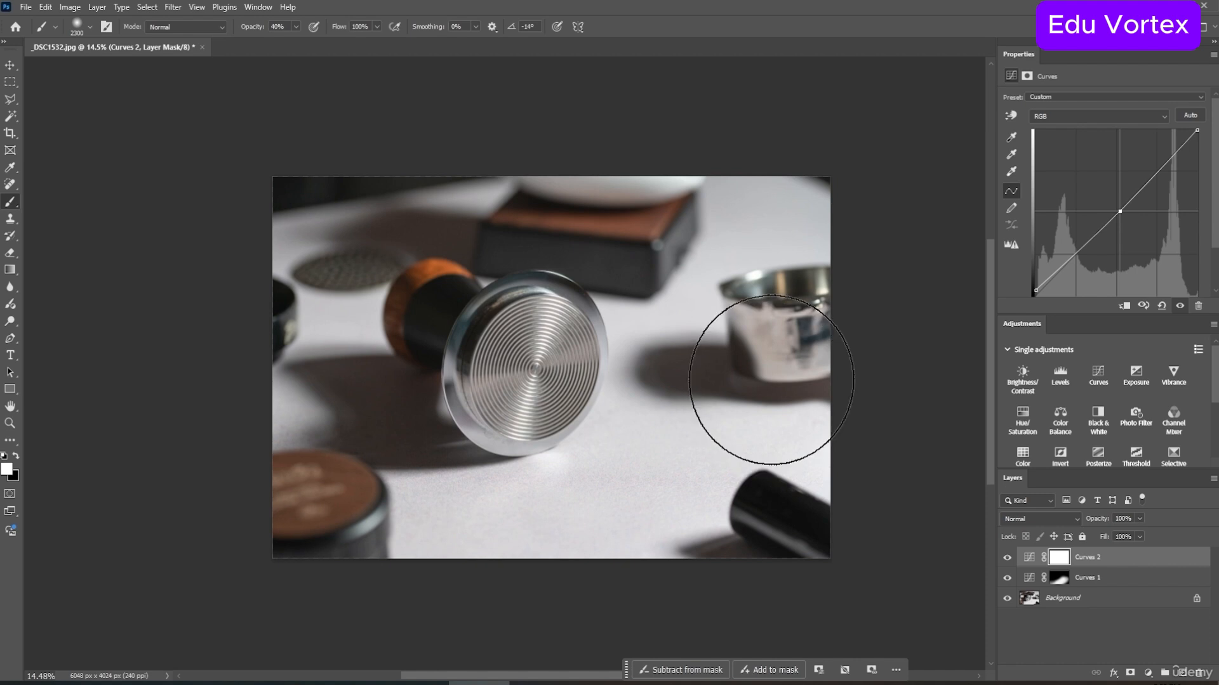
Step: Apply a direct Curves adjustment to the Curves 2 mask with input 108 and output 123
click(72, 8)
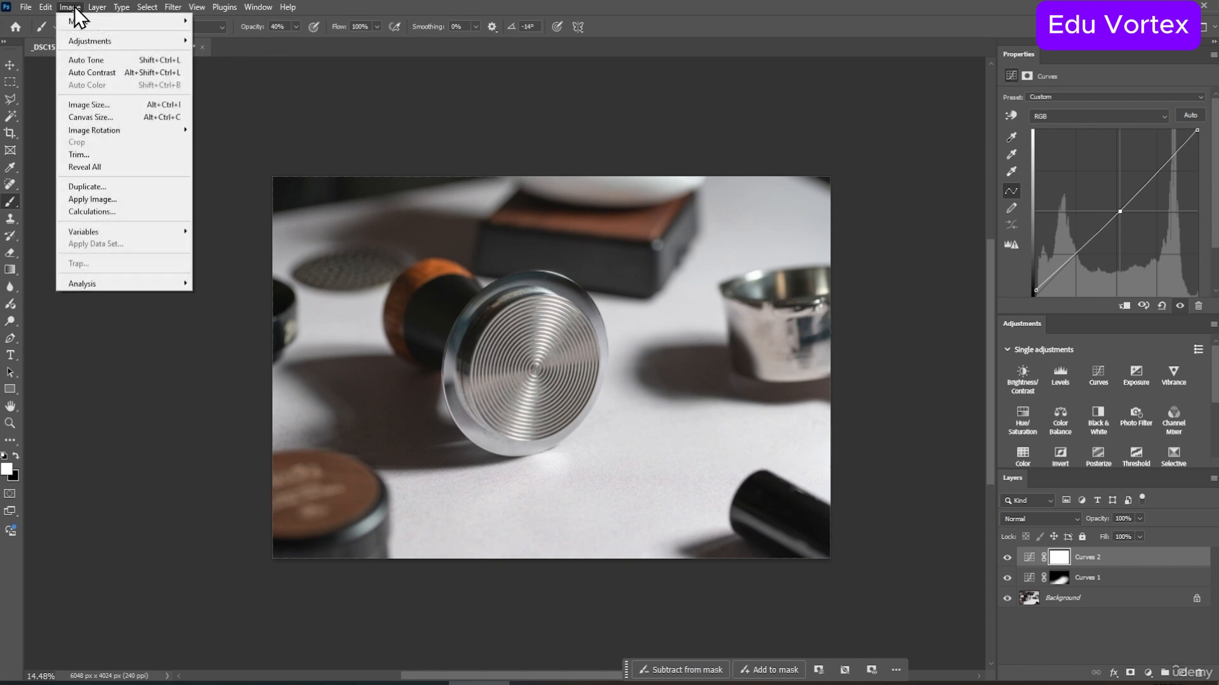
mouse_move(78, 42)
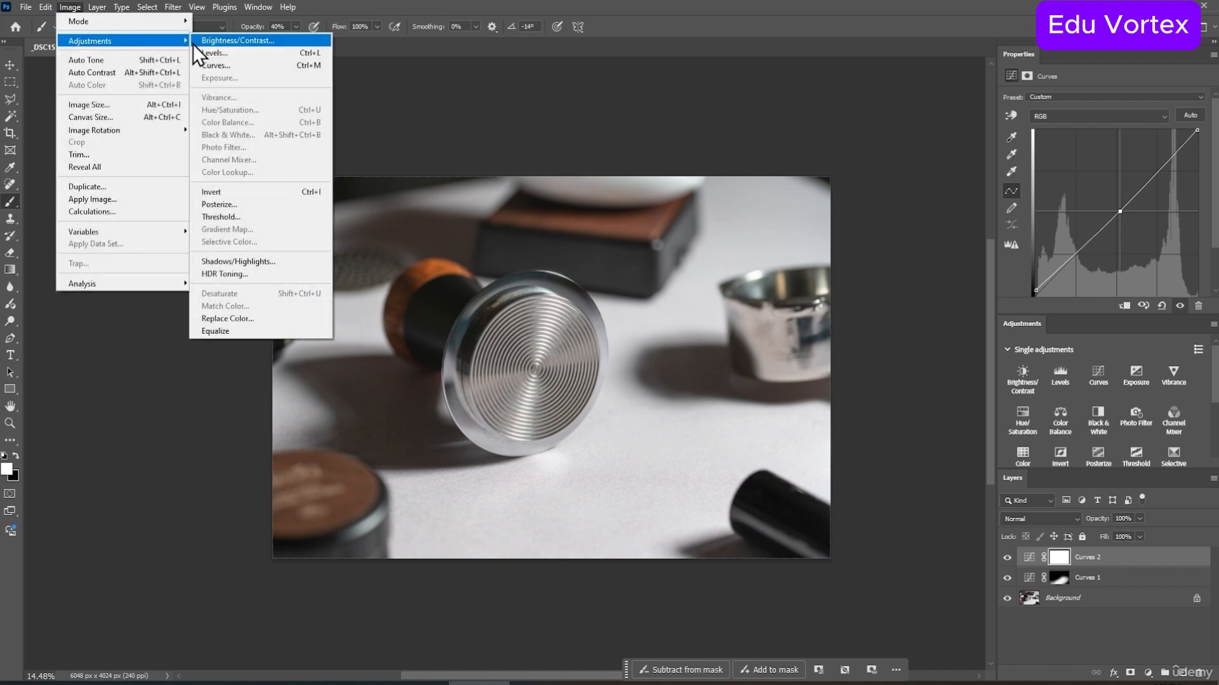
click(267, 66)
mouse_move(726, 353)
mouse_down()
mouse_move(726, 332)
mouse_move(745, 355)
mouse_move(712, 322)
mouse_move(745, 345)
mouse_move(729, 322)
mouse_move(714, 331)
mouse_move(727, 343)
mouse_up()
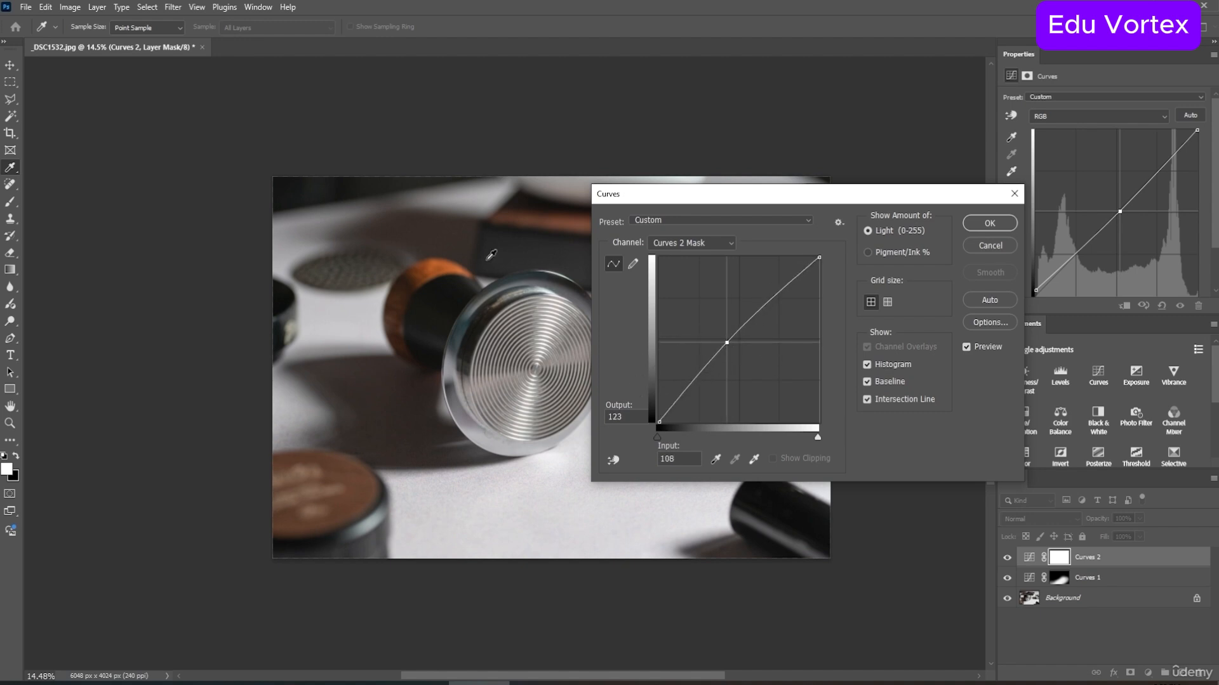
click(988, 223)
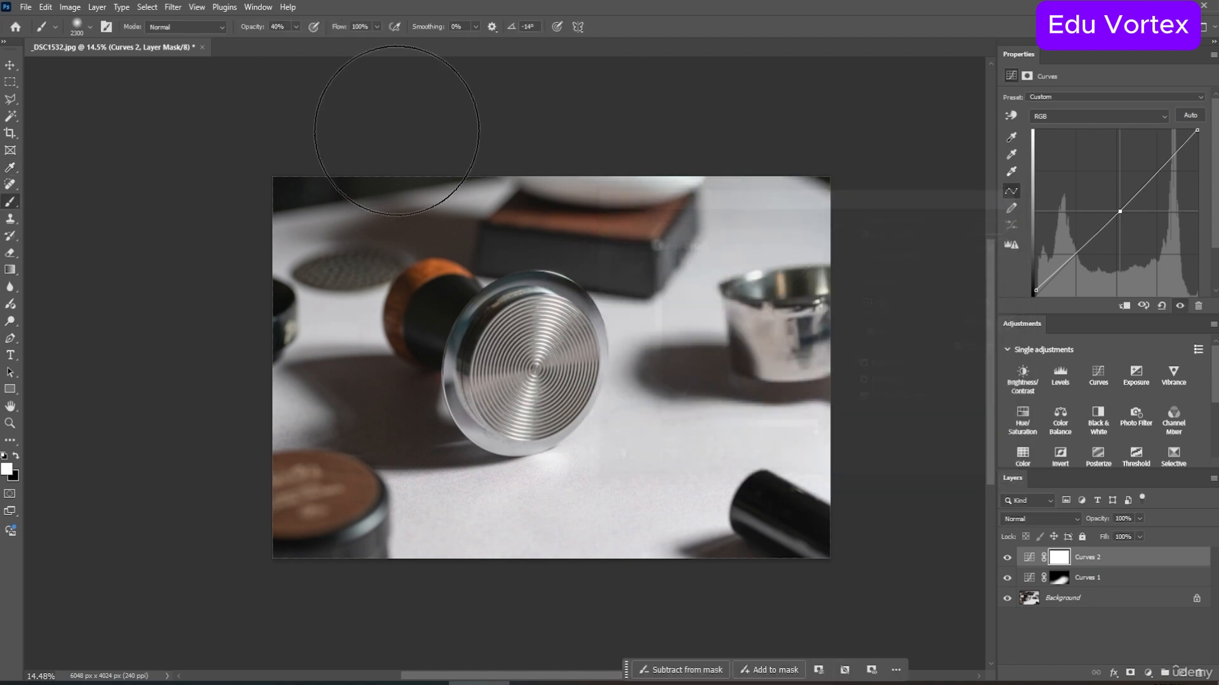
Step: Create a new Curves adjustment layer named Curves 3 and raise its midtones slightly
click(97, 7)
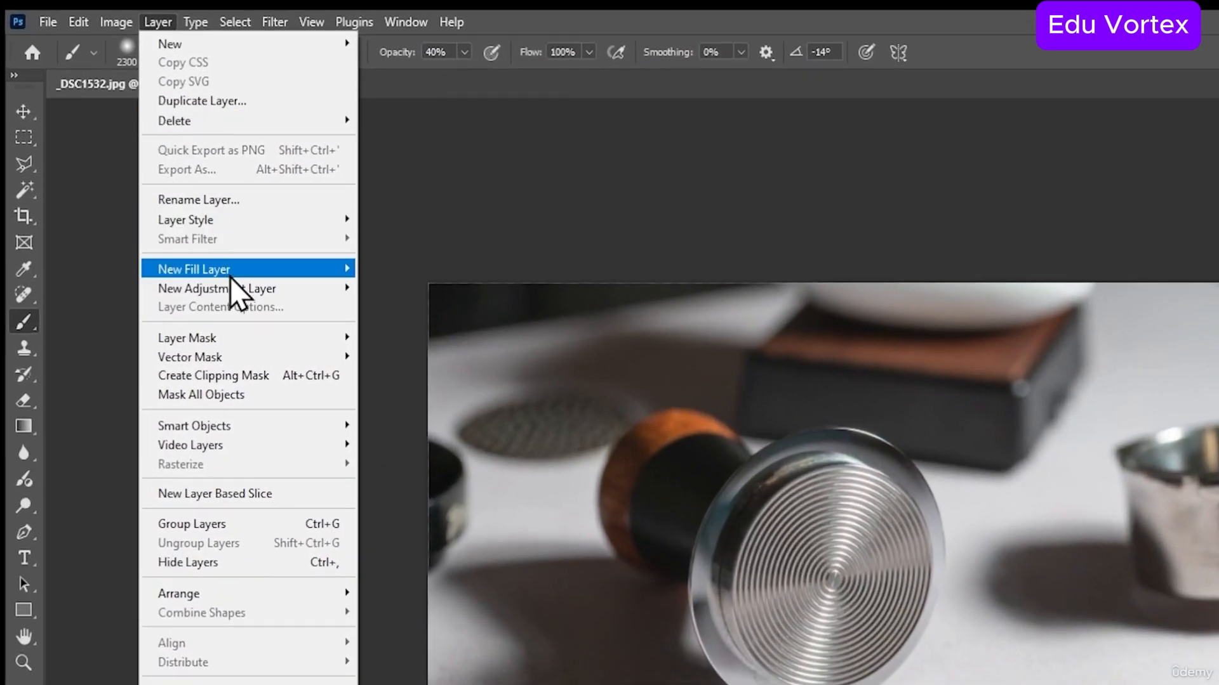
mouse_move(262, 287)
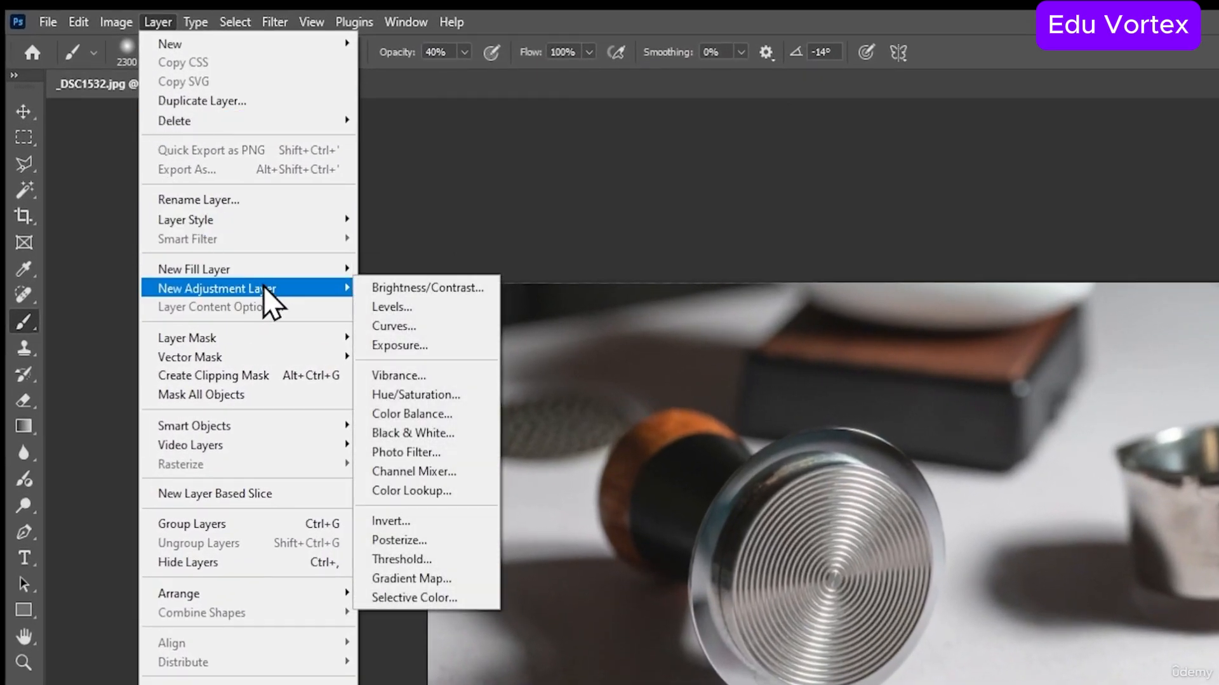
click(407, 326)
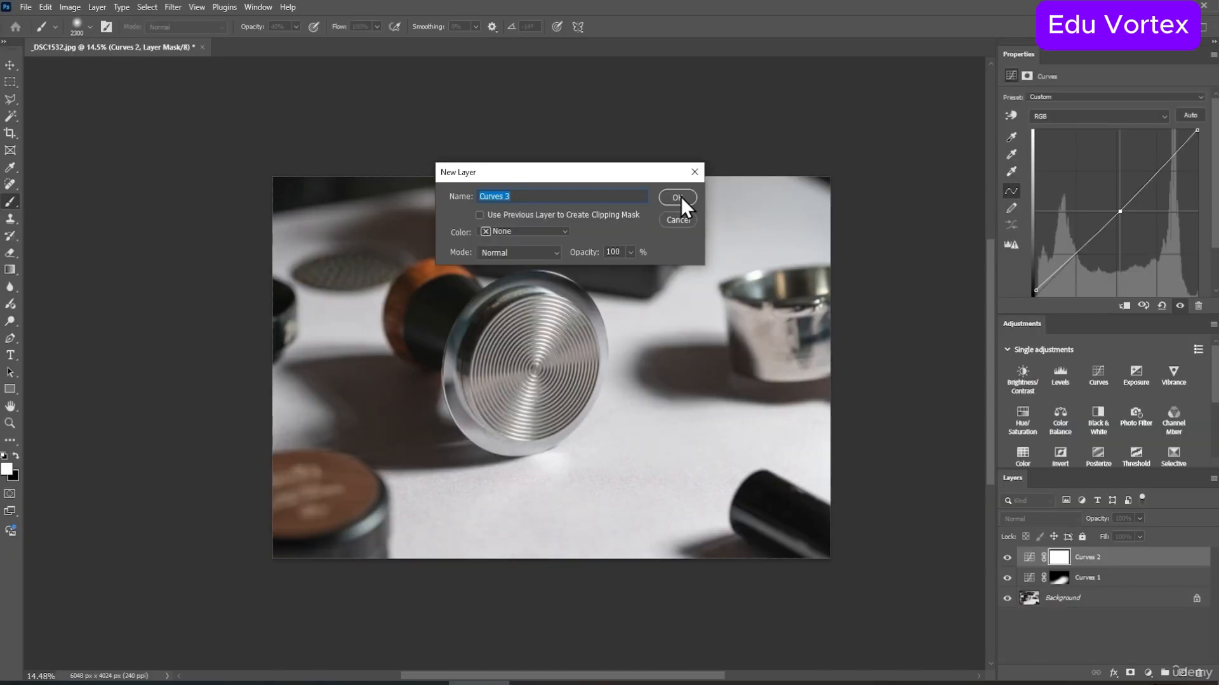
click(1052, 315)
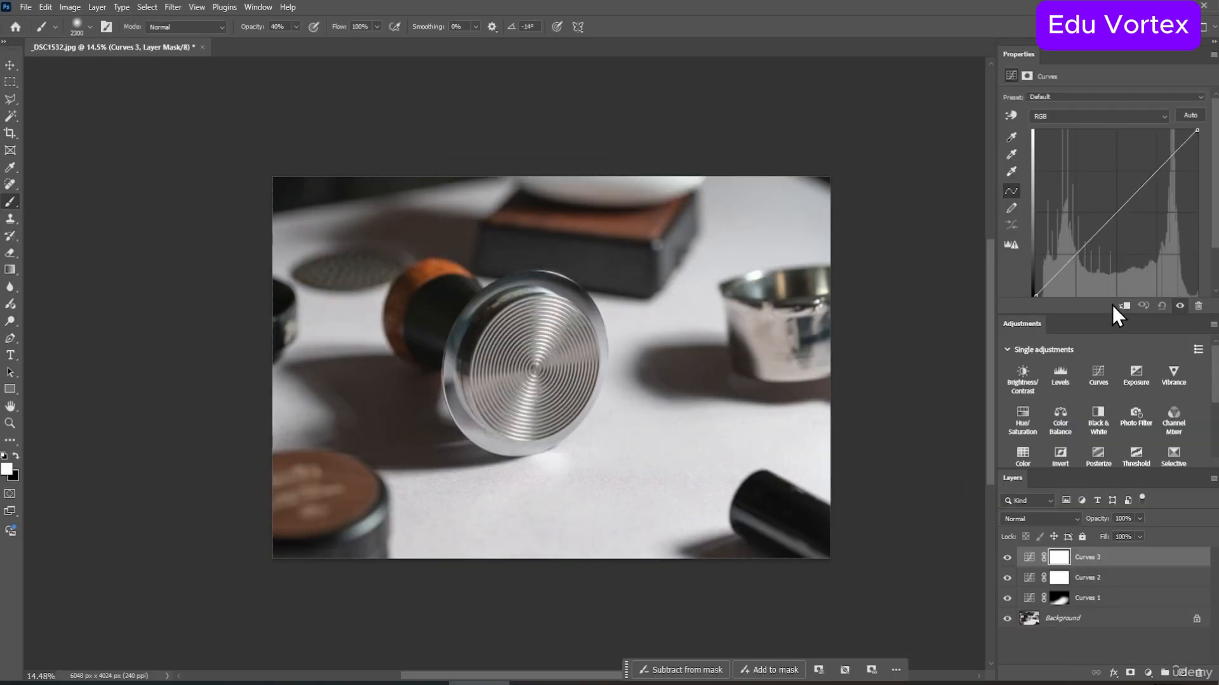
drag(1119, 216, 1112, 211)
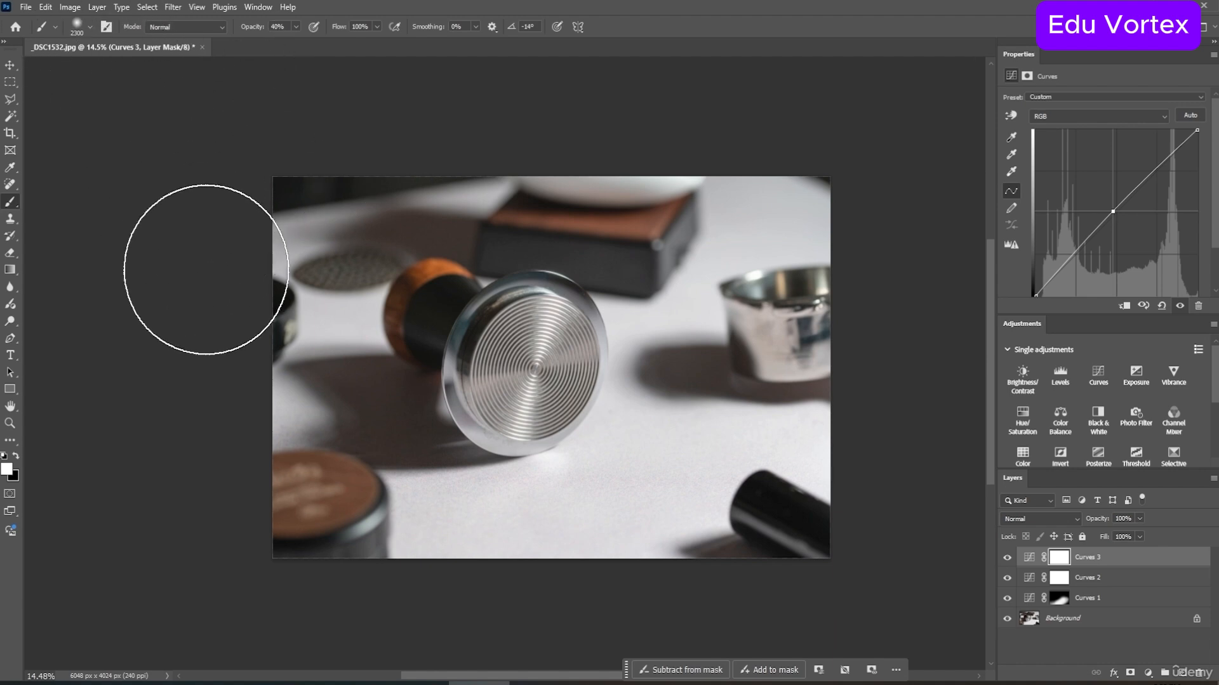
Step: Open the keyboard shortcut settings and locate the Curves command in the Layer group's New Adjustment Layer section
click(45, 7)
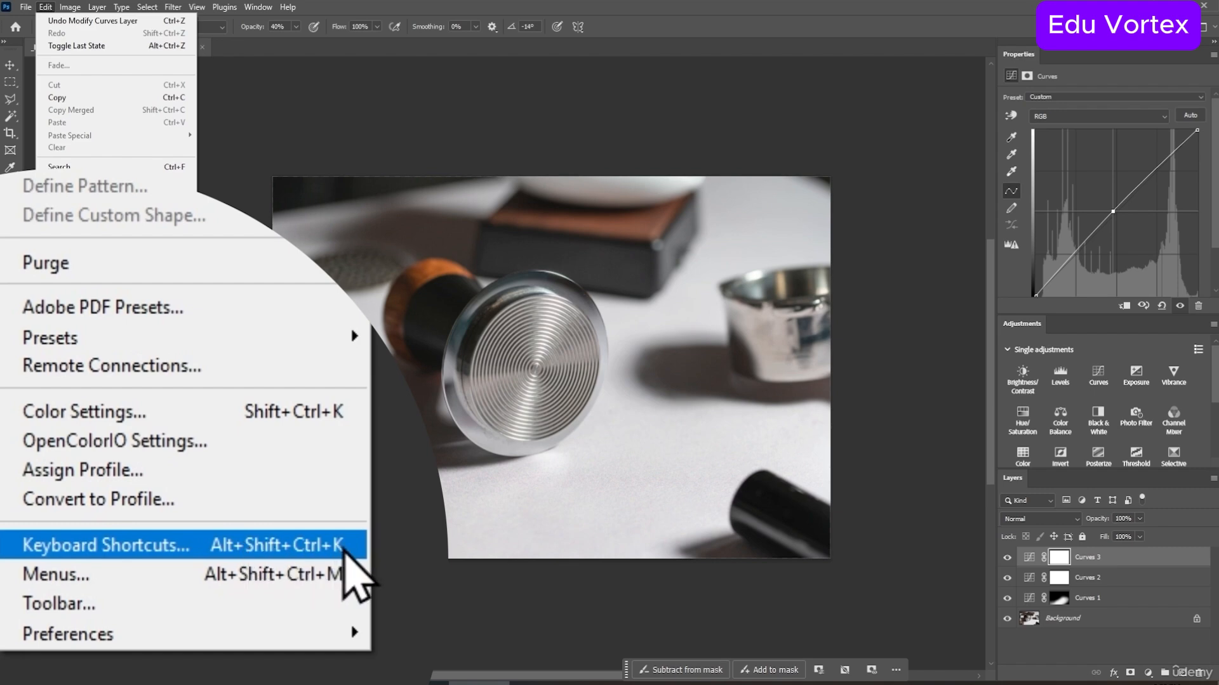
click(185, 556)
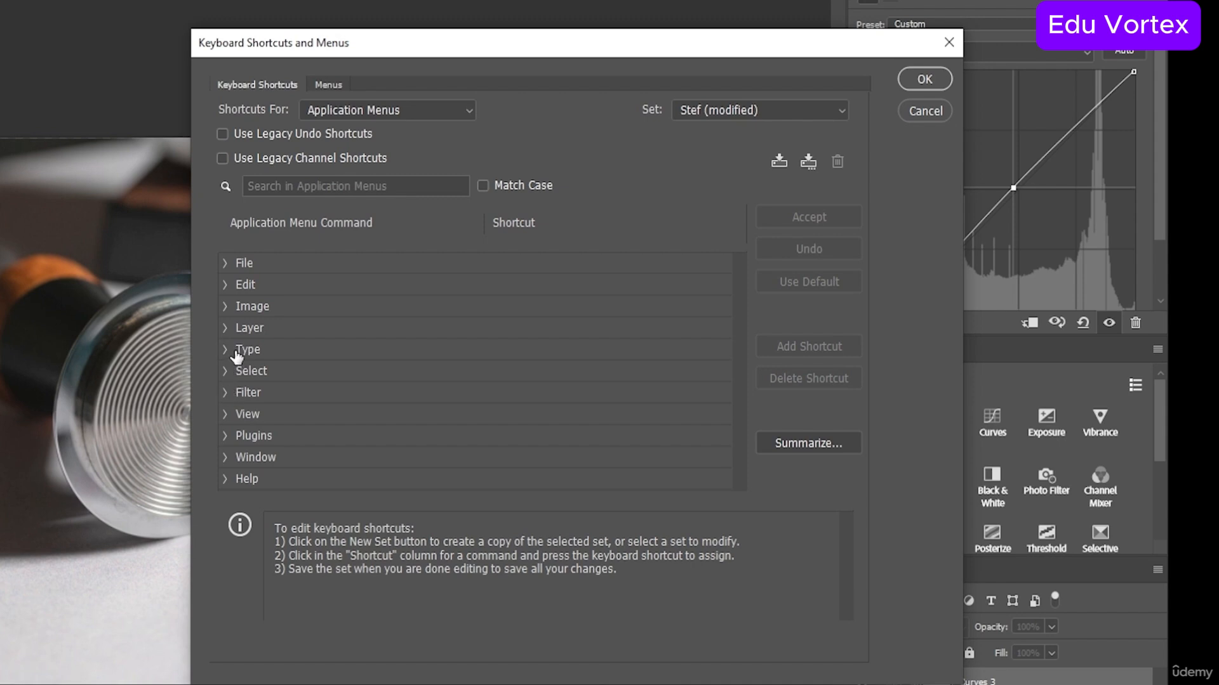
click(230, 328)
click(225, 329)
scroll(271, 394, down, 7)
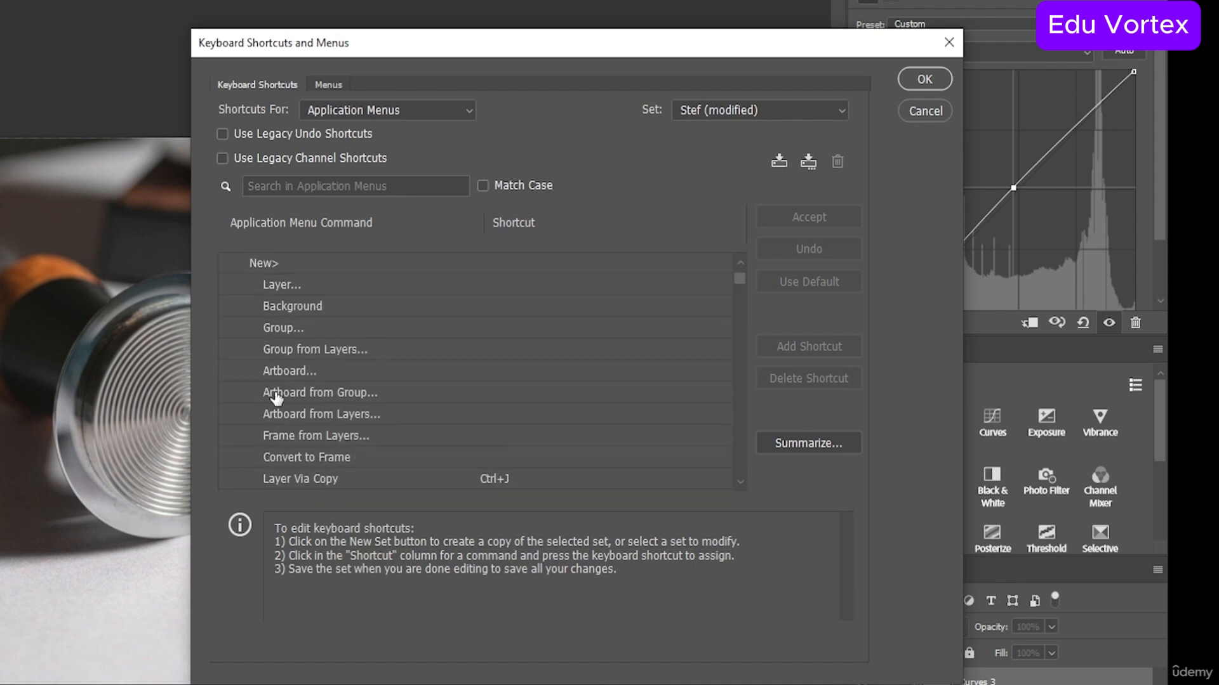
scroll(364, 405, down, 8)
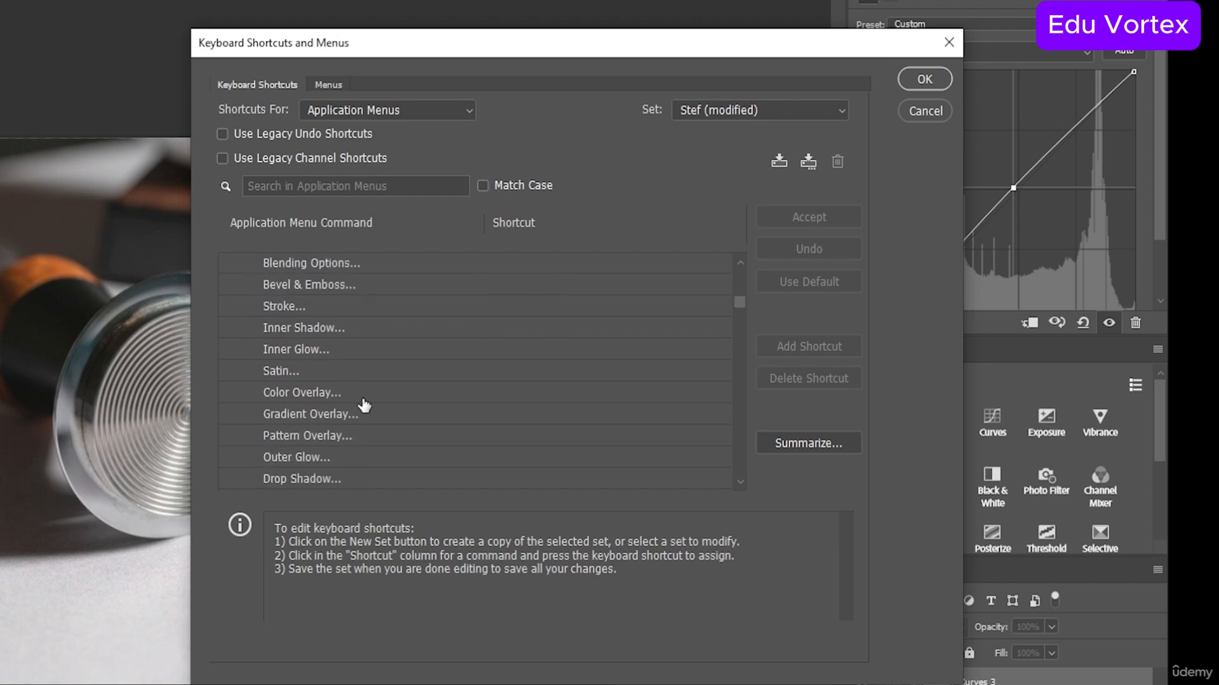
scroll(363, 405, down, 2)
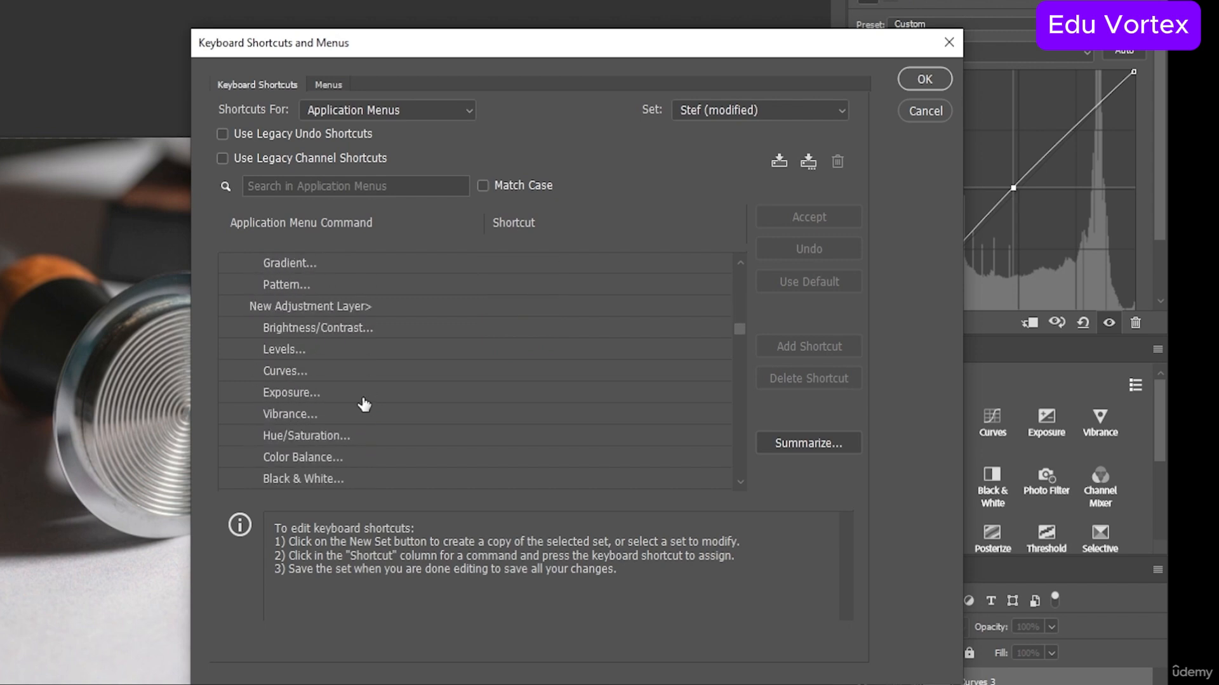
scroll(337, 351, down, 1)
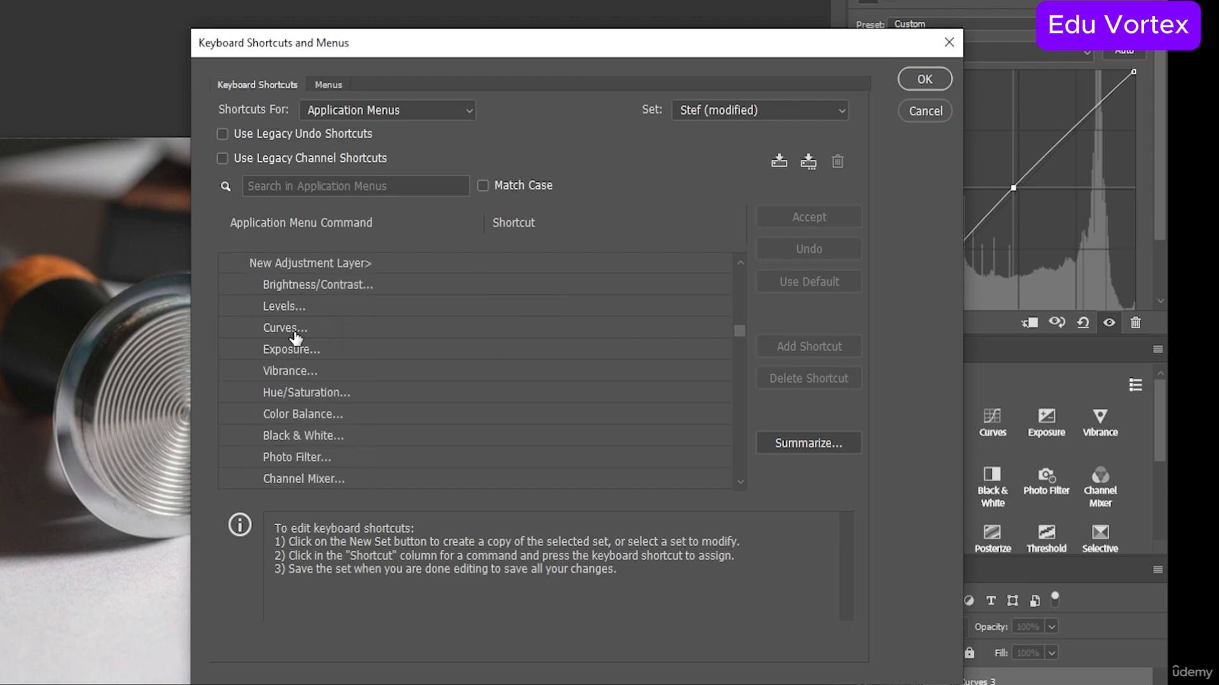
Step: Assign Ctrl+M to the new Curves adjustment layer command, replacing its use for Image > Adjustments > Curves, and confirm the shortcut changes
click(455, 329)
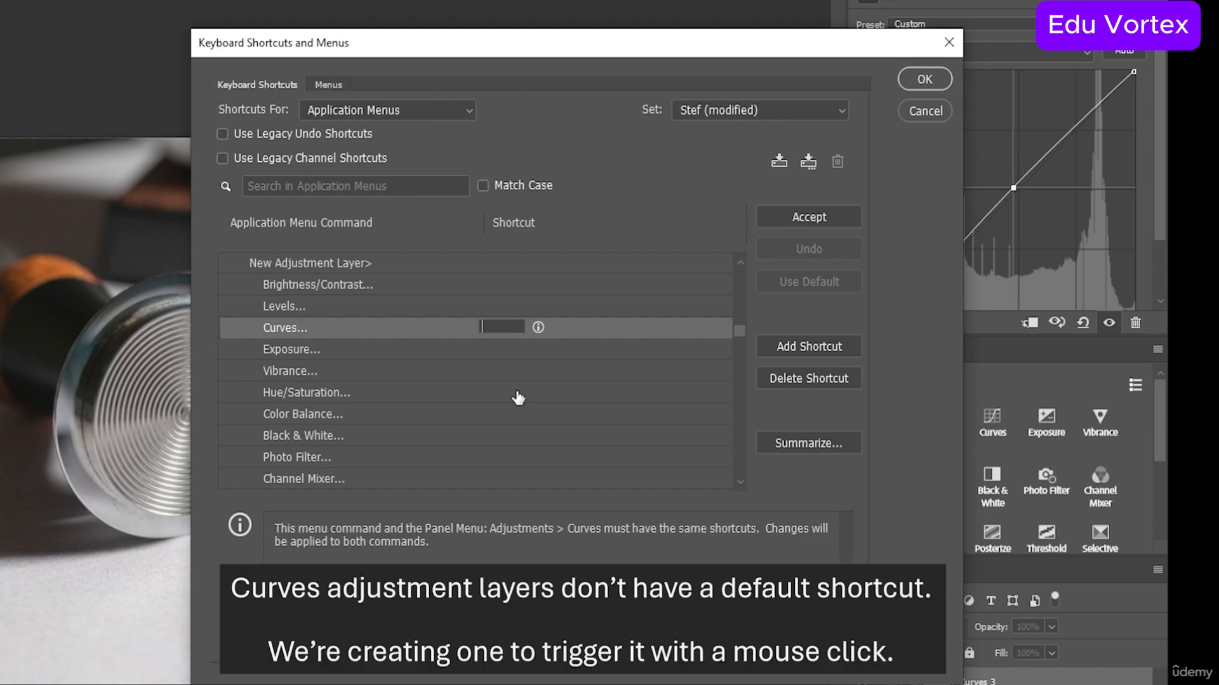
key(ctrl+m)
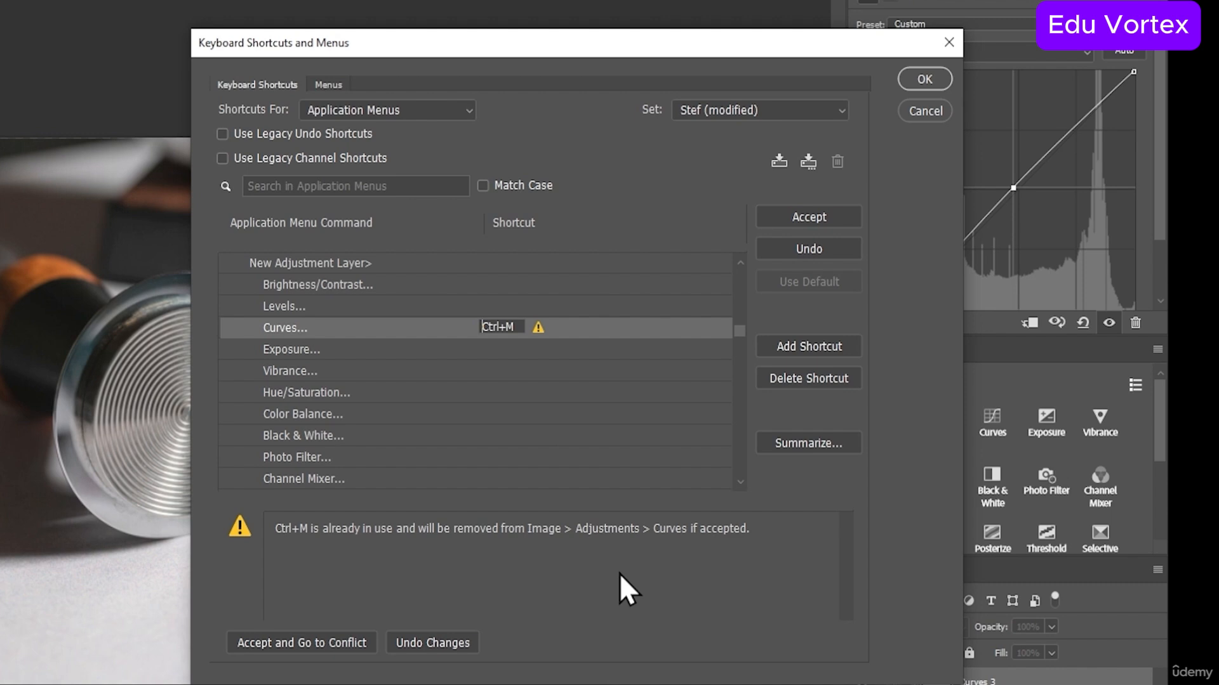
click(314, 641)
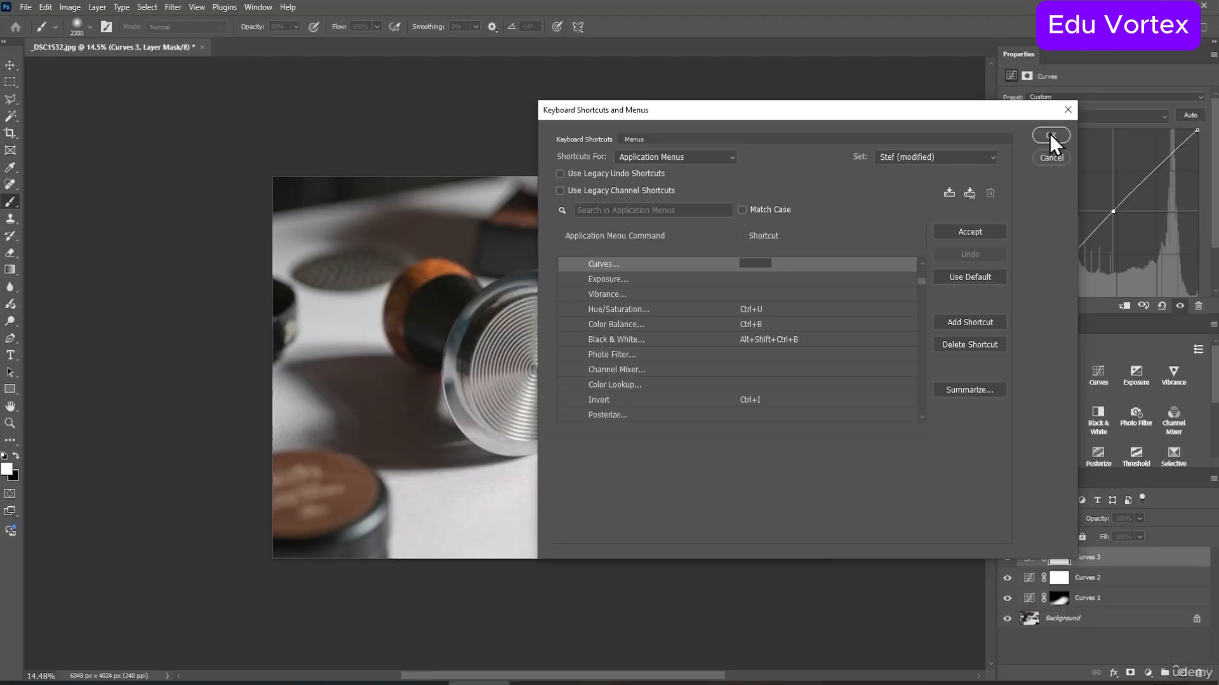
click(924, 79)
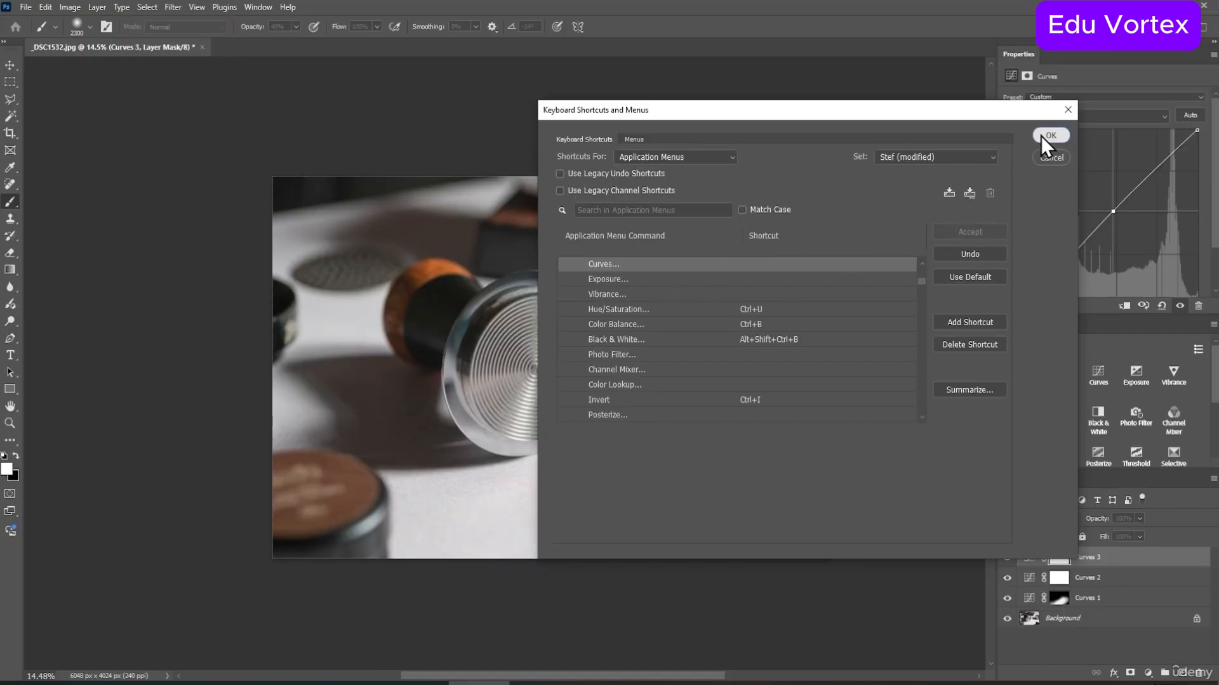
click(1049, 135)
Step: Stamp the visible layers into a new pixel layer and add two default Curves adjustment layers above it
key(ctrl+shift+alt+e)
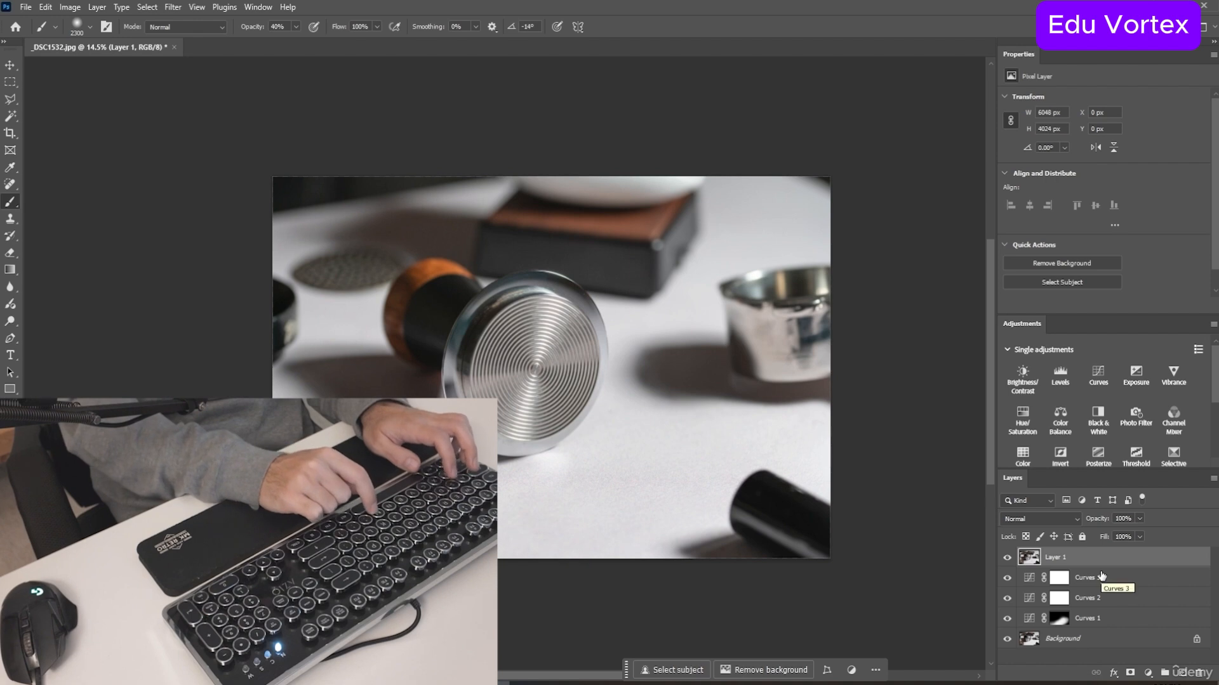
key(ctrl+m)
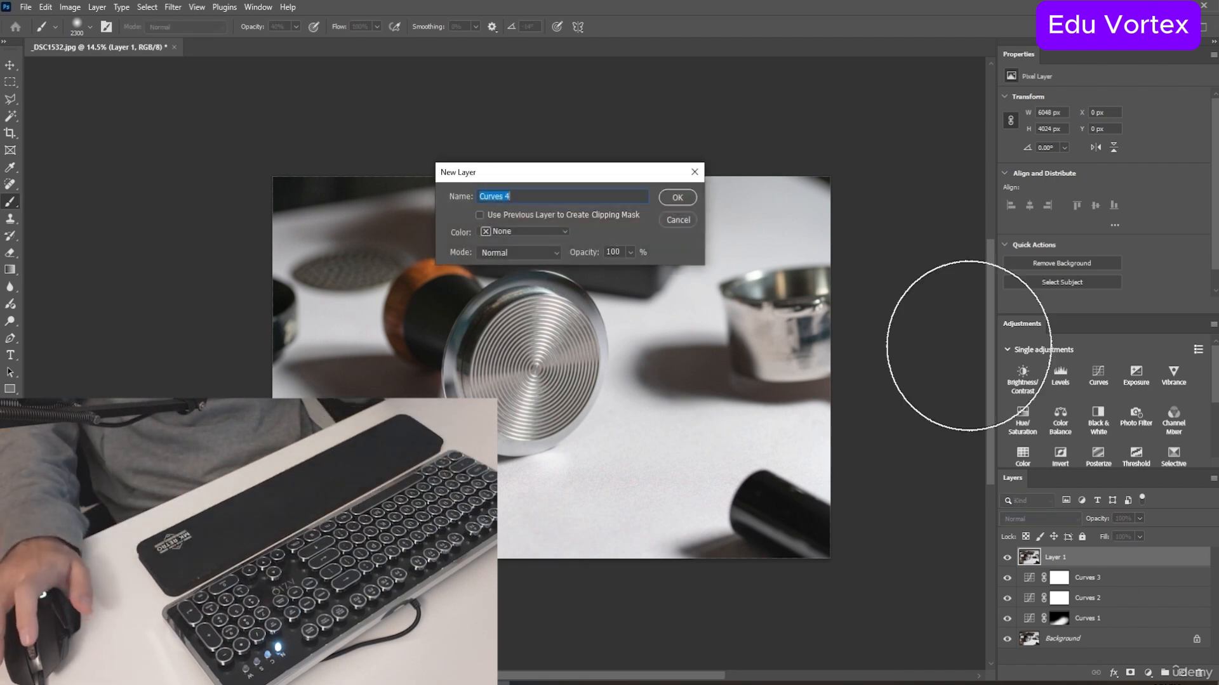
click(674, 197)
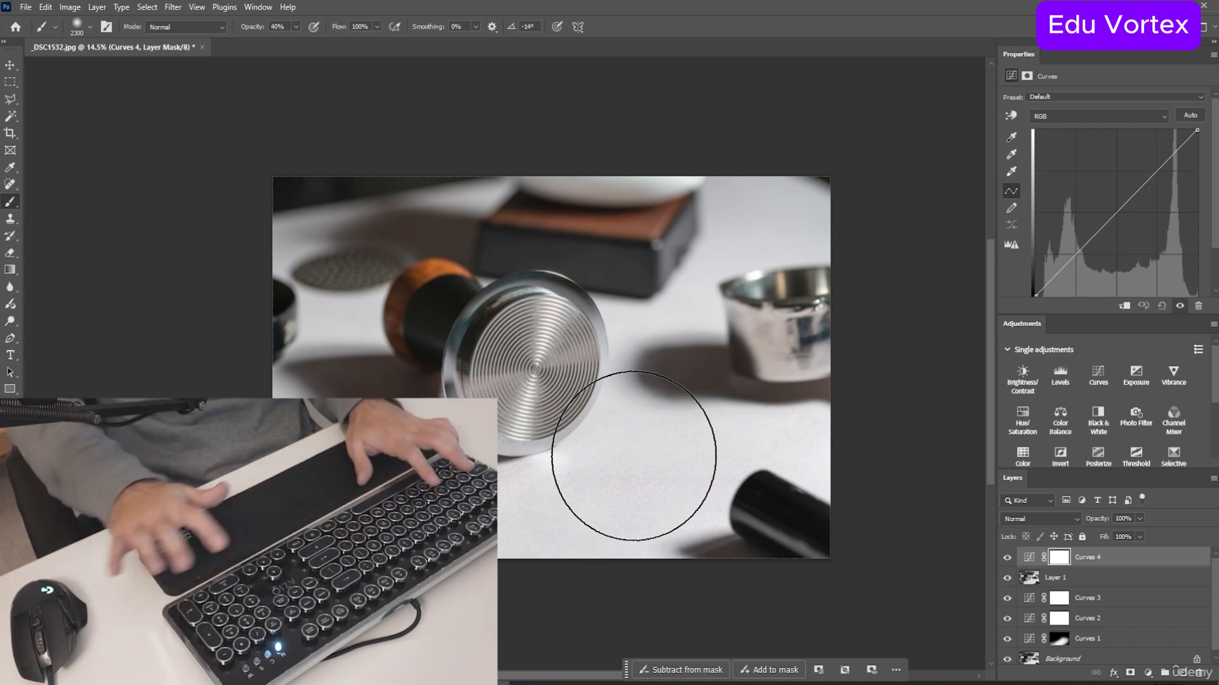
key(ctrl+shift+m)
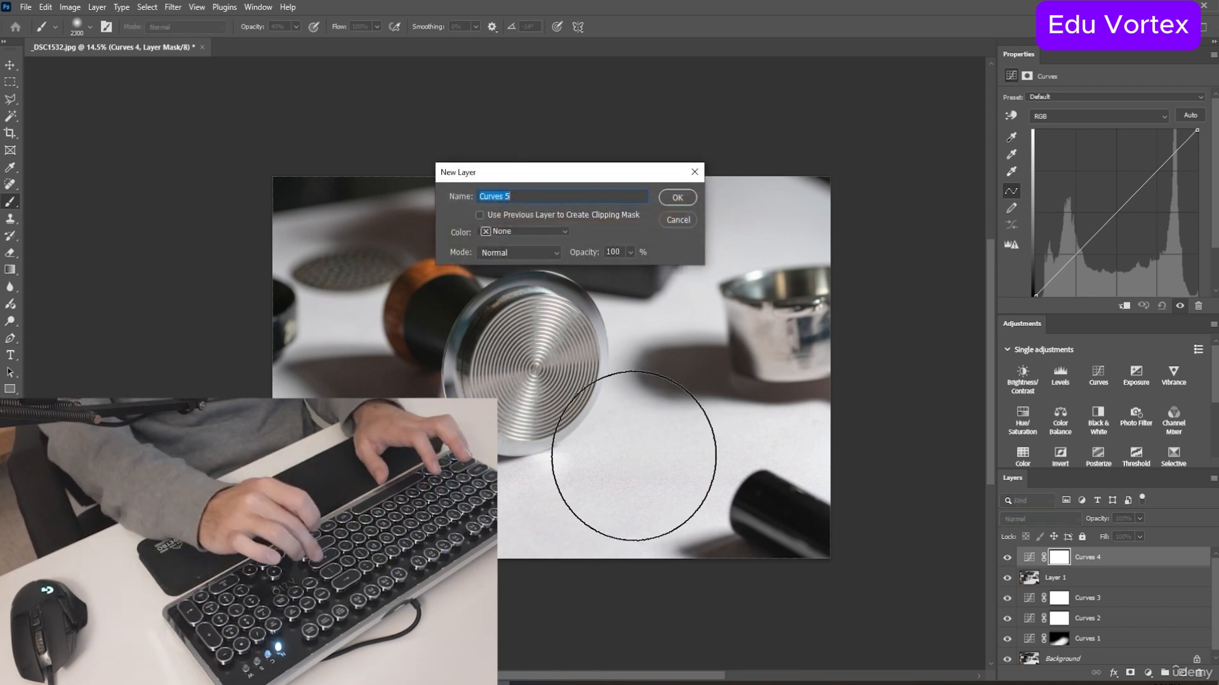
key(Return)
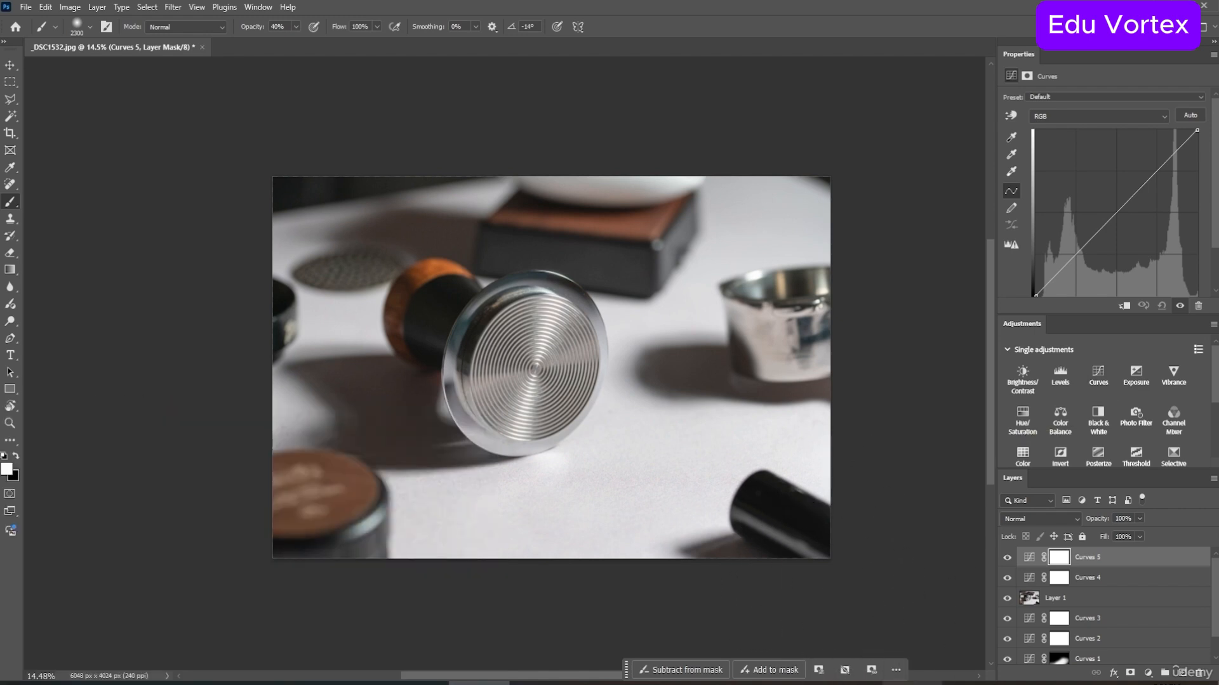
Step: Switch to X-Mouse Button Control, set Mouse Button 5 in the PS profile to send {CTRL}M{RETURN}, and apply it
key(alt+Tab)
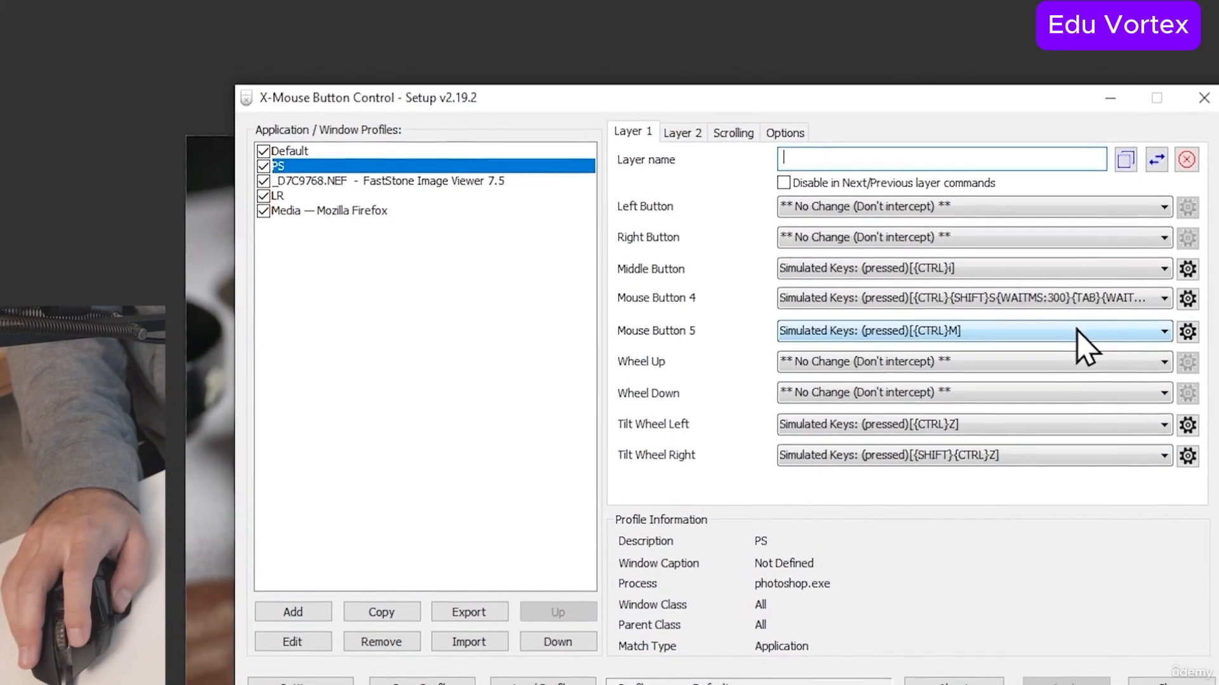
click(990, 327)
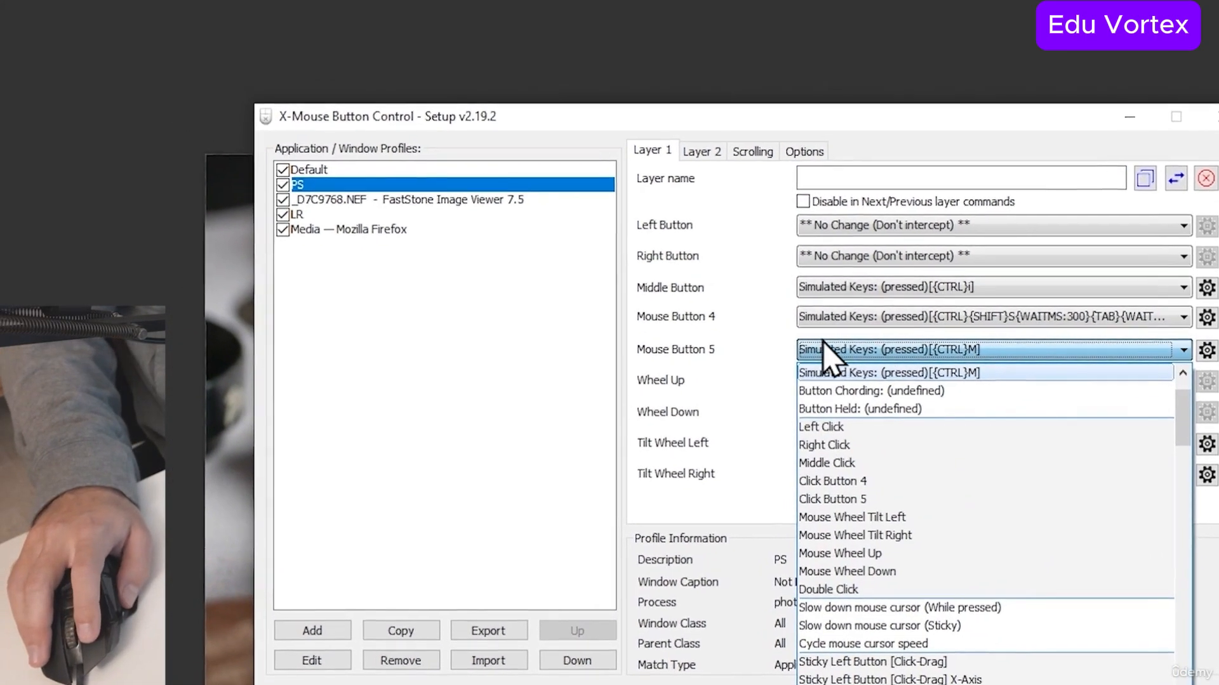
click(907, 369)
click(1213, 364)
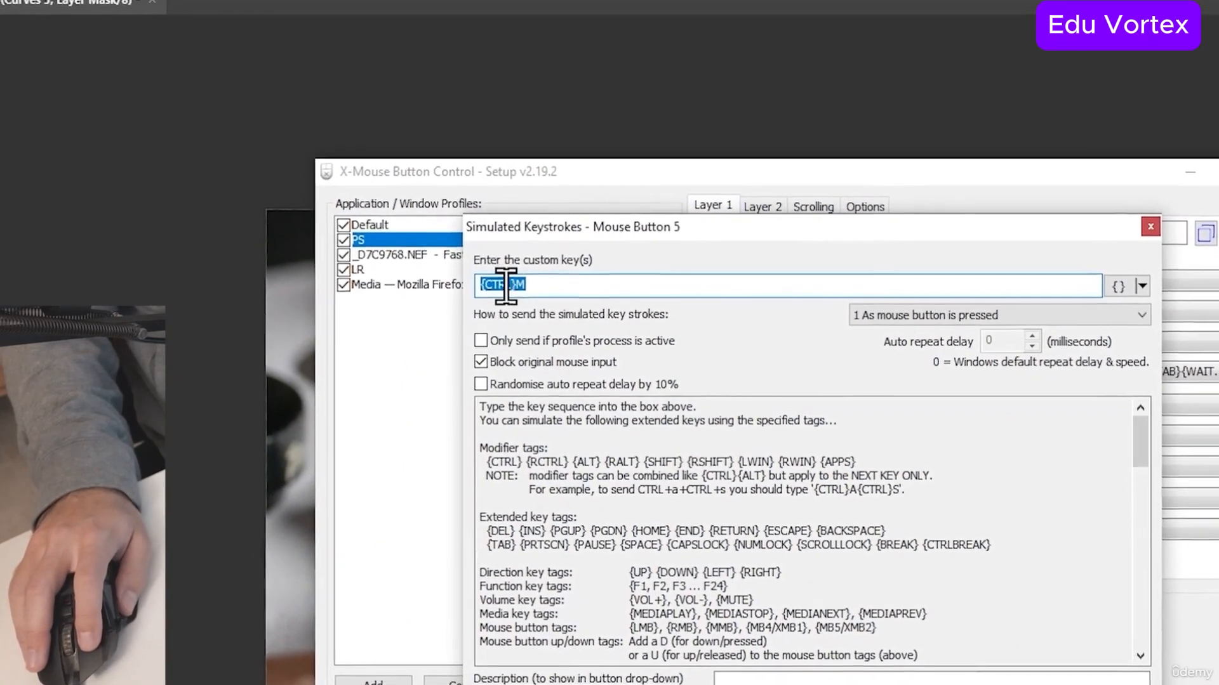
click(584, 282)
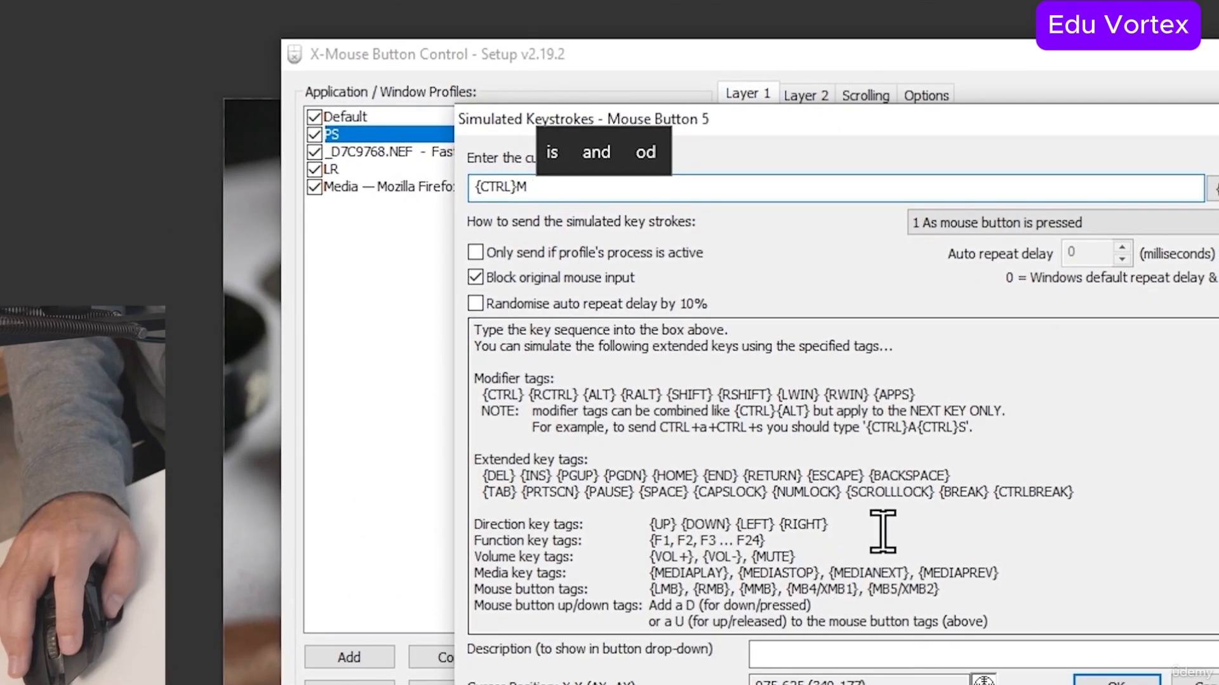
double_click(774, 476)
right_click(776, 481)
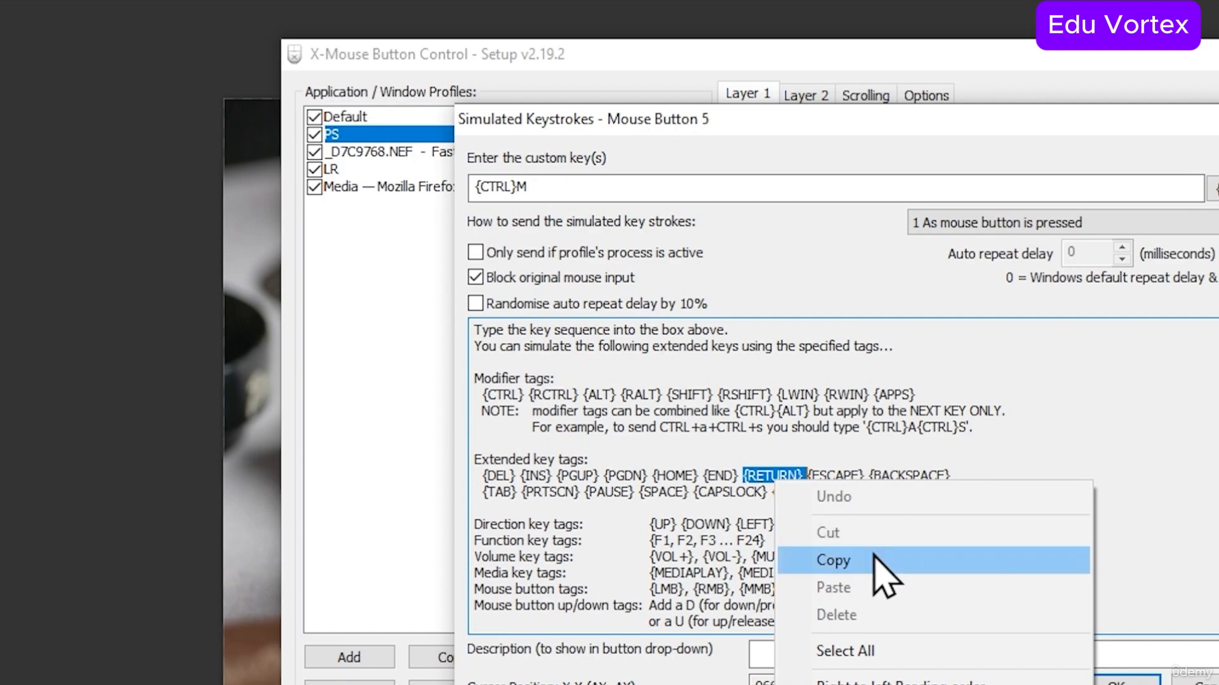
click(876, 561)
click(603, 188)
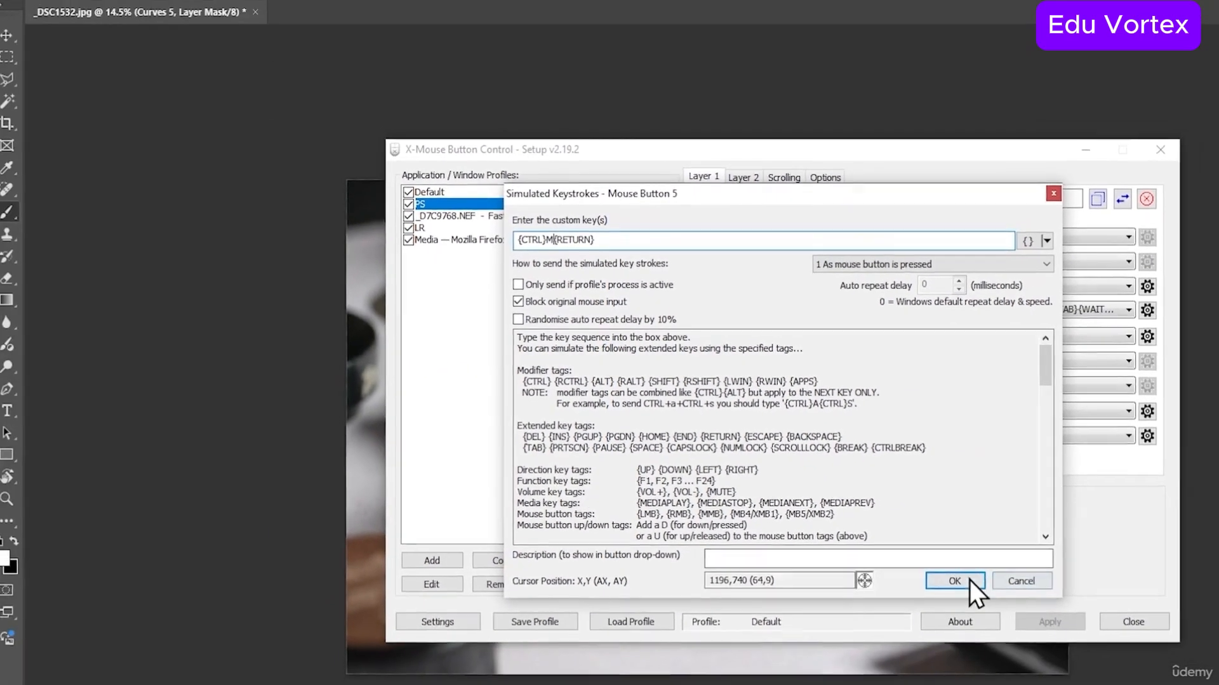
click(1014, 620)
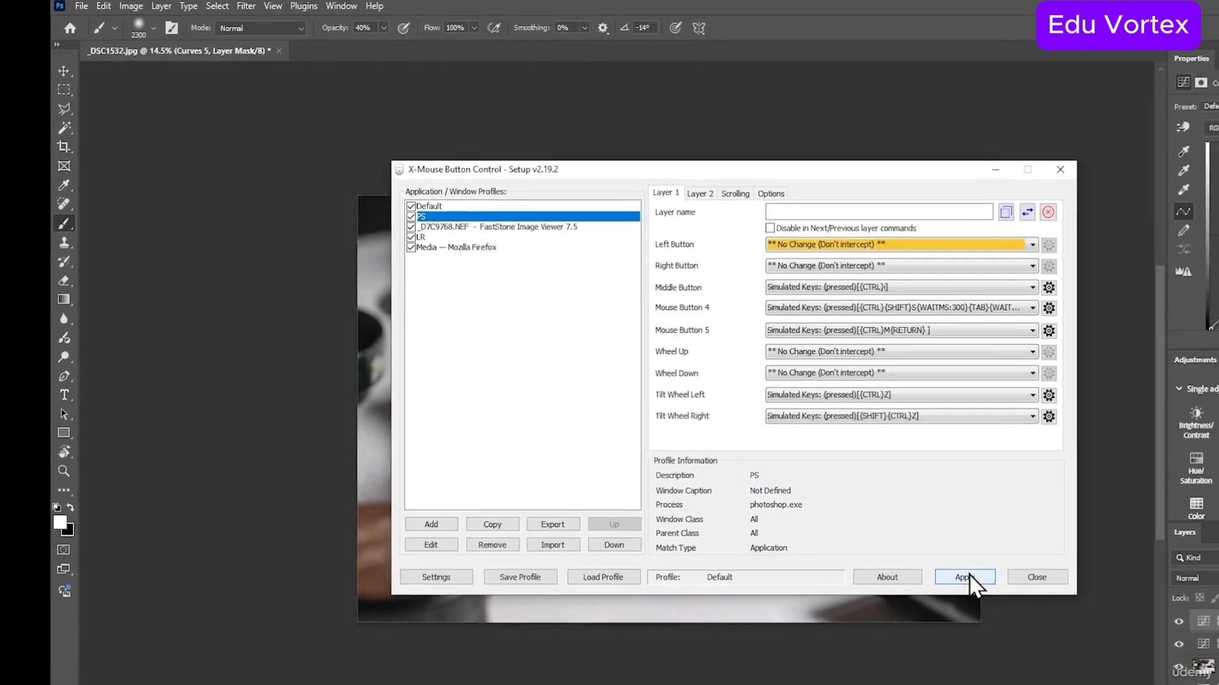
click(970, 576)
click(1086, 3)
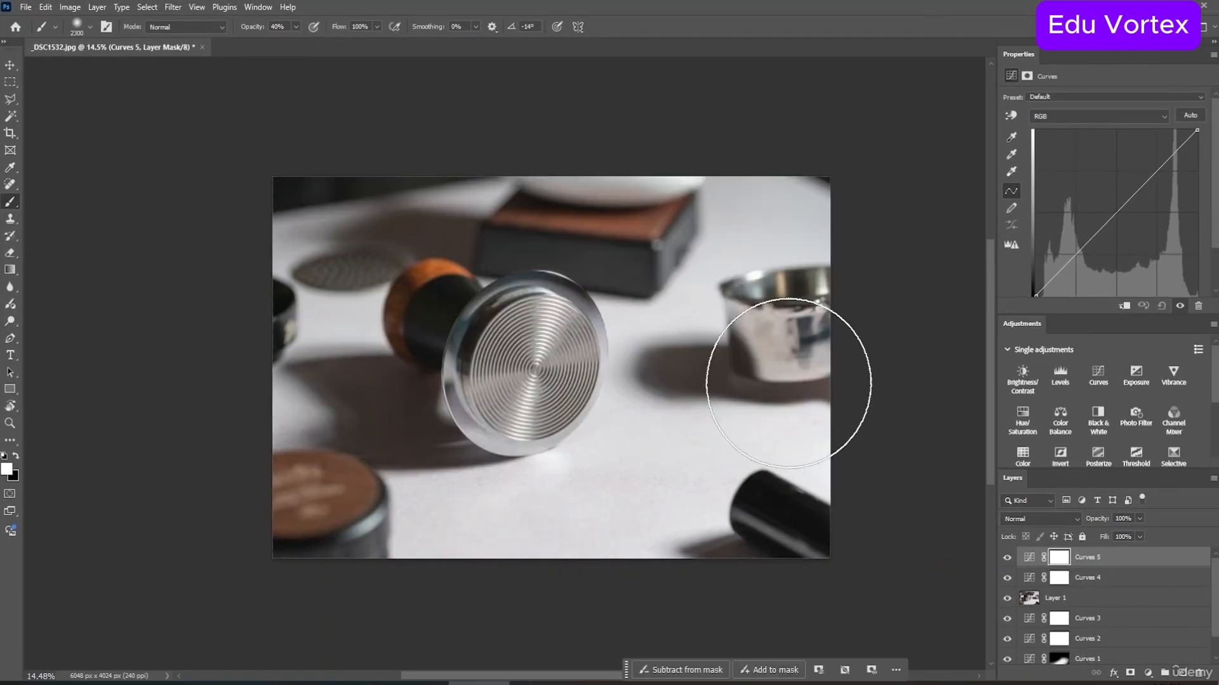
Step: In Photoshop, stamp the visible layers into a new layer, then add a Curves adjustment layer above it that slightly darkens the midtones
key(ctrl+alt+shift+e)
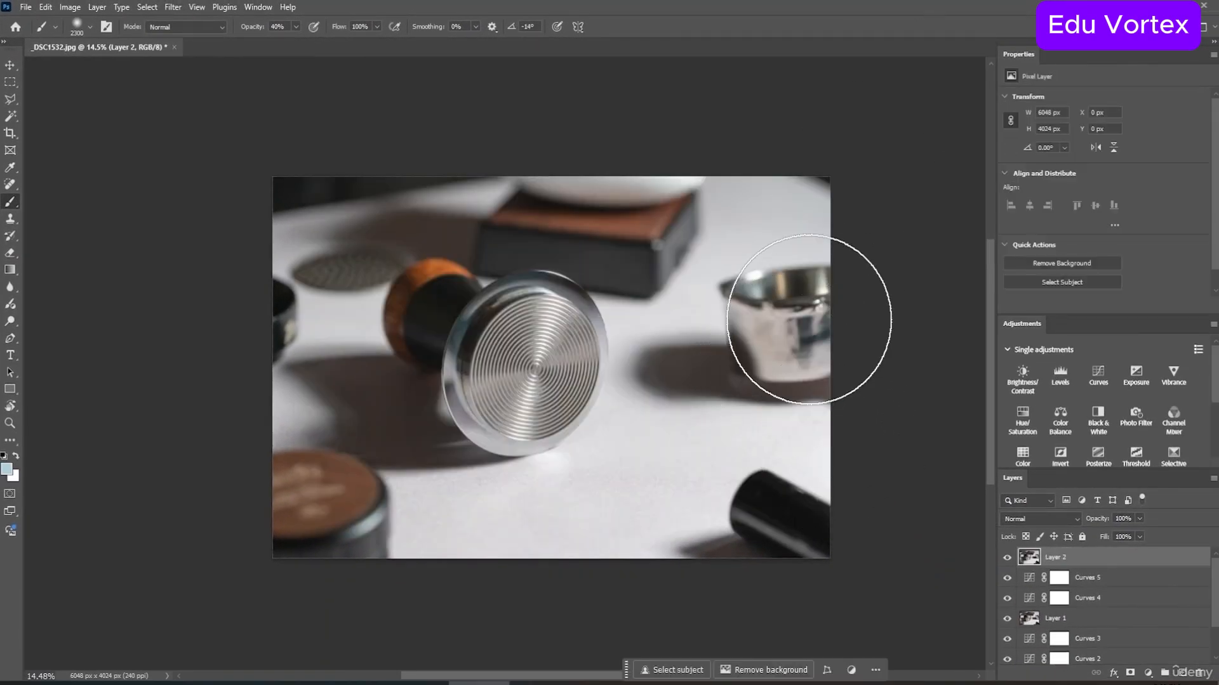
key(ctrl+alt+m)
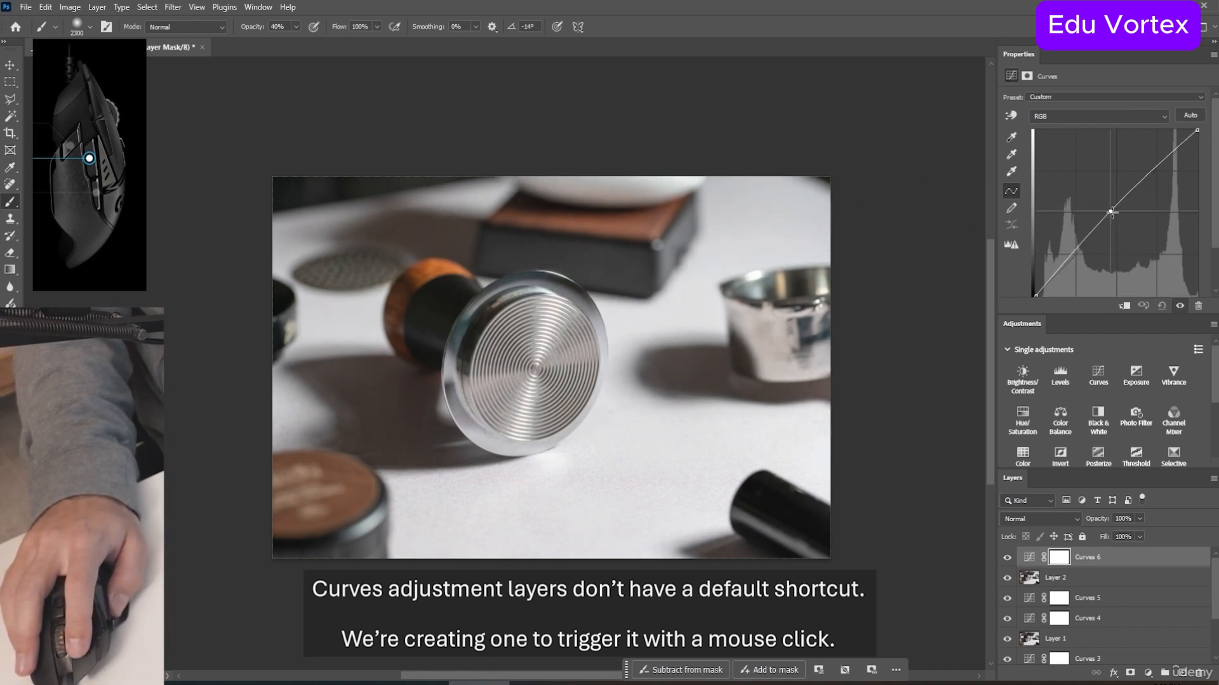
drag(1111, 213, 1121, 215)
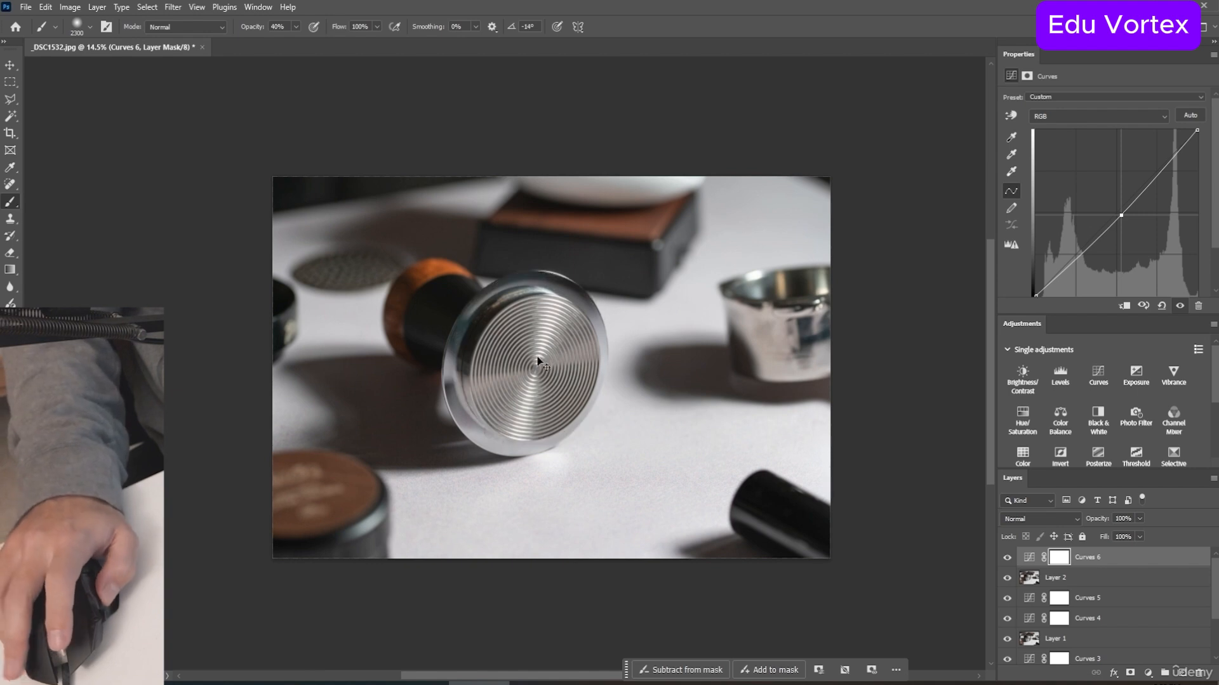
Step: Add another Curves adjustment layer brightening the highlights, invert its mask to black, and reveal it with one brush dab over the tamper
key(F2)
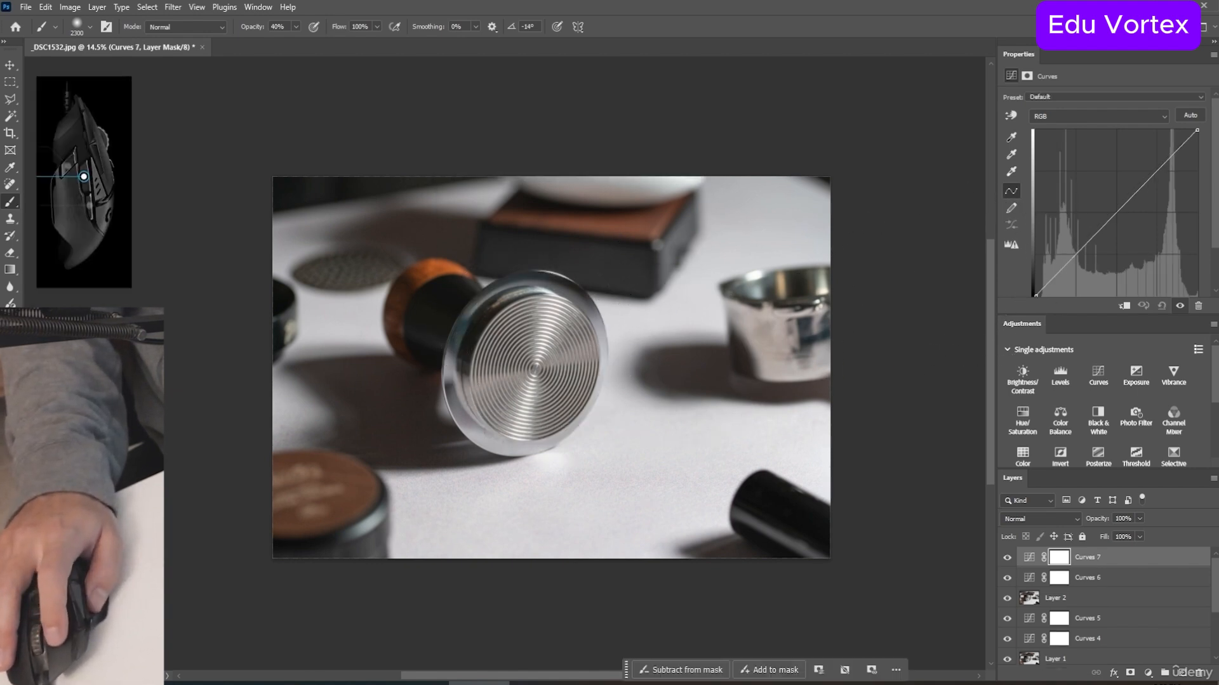
drag(1194, 133, 1186, 129)
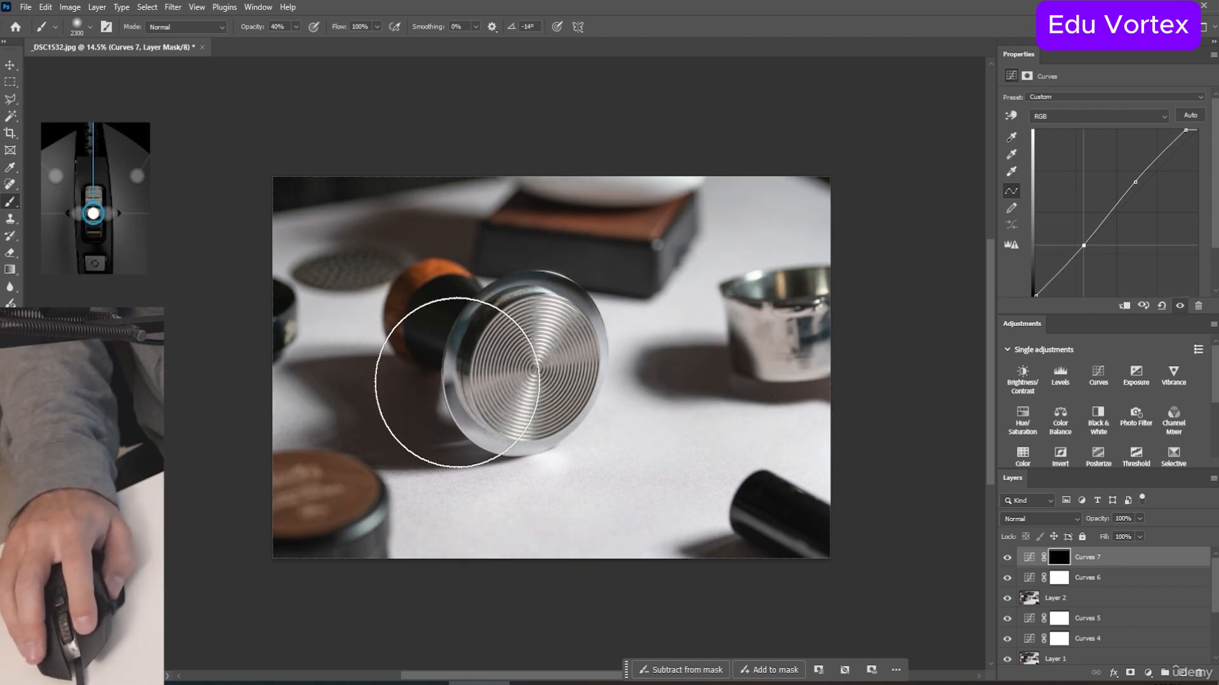
click(530, 358)
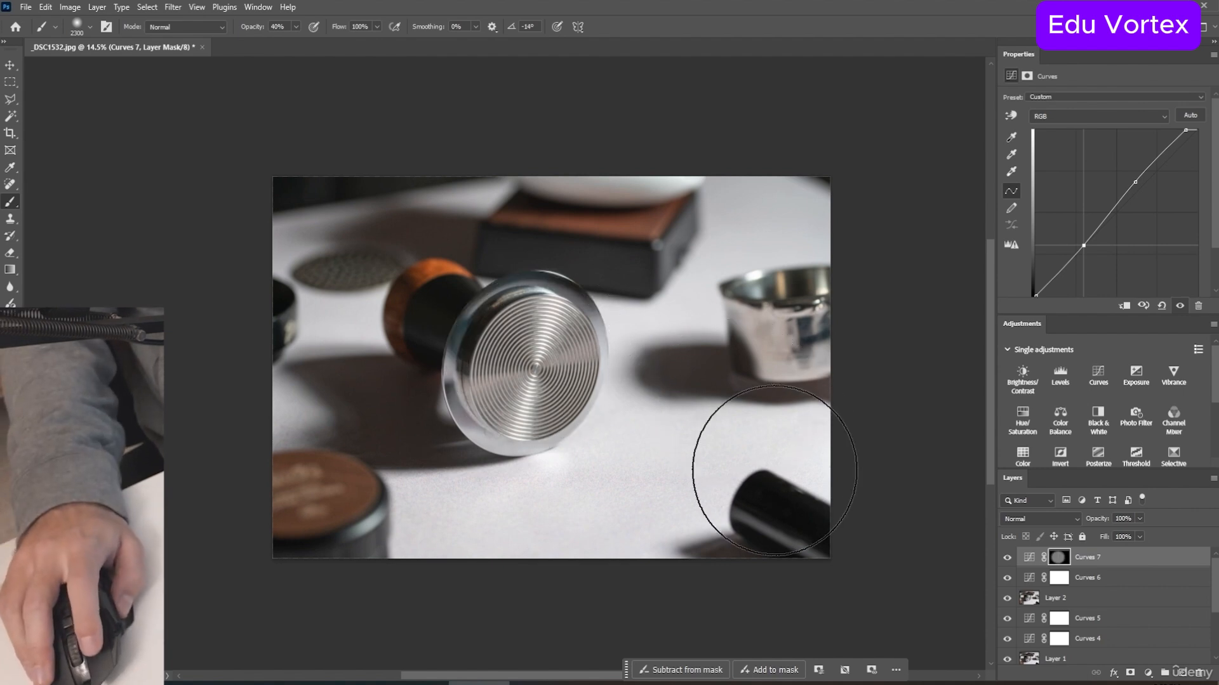
Step: Add a midtone-darkening Curves adjustment layer, invert its mask, and paint the effect in over the metal cup and lower table surface
key(ctrl+m)
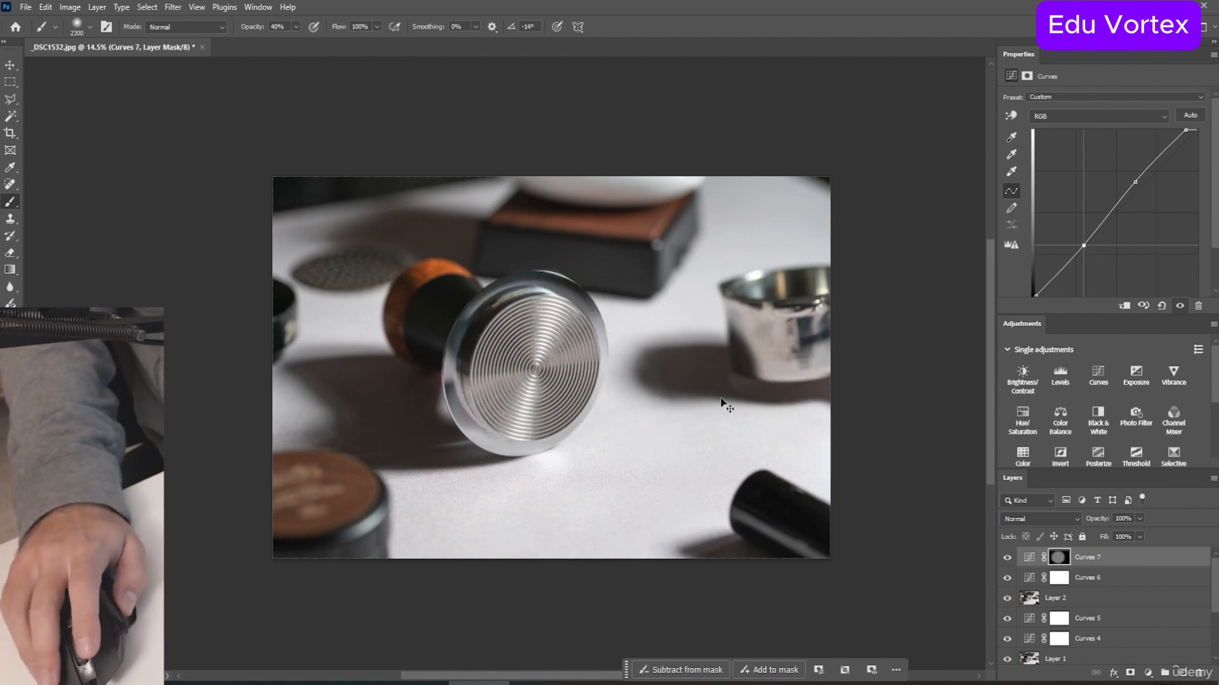
drag(1121, 213, 1127, 215)
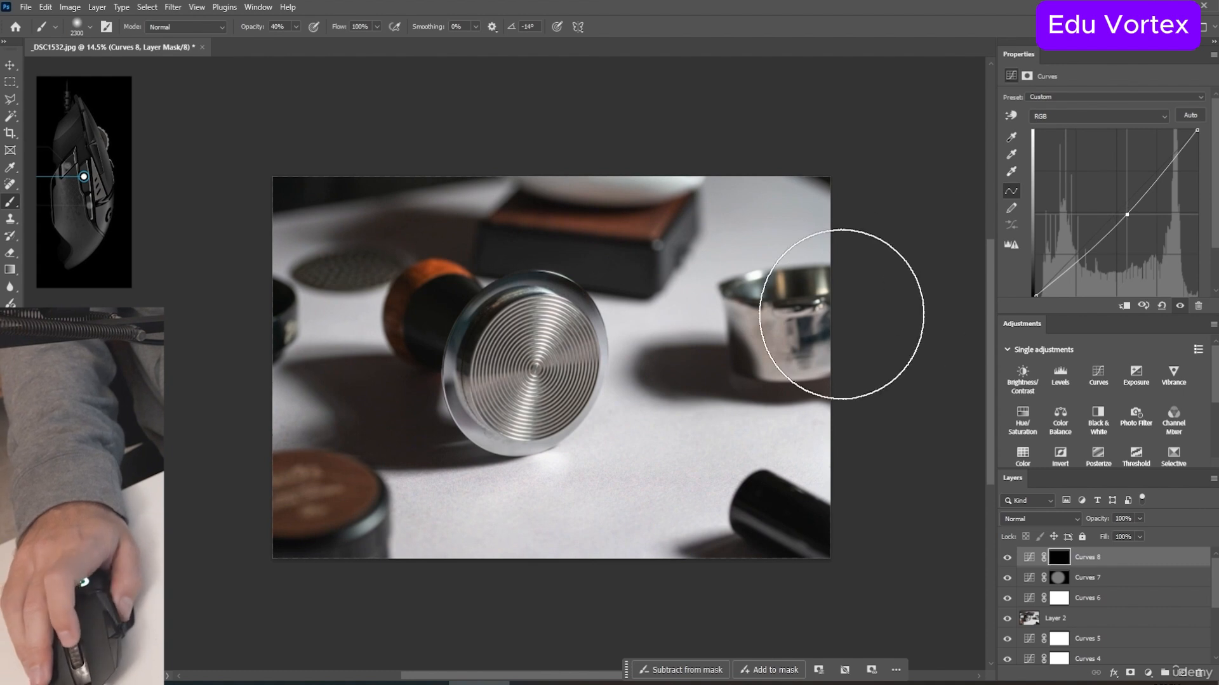
mouse_move(841, 314)
mouse_down()
mouse_move(723, 463)
mouse_move(573, 503)
mouse_move(707, 436)
mouse_move(659, 516)
mouse_move(565, 467)
mouse_move(617, 482)
mouse_move(602, 492)
mouse_up()
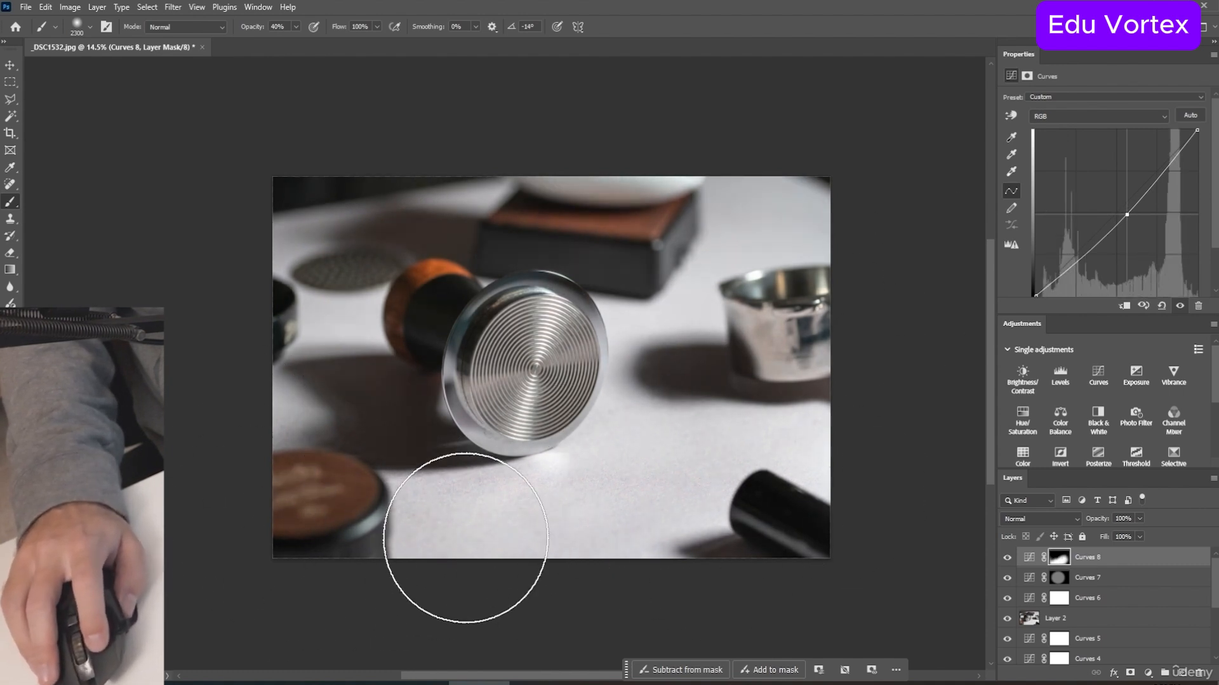
Step: Add one more Curves adjustment layer darkening the midtones, invert its mask, and paint it in over the tamper, table and metal cup
key(ctrl+m)
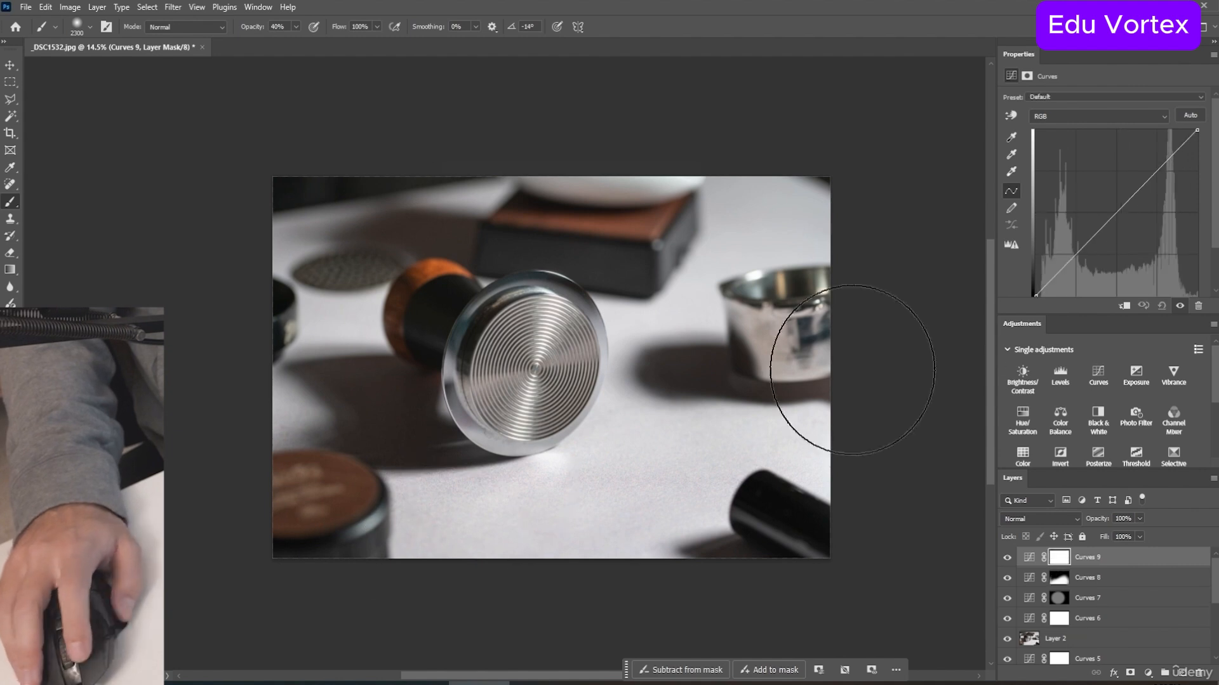
click(1116, 223)
key(ctrl+i)
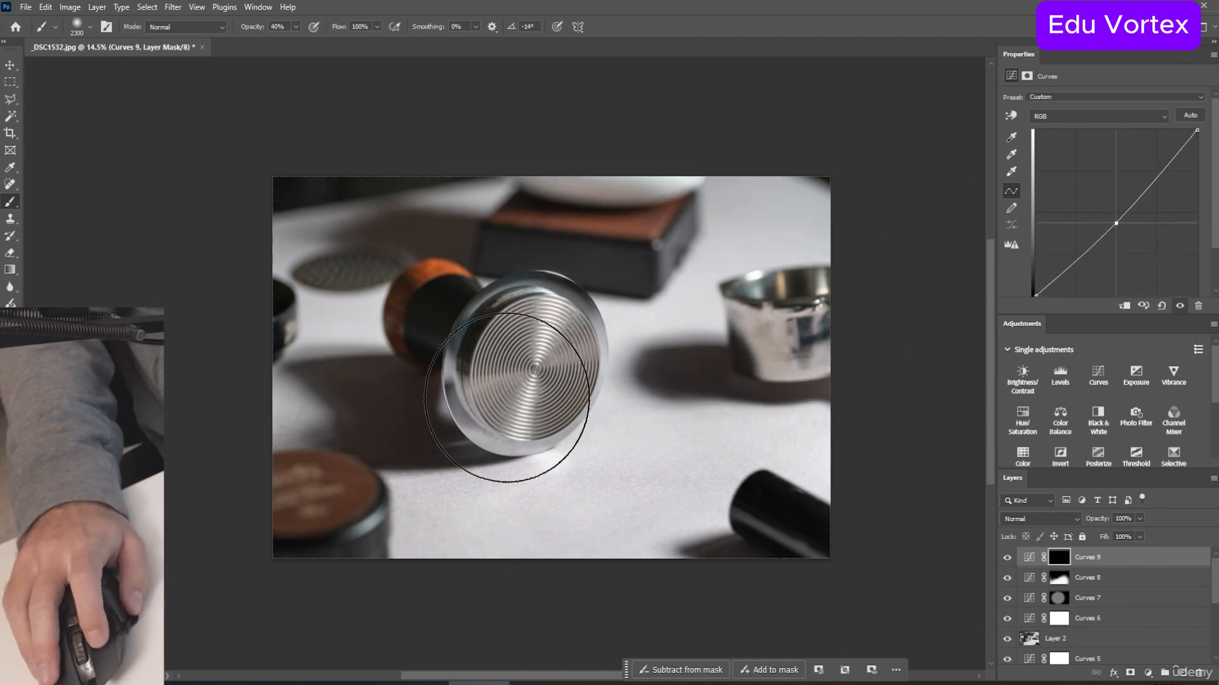
click(499, 356)
mouse_move(609, 374)
mouse_down()
mouse_move(596, 481)
mouse_move(479, 544)
mouse_up()
click(740, 304)
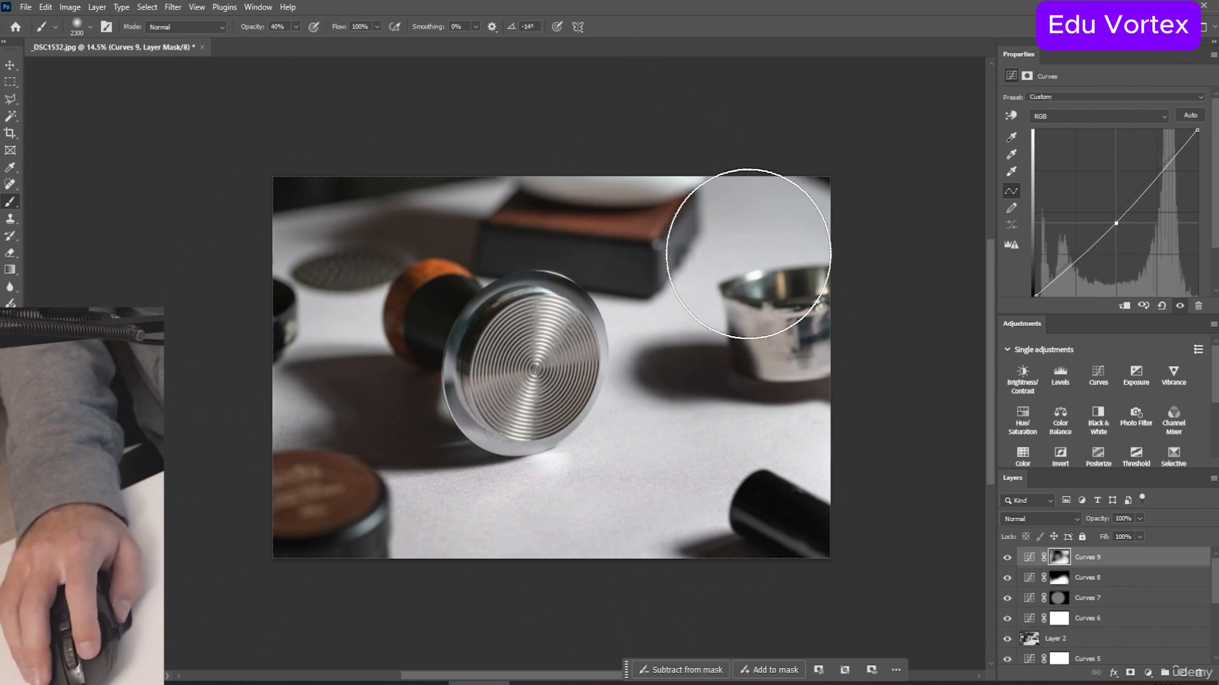
Step: Add a Curves adjustment layer brightening the highlights, invert its mask to black, and reveal it with one brush dab over the tamper face
scroll(1047, 638, down, 3)
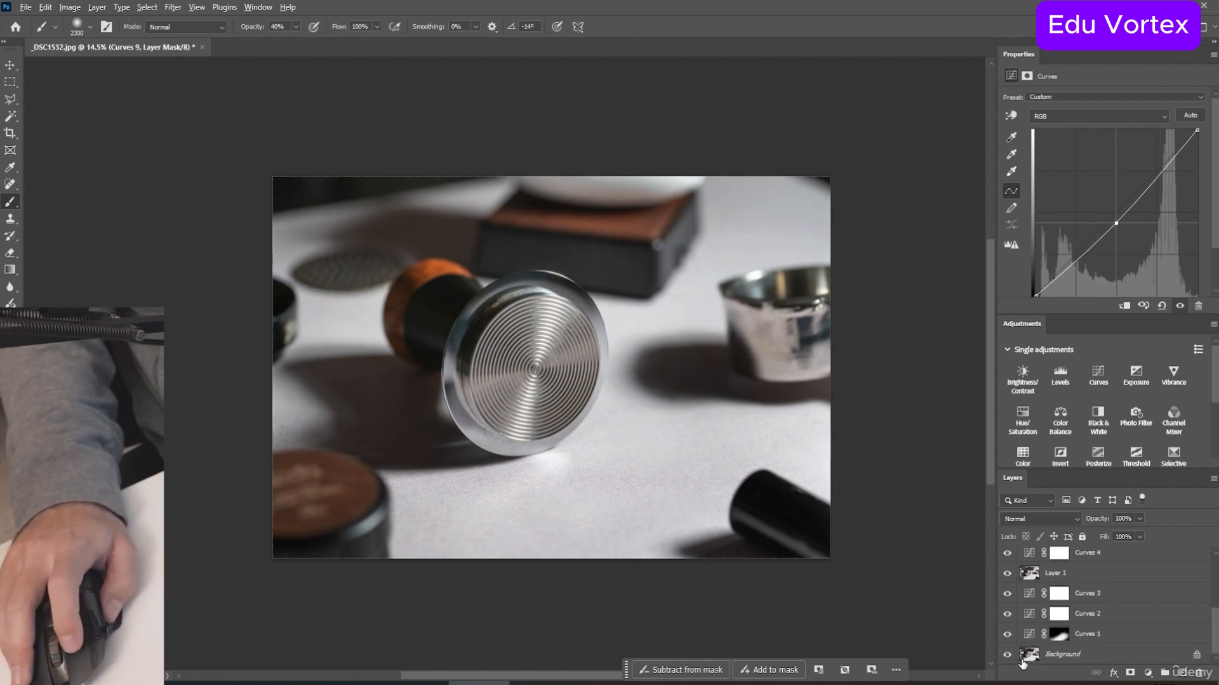
key(backslash)
key(backslash)
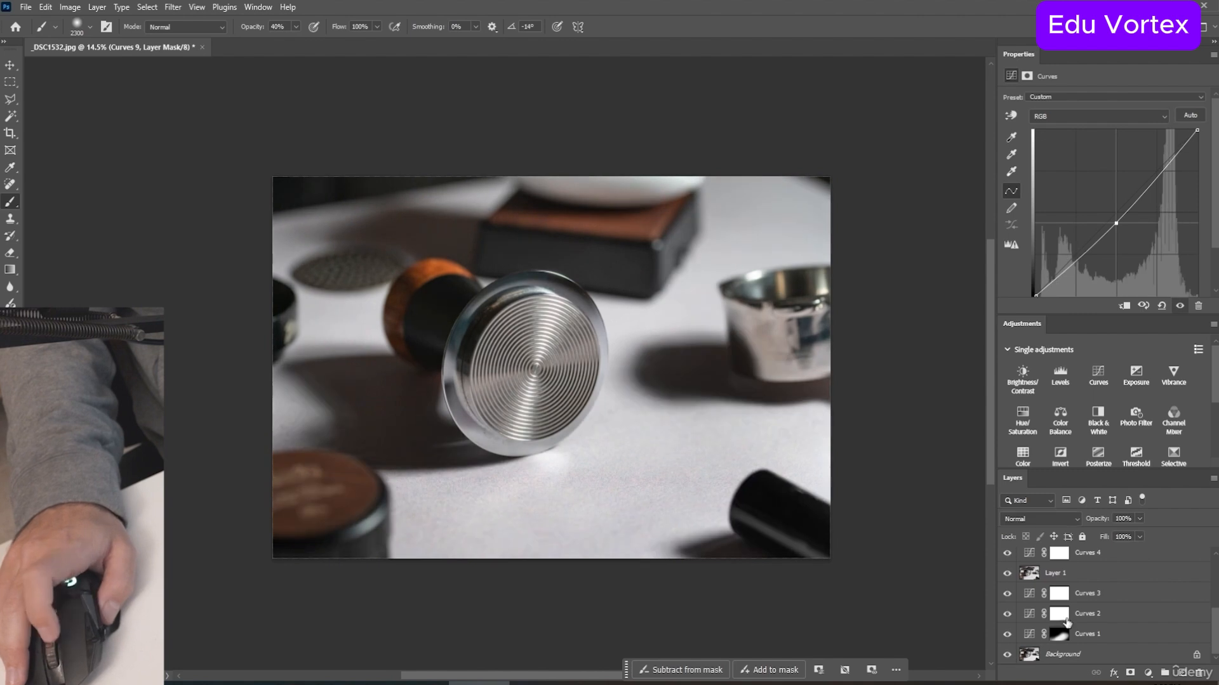
scroll(1067, 622, up, 3)
click(1085, 375)
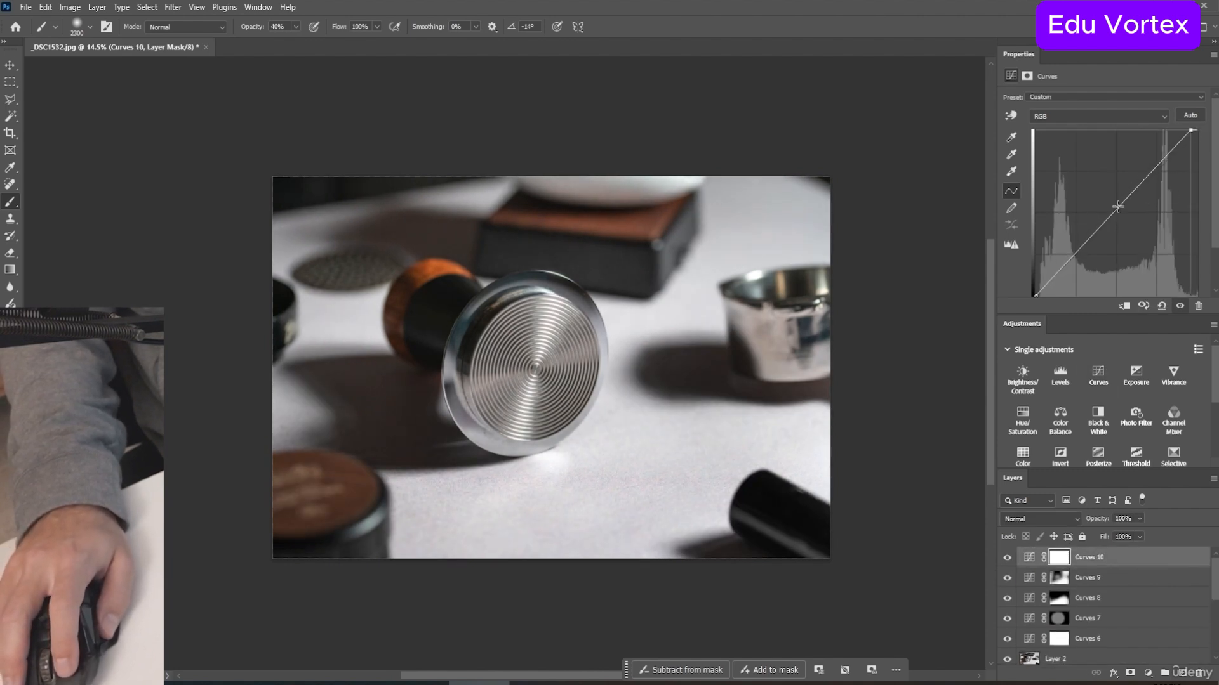
key(ctrl+i)
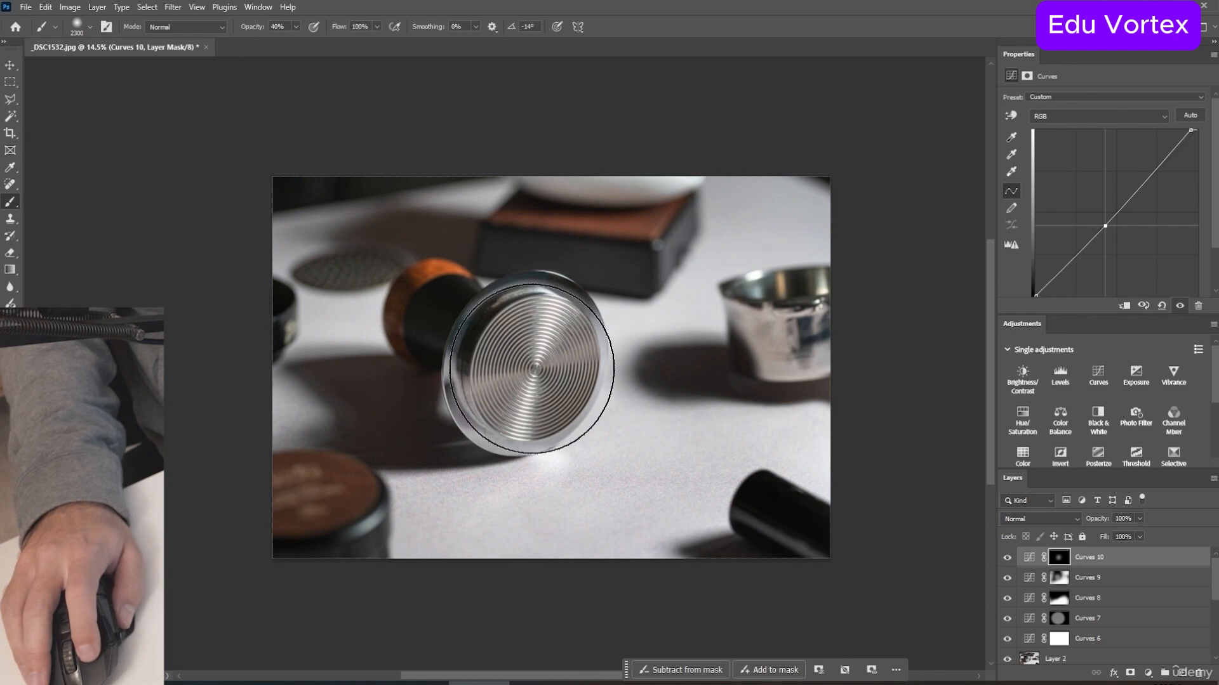
click(531, 369)
click(1097, 375)
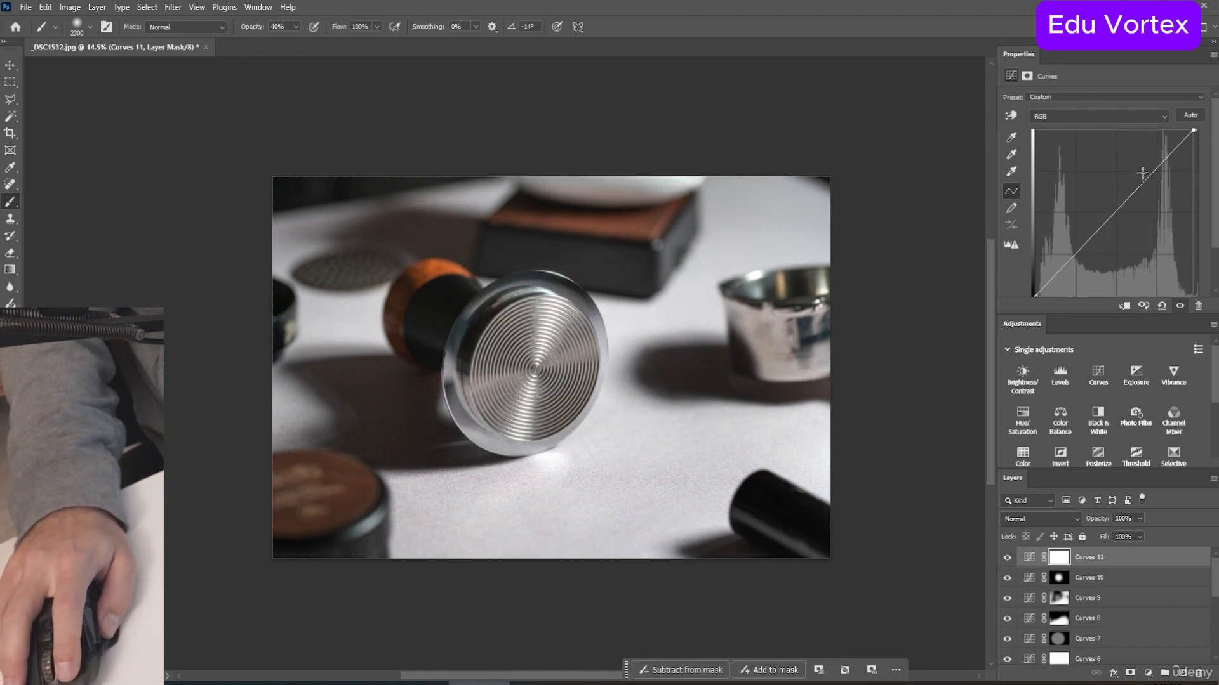
key(ctrl+i)
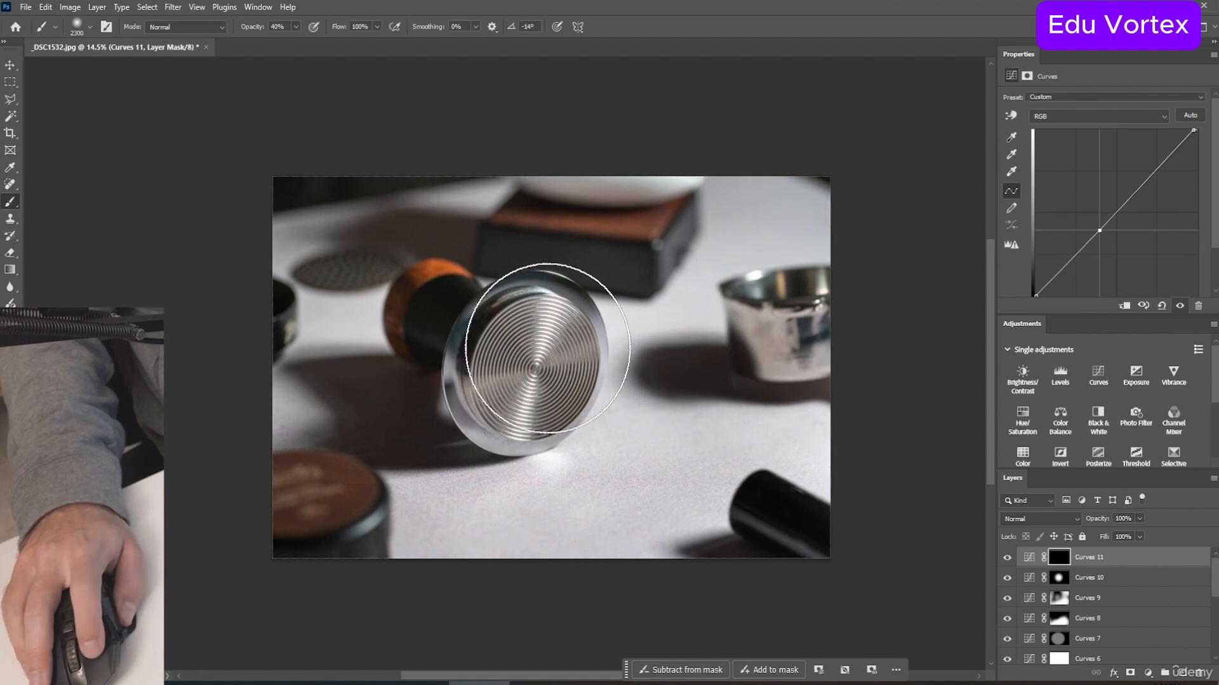
click(550, 368)
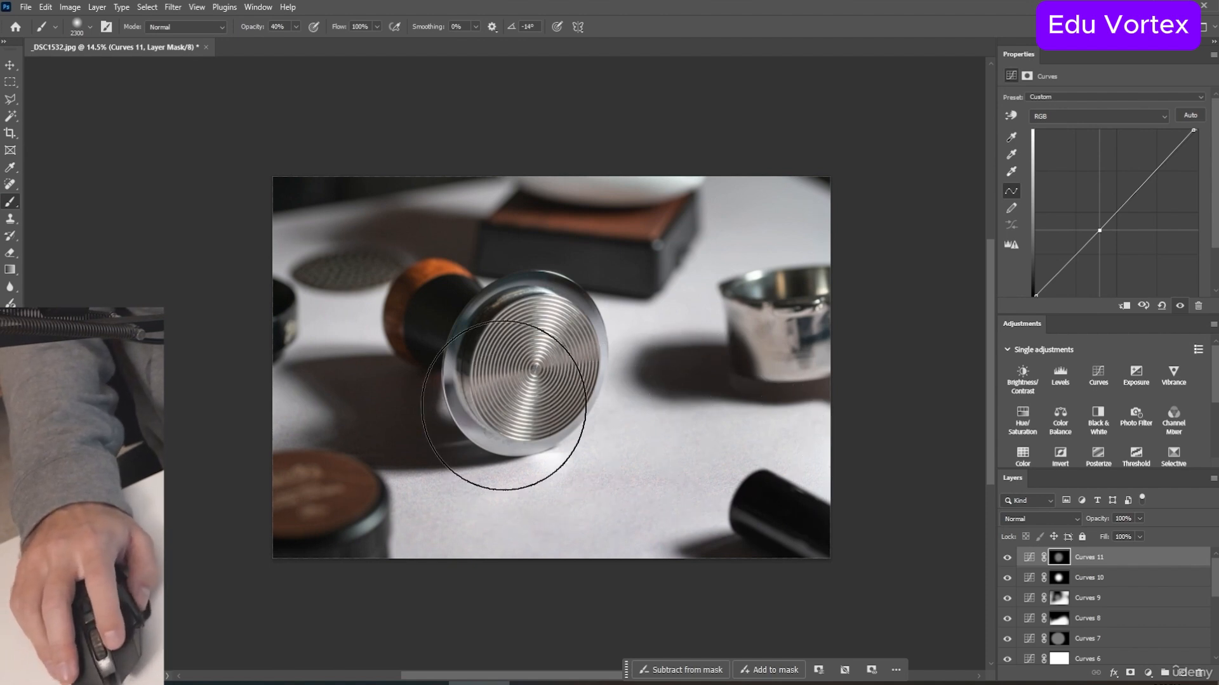
key(ctrl+z)
key(ctrl+z)
key(ctrl+z)
key(ctrl+z)
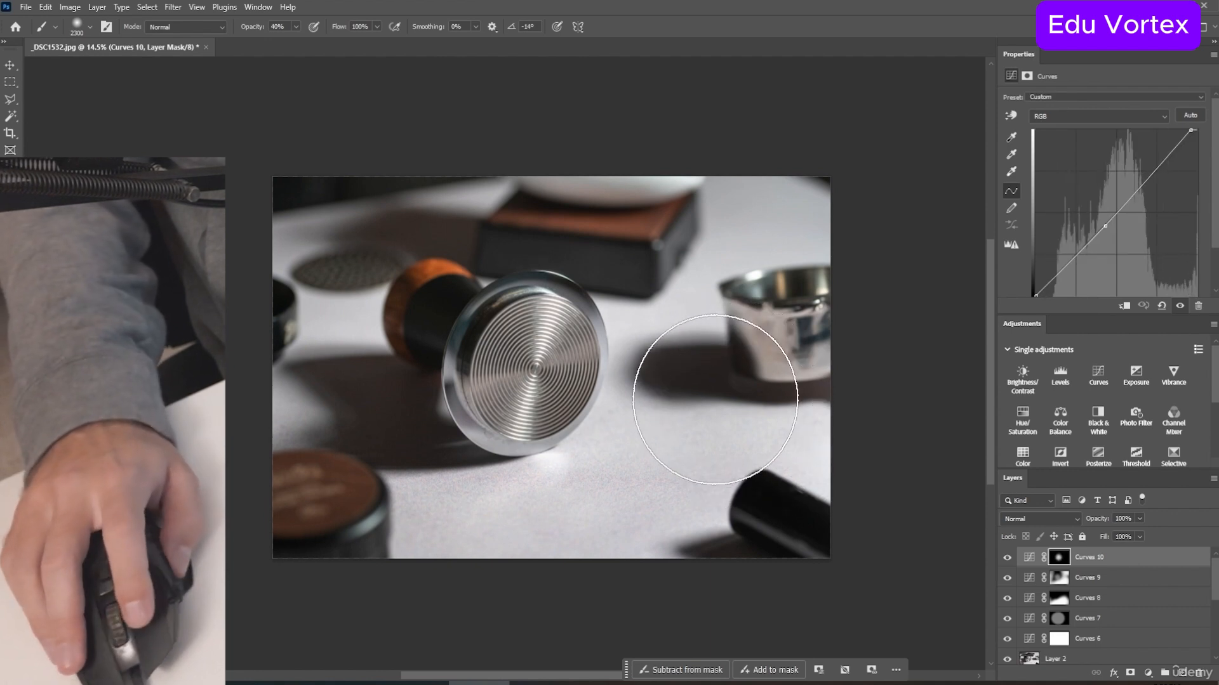
Step: Add a Curves adjustment layer brightening the midtones, invert its mask, and paint the effect in over the tamper
key(ctrl+shift+z)
drag(1109, 221, 1097, 215)
key(ctrl+i)
mouse_move(512, 408)
mouse_down()
mouse_move(477, 417)
mouse_move(465, 377)
mouse_move(467, 402)
mouse_move(527, 379)
mouse_move(518, 343)
mouse_move(473, 305)
mouse_move(418, 396)
mouse_move(461, 373)
mouse_up()
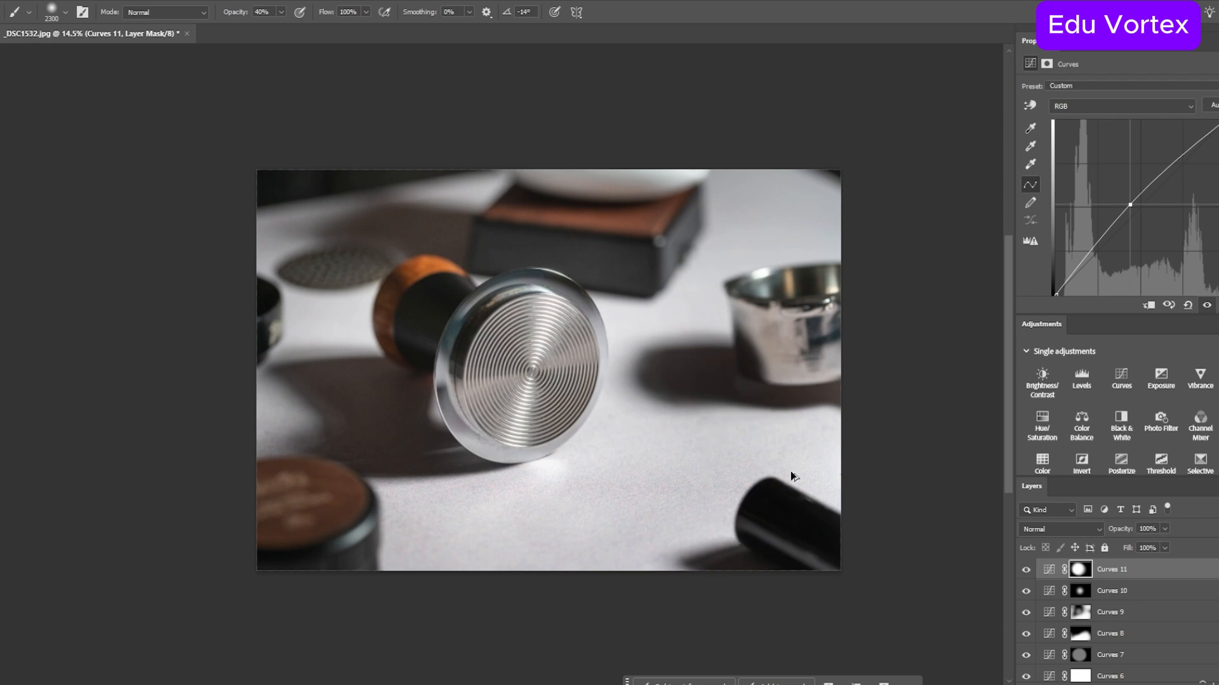
Step: Stamp the visible layers into a new layer and save the image as a JPEG at quality 12, replacing _DSC1532.jpg
key(ctrl+shift+alt+e)
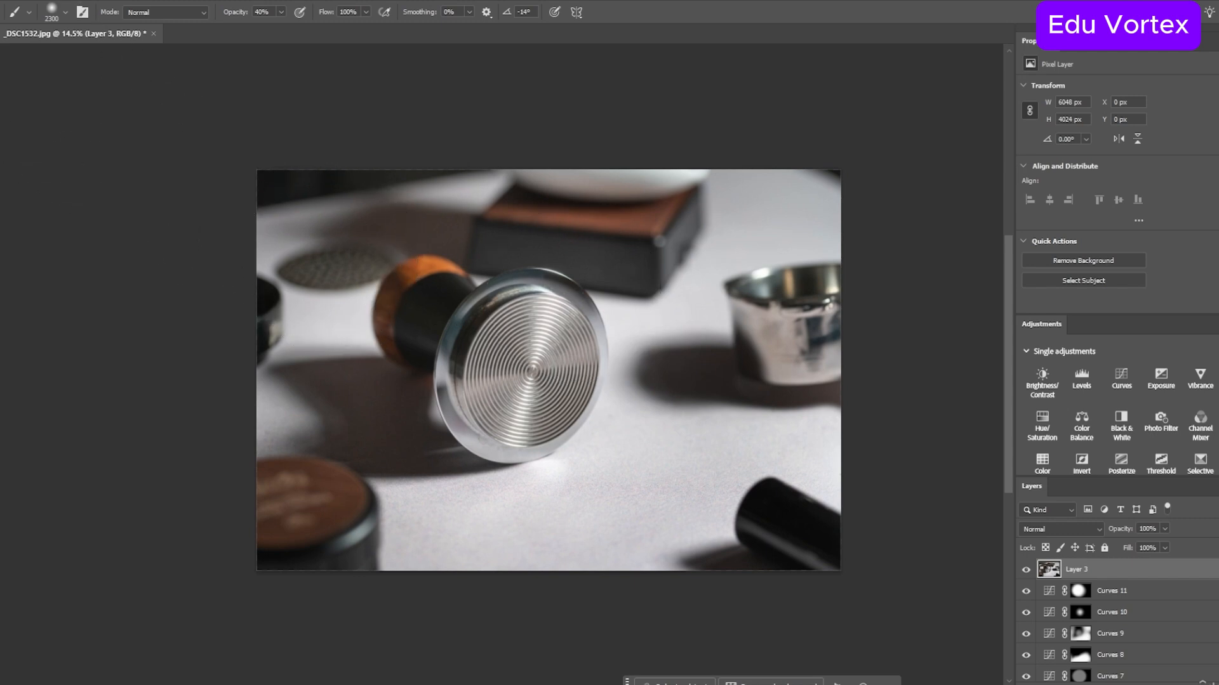
click(5, 4)
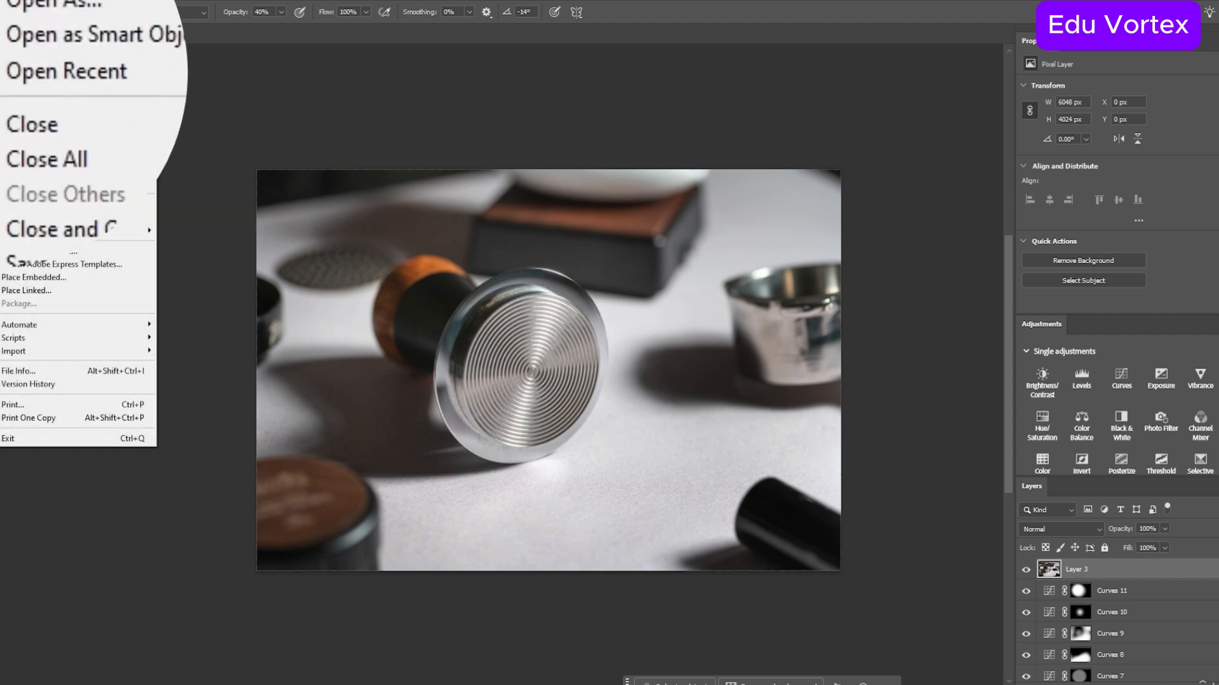
click(36, 158)
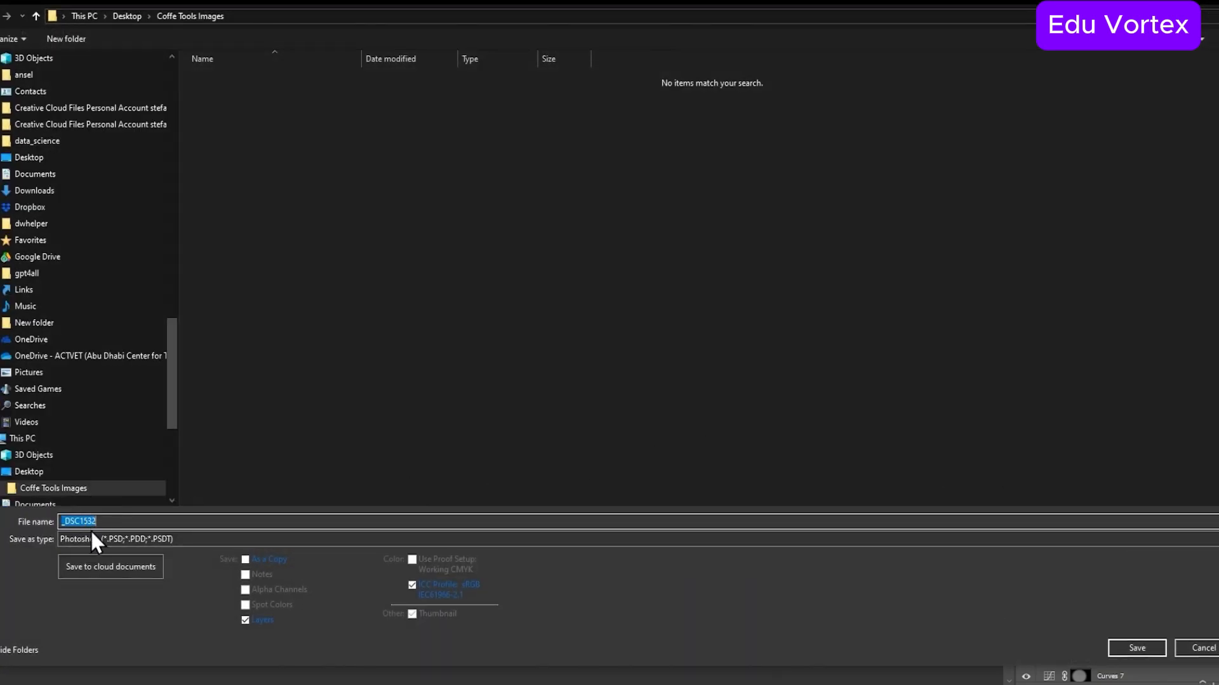
click(91, 533)
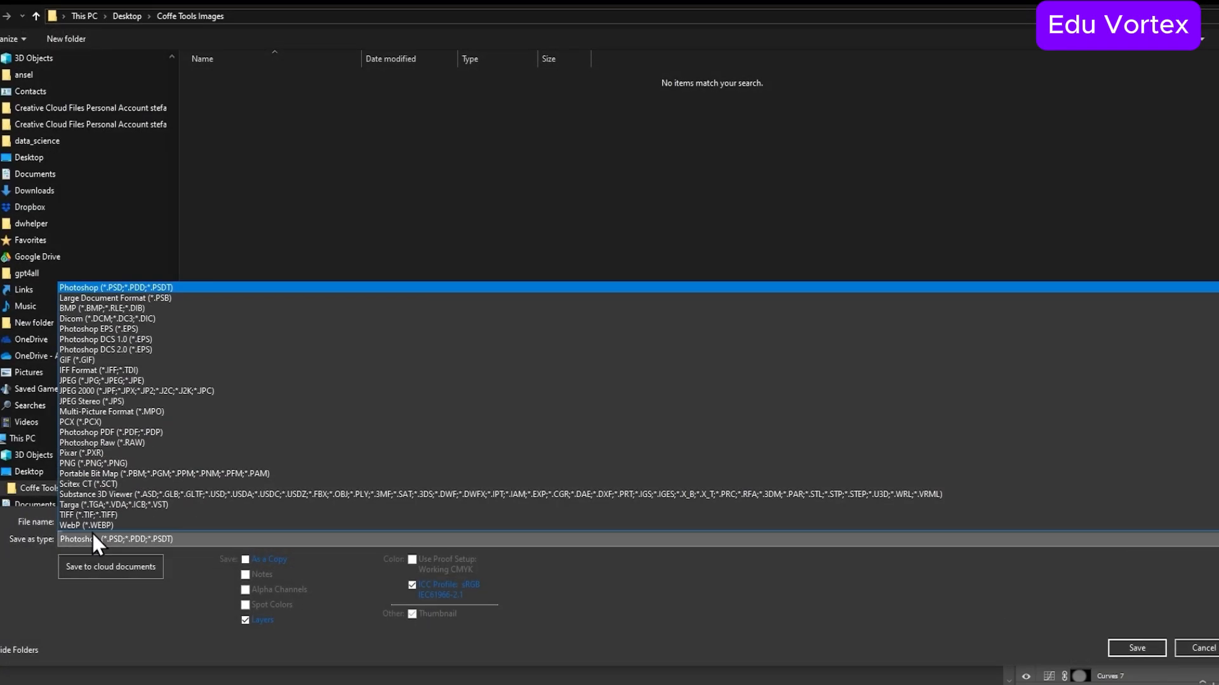
click(105, 380)
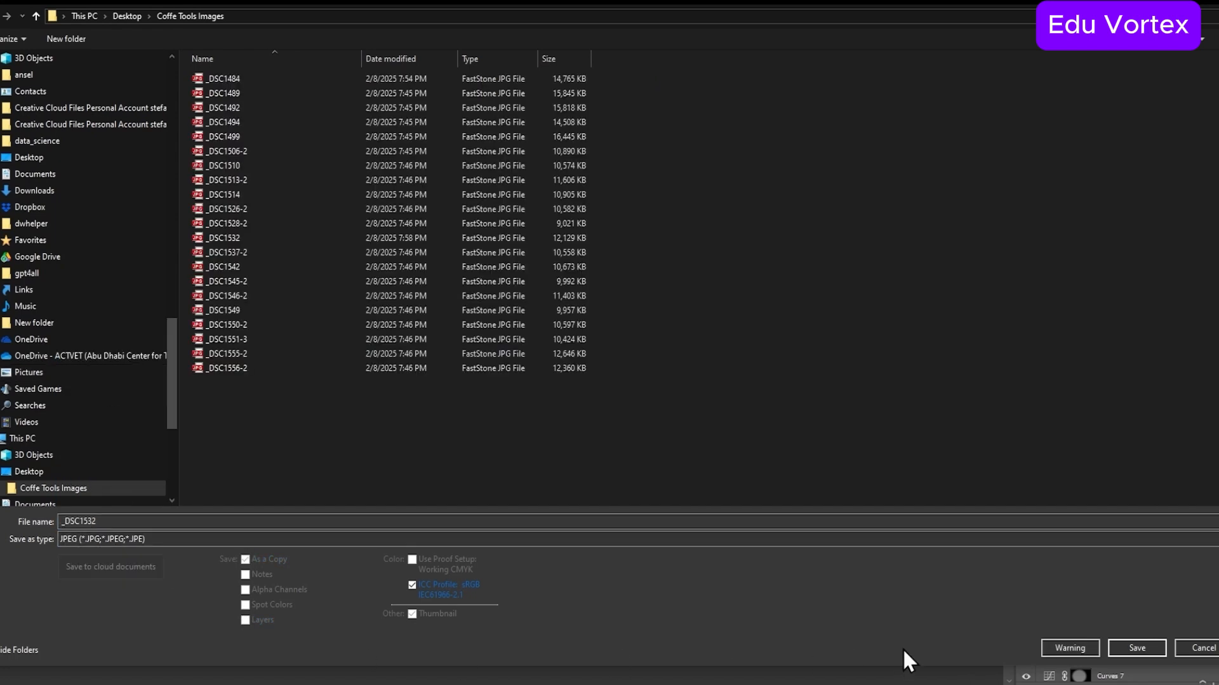
click(1122, 646)
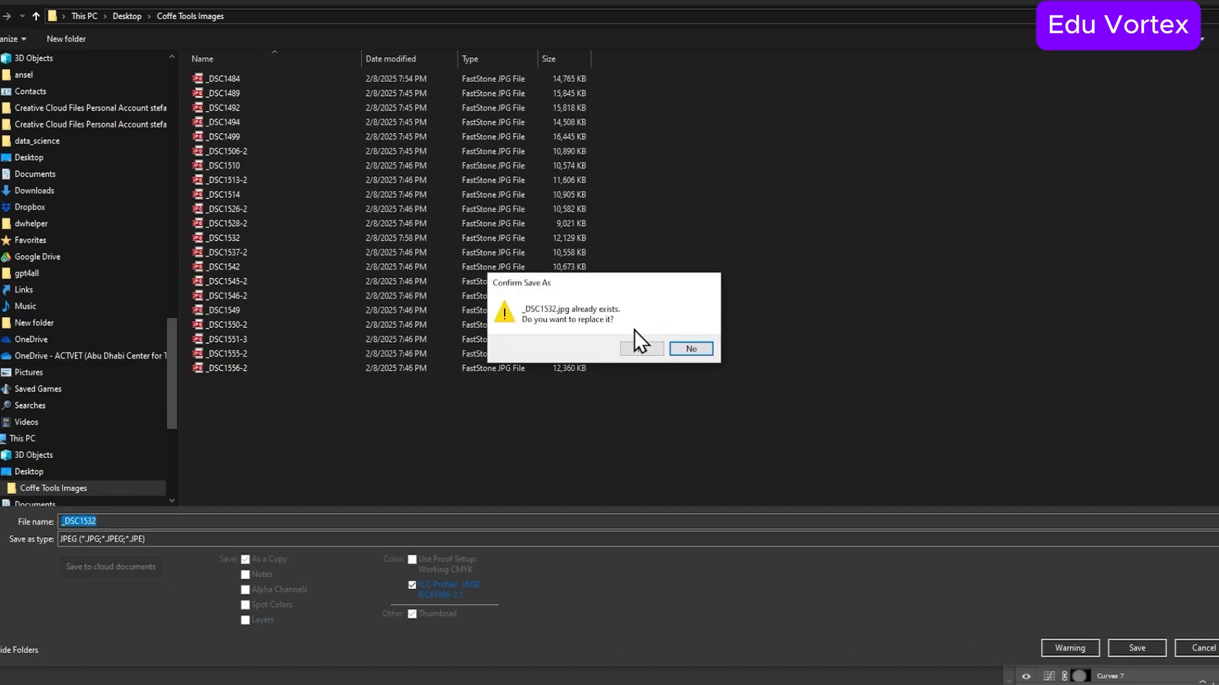
click(641, 349)
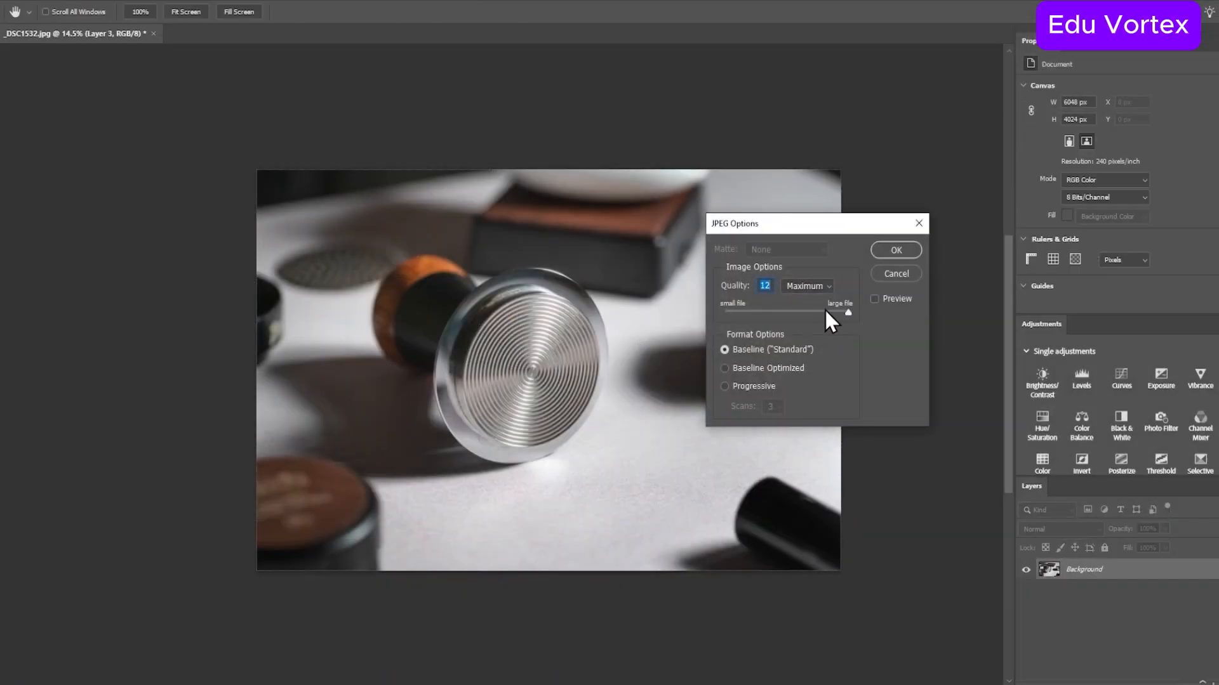
click(899, 241)
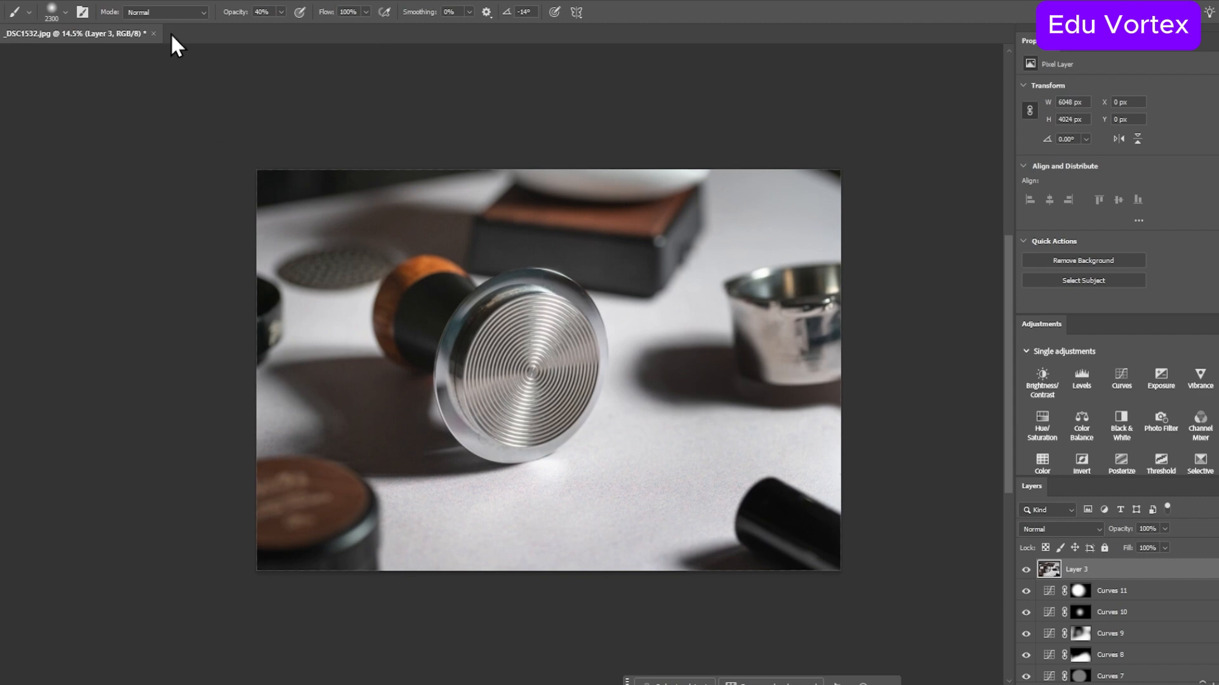
Step: Close the layered _DSC1532 document without saving changes and switch to the Coffe Tools Images folder in File Explorer
click(153, 34)
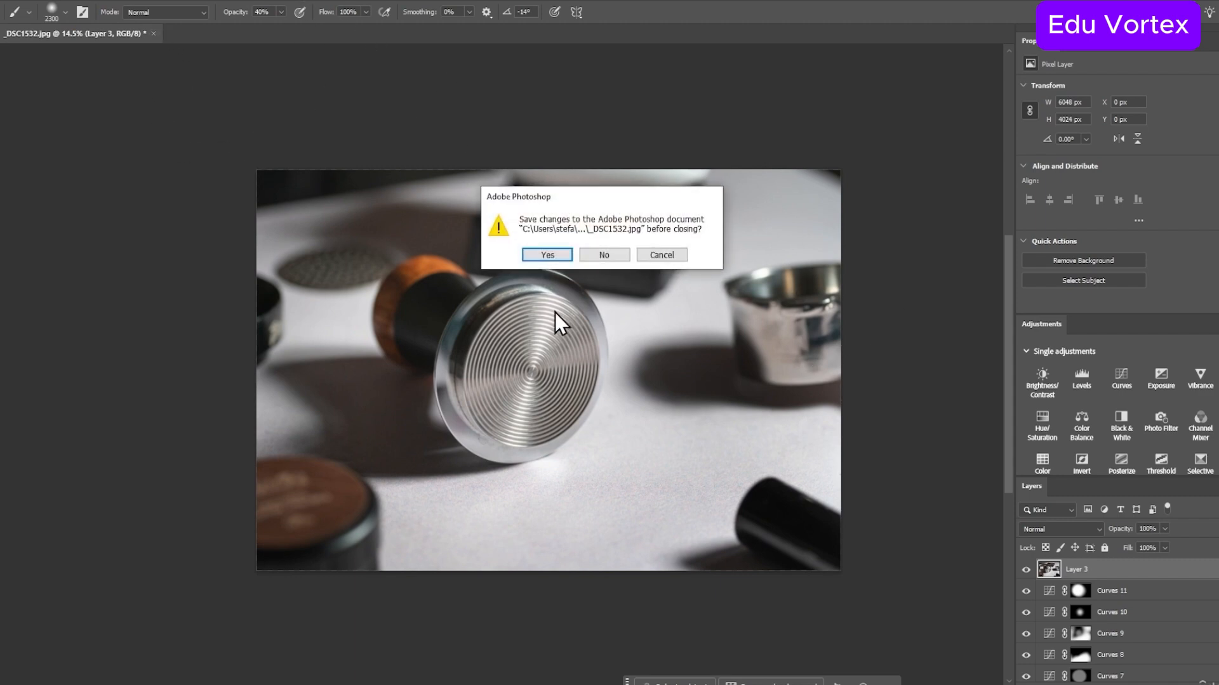
click(604, 258)
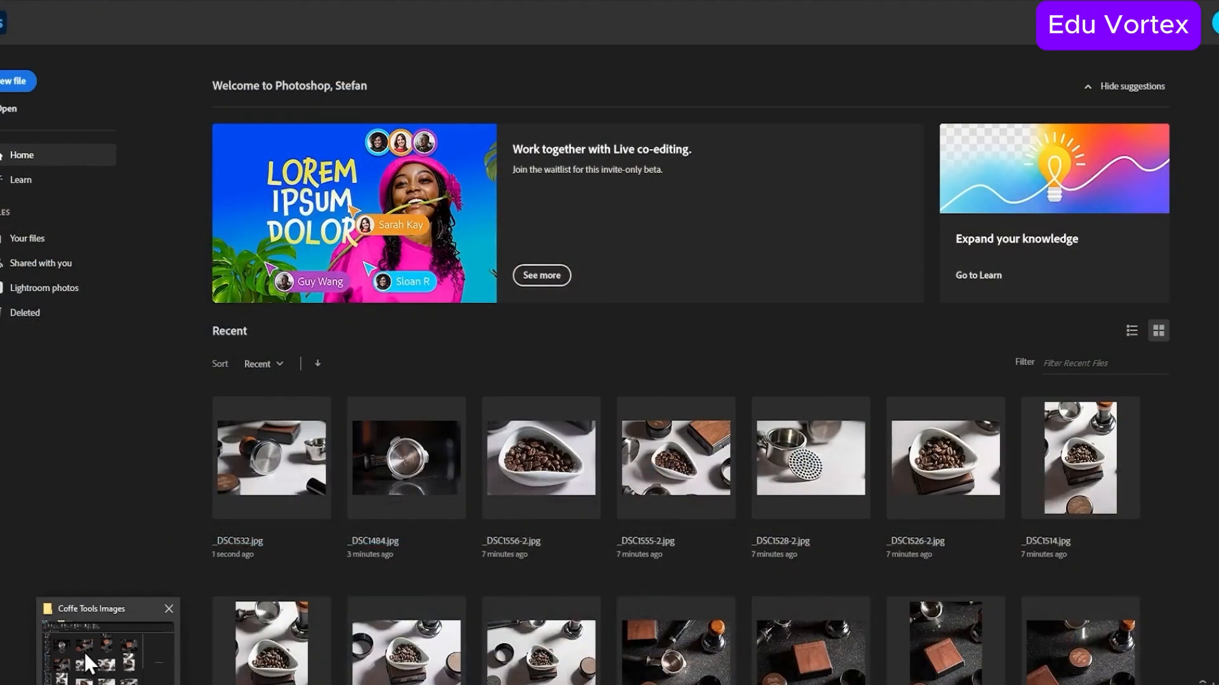
click(84, 650)
scroll(413, 385, down, 3)
scroll(413, 384, up, 3)
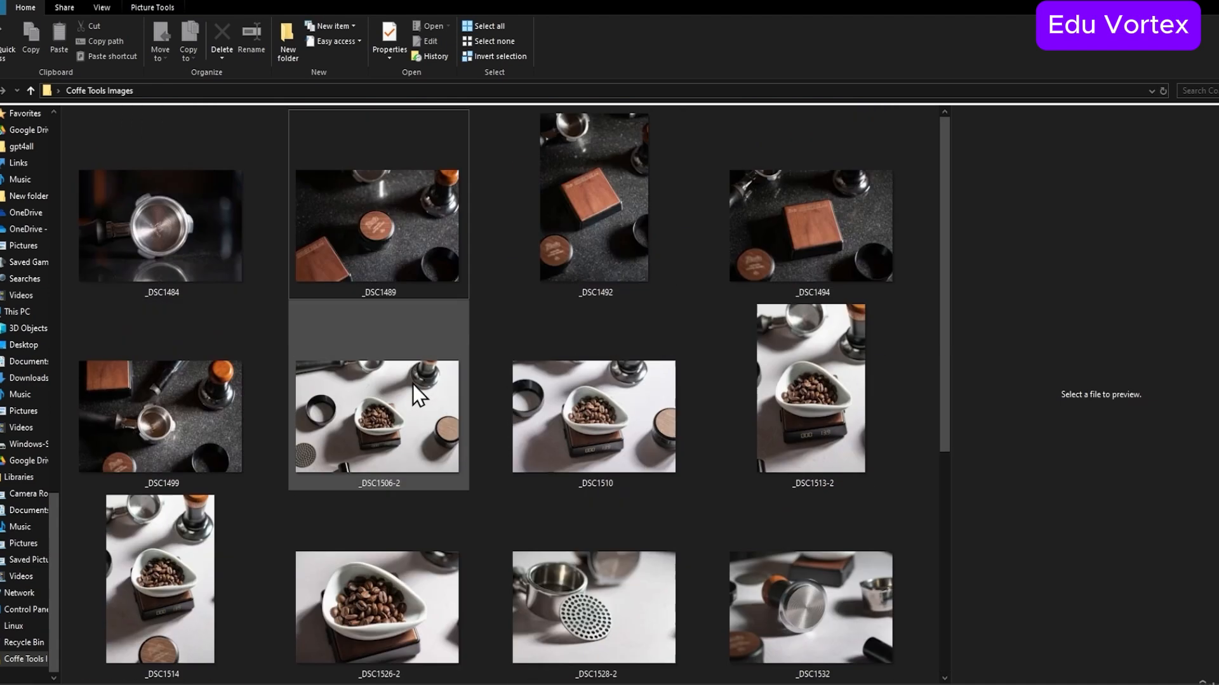
click(406, 266)
scroll(492, 394, down, 3)
scroll(492, 436, up, 3)
Step: Select the eight images from _DSC1484 through _DSC1513-2 in the folder and open them all in Photoshop
click(168, 233)
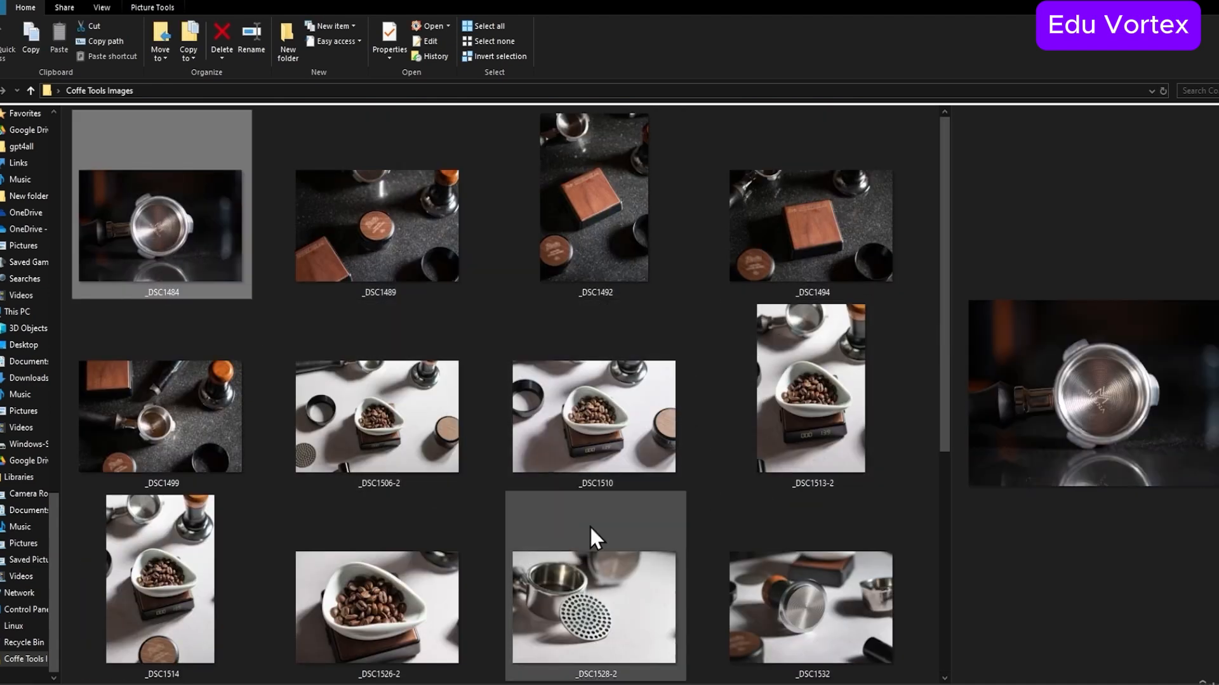
shift+click(829, 423)
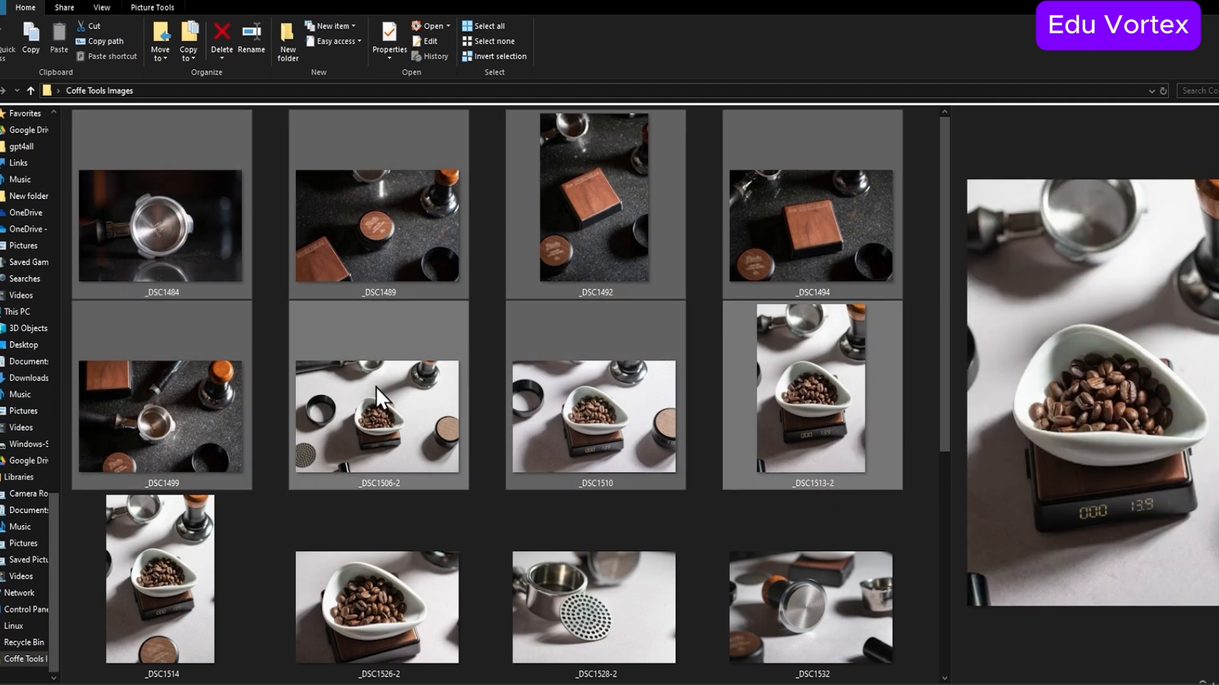
drag(366, 399, 516, 441)
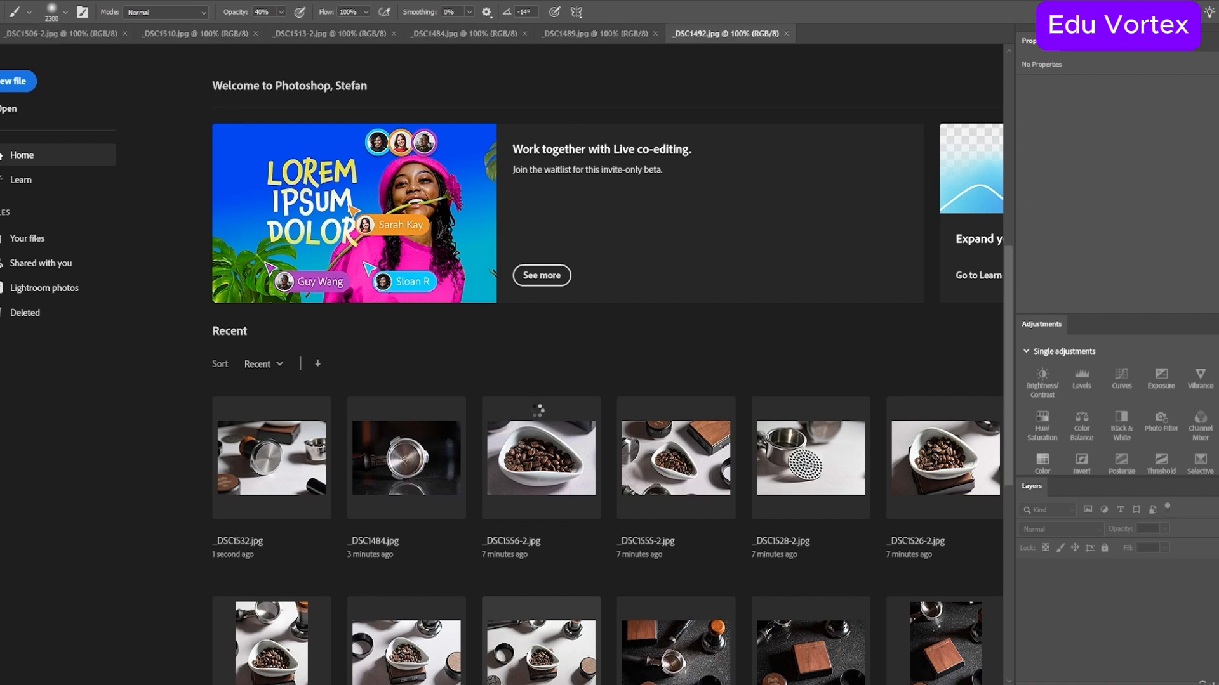
Step: On _DSC1506-2, remove a blemish from the table above the bean bowl with the Spot Healing Brush at size 175
key(ctrl+Tab)
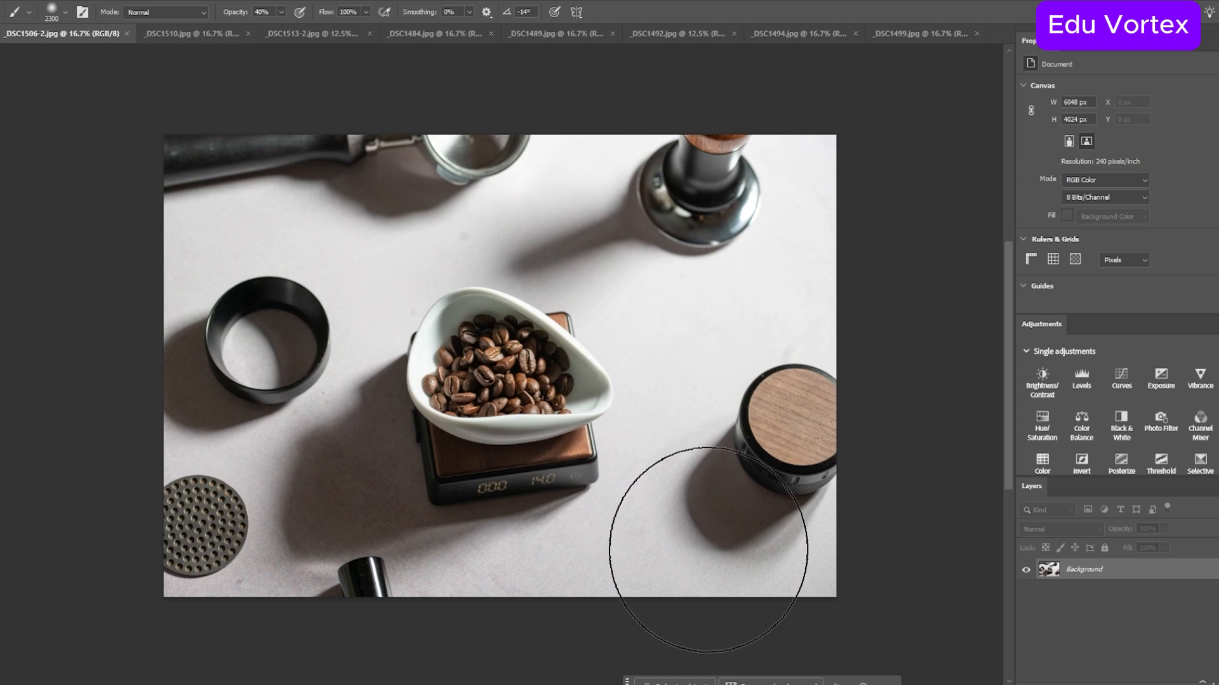
key(j)
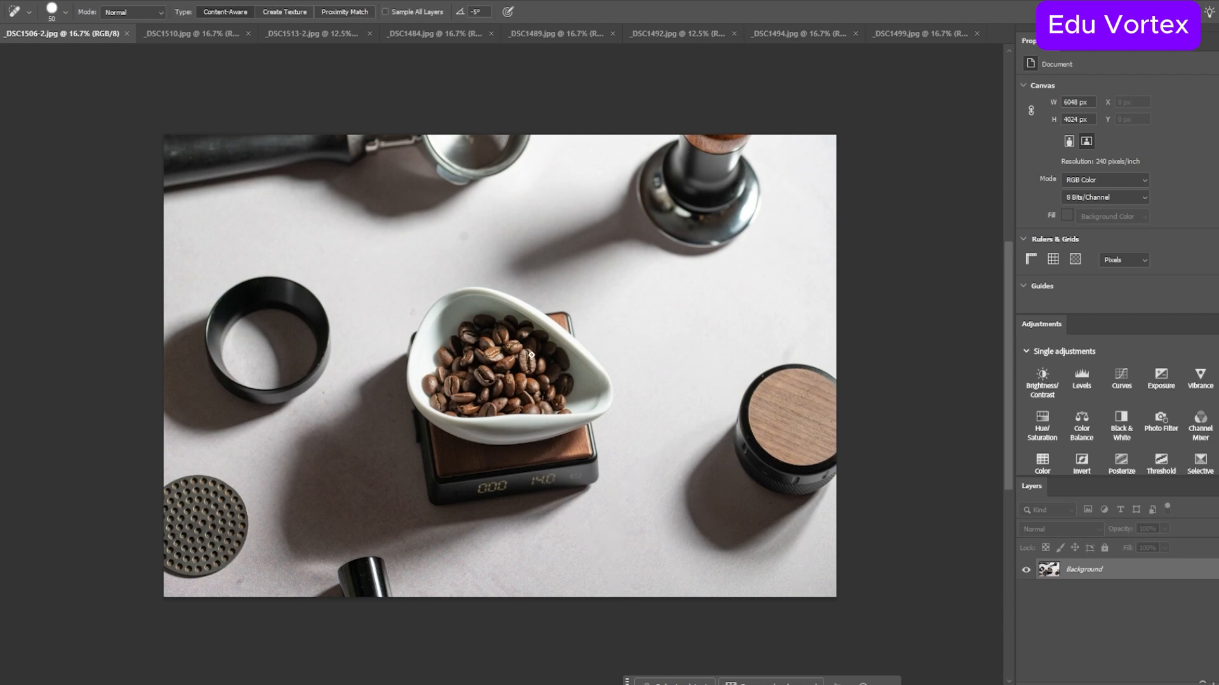
click(466, 239)
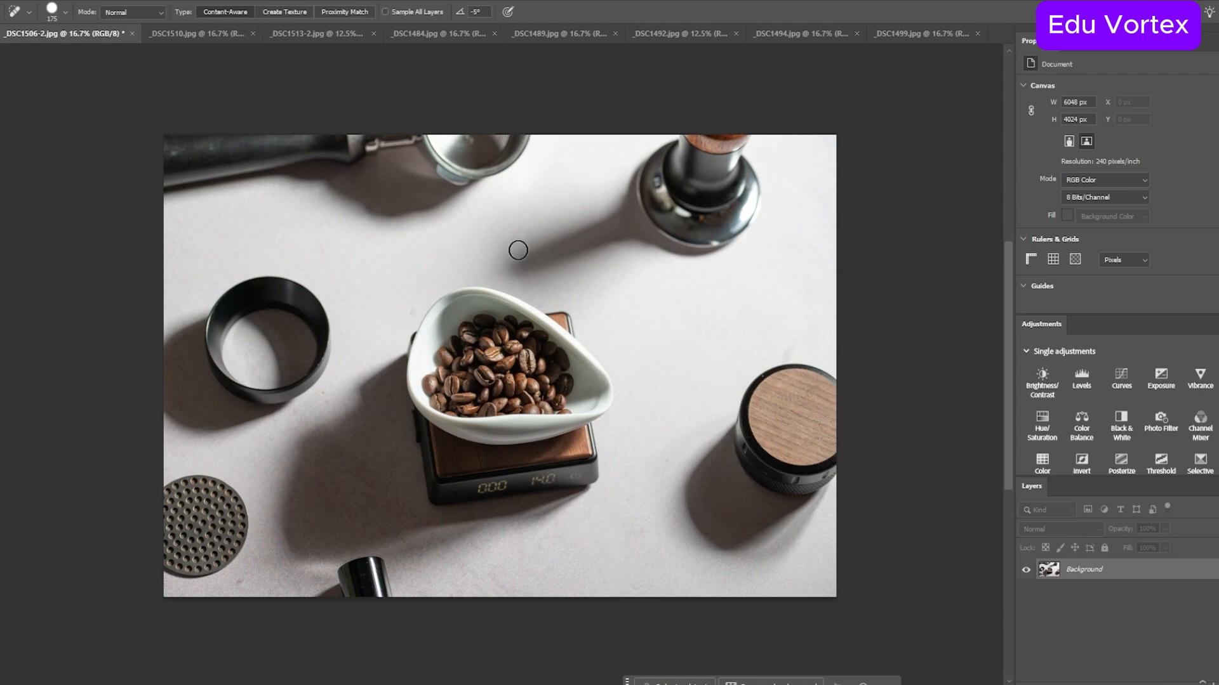
scroll(483, 407, up, 3)
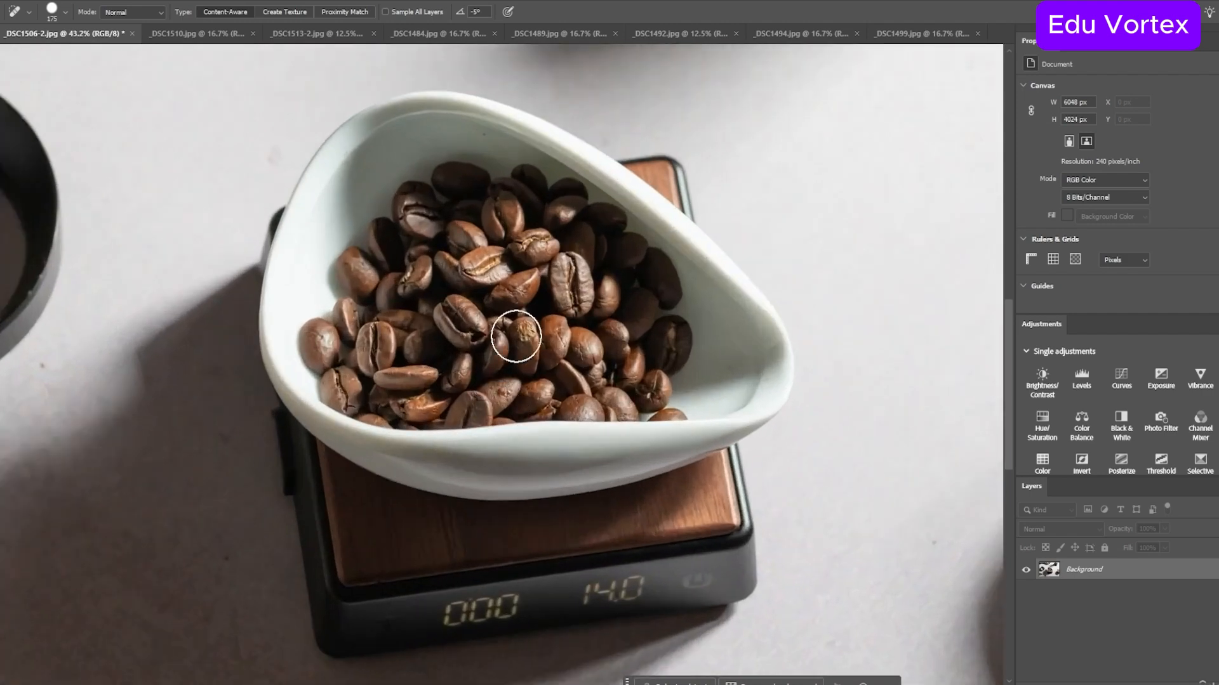
scroll(516, 337, down, 5)
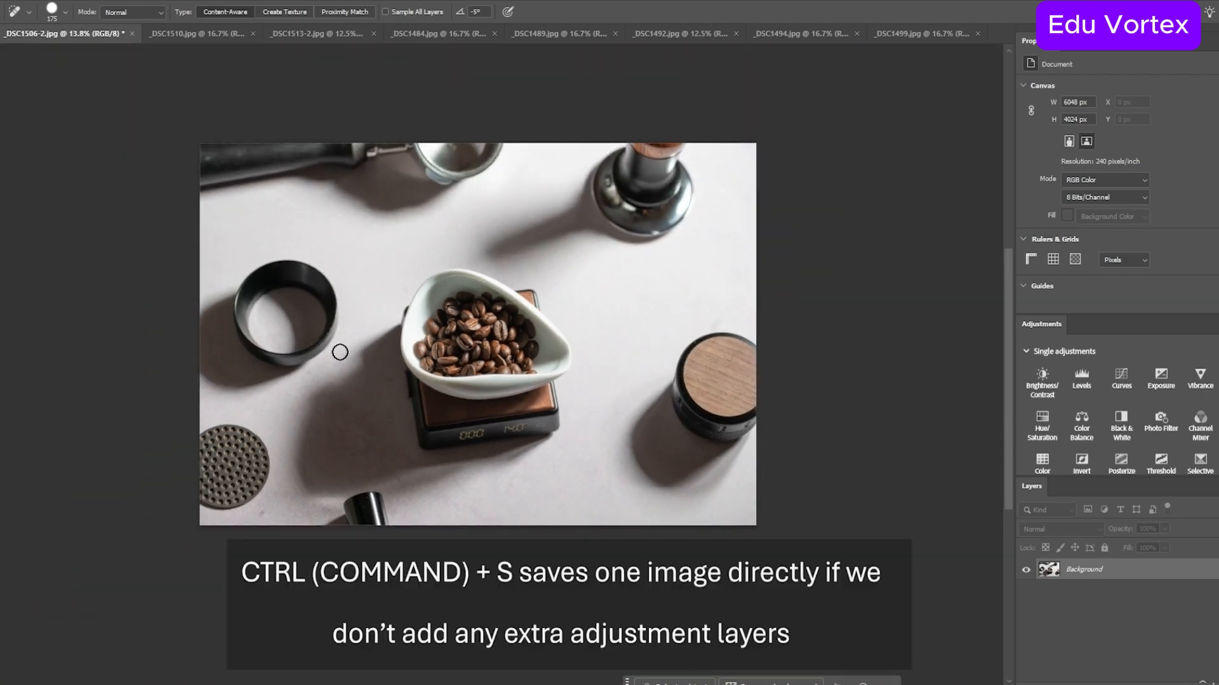
Step: Save _DSC1506-2.jpg directly over the original, accepting the JPEG options, and close the document
key(ctrl+s)
key(Return)
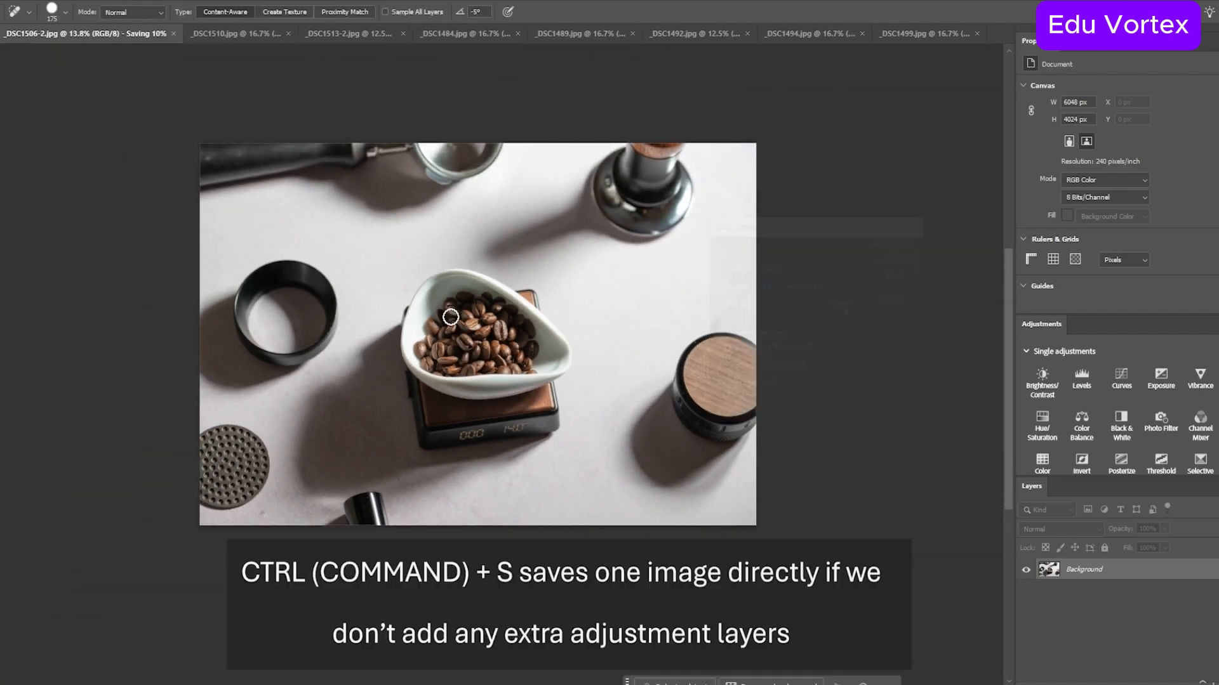
key(ctrl+w)
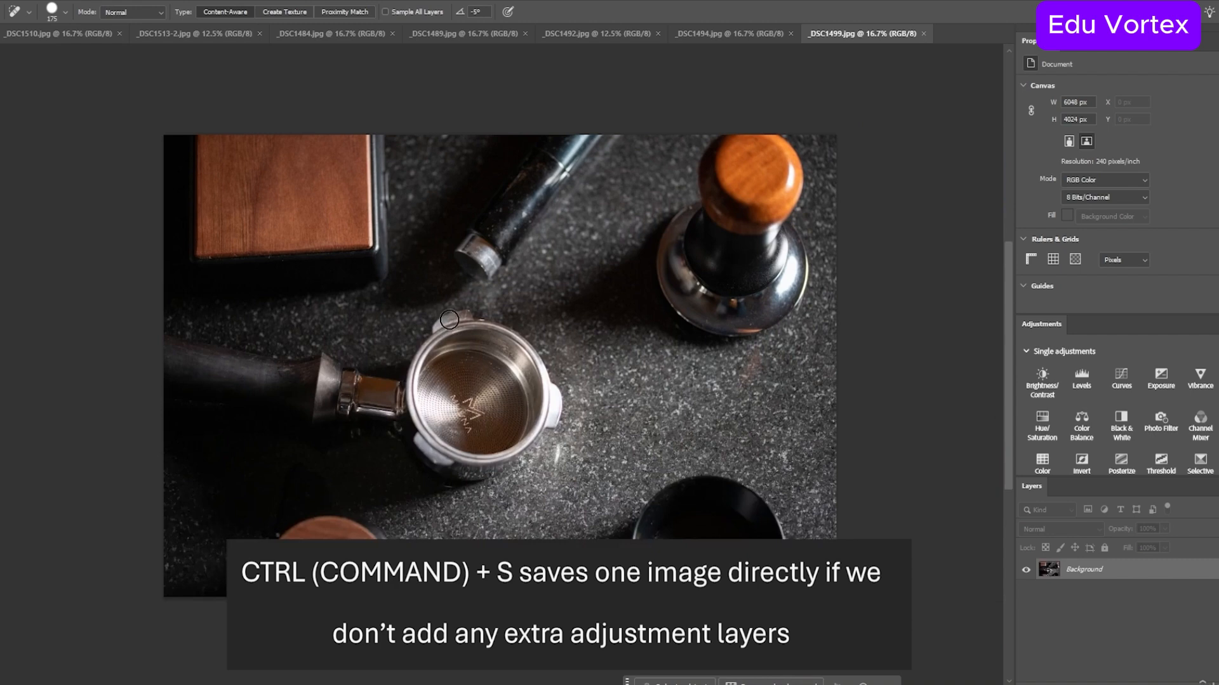
Step: Duplicate the Background layer of _DSC1499 and bring up the Save As dialog to check its file type options
drag(760, 354, 740, 371)
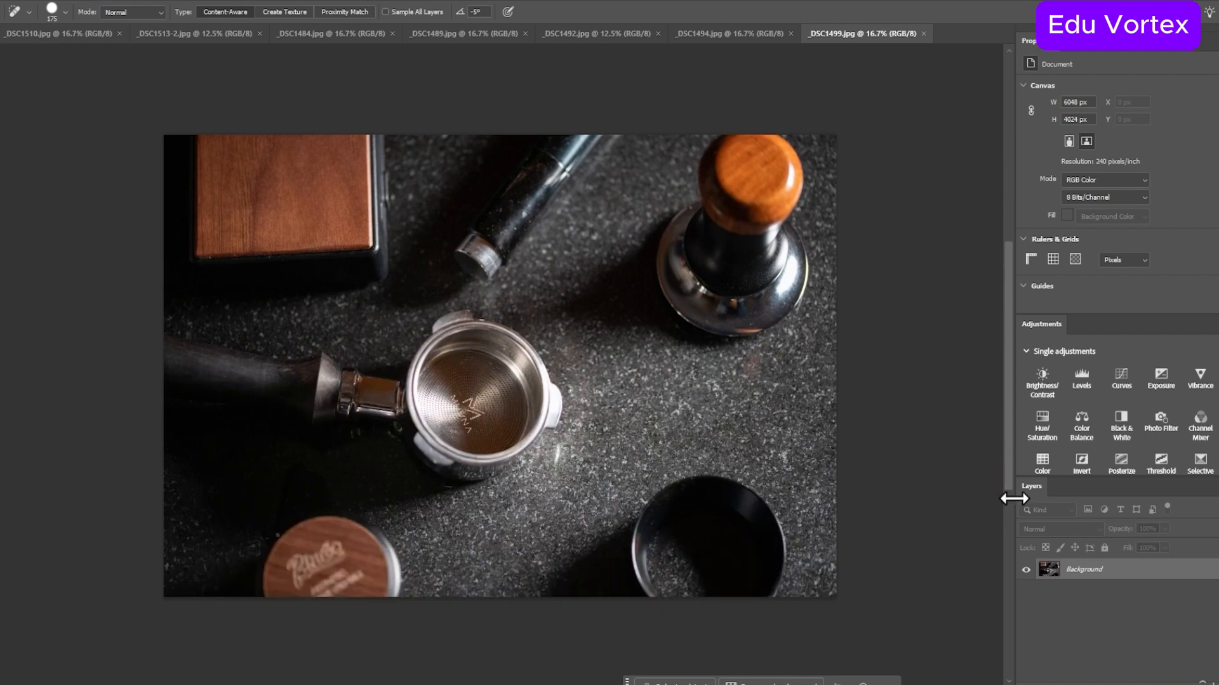
key(ctrl+j)
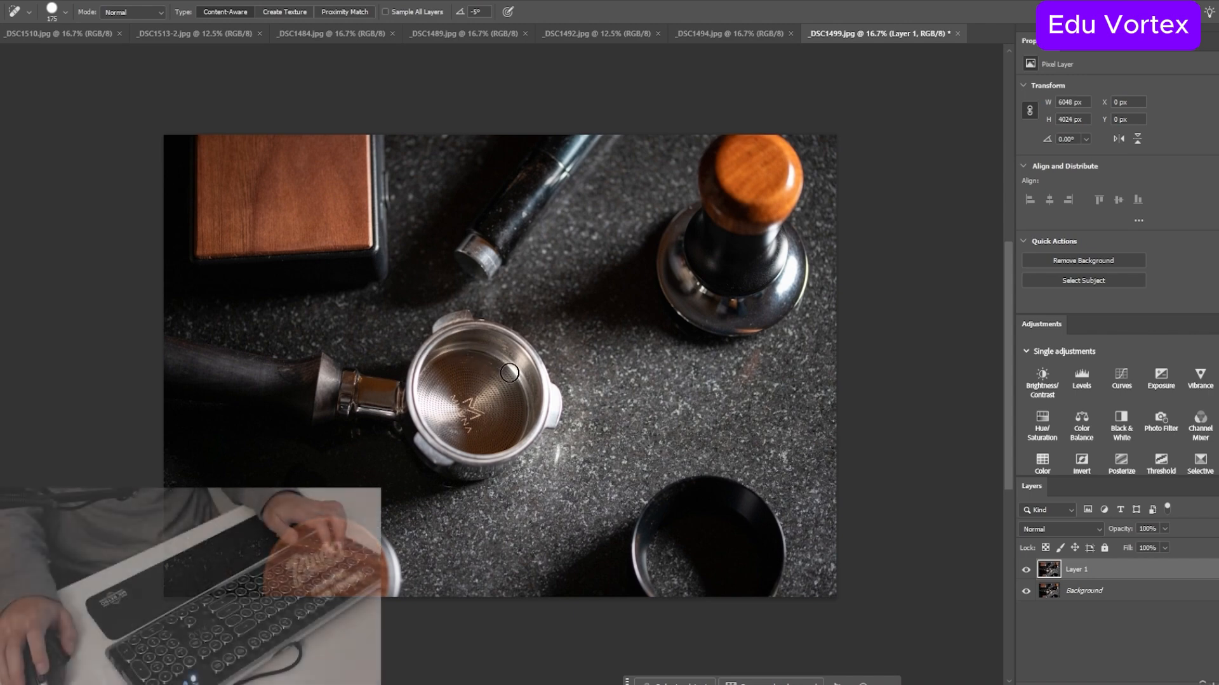
key(ctrl+shift+s)
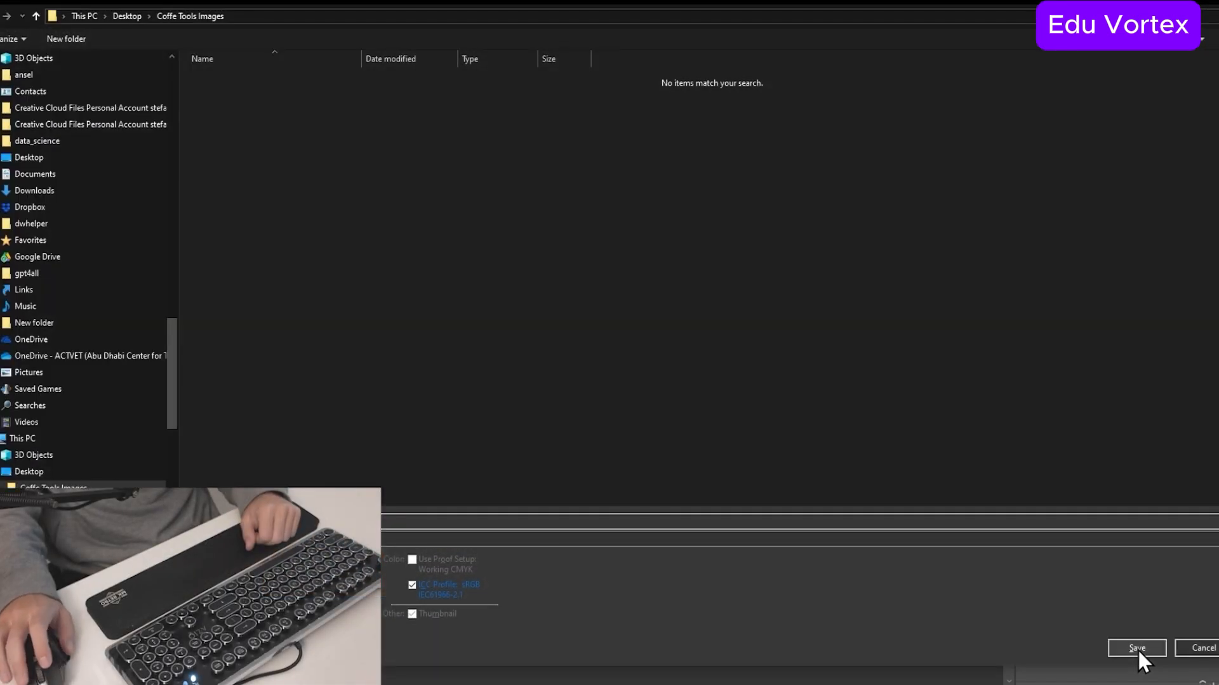
click(822, 538)
click(117, 535)
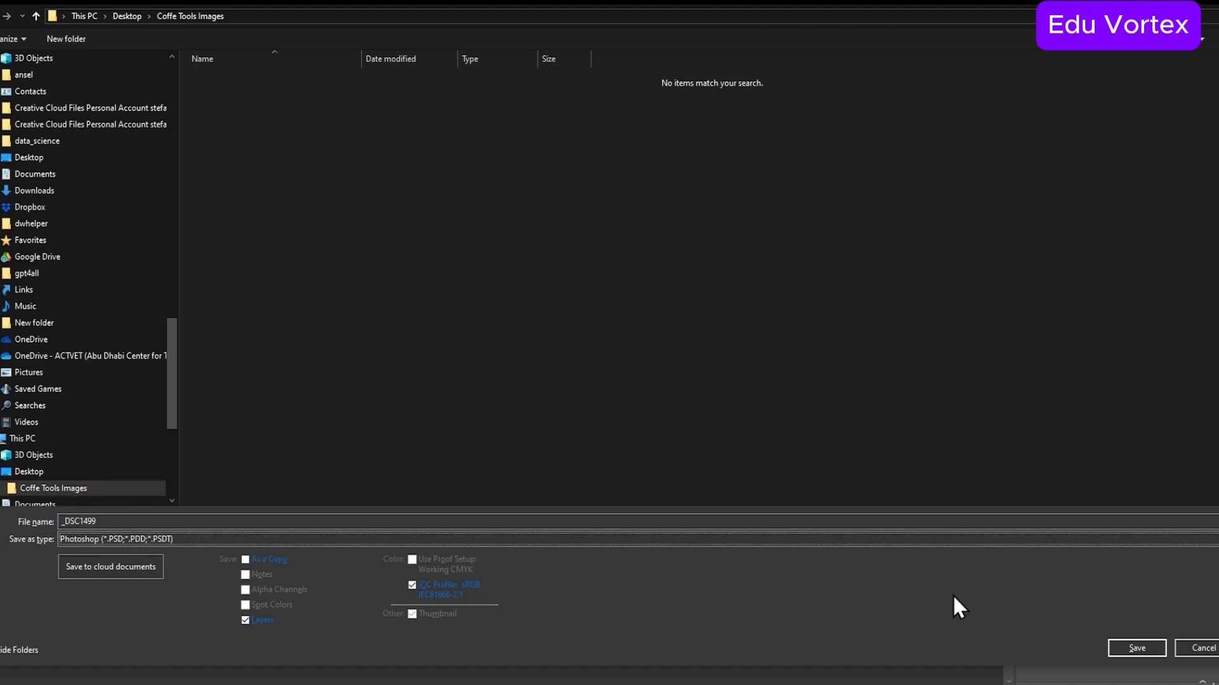
key(Return)
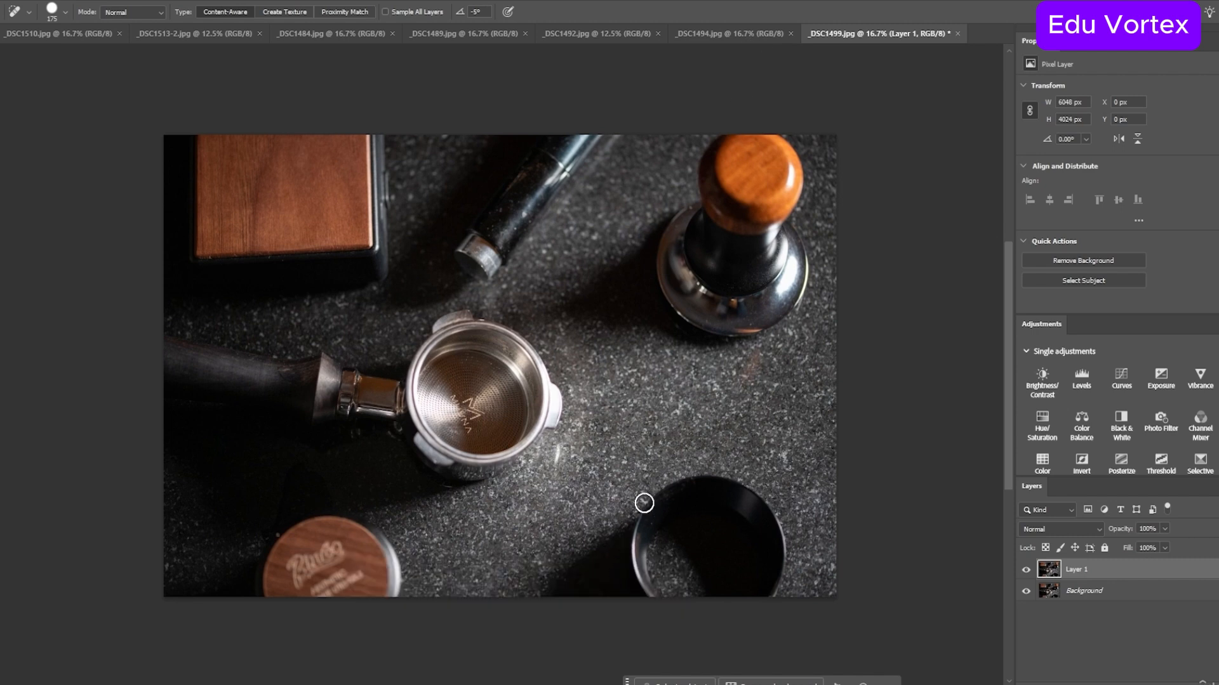
key(ctrl+shift+s)
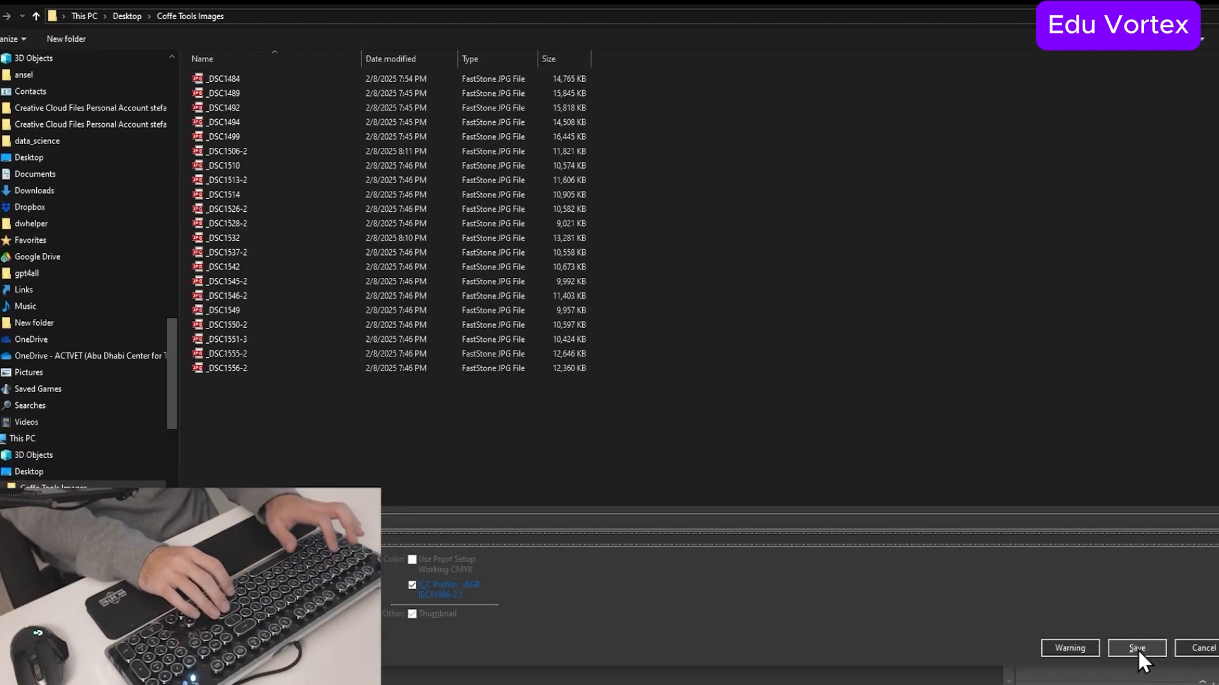
key(Return)
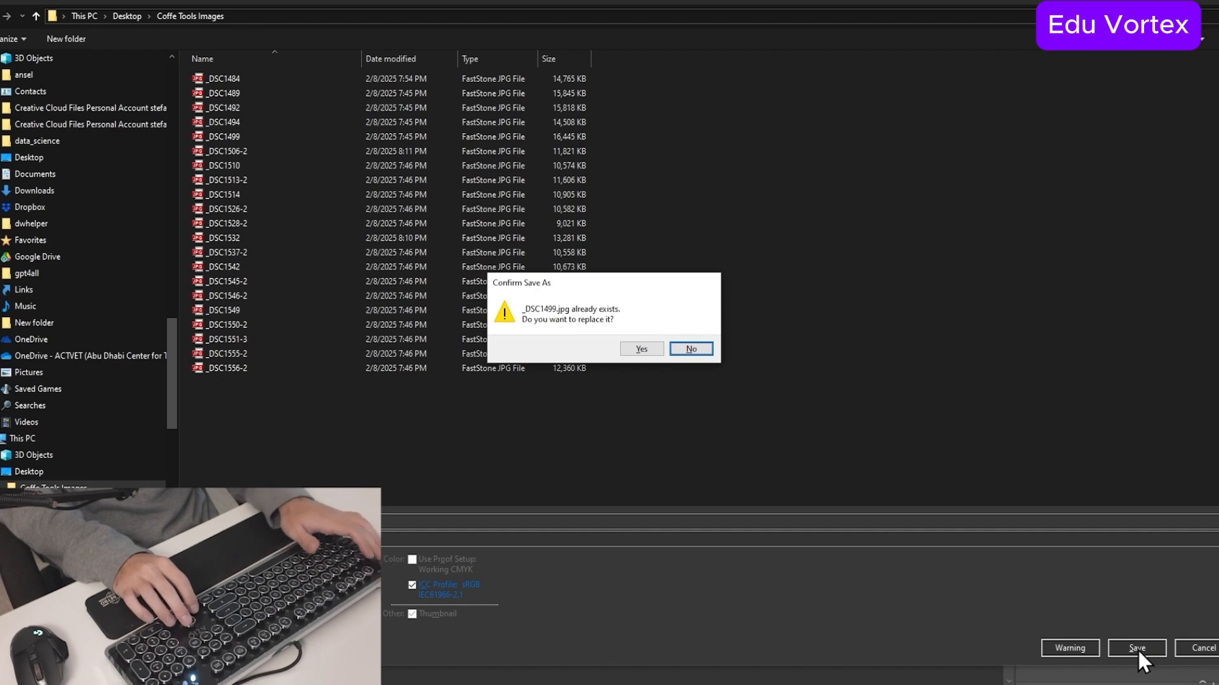
click(690, 348)
click(1202, 648)
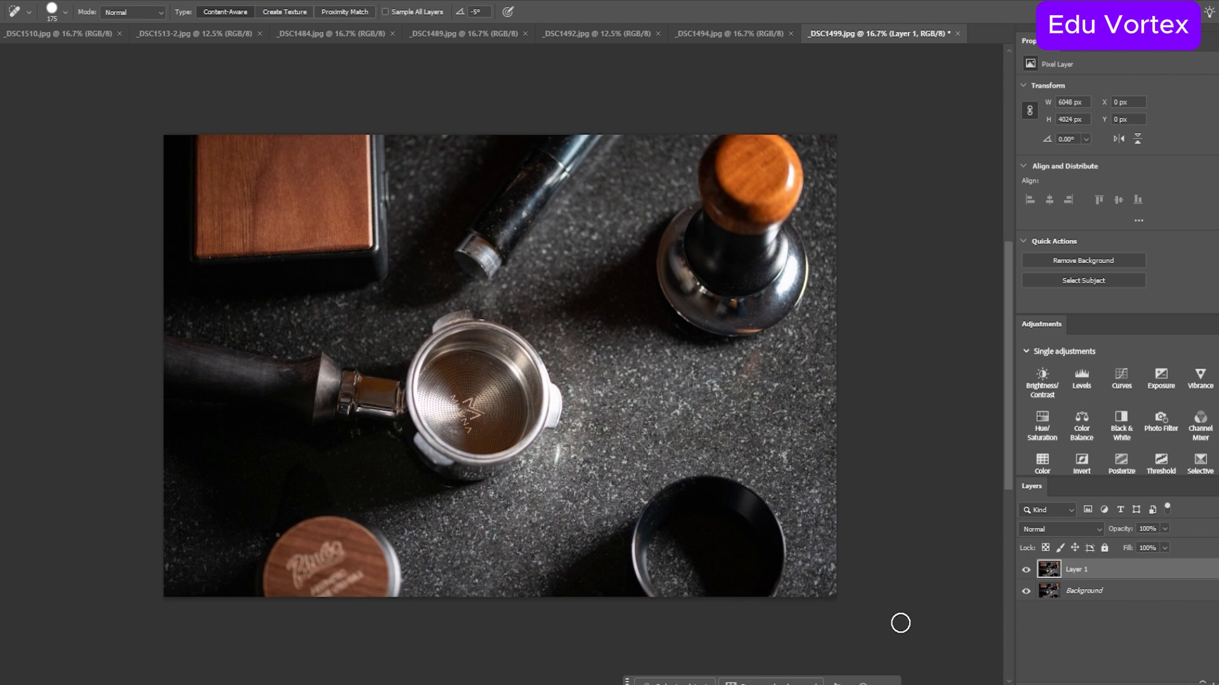
Step: Switch to X-Mouse Button Control and, in the PS profile, assign Simulated Keys to Mouse Button 4 and open its keystroke settings
mouse_move(925, 684)
click(925, 654)
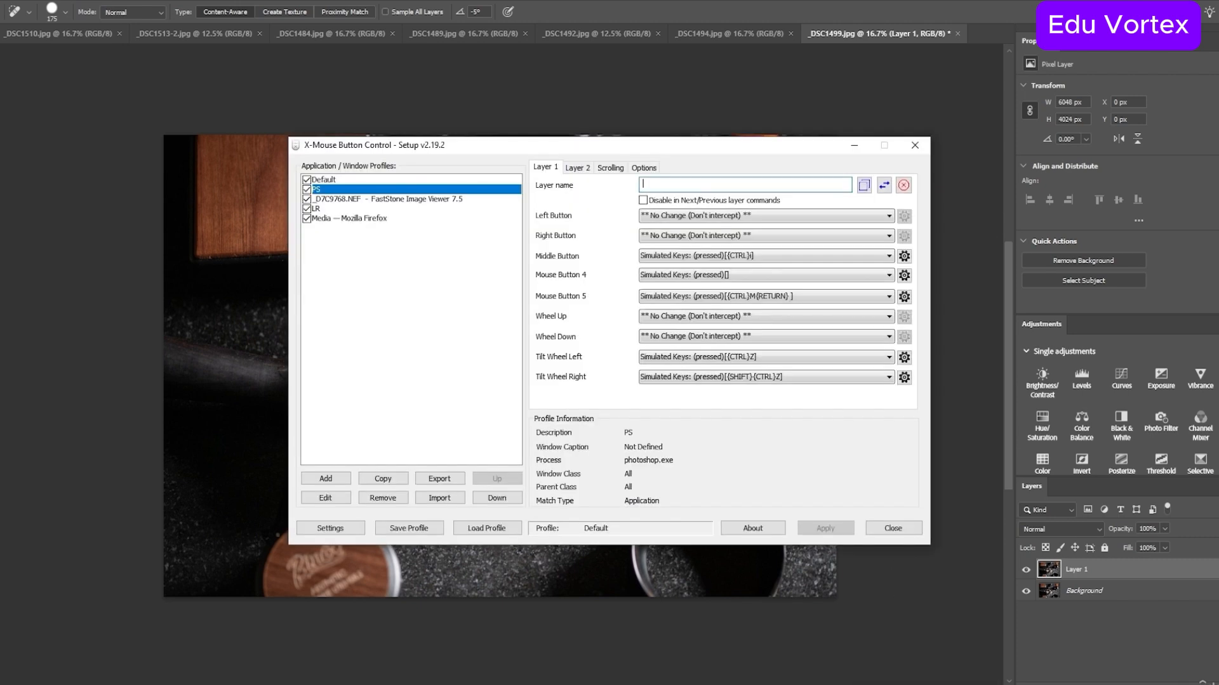
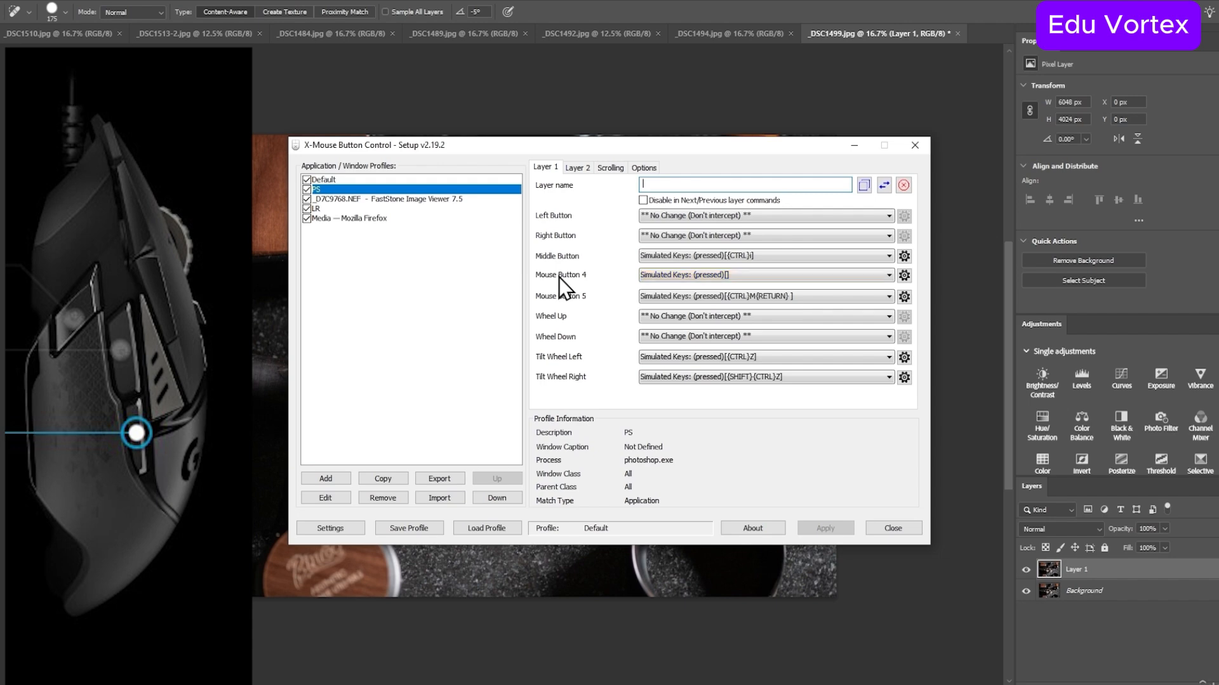
click(650, 282)
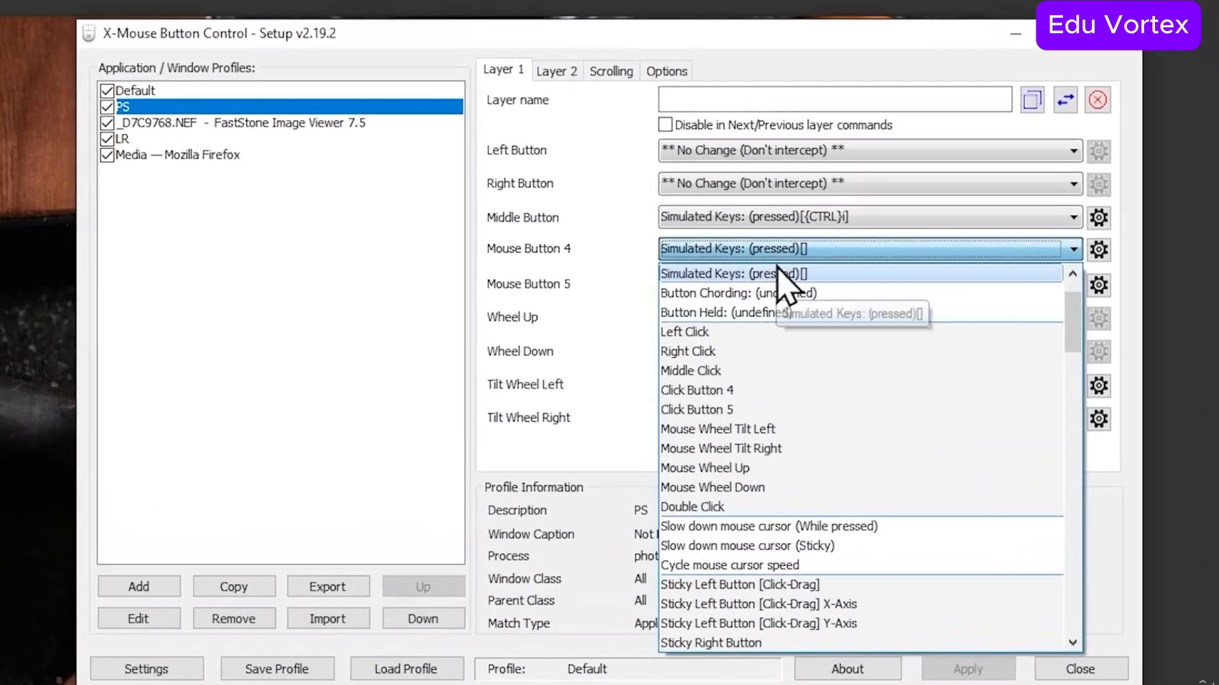
click(712, 290)
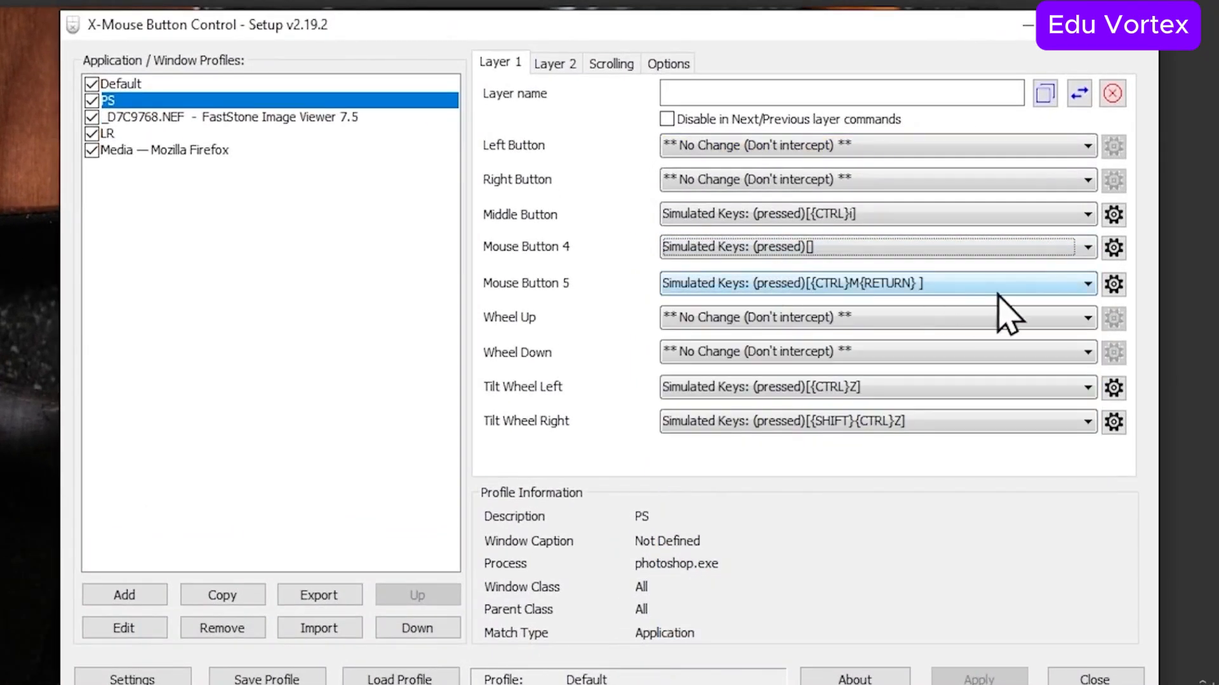
click(1113, 247)
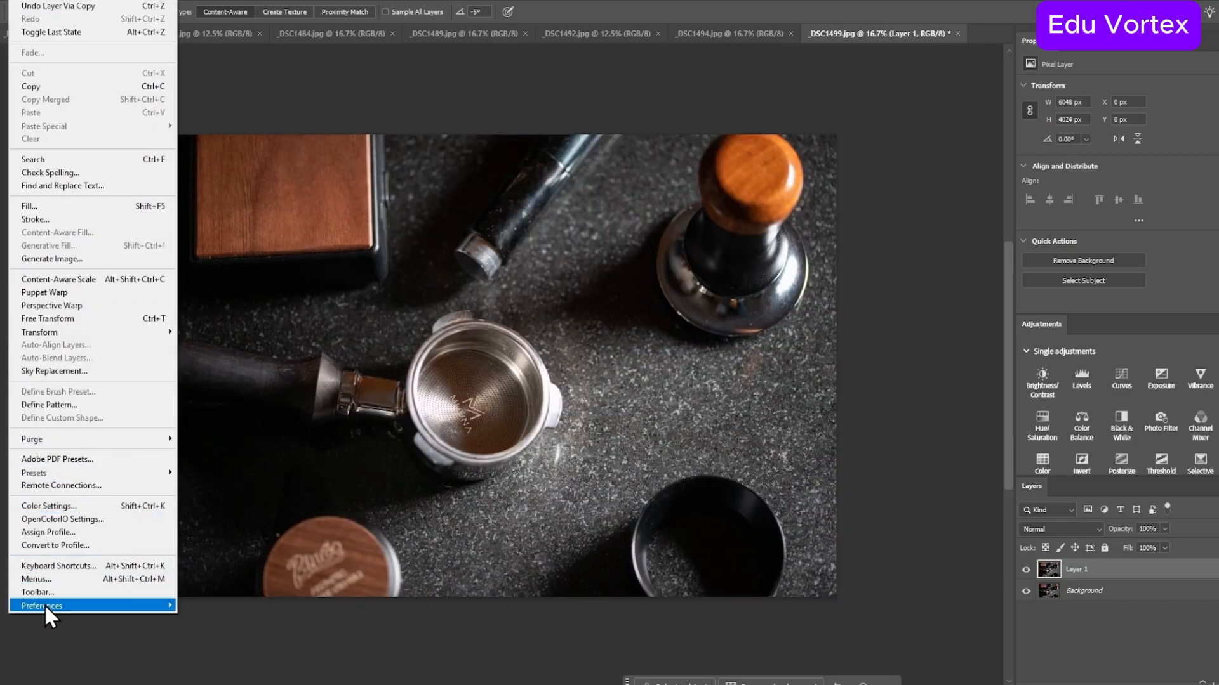
Step: Check the File Handling preferences in Photoshop and look up the Save As command and its shortcut
mouse_move(45, 606)
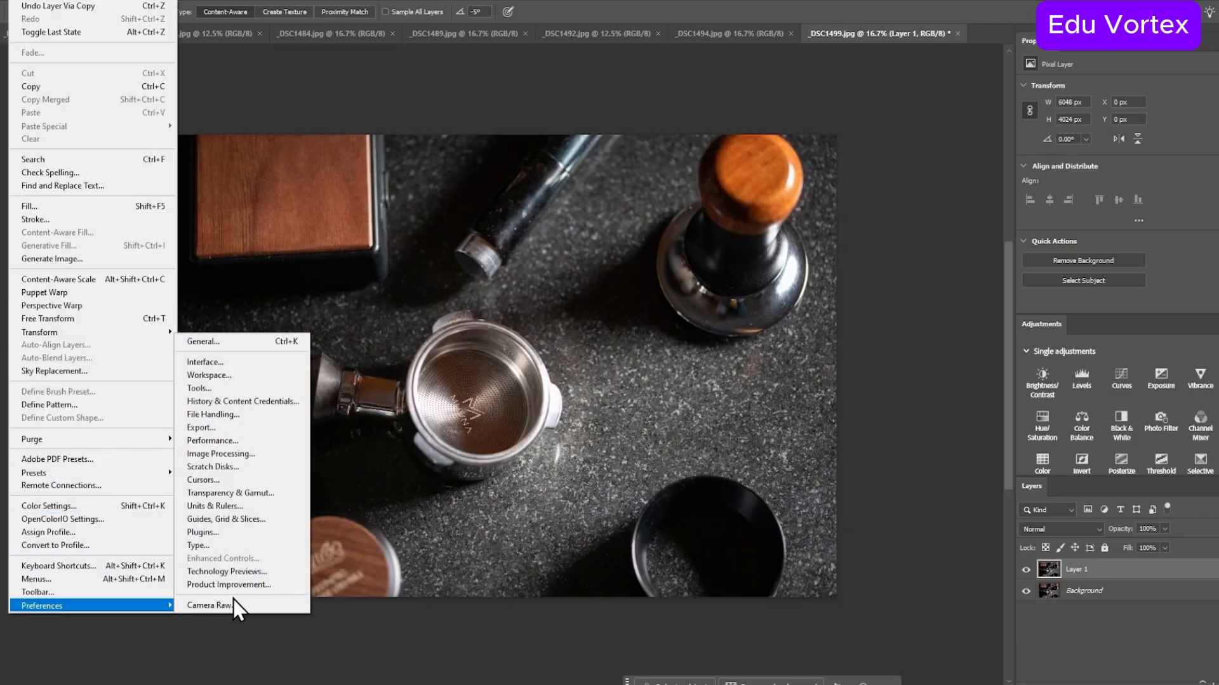
click(219, 342)
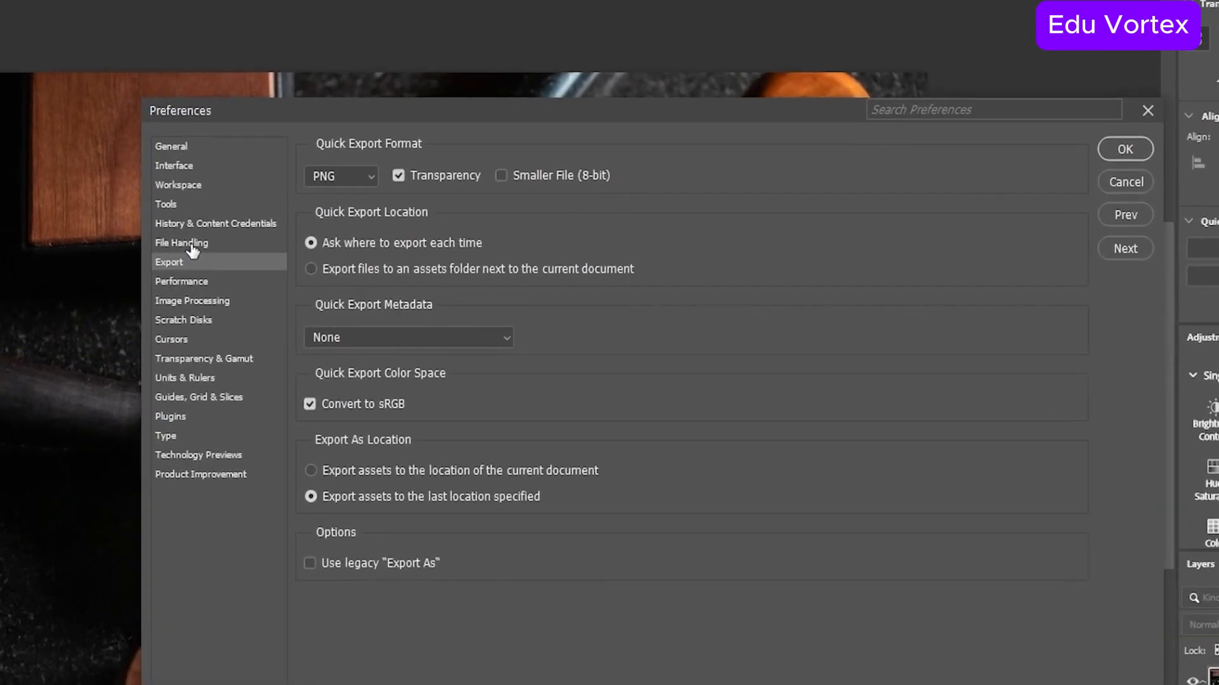
click(308, 256)
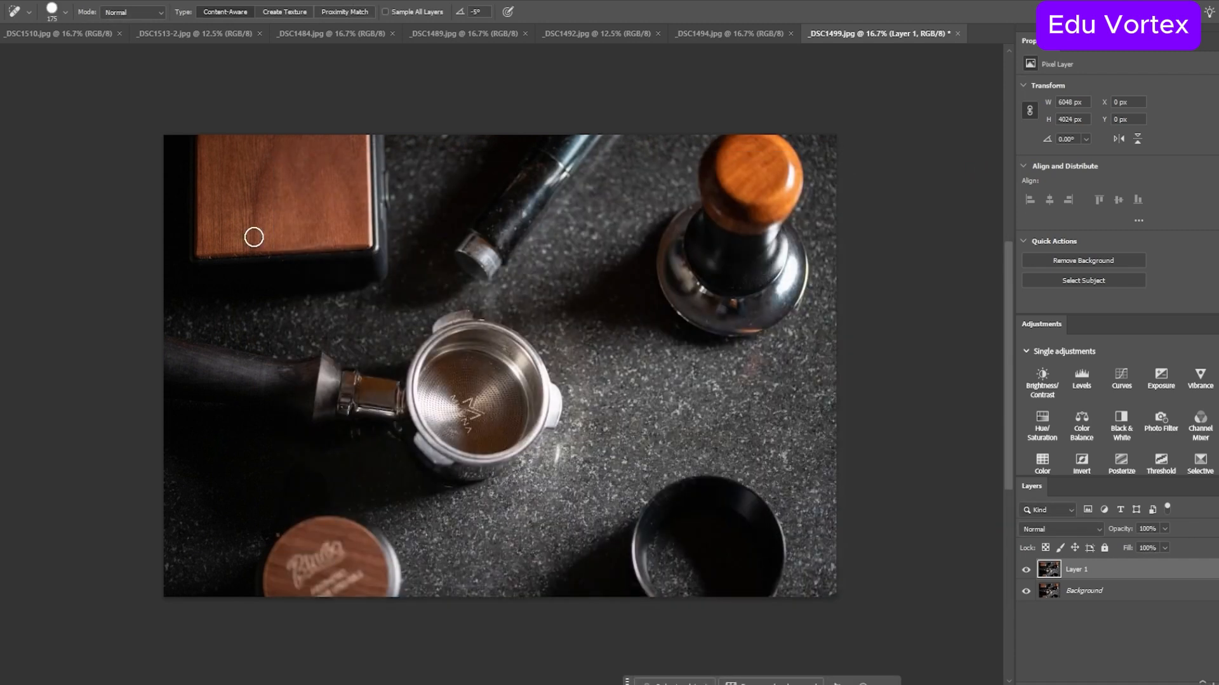
click(6, 2)
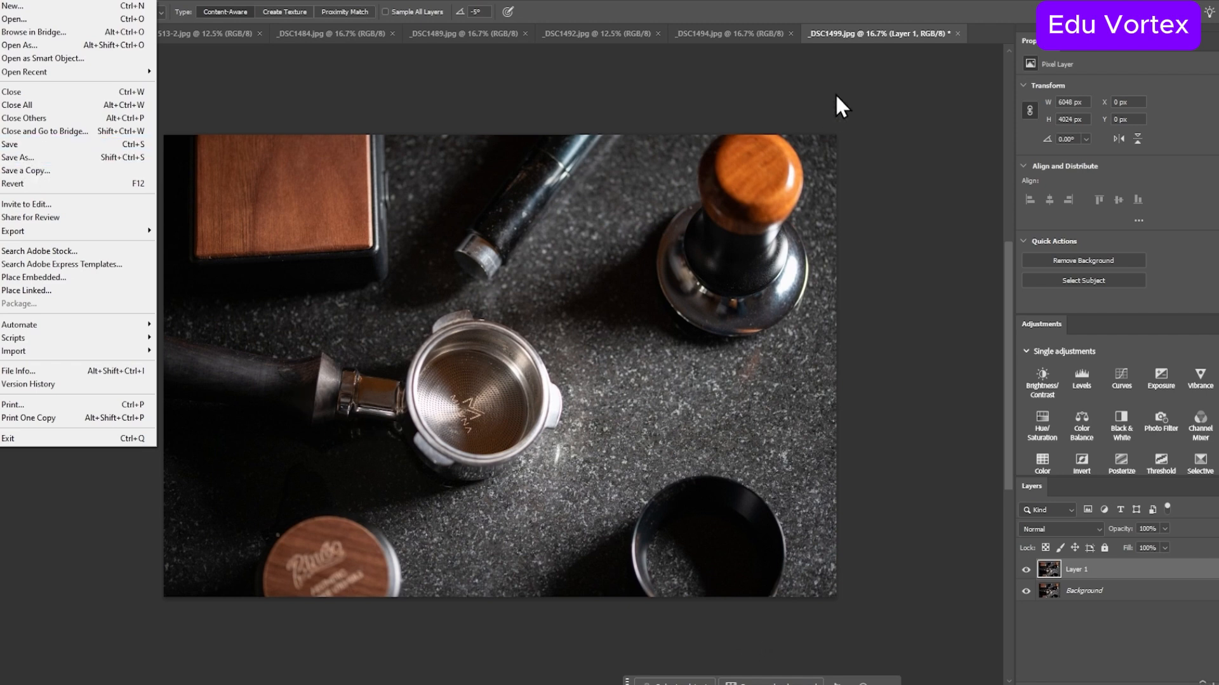
click(867, 6)
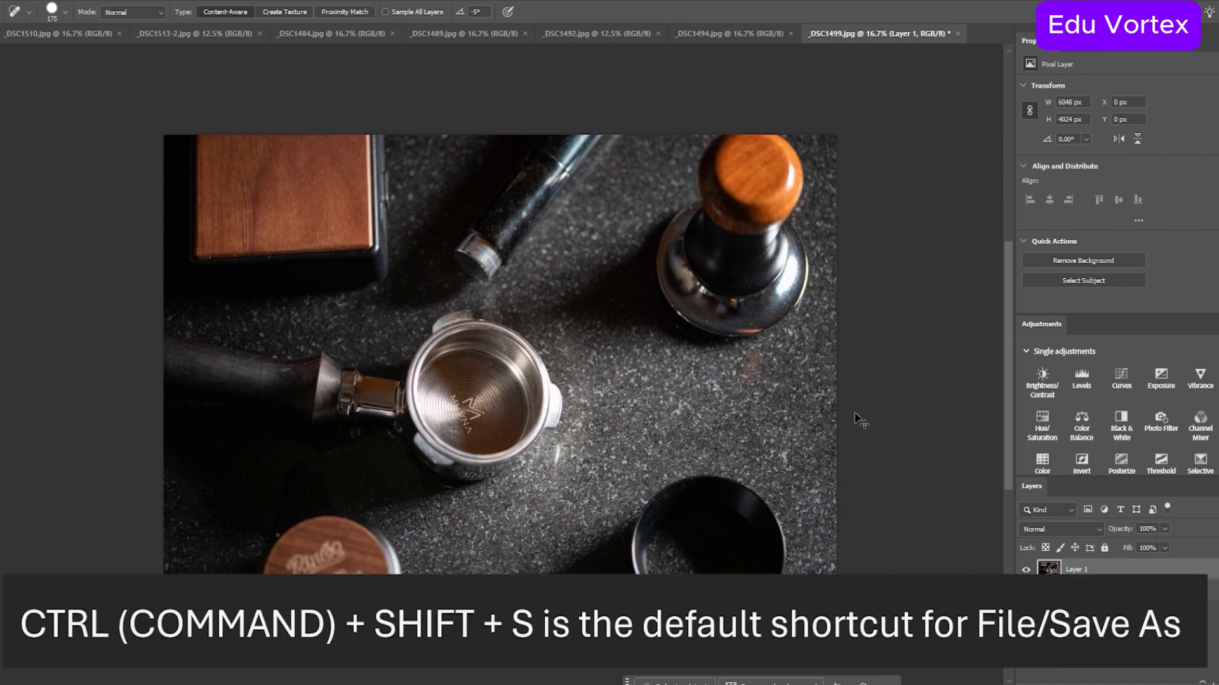
Step: Test the Save As shortcut on _DSC1499, then return to X-Mouse Button Control and enter the {CTRL} tag as Mouse Button 4's custom key
key(ctrl+shift+s)
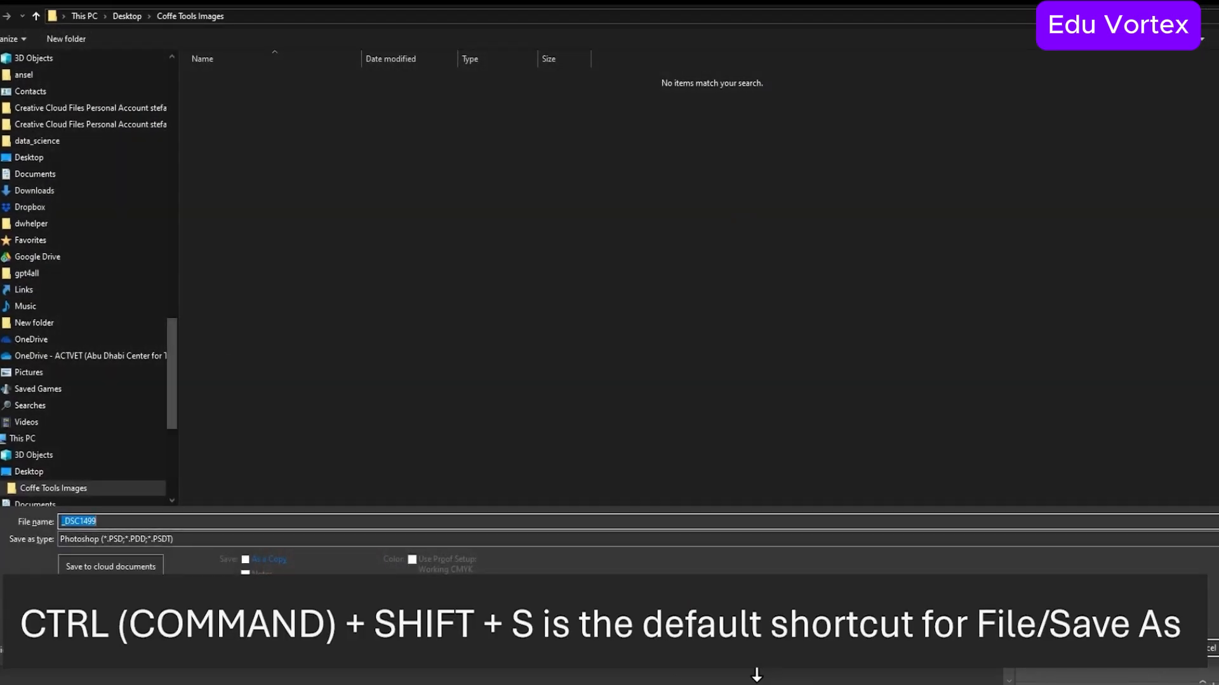
key(alt+Tab)
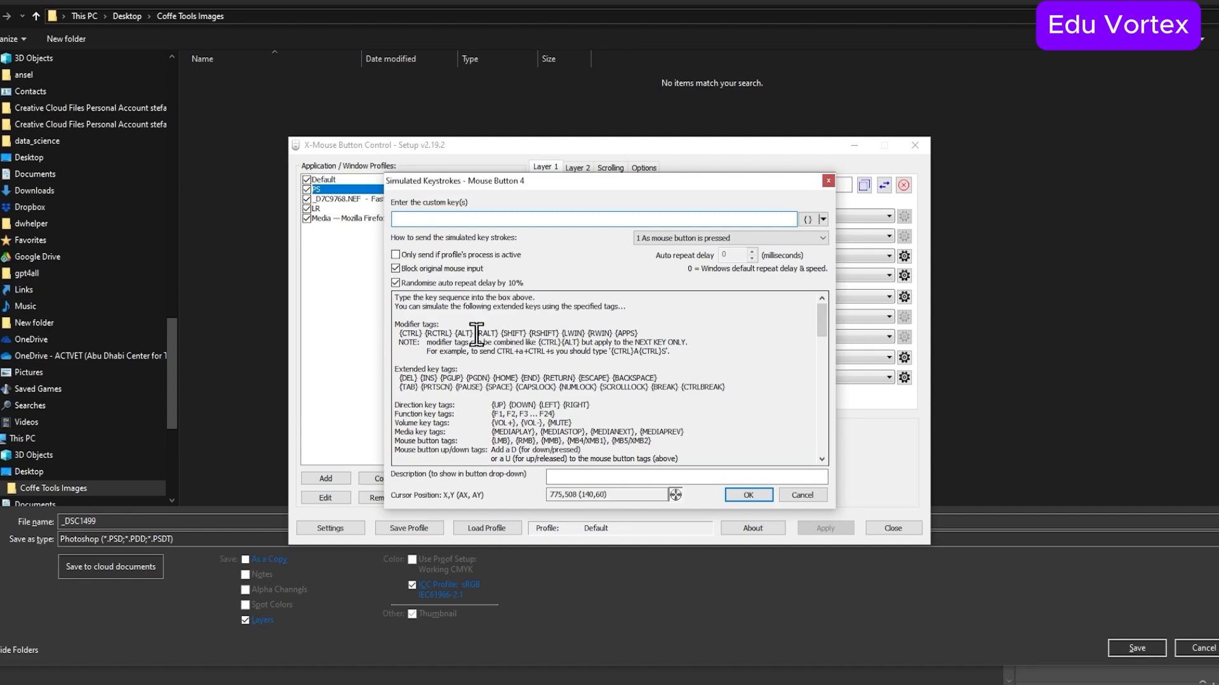
double_click(410, 333)
key(ctrl+c)
click(414, 219)
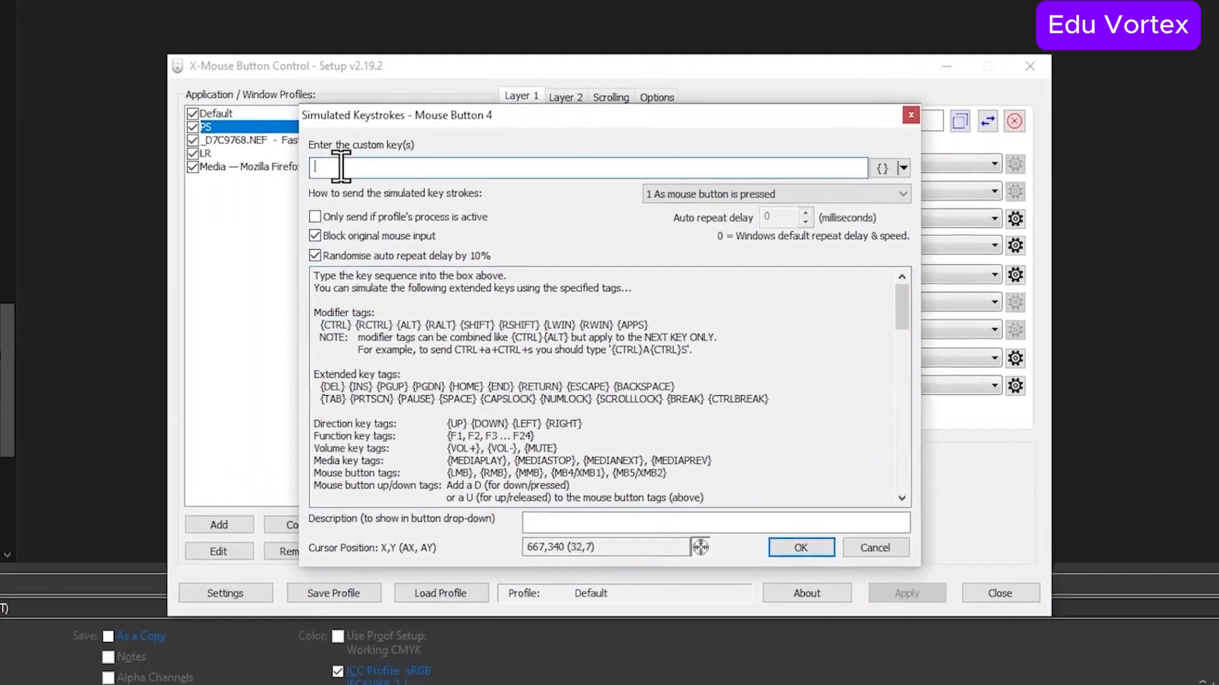
key(ctrl+v)
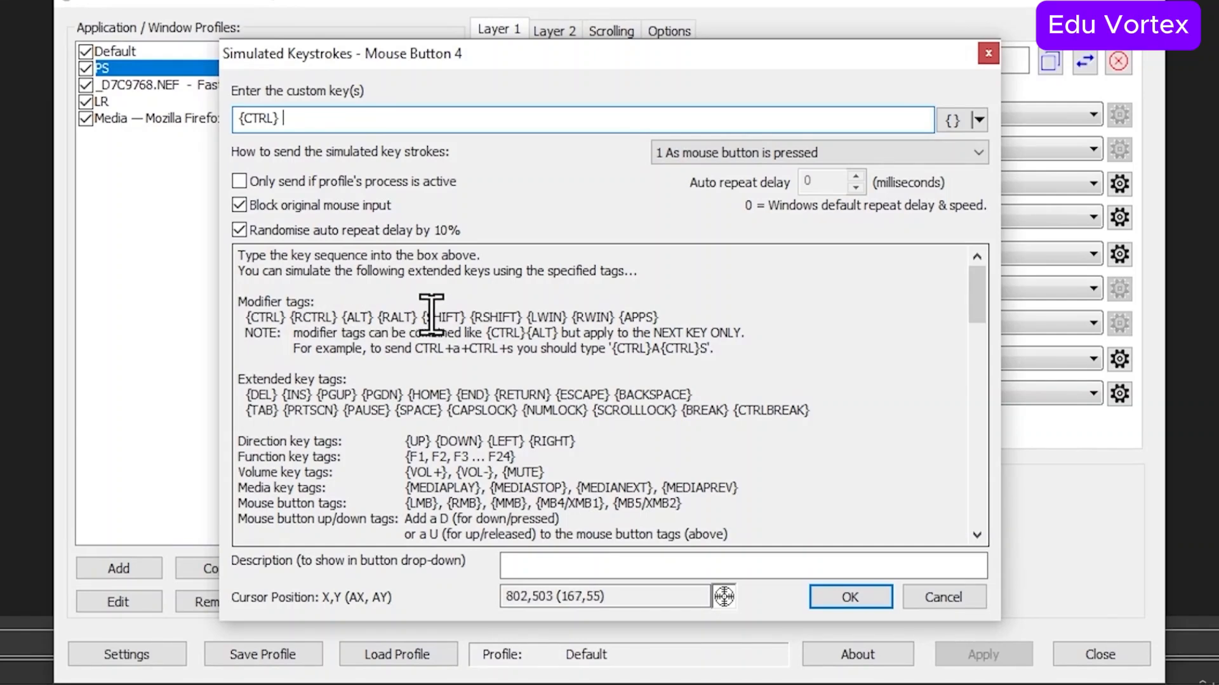
Step: Complete Mouse Button 4's key sequence as {CTRL}{SHIFT}S without spaces and accept the mapping
double_click(442, 318)
right_click(443, 319)
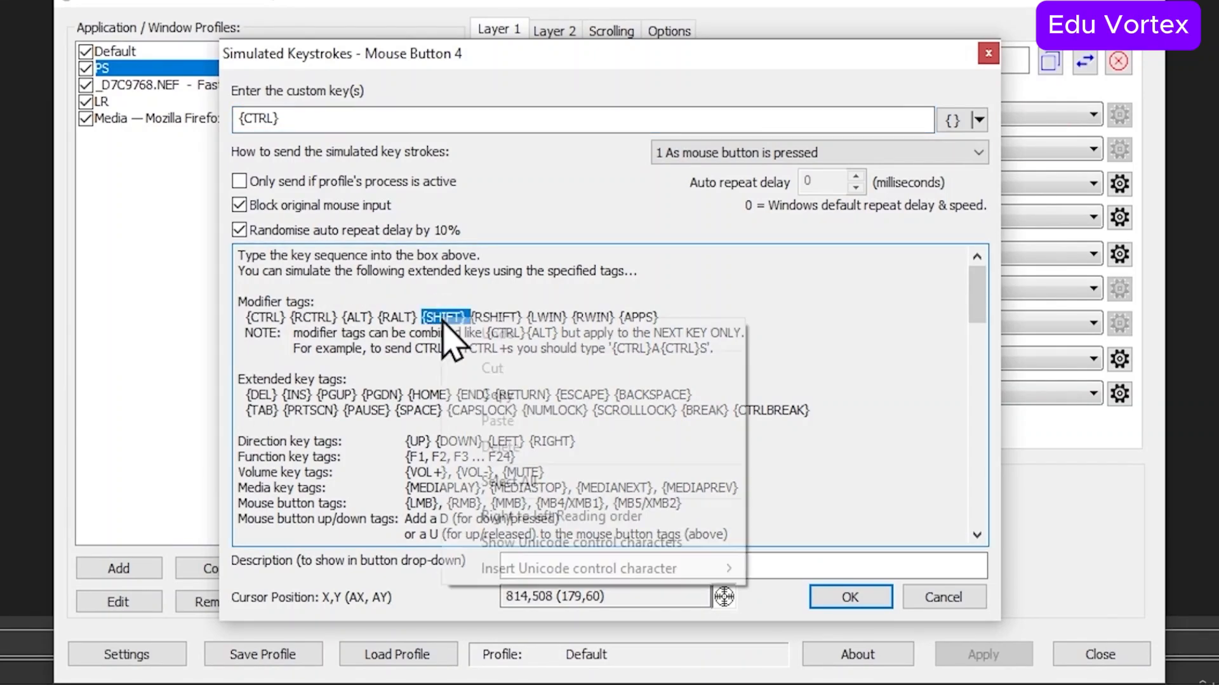
click(508, 394)
right_click(319, 125)
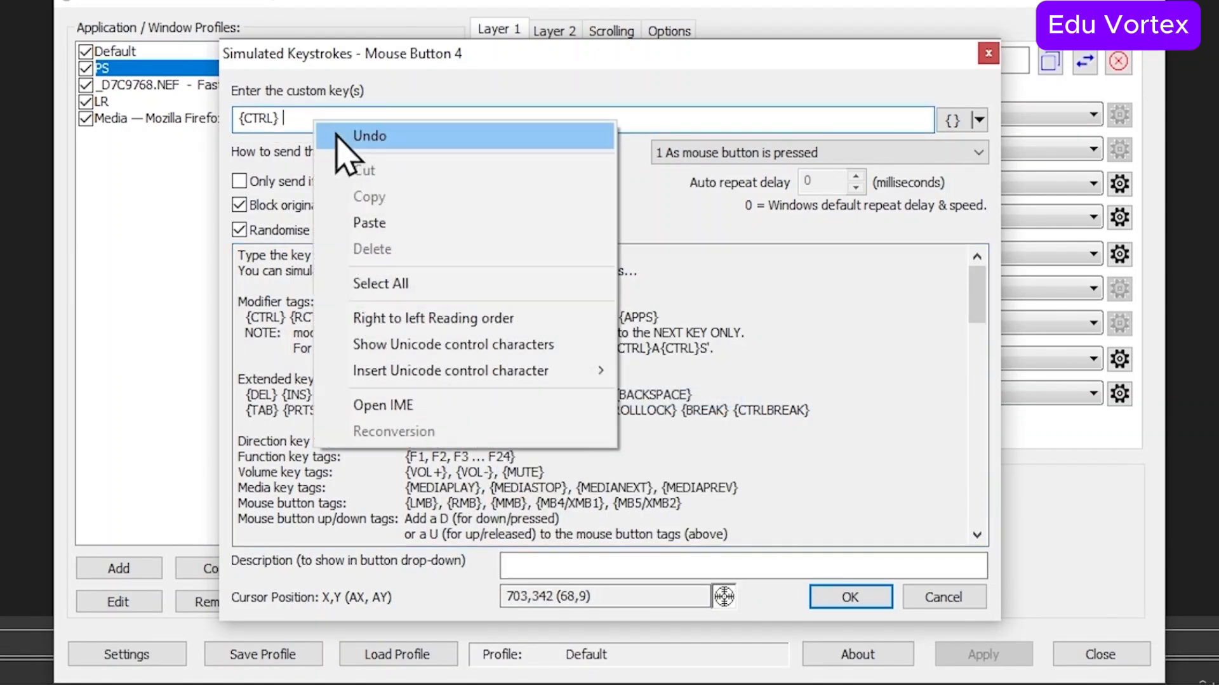
click(408, 237)
text(SHIFT} S)
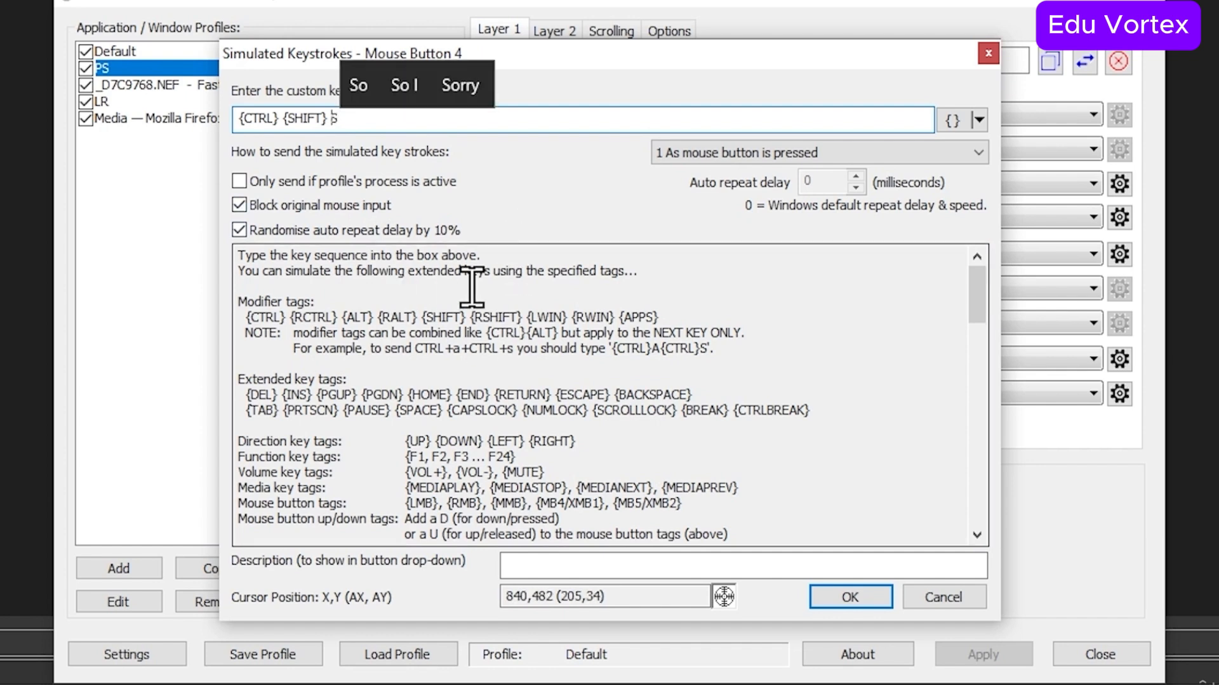
key(BackSpace)
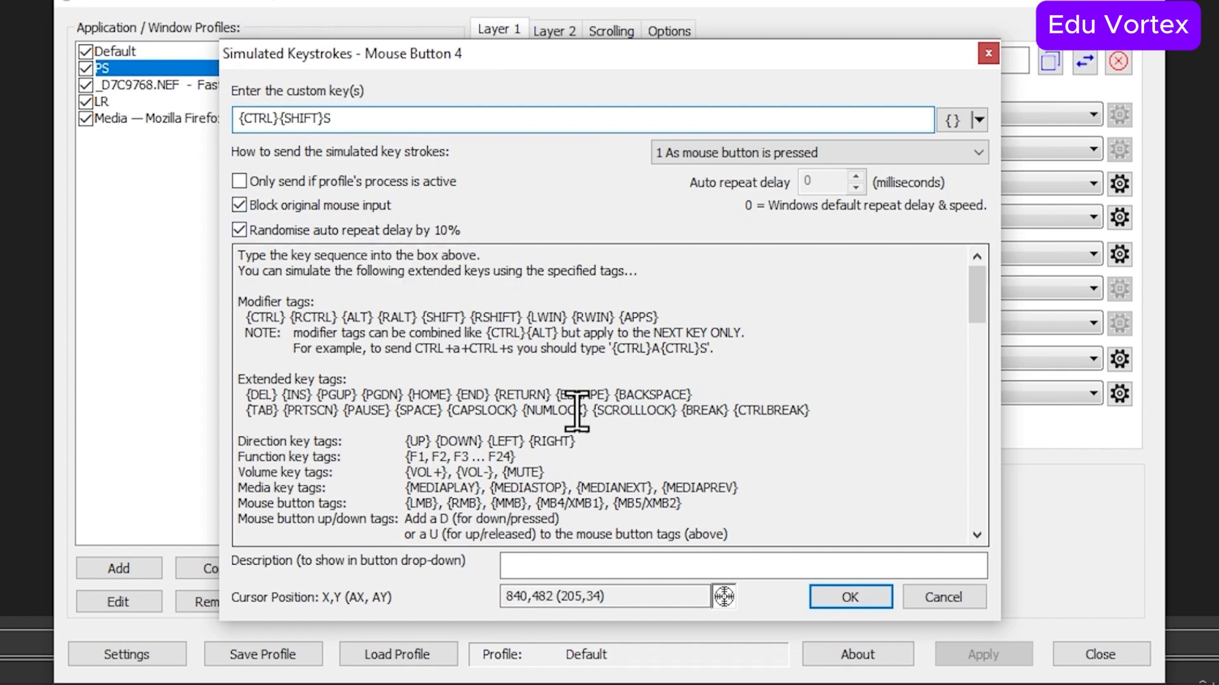
click(848, 599)
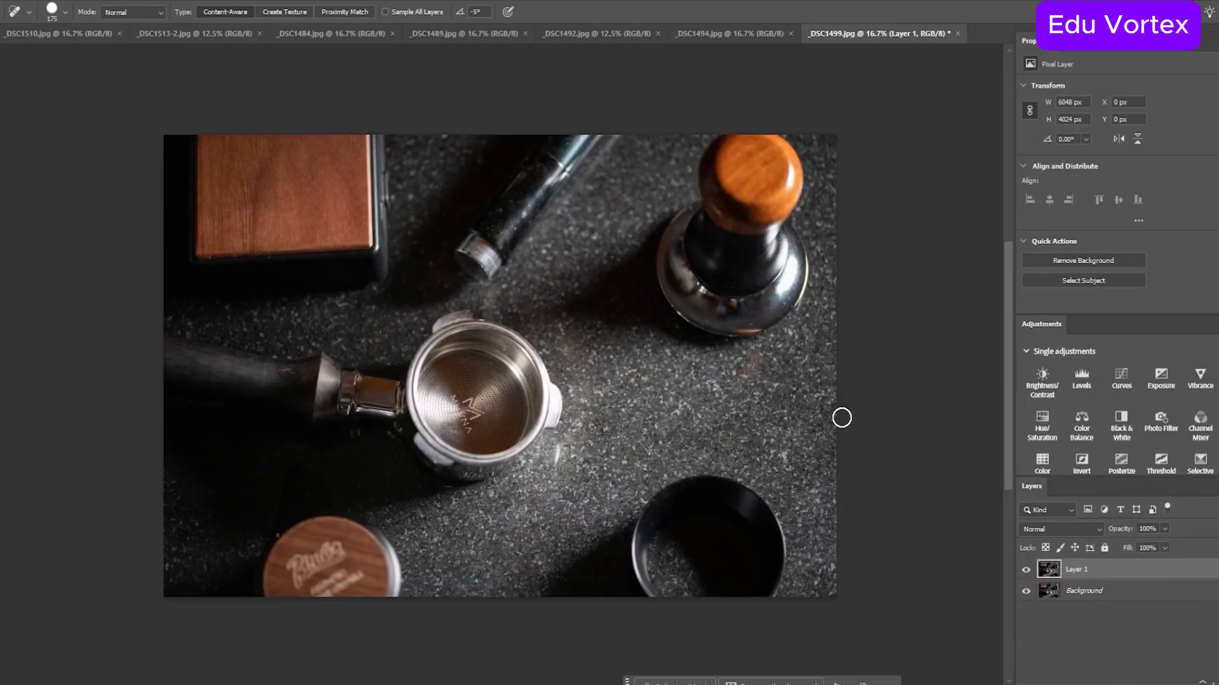
Step: Save _DSC1499 from Photoshop as a JPEG over the existing file, accepting Maximum quality 12 with Baseline ("Standard") format
key(ctrl+shift+s)
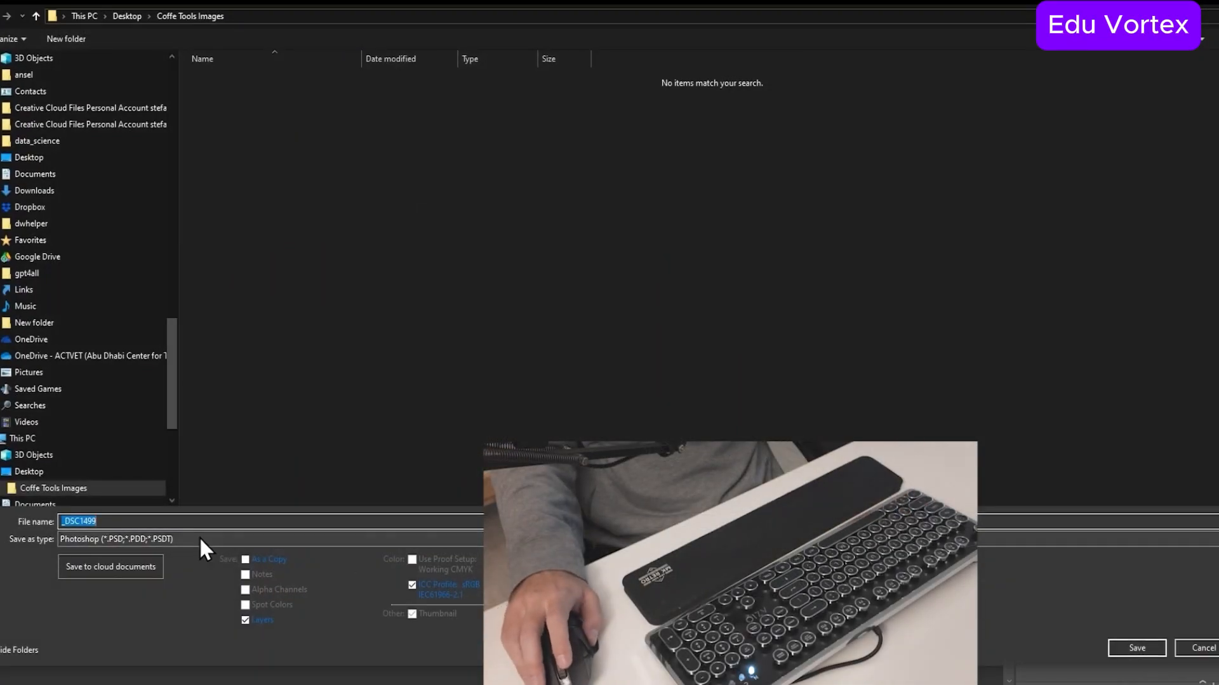
key(Tab)
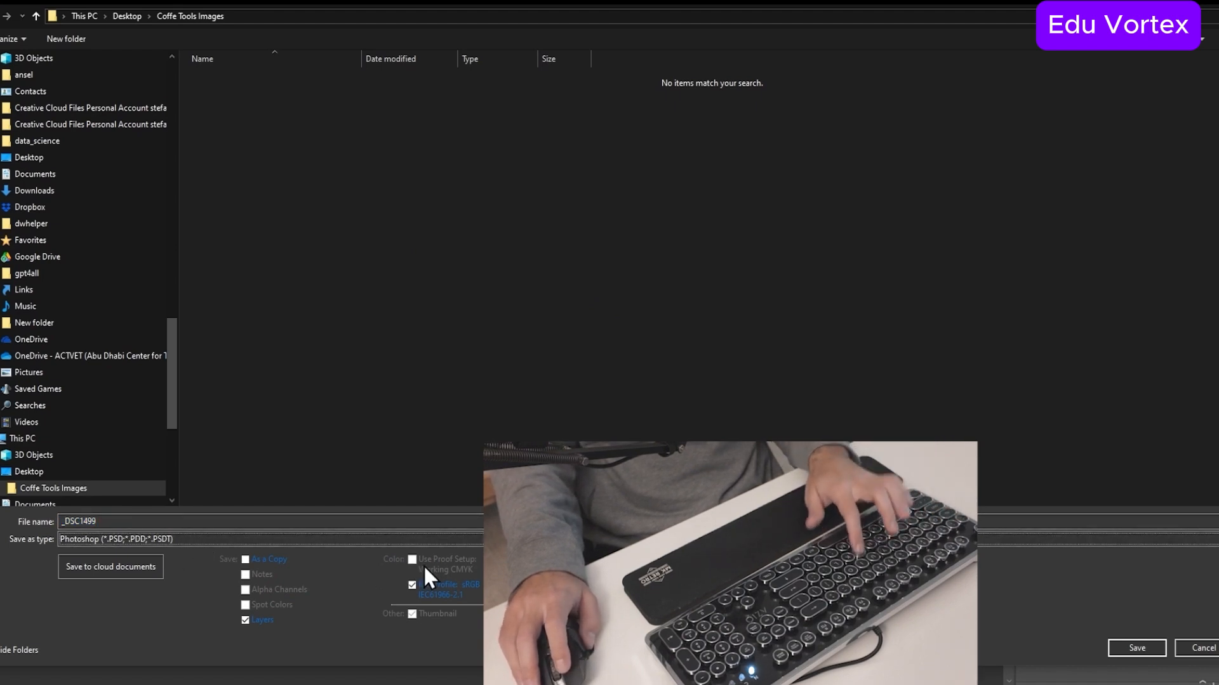
key(j)
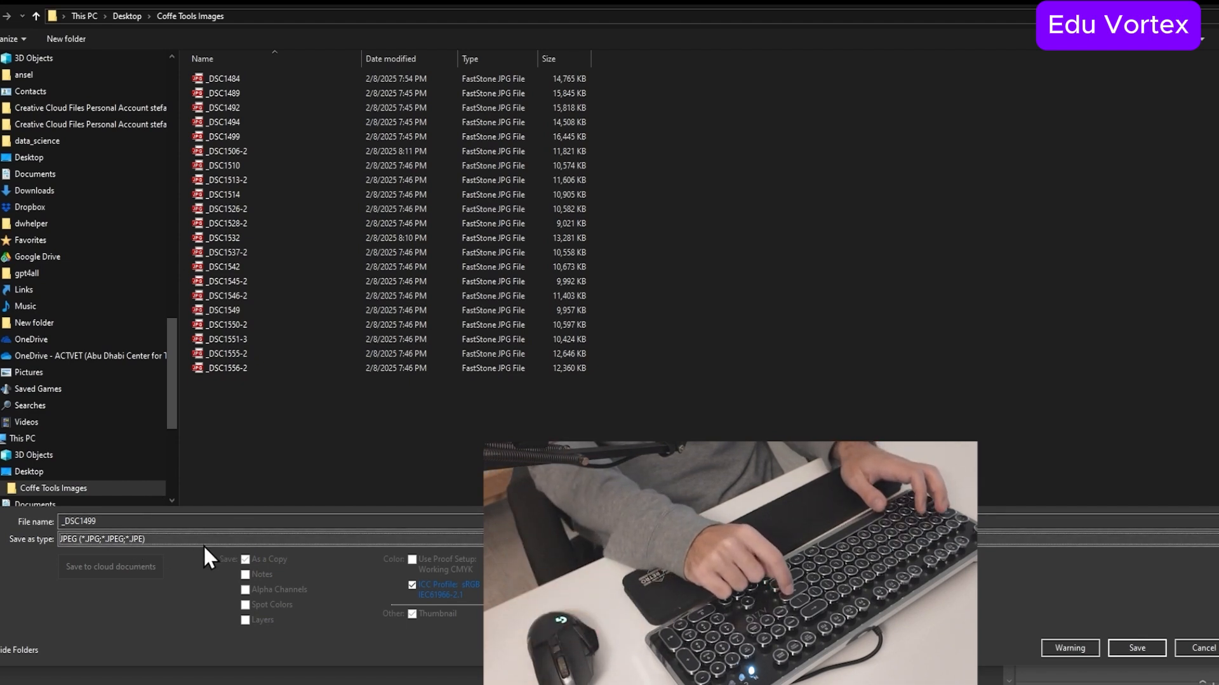
key(Return)
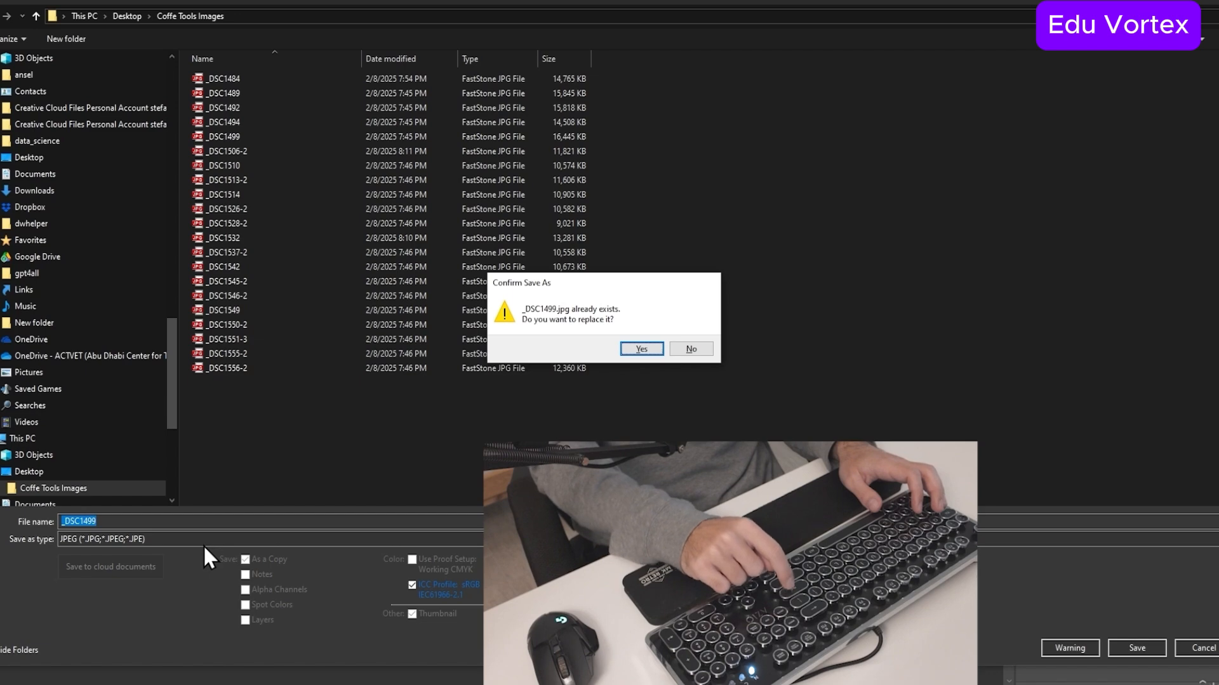
key(Return)
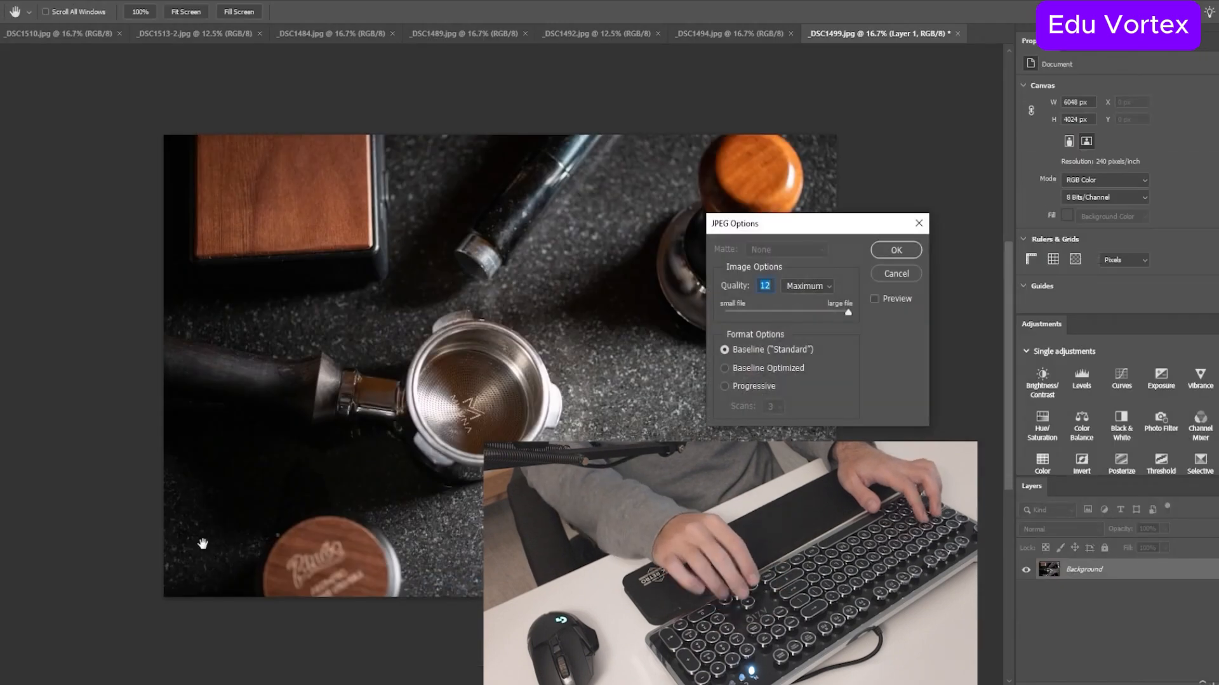
key(Return)
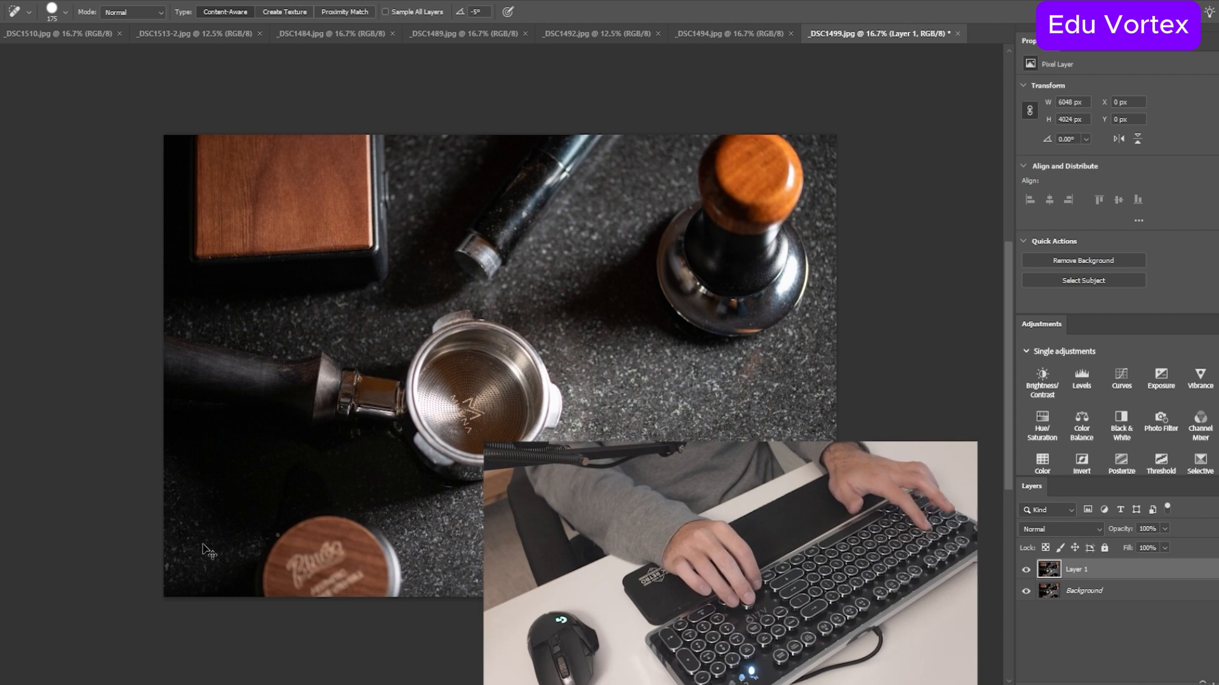
Step: Close the layered _DSC1499 document without saving its changes
key(ctrl+w)
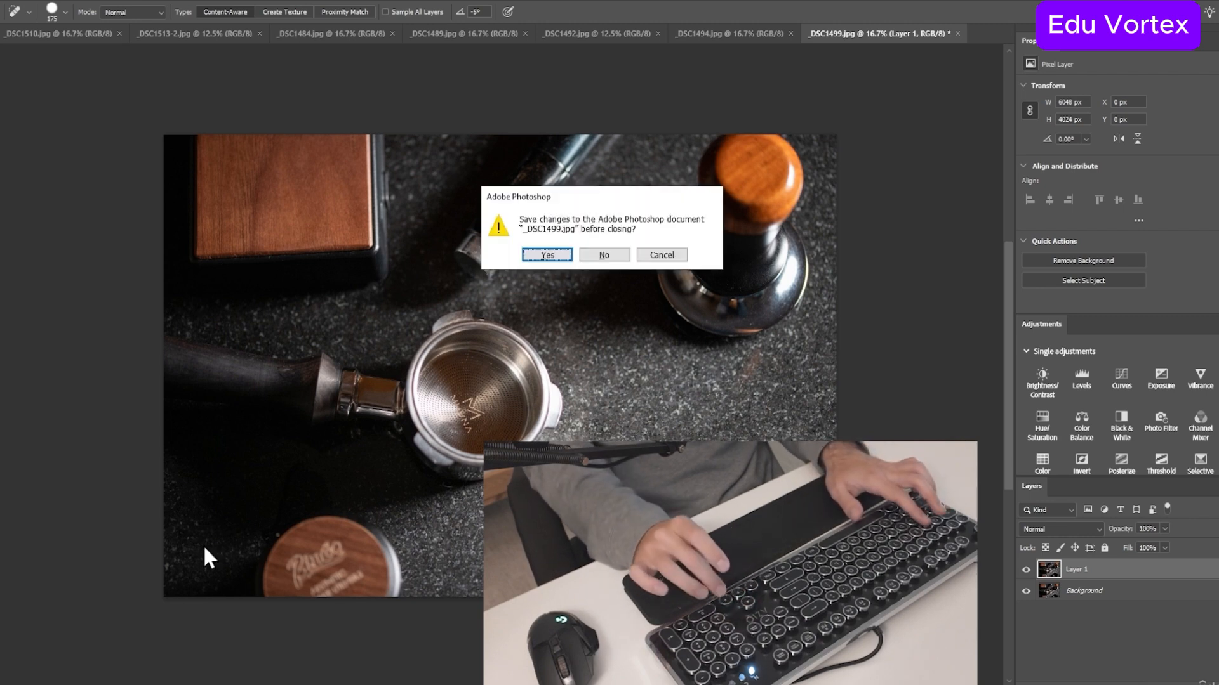
key(Tab)
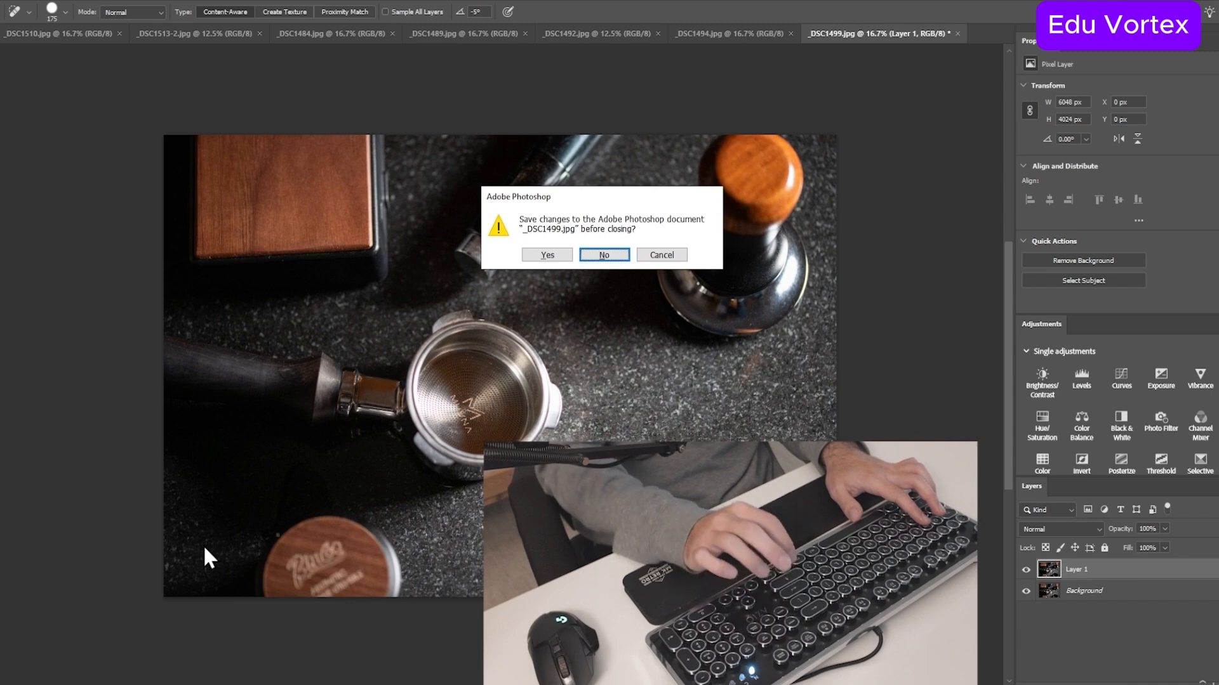
key(Return)
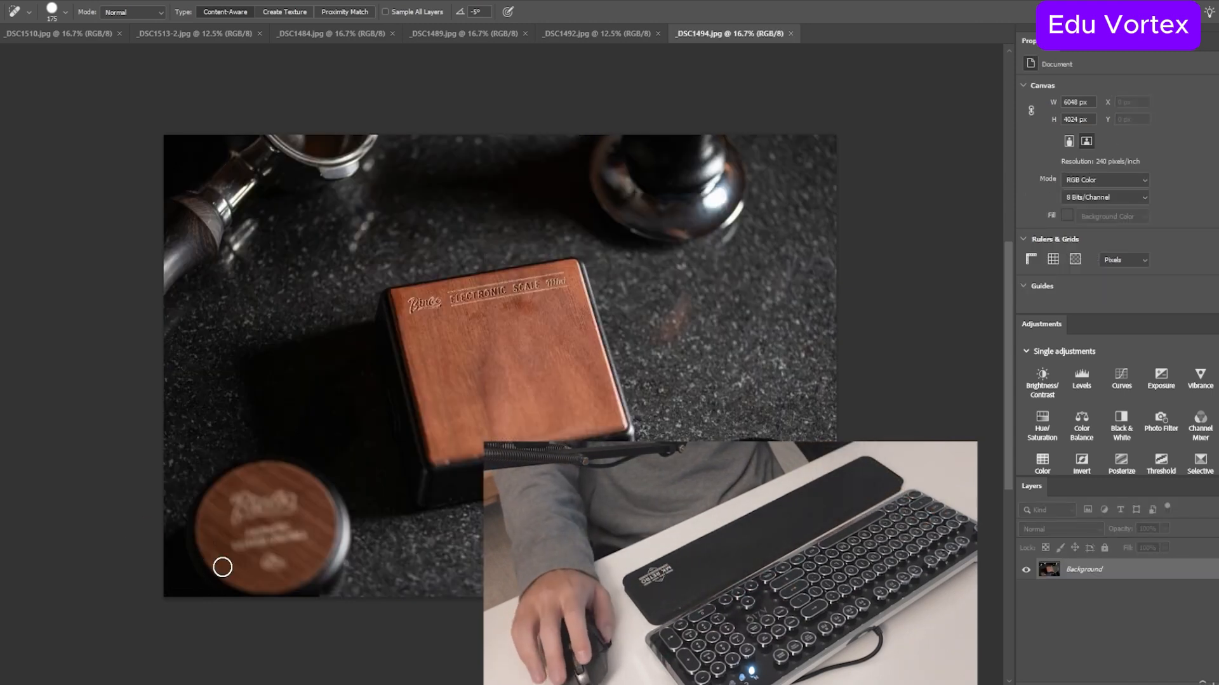
Step: Switch to X-Mouse Button Control, open Mouse Button 4's keystroke settings and look up the {WAIT:n} delay tag in the help text
key(alt+Tab)
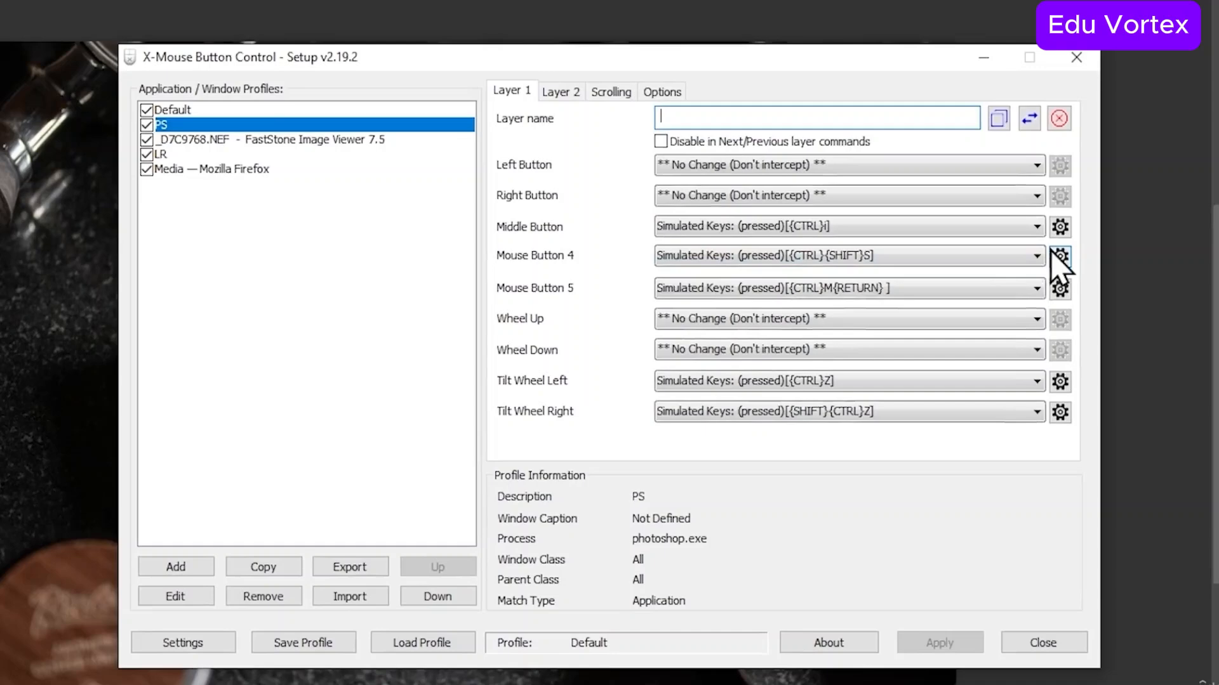
click(903, 275)
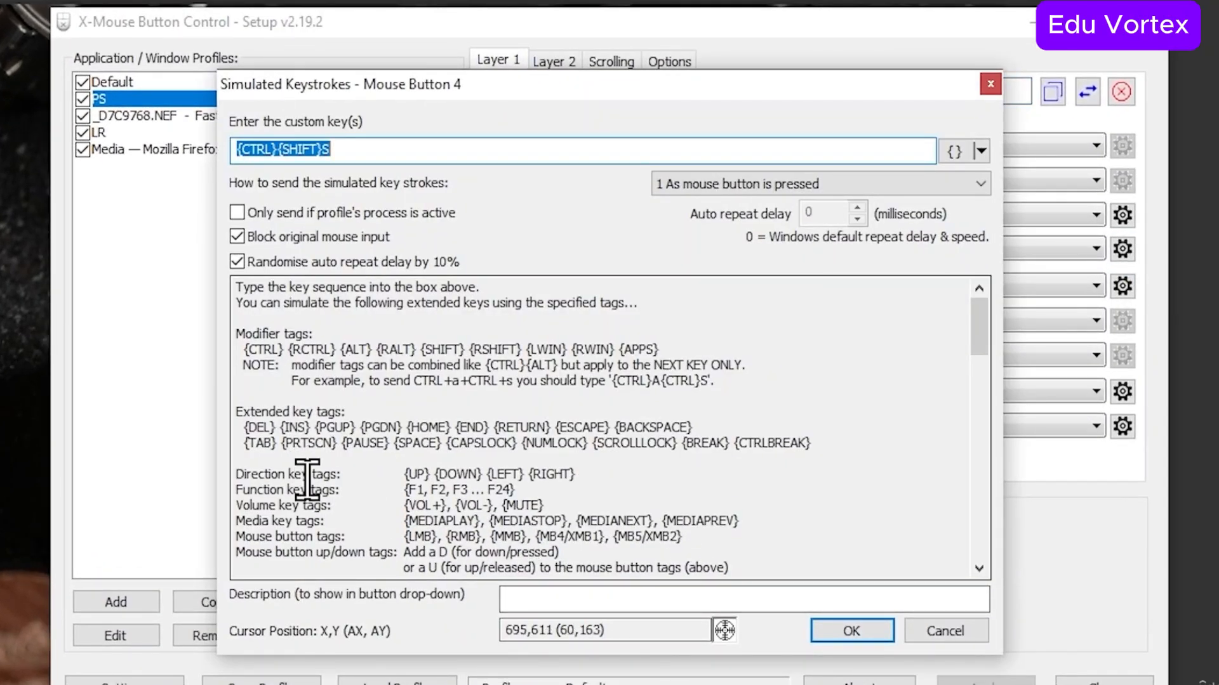
scroll(390, 453, down, 1)
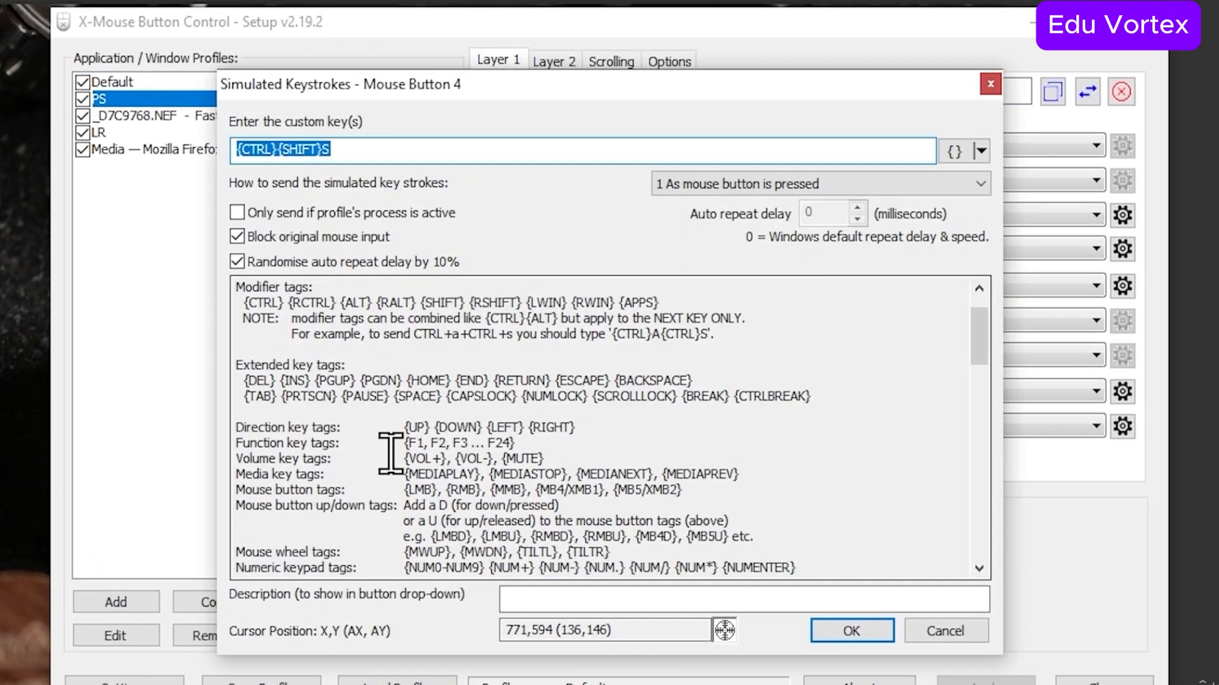
scroll(390, 453, down, 2)
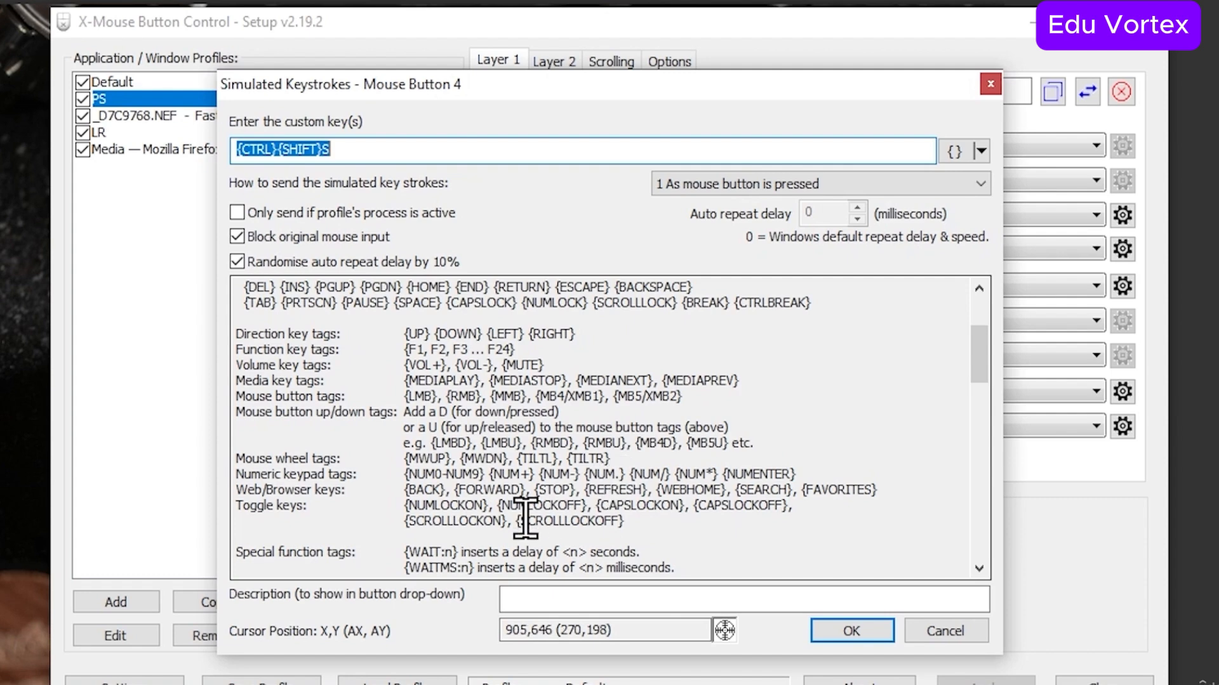
scroll(526, 517, down, 1)
double_click(422, 506)
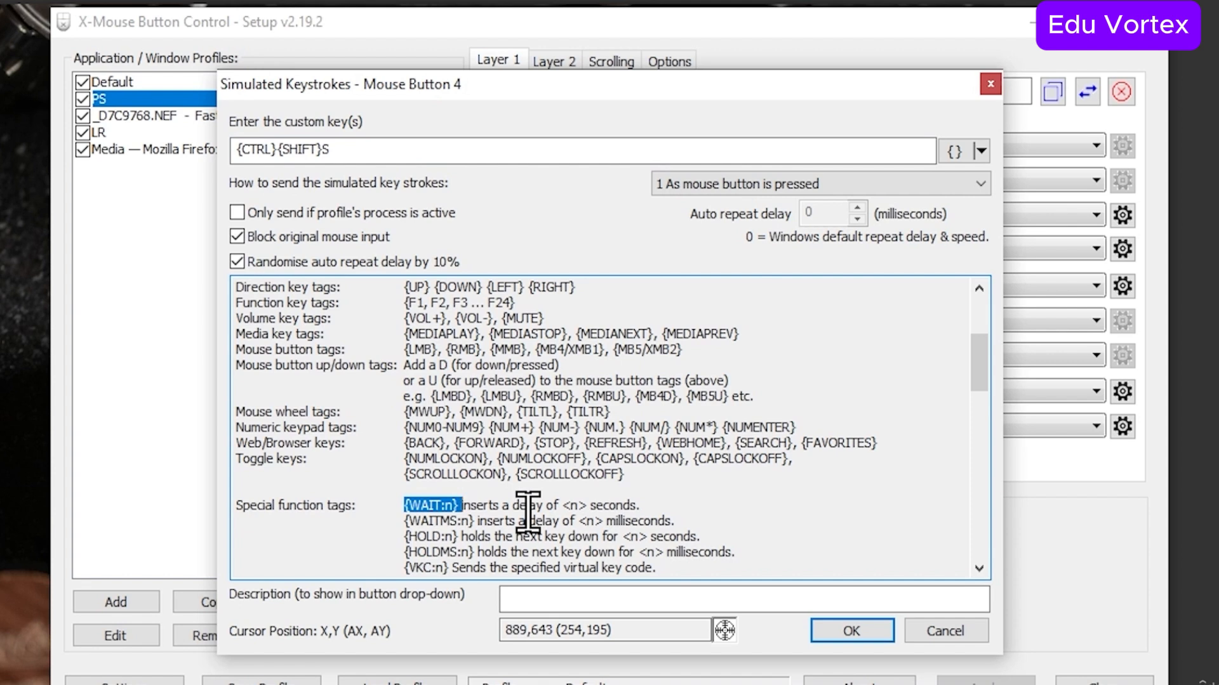
scroll(528, 512, up, 4)
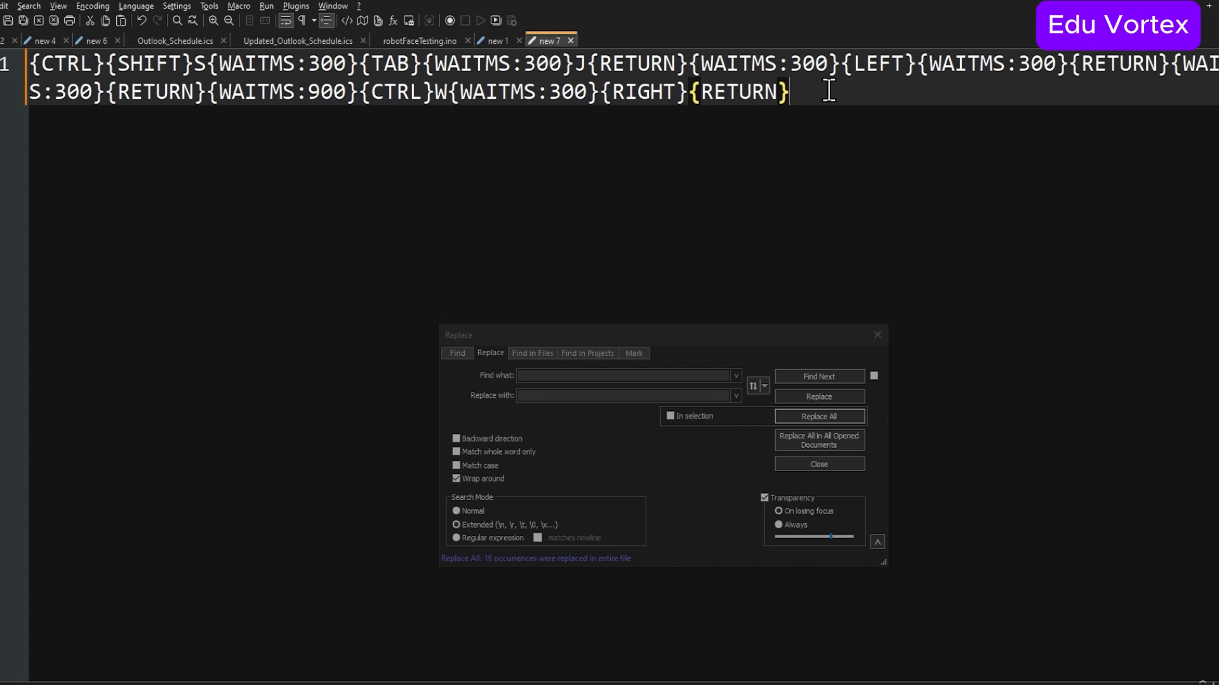
Step: Copy the full save-and-close key sequence, from {CTRL}{SHIFT}S through the final {RETURN}, from the new 7 text document, closing the Replace dialog
drag(829, 91, 17, 61)
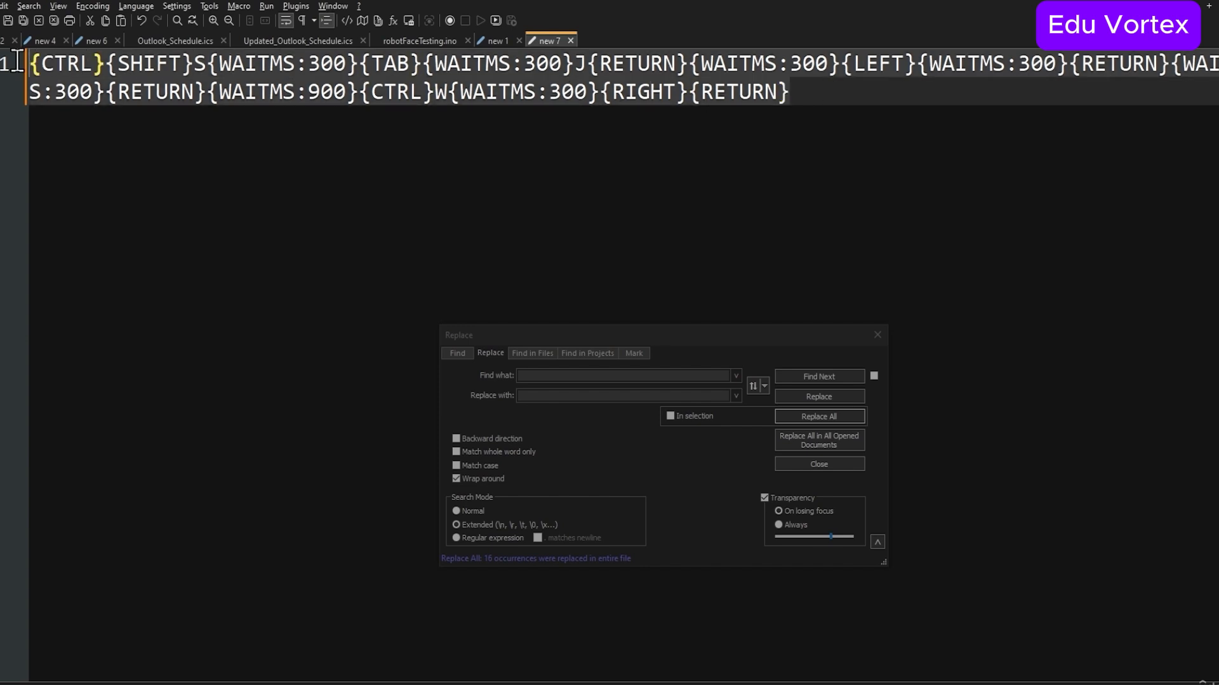
right_click(672, 73)
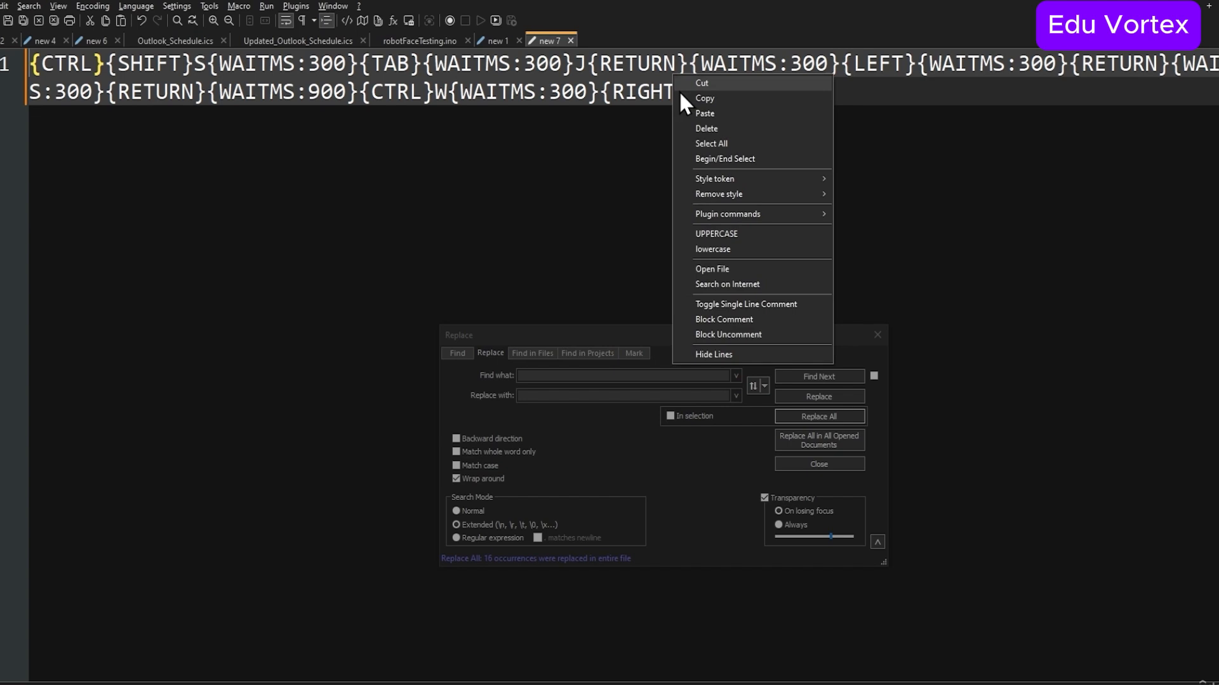
click(878, 334)
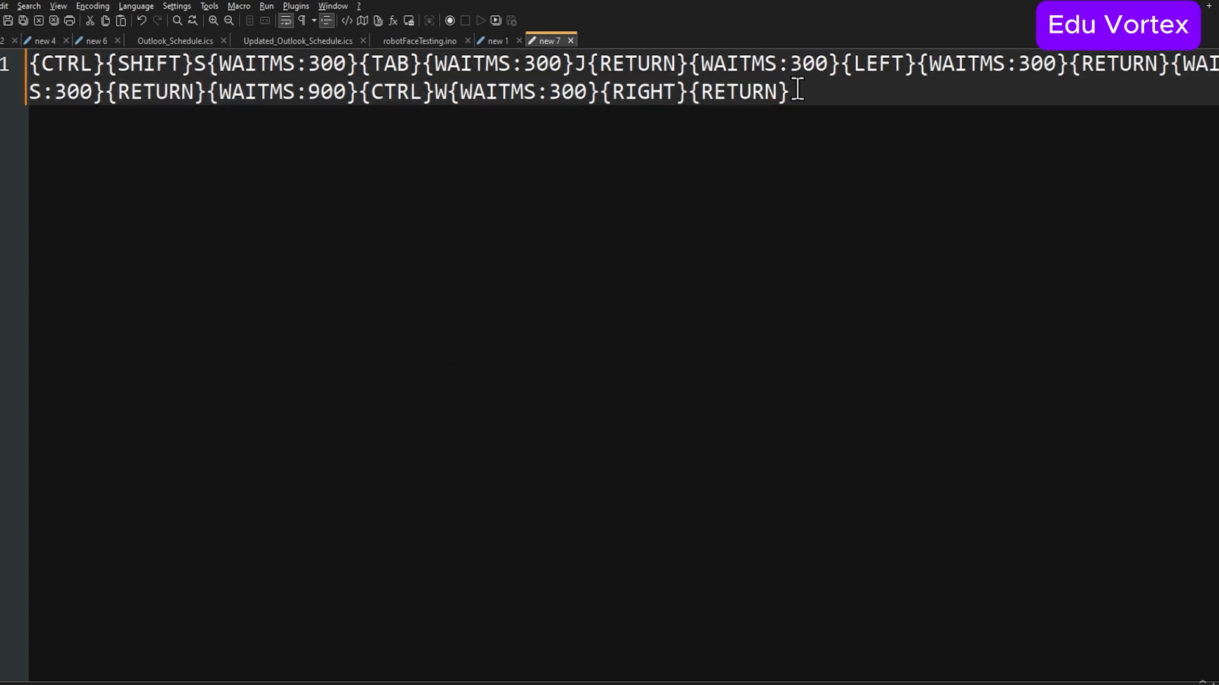
right_click(749, 68)
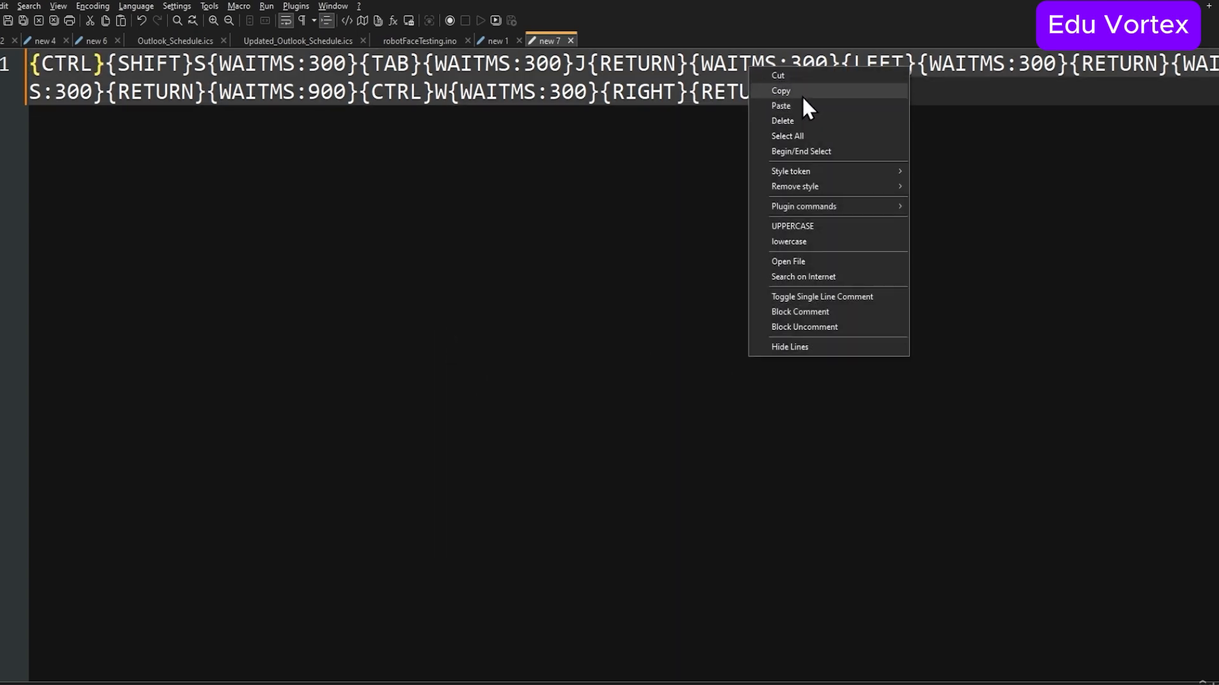
click(802, 93)
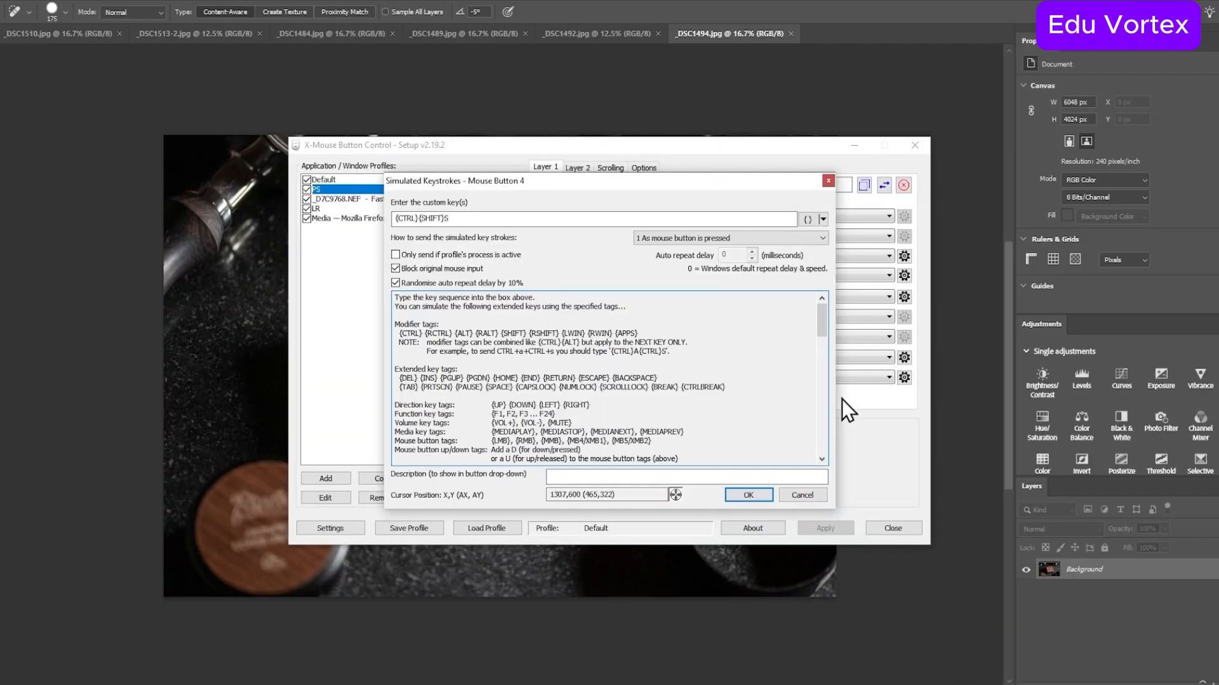
Step: Replace Mouse Button 4's custom keys in X-Mouse with the copied sequence and accept the mapping
drag(449, 218, 393, 218)
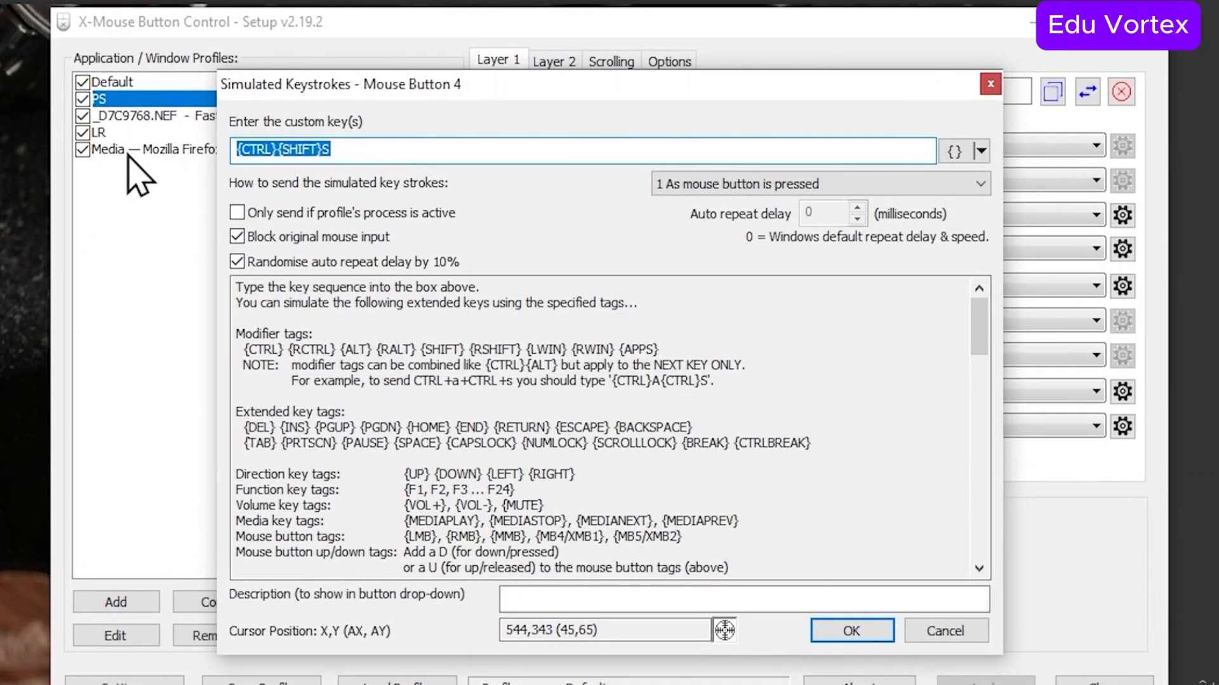
key(ctrl+v)
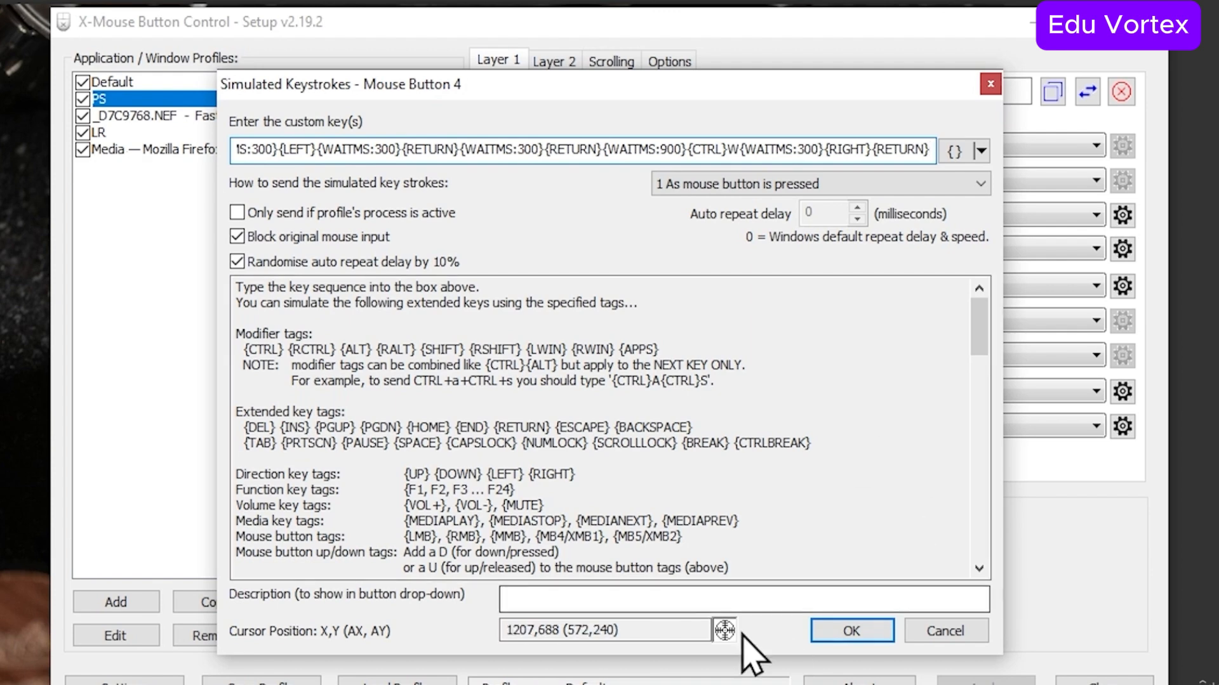
click(837, 632)
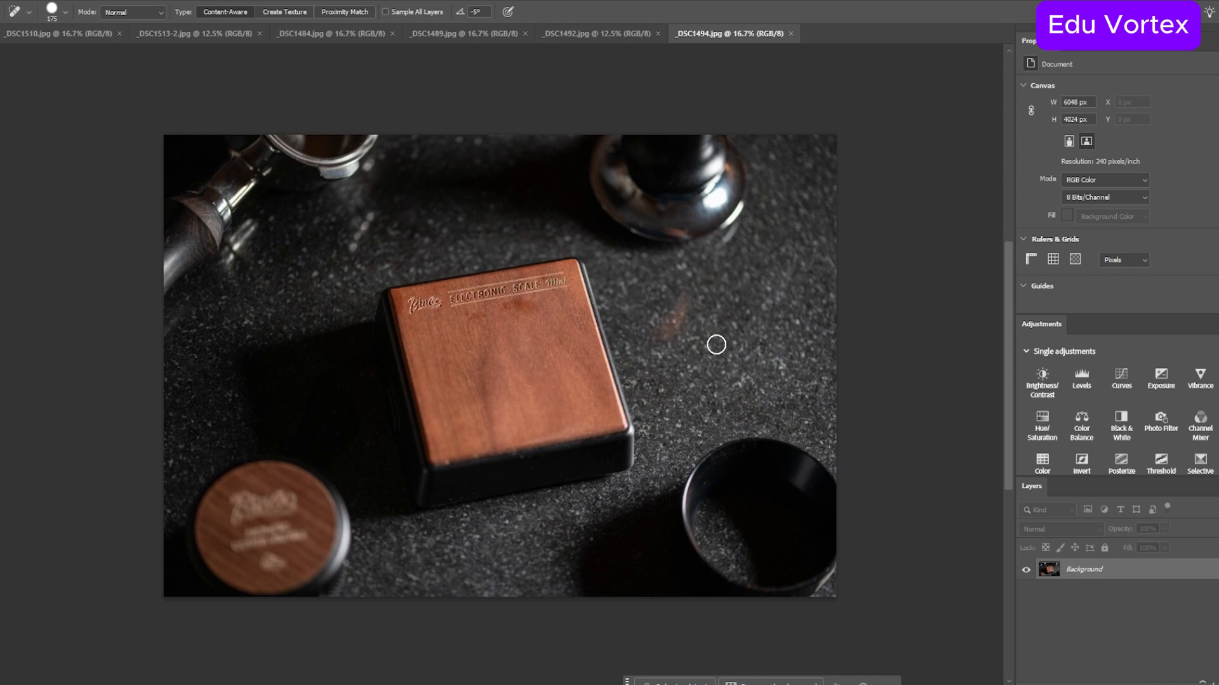
Step: Duplicate the Background layer of _DSC1494 in Photoshop and heal the reddish spot on the stone beside the wooden scale
drag(682, 293, 676, 330)
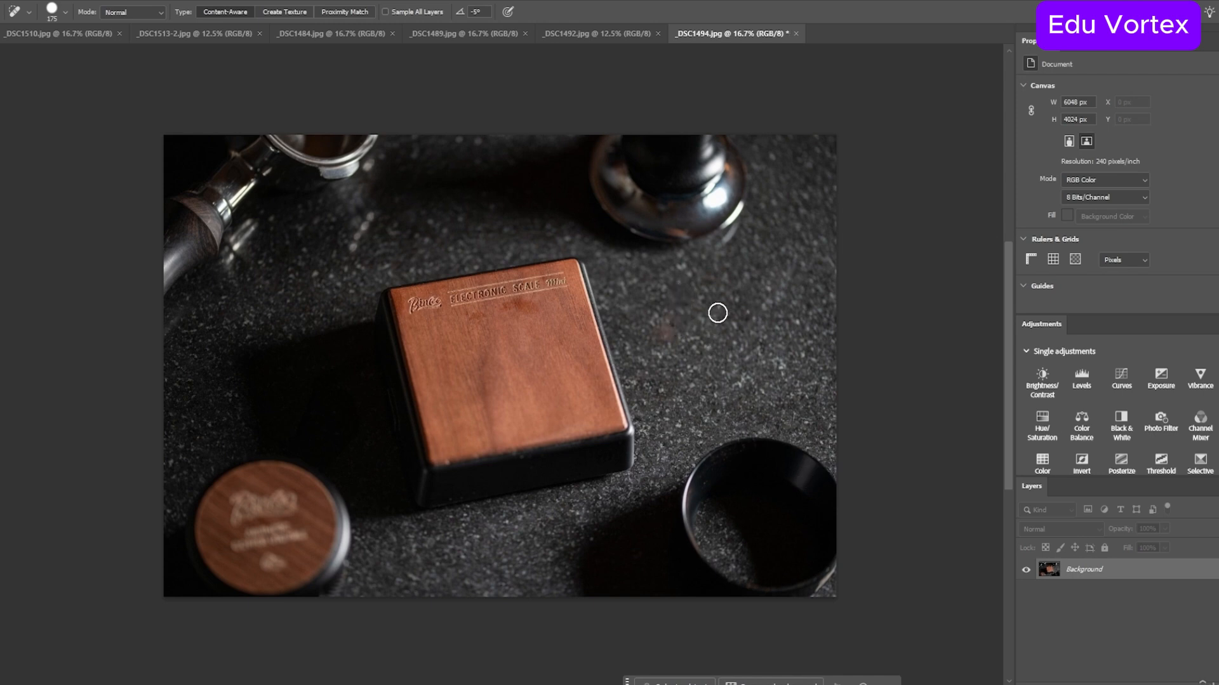
key(ctrl+z)
key(ctrl+j)
mouse_move(686, 302)
mouse_down()
mouse_move(666, 333)
mouse_move(695, 313)
mouse_move(668, 348)
mouse_up()
key(ctrl+s)
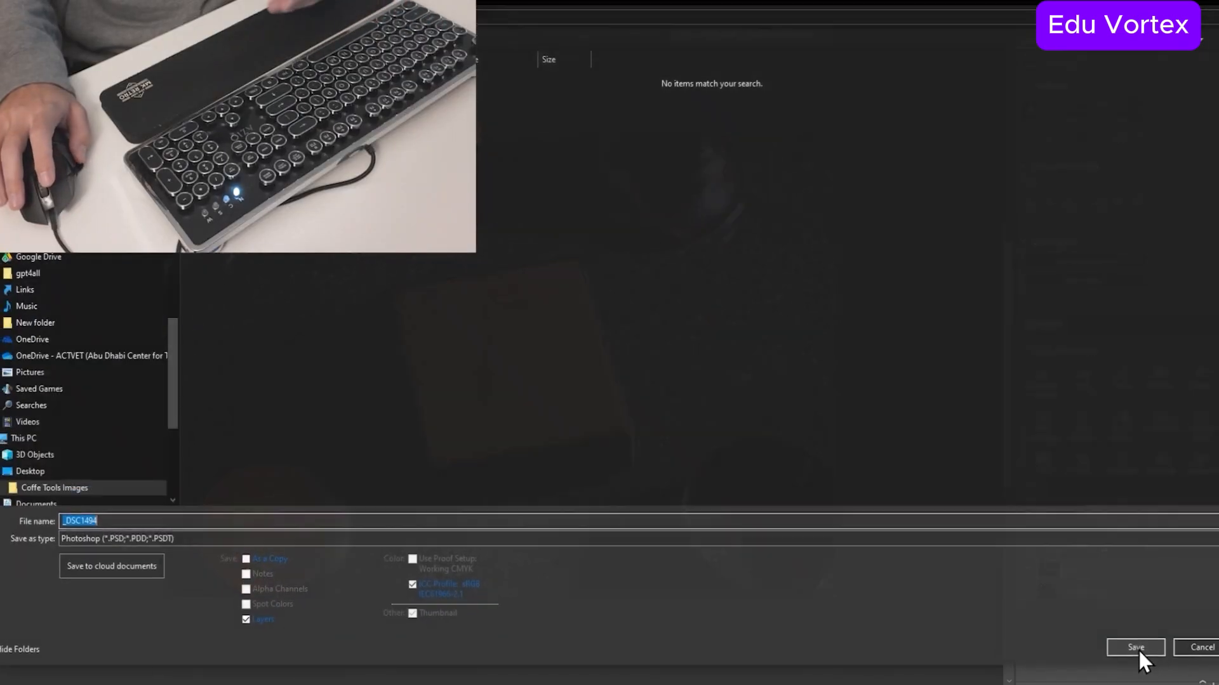
key(Escape)
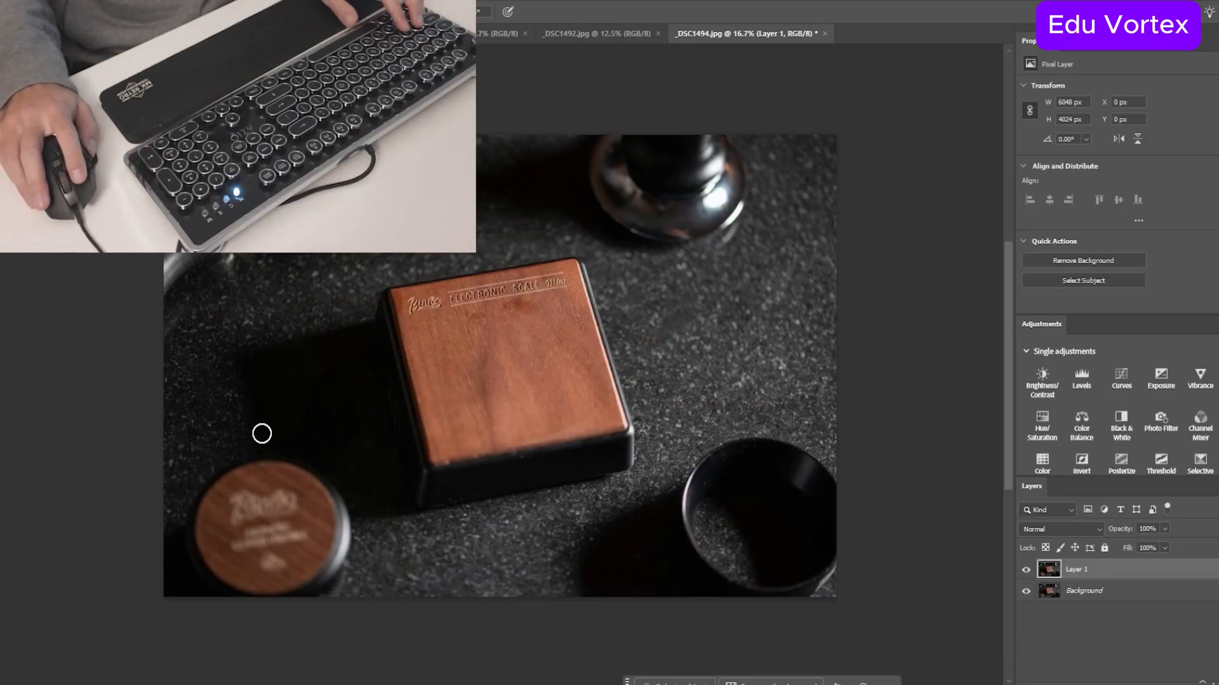
key(ctrl+s)
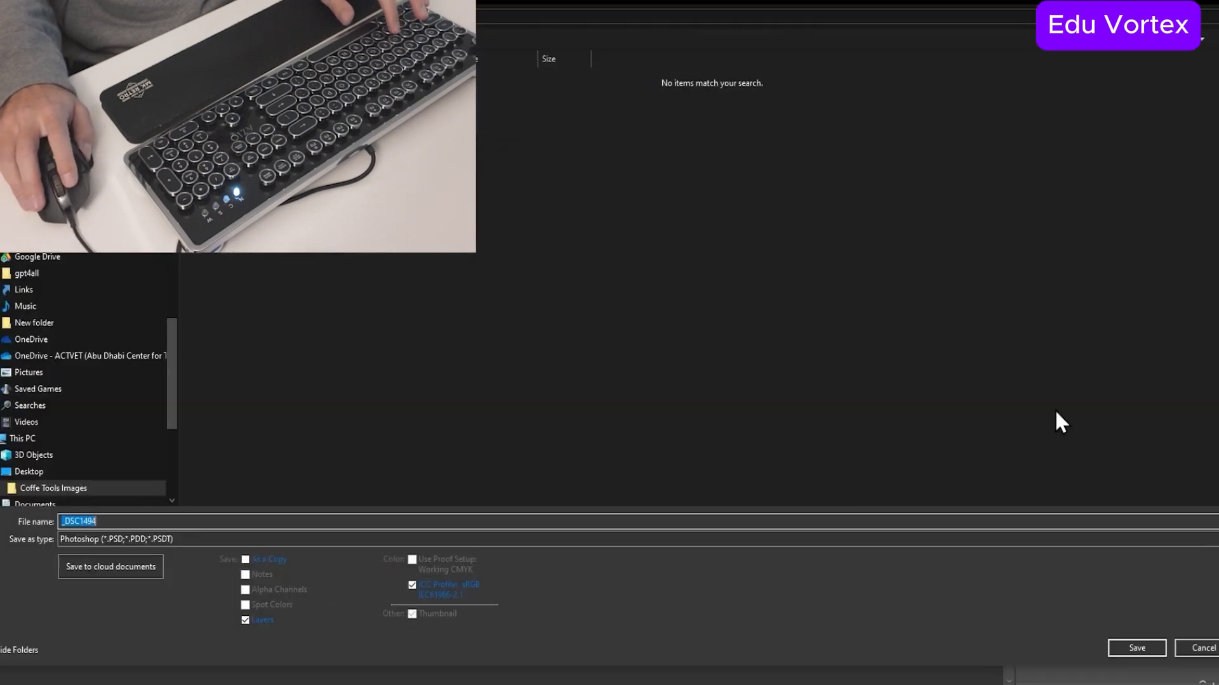
key(Escape)
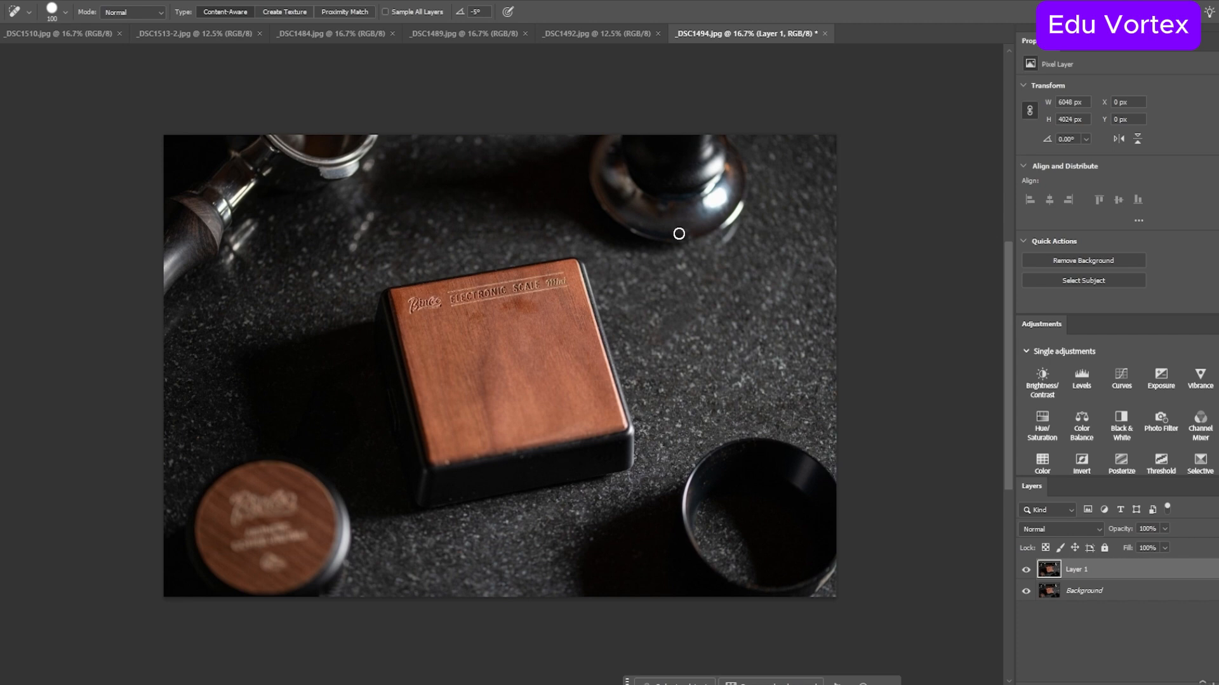
Step: Heal the dark stains on the wood just below the ELECTRONIC SCALE lettering with the size 100 healing brush
scroll(508, 309, up, 5)
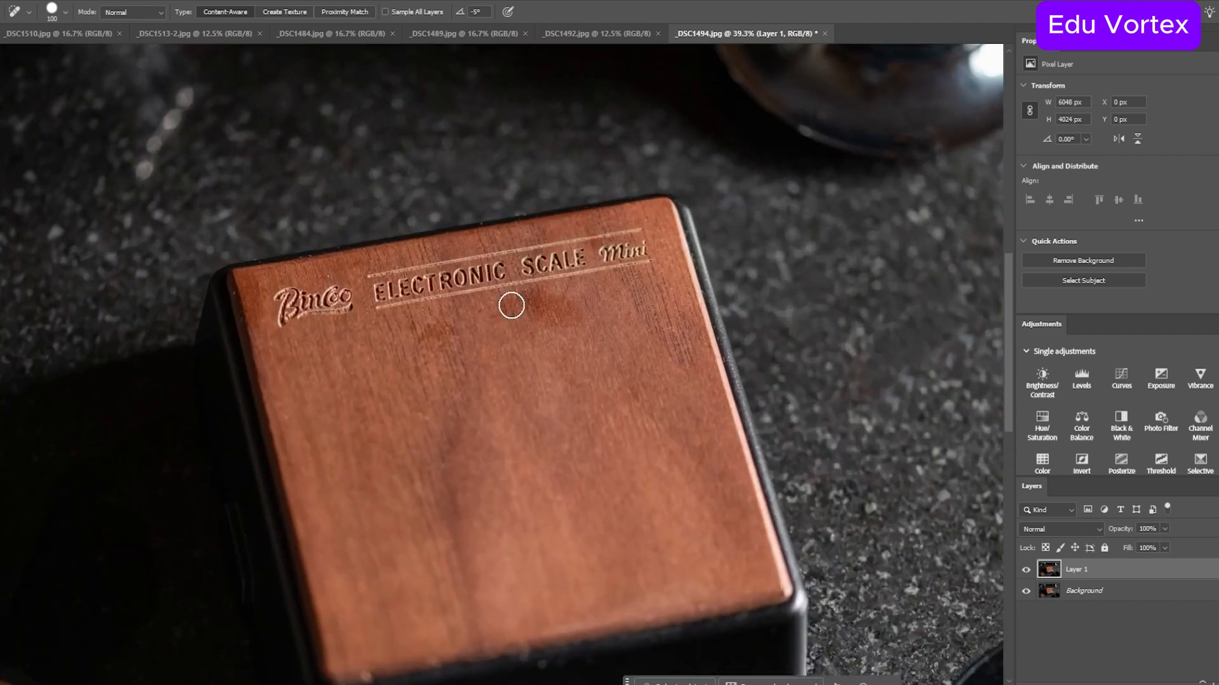
mouse_move(509, 305)
mouse_down()
mouse_move(575, 317)
mouse_move(516, 301)
mouse_move(548, 327)
mouse_move(500, 312)
mouse_move(438, 327)
mouse_up()
drag(421, 331, 422, 331)
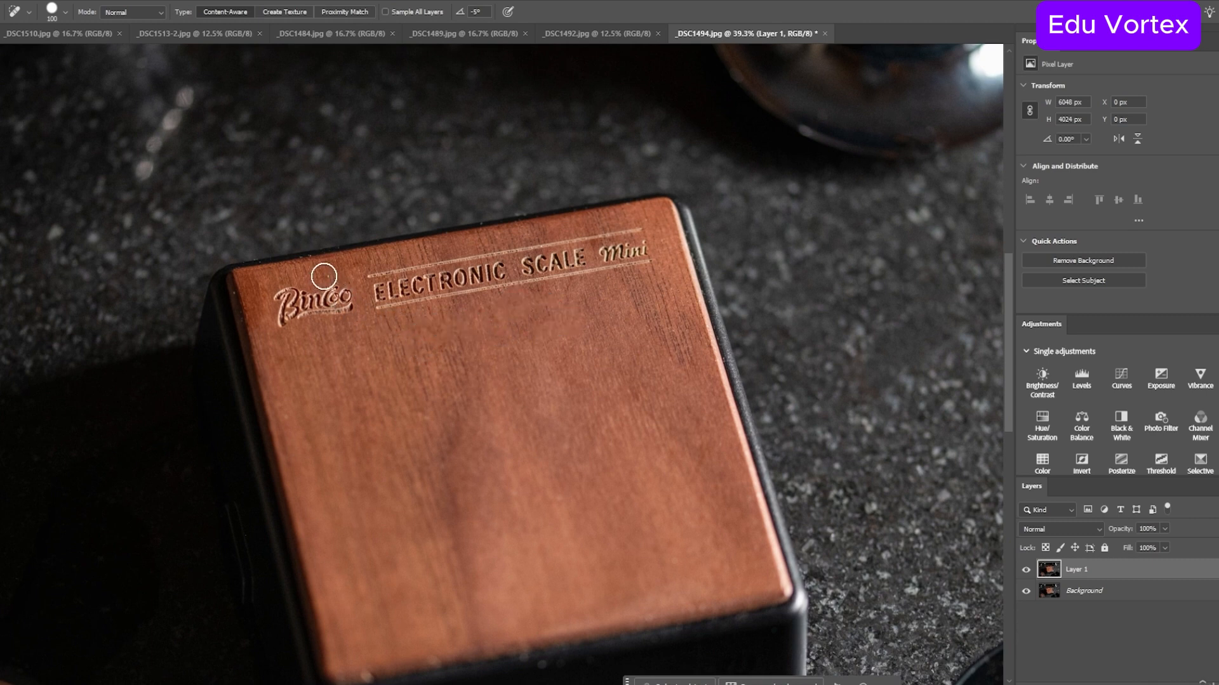
Step: Save _DSC1494 as a JPEG over the existing file and close the layered document without saving its changes
scroll(248, 285, down, 5)
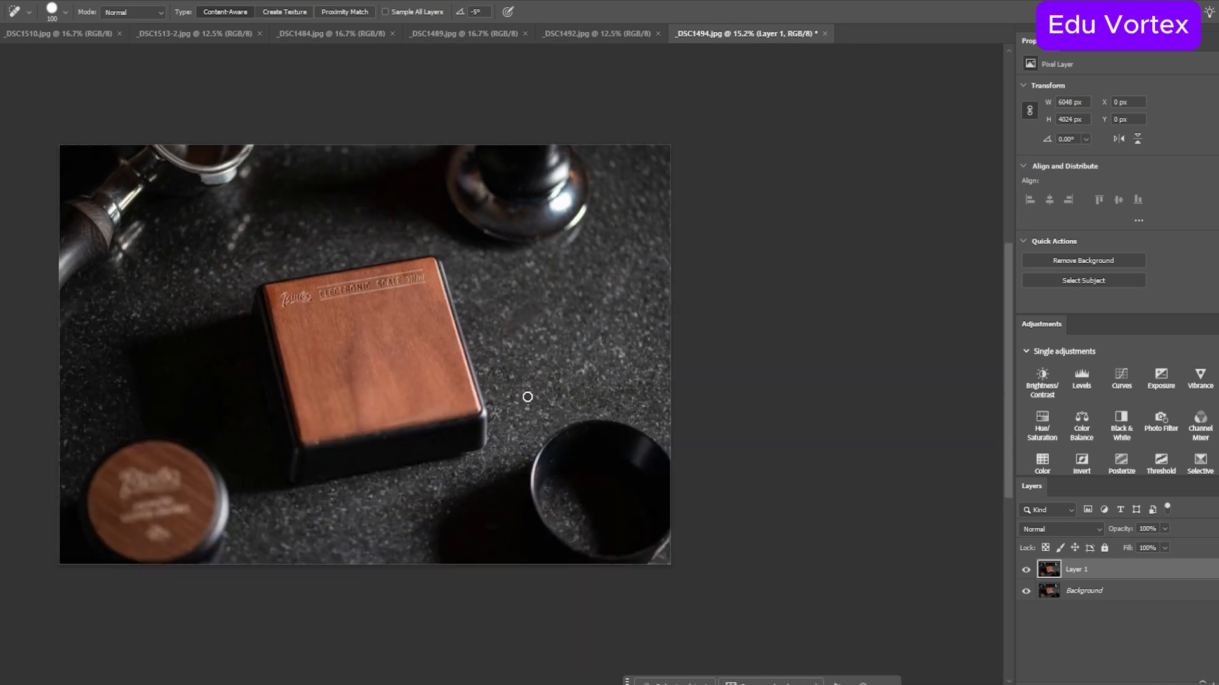
scroll(575, 489, up, 3)
scroll(501, 342, down, 3)
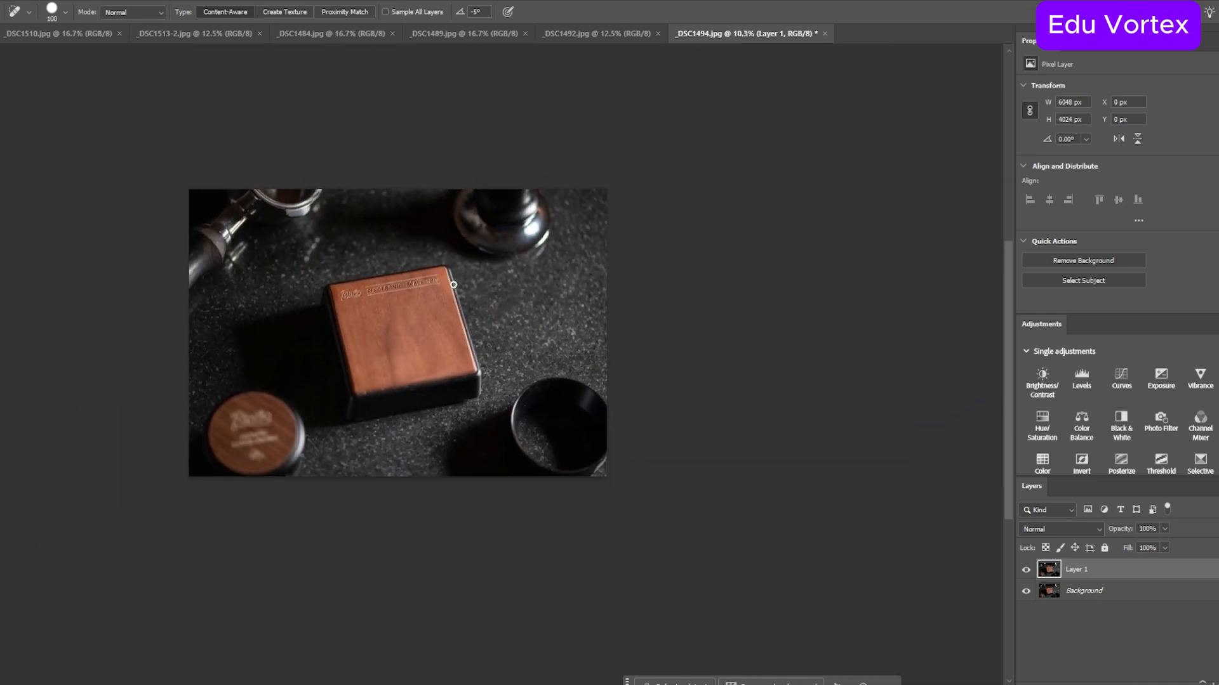
mouse_move(344, 316)
mouse_down()
mouse_move(403, 319)
mouse_move(421, 341)
mouse_up()
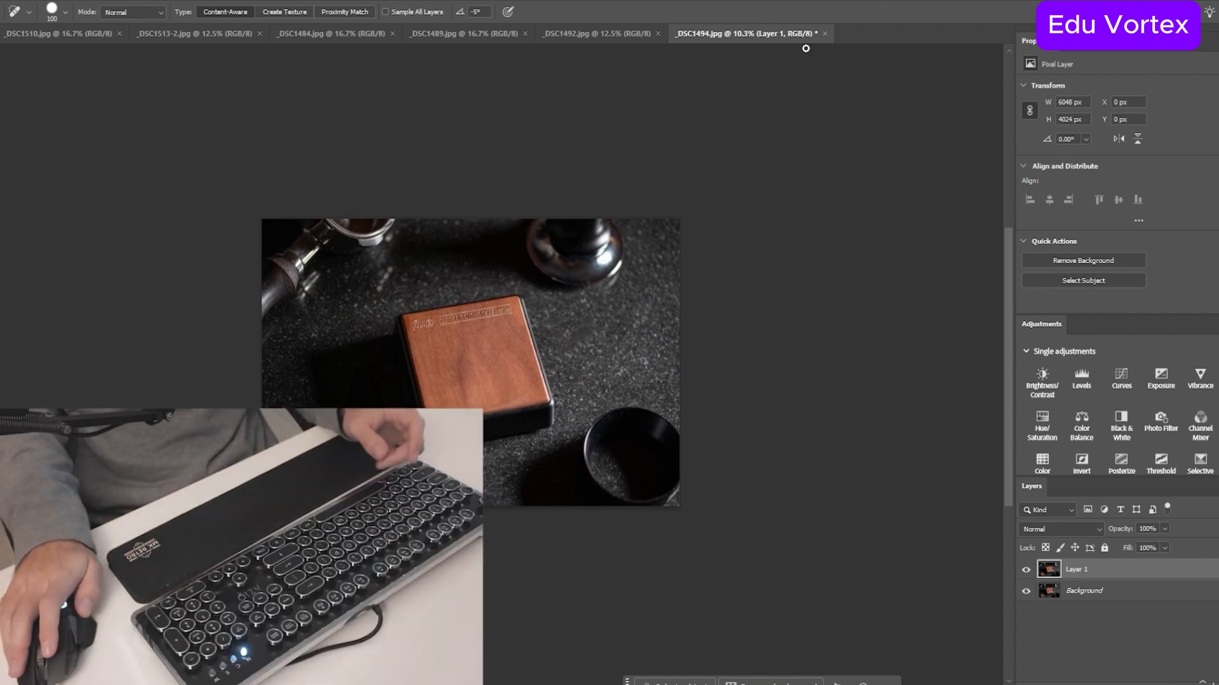
key(ctrl+shift+s)
click(1137, 649)
key(Left)
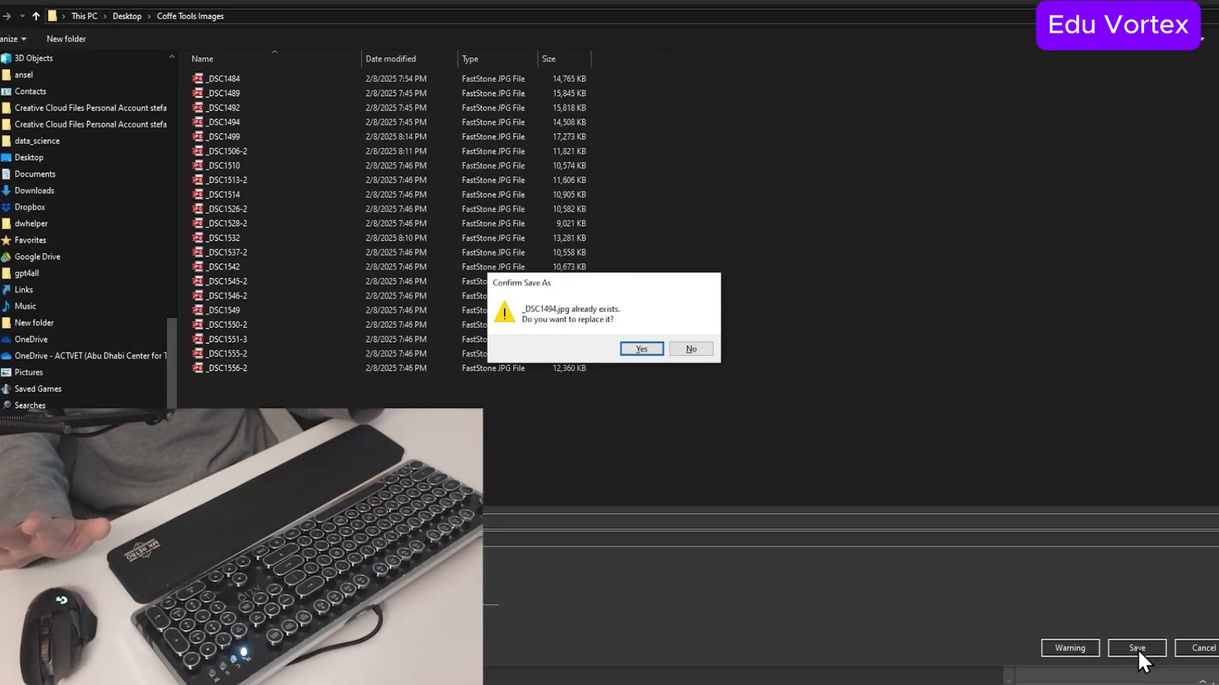
key(Return)
key(Return)
key(ctrl+w)
key(n)
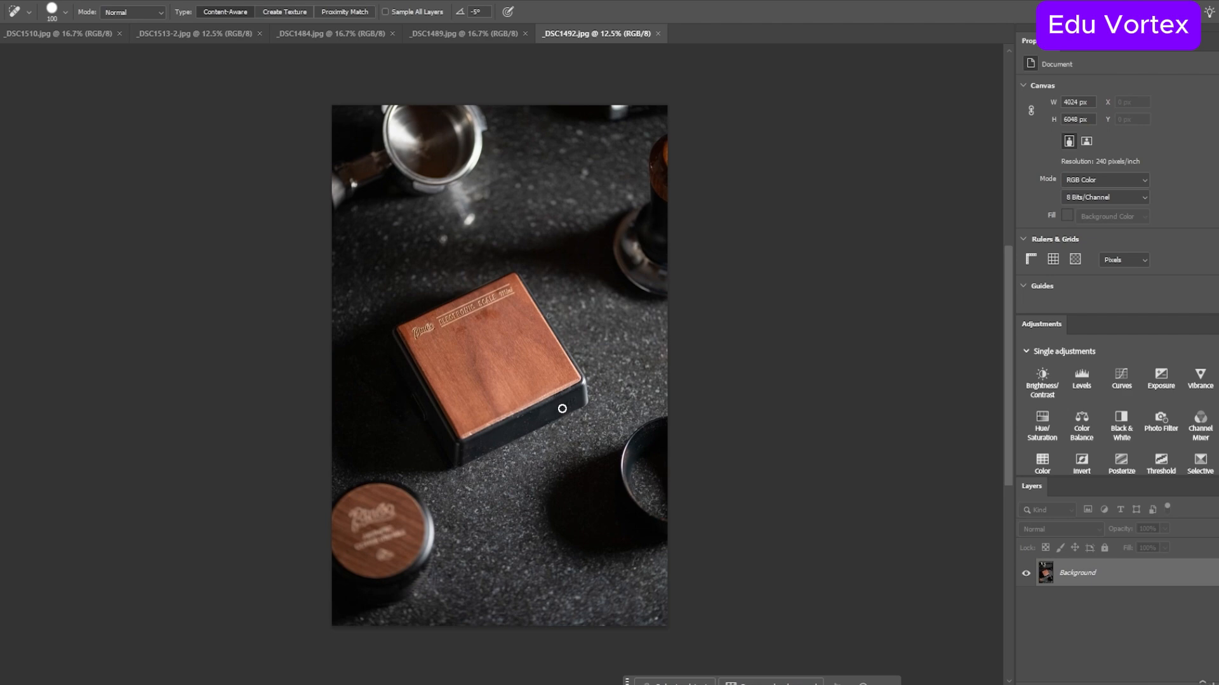
Step: Heal the stains on the wood below the scale's lettering in _DSC1492 with a size 125 healing brush
scroll(529, 396, up, 5)
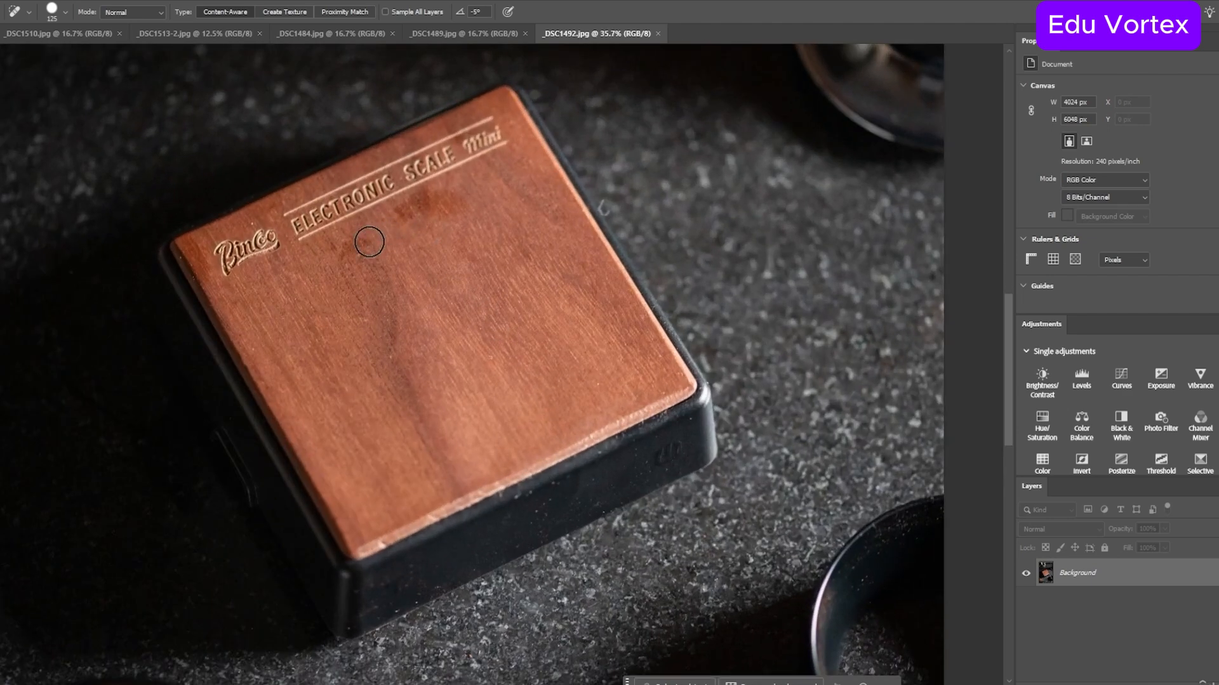
drag(369, 242, 348, 245)
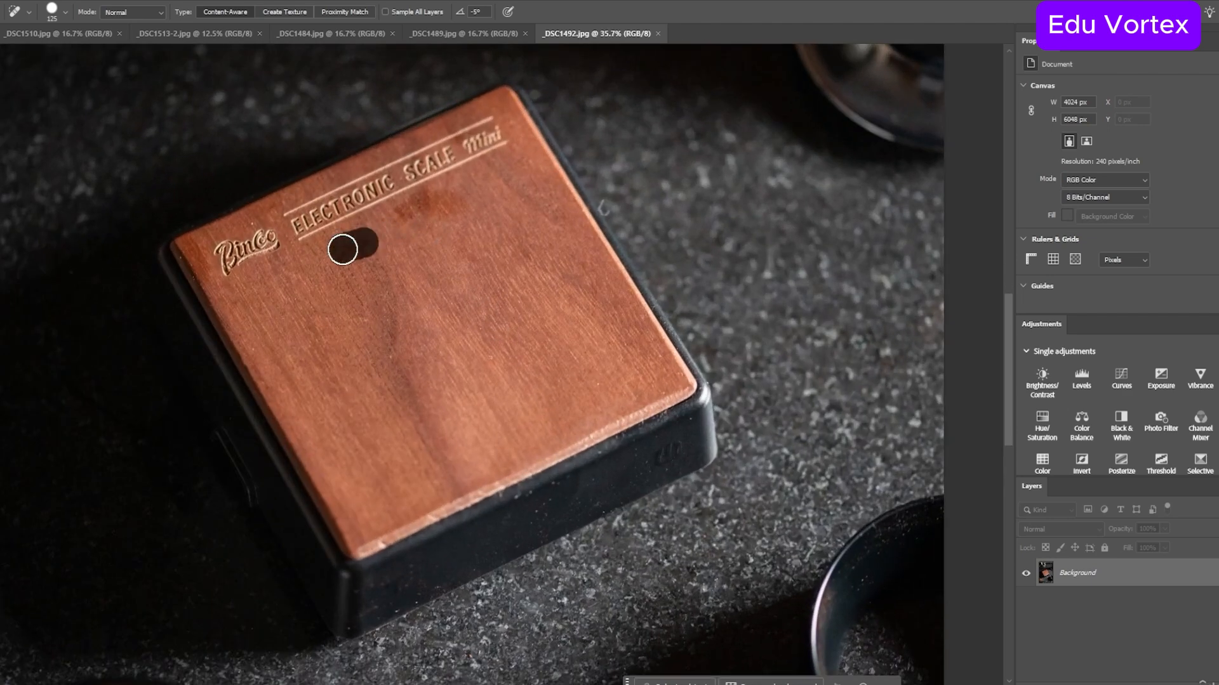
scroll(397, 245, down, 3)
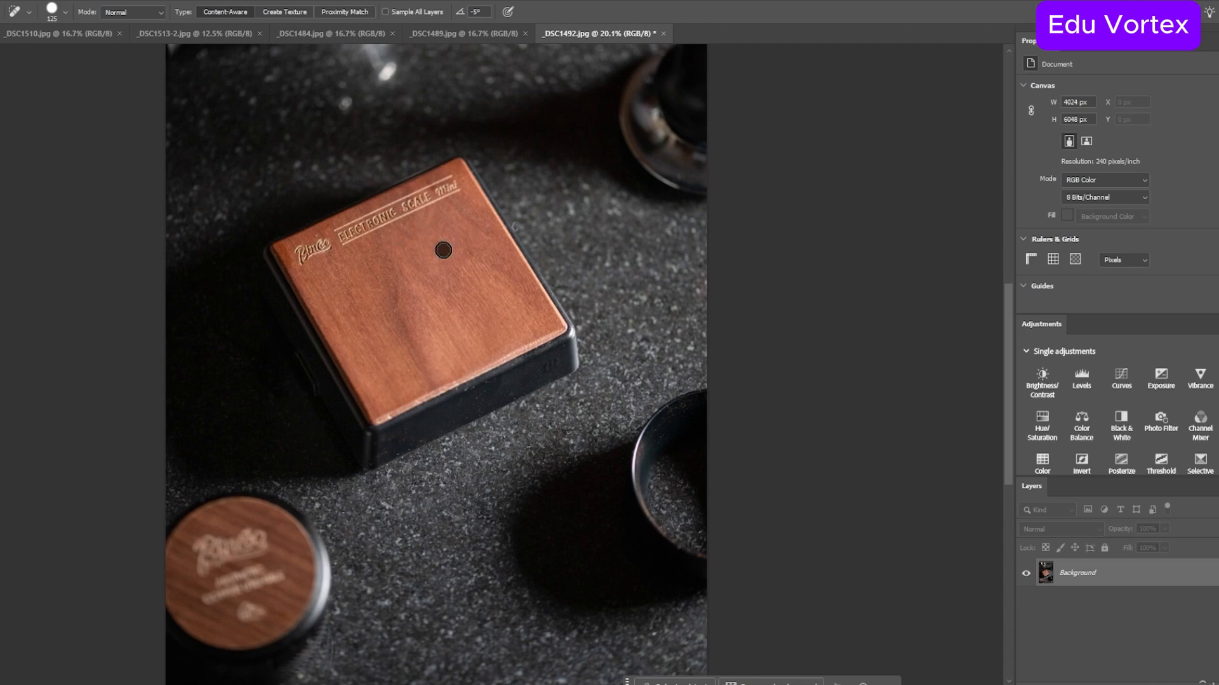
scroll(471, 283, down, 3)
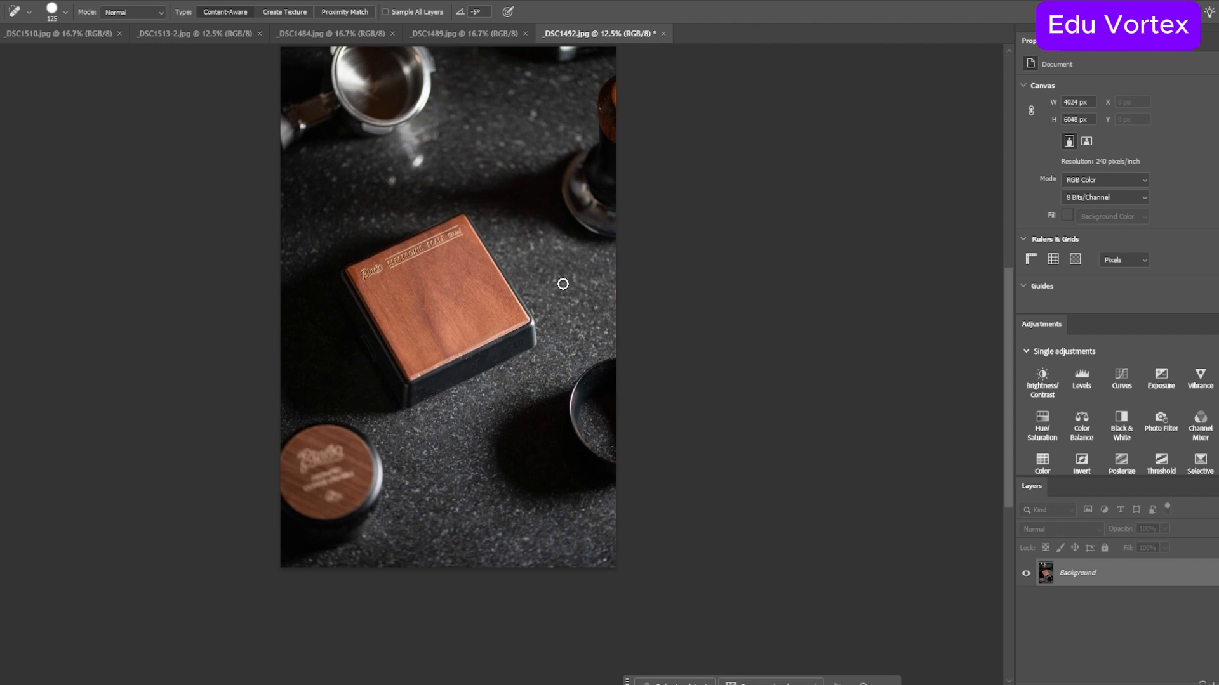
Step: Add a Curves adjustment layer to _DSC1492 with the midtones pulled down slightly, and invert its mask to black ready for the Brush tool
scroll(618, 354, down, 1)
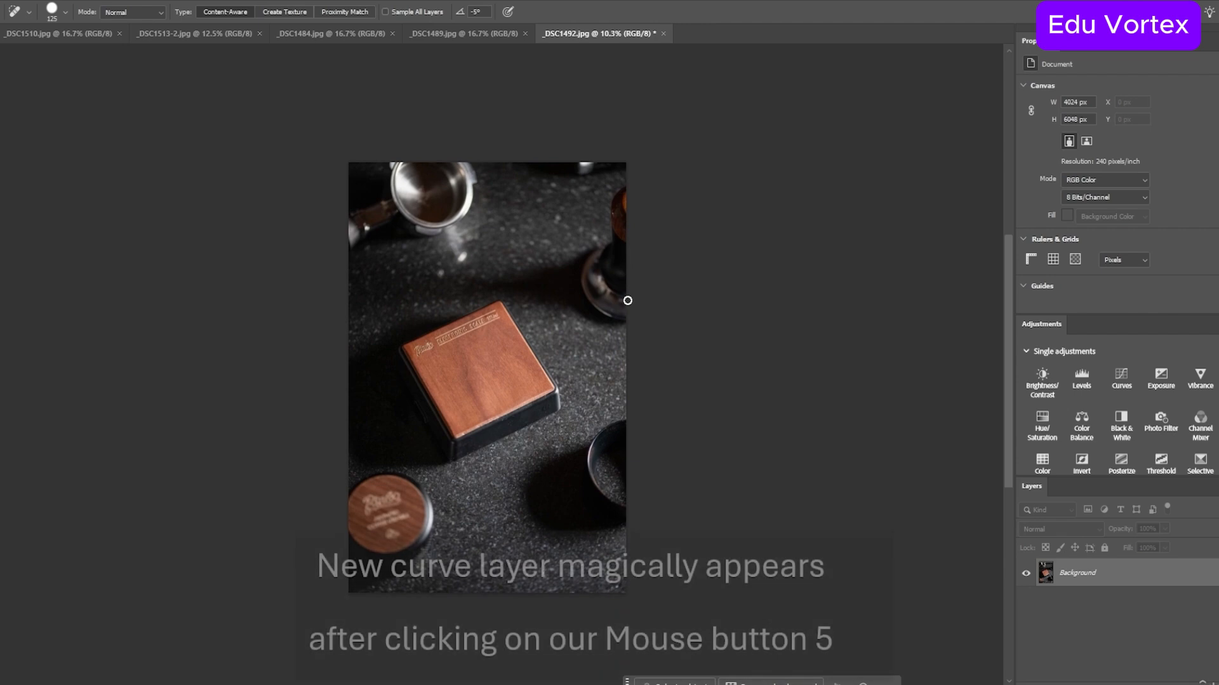
key(ctrl+m)
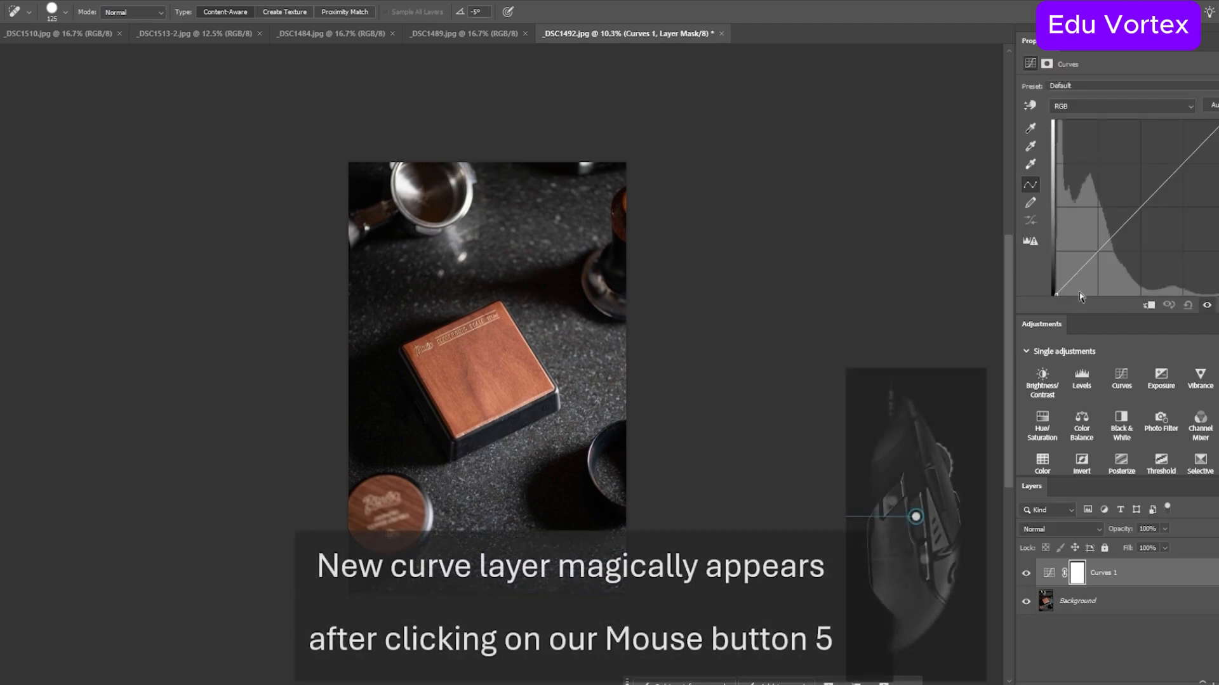
drag(1140, 214, 1144, 220)
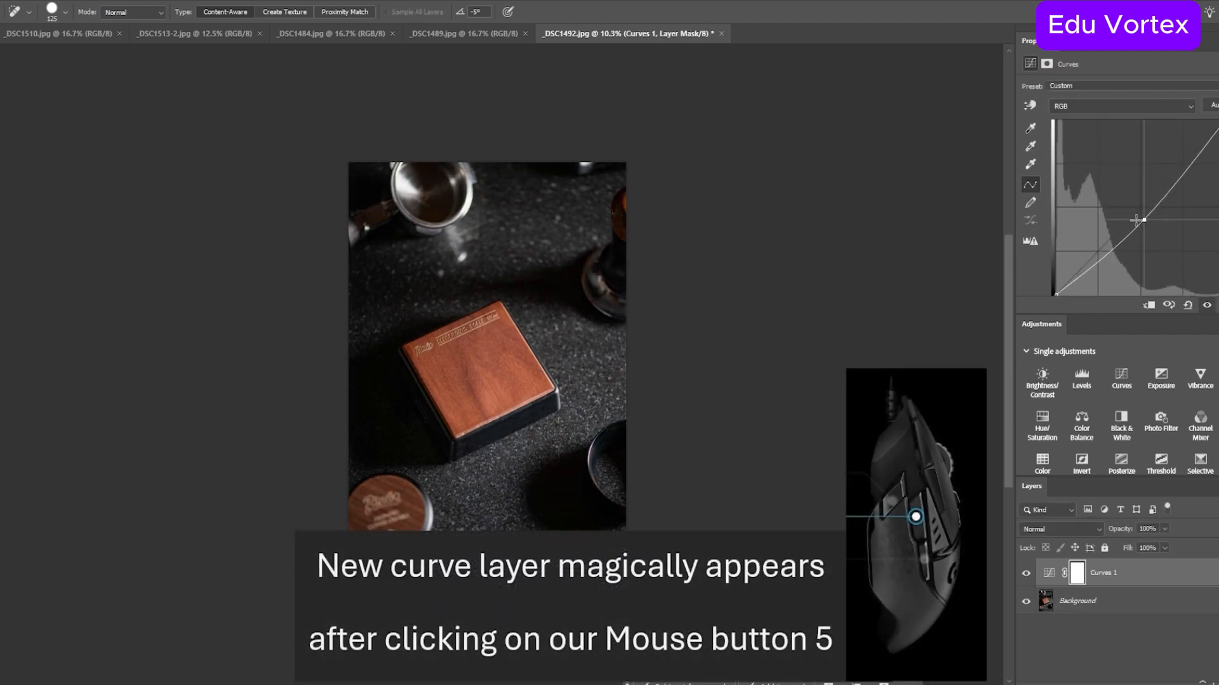
key(ctrl+i)
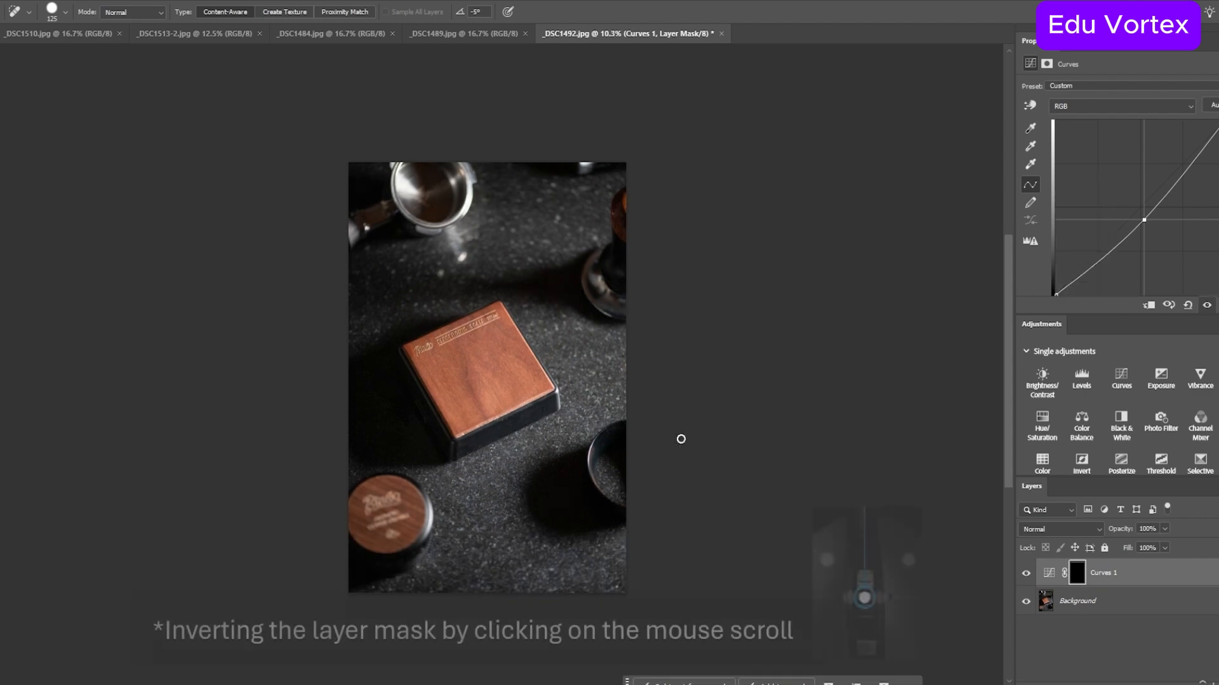
key(b)
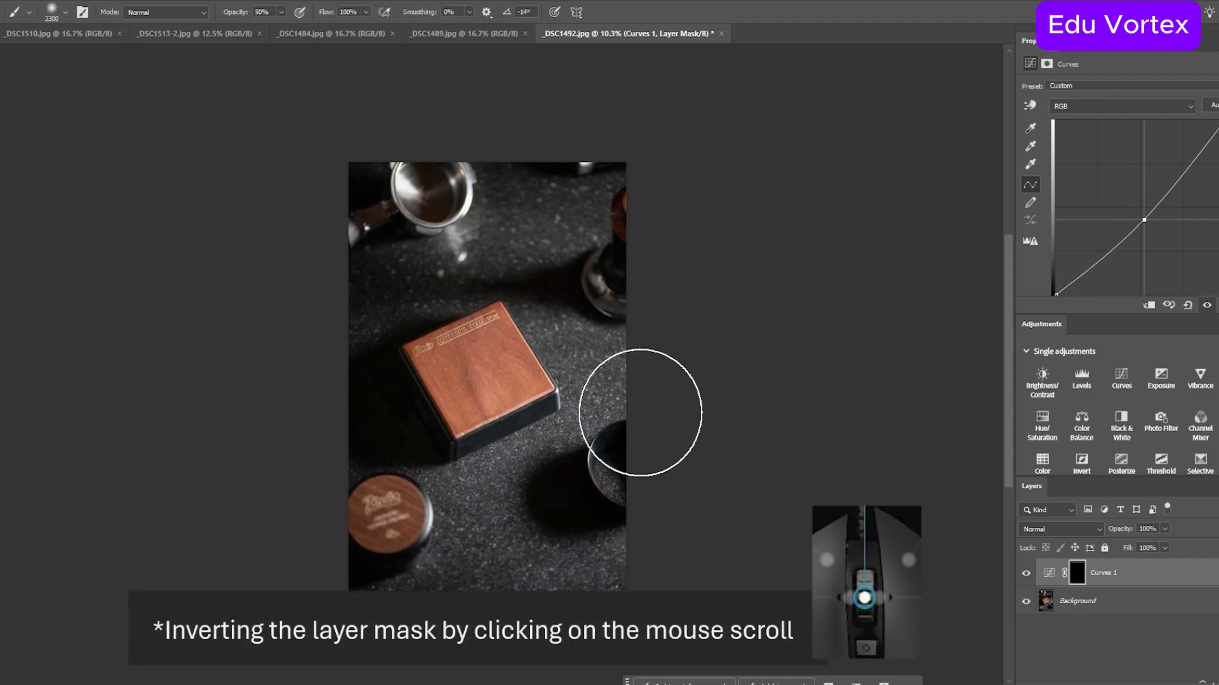
Step: Enlarge the brush and paint white on the Curves mask to darken the outer areas of _DSC1492
key(])
key(])
key(])
key(])
key(])
key(])
key(])
key(])
key(])
key(])
key(])
key(])
key(])
key(])
key(])
key(])
key(])
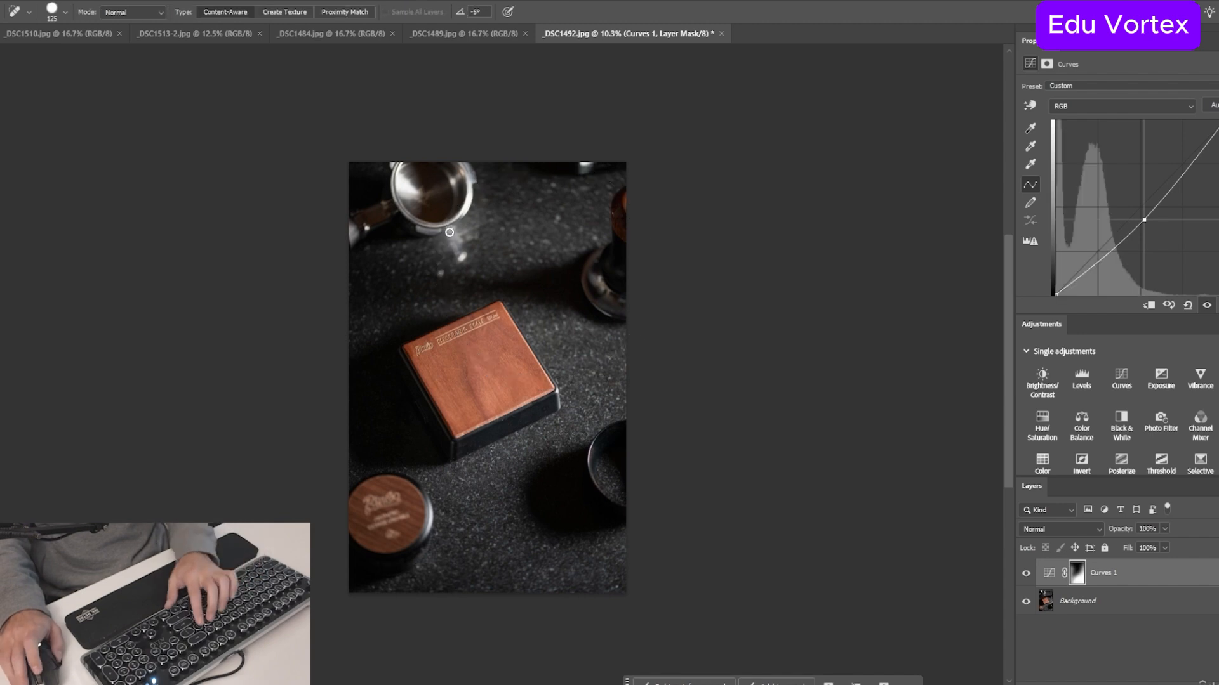
Step: Stamp the visible layers onto a new layer and heal the bright reflections on the counter below the portafilter with a size 250 brush
scroll(410, 236, up, 1)
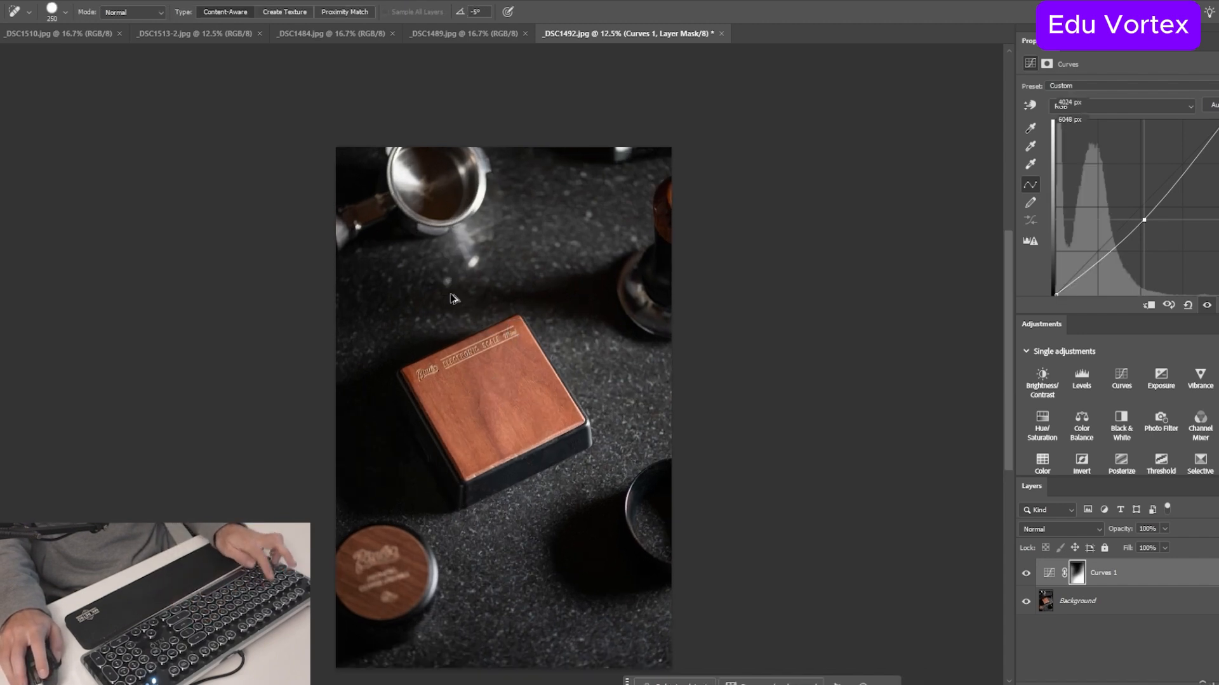
key(ctrl+shift+alt+e)
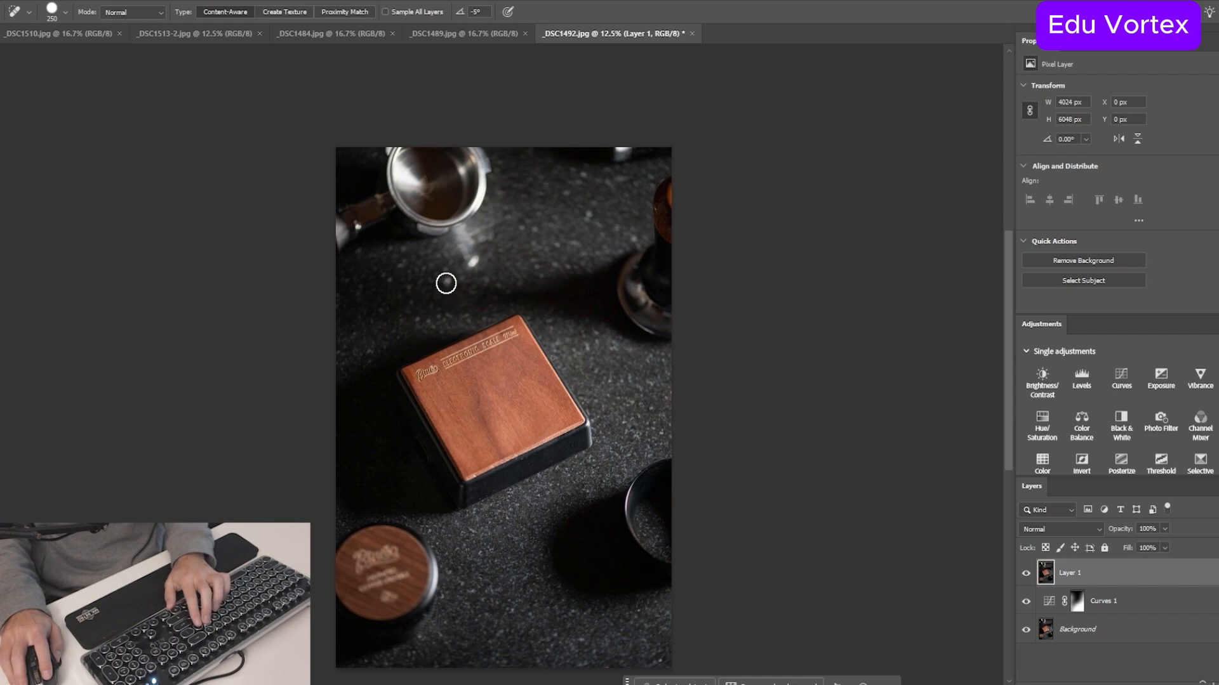
click(447, 280)
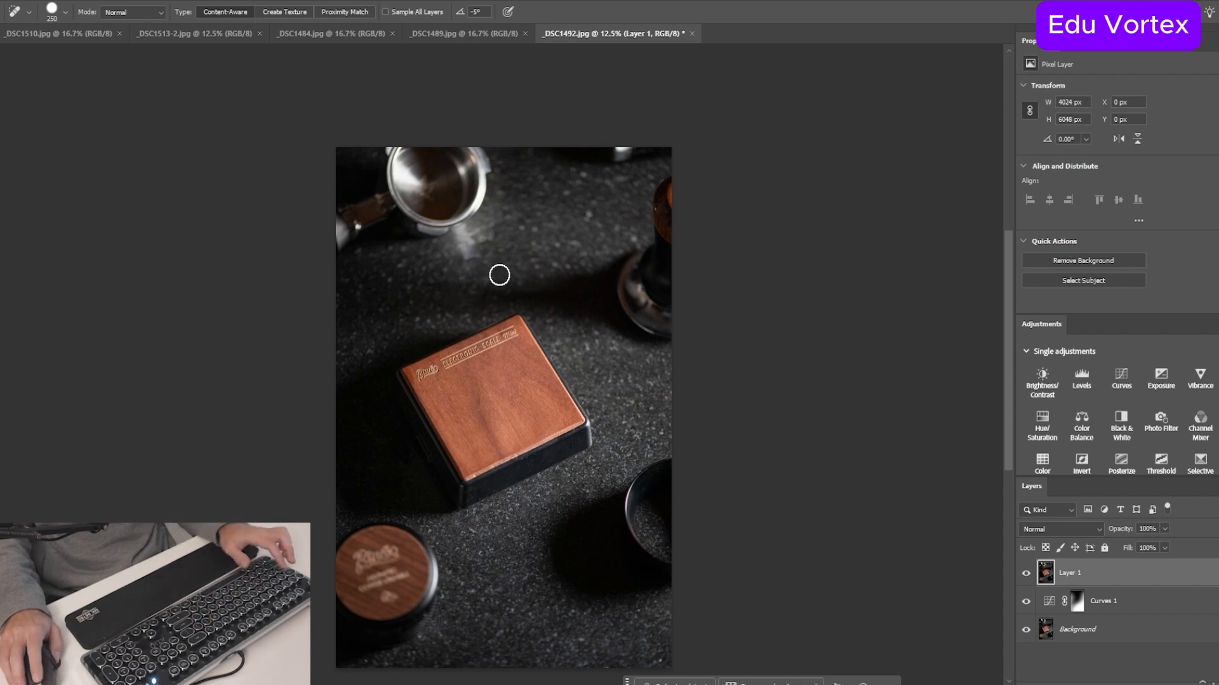
Step: Save _DSC1492 as a JPEG over the existing file and close the layered document
scroll(497, 272, down, 2)
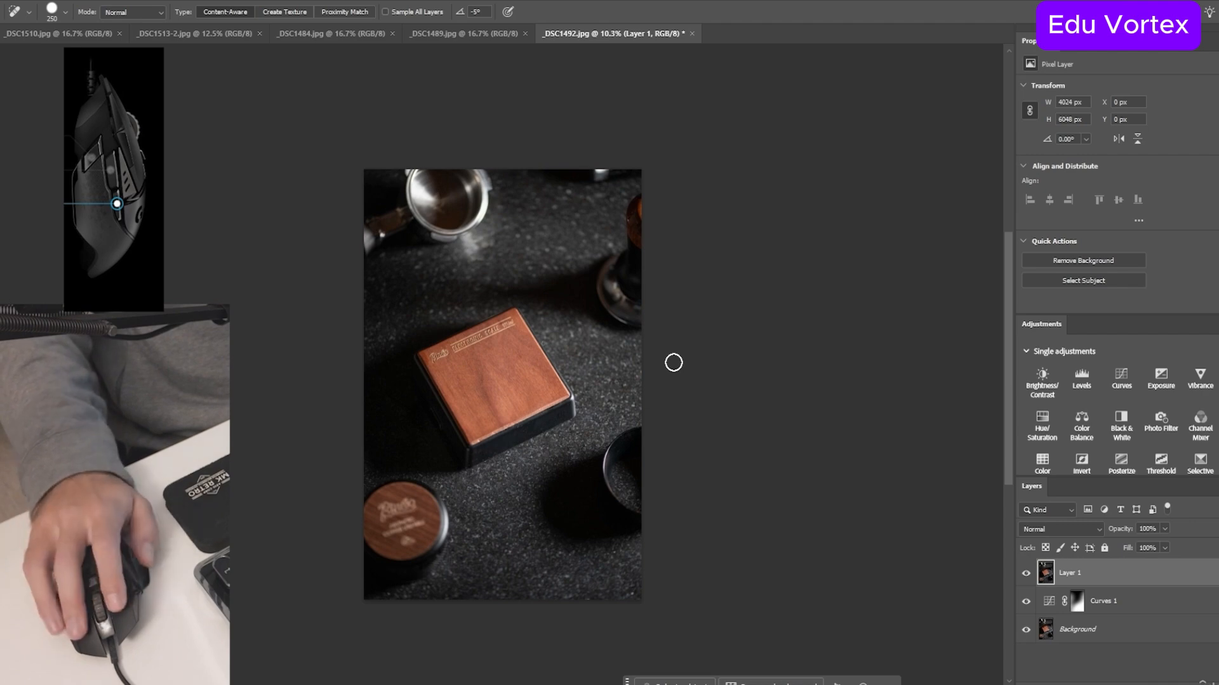
click(1136, 648)
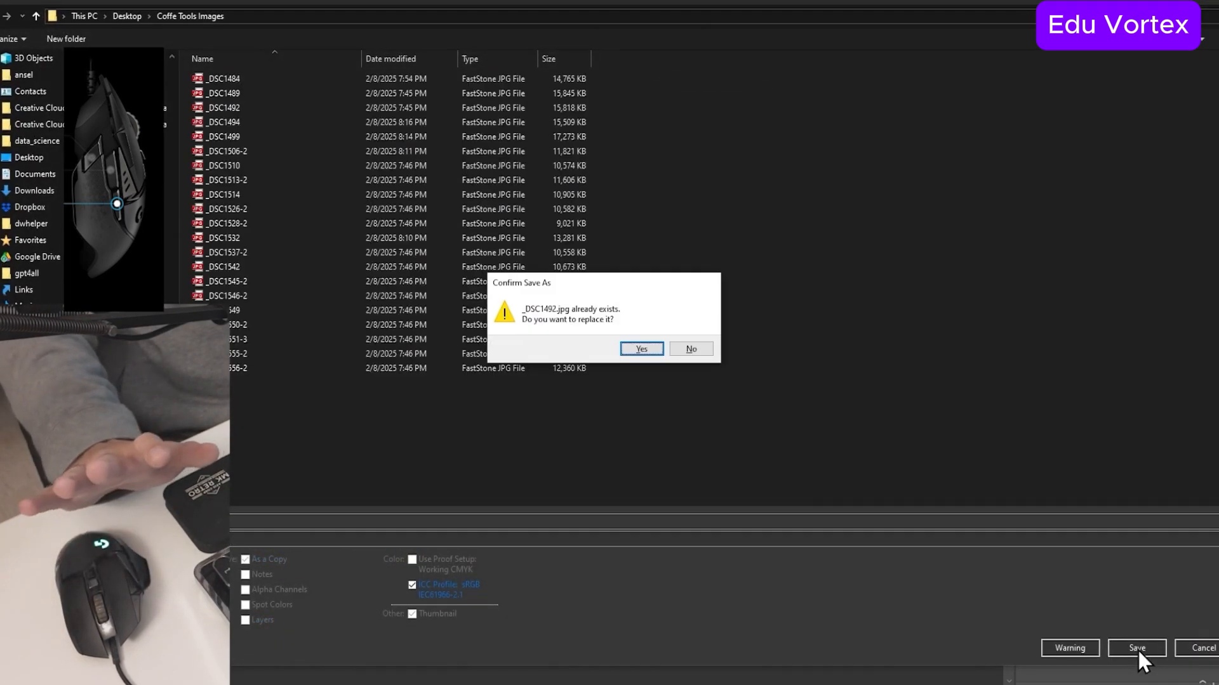
key(Return)
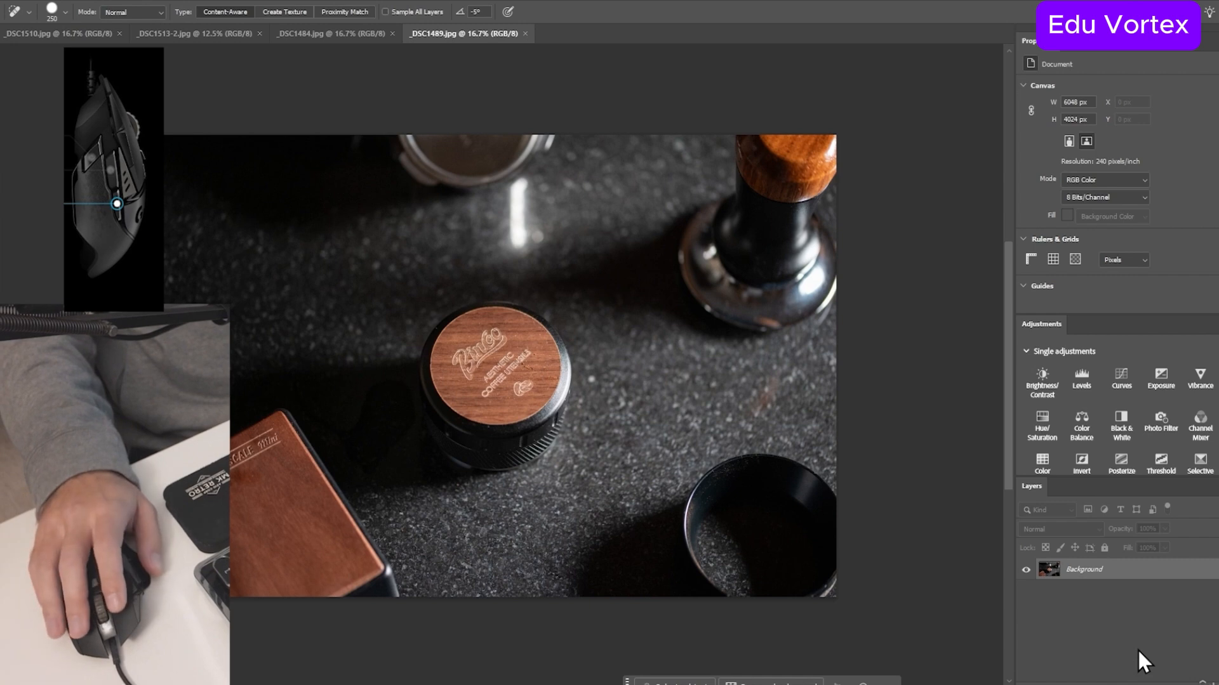
Step: Duplicate the background layer of _DSC1489 and heal the dark mark beside the lettering on the round wooden lid
scroll(571, 470, up, 3)
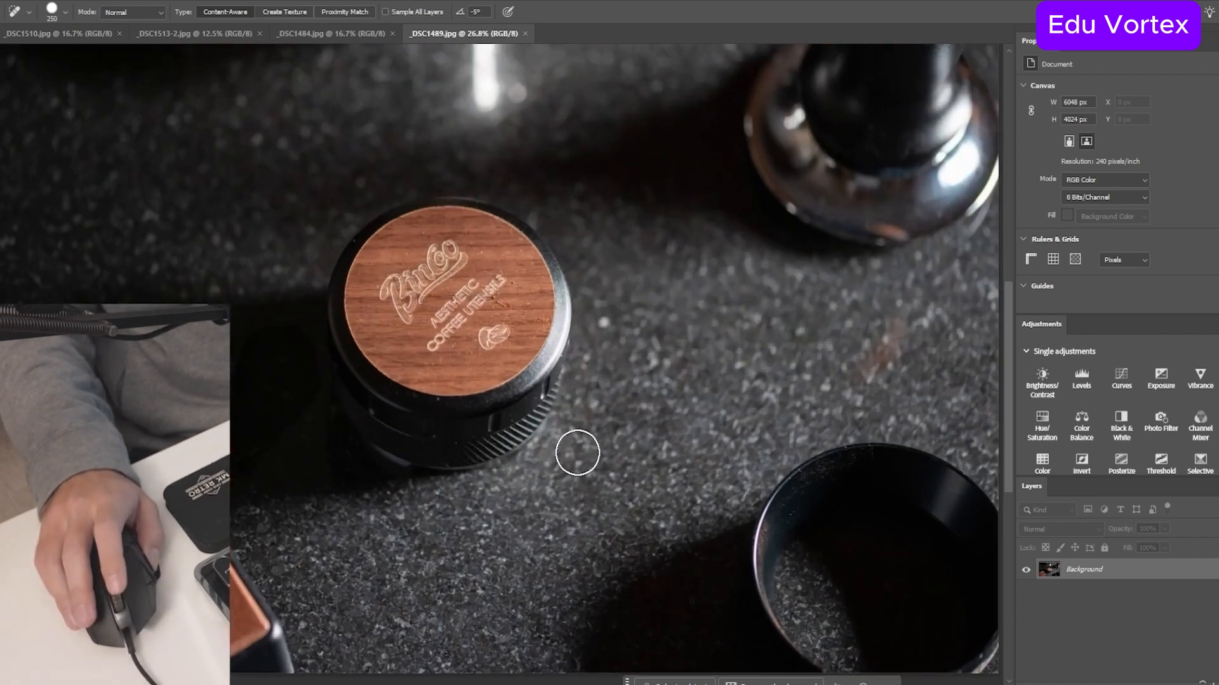
key(ctrl+j)
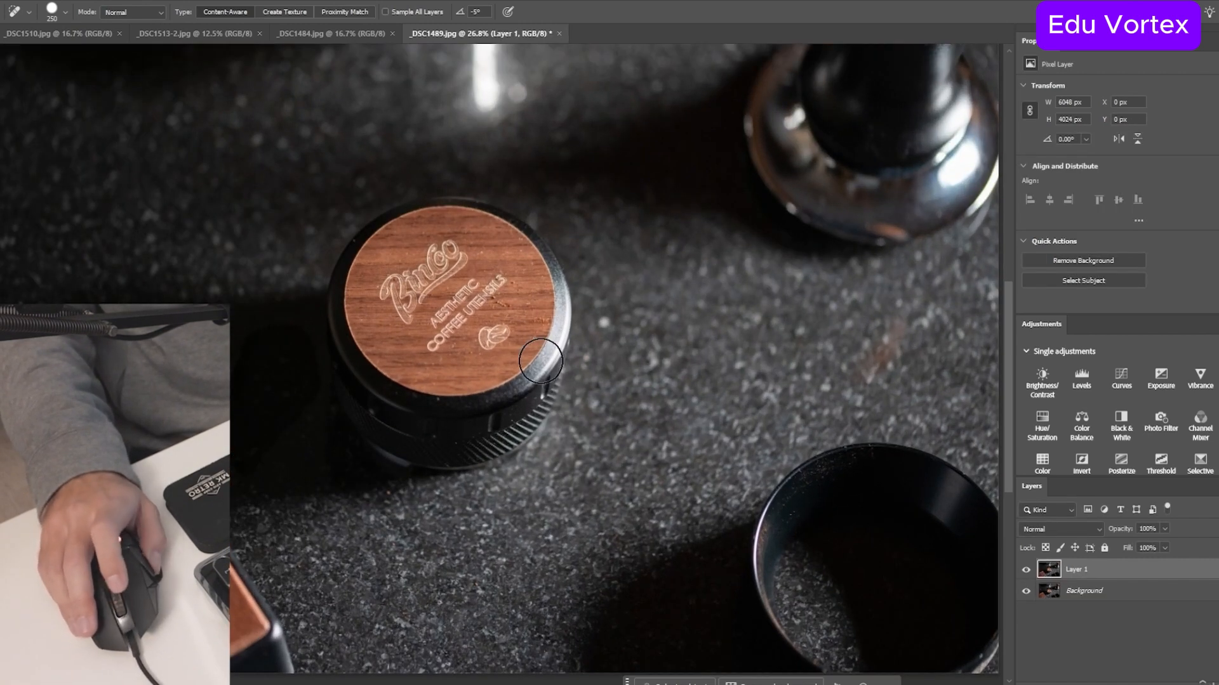
key(bracketleft)
key(bracketleft)
click(503, 304)
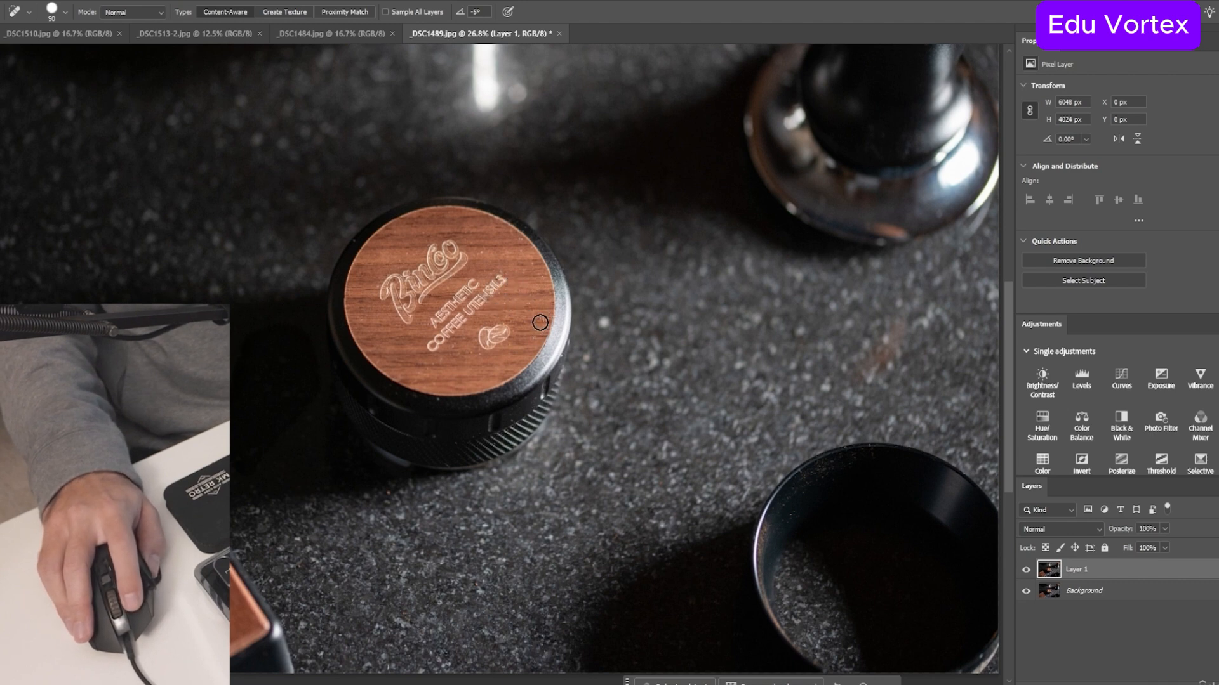
Step: Heal the reddish stain on the counter between the tamper and the black ring with a size 175 brush
key(bracketright)
key(bracketright)
drag(903, 333, 874, 378)
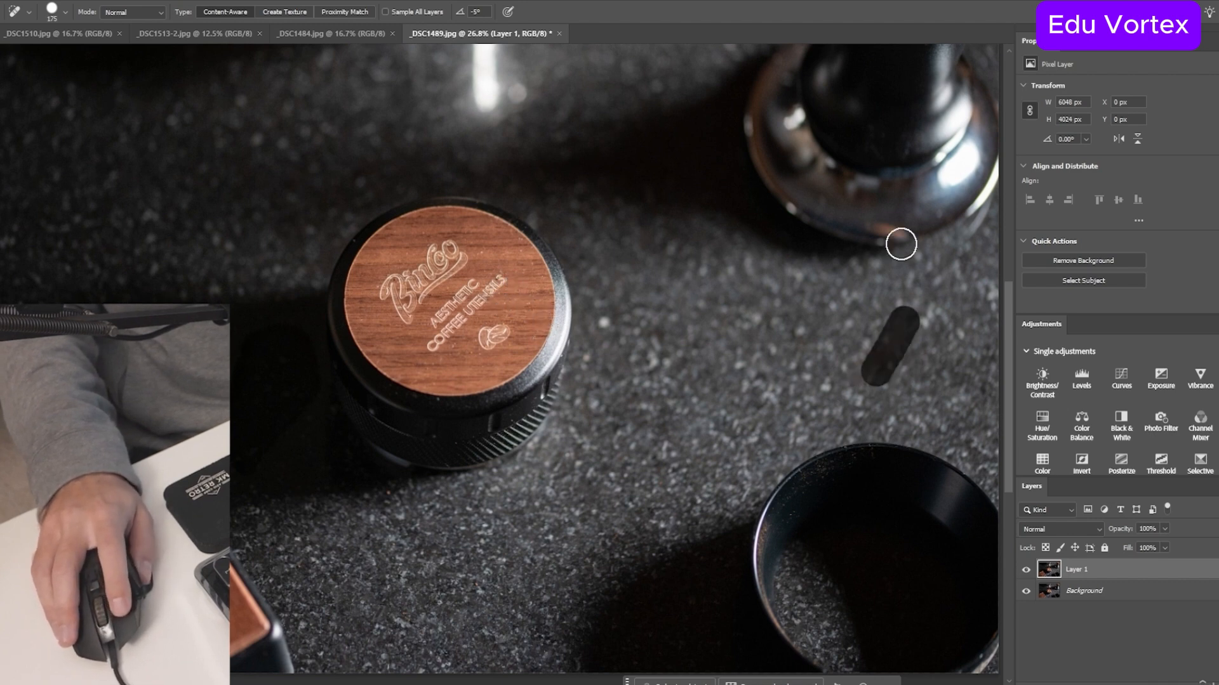
Step: Heal the marks on the dark counter and the stains on the scale's wood below its lettering with a size 125 brush
key(ctrl+minus)
key(ctrl+minus)
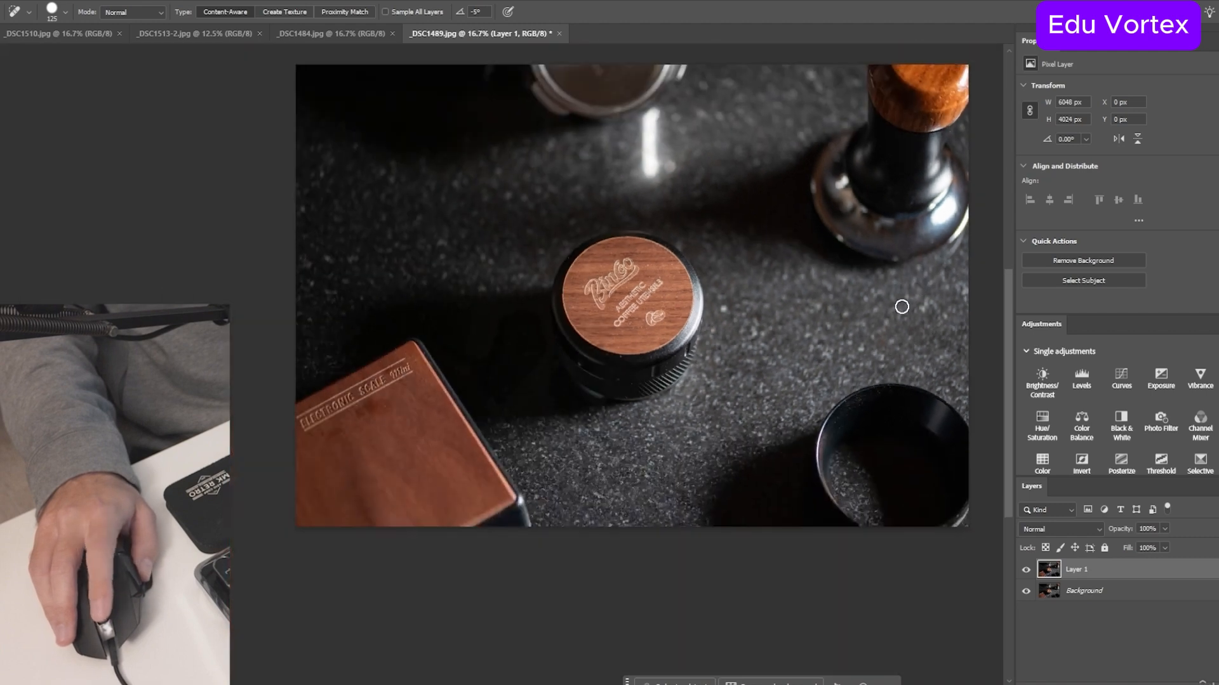
drag(872, 285, 829, 330)
scroll(415, 395, up, 1)
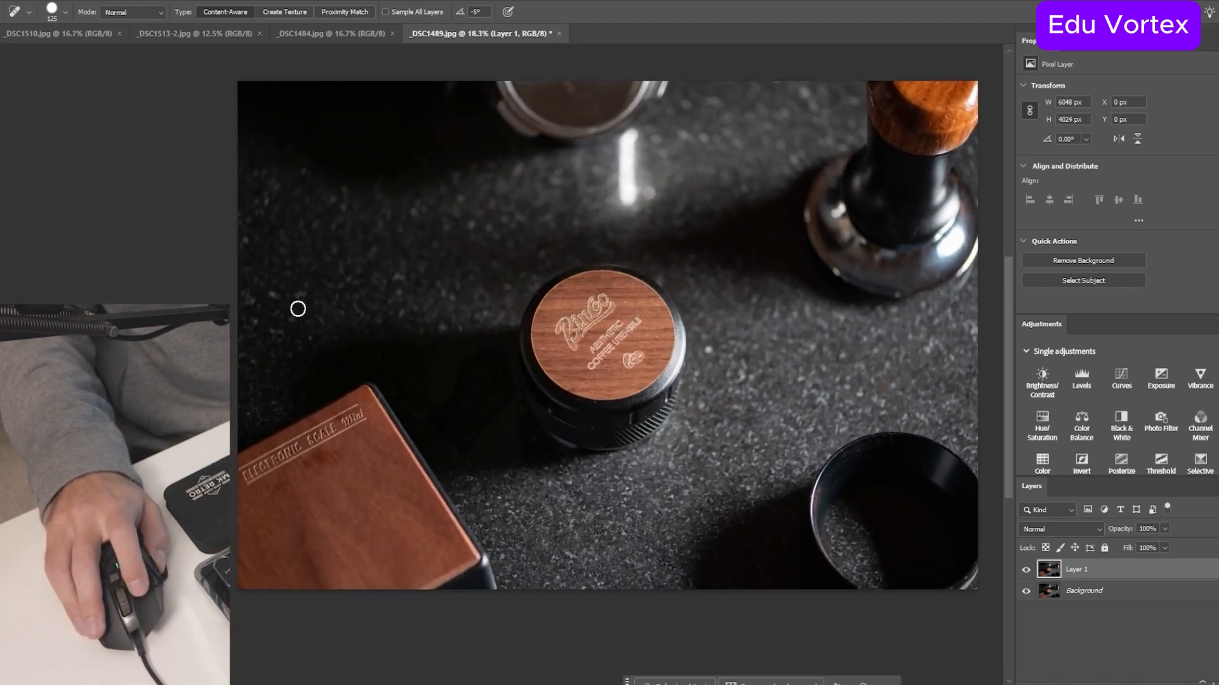
mouse_move(287, 300)
mouse_down()
mouse_move(256, 294)
mouse_move(306, 295)
mouse_move(266, 326)
mouse_up()
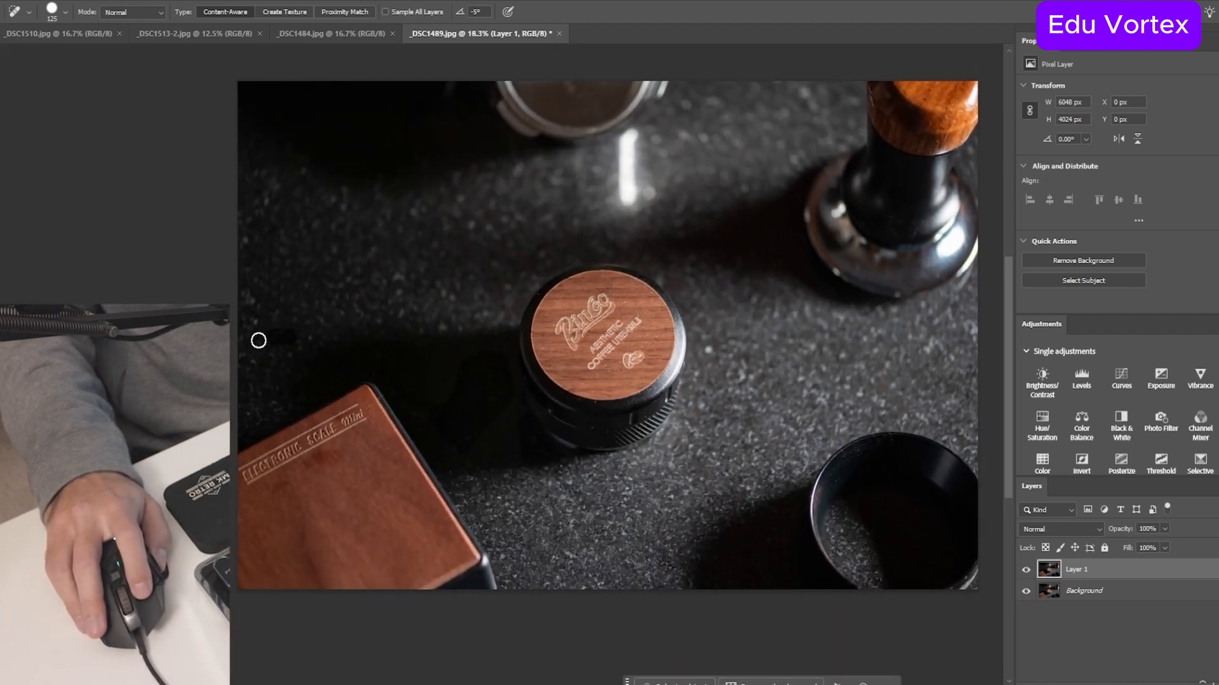
drag(308, 462, 332, 457)
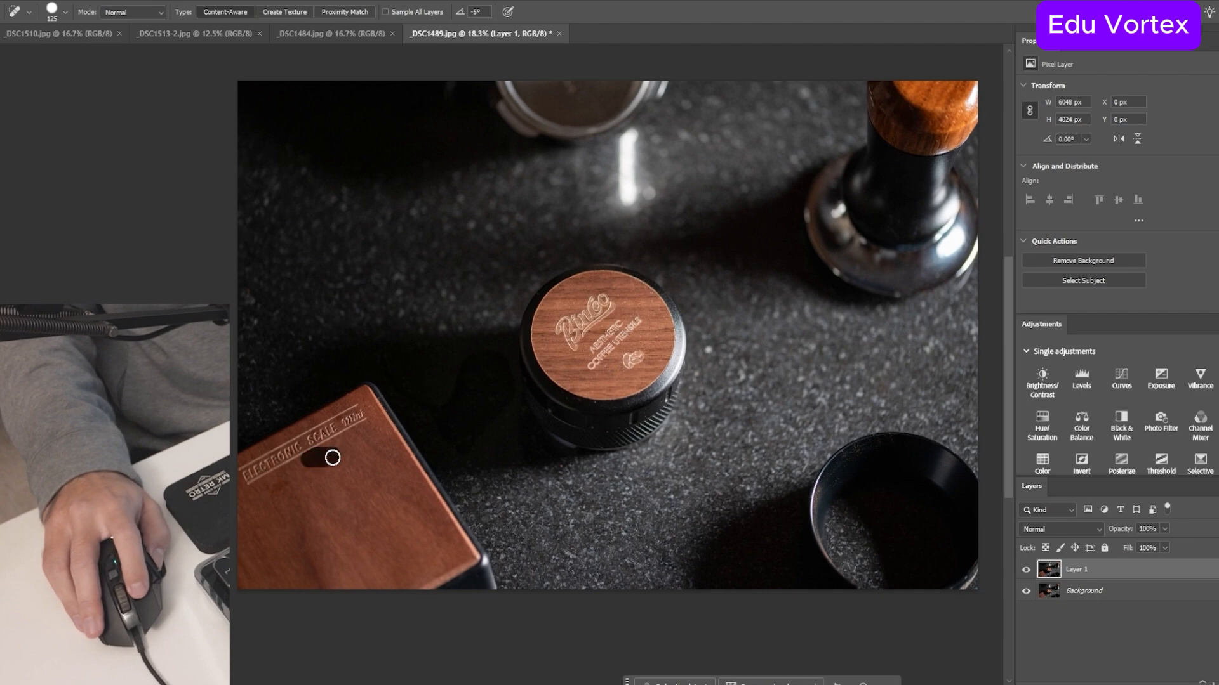
drag(278, 489, 282, 490)
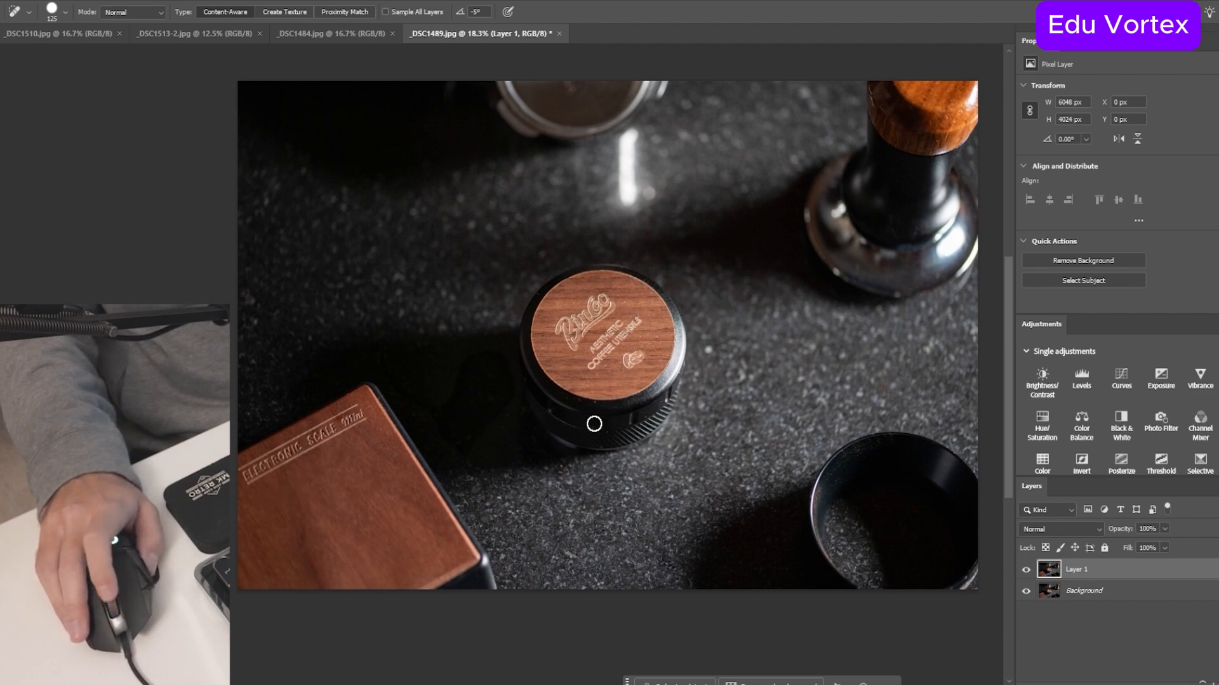
Step: Heal the spots on the counter around the tamper's base with the size 125 brush
scroll(593, 421, down, 2)
scroll(606, 419, up, 4)
scroll(618, 419, down, 4)
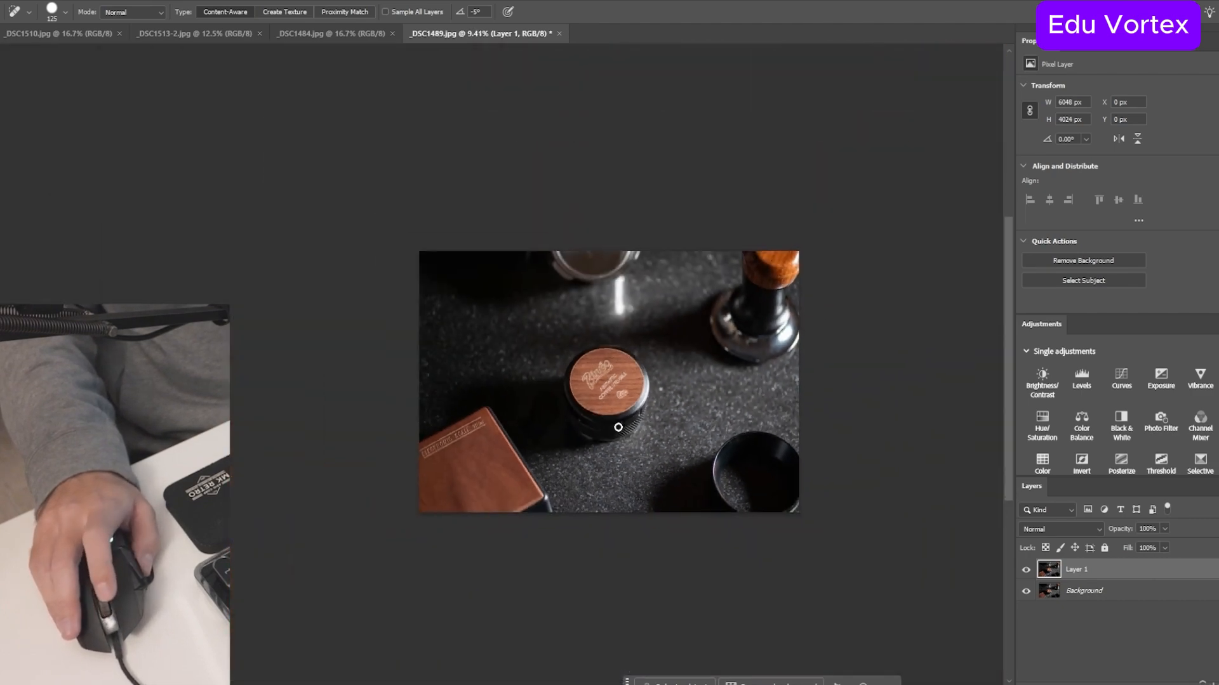
scroll(765, 370, up, 4)
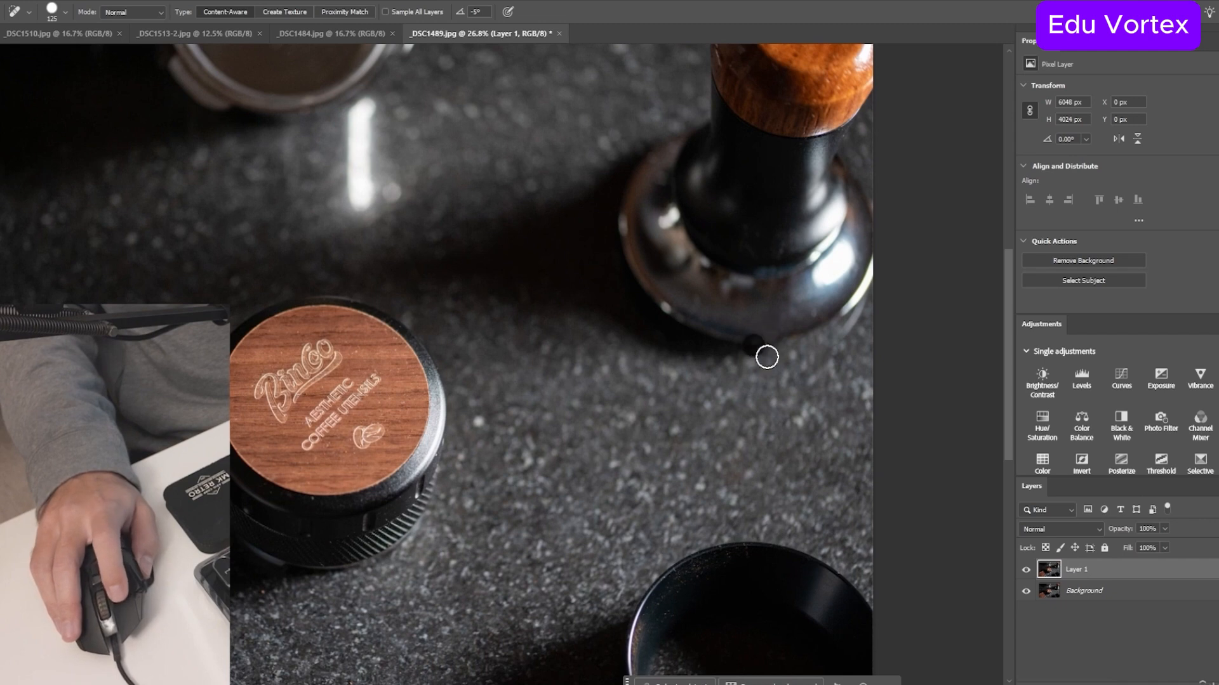
scroll(798, 381, down, 2)
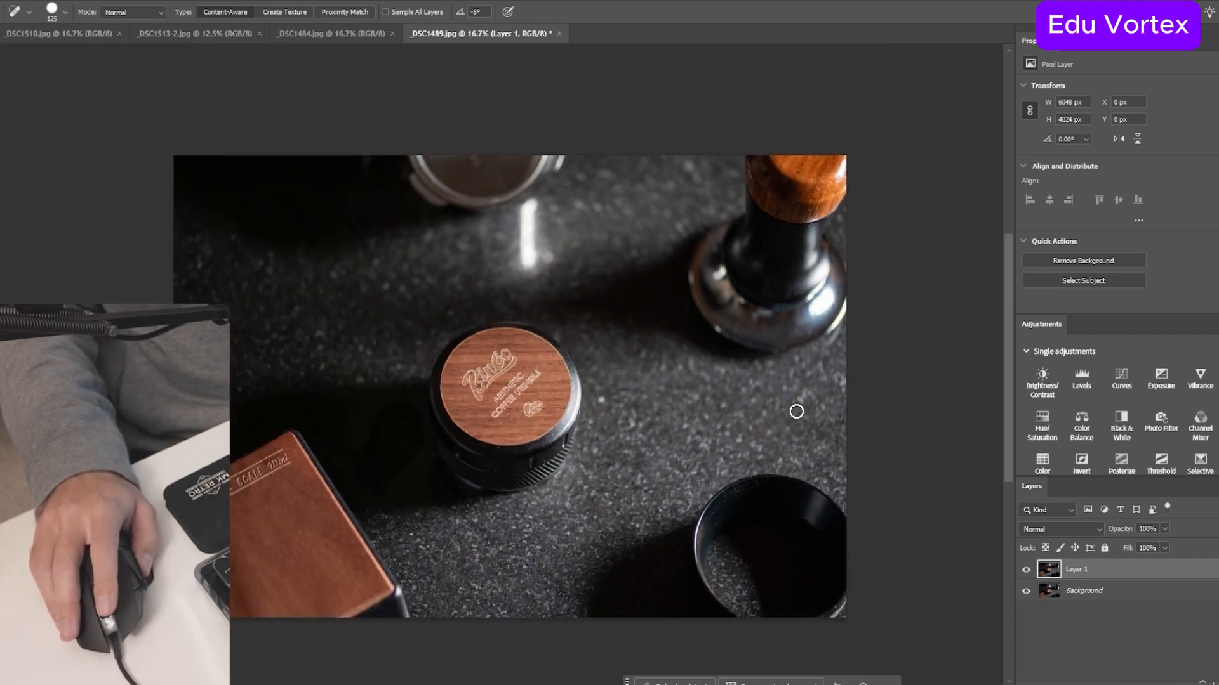
scroll(796, 411, down, 1)
scroll(794, 380, up, 2)
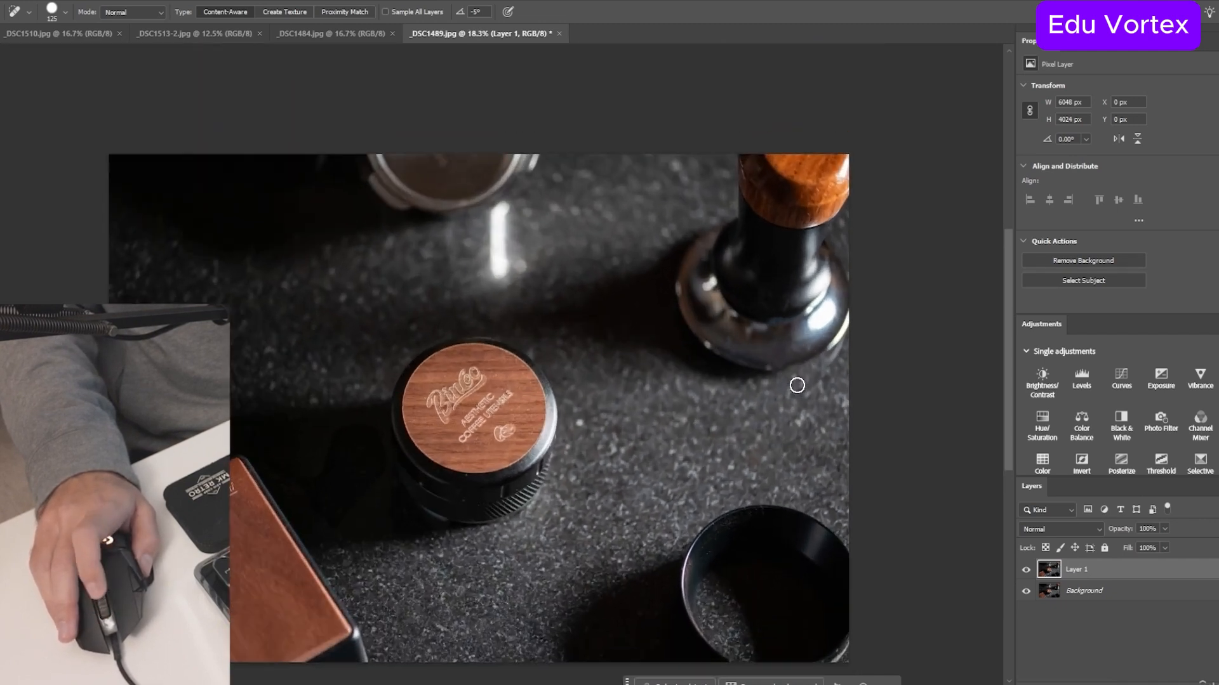
drag(750, 431, 240, 396)
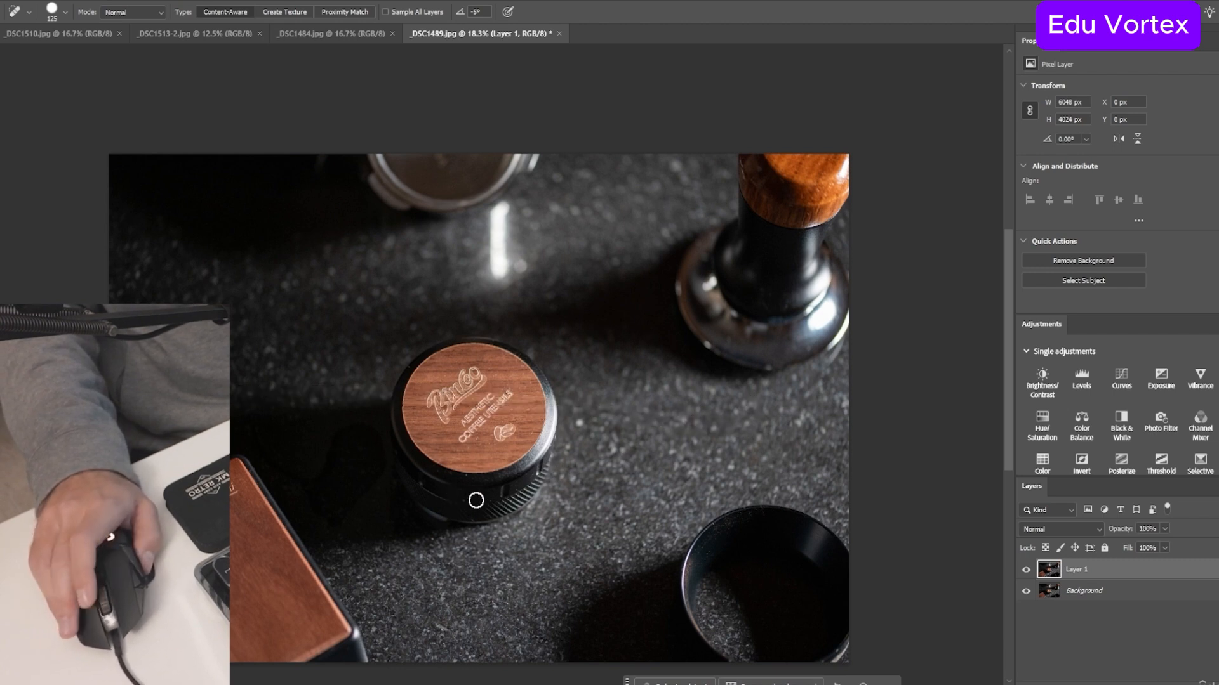
Step: Save _DSC1489 as a JPEG over the existing file and close the layered document without saving its changes
scroll(620, 488, down, 3)
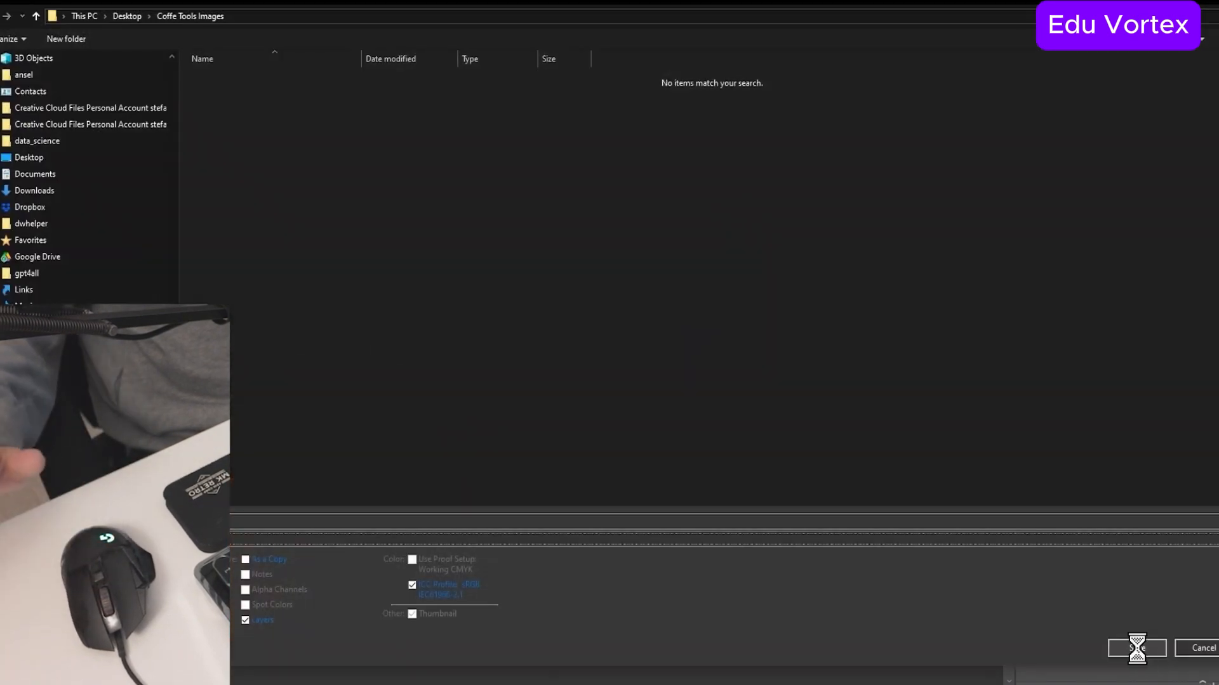
click(1136, 648)
key(Return)
key(Return)
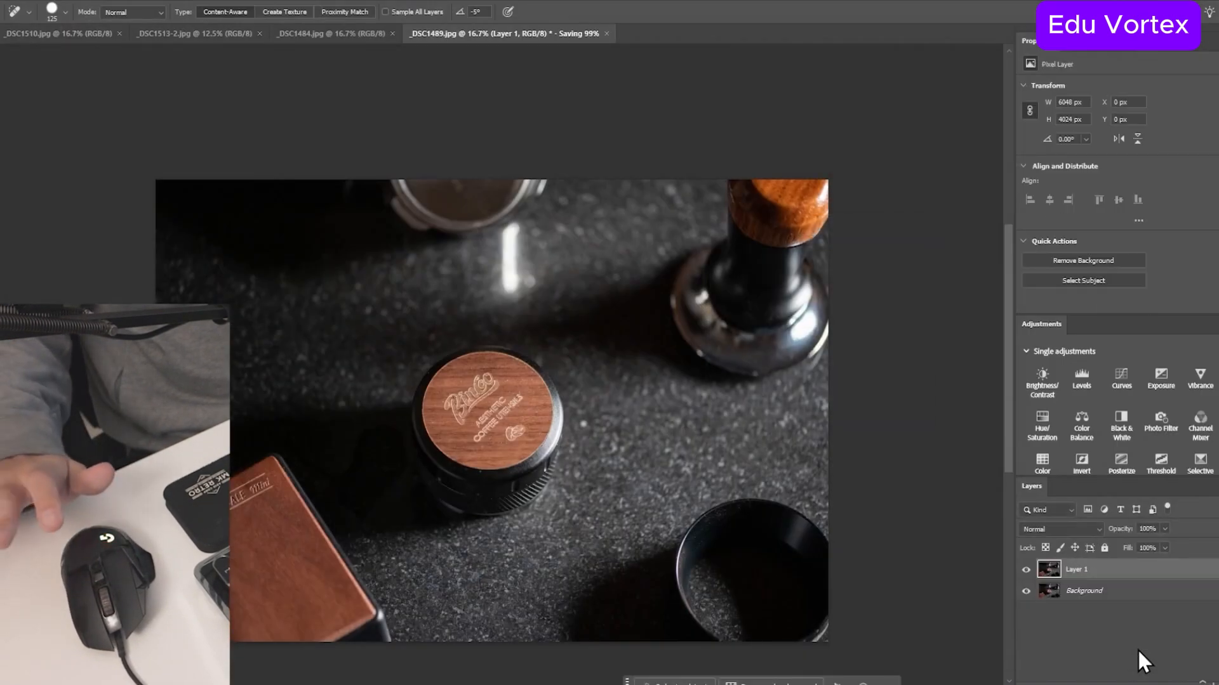
key(ctrl+w)
key(n)
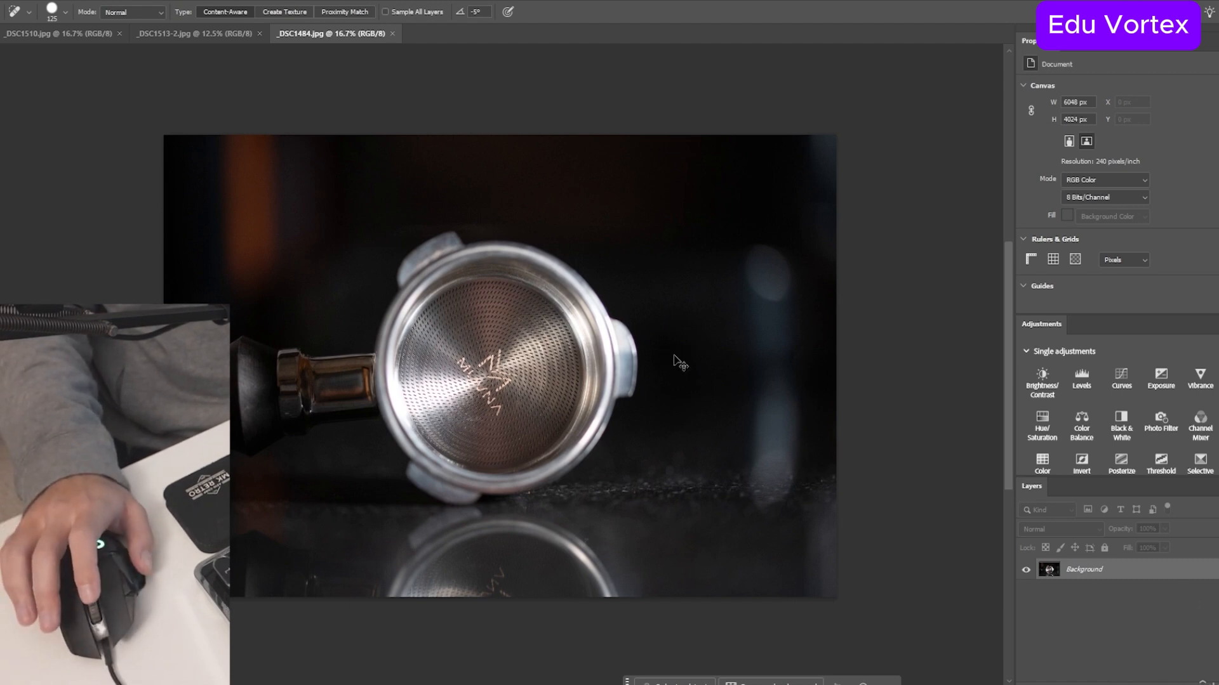
Step: Close _DSC1484 without editing it, and close _DSC1513-2 after checking its coffee beans up close
key(ctrl+w)
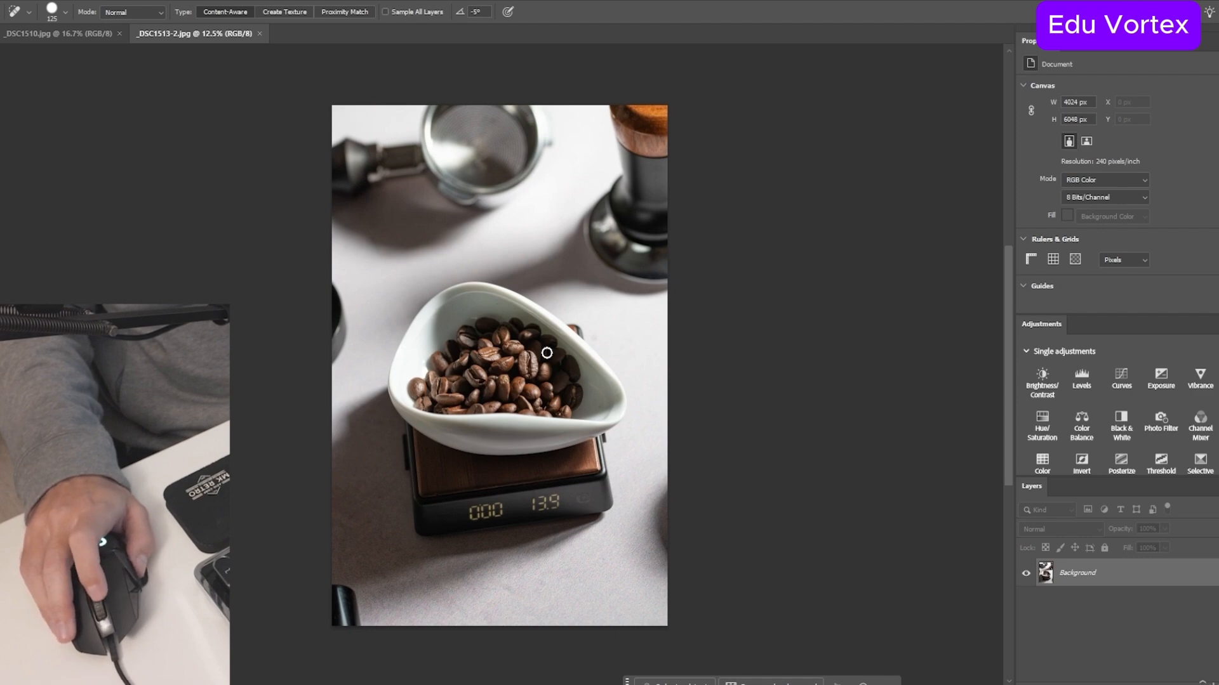
scroll(529, 389, up, 6)
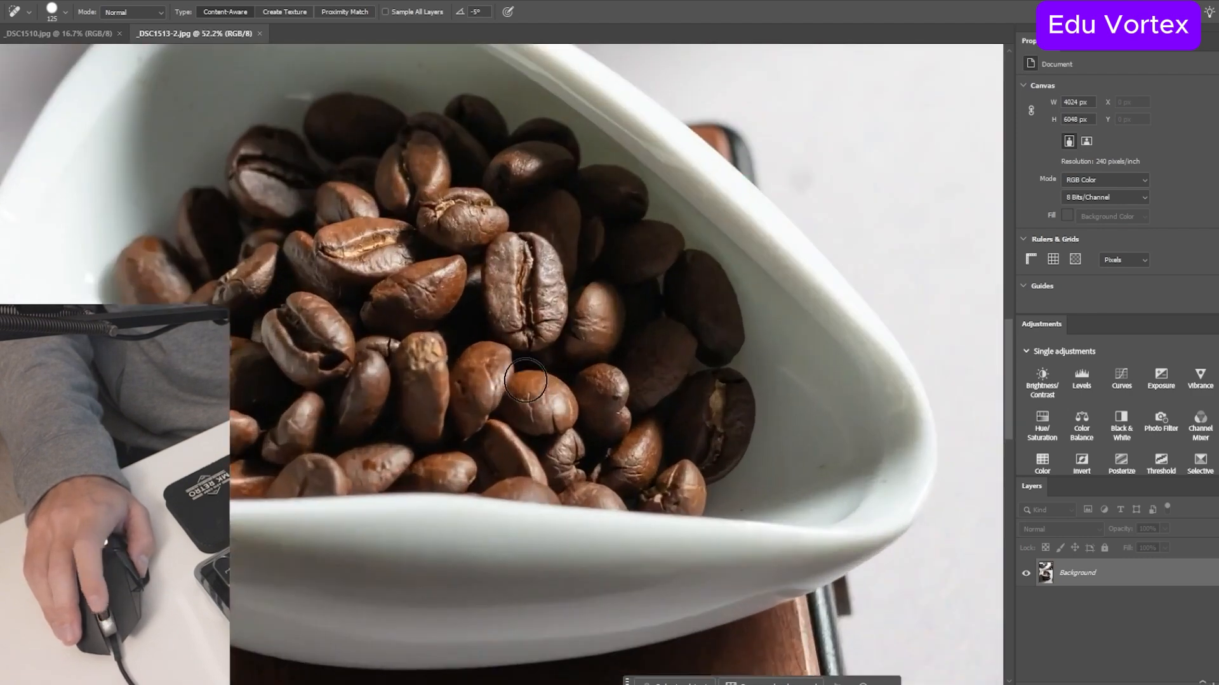
scroll(526, 380, down, 2)
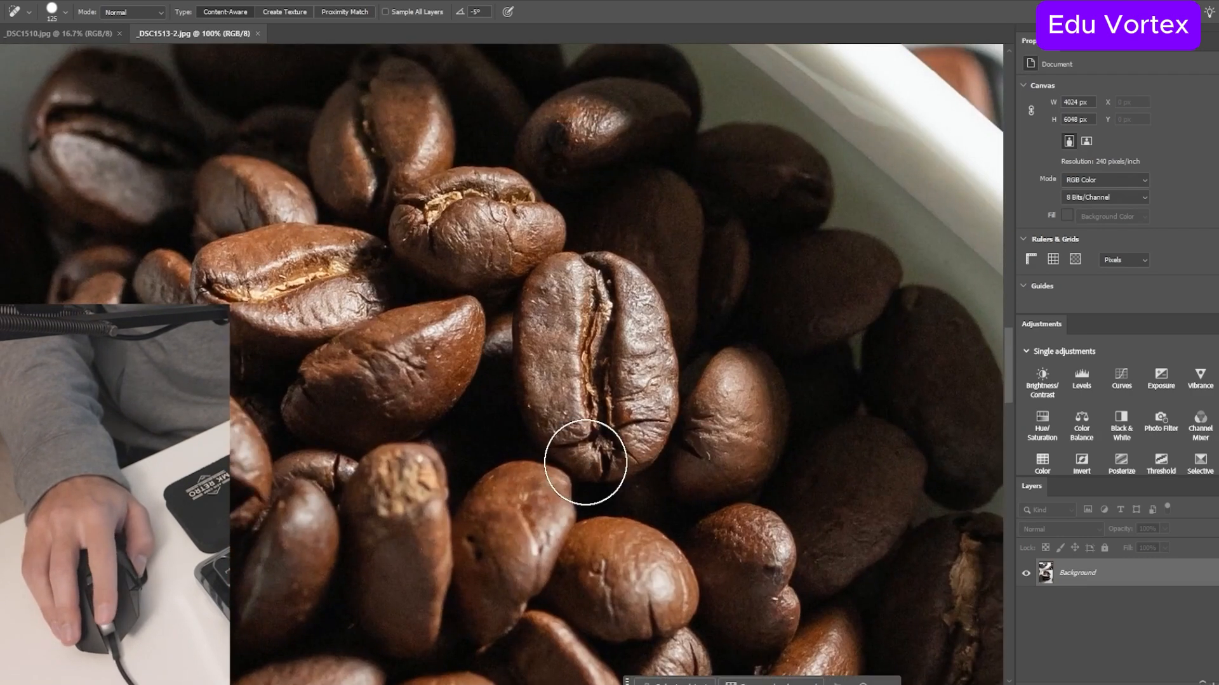
scroll(588, 460, down, 4)
scroll(583, 474, down, 2)
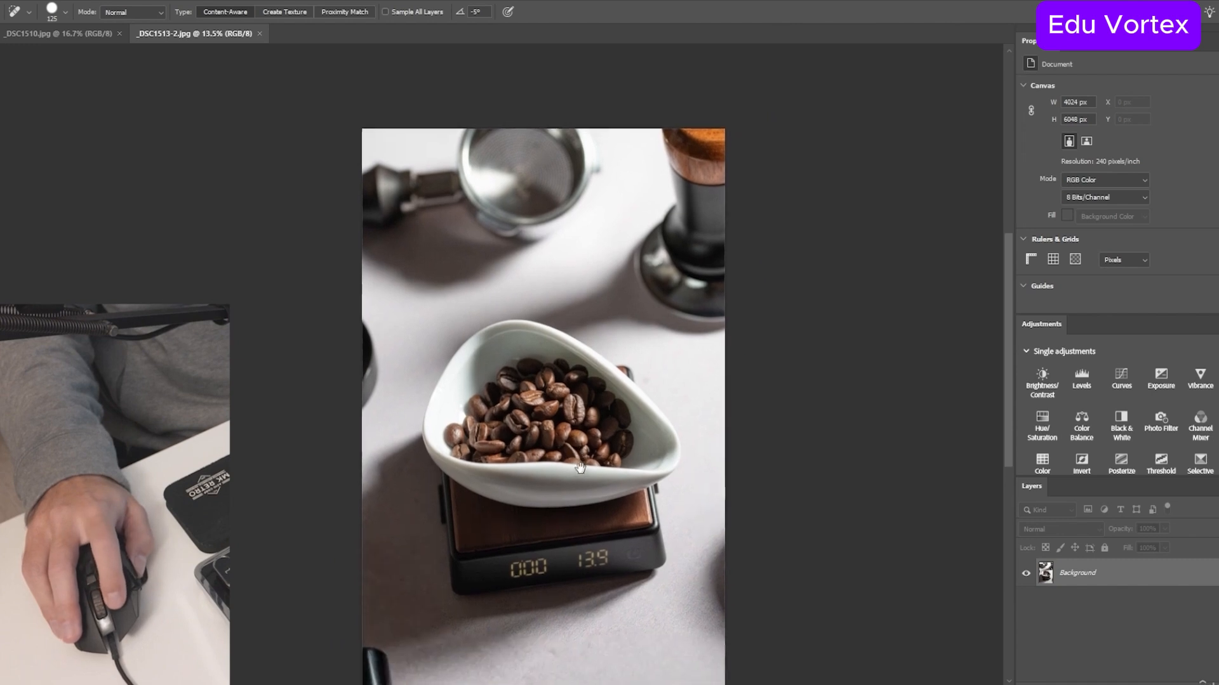
key(ctrl+w)
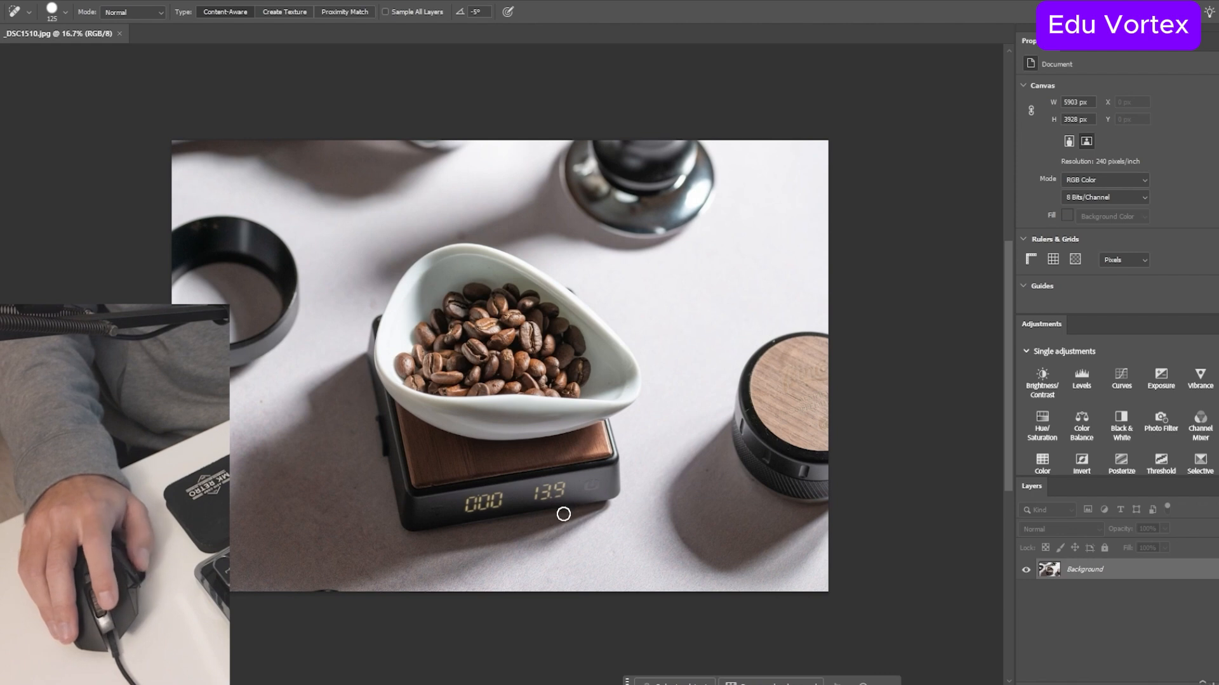
Step: Add a Curves adjustment layer to _DSC1510 with the midtones pulled down slightly, and invert its mask to black
key(ctrl+m)
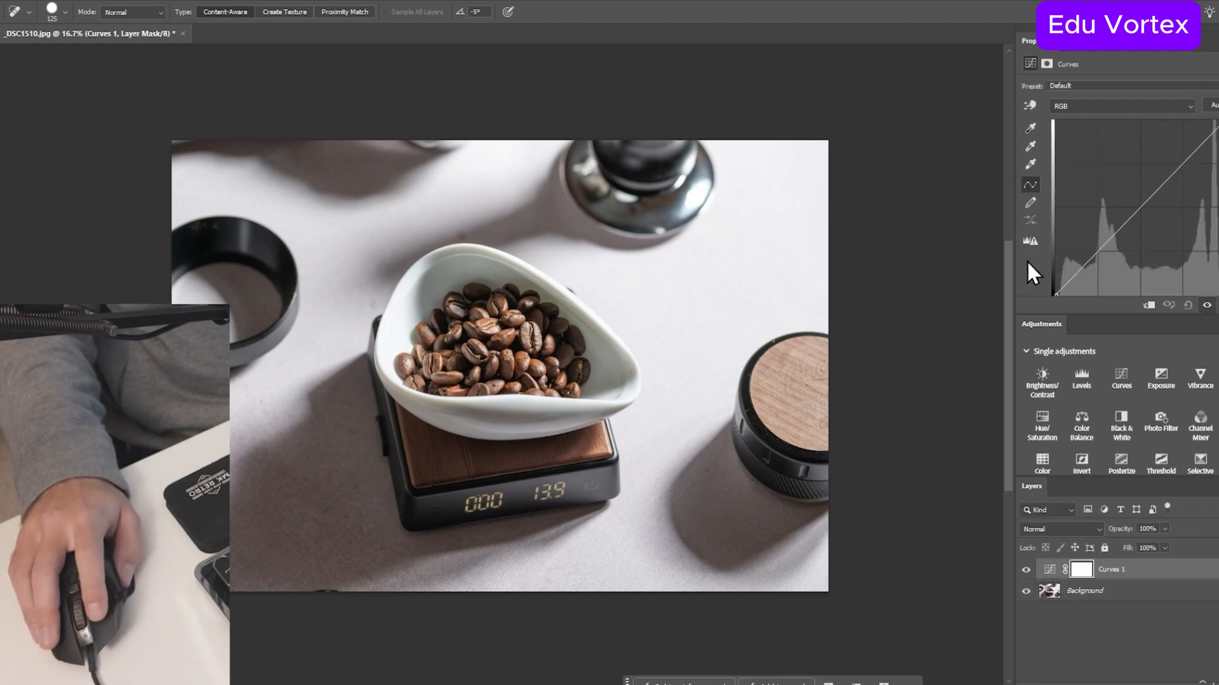
drag(1140, 215, 1143, 217)
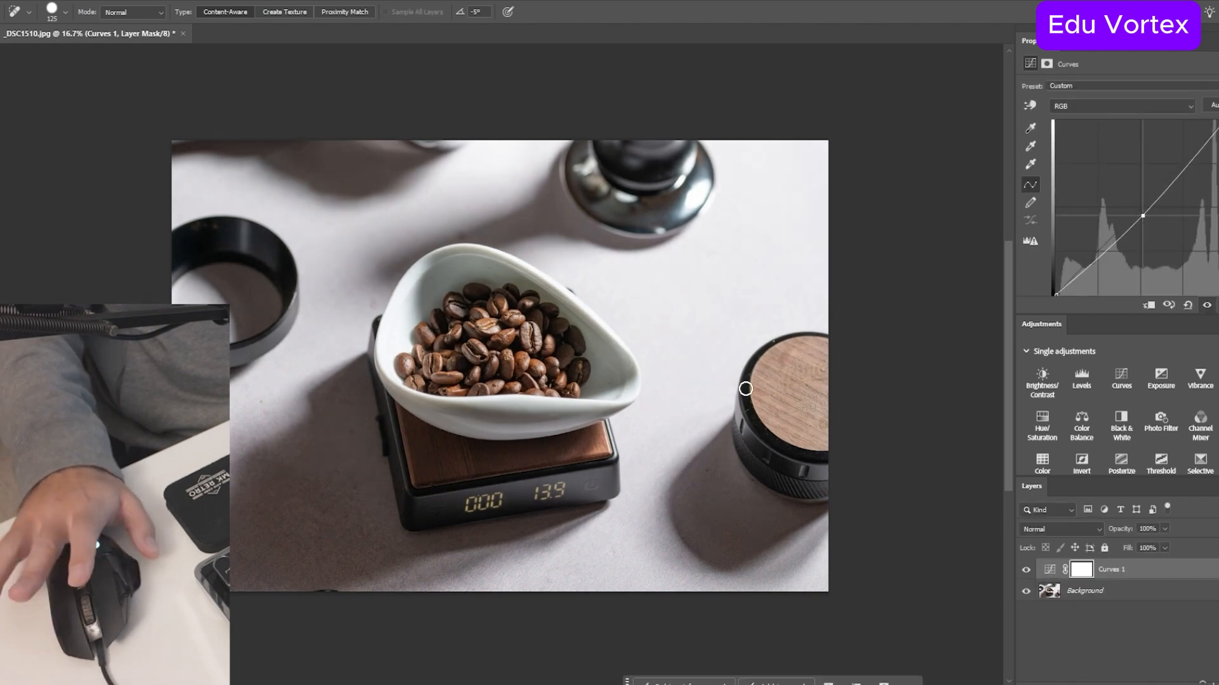
key(ctrl+i)
Step: Paint white along the lower part of the Curves mask with a size 4100 Brush to darken the photo's bottom edge
key(b)
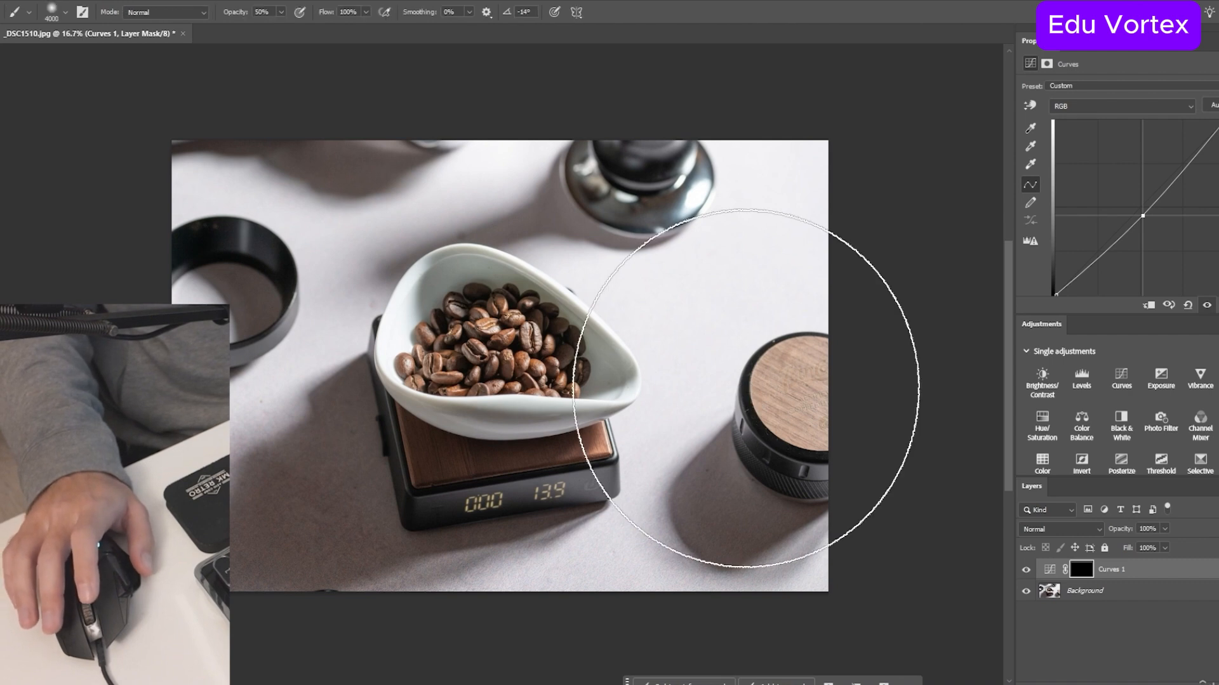
key(])
drag(757, 512, 159, 562)
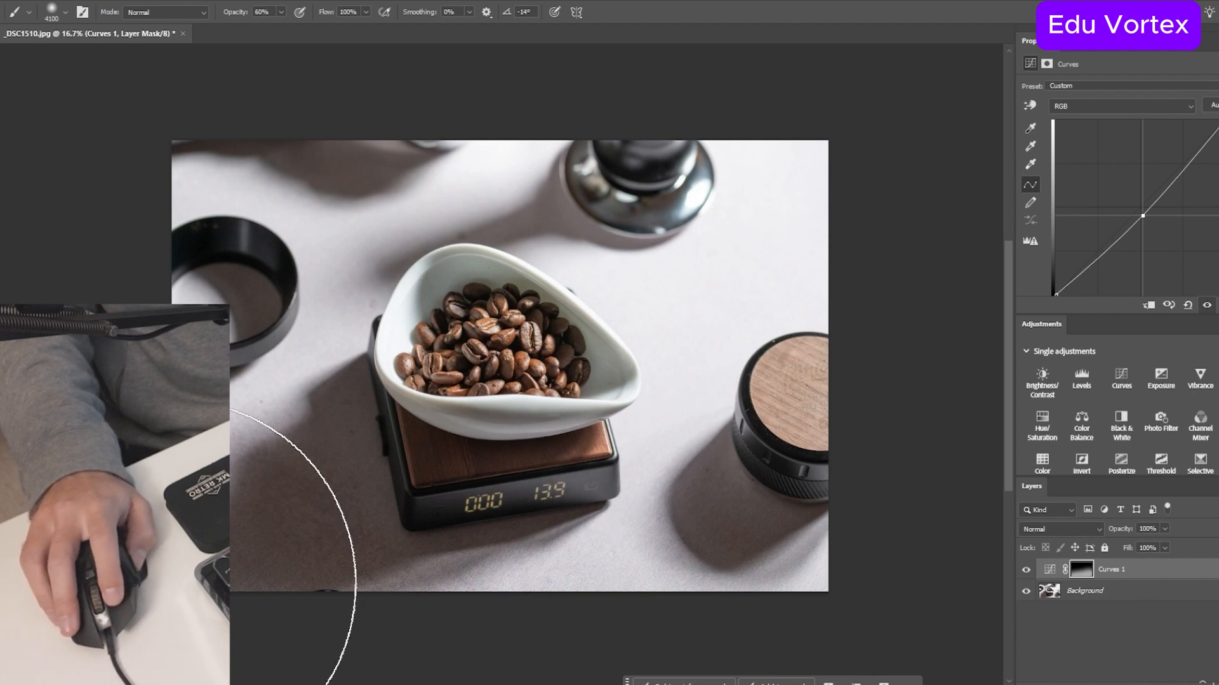
Step: Stamp _DSC1510's visible layers onto a new layer and heal the dark mark at the photo's bottom edge with a size 175 brush
key(ctrl+shift+alt+e)
key(j)
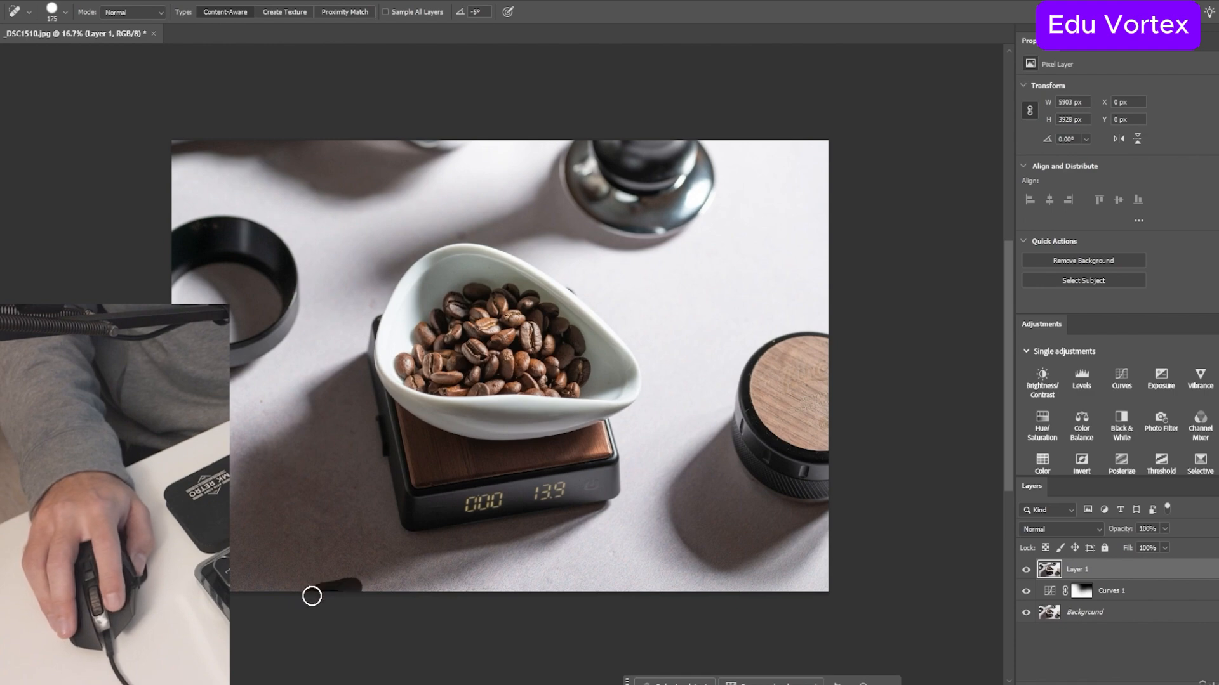
key(bracketright)
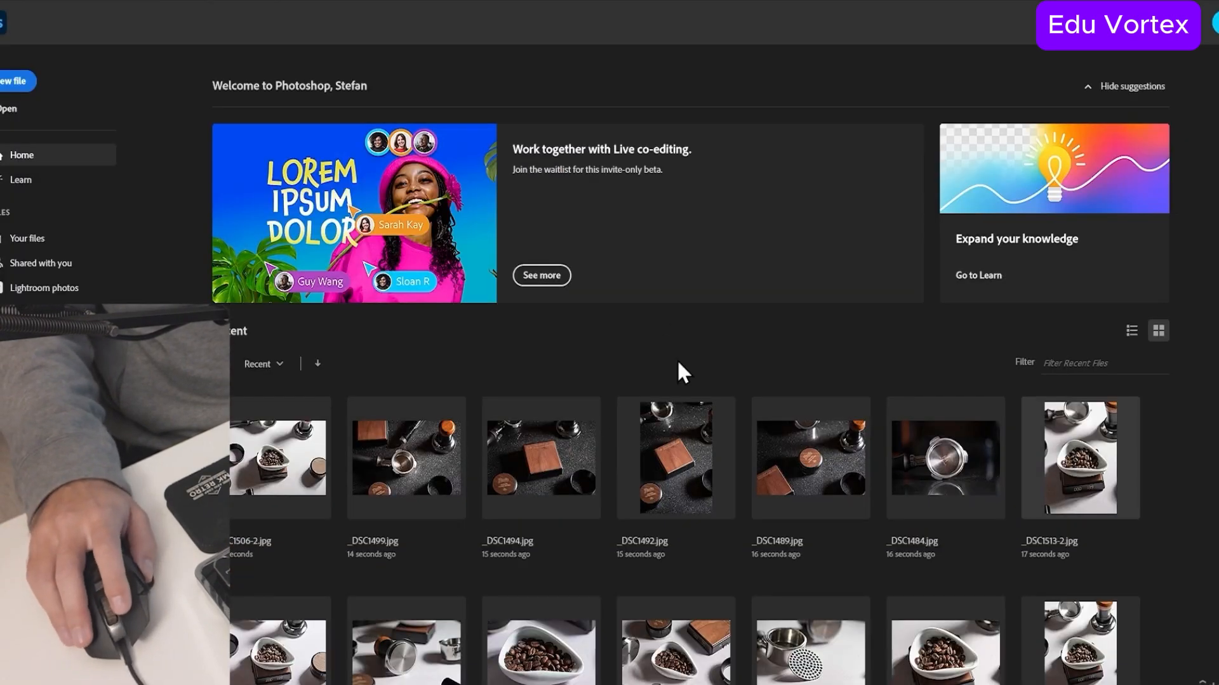
Step: Switch to the Coffe Tools Images folder in File Explorer, preview _DSC1514, look through the remaining photos, and return to Photoshop
key(alt+Tab)
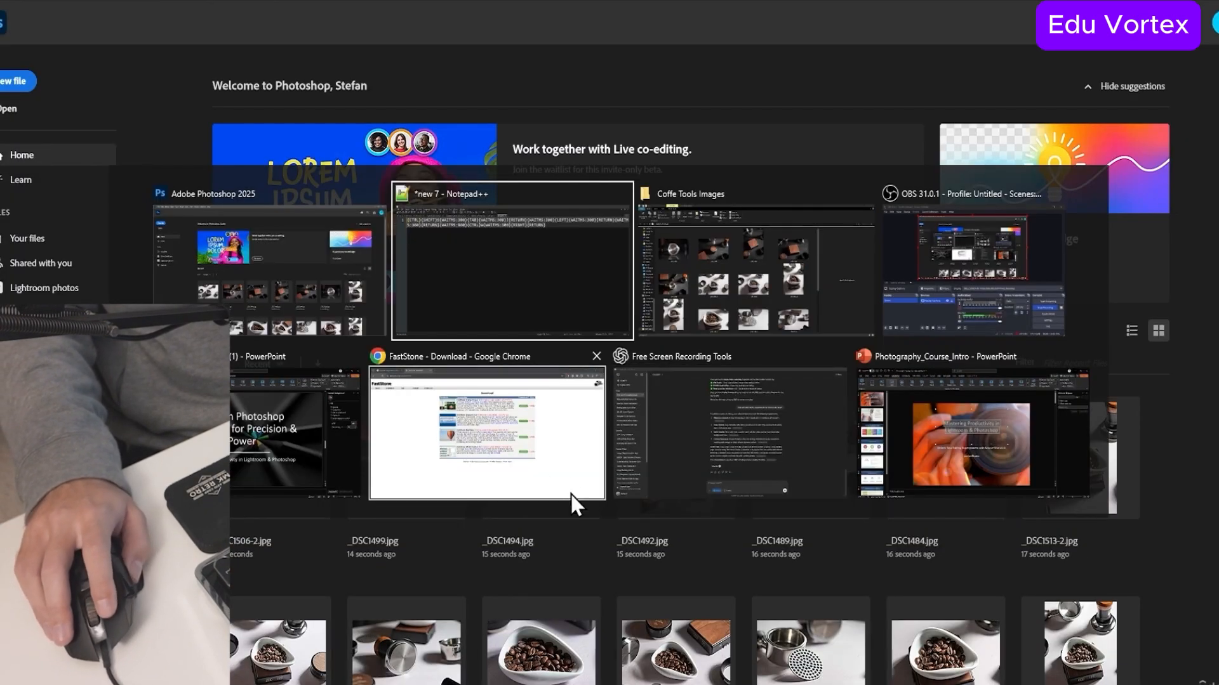
click(725, 277)
scroll(413, 431, down, 2)
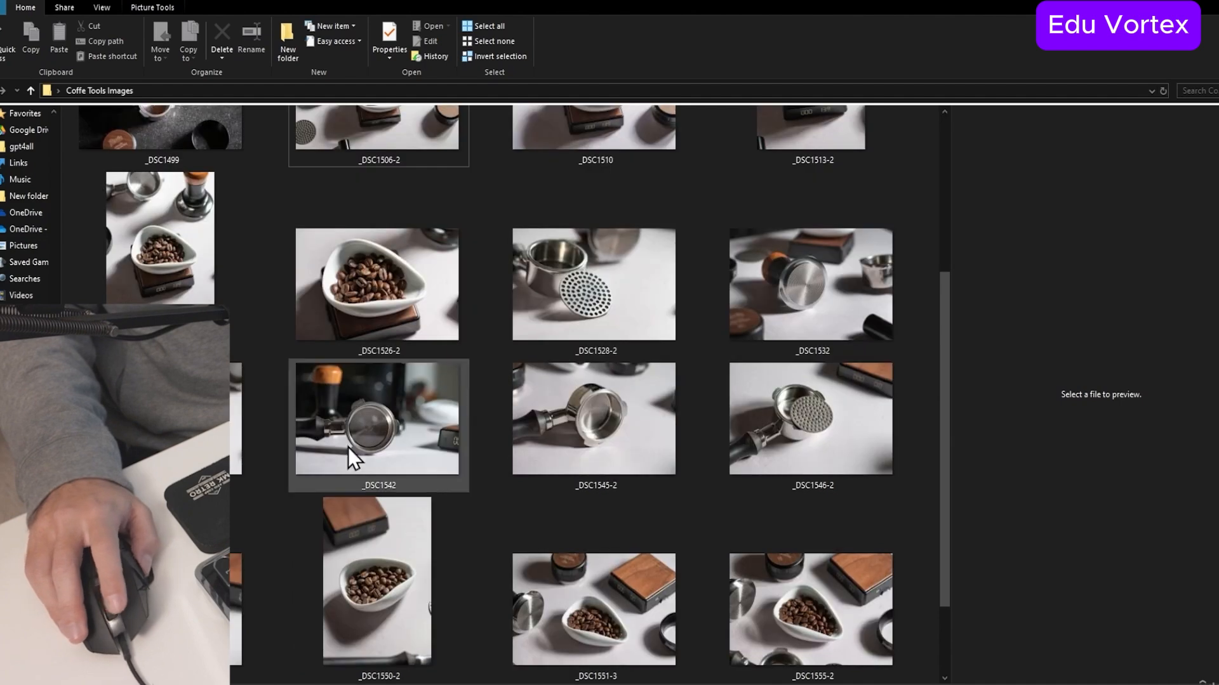
click(164, 296)
scroll(484, 416, down, 2)
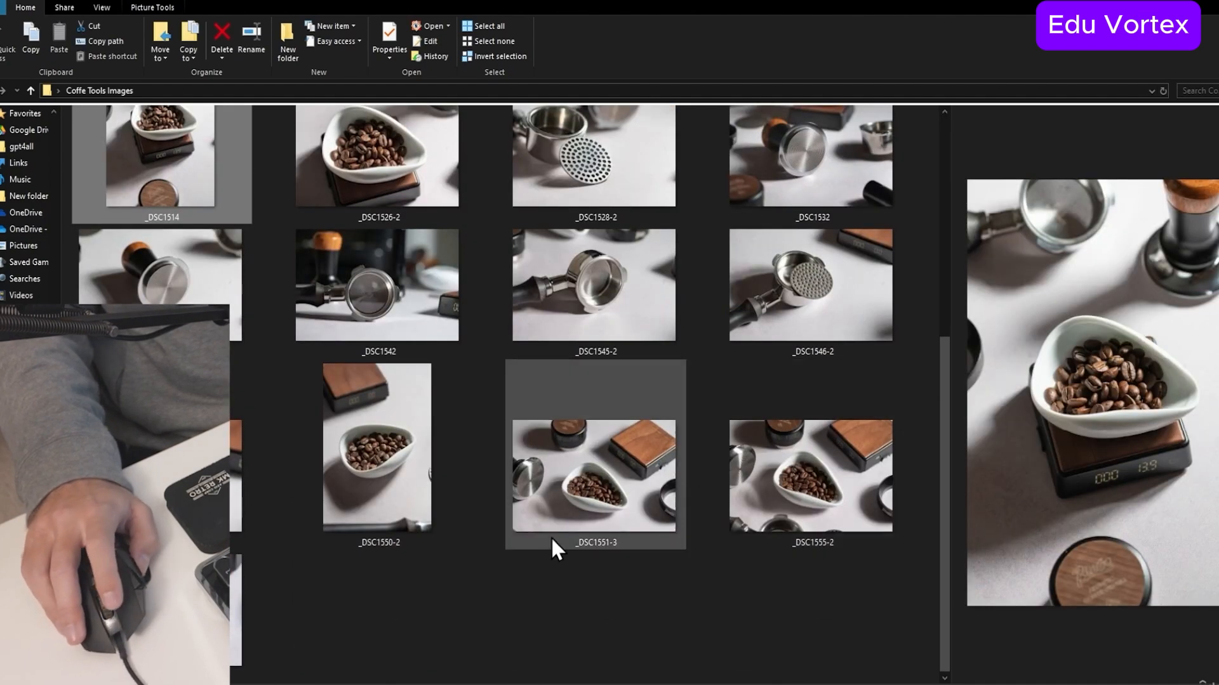
key(alt+Tab)
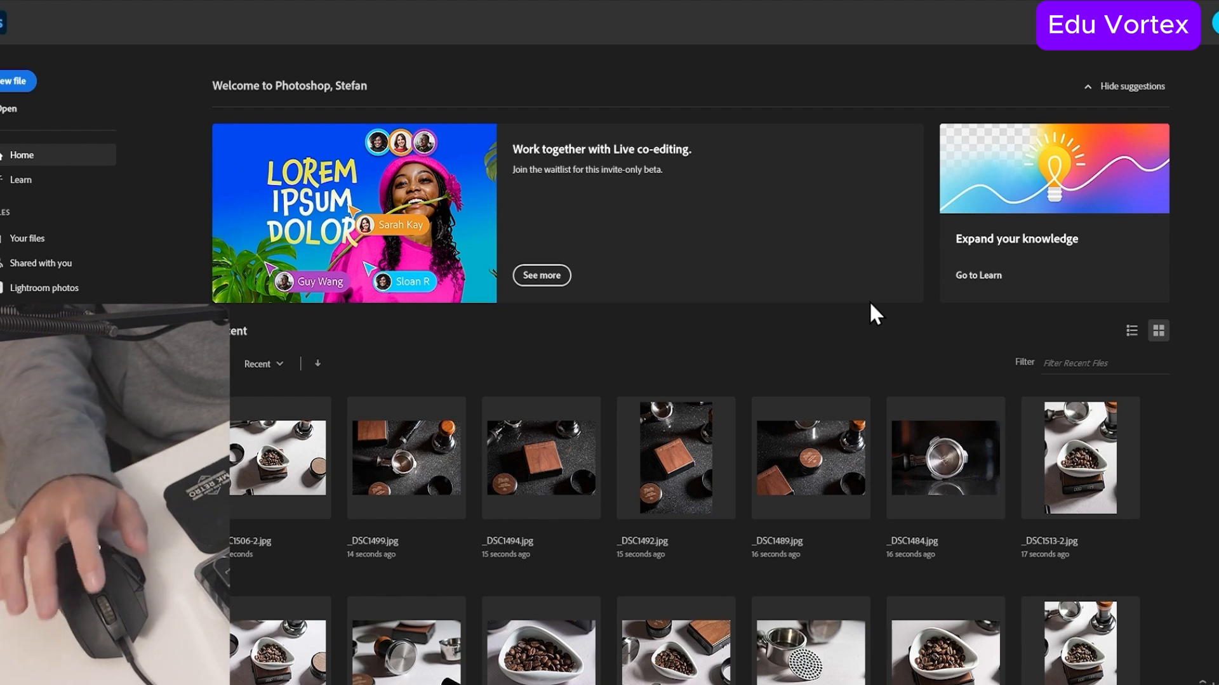
key(super+d)
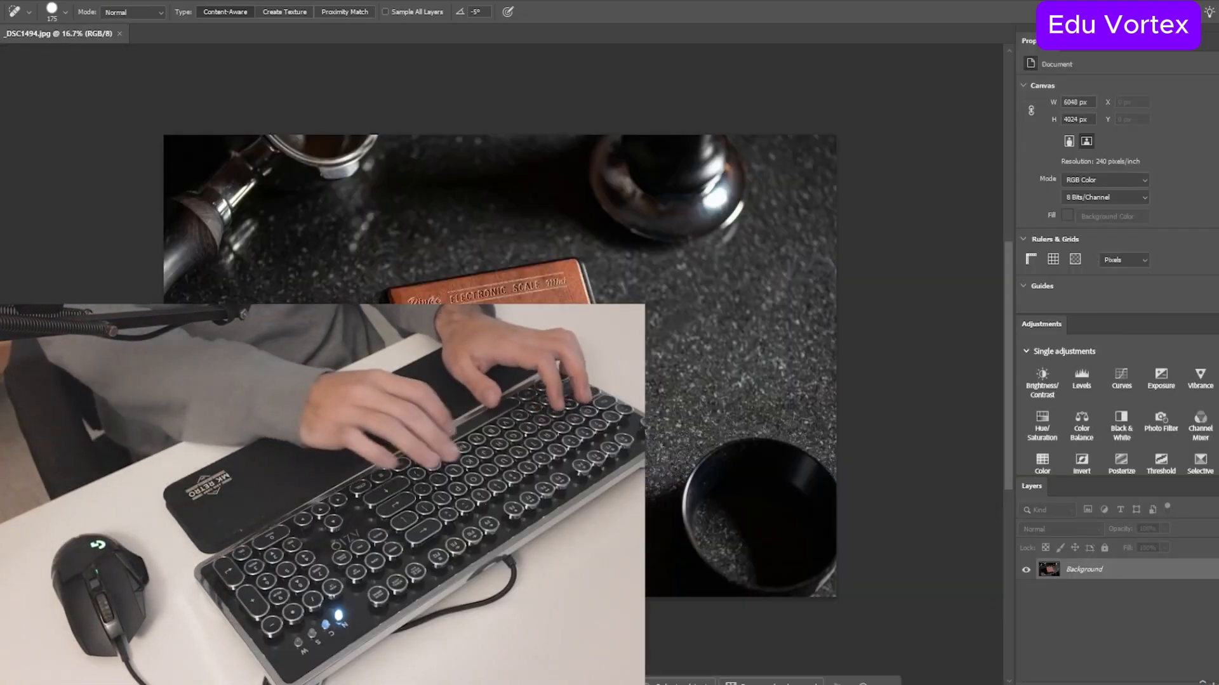
Step: Save _DSC1494 with a duplicated background layer as a JPEG over the existing file, and close the document without saving changes
key(ctrl+j)
key(ctrl+shift+s)
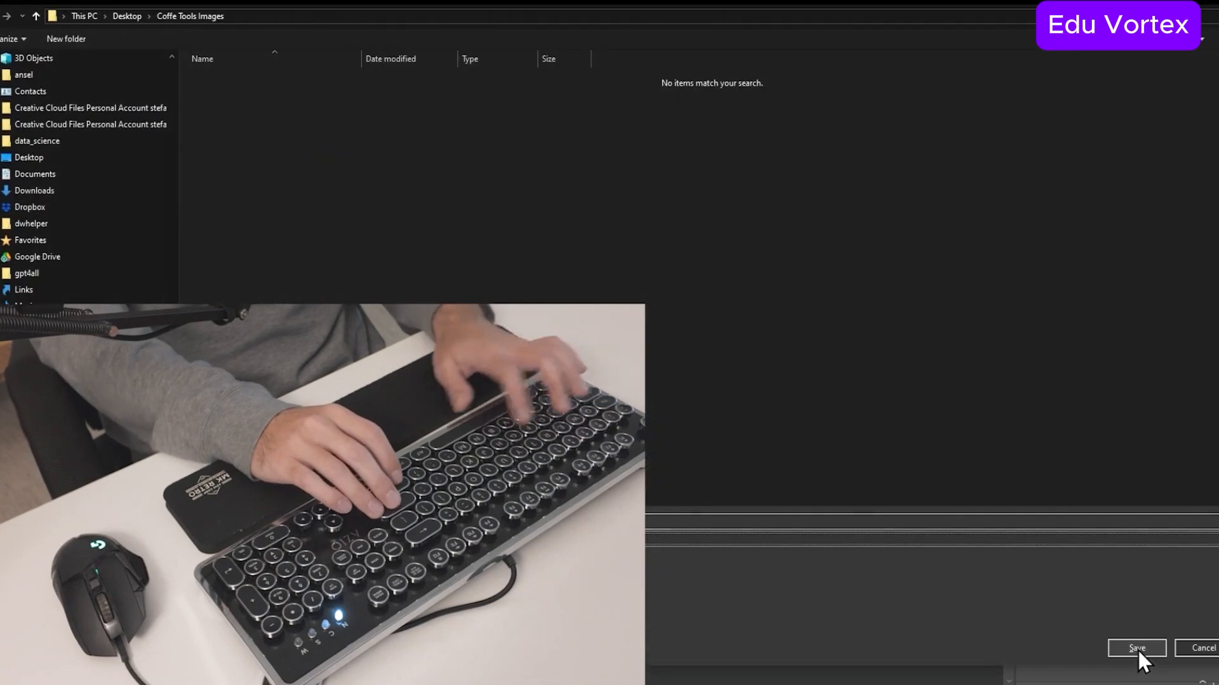
click(1138, 649)
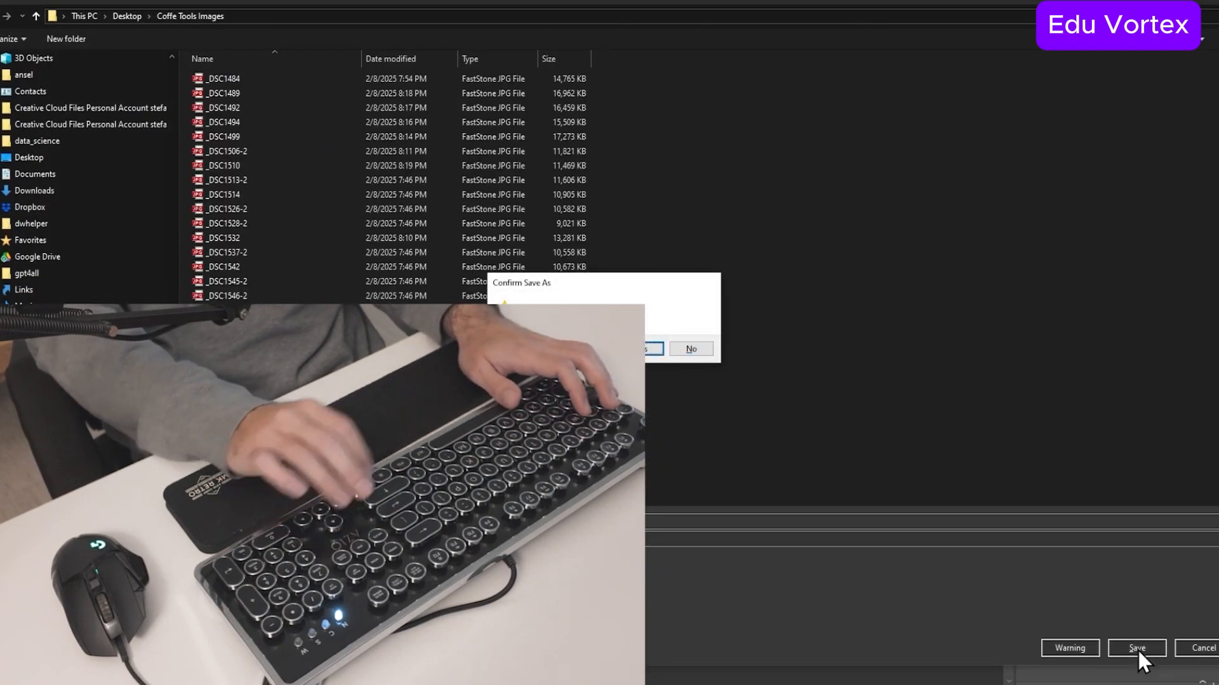
key(Return)
key(Return)
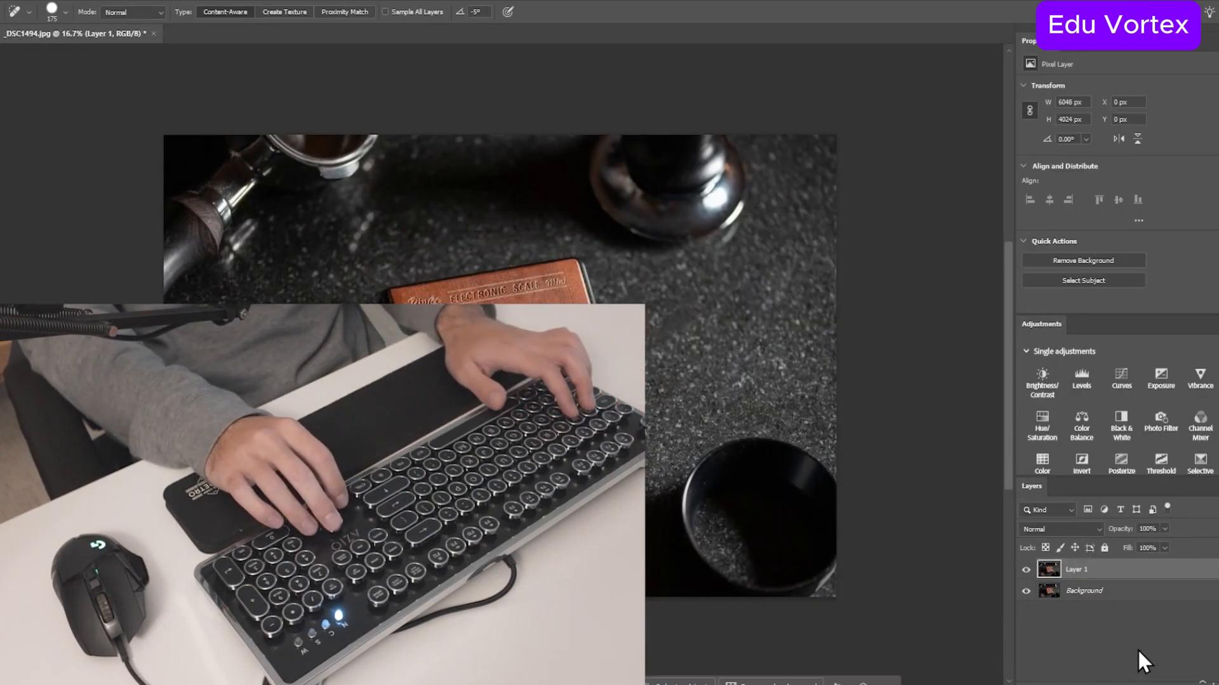
key(ctrl+w)
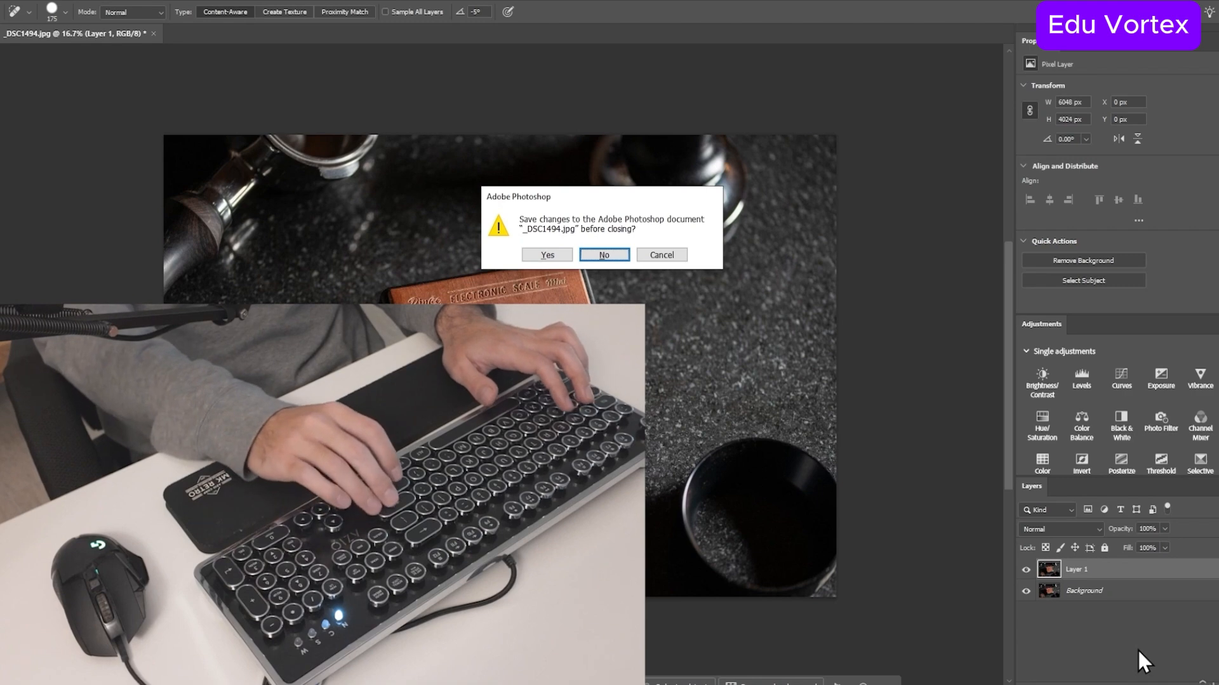
key(Return)
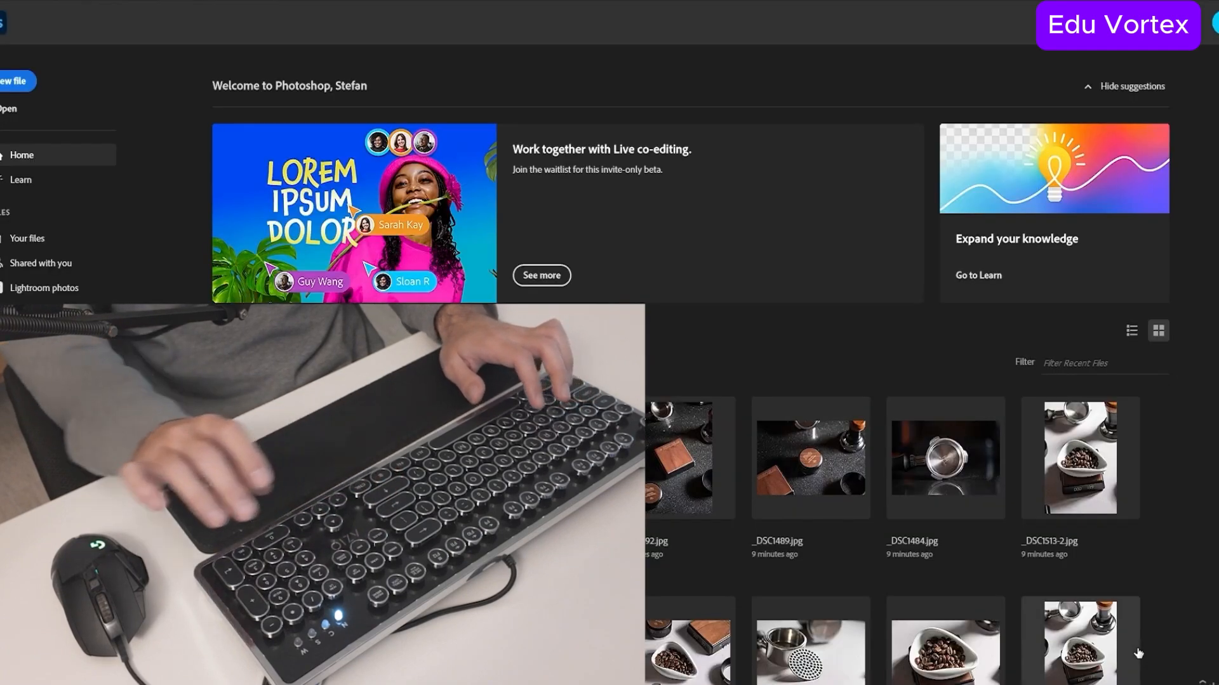